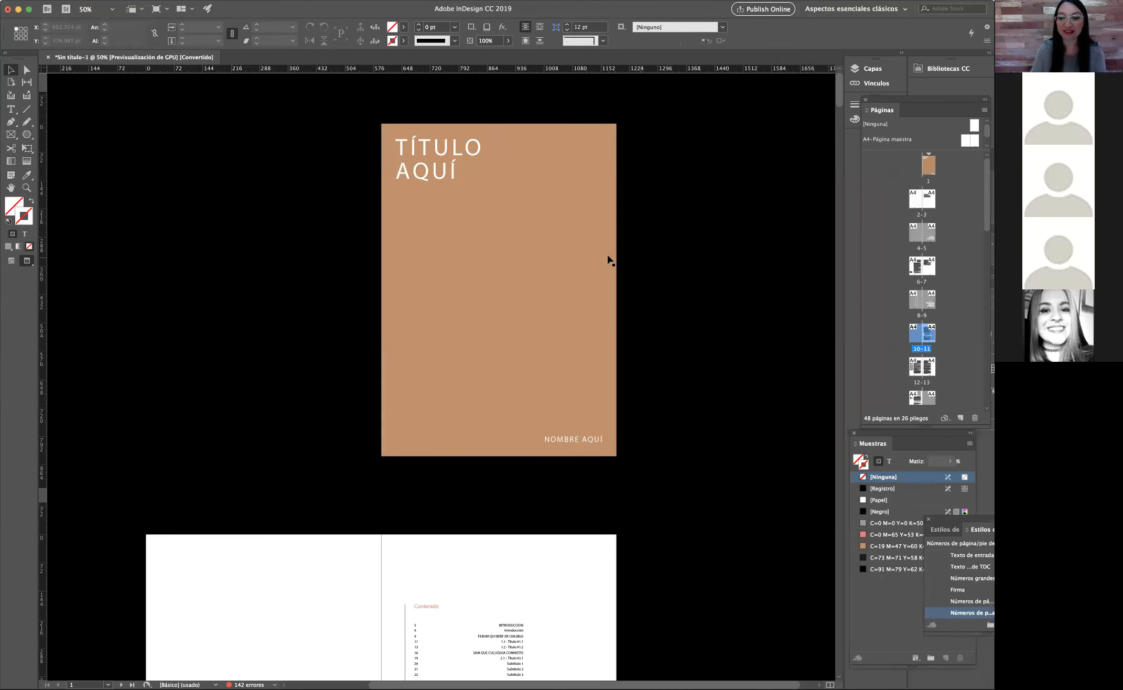
Step: Switch the document from preview to normal display mode and look over the pages up to the introduction
scroll(554, 283, "down", 3)
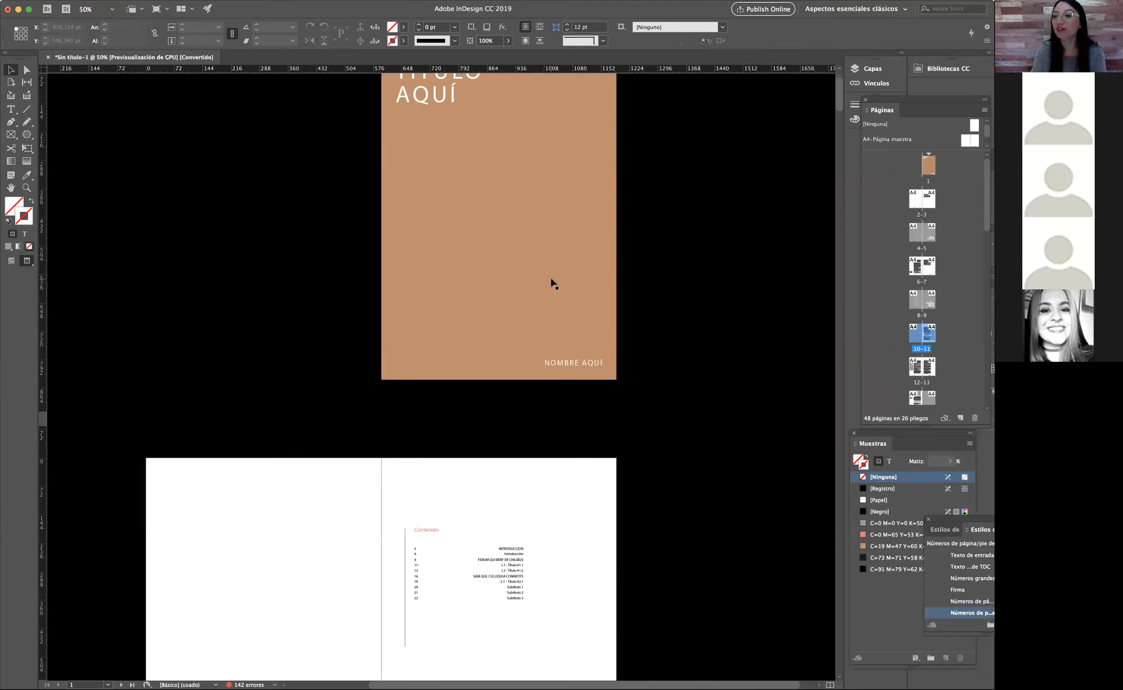
scroll(554, 283, "down", 4)
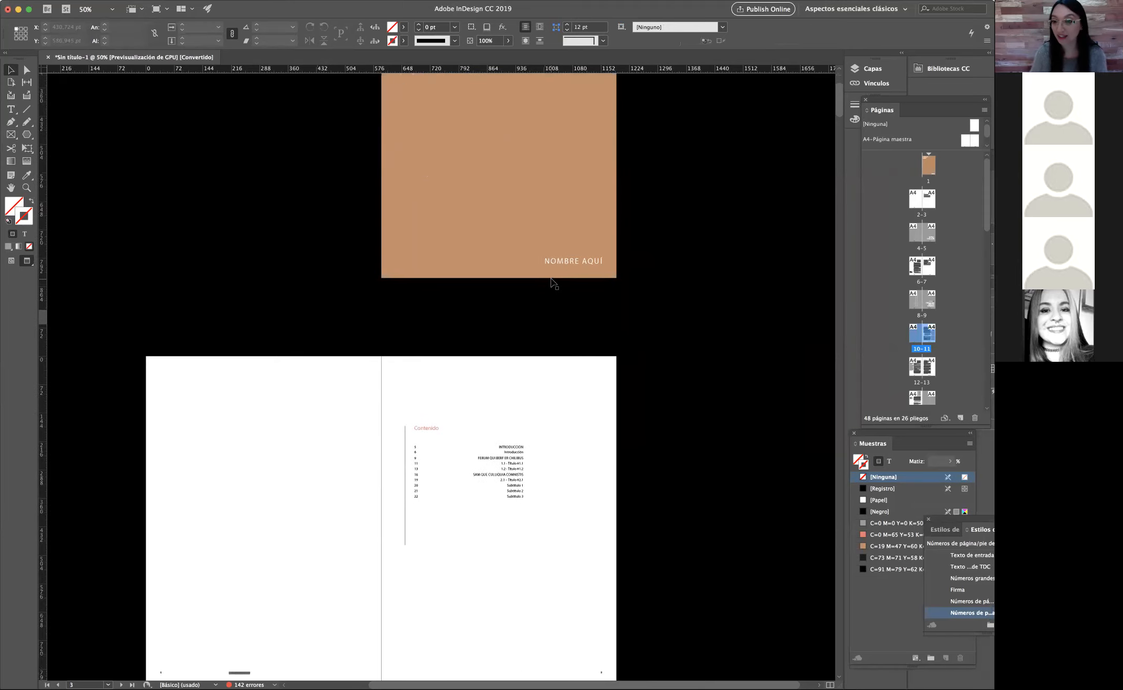
scroll(554, 284, "down", 1)
scroll(553, 284, "down", 2)
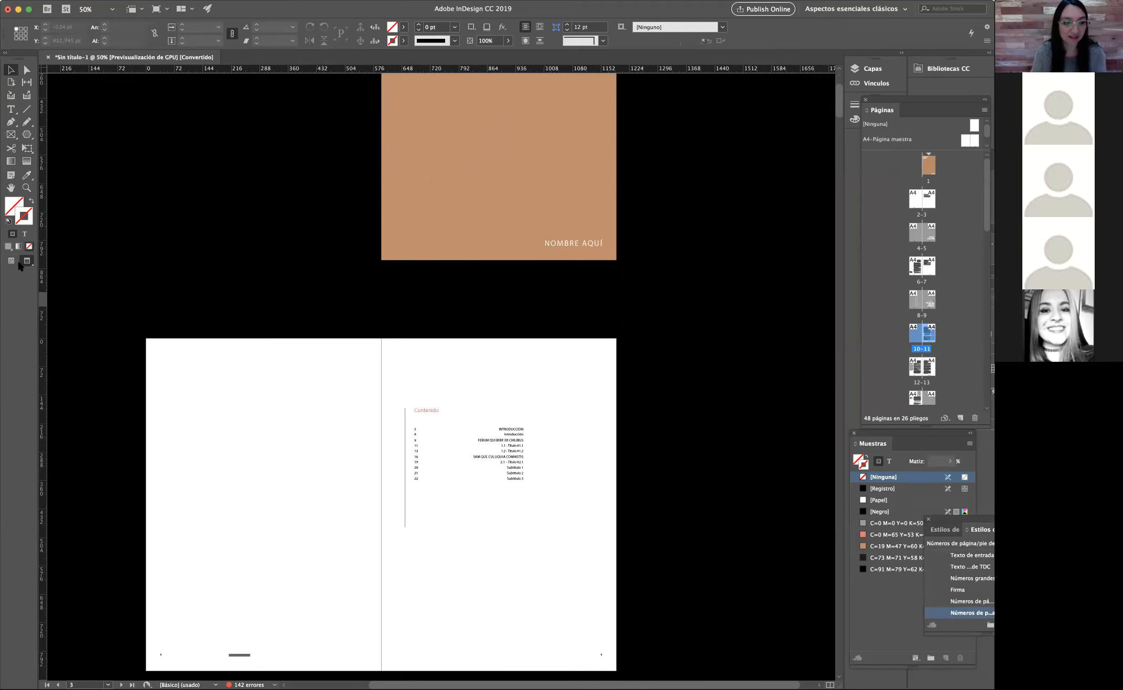
left_click(11, 261)
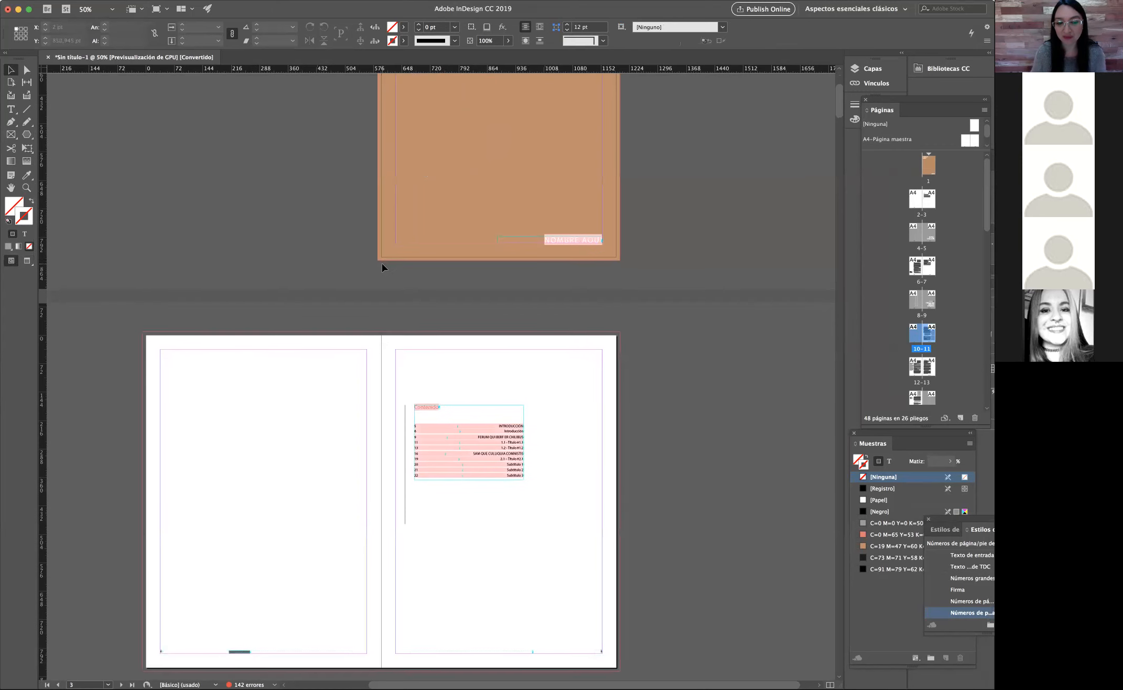
scroll(382, 267, "down", 15)
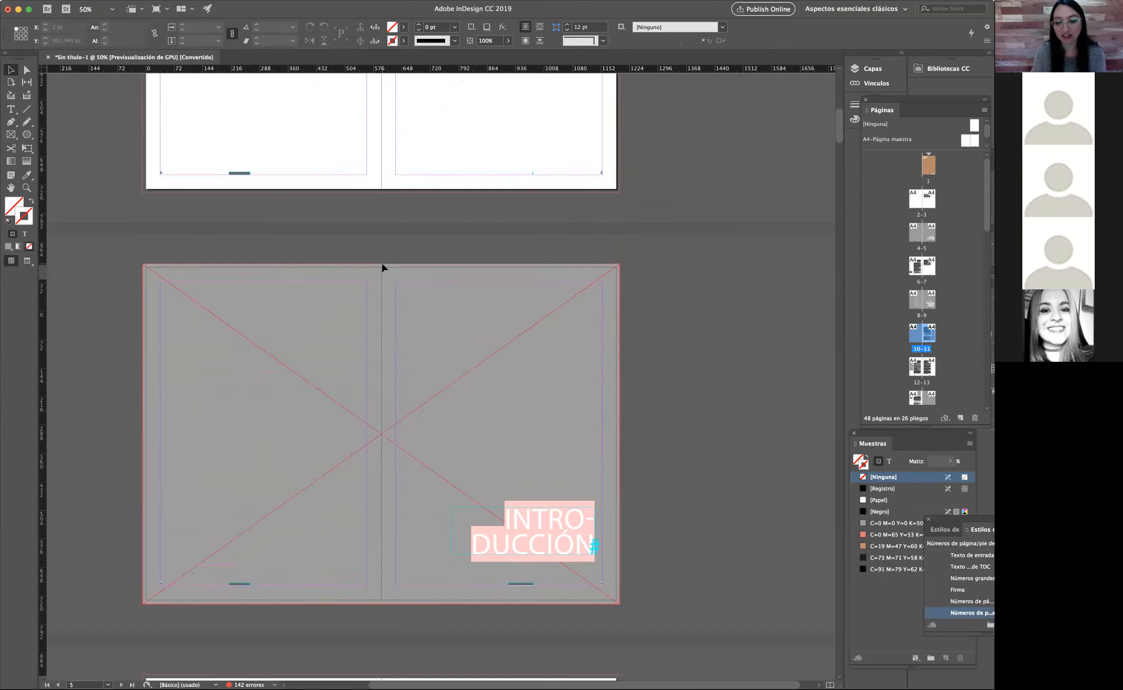
scroll(381, 267, "down", 7)
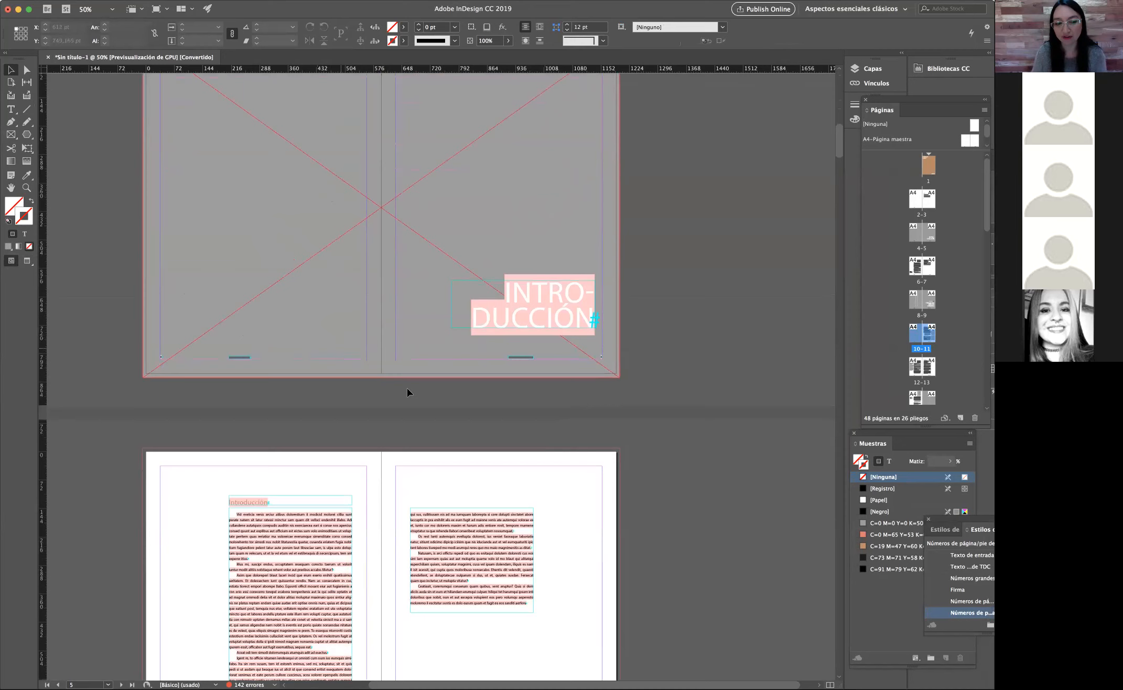
scroll(406, 388, "down", 2)
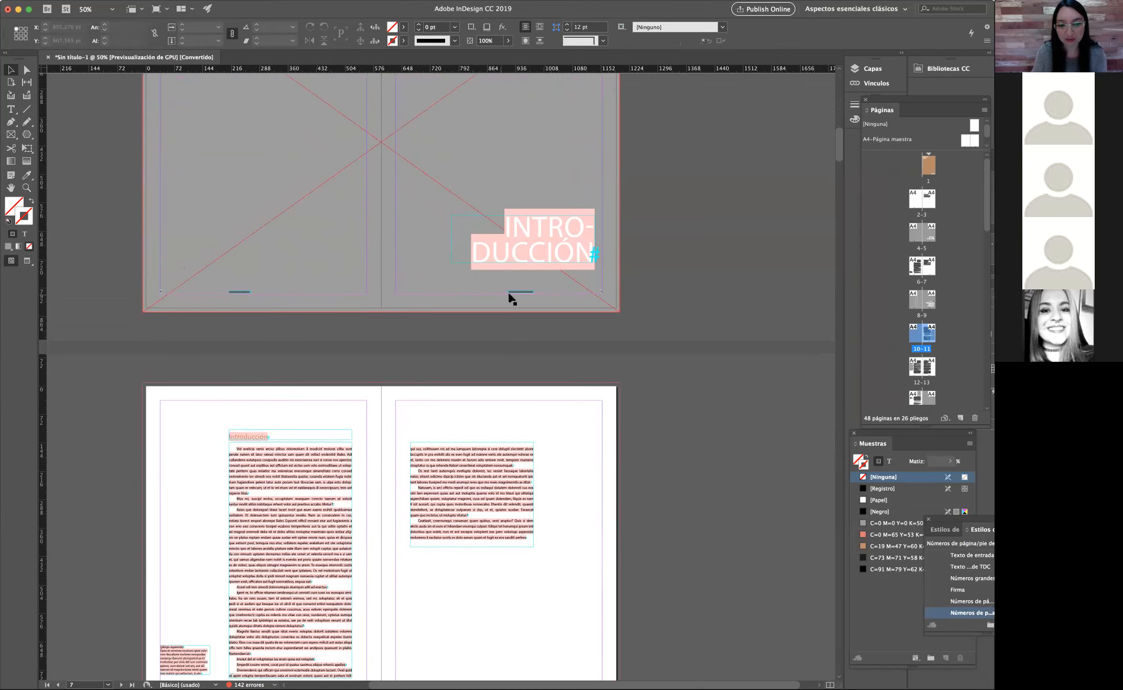
Step: Move the Pages panel onto the canvas and use it to open the A4 master spread followed by page 1
left_click(870, 68)
left_click(867, 70)
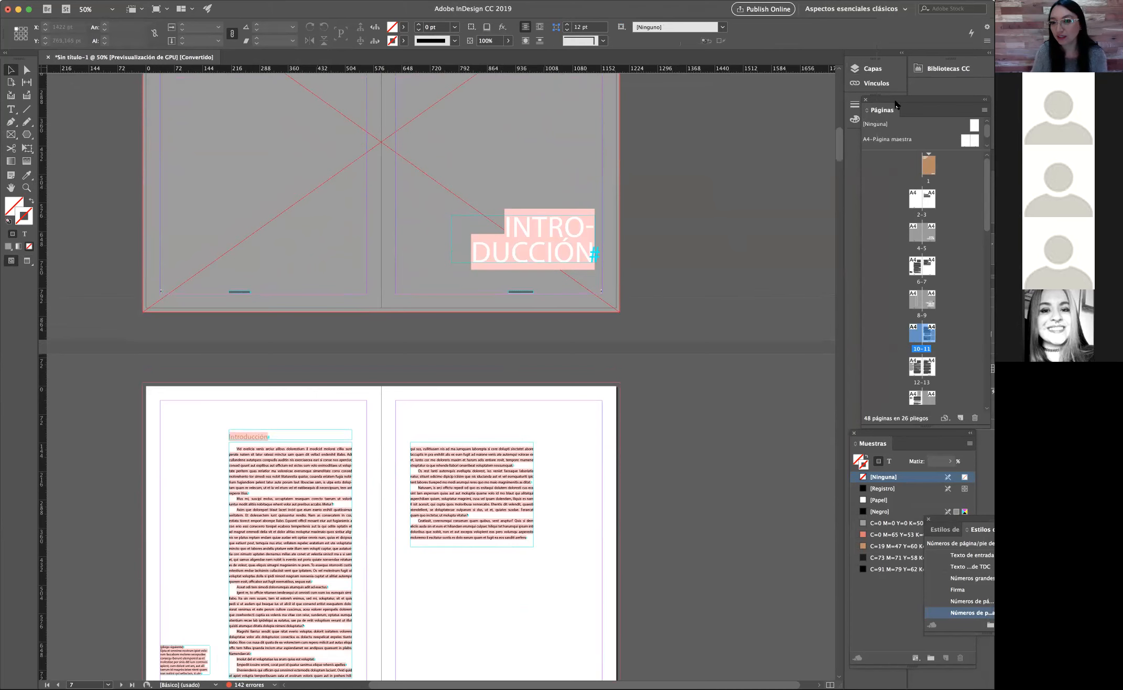
left_click_drag(883, 103, 671, 101)
double_click(704, 139)
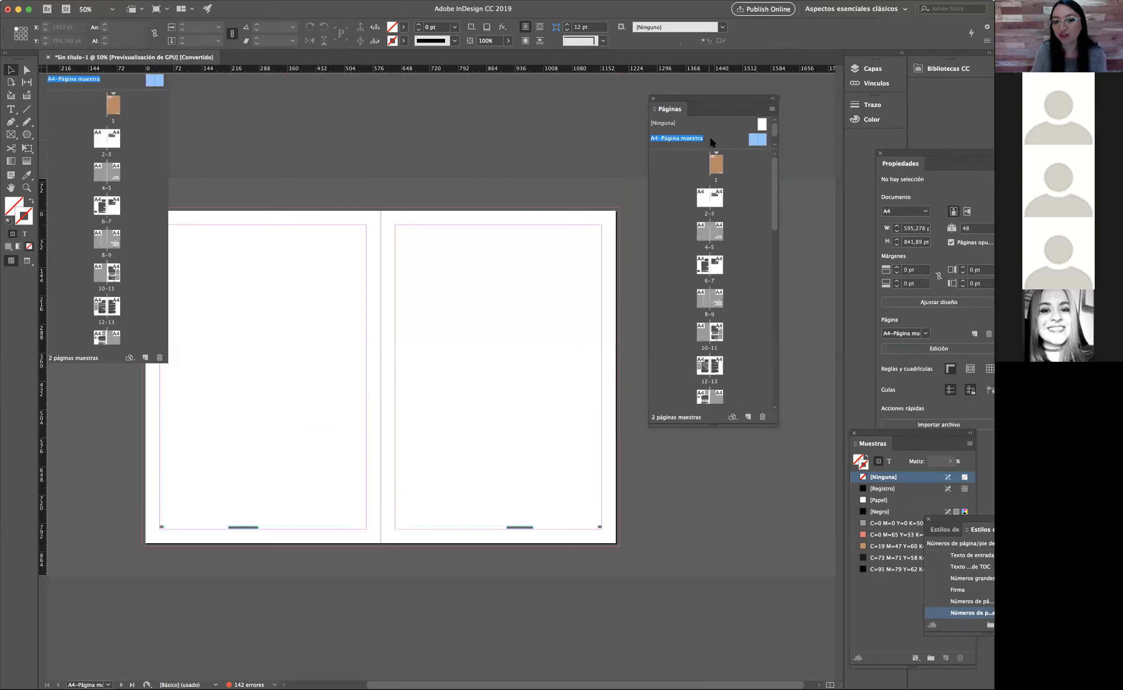
double_click(708, 164)
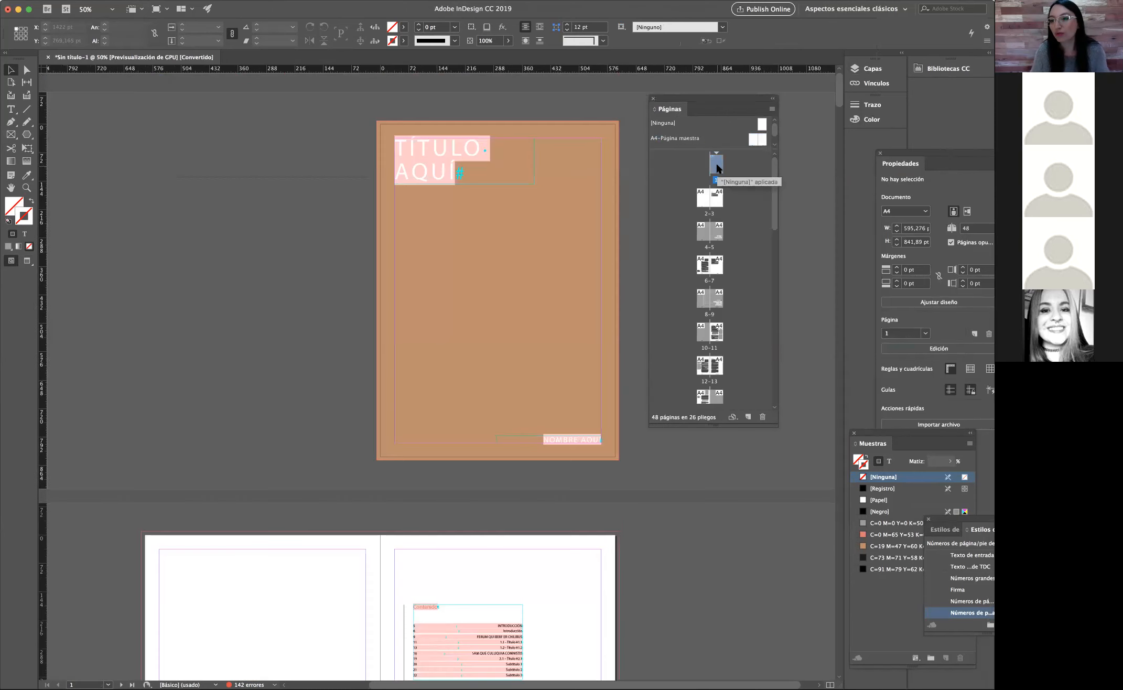
Step: Delete the "Página anterior" caption text frame beside the body text on page 11
left_click(27, 188)
scroll(506, 523, "down", 5)
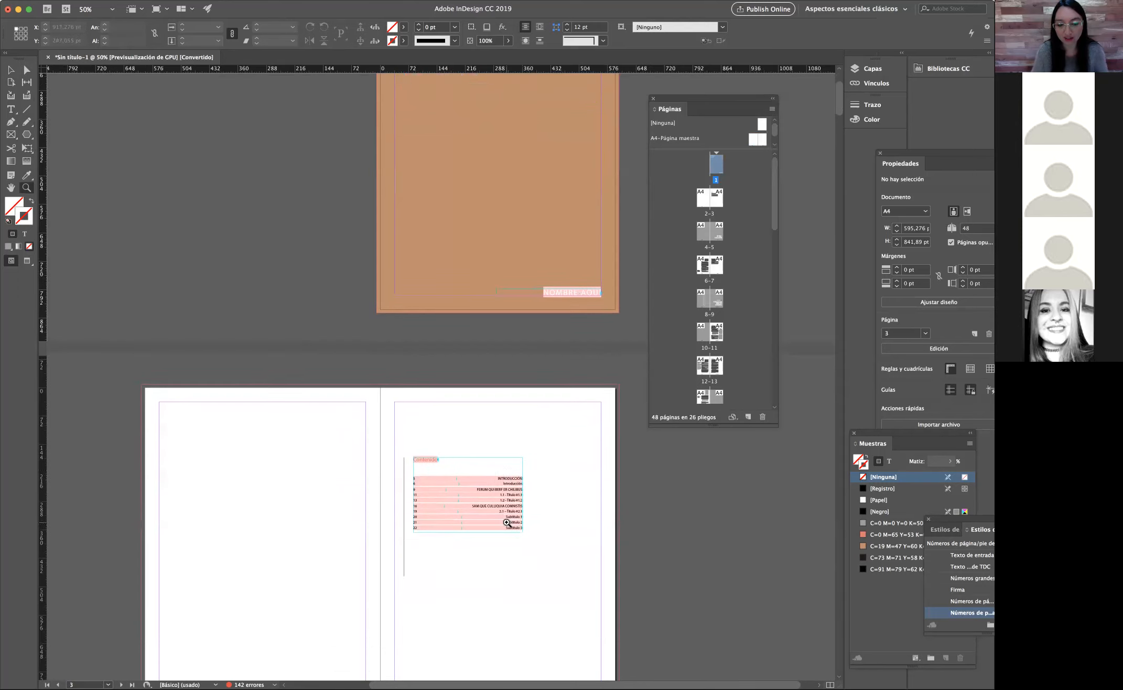
scroll(507, 522, "down", 10)
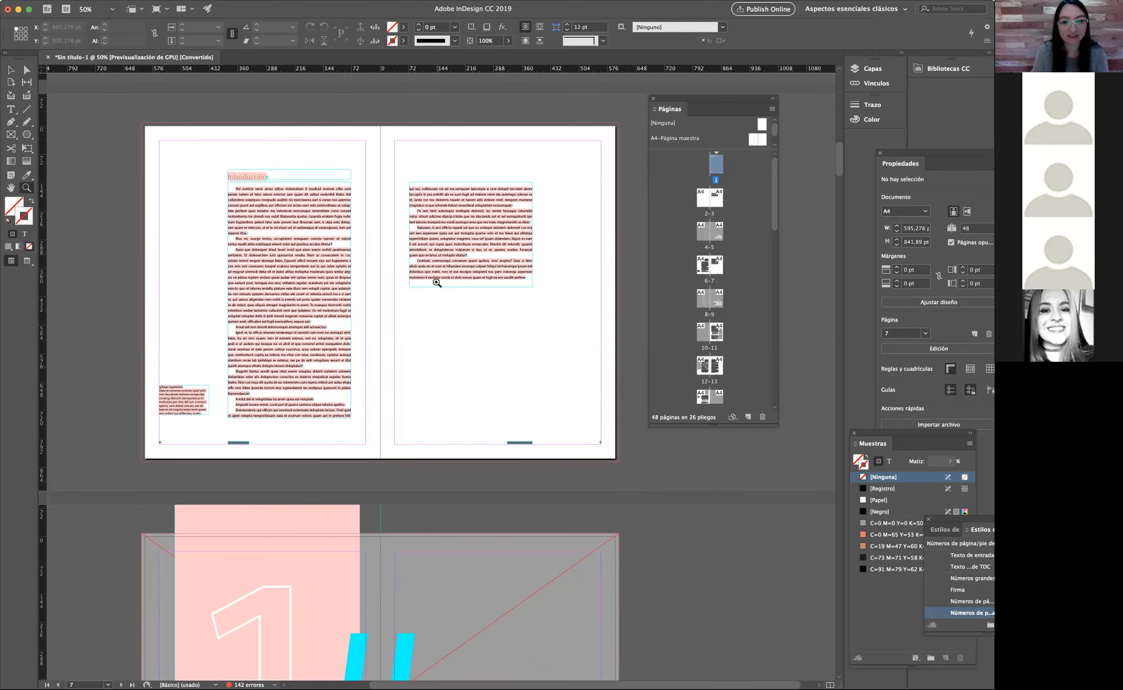
scroll(503, 381, "down", 8)
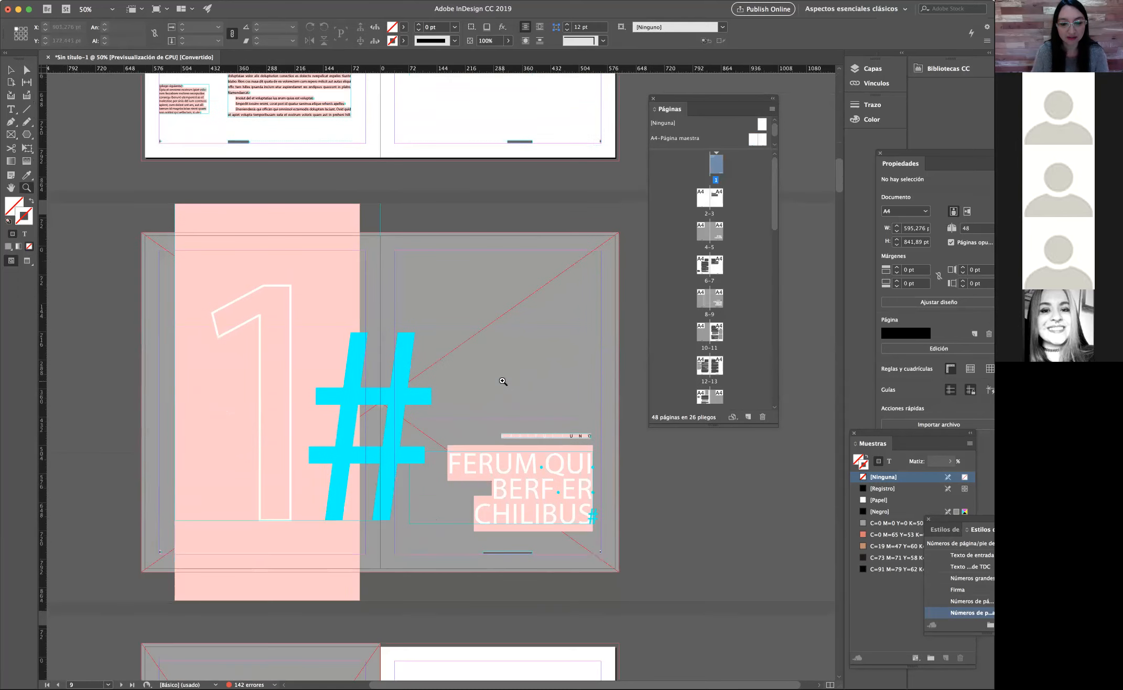
scroll(502, 380, "down", 1)
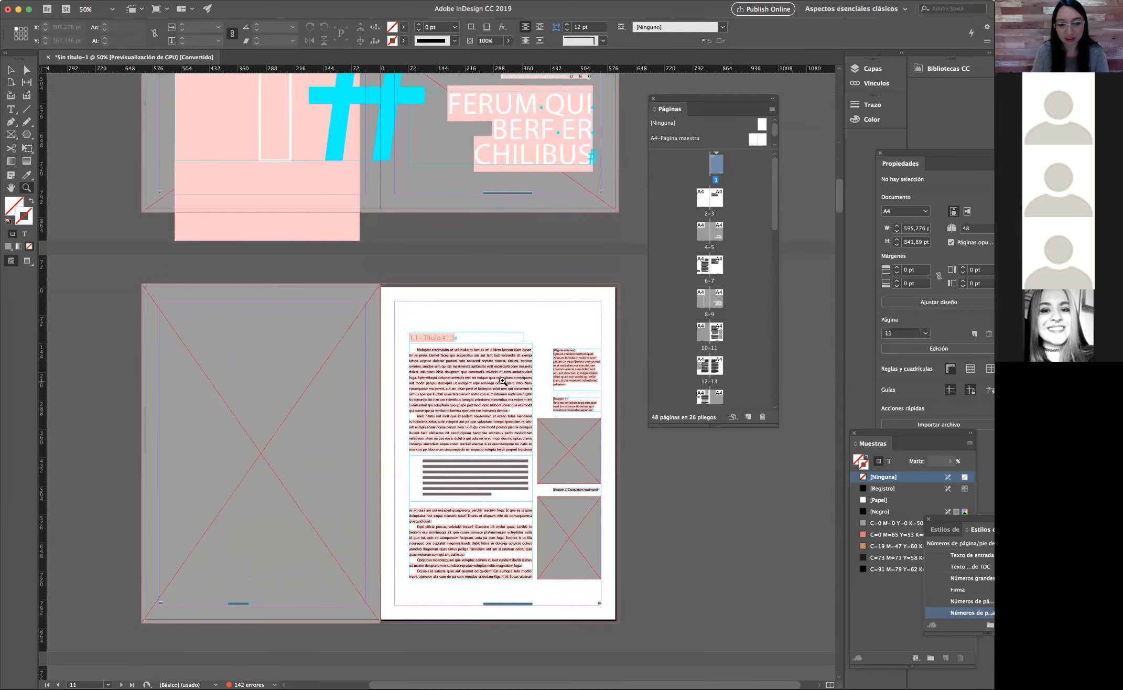
left_click(501, 377)
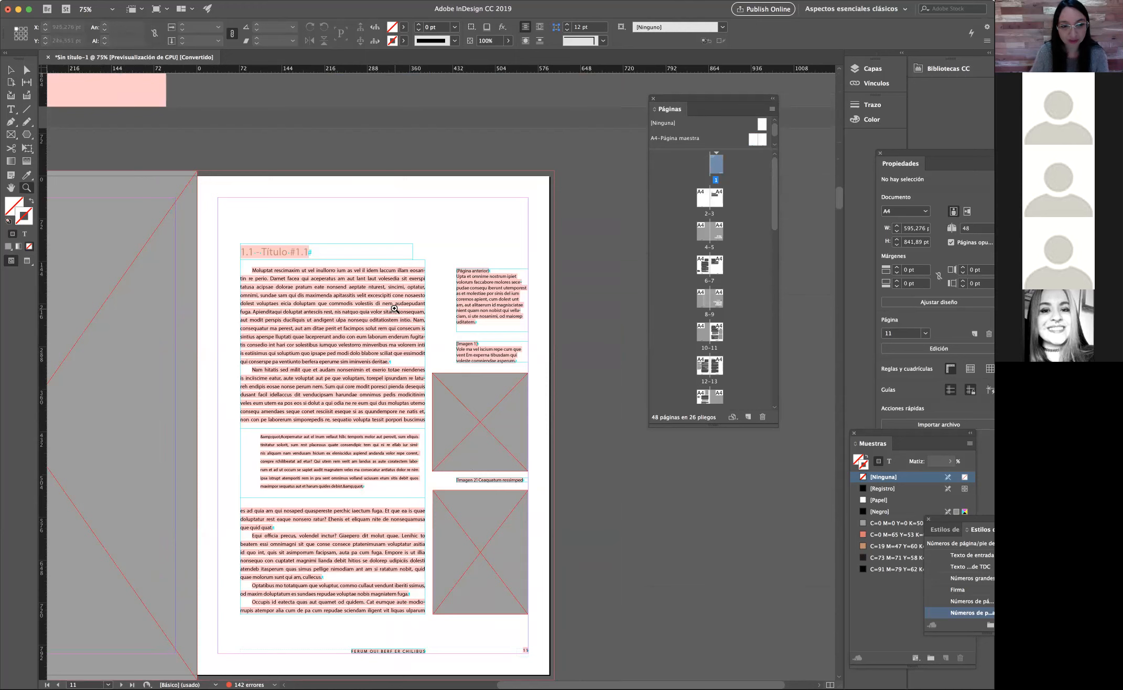
left_click(10, 70)
left_click(487, 298)
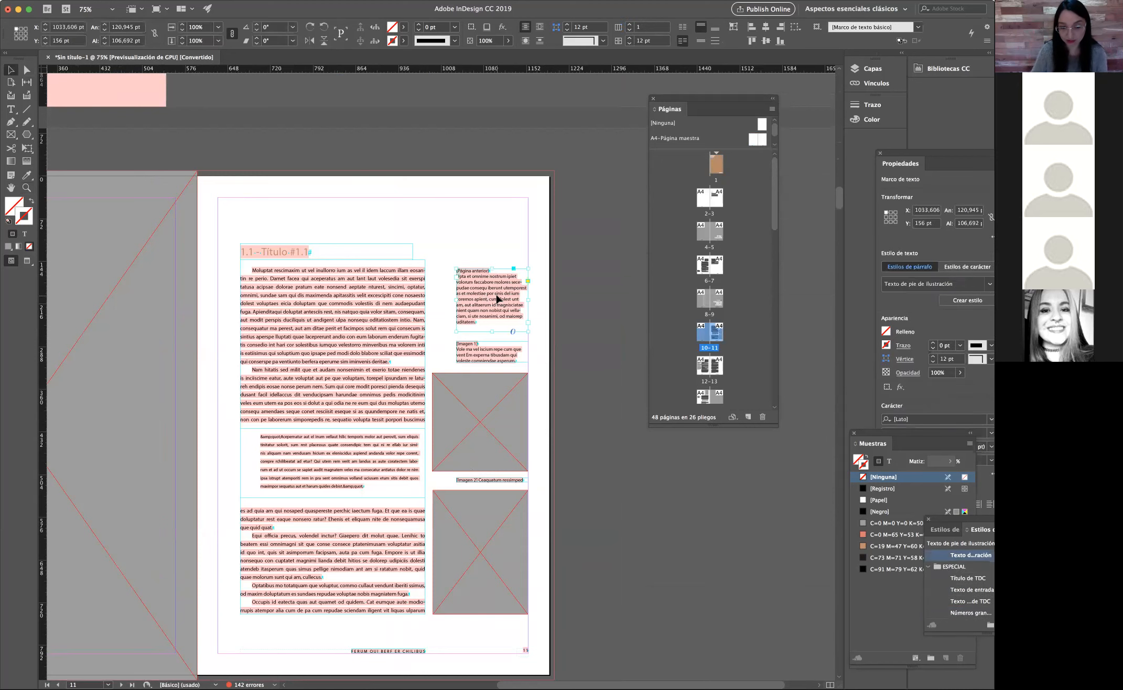
key("Delete")
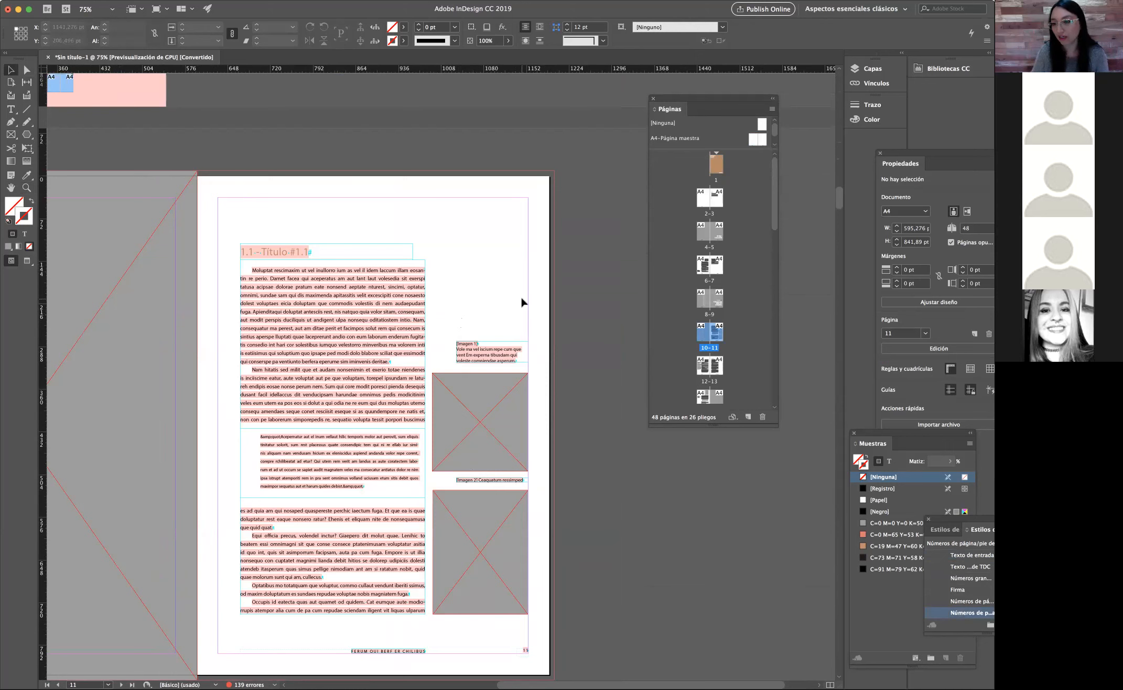
Step: Draw a text frame above the Imagen 1 caption on page 11 and narrow it to about 123 by 92 pt
scroll(479, 359, "right", 1)
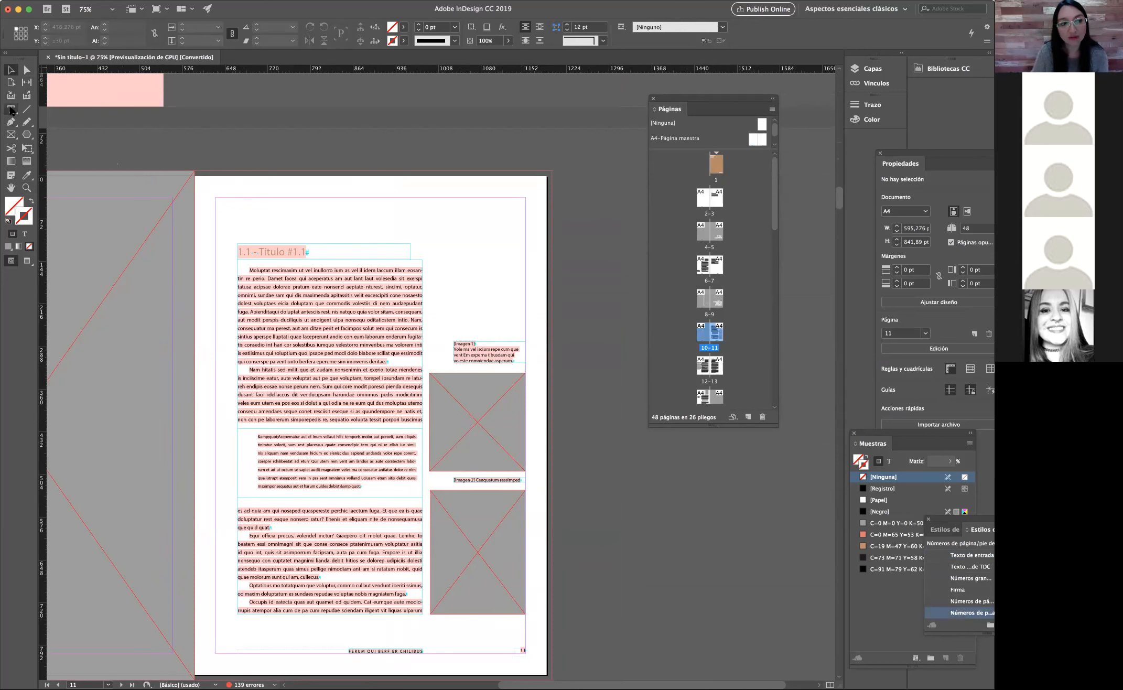
left_click_drag(449, 278, 525, 332)
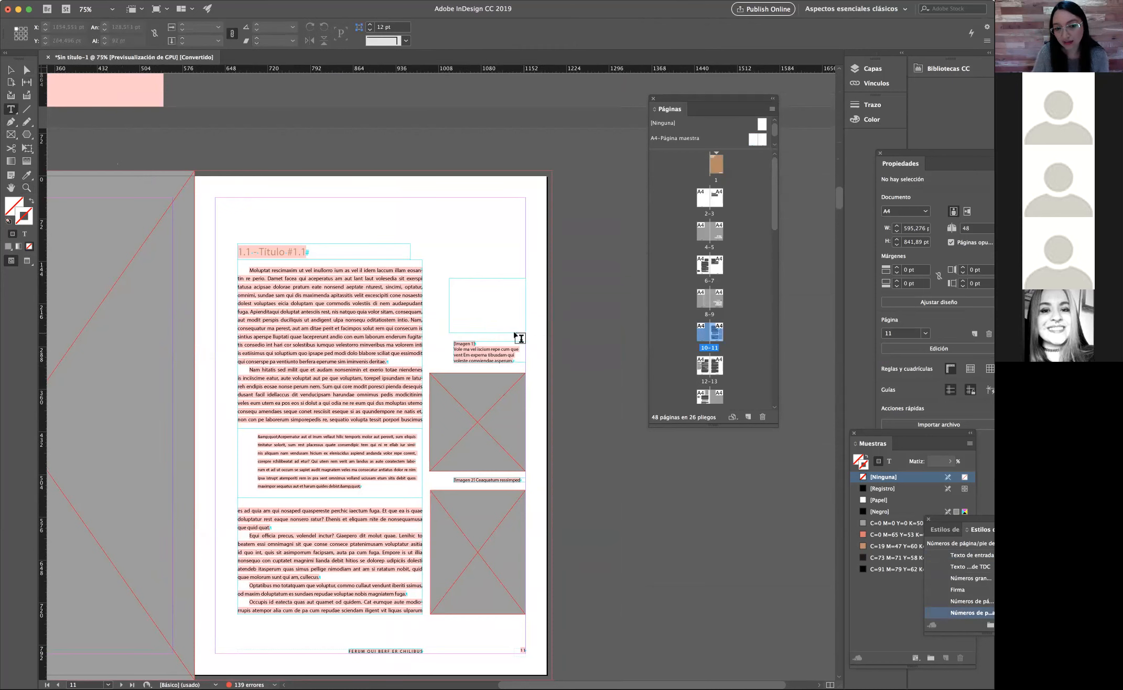
left_click(11, 70)
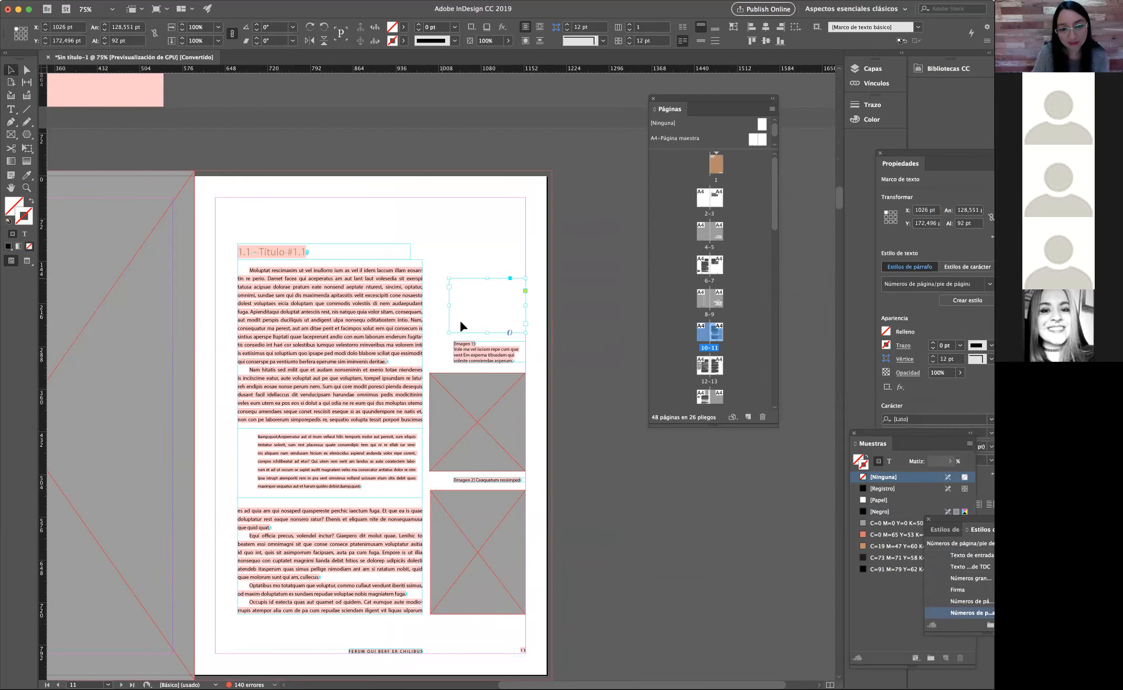
left_click_drag(449, 304, 451, 304)
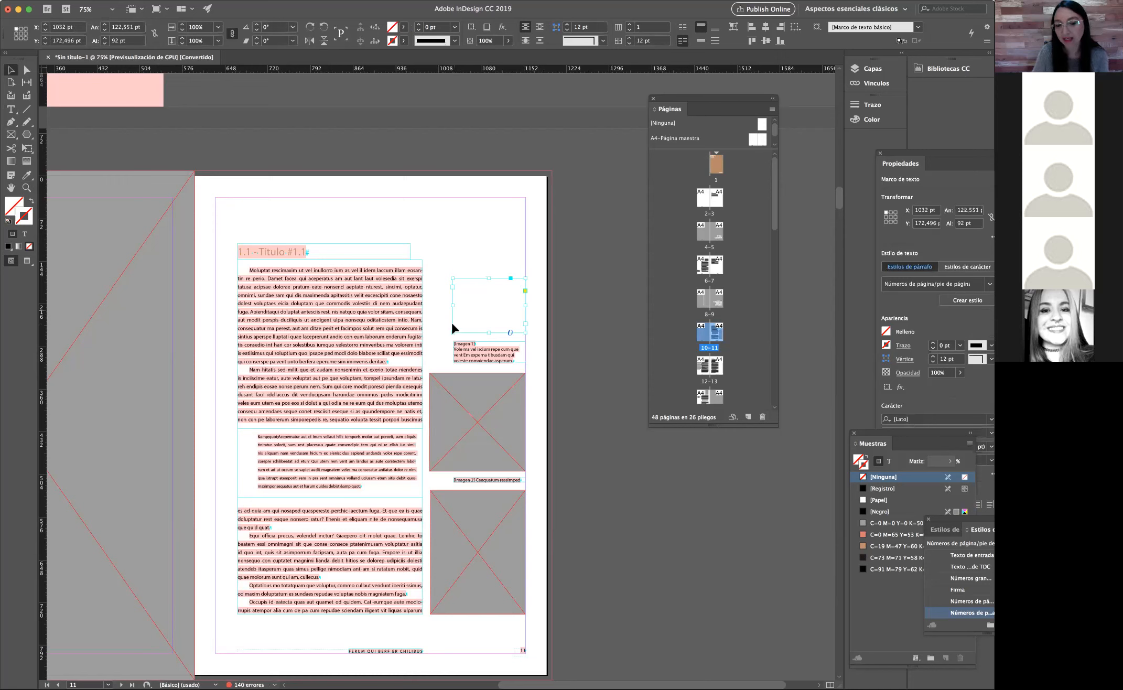
left_click(450, 357)
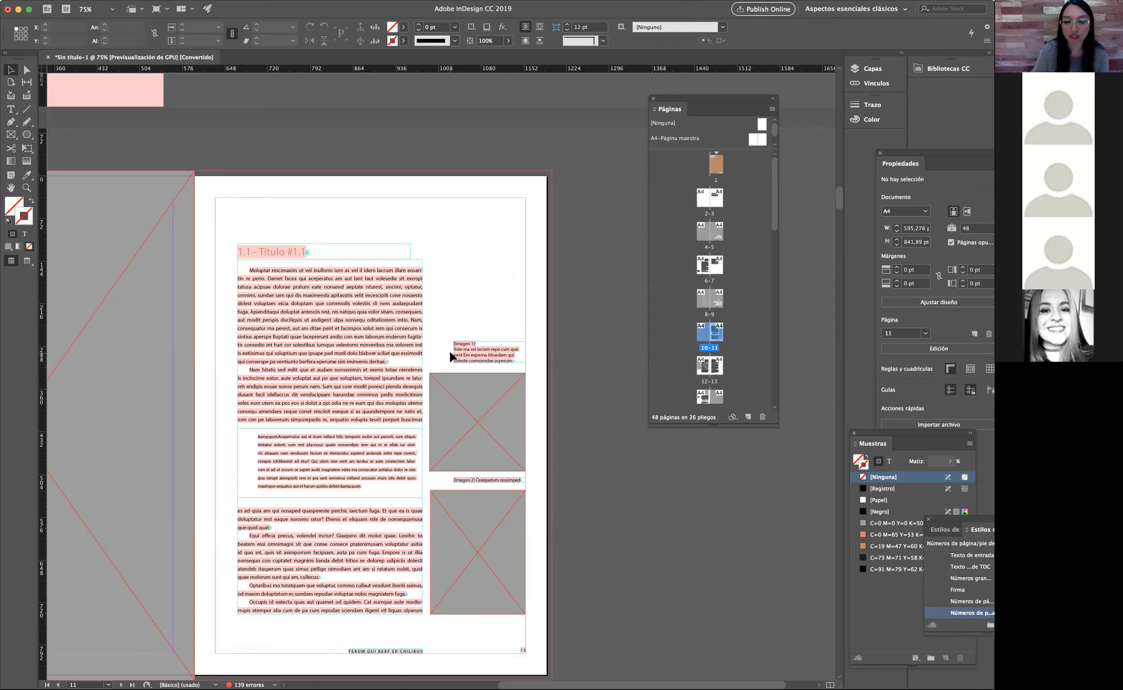
Step: Widen the Imagen 1 caption frame on page 11 toward the body text, to about 141 by 39 pt
left_click(480, 361)
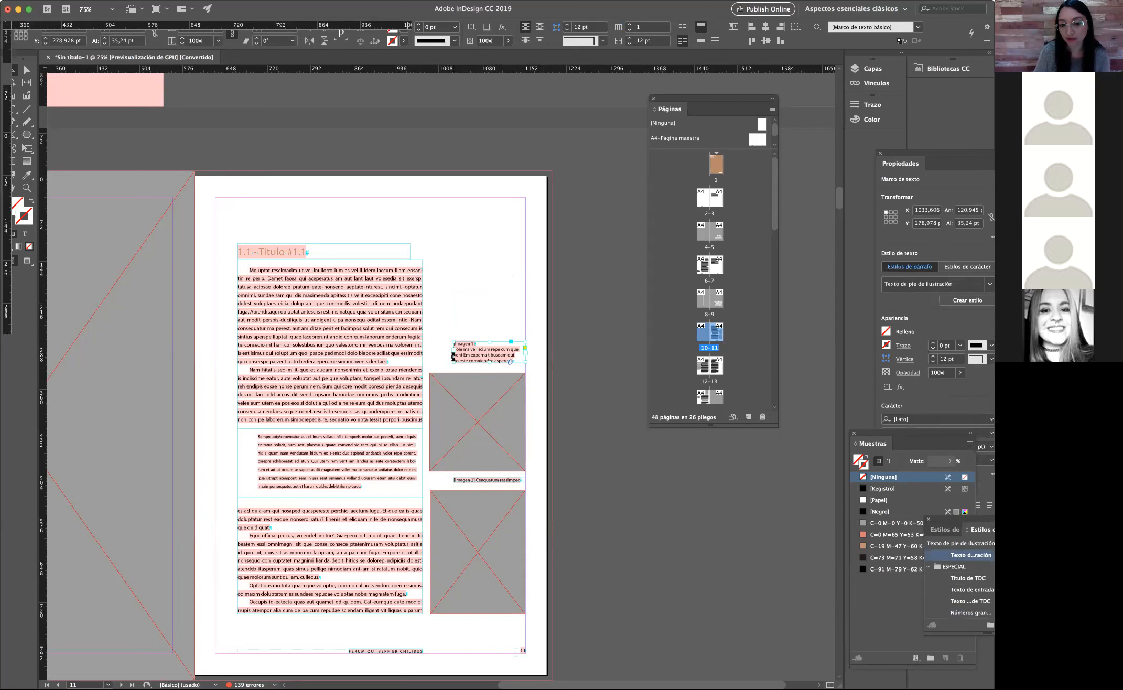
mouse_move(454, 362)
left_mouse_down()
mouse_move(475, 364)
mouse_move(433, 369)
mouse_move(447, 365)
left_mouse_up()
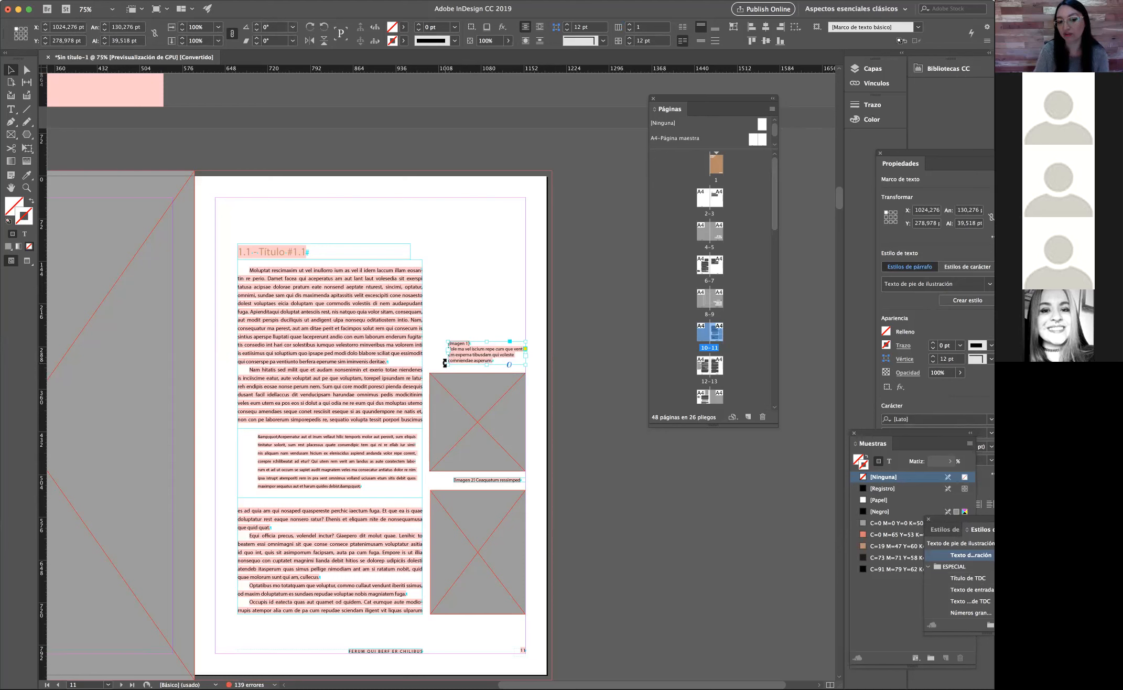
left_click_drag(447, 364, 448, 364)
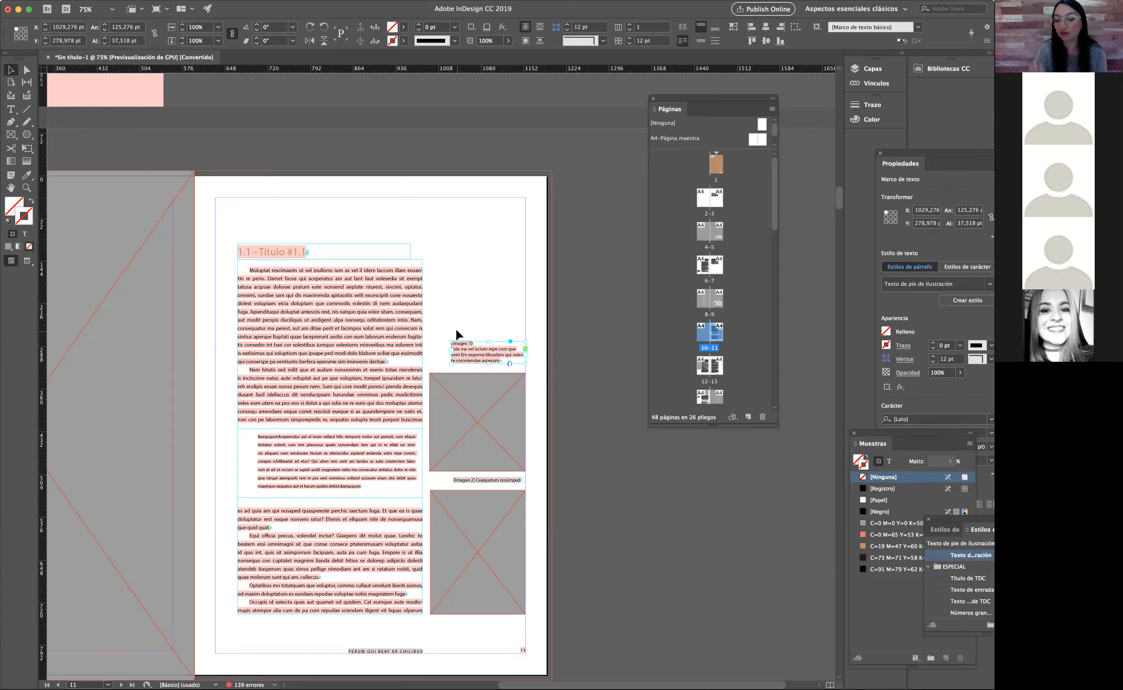
left_click_drag(452, 363, 441, 364)
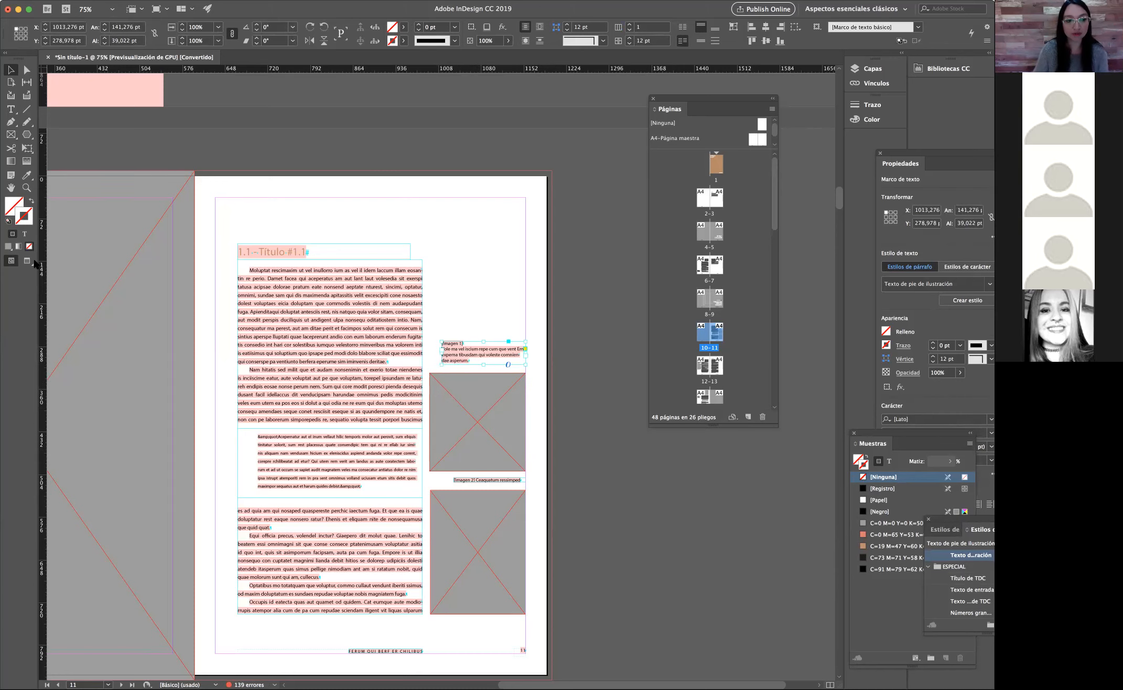
Step: Widen the linked body text frame on page 12 to about 313 pt
left_click_drag(399, 500, 499, 354)
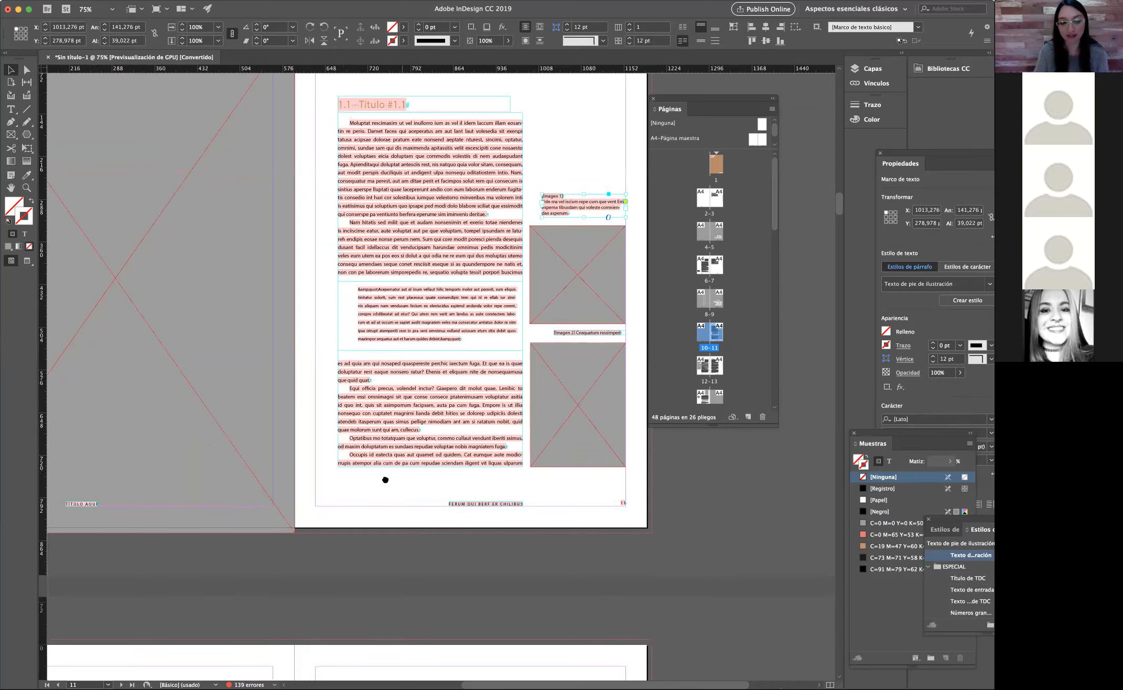
scroll(476, 461, "down", 10)
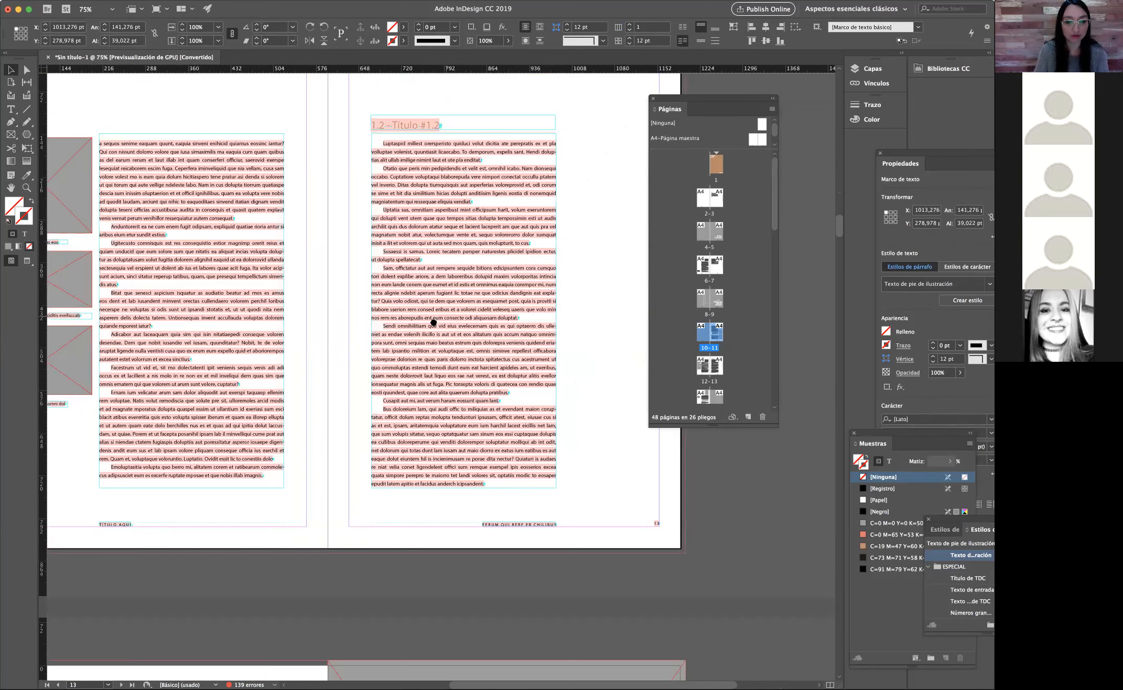
left_click_drag(530, 326, 466, 318)
left_click(244, 276)
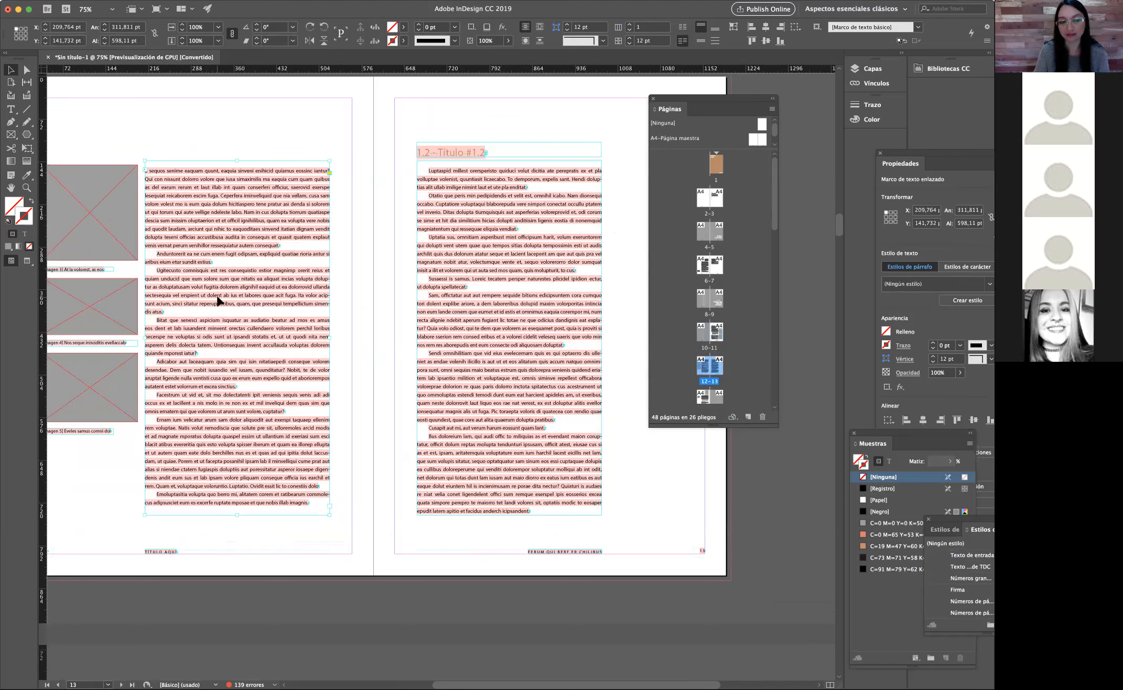
left_click_drag(144, 338, 144, 340)
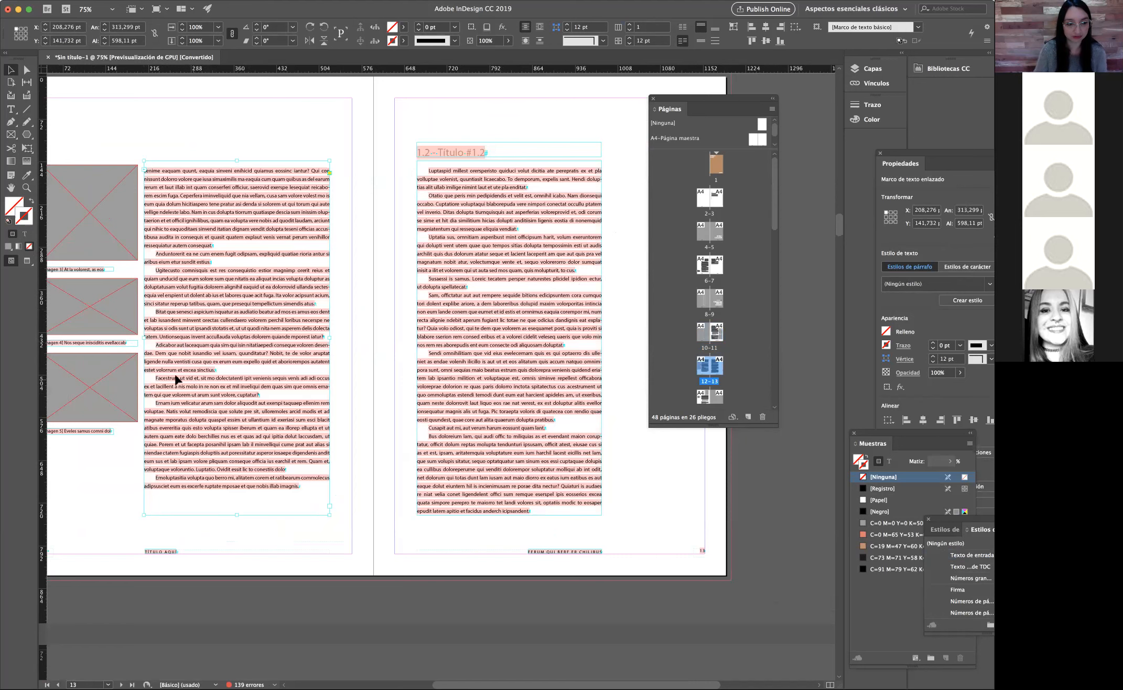
Step: Examine the image frames and their captions on page 12 by selecting them one at a time
left_click_drag(107, 455, 186, 458)
left_click(145, 273)
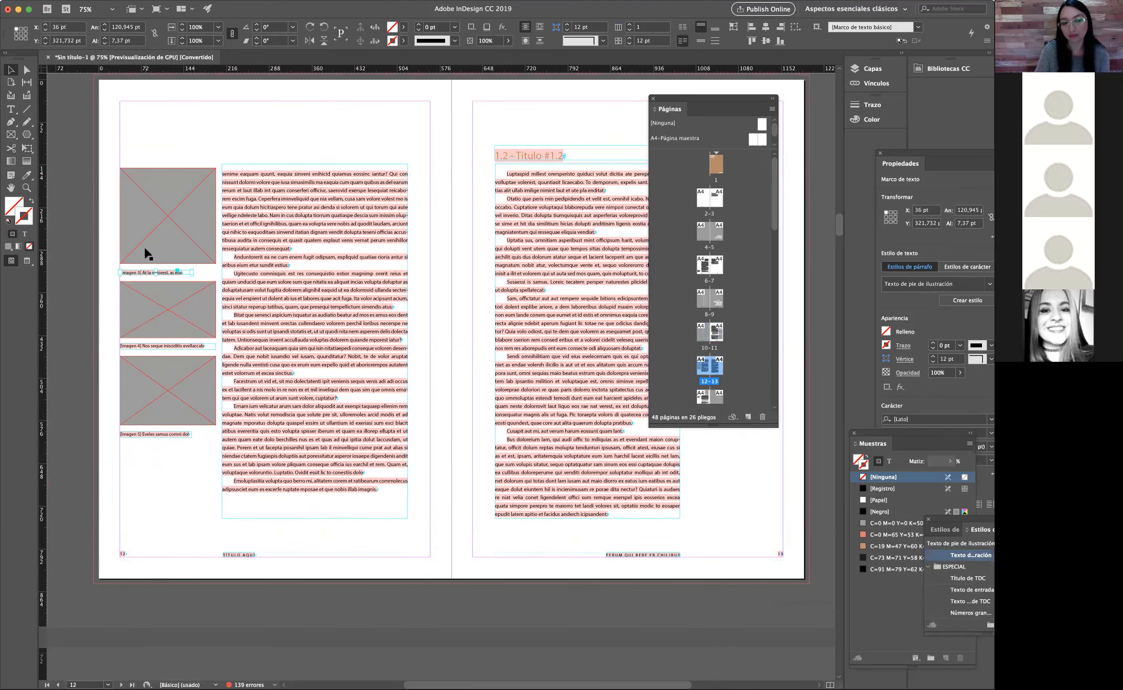
left_click(145, 253)
left_click(131, 273)
left_click(123, 346)
left_click(201, 314)
left_click(192, 362)
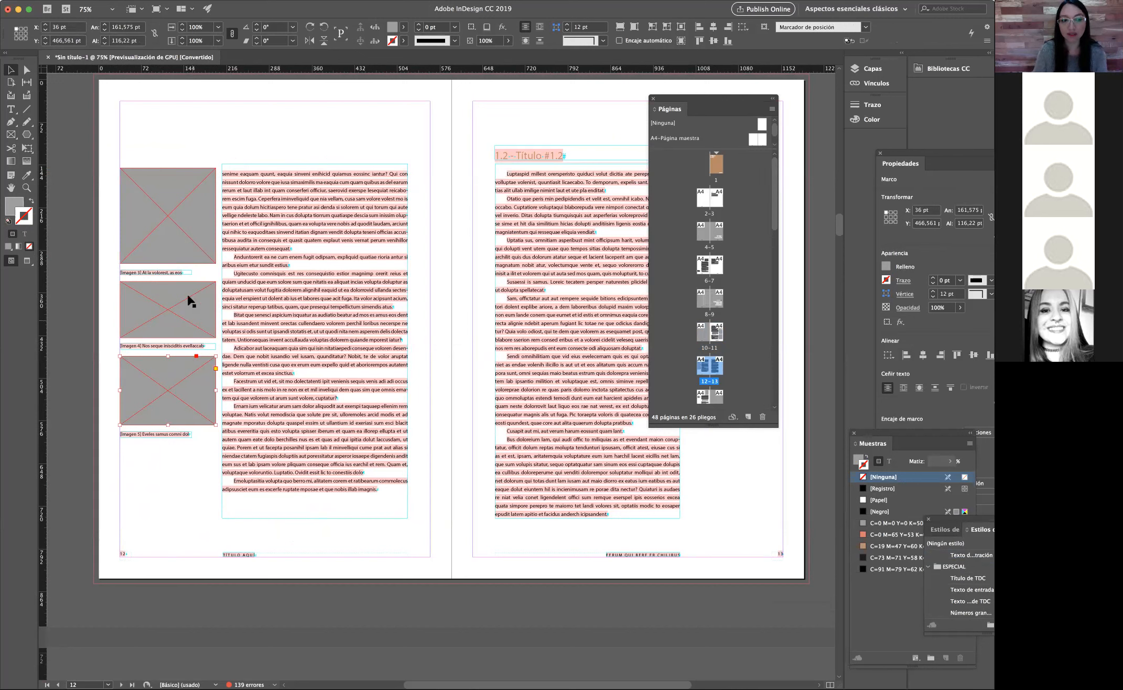
Step: Shorten the middle image frame on page 12 to 80 pt high and make the third image frame slightly taller
left_click_drag(169, 310, 169, 204)
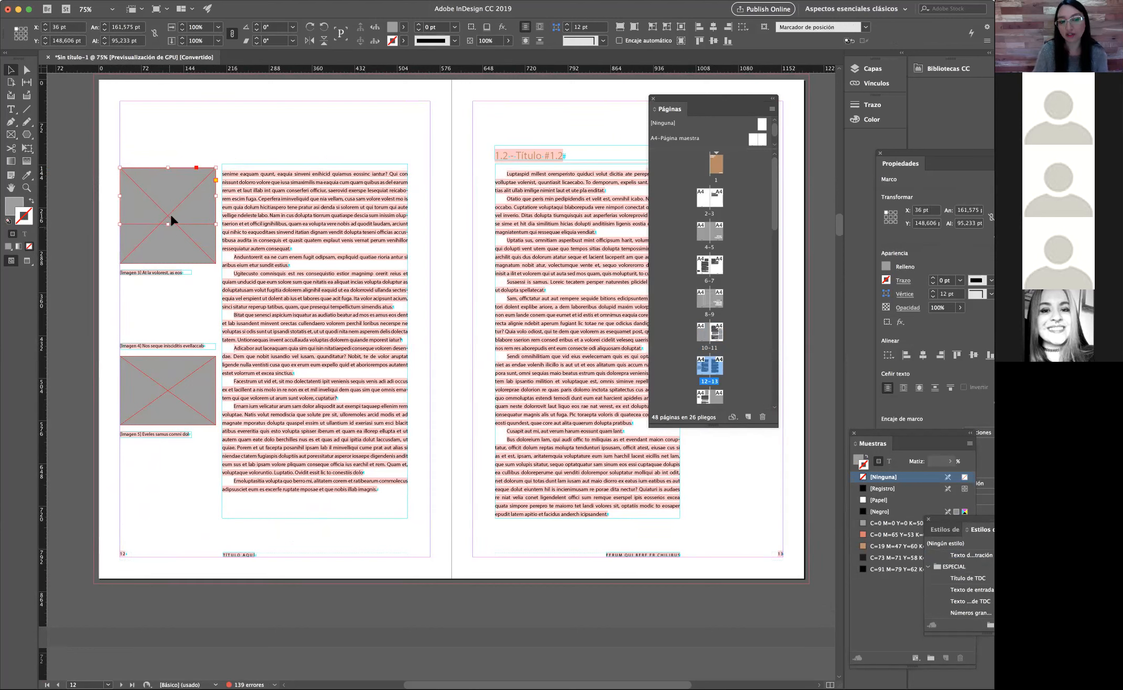
left_click_drag(168, 224, 191, 320)
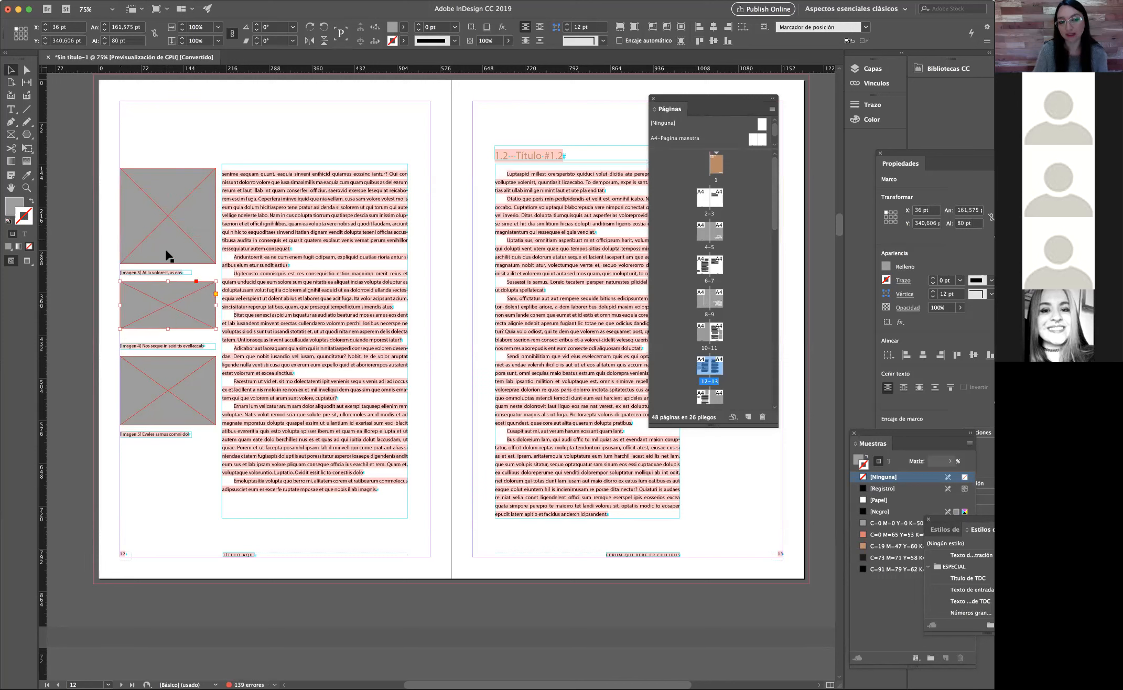
mouse_move(168, 388)
left_mouse_down()
mouse_move(167, 188)
mouse_move(188, 315)
mouse_move(181, 373)
mouse_move(172, 369)
left_mouse_up()
left_click(145, 434)
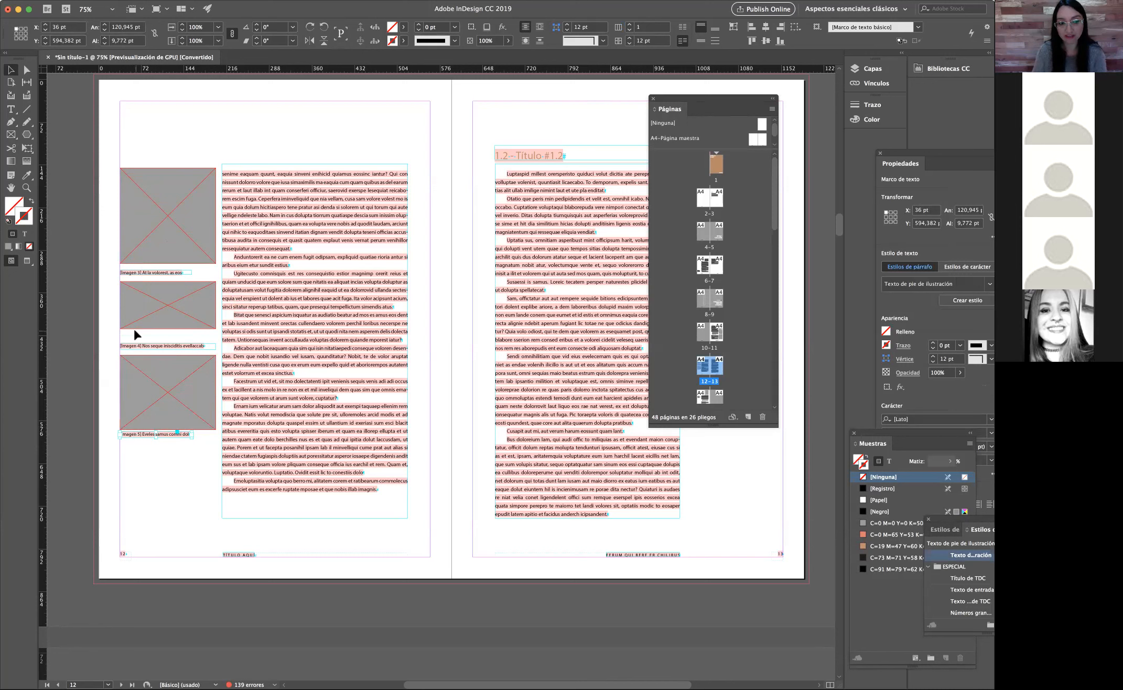
Step: Move the second caption on page 12 up beneath its image frame and lower the third caption to about Y 601 pt
left_click_drag(138, 346, 136, 339)
left_click_drag(135, 434, 136, 440)
key("Up")
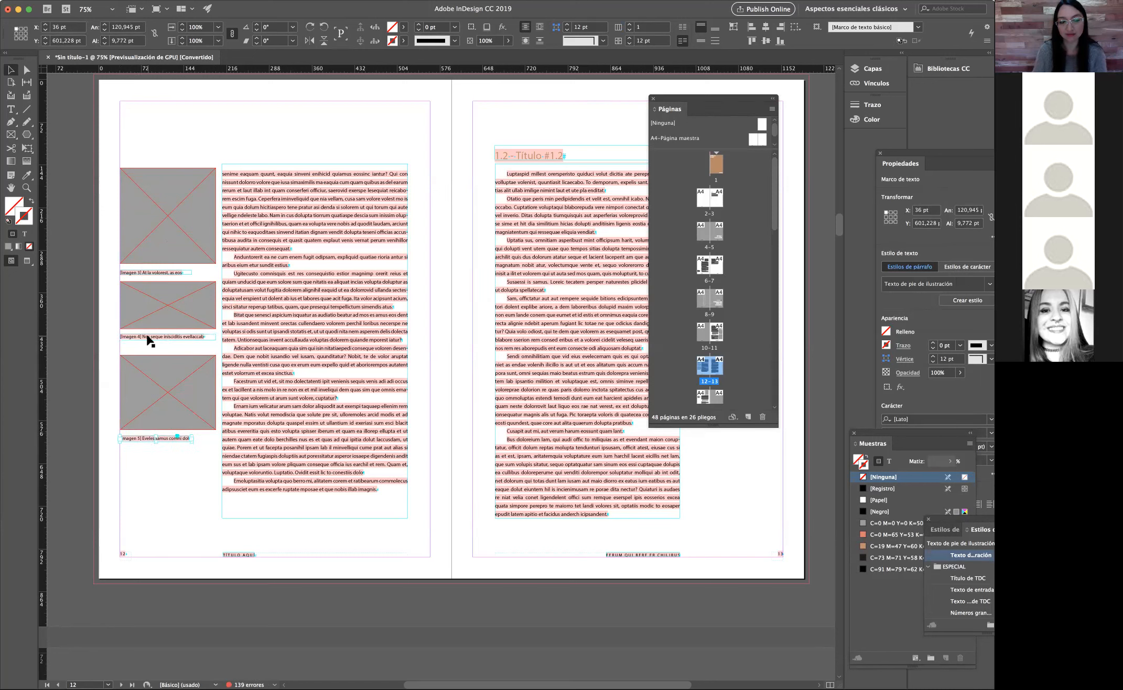
left_click(147, 272)
left_click(187, 455)
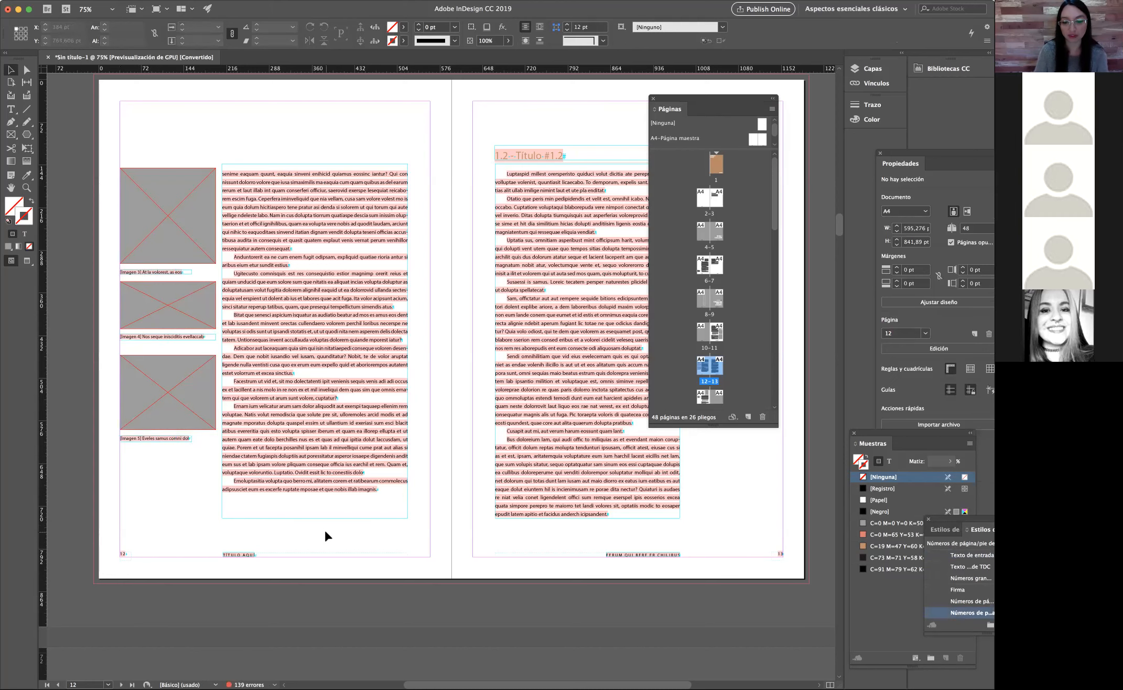
Step: Browse the following spread up to page 15 and examine the page number and header text frames on the A4-Página maestra spread
scroll(325, 535, "down", 10)
left_click_drag(573, 455, 459, 378)
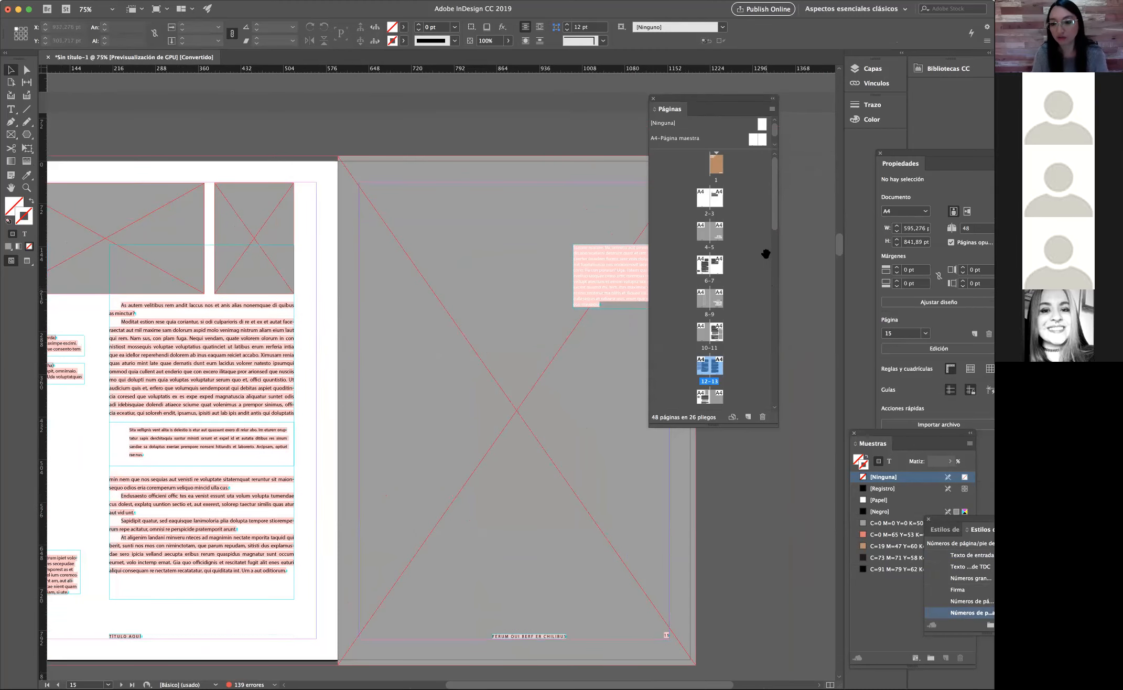
scroll(772, 219, "down", 5)
scroll(772, 288, "down", 10)
scroll(776, 252, "up", 10)
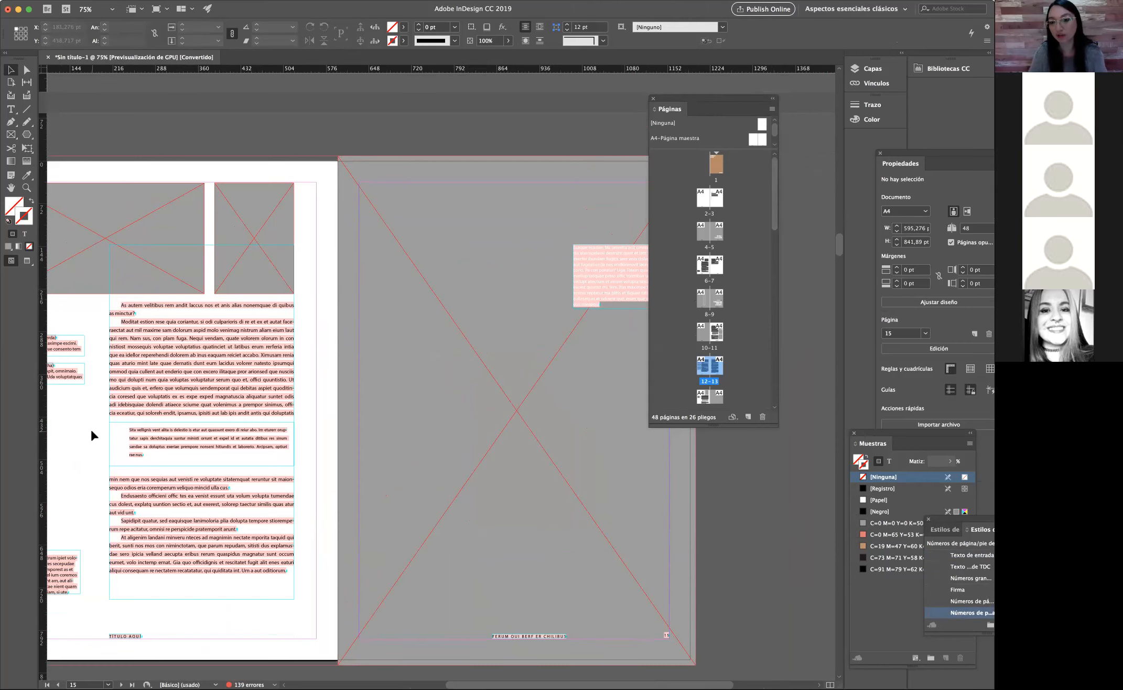
double_click(752, 139)
left_click_drag(611, 181, 476, 151)
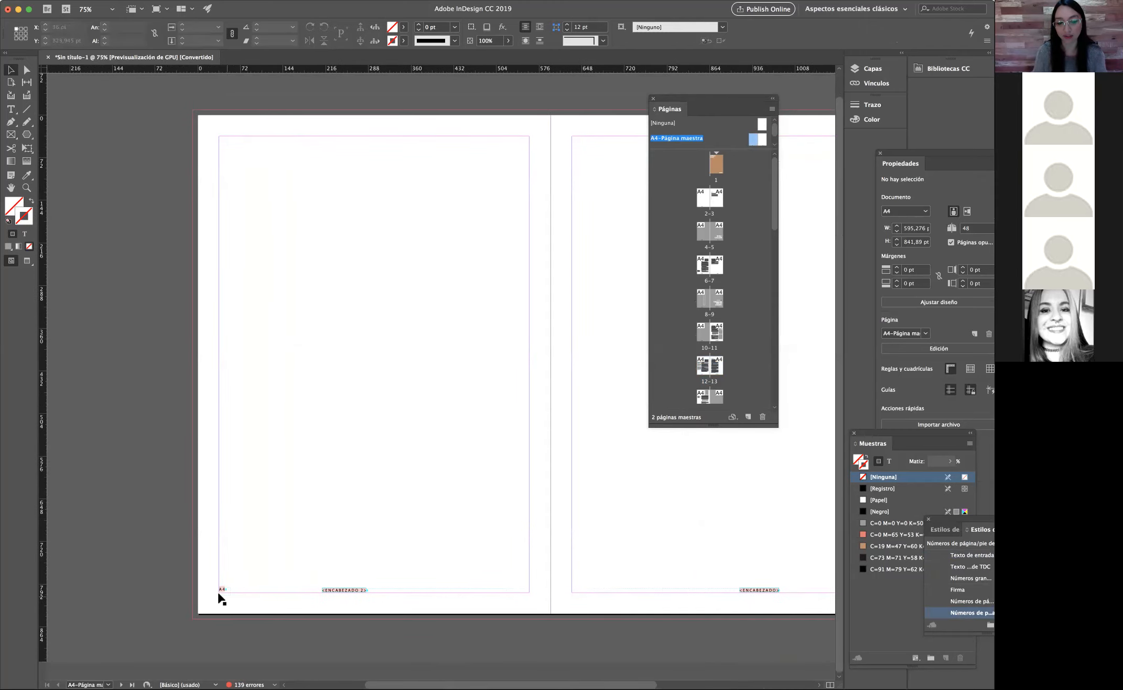
left_click(333, 588)
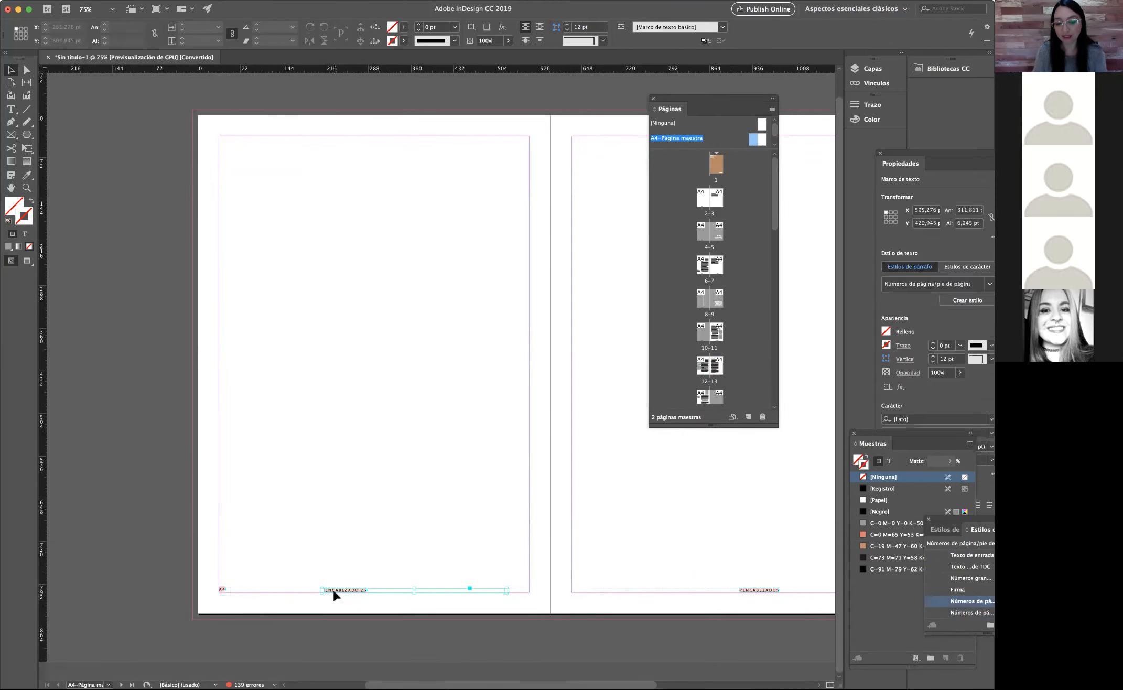
scroll(594, 554, "right", 3)
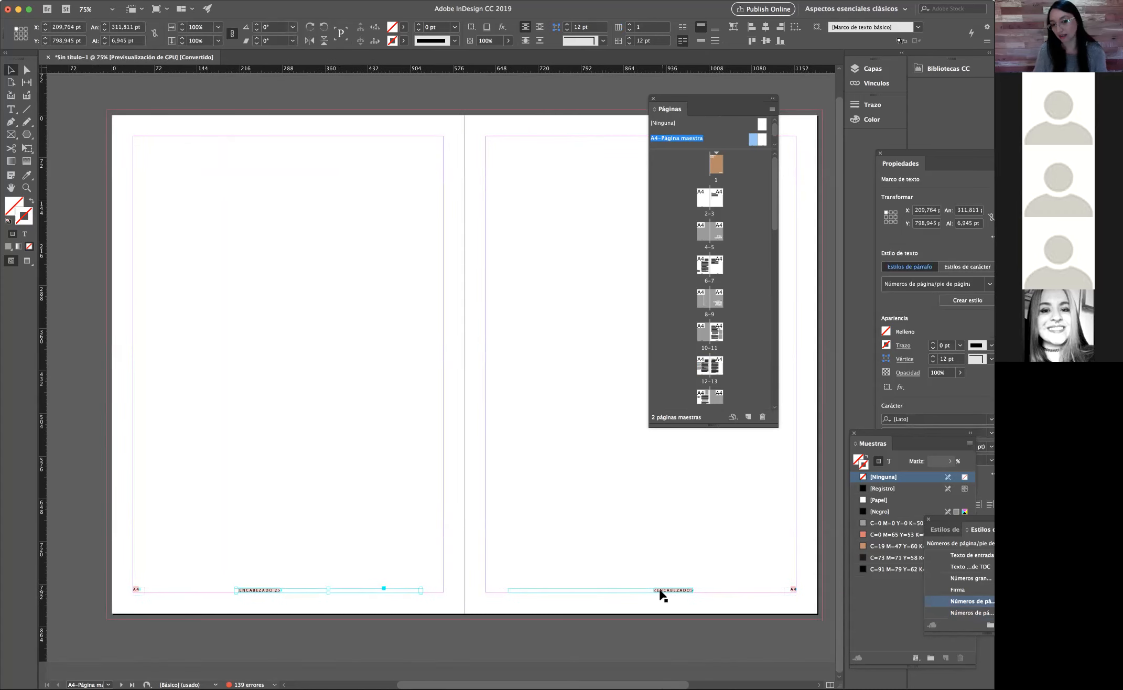
Step: Close the magazine document without saving and bring up the print presets for a new document
left_click(48, 58)
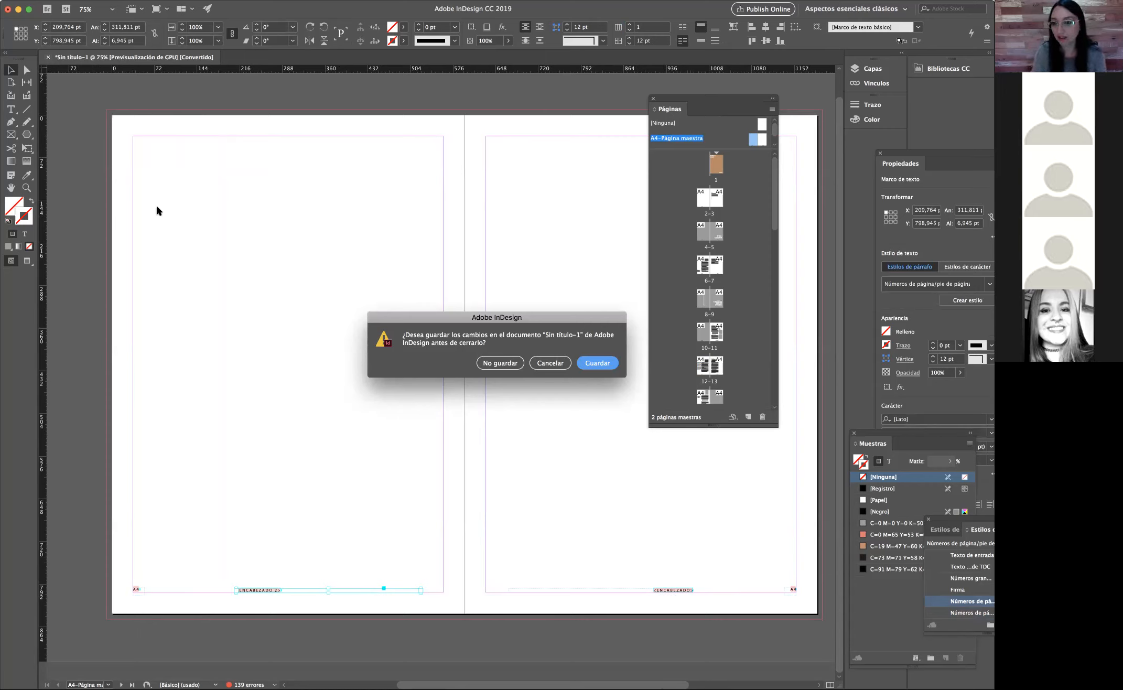
left_click(495, 368)
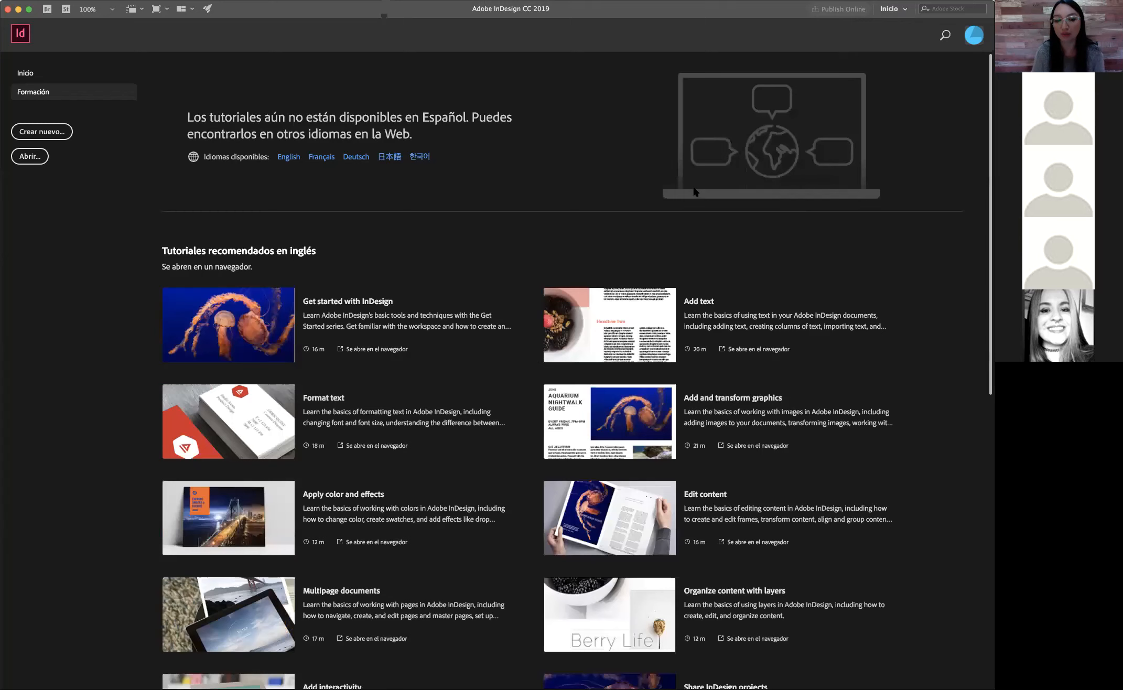
left_click(46, 132)
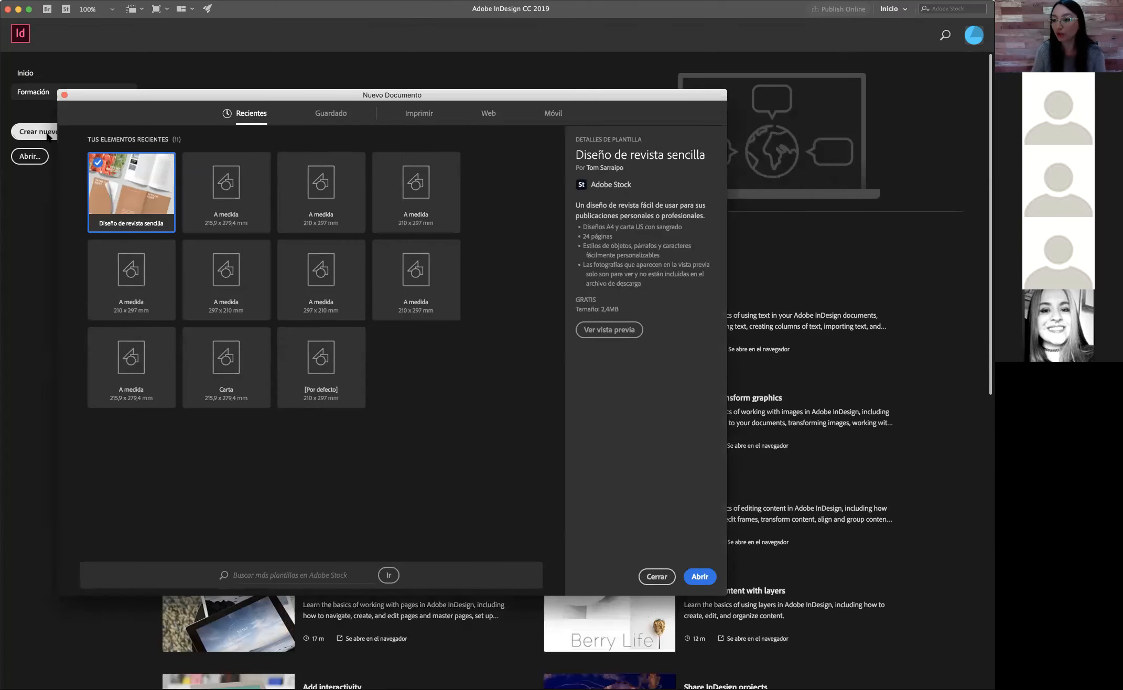
left_click_drag(377, 99, 517, 106)
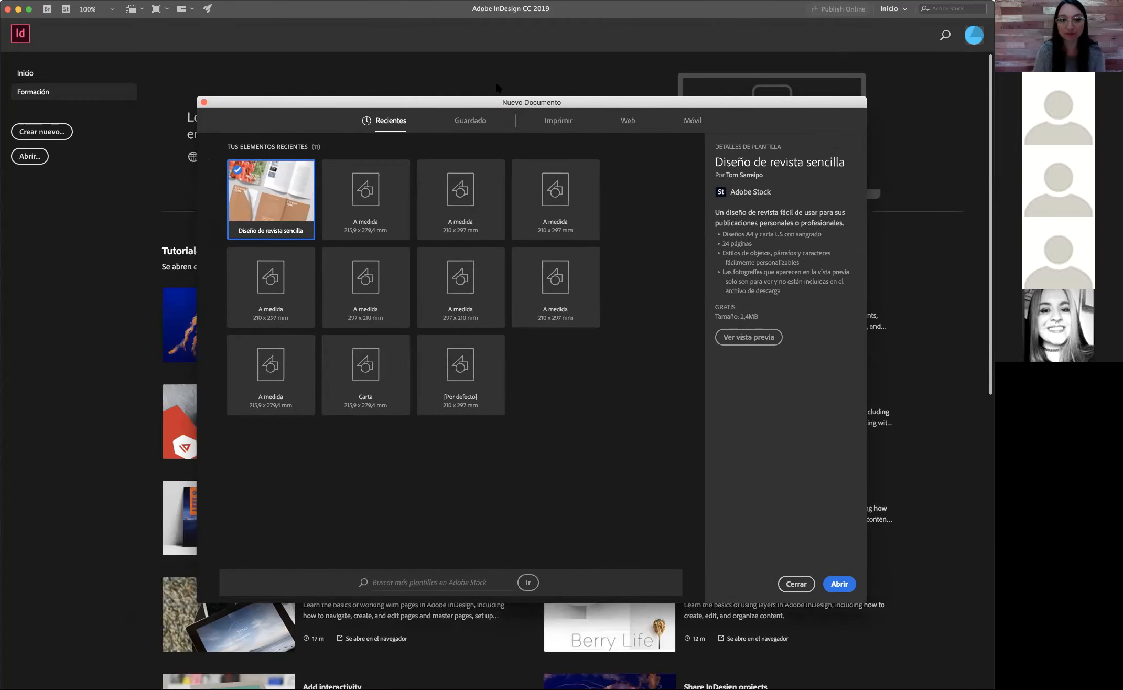
left_click(561, 123)
left_click_drag(619, 104, 576, 77)
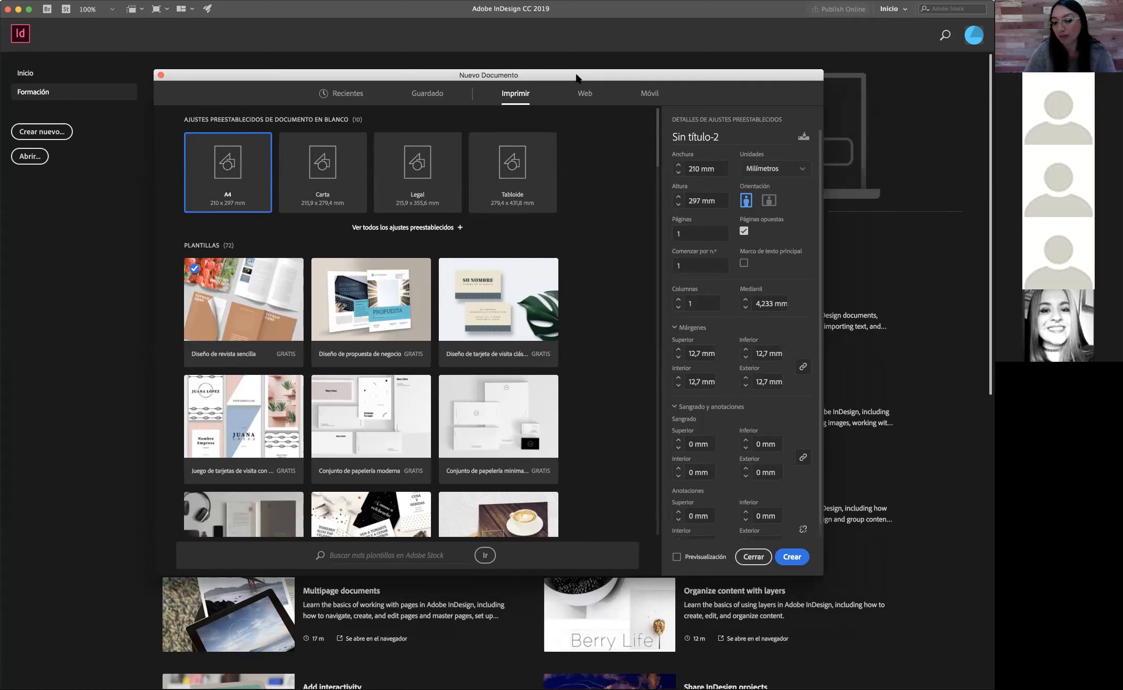
Step: Examine the A4 preset's page, margin, bleed and slug settings, enlarging the new document dialog to show them all
scroll(705, 370, "down", 1)
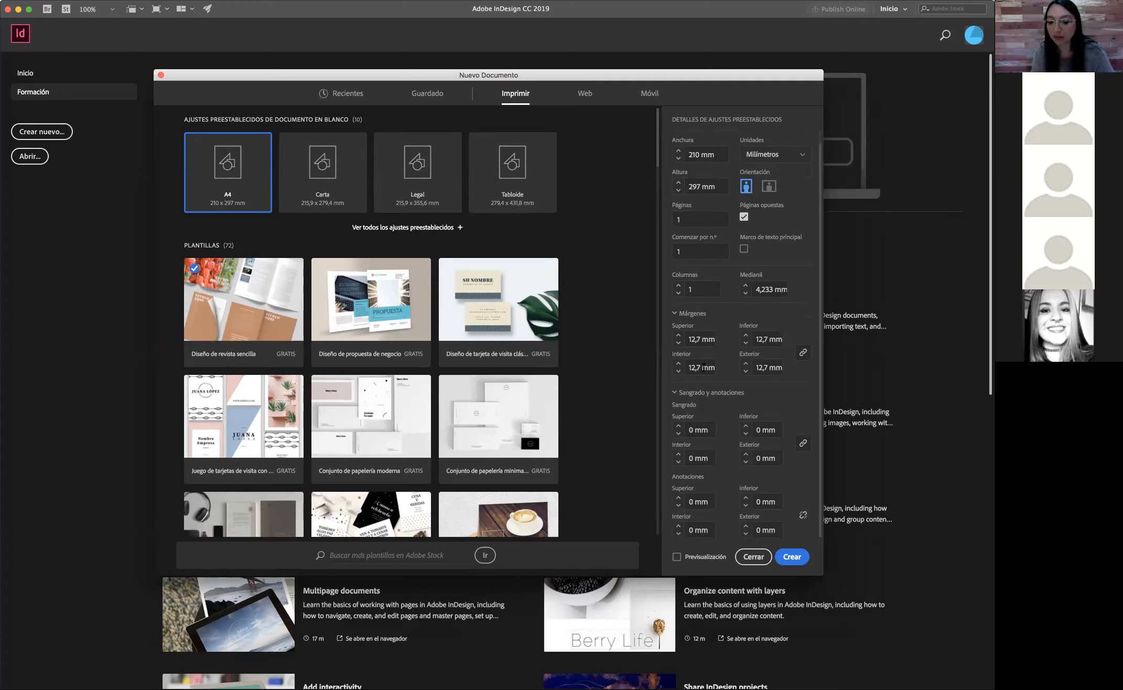
scroll(702, 367, "up", 1)
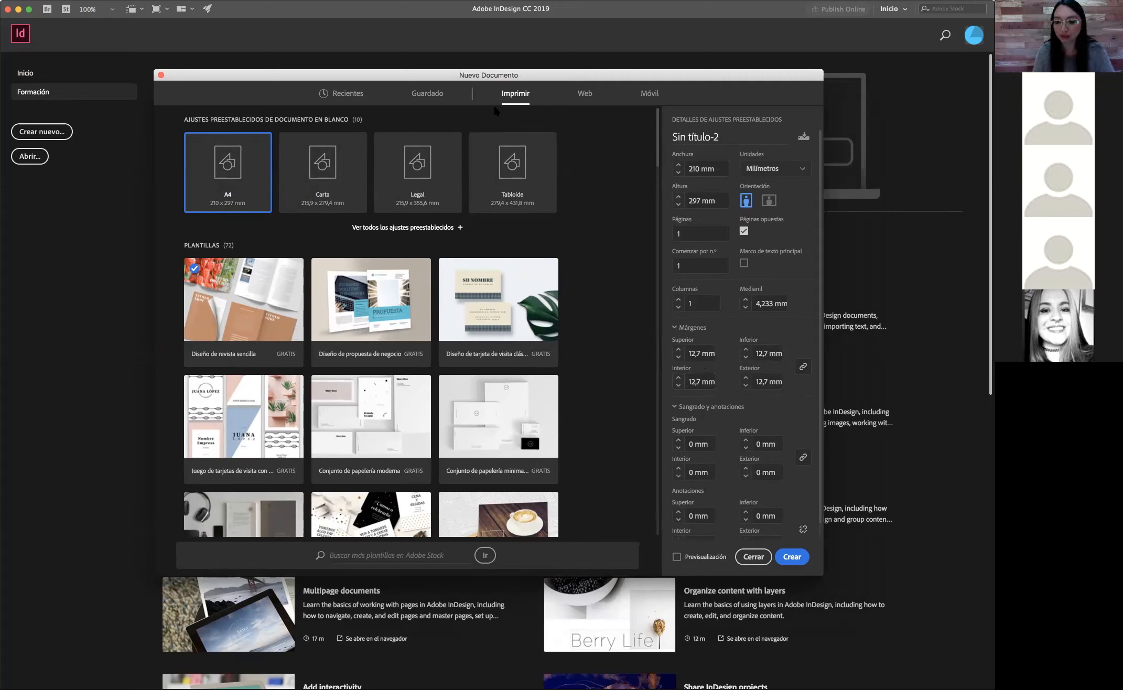
scroll(780, 360, "down", 1)
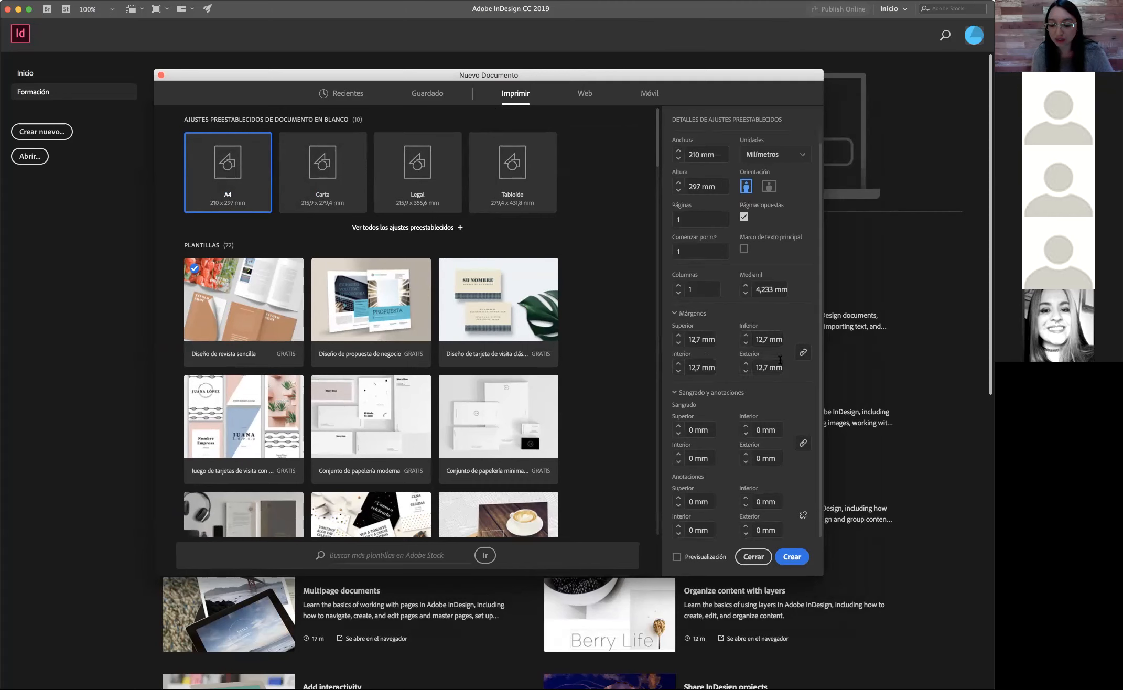
scroll(779, 360, "up", 1)
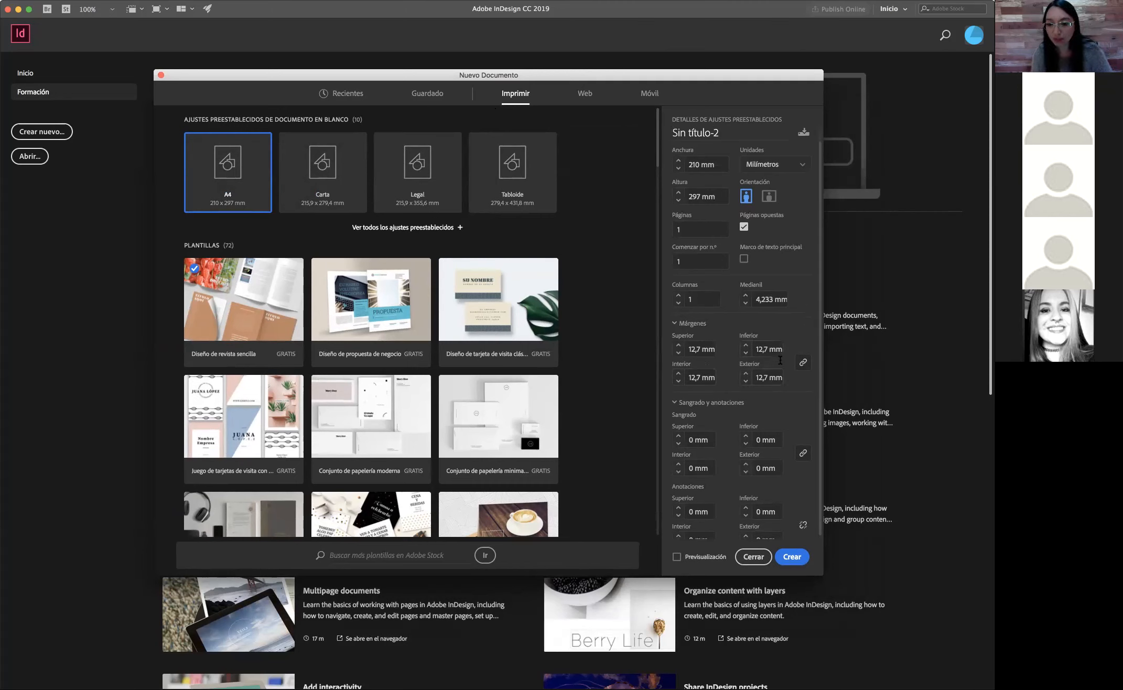
scroll(779, 359, "down", 1)
left_click_drag(822, 574, 854, 657)
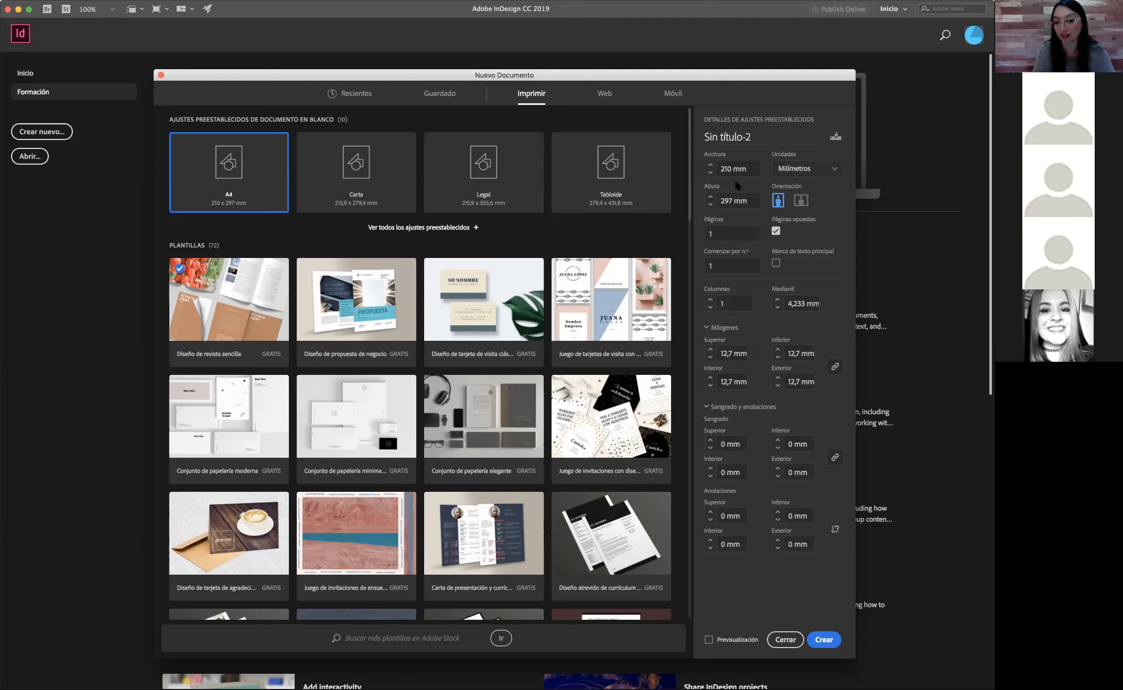
left_click(341, 190)
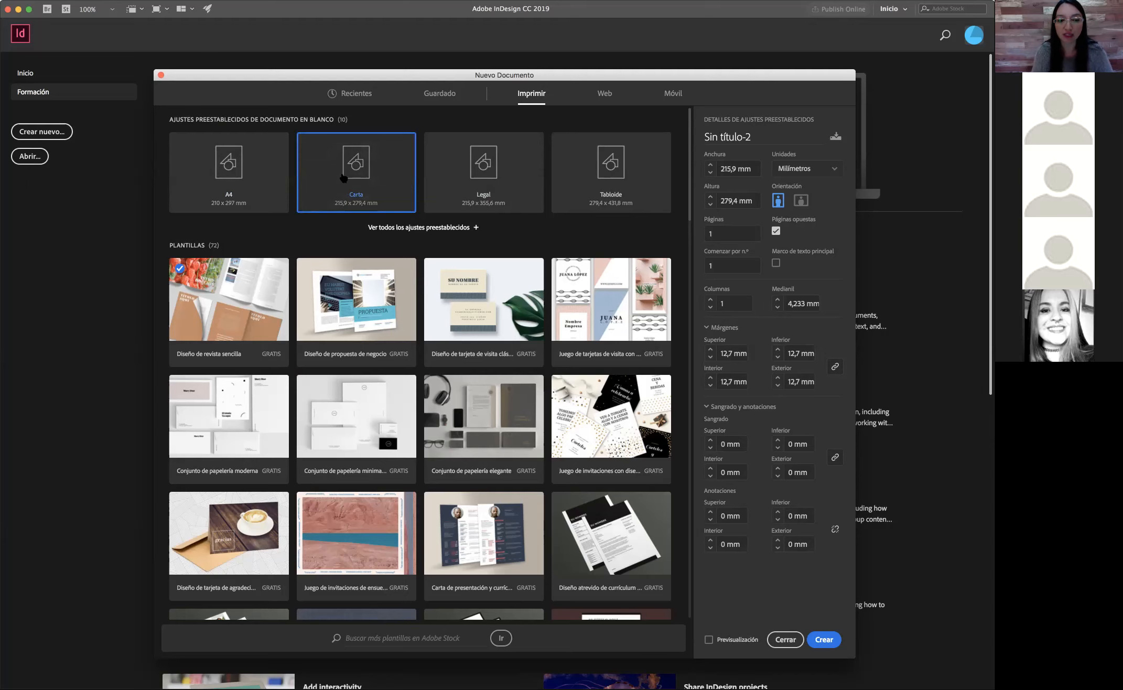
key("Escape")
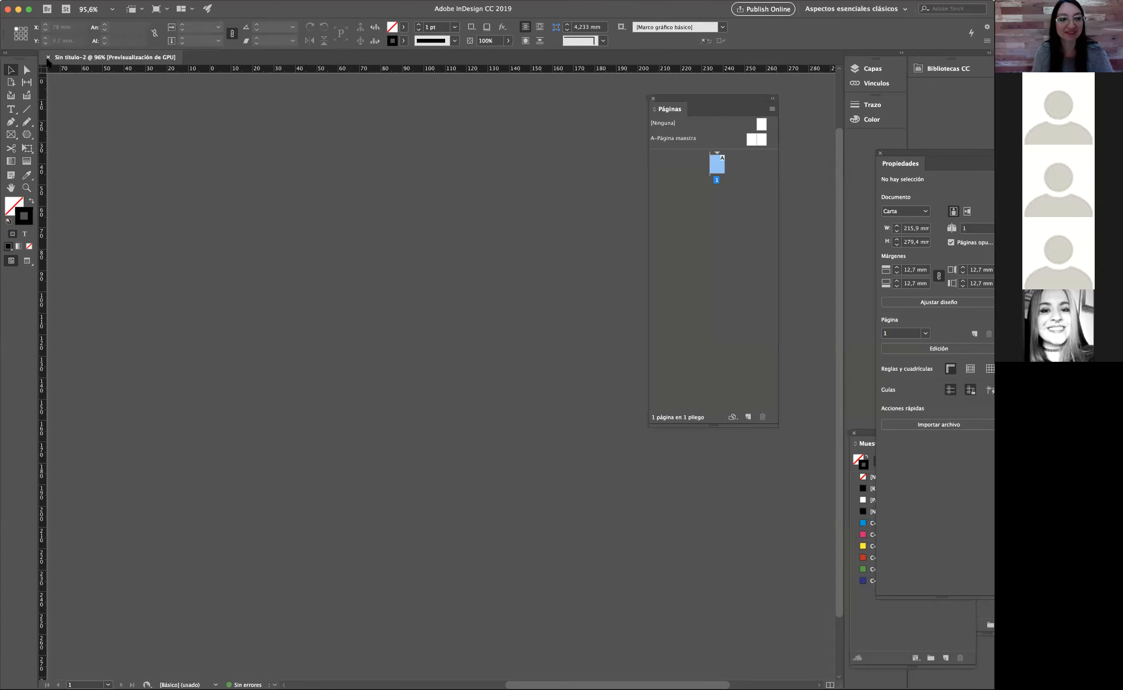
left_click(48, 57)
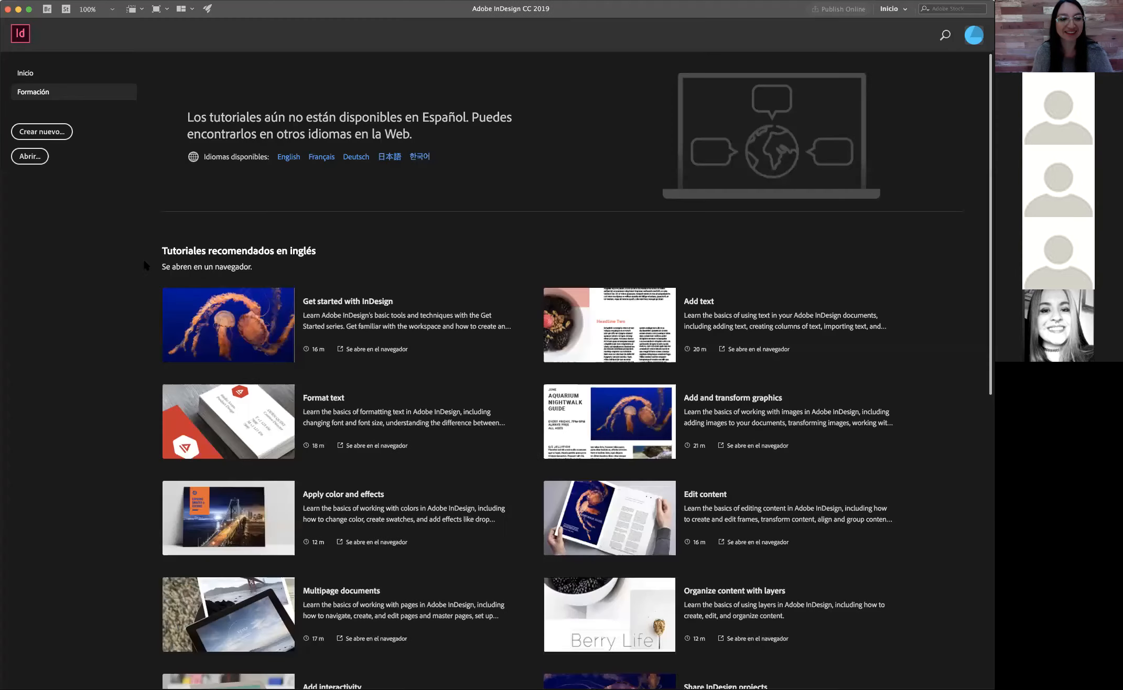
Step: Start a new print document with the Carta preset and set its orientation to landscape
left_click(43, 133)
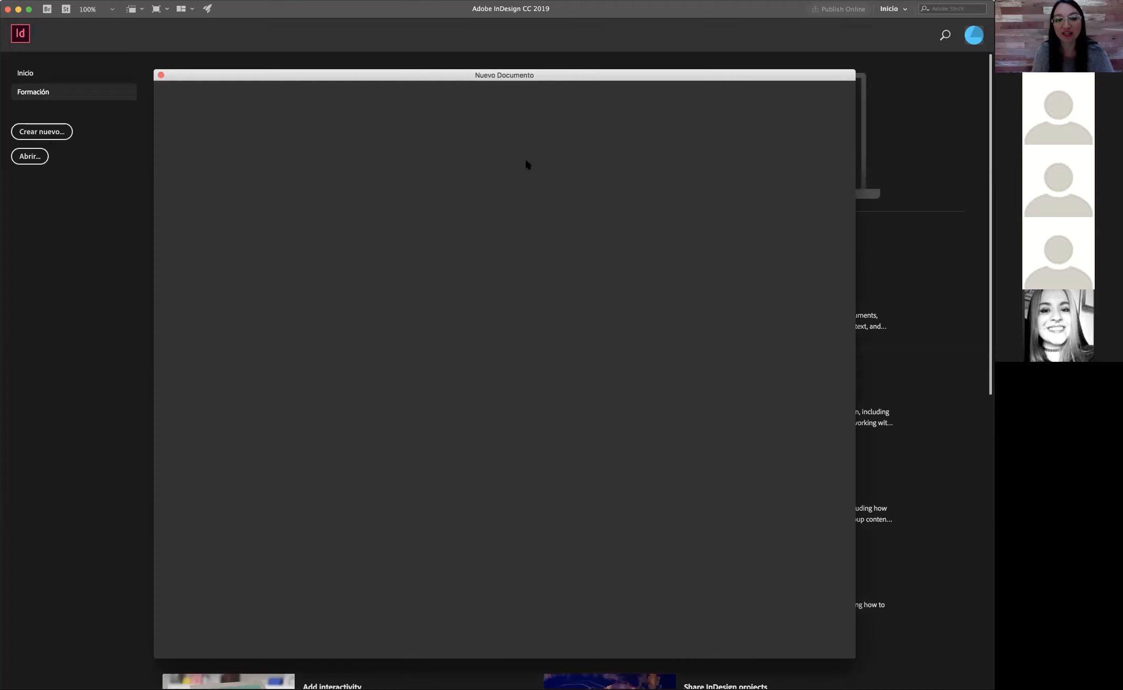
left_click(532, 97)
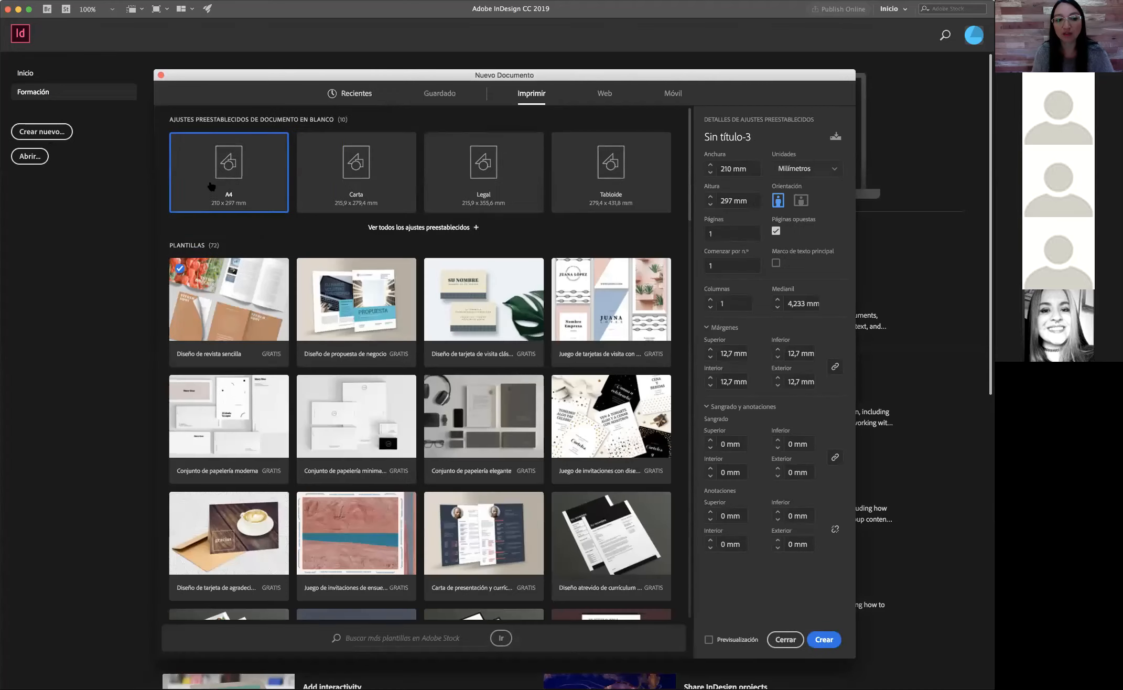
left_click(357, 182)
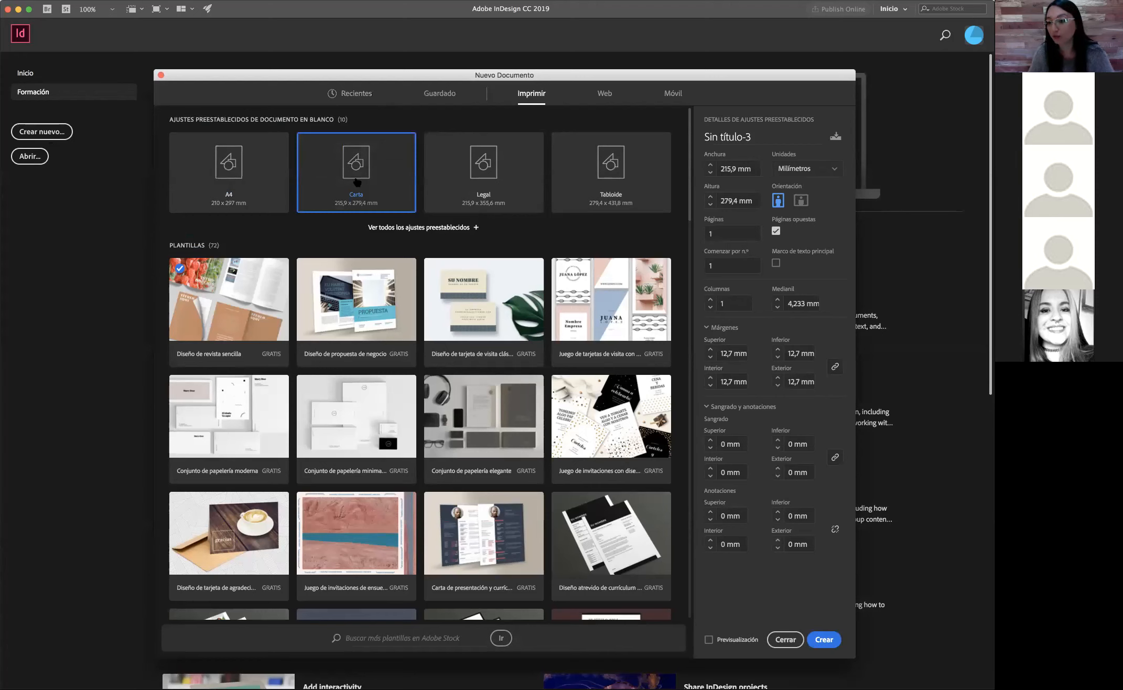
left_click(726, 169)
left_click_drag(717, 169, 753, 200)
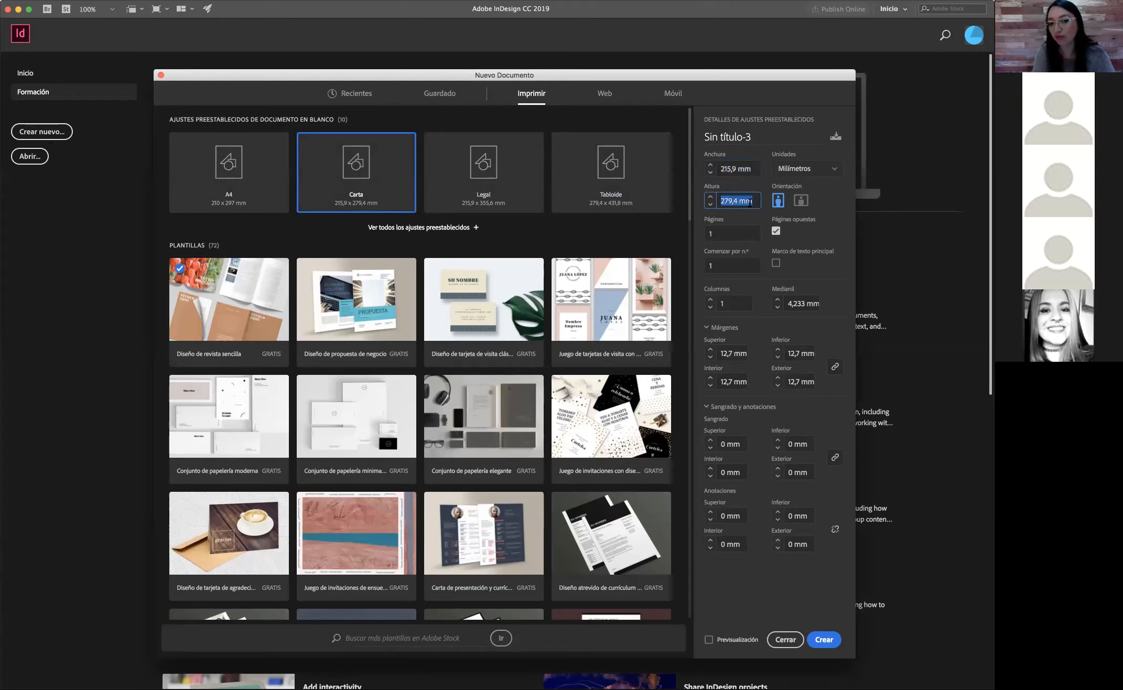
left_click(801, 200)
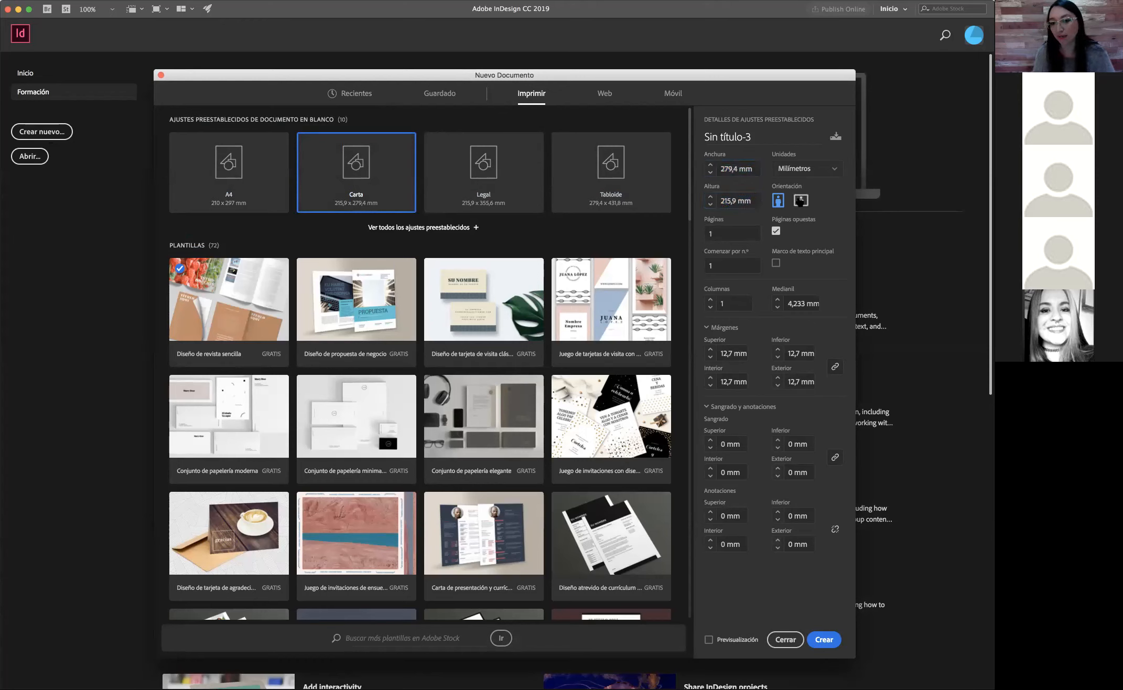
Step: Set the new document's number of pages to 18 and check its starting page number
double_click(714, 230)
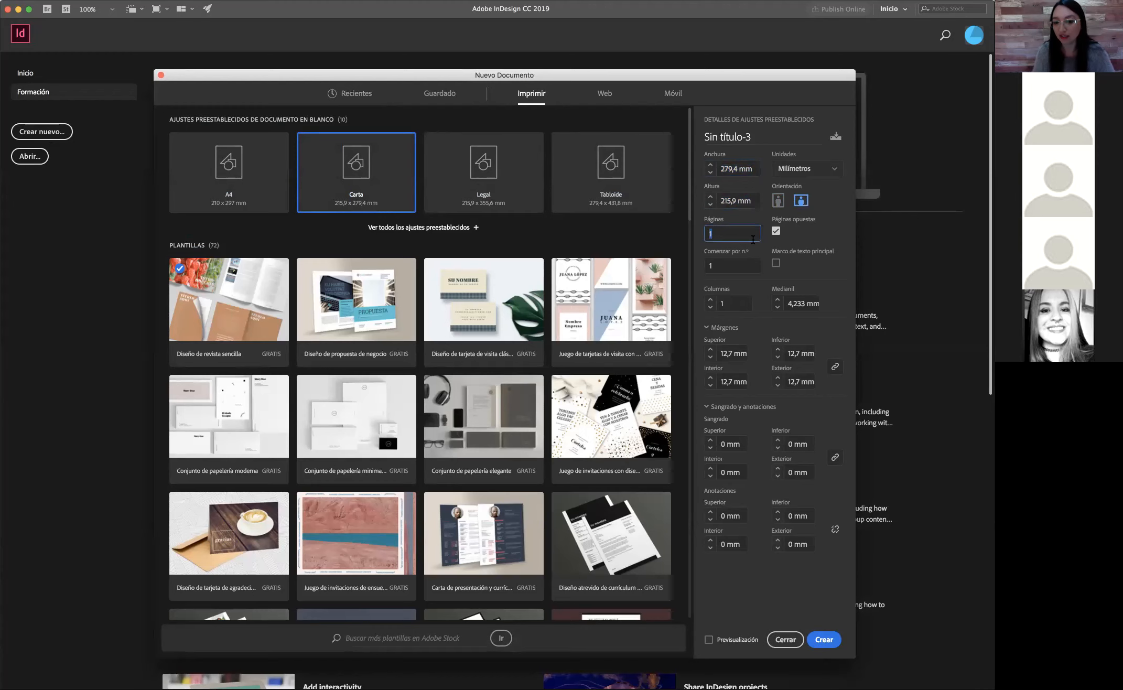
type("18")
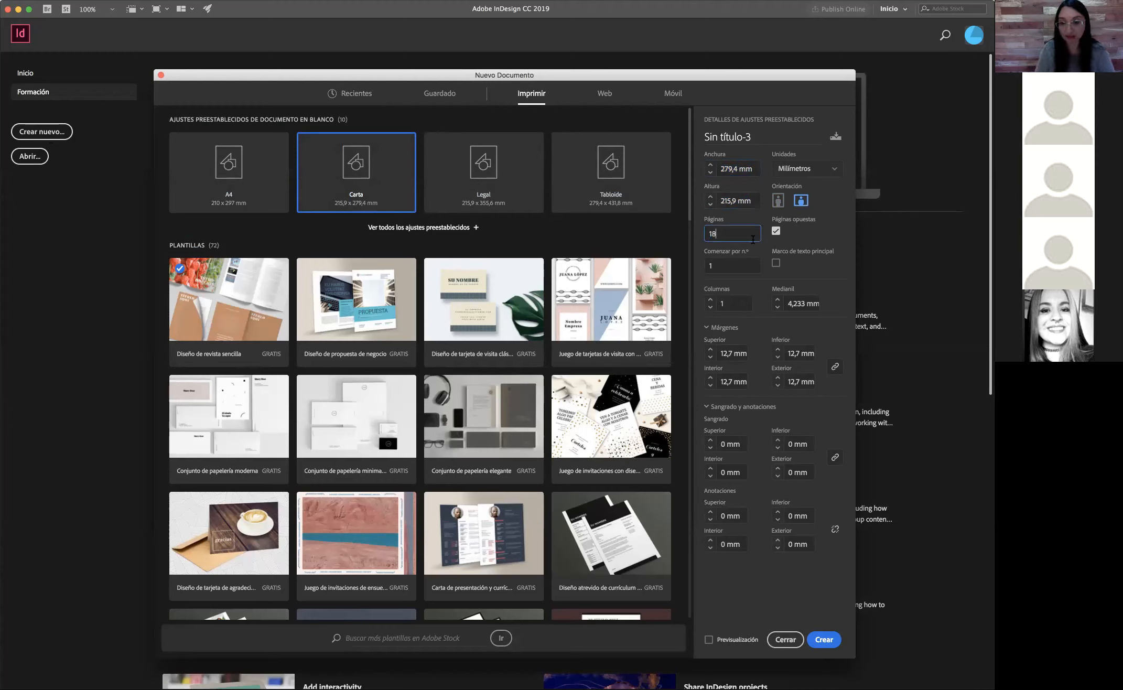
left_click(756, 246)
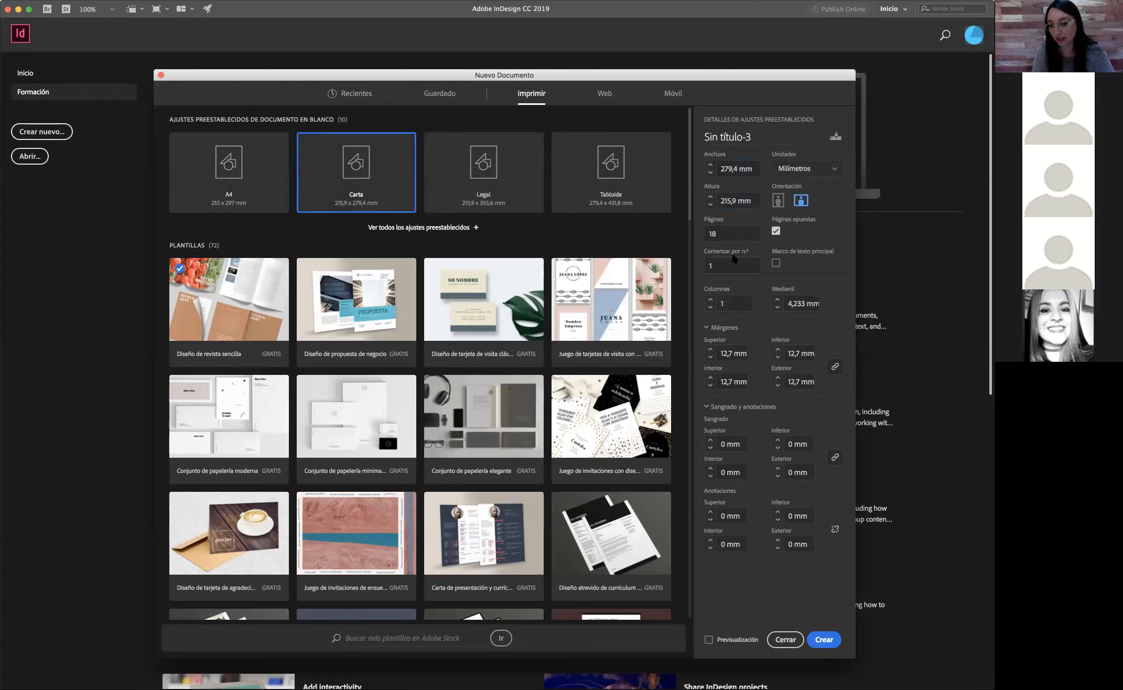
left_click(710, 265)
double_click(710, 266)
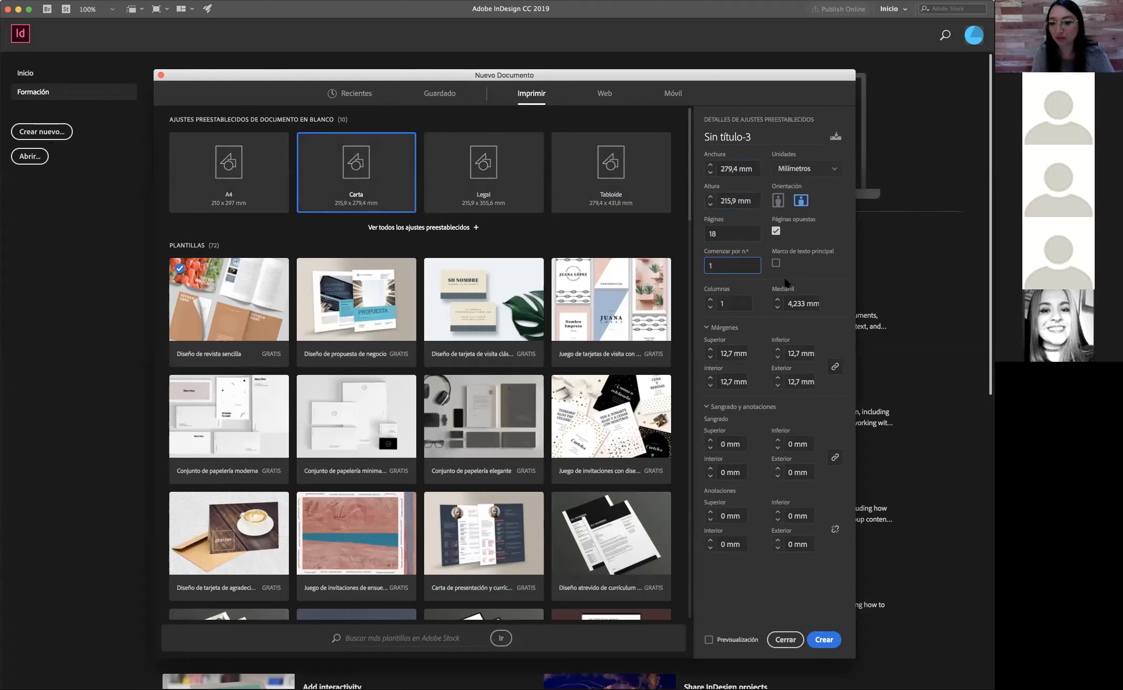
Step: Set the new document to 4 columns and unlink its margins so each can have its own value
left_click(711, 303)
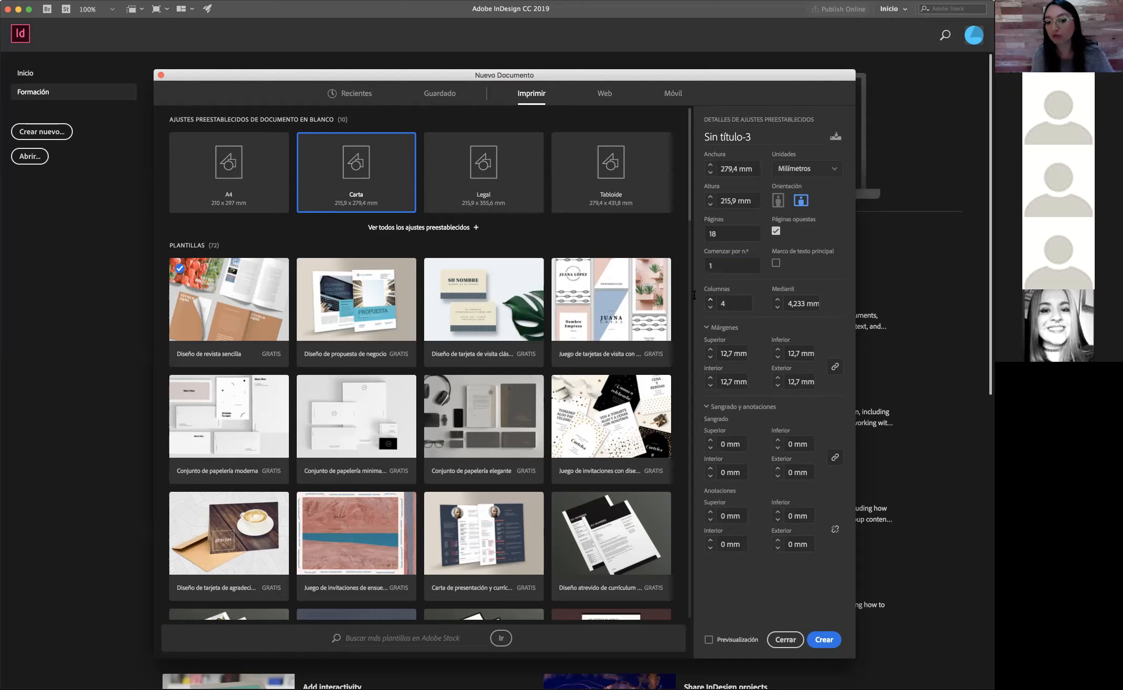
left_click(725, 303)
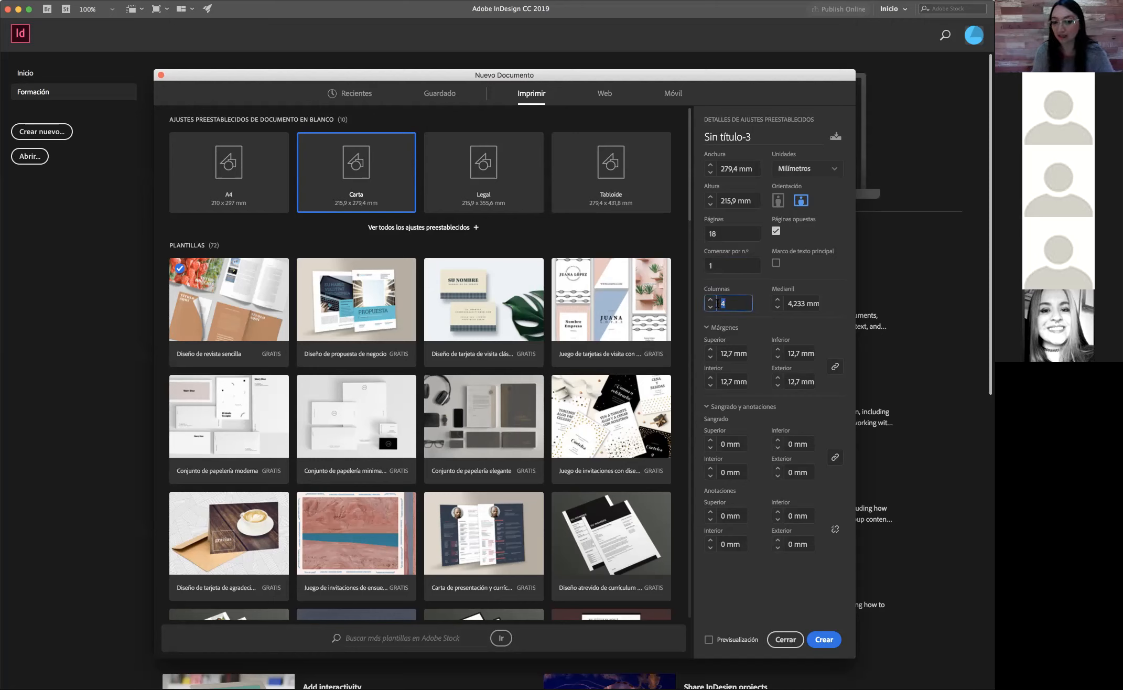
key("Tab")
left_click(742, 330)
left_click(835, 367)
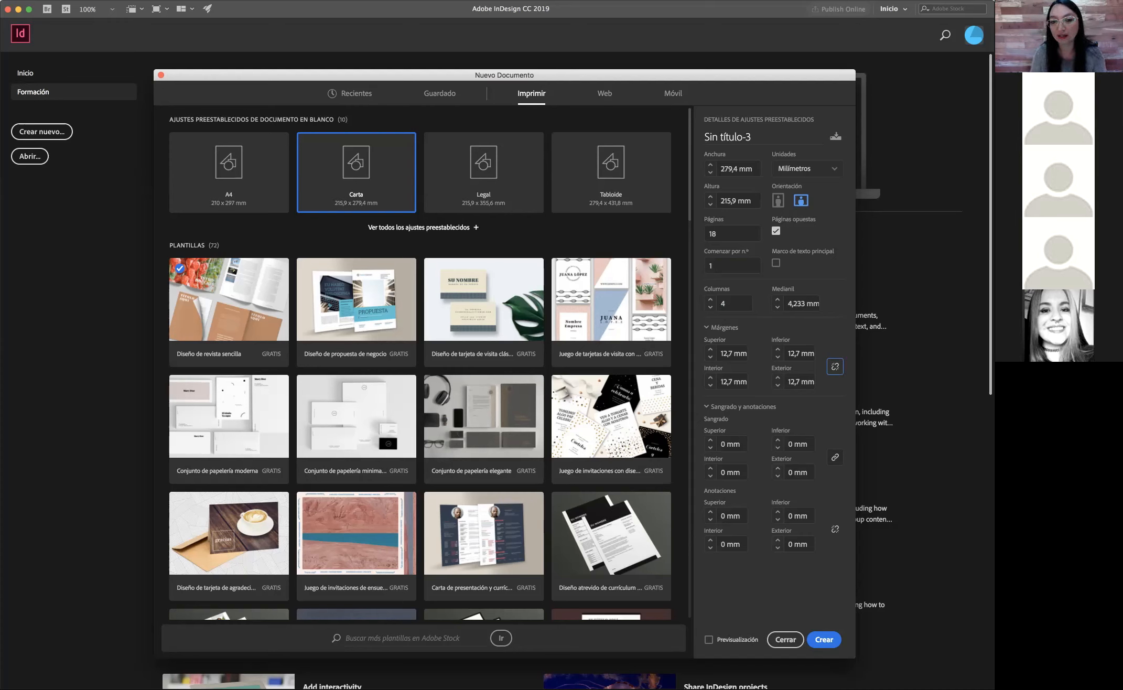
Step: Set the new document's top margin to 60 mm and change its units to centimetres
double_click(724, 303)
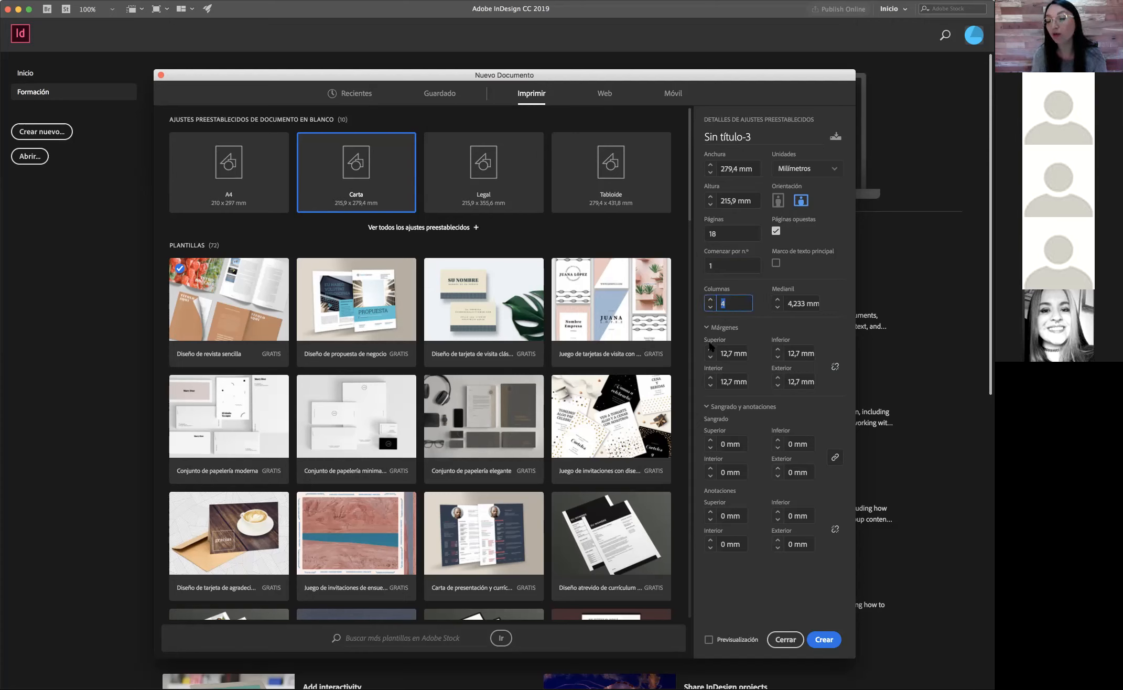
left_click(733, 353)
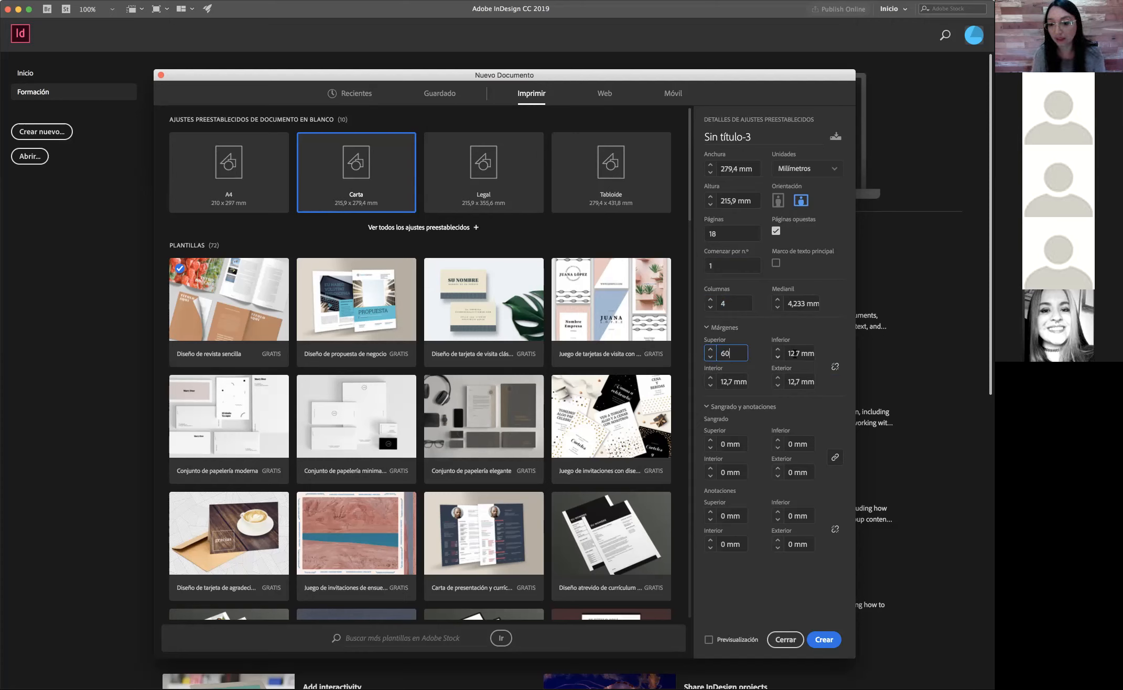
left_click(801, 169)
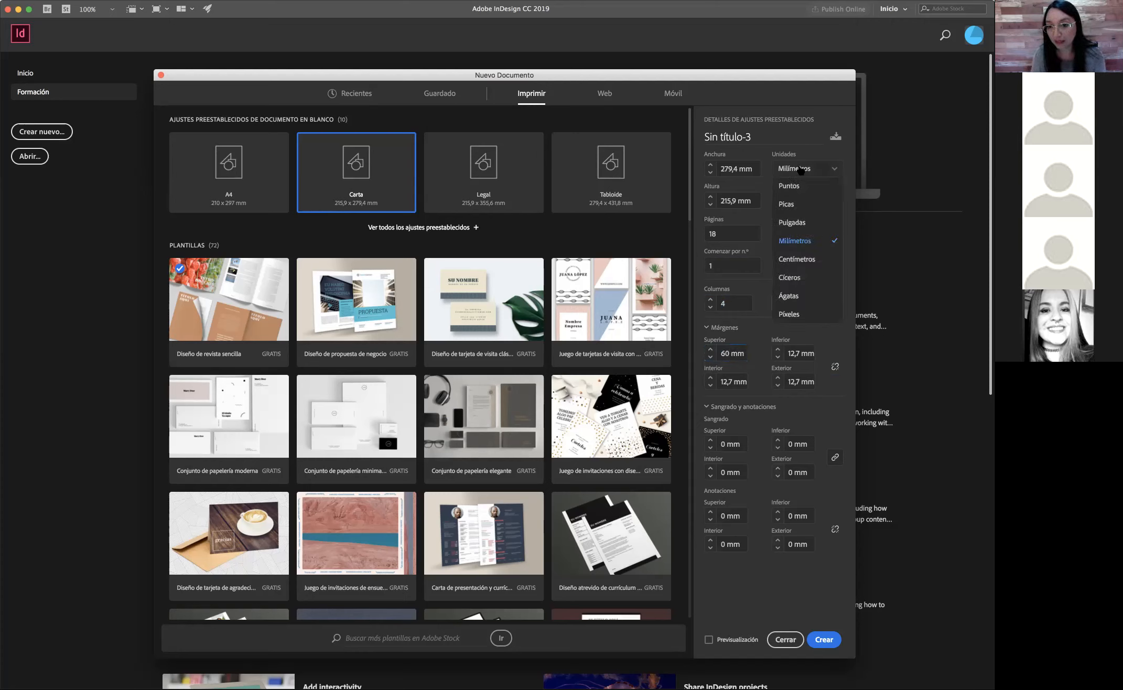
left_click(794, 257)
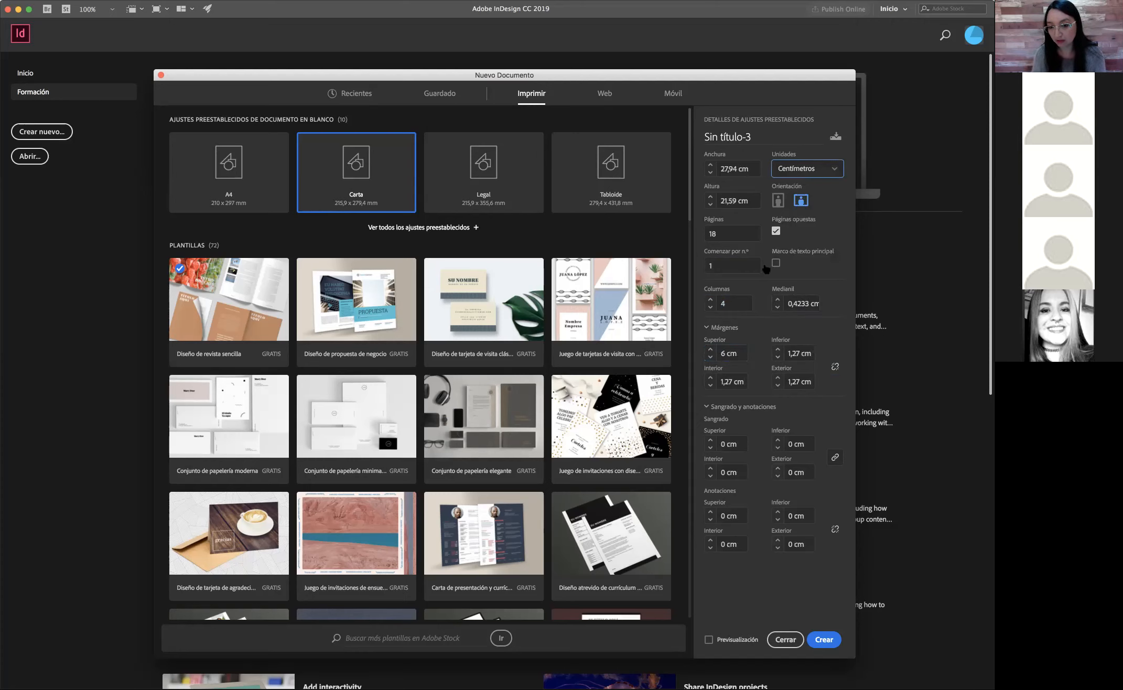
Step: Set the bottom margin to 3 cm, the inside margin to 2 cm and the outside margin to 1,5 cm
left_click(787, 354)
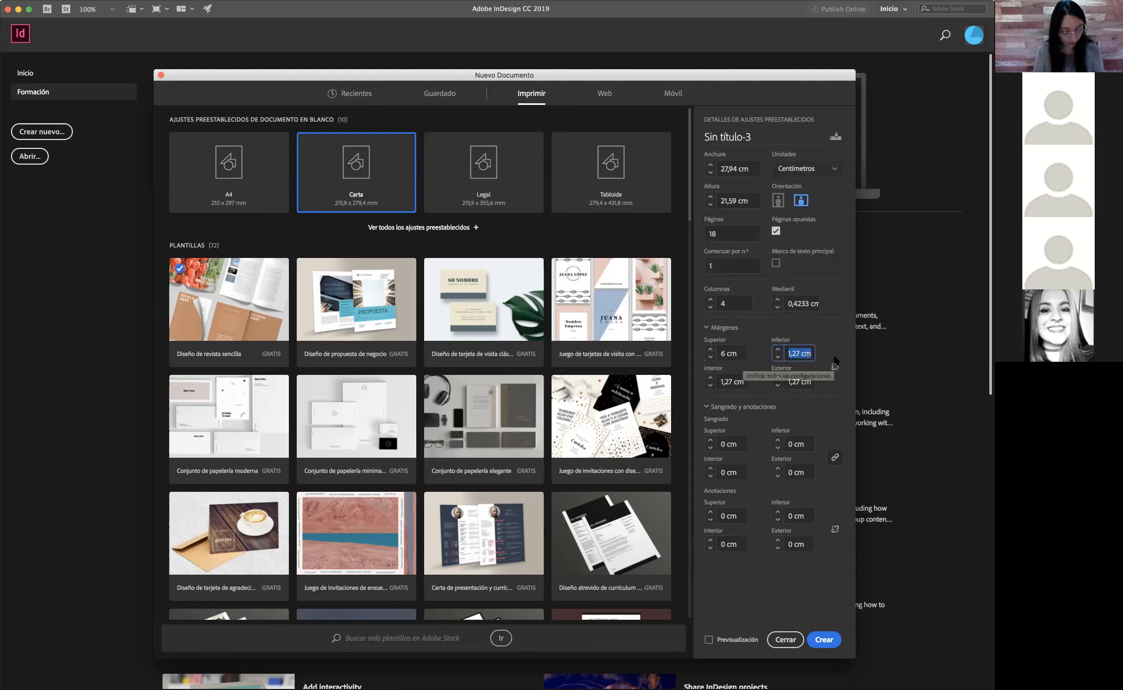
type("3")
left_click(744, 381)
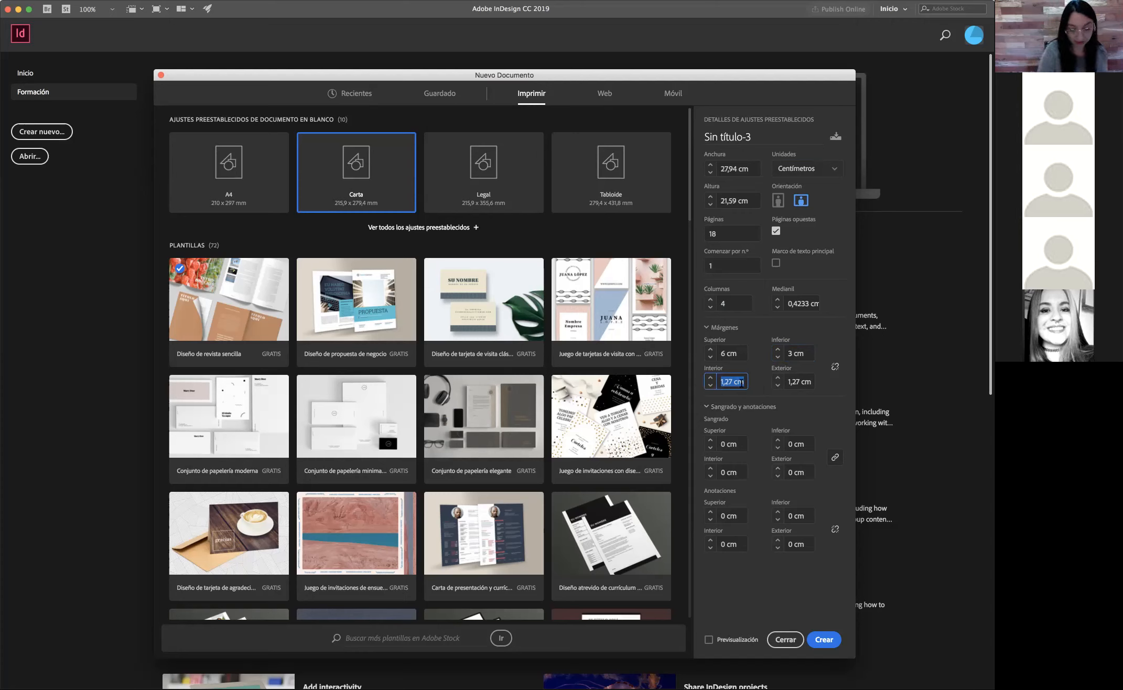
type("2")
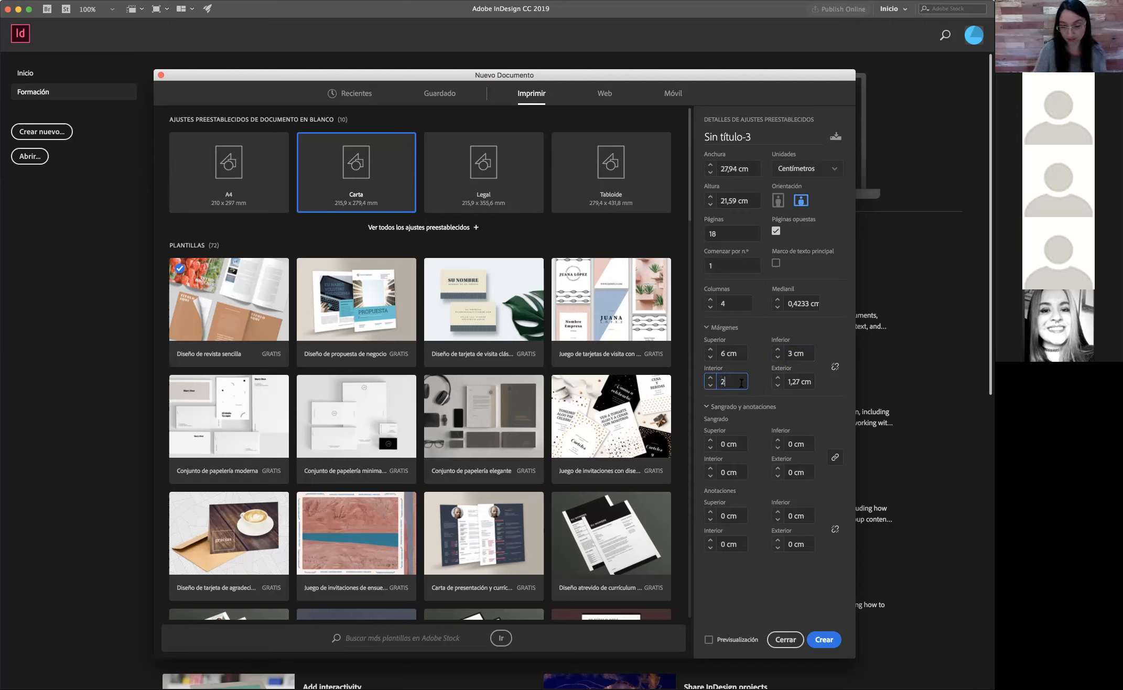
left_click(796, 381)
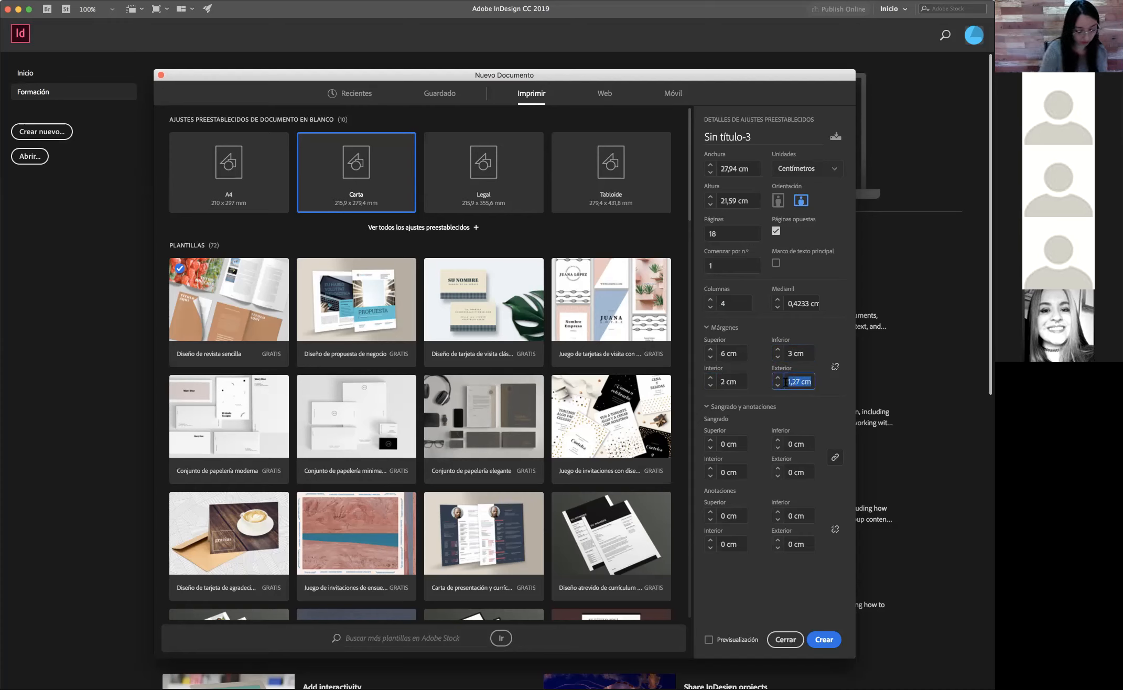
type("1,5")
left_click(814, 396)
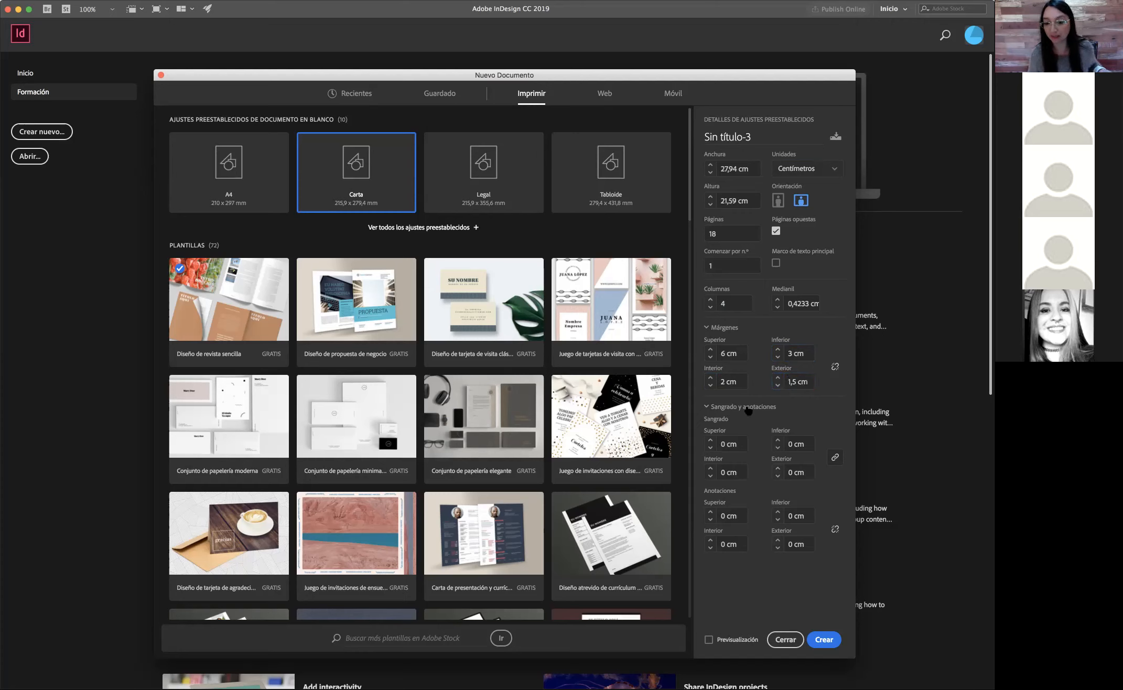
Step: Set the linked bleed to 0,2 cm on all sides and create the document
left_click(717, 445)
type("0,2")
left_click(745, 454)
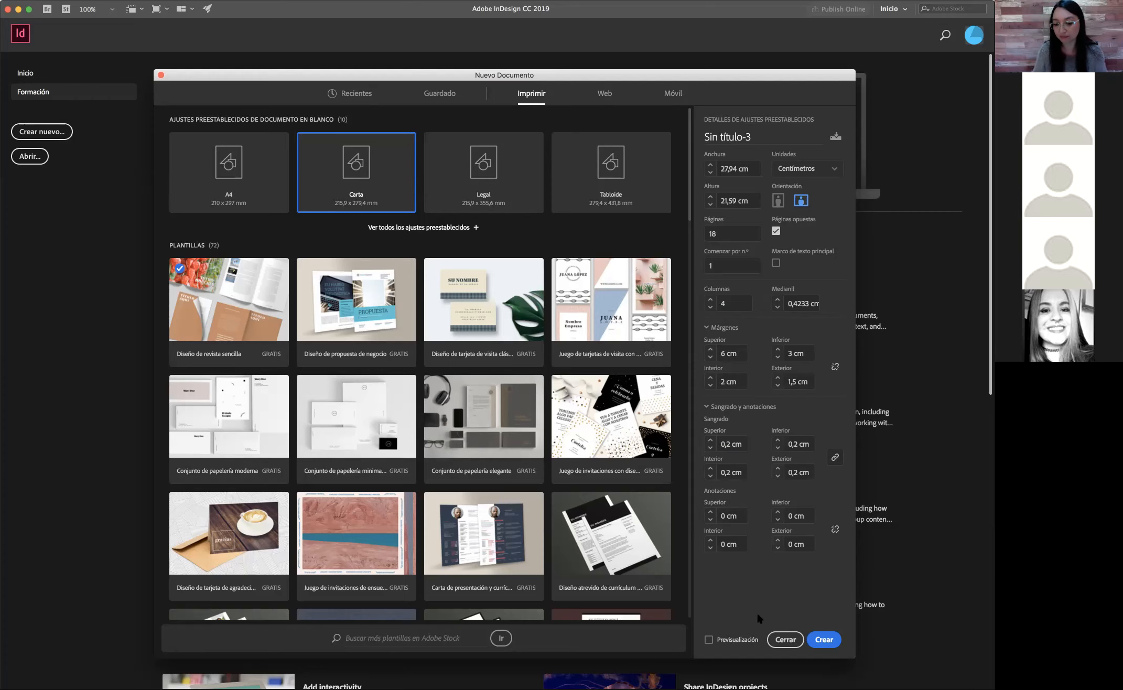
left_click(824, 640)
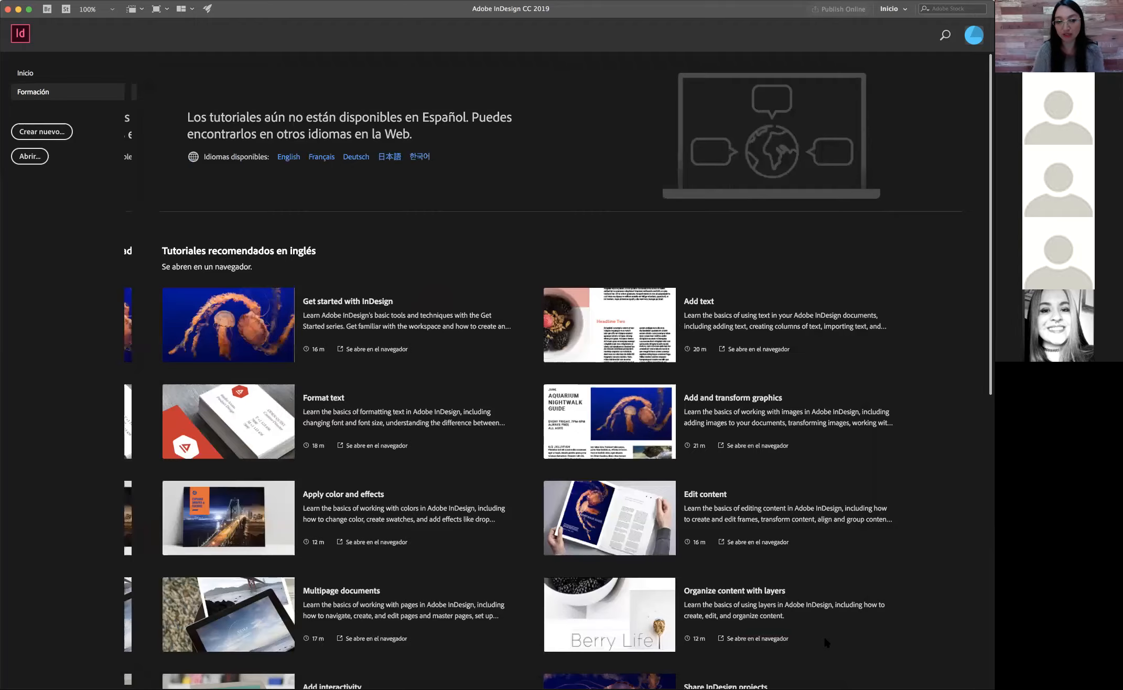
Step: Look through the document's spreads at a reduced zoom to examine their columns and margins, ending back on page 1
left_click(26, 188)
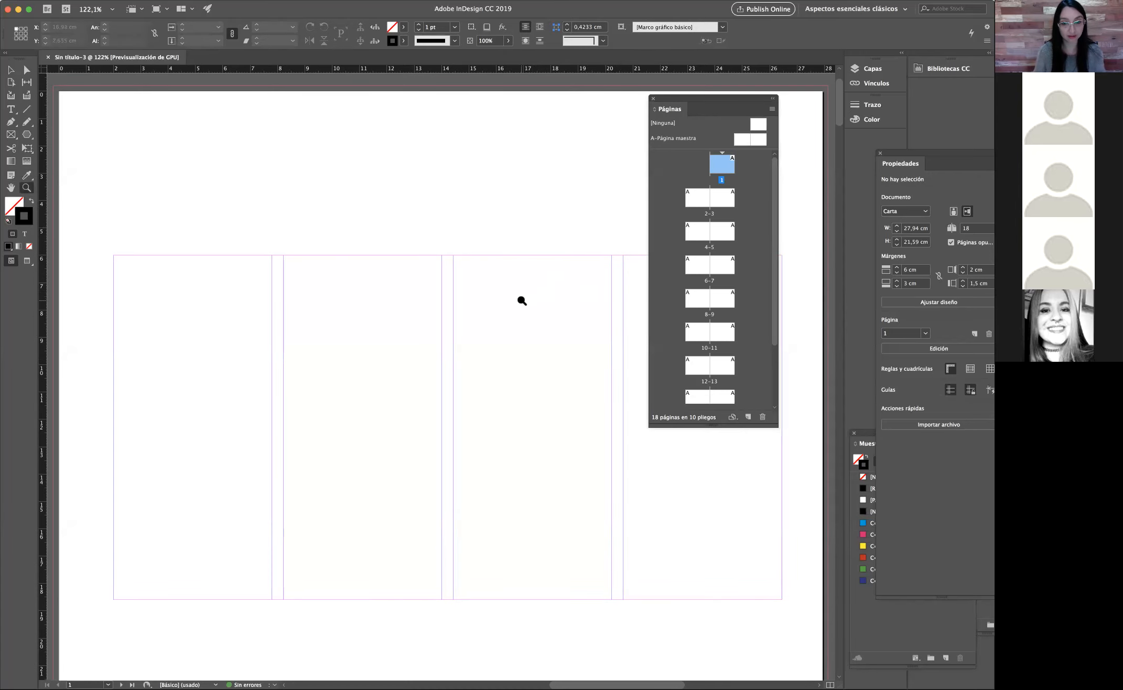
left_click(497, 331, "alt")
left_click(492, 338, "alt")
left_click(467, 372, "alt")
left_click(456, 383, "alt")
scroll(492, 461, "down", 10)
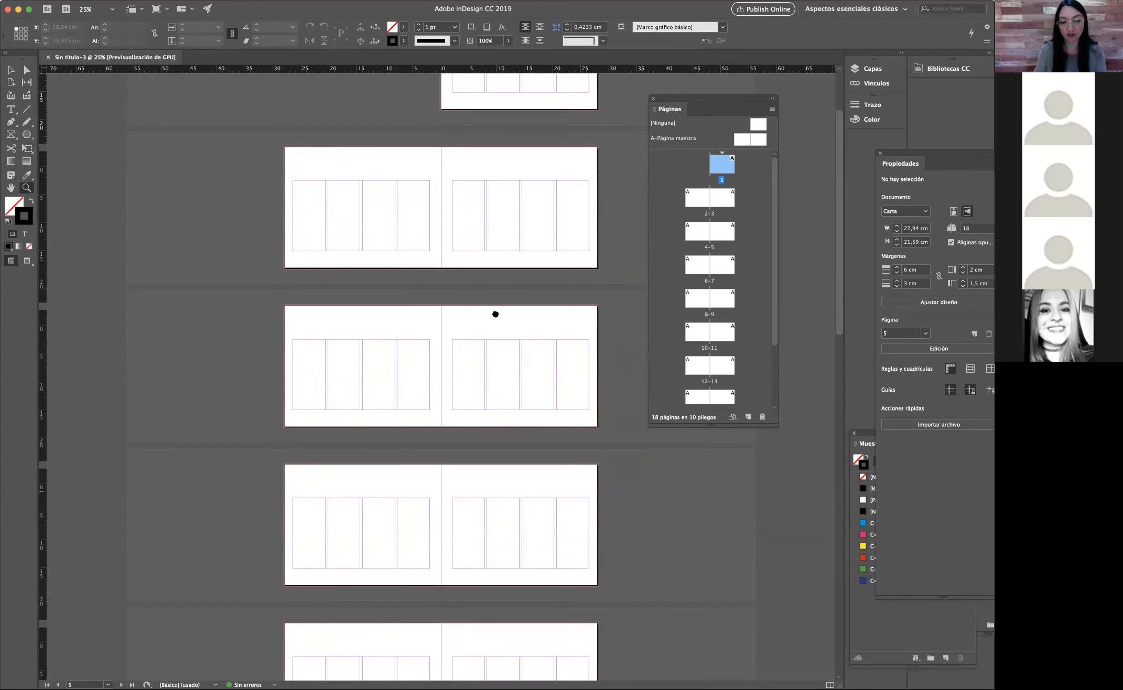
left_click_drag(480, 354, 474, 203)
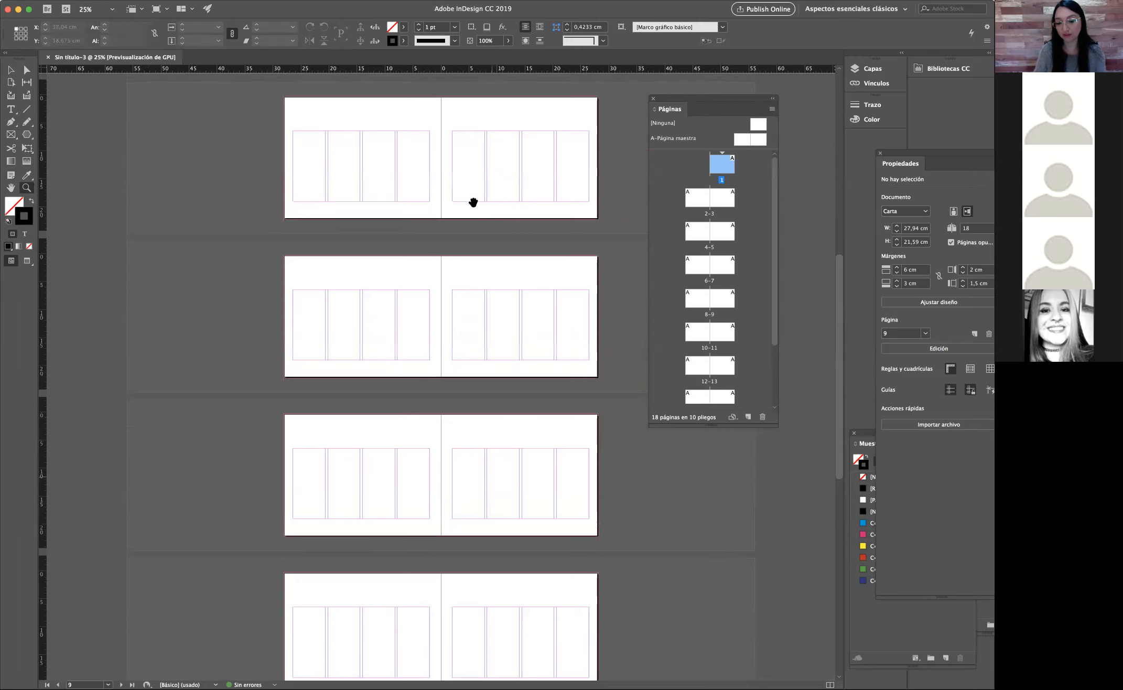
left_click_drag(498, 554, 487, 388)
scroll(487, 388, "down", 5)
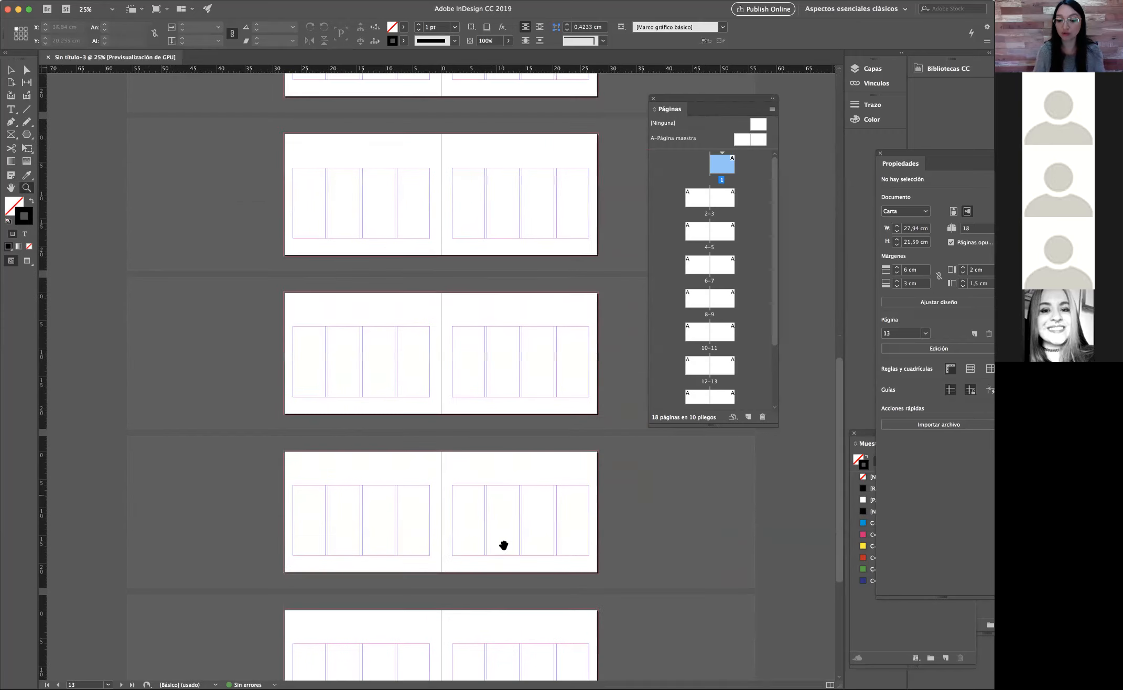
left_click_drag(501, 504, 496, 400)
left_click_drag(496, 401, 489, 650)
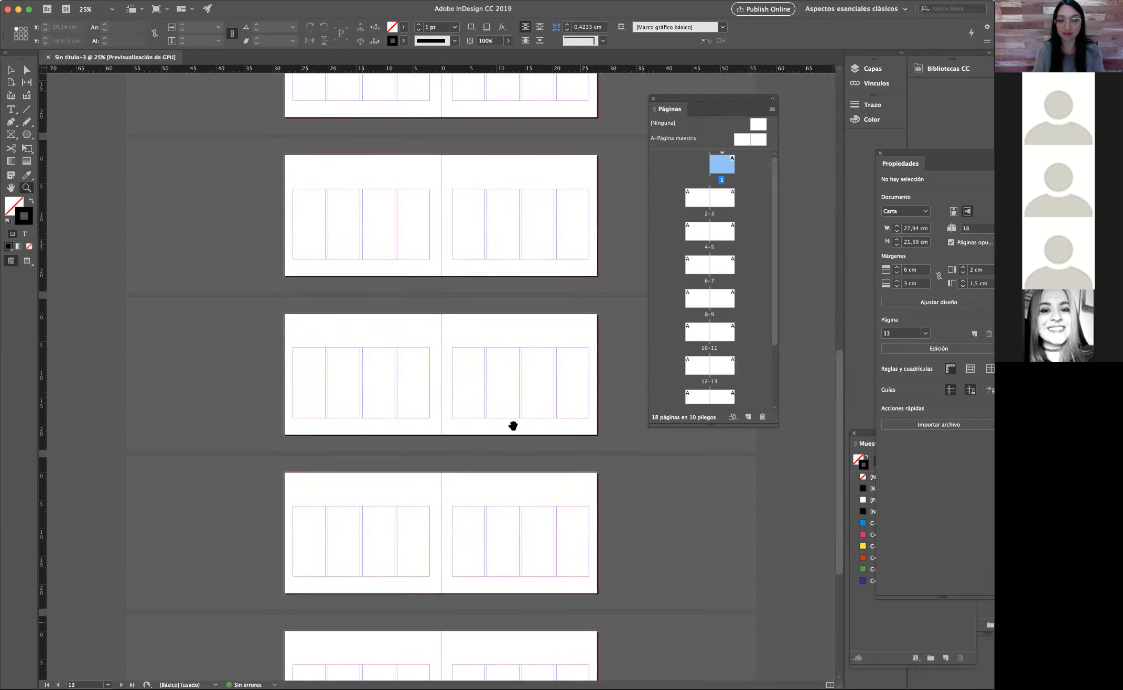
left_click_drag(513, 426, 509, 661)
left_click_drag(515, 426, 511, 536)
left_click_drag(543, 175, 525, 565)
left_click(550, 187)
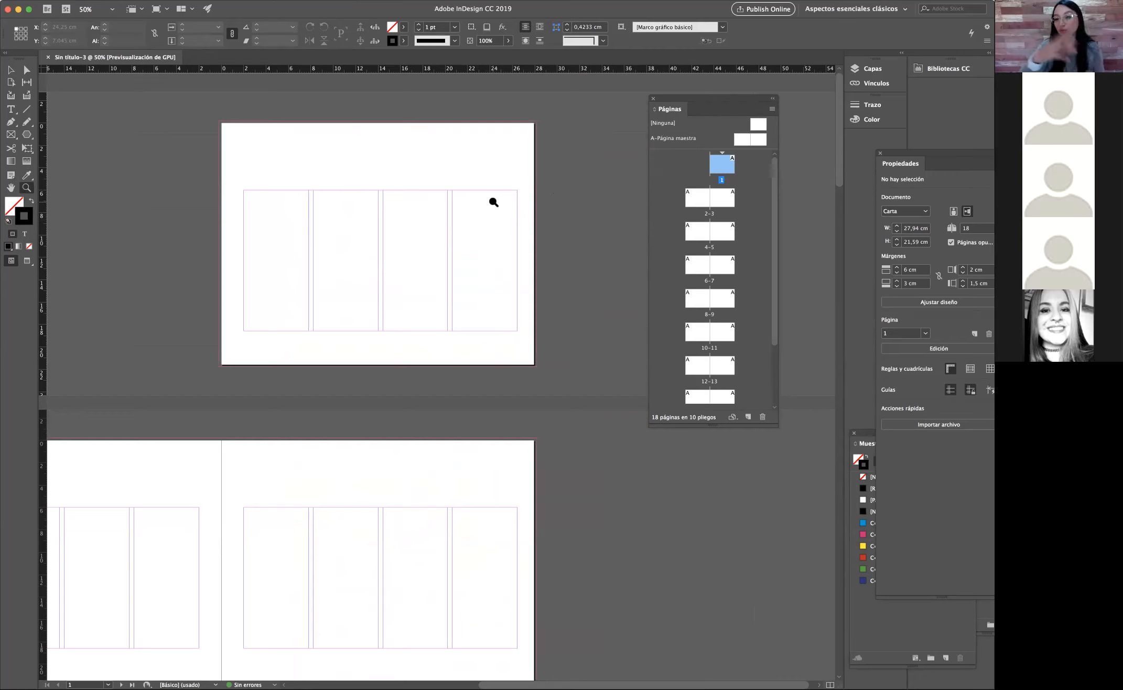
Step: Make the Páginas panel taller and enlarge its master pages area
left_click(10, 69)
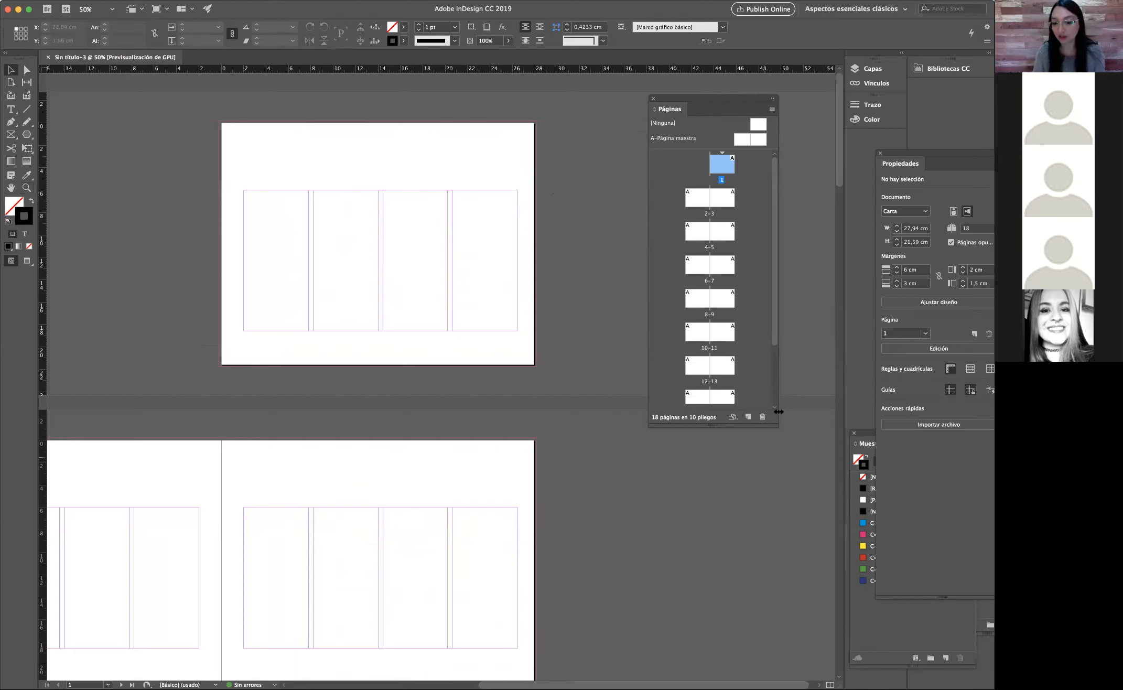
left_click_drag(776, 425, 765, 530)
left_click_drag(688, 149, 688, 232)
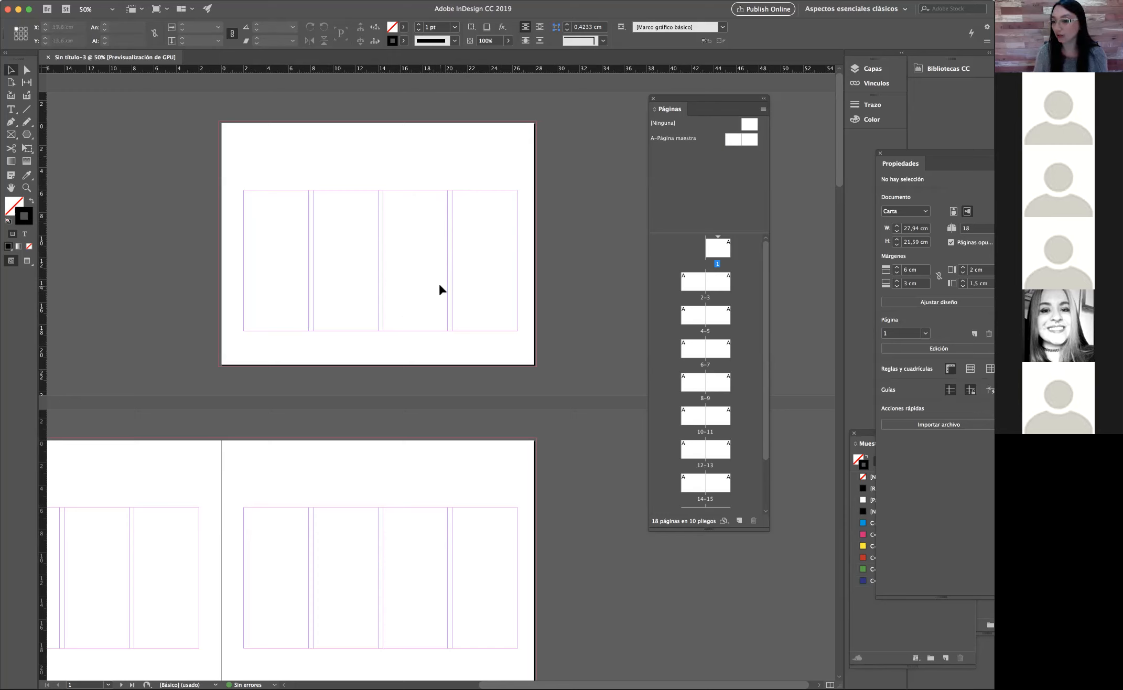
Step: Apply the [Ninguna] master to page 1 and view that whole page
left_click(668, 125)
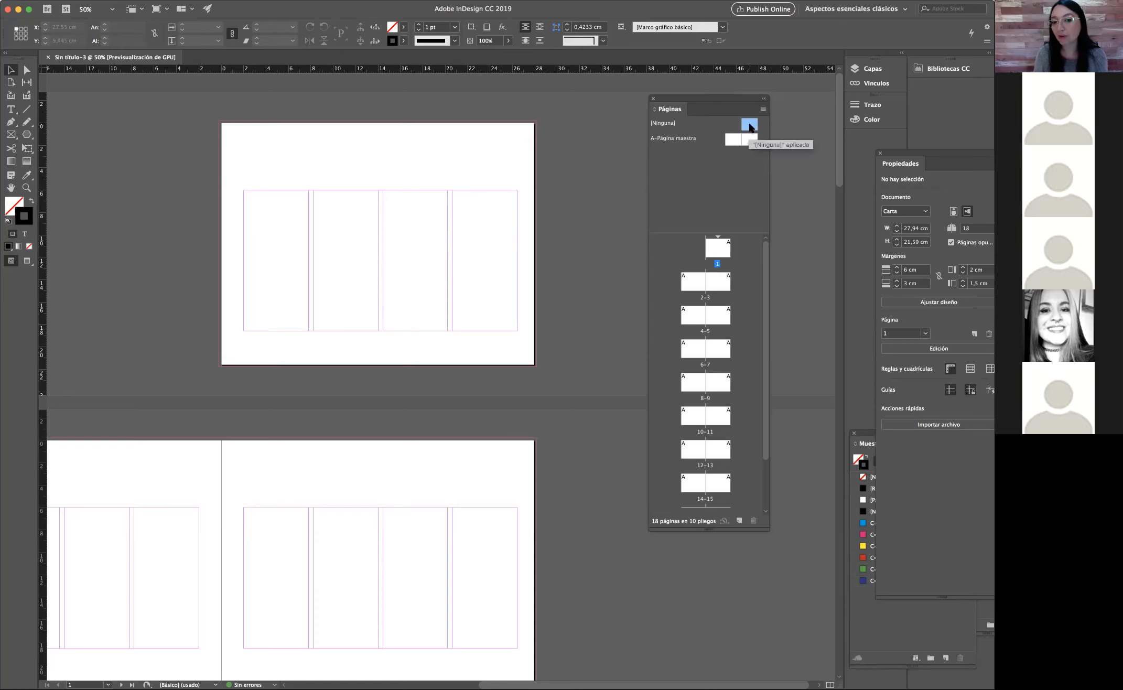
left_click_drag(749, 126, 721, 249)
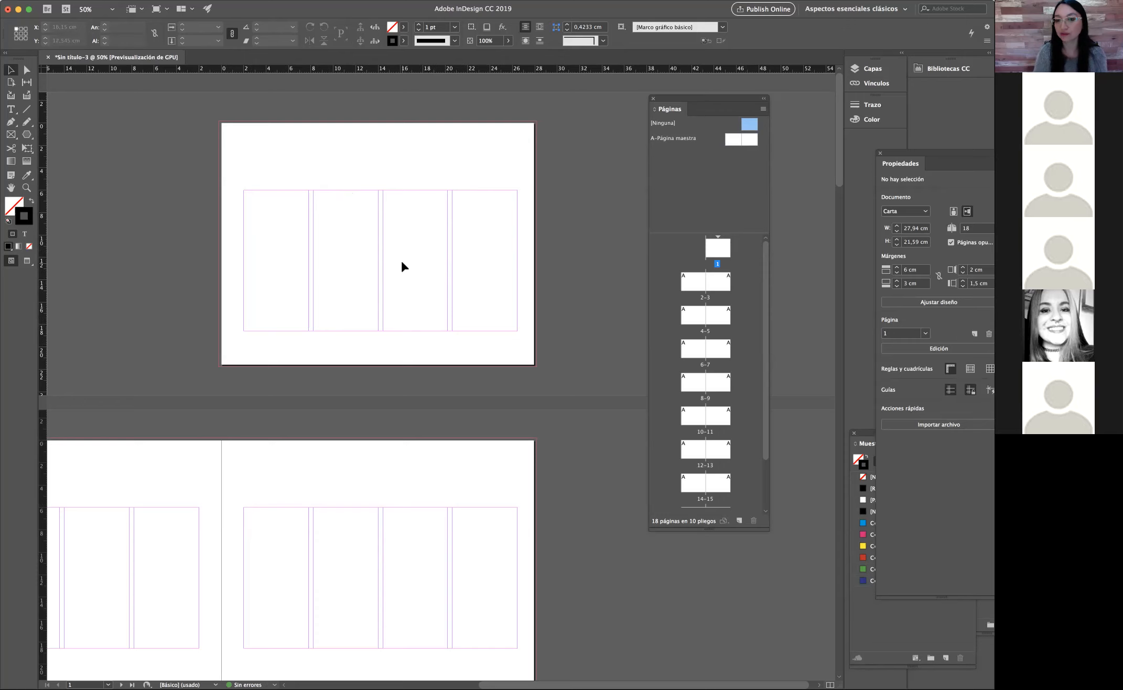
double_click(721, 253)
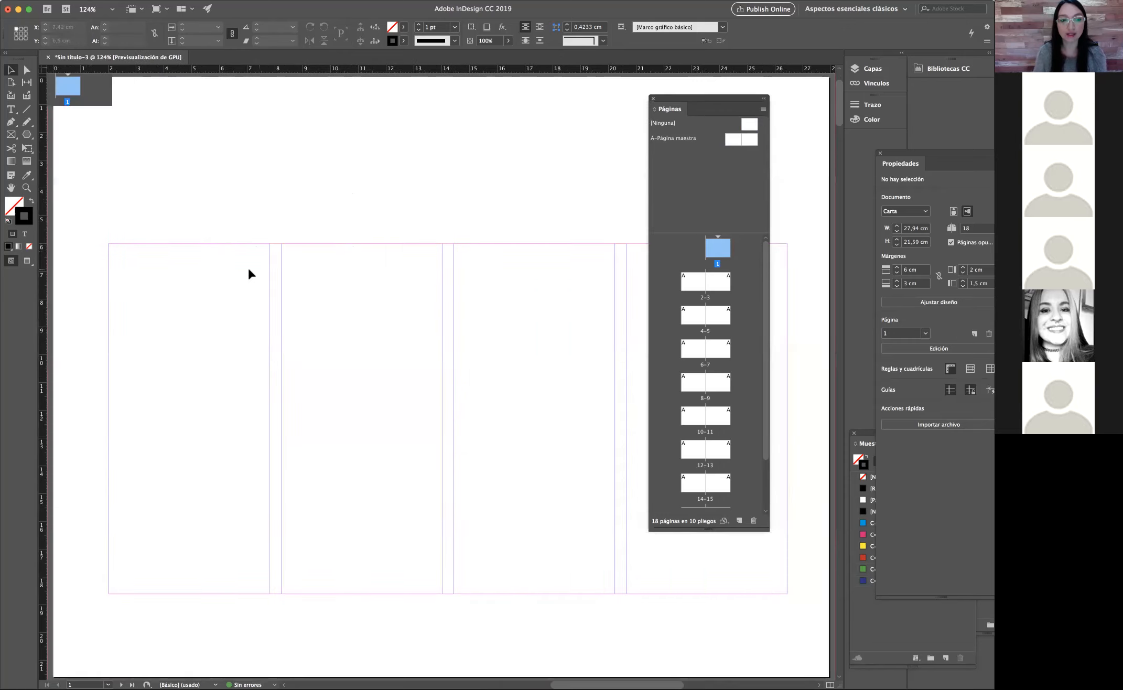
left_click(27, 188)
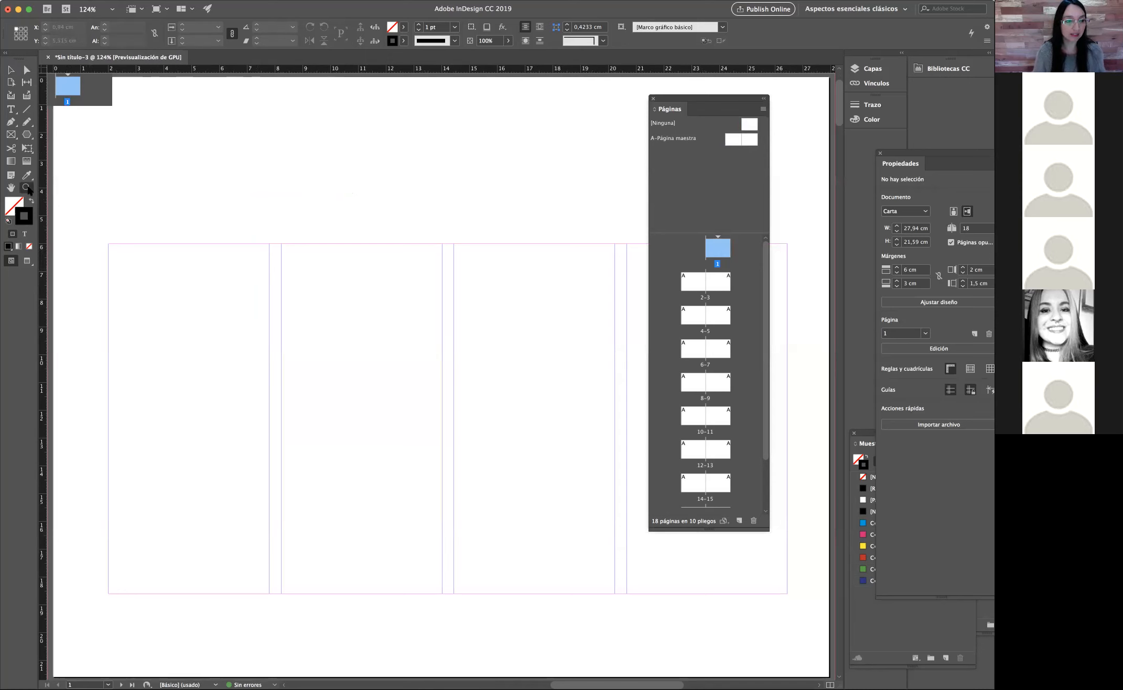
left_click(397, 308, "alt")
Step: Close the four-column document without saving its changes
left_click(27, 81)
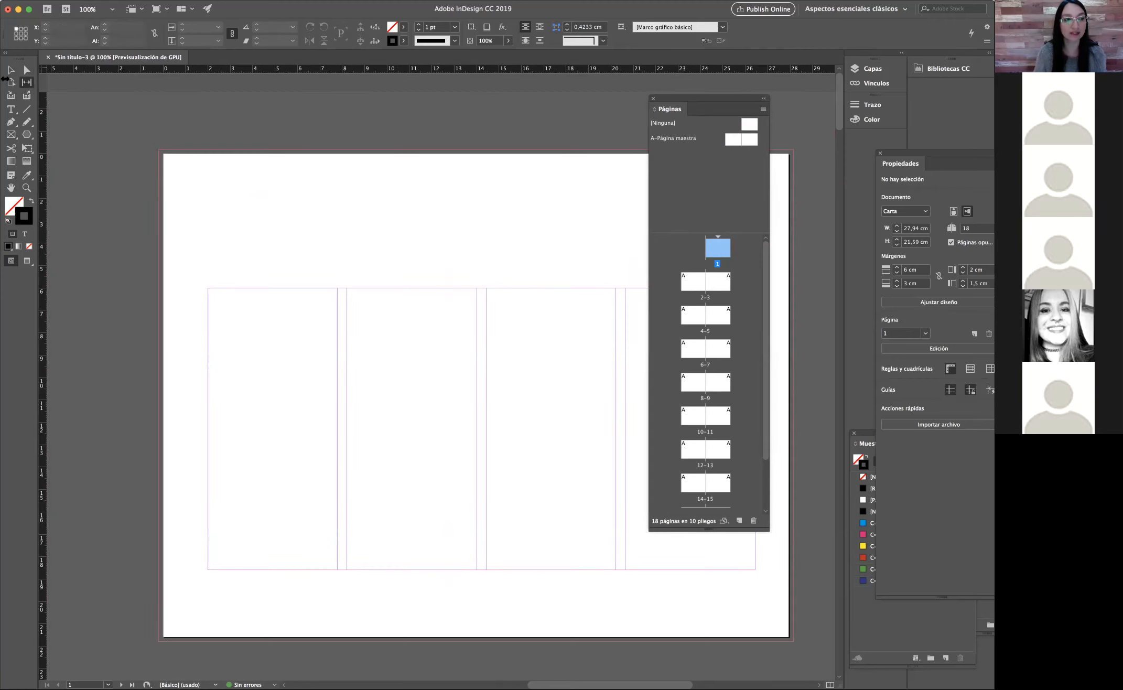
left_click(48, 56)
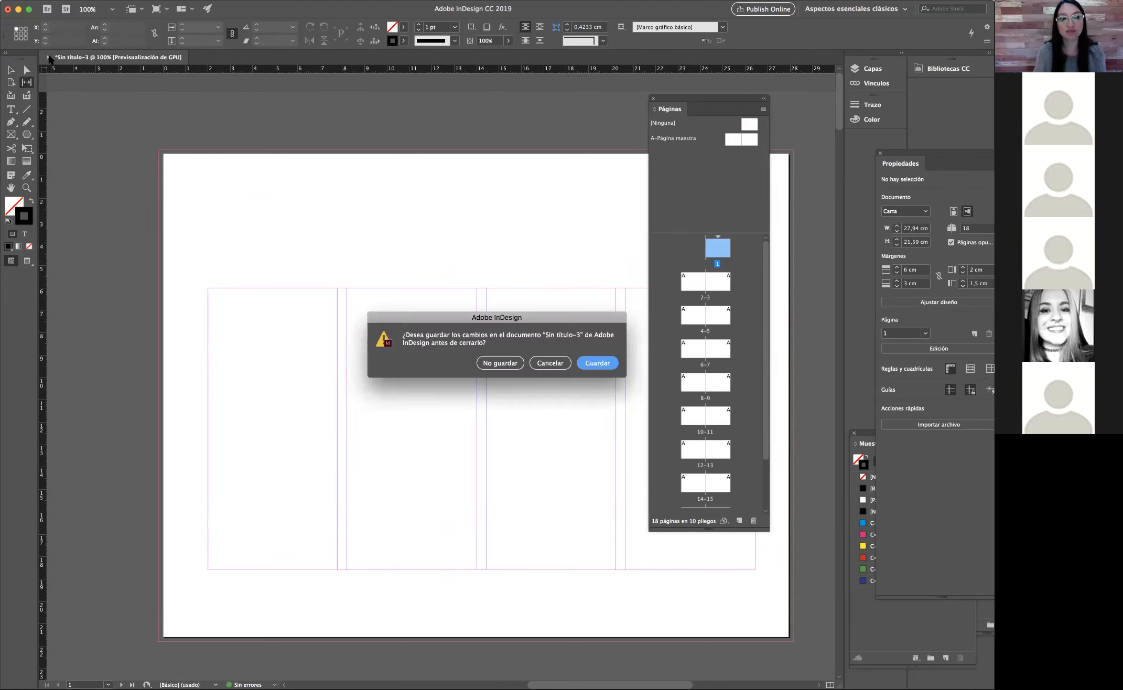
left_click(503, 362)
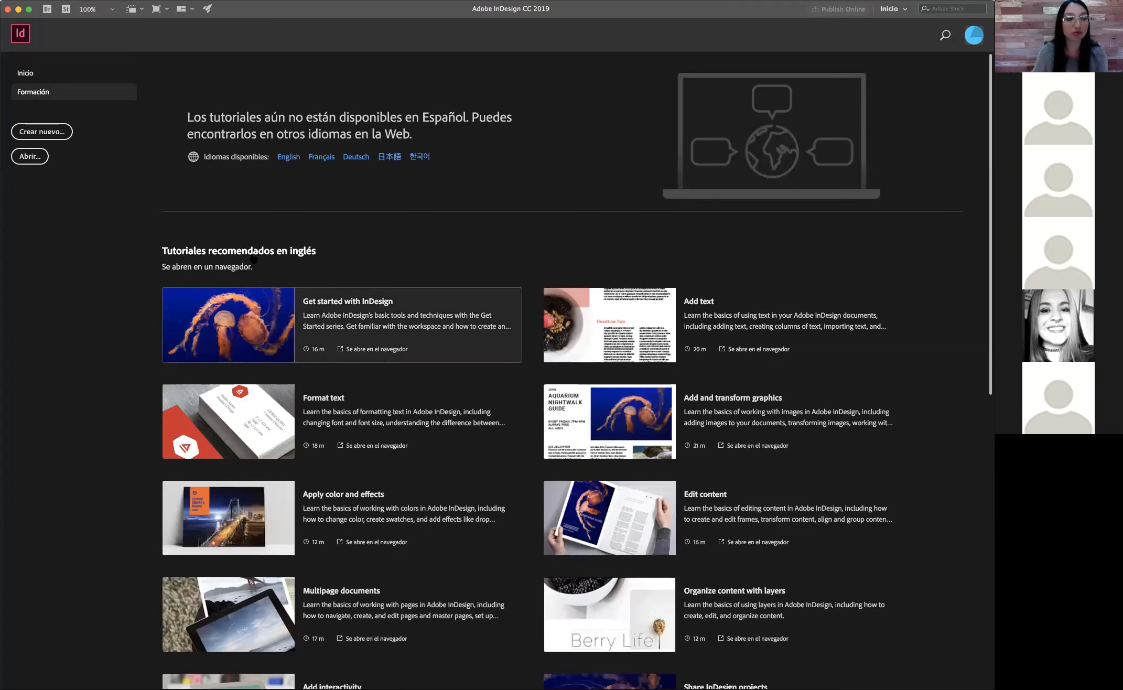
Step: Create a new document from the recent 279,4 x 215,9 mm custom settings with the number of columns set to 0
left_click(58, 134)
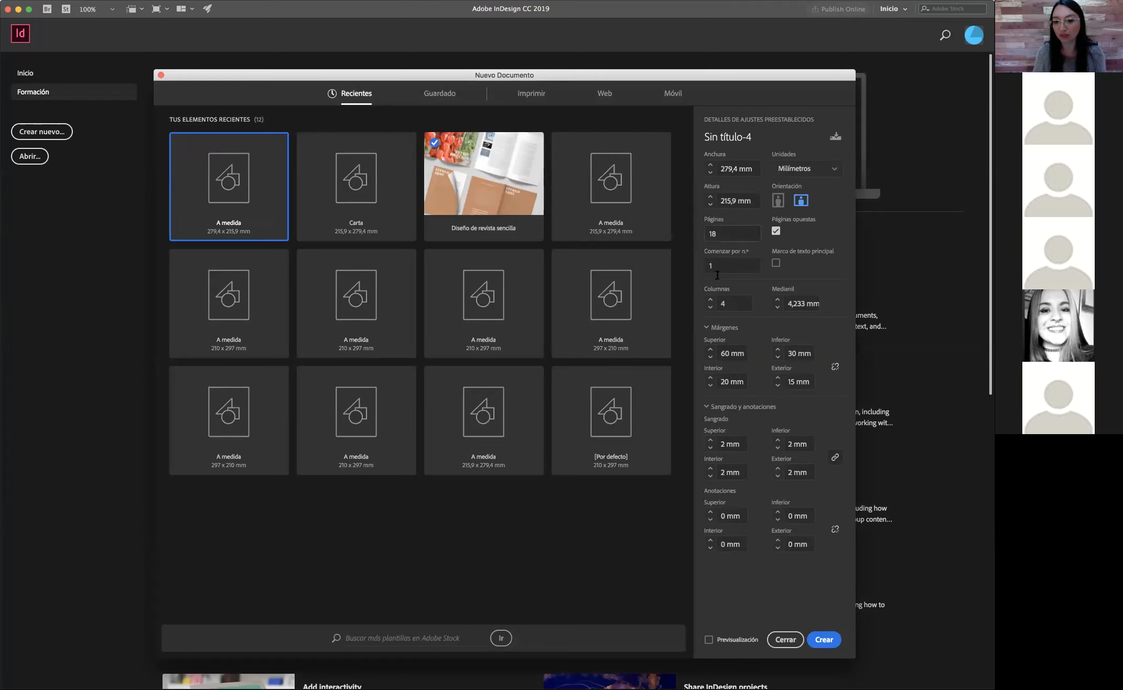
left_click_drag(726, 304, 711, 307)
type("0")
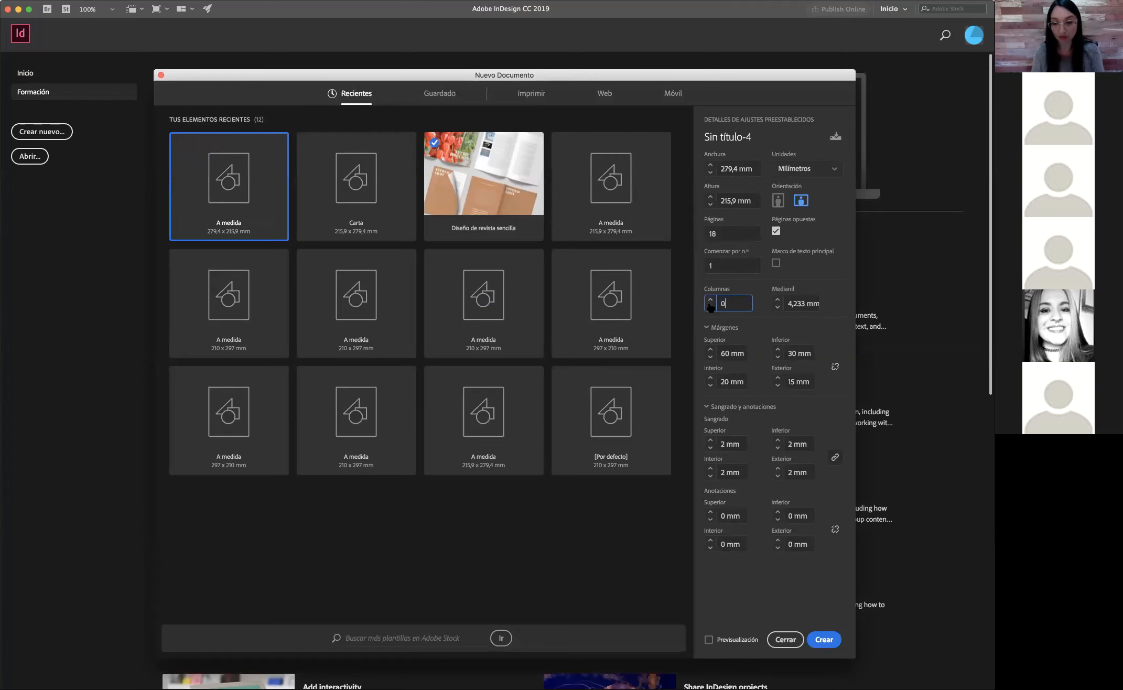
left_click(824, 640)
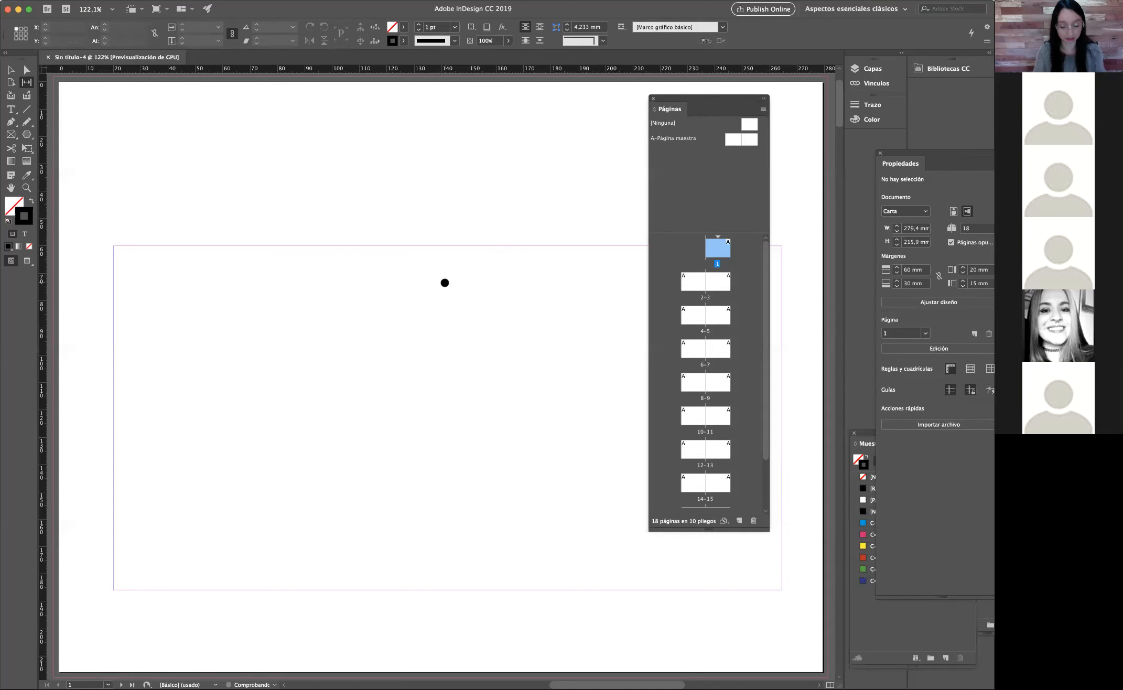
Step: Look through the new document's spreads at a reduced zoom to examine their margins without column divisions
left_click(26, 187)
left_click_drag(475, 376, 398, 377)
left_click(366, 407, "alt")
key("space")
left_click_drag(513, 432, 471, 158)
left_click_drag(480, 317, 471, 266)
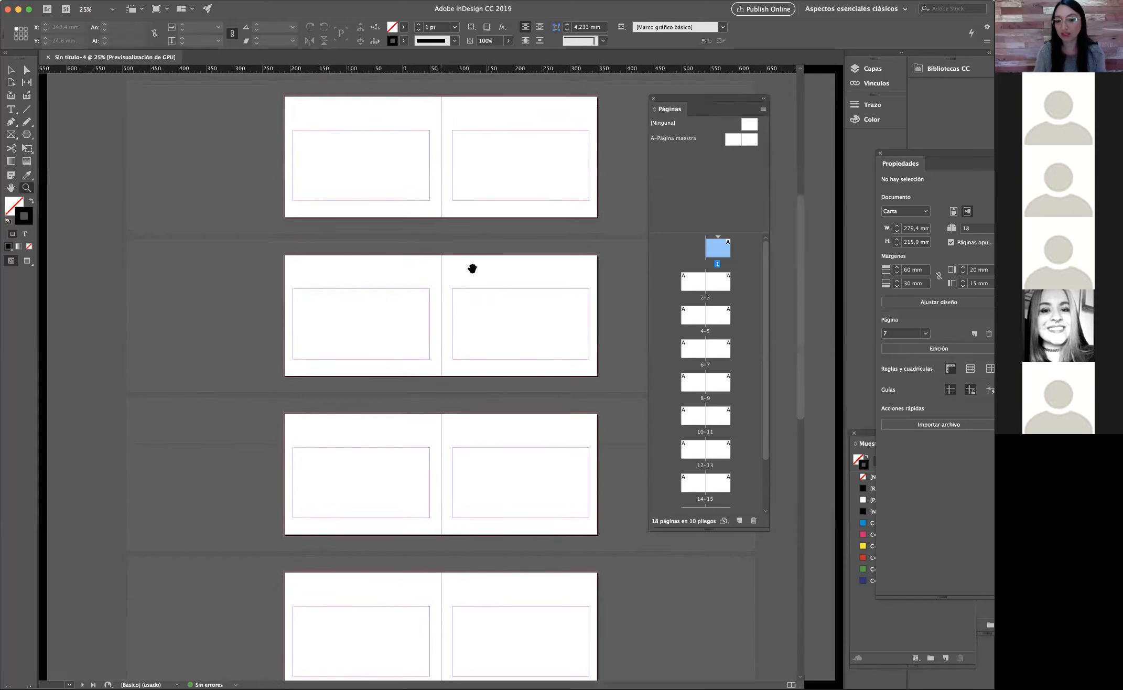
left_click_drag(511, 338, 498, 443)
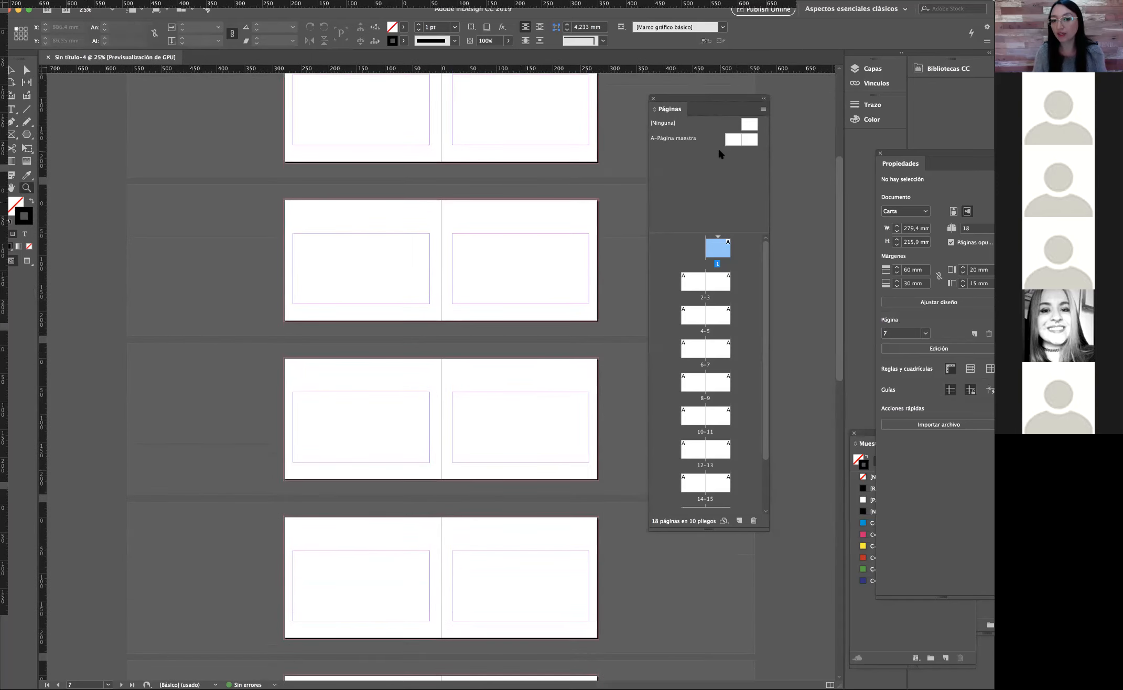
Step: Open the A-Página maestra spread for editing and view both of its facing pages around the spine
double_click(748, 142)
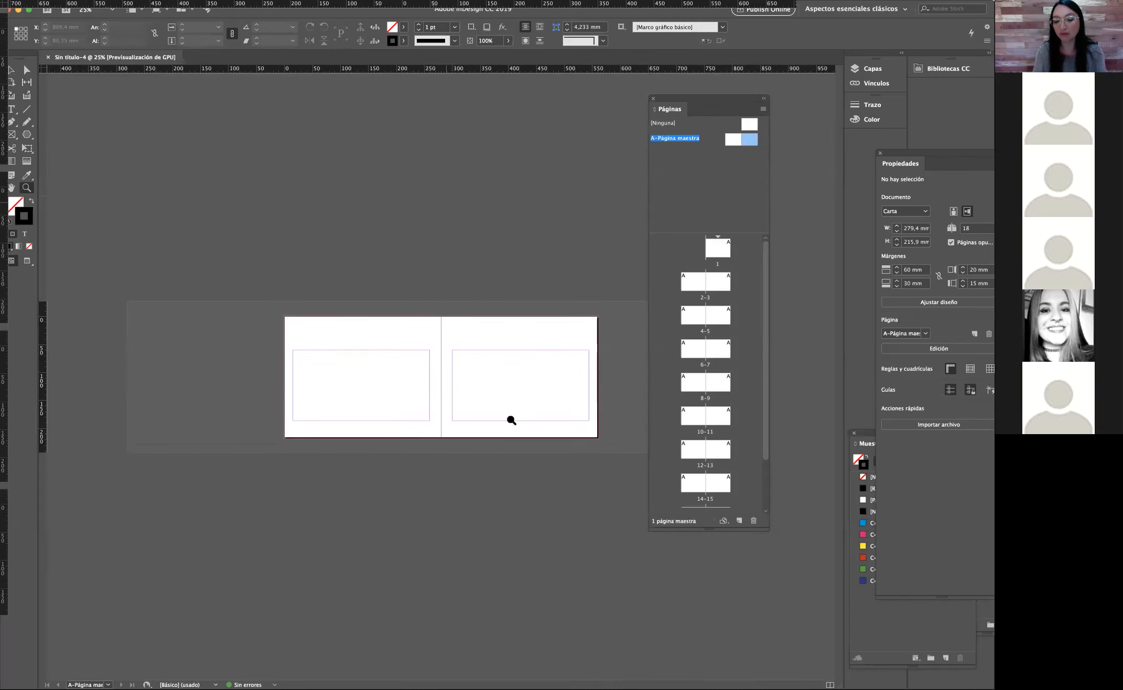
left_click(525, 390)
left_click(479, 372)
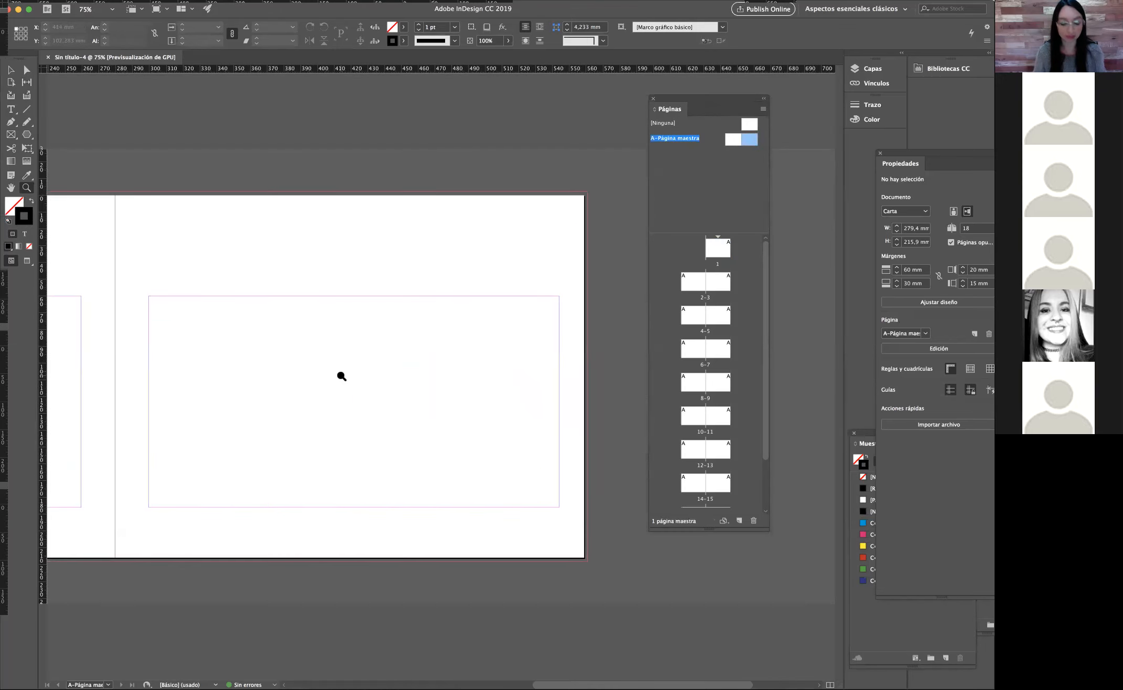
left_click(379, 371, "alt")
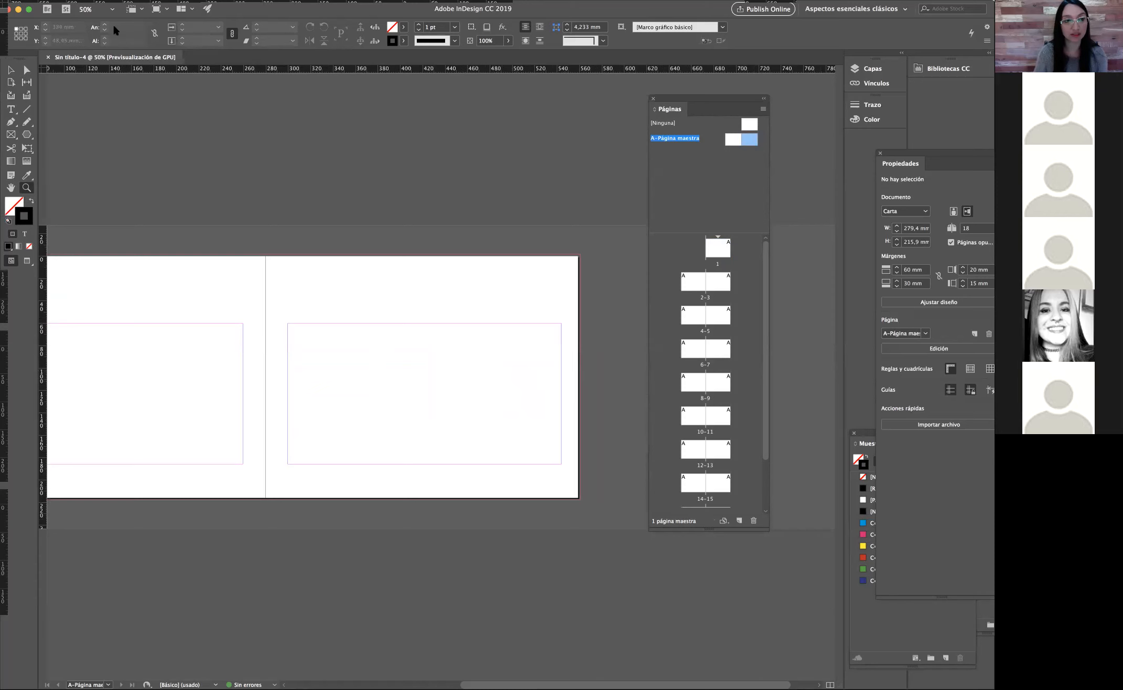
left_click(299, 349)
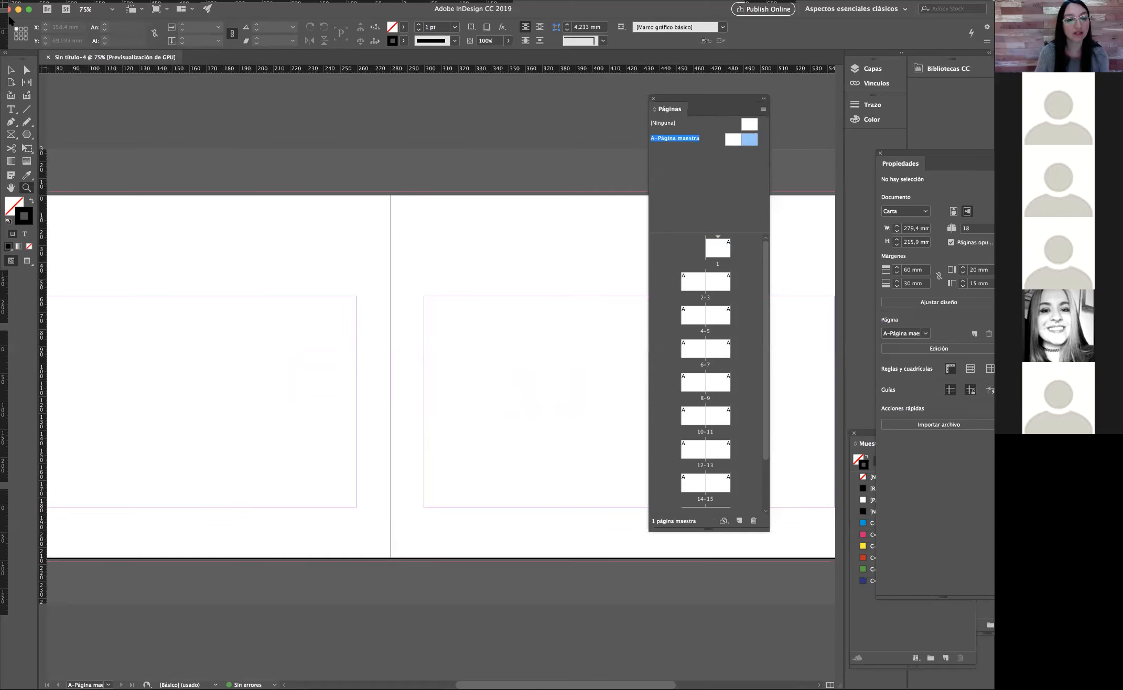
Step: Switch between document pages 1 and 3 and the A-Página maestra pages to compare them, ending on the whole master spread
left_click(10, 69)
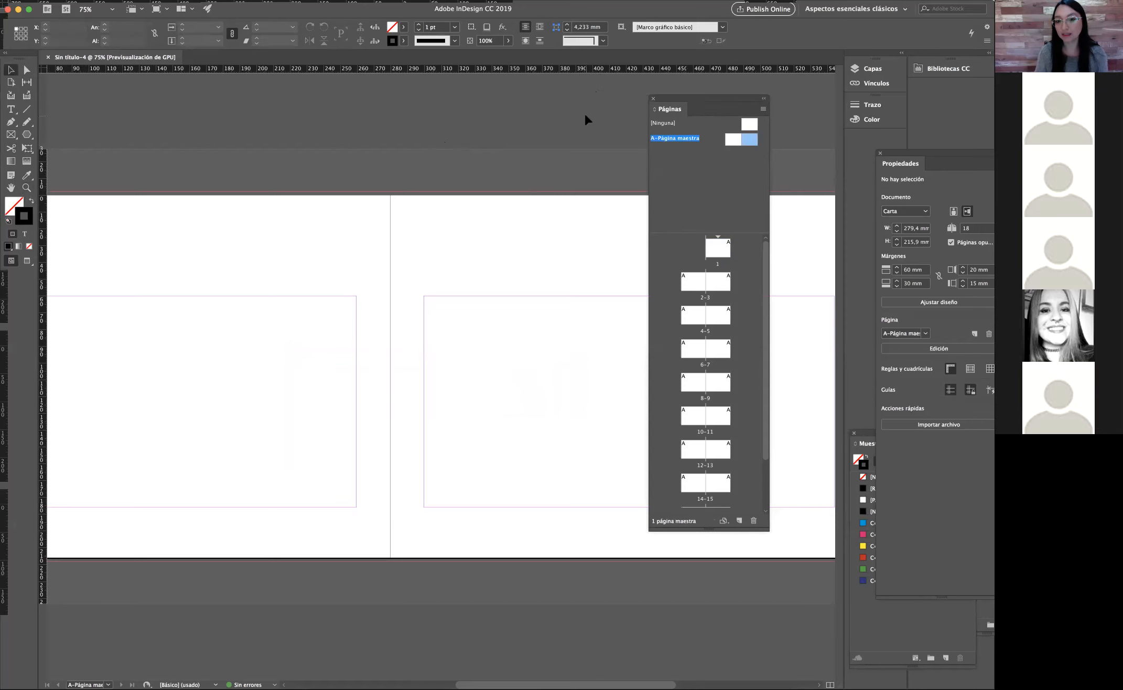
double_click(720, 242)
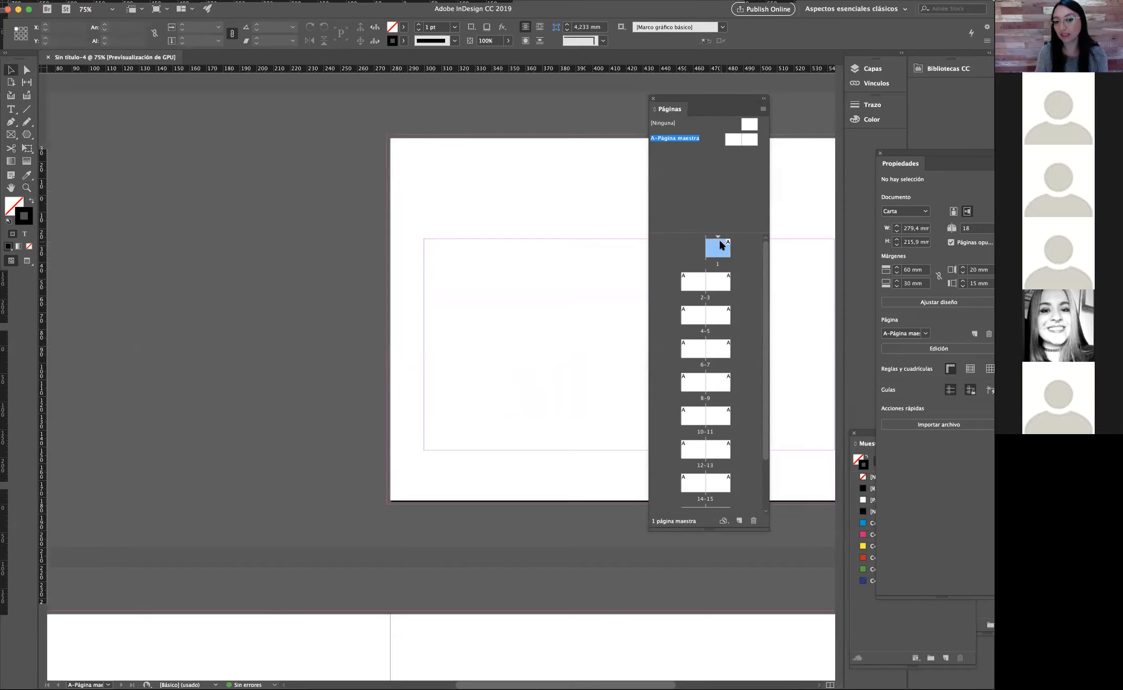
double_click(731, 140)
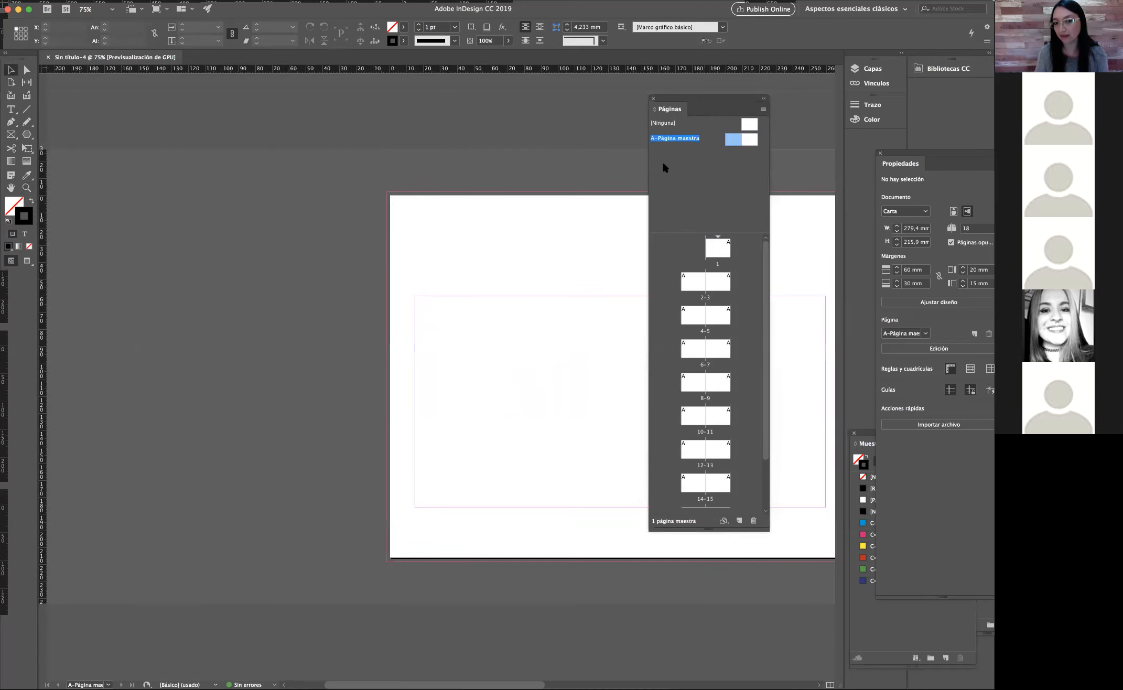
double_click(716, 281)
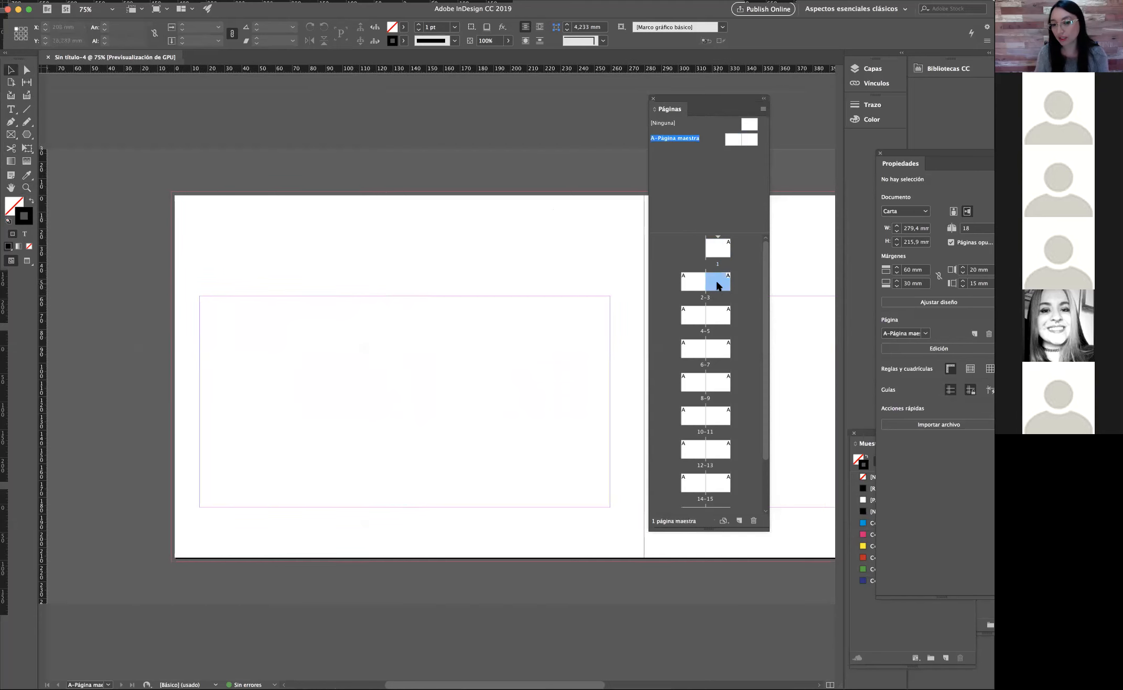
double_click(752, 140)
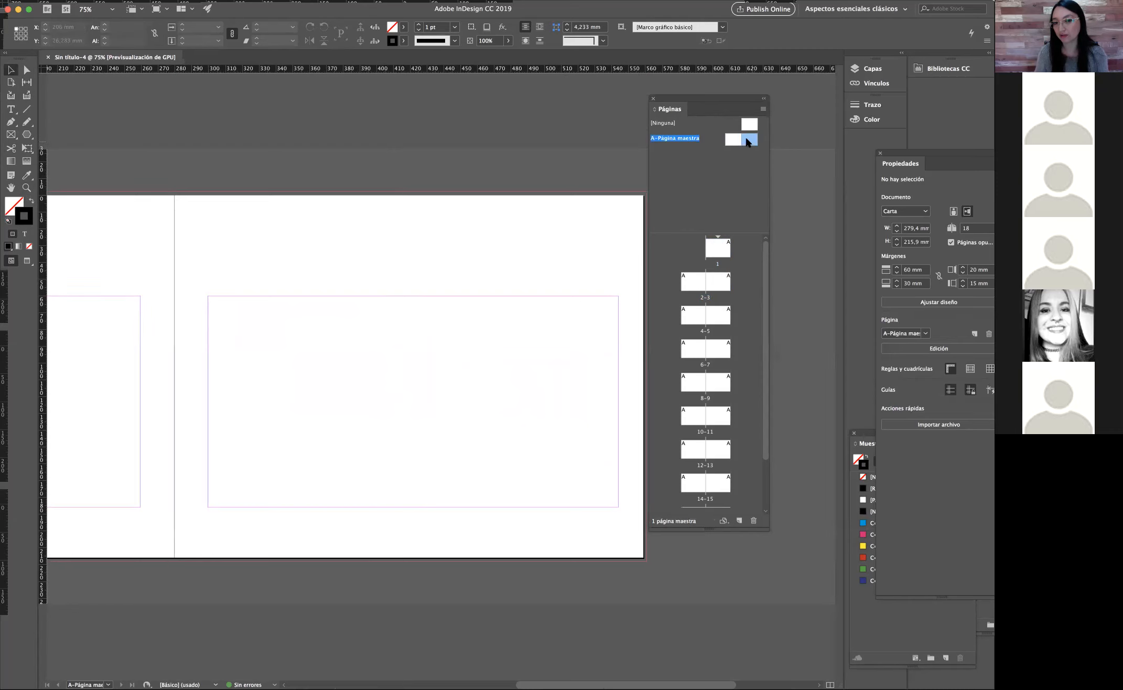
left_click(26, 187)
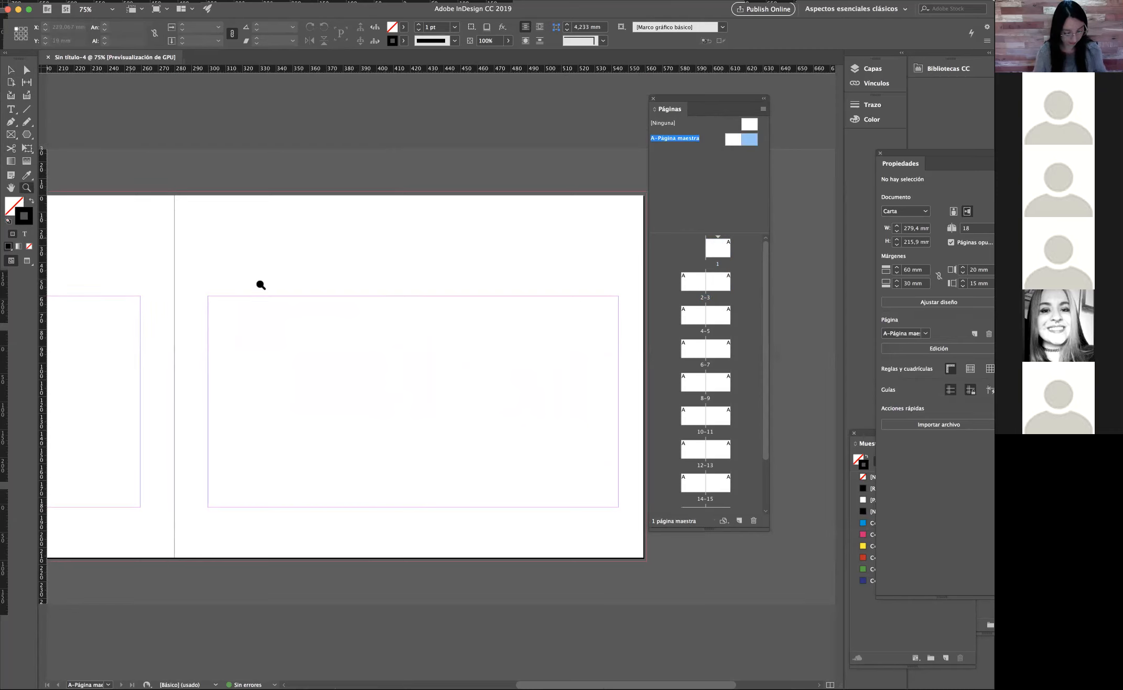
left_click(403, 297, "alt")
left_click(426, 302, "alt")
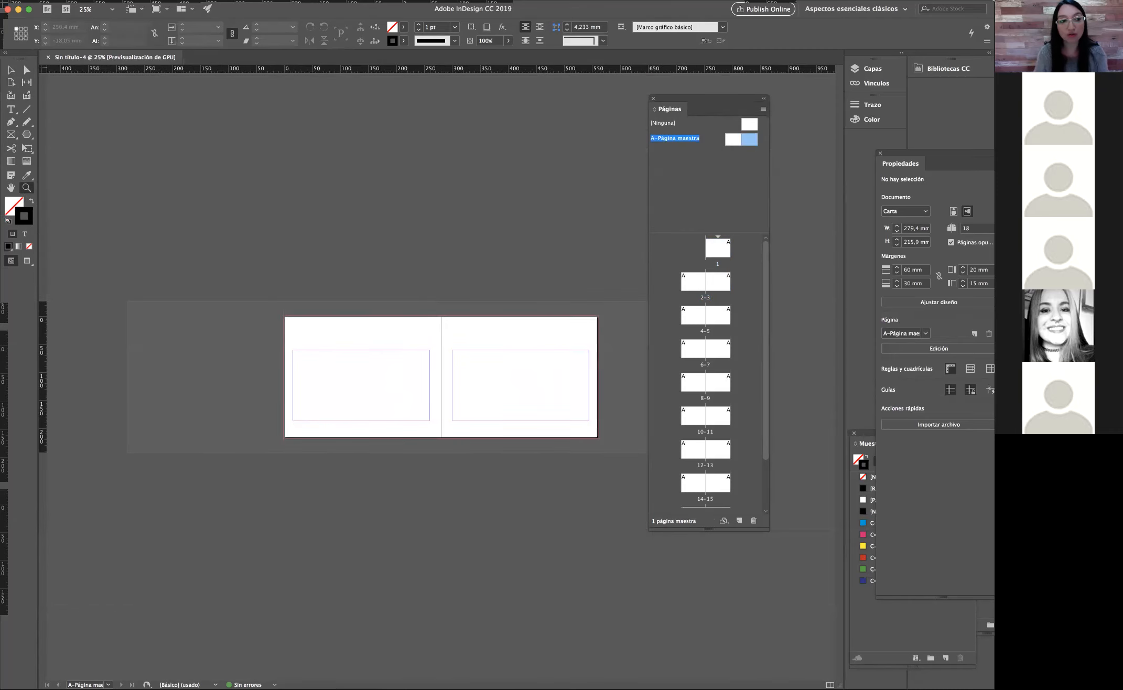
Step: Compare the isolated master spread with the sequence of document spreads at 25% zoom, returning to pages 2-3
left_click(6, 69)
left_click(738, 142)
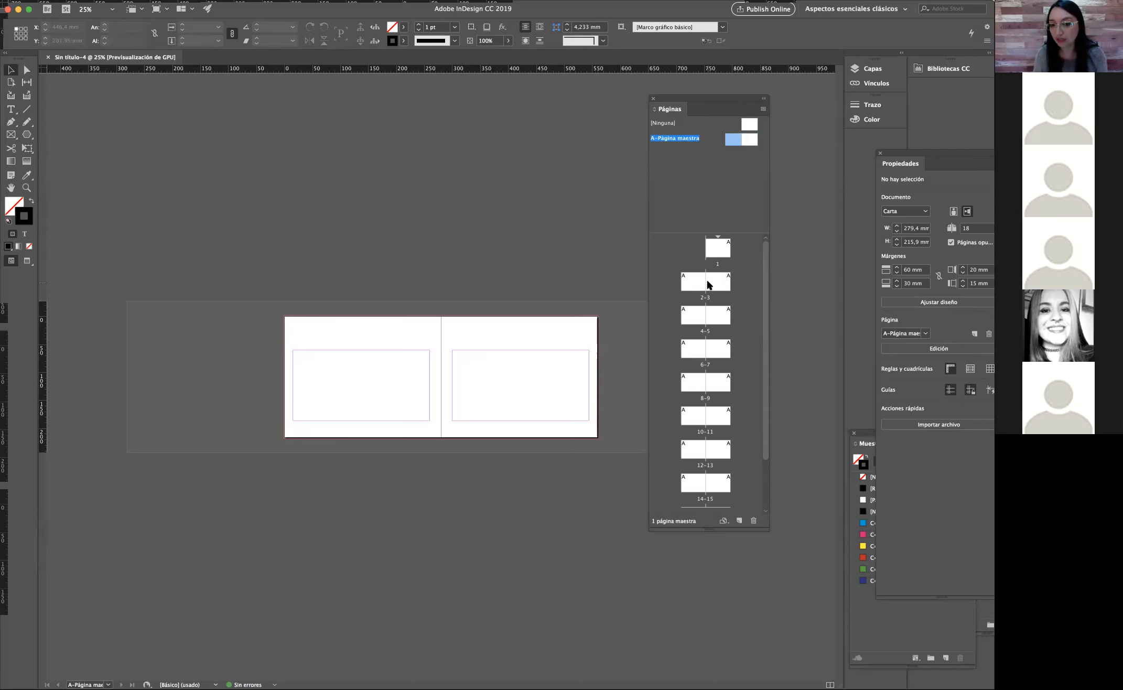
double_click(713, 254)
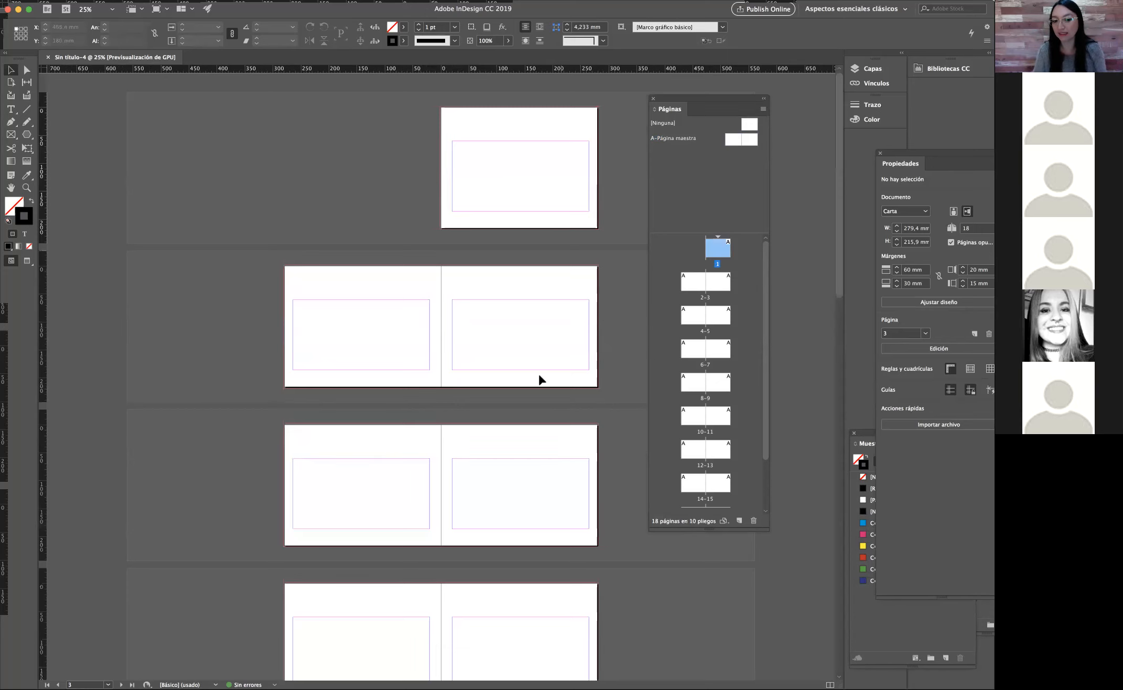
scroll(533, 391, "down", 2)
scroll(533, 391, "down", 3)
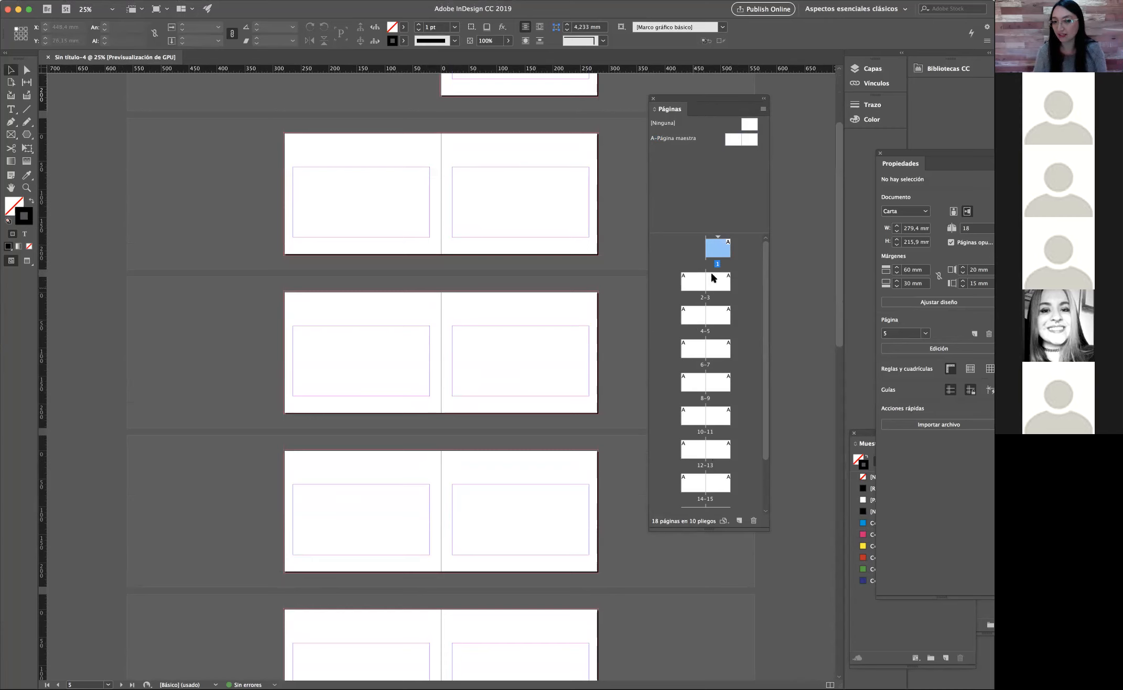
double_click(732, 141)
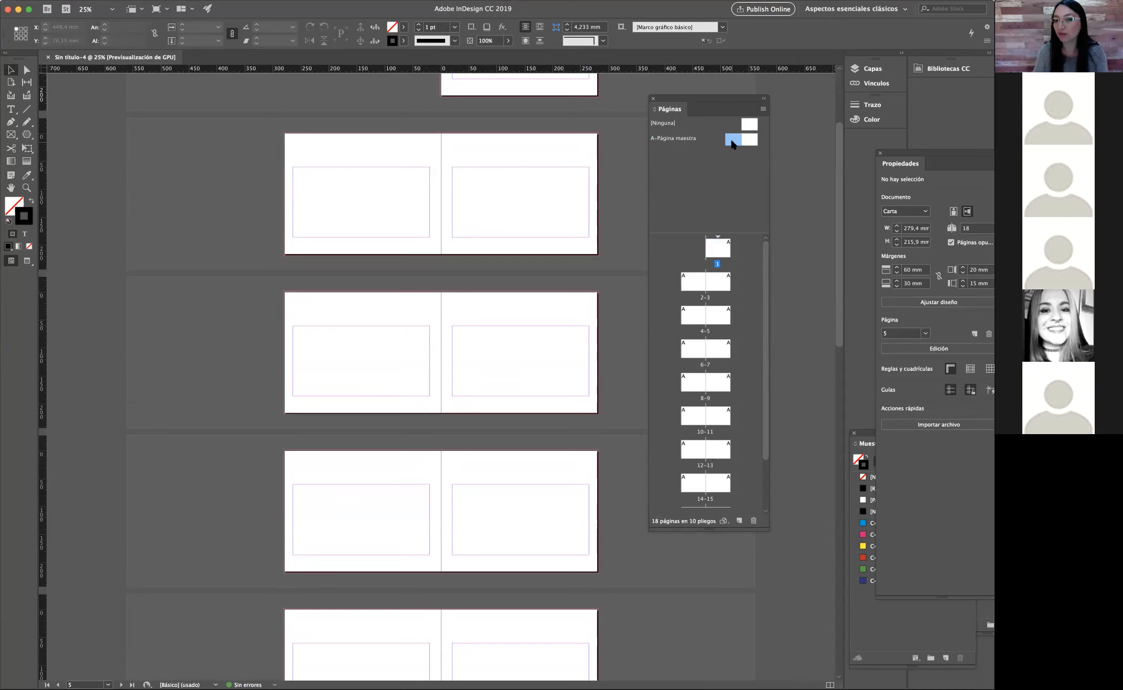
double_click(715, 283)
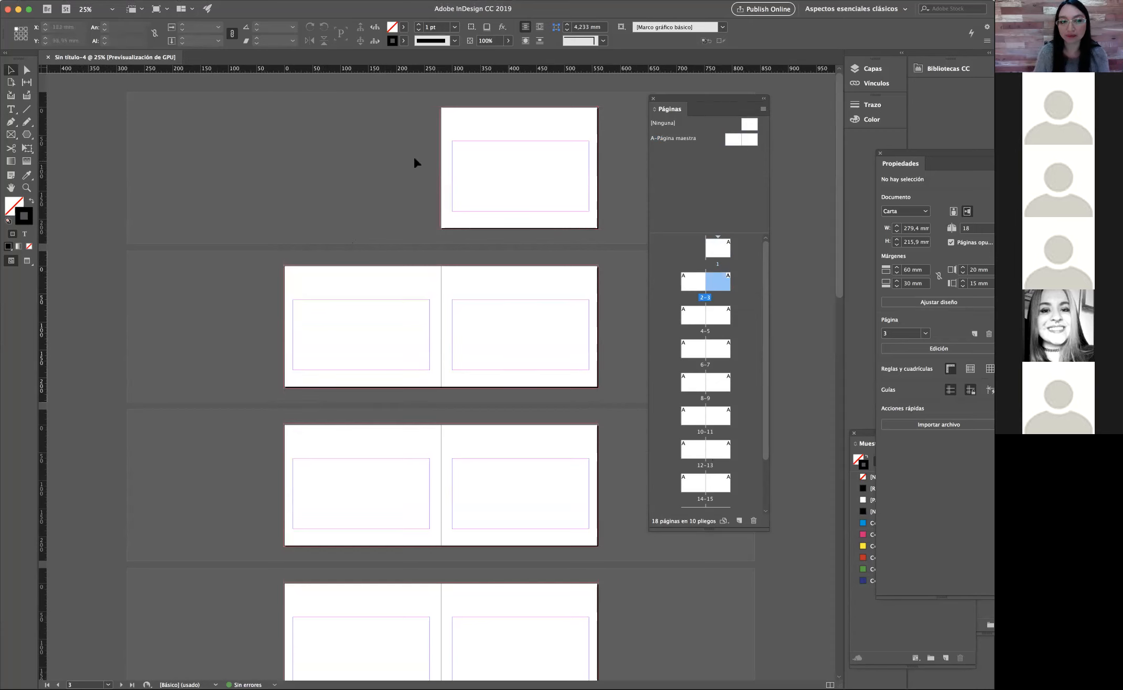
Step: Open the A-Página maestra spread for editing at 50% zoom and move the Páginas panel clear of its second page
key("z")
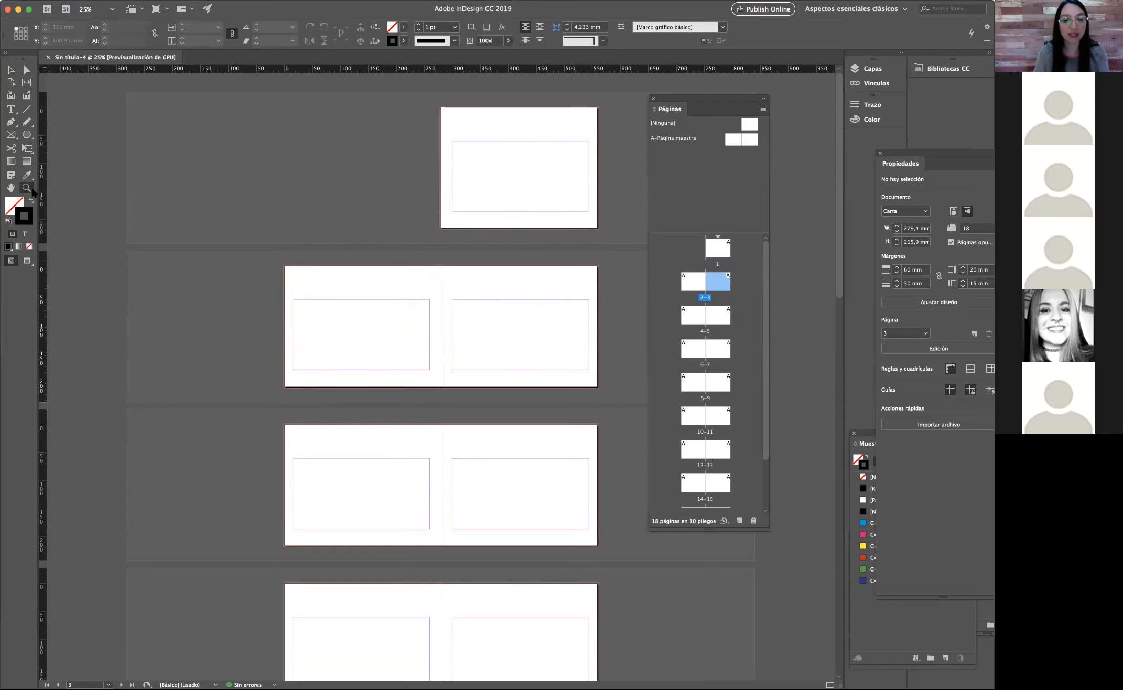
left_click(509, 176)
left_click(11, 71)
double_click(727, 144)
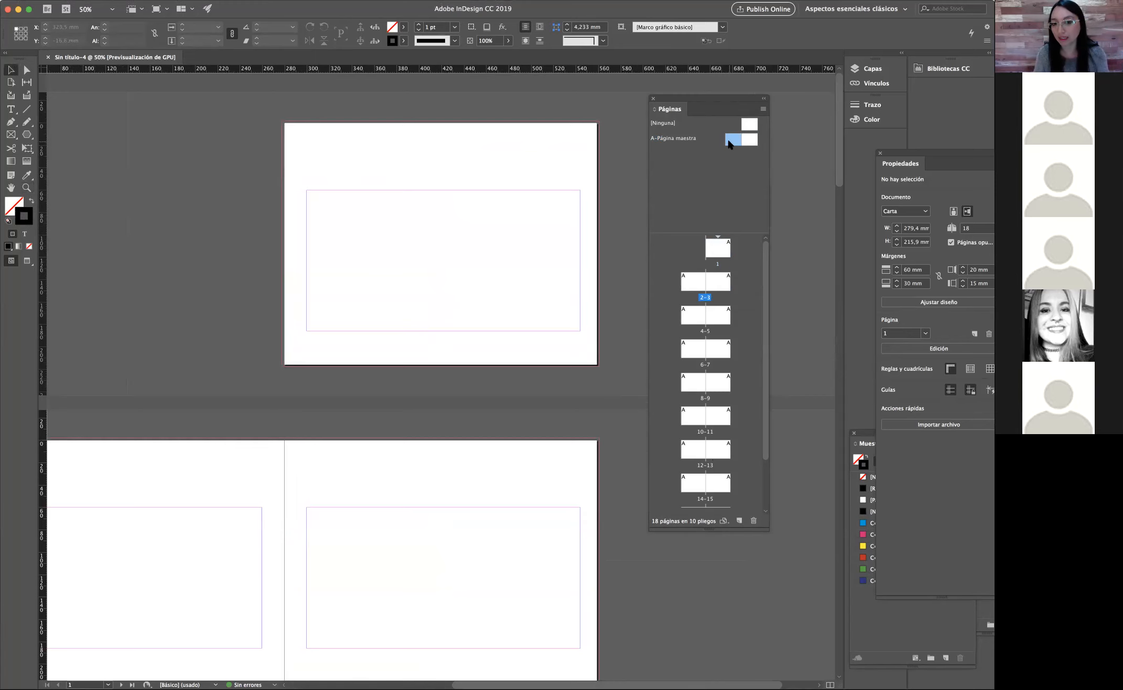
scroll(419, 244, "right", 5)
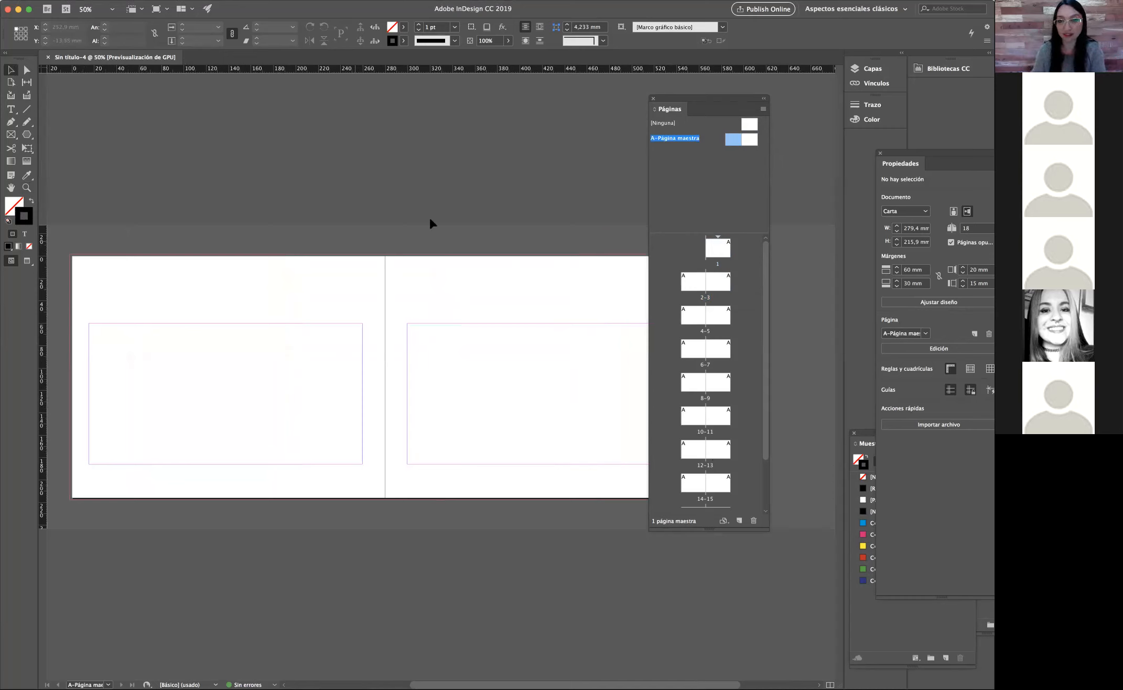
left_click_drag(692, 97, 754, 119)
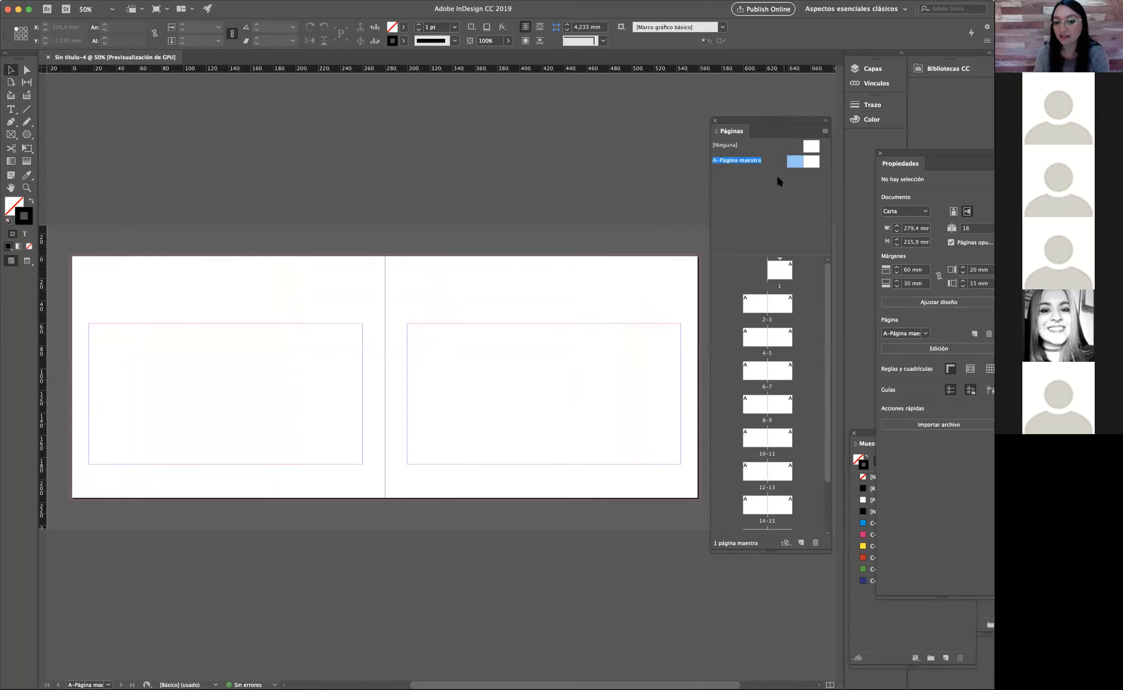
Step: Draw a star polygon about 39 x 44 mm in the upper part of the master spread's right-hand page
left_click(26, 187)
left_click(504, 384)
left_click(10, 69)
scroll(506, 365, "right", 4)
left_click(27, 135)
left_click_drag(456, 313, 522, 387)
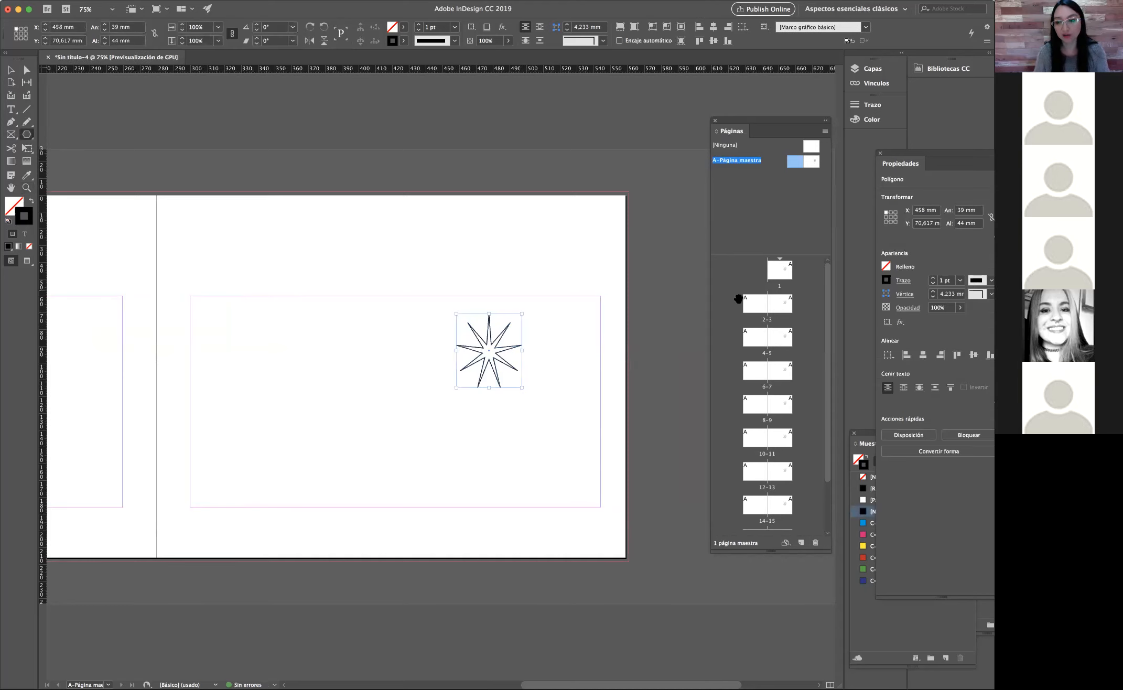
Step: Check the star on the document's page thumbnails and delete it from the master page
left_click_drag(782, 254, 794, 311)
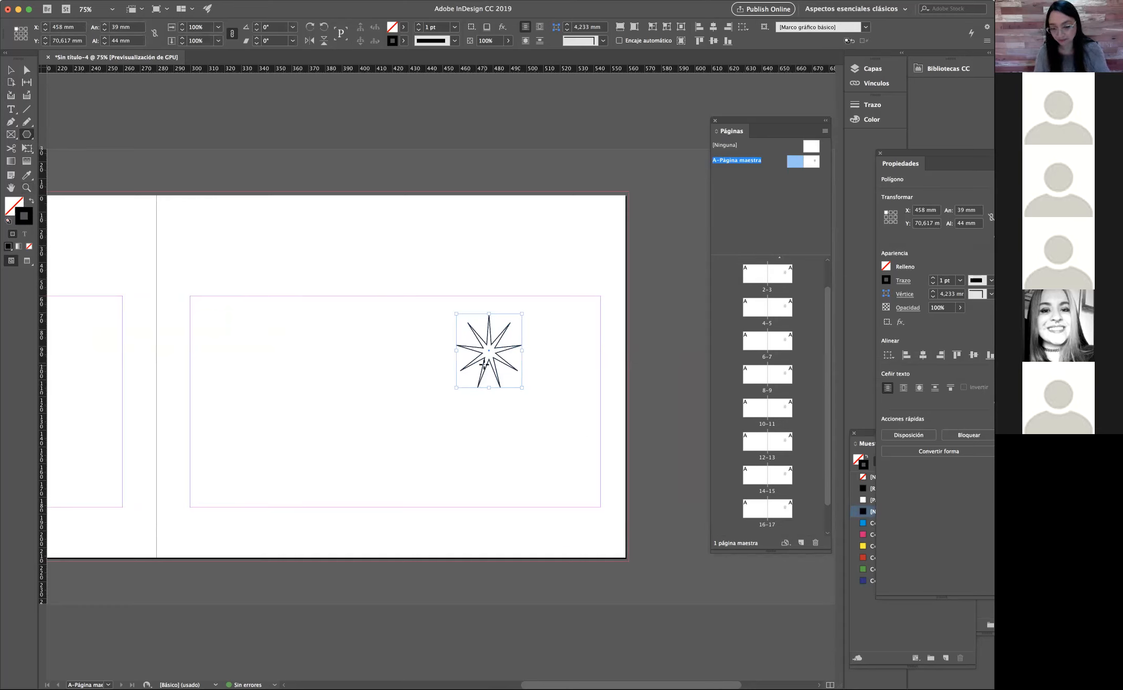
key("Delete")
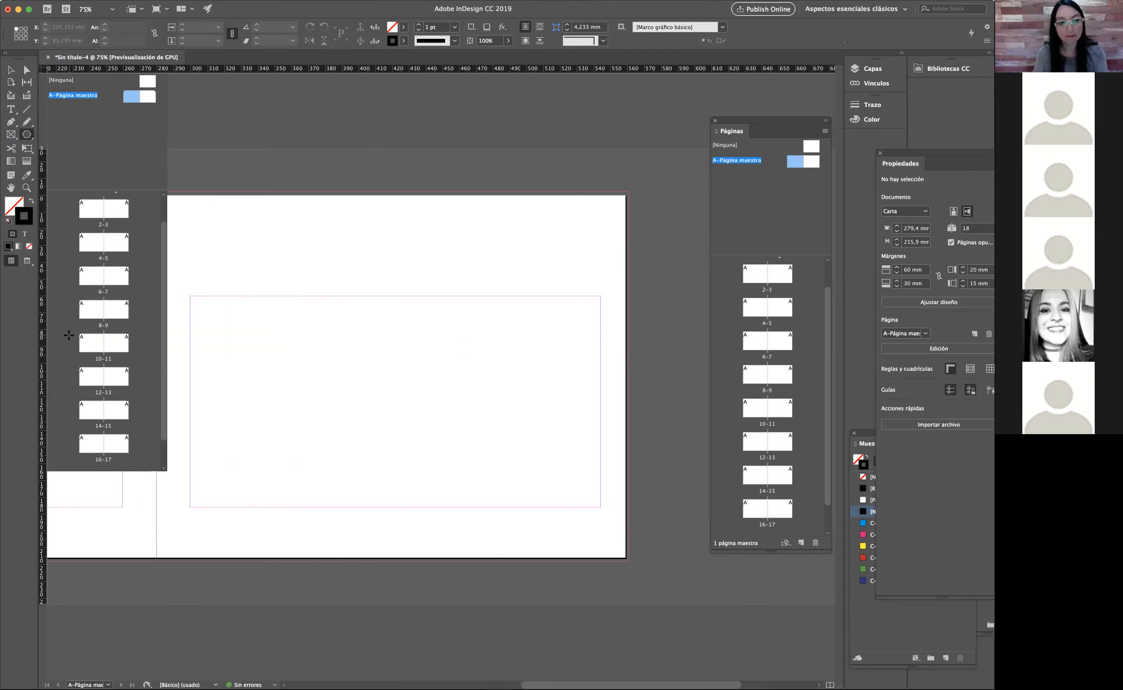
left_click(10, 70)
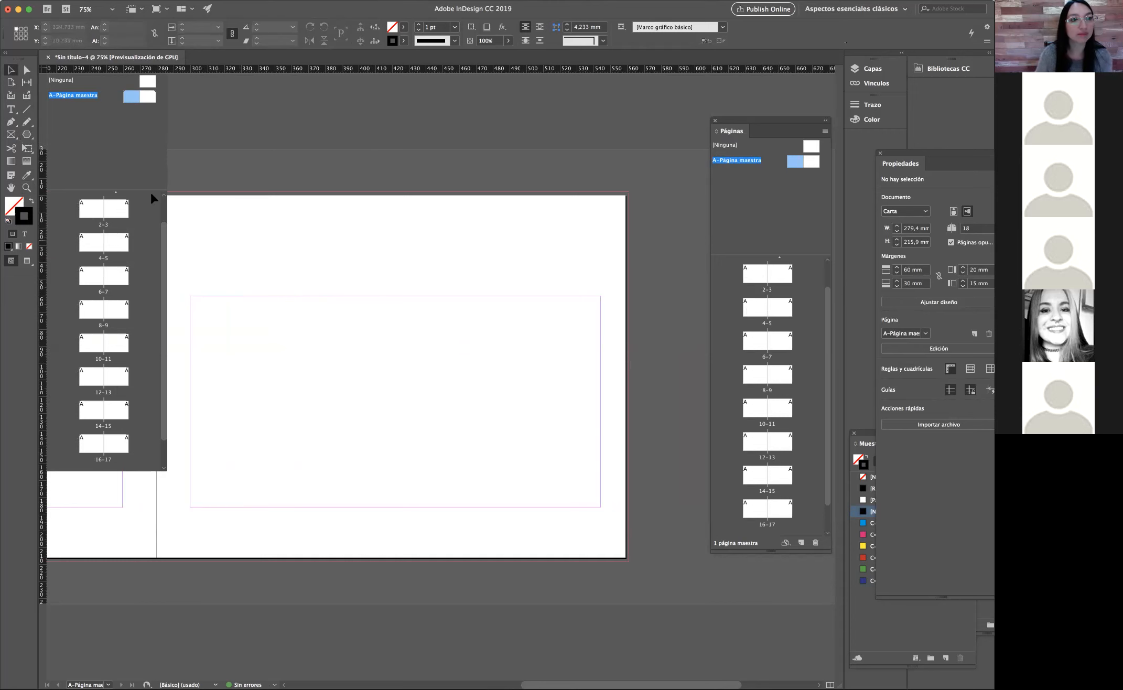
Step: Try dividing the selected A-Página maestra page into three columns in Márgenes y columnas, then cancel
left_click(121, 1)
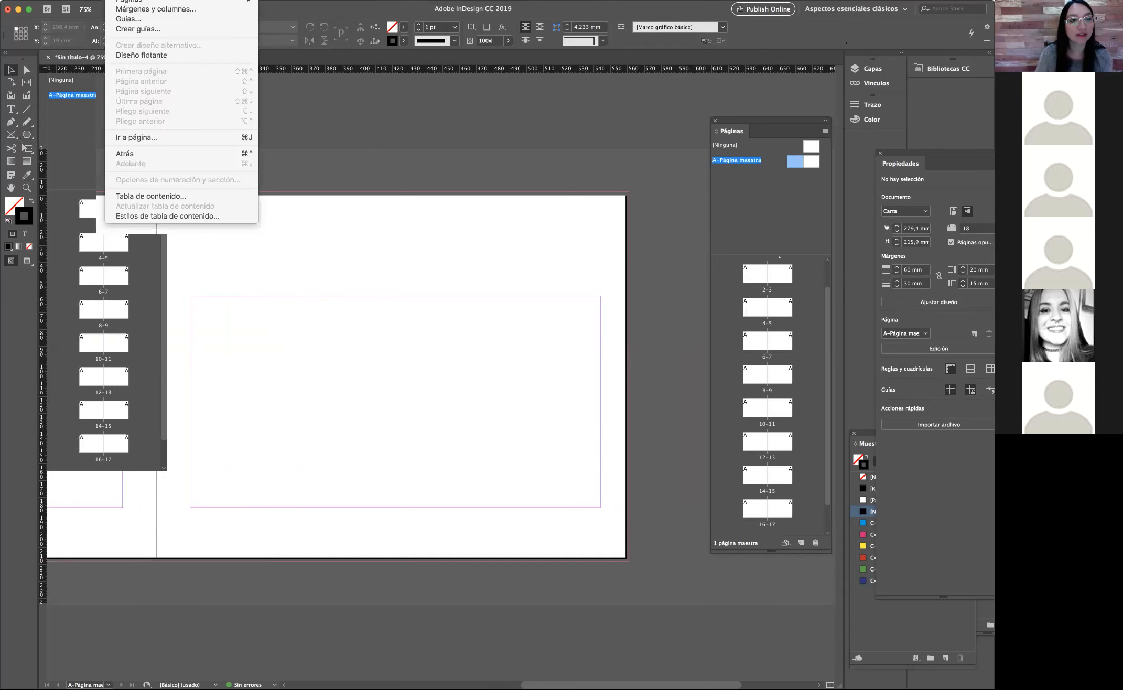
left_click(137, 8)
left_click_drag(721, 244, 487, 289)
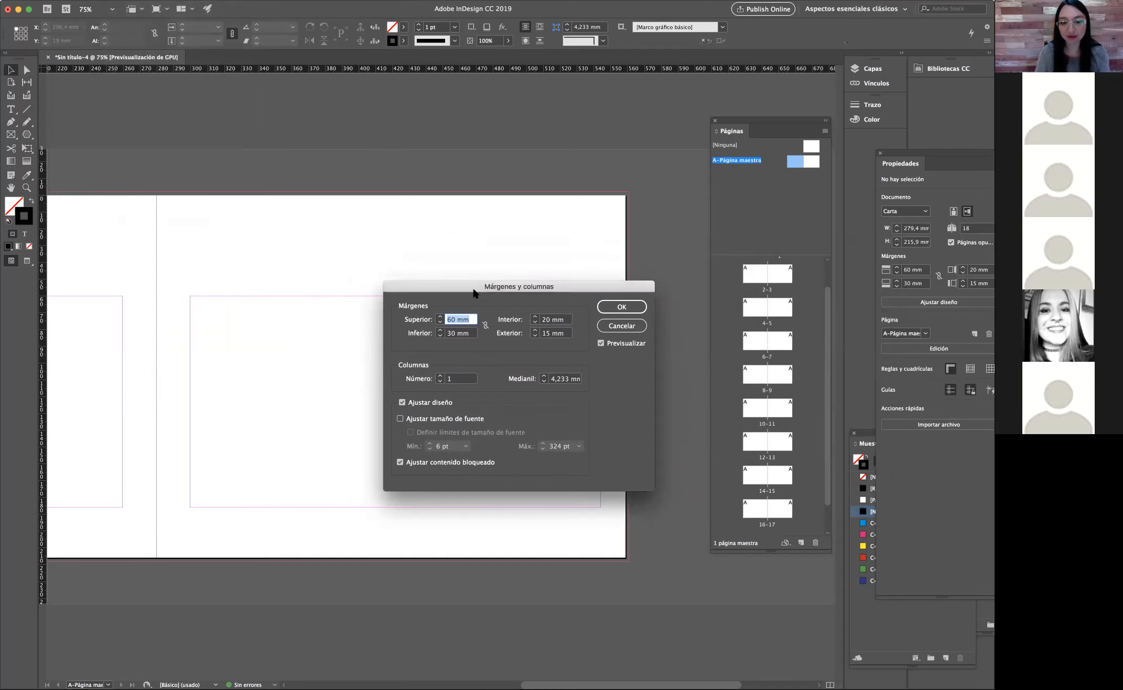
left_click(440, 376)
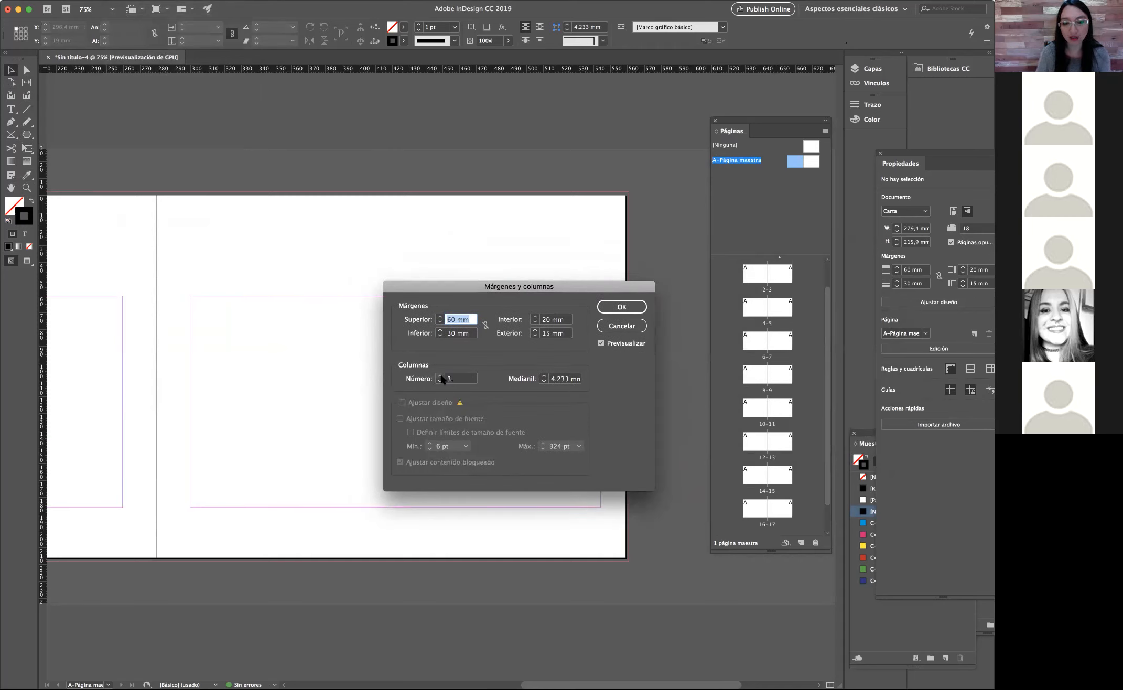
left_click(618, 327)
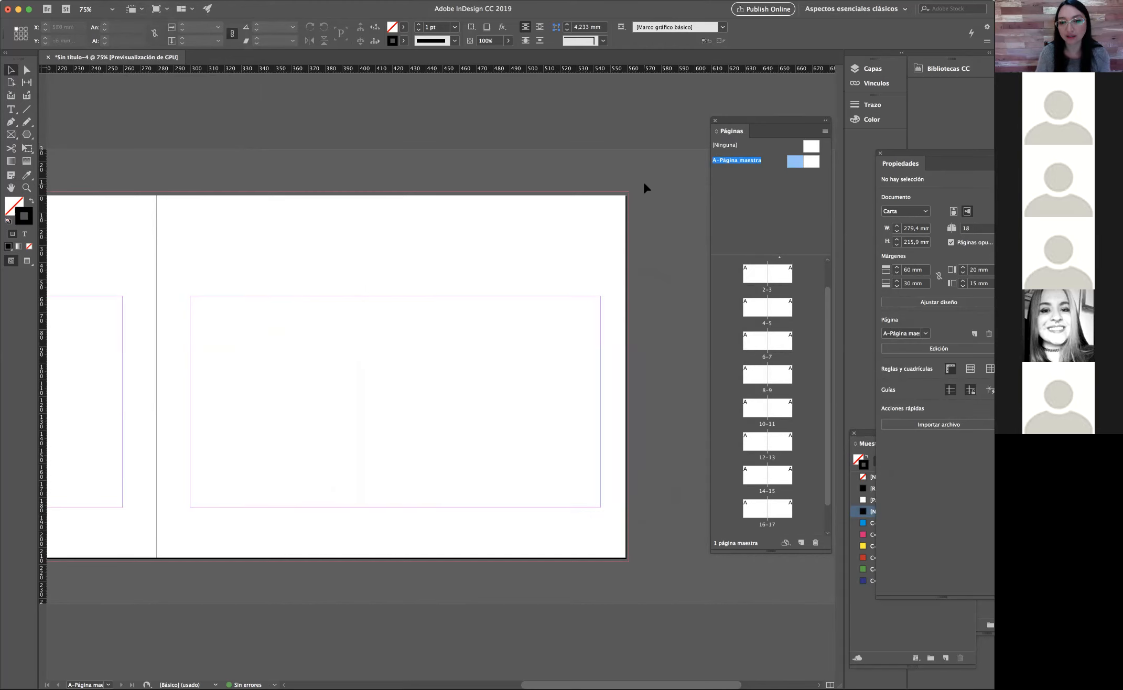
Step: Try four columns for the selected A-Página maestra page with the preview turned on, then cancel
left_click(123, 1)
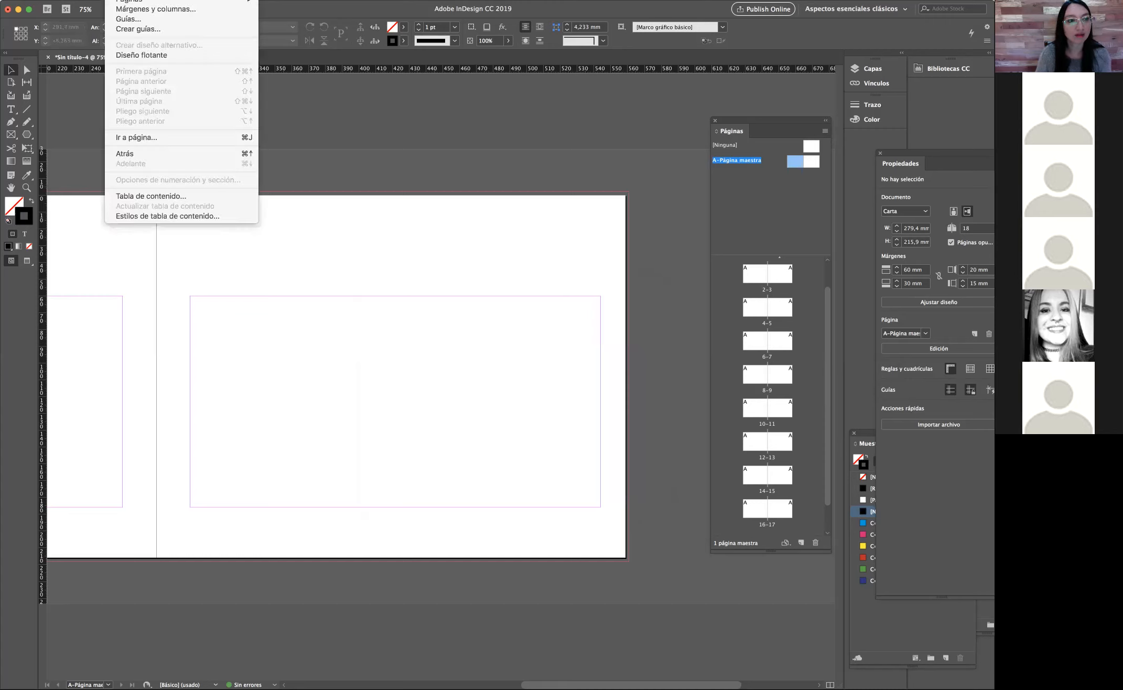
left_click(129, 11)
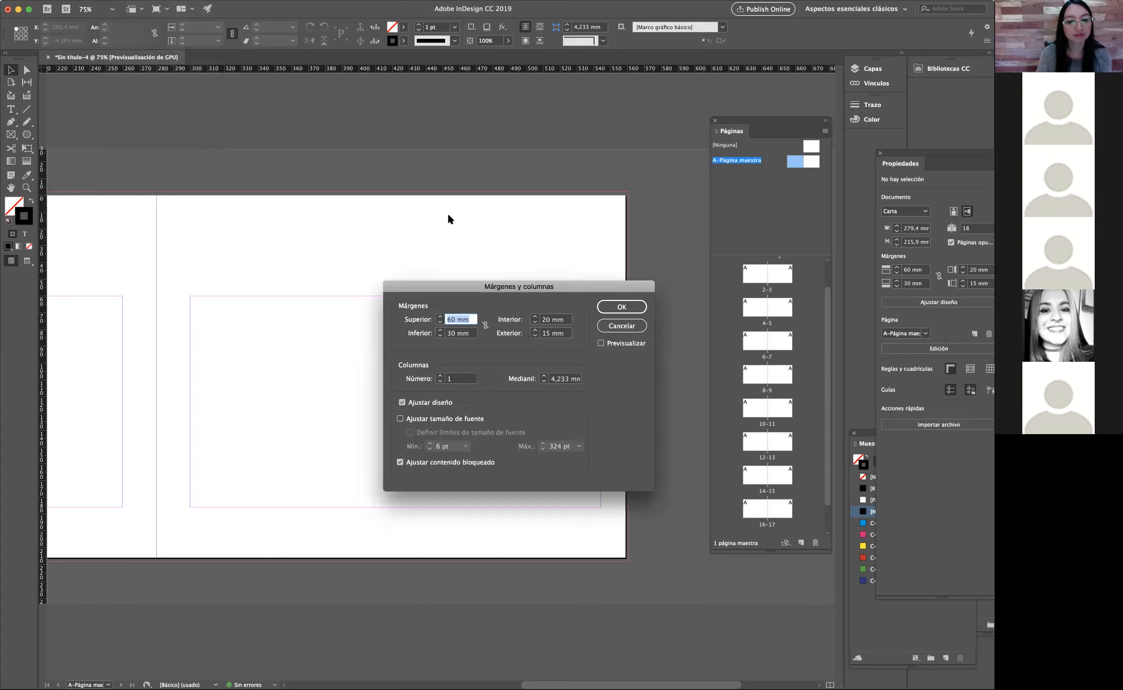
left_click(440, 376)
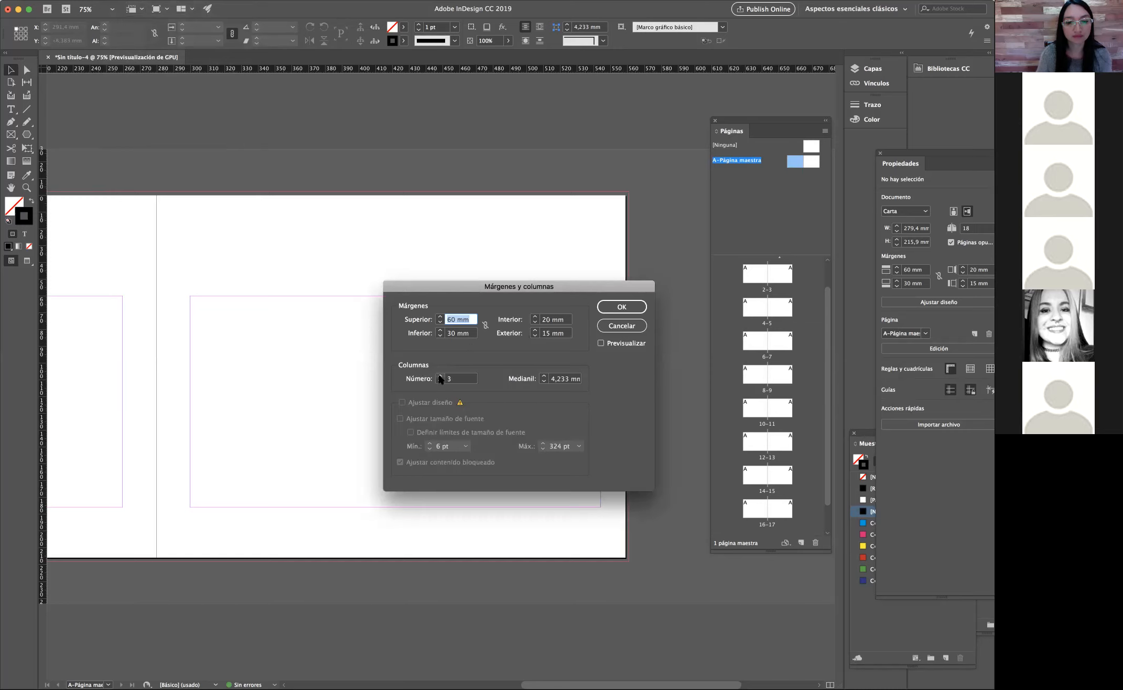
left_click(600, 343)
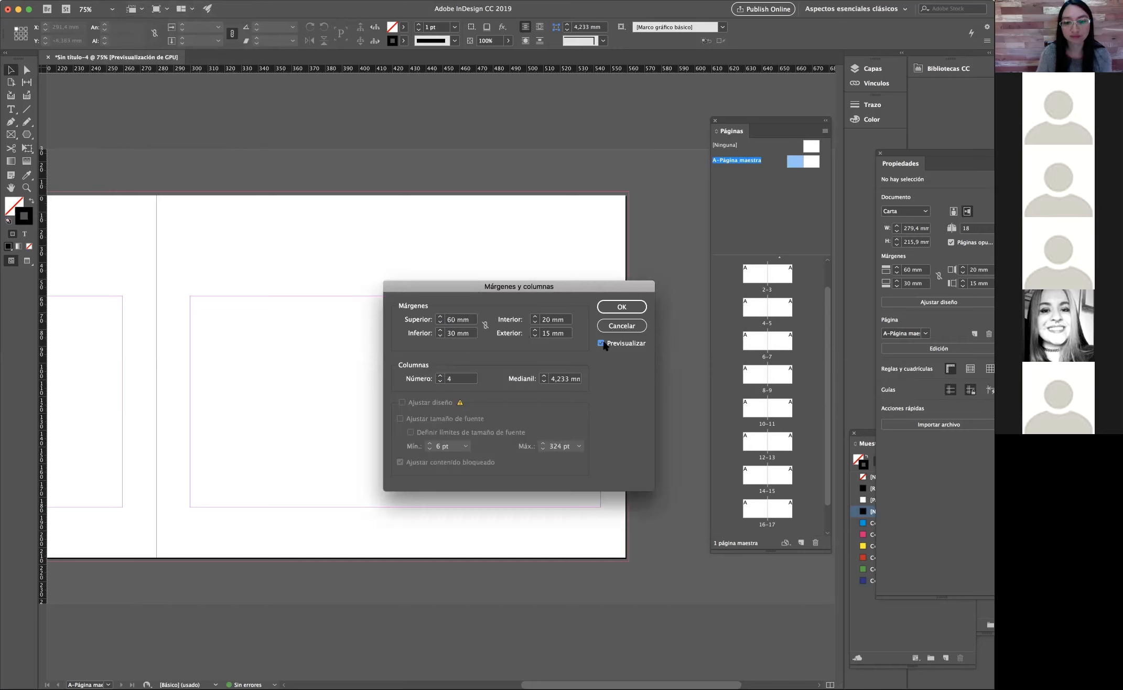
left_click(617, 321)
Step: Go to document page 3 and preview a five-column layout in Márgenes y columnas, then cancel
double_click(777, 274)
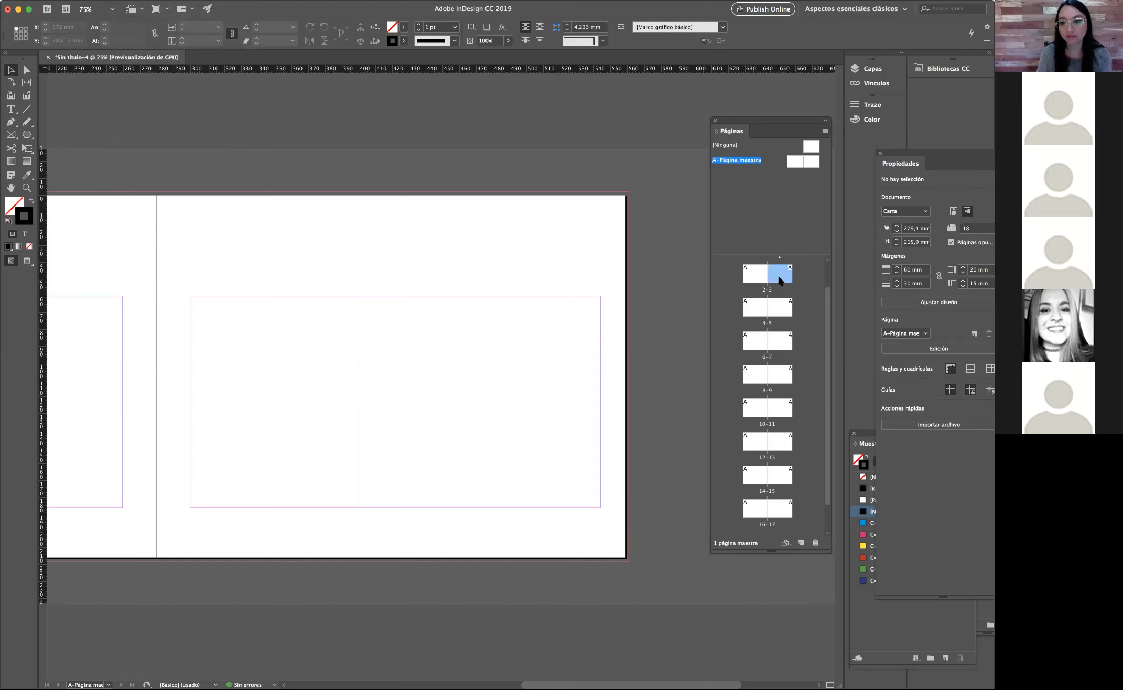
left_click(126, 1)
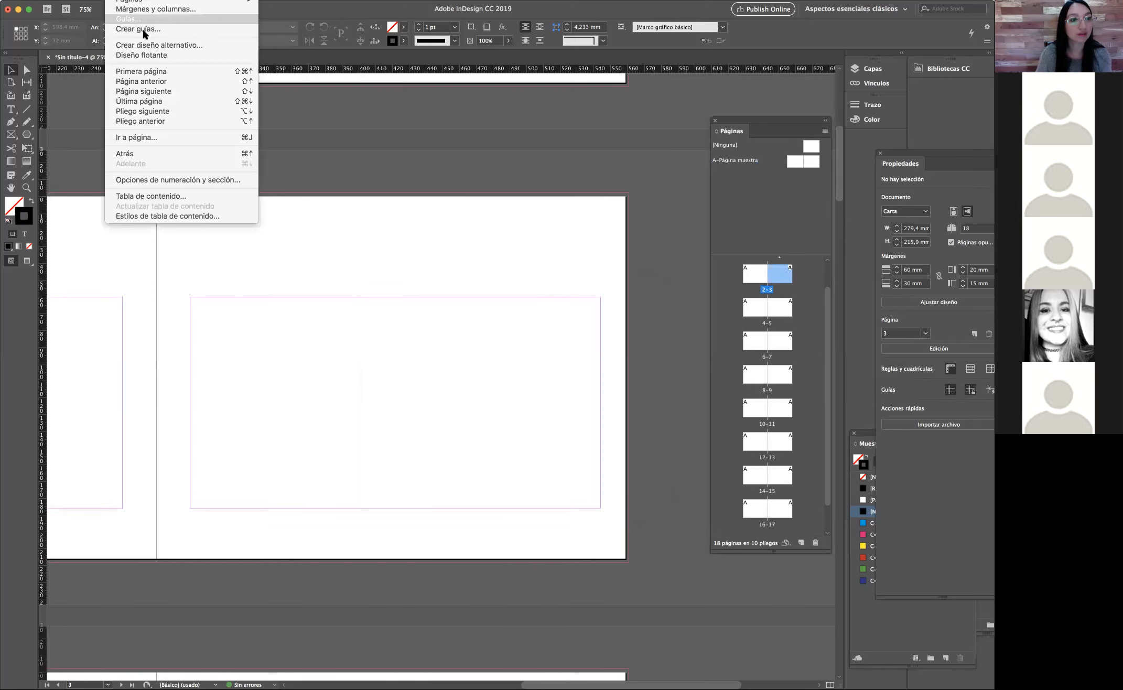
left_click(136, 10)
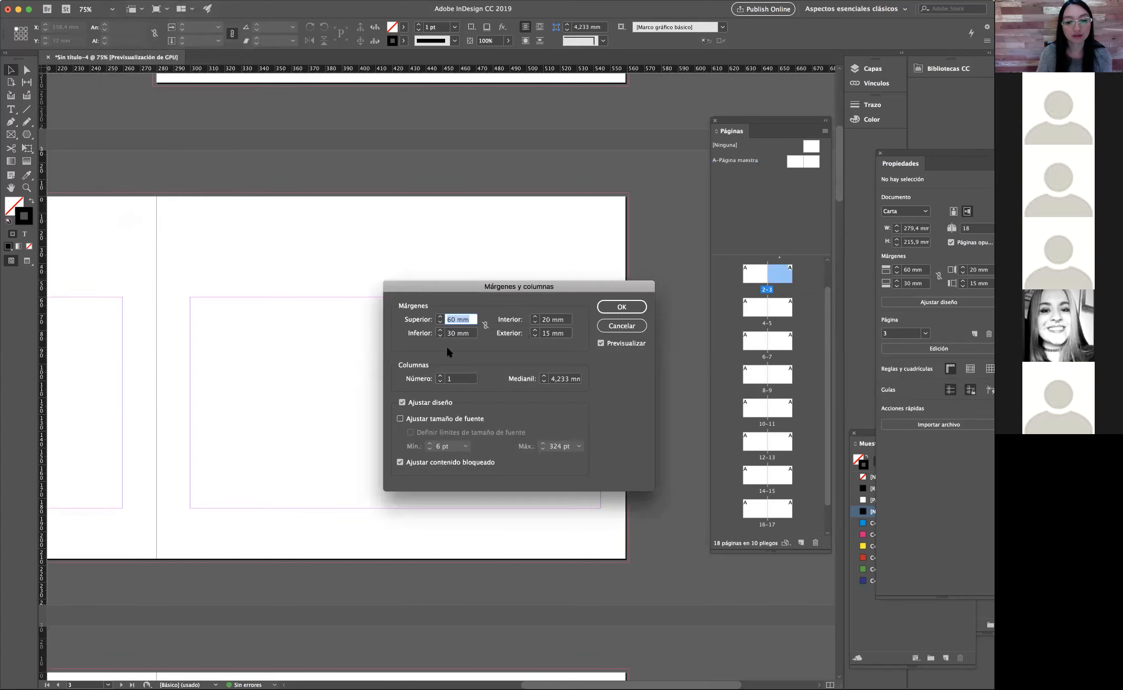
left_click(440, 375)
left_click(440, 375)
left_click(440, 375)
left_click(440, 376)
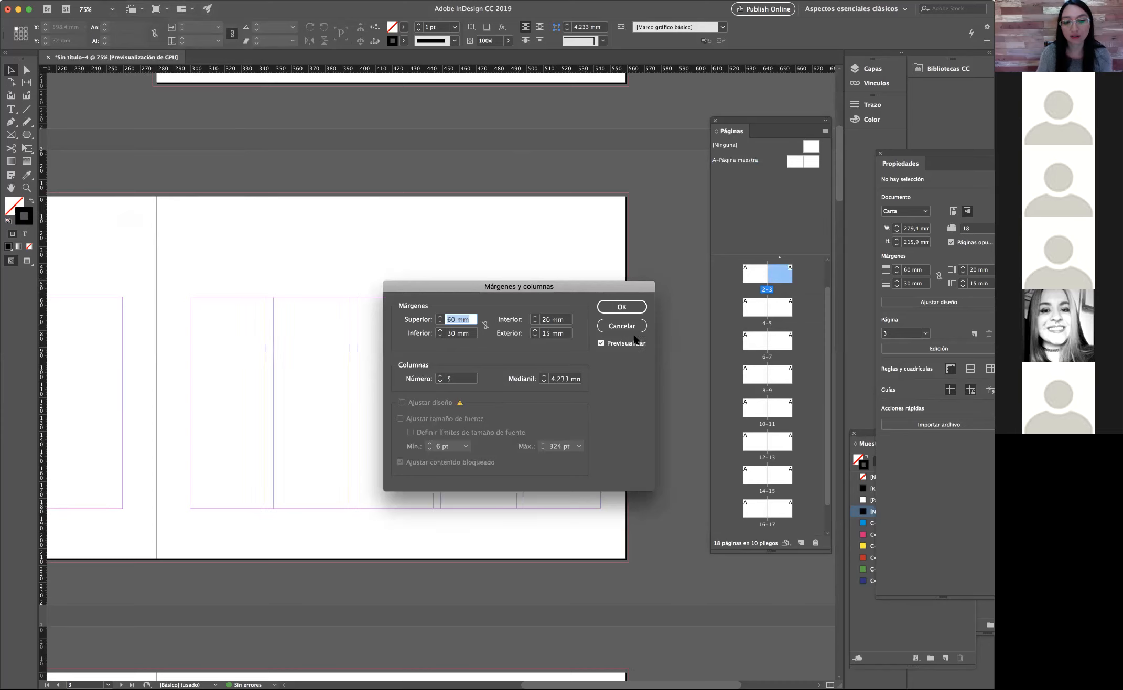
left_click(621, 325)
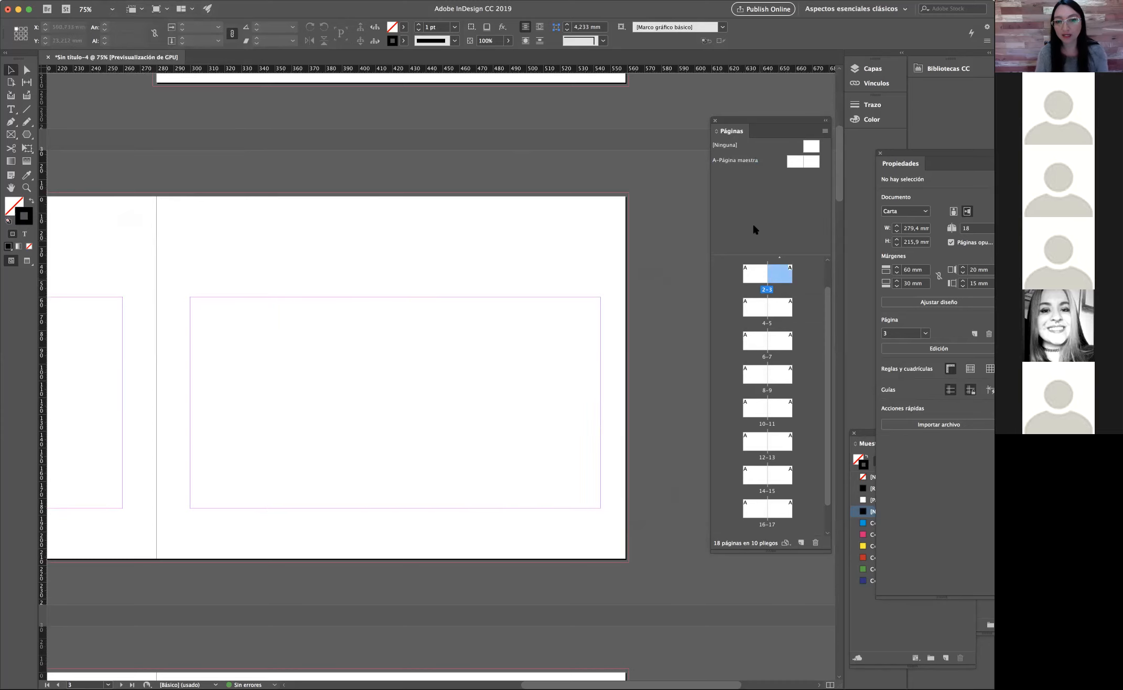
Step: Reopen the A-Página maestra spread for editing and view its right-hand page
double_click(798, 165)
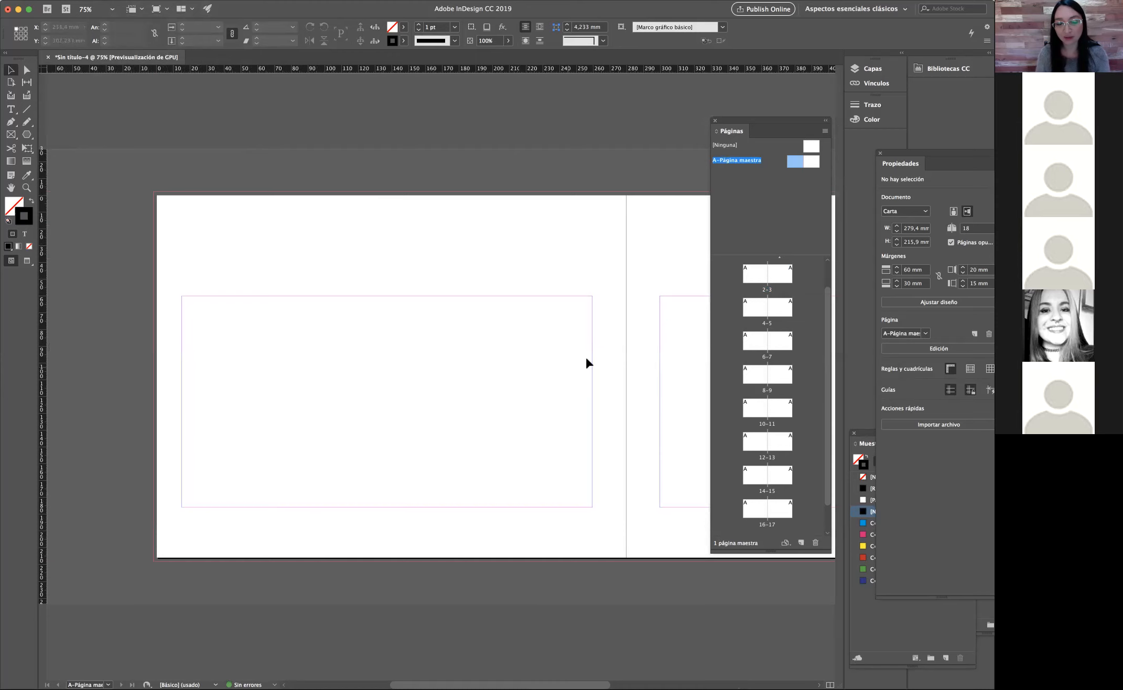
scroll(337, 349, "right", 5)
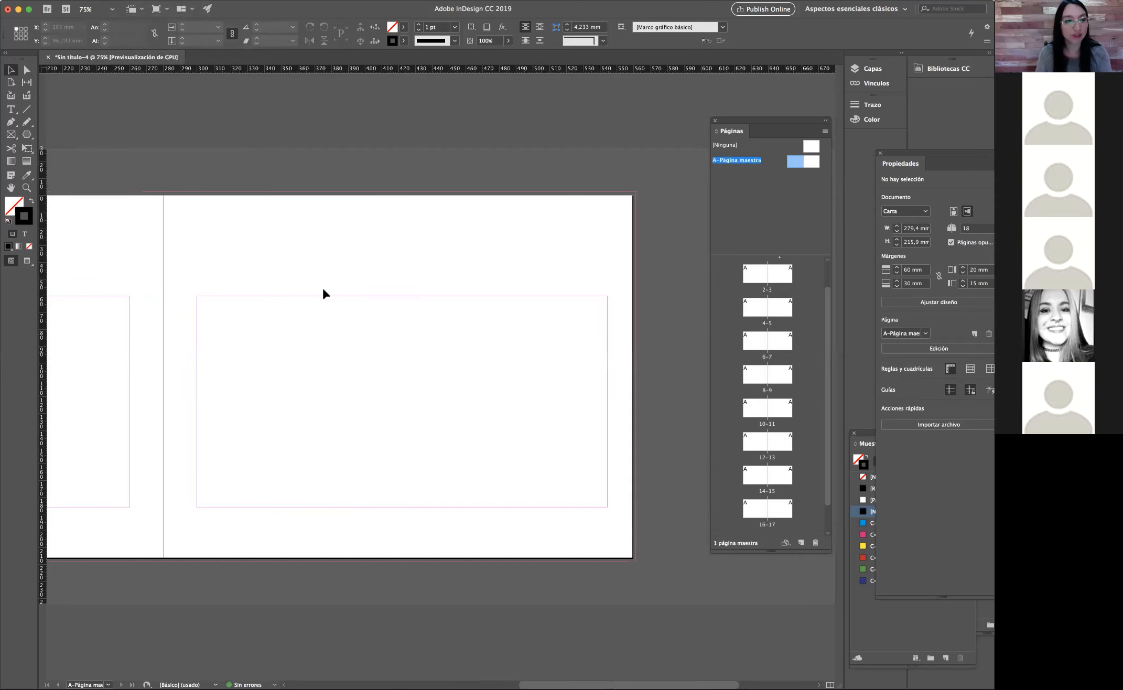
Step: Try a two-column layout for the left-hand page of A-Página maestra in Márgenes y columnas, then cancel
left_click(117, 1)
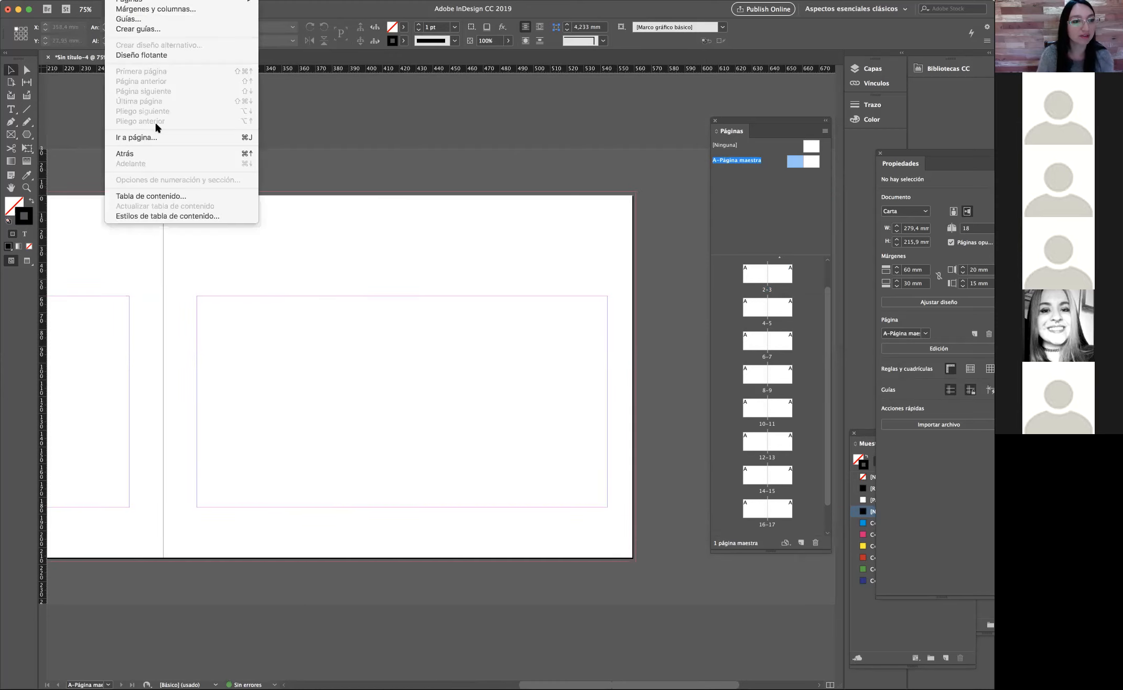
left_click(130, 11)
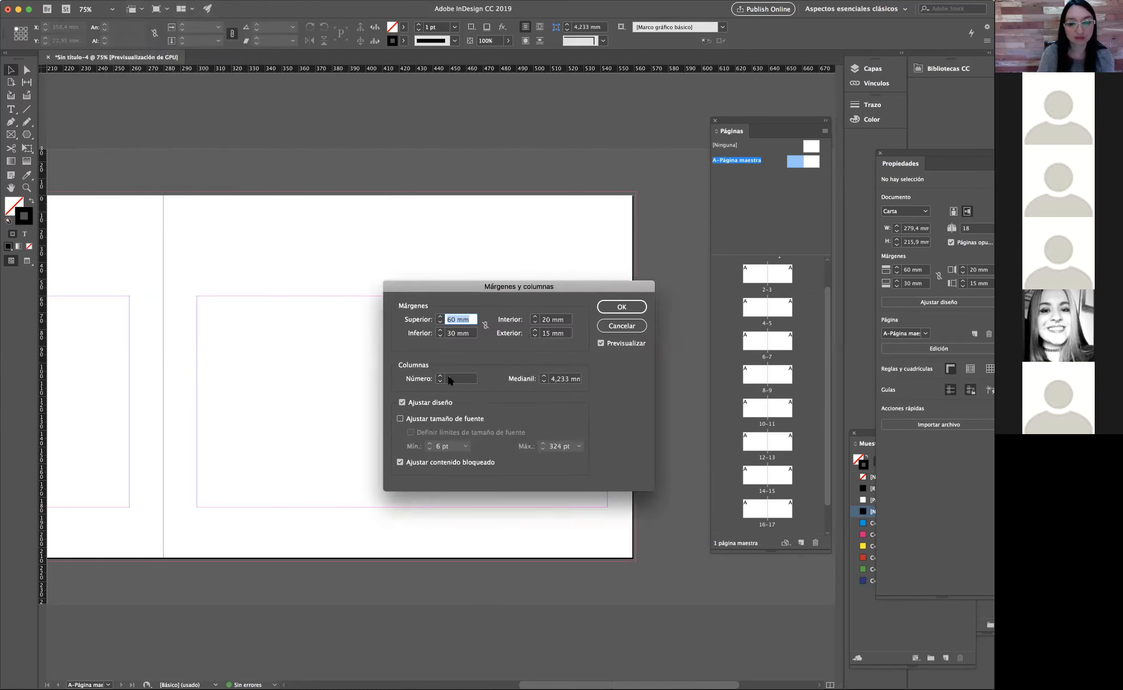
left_click(439, 375)
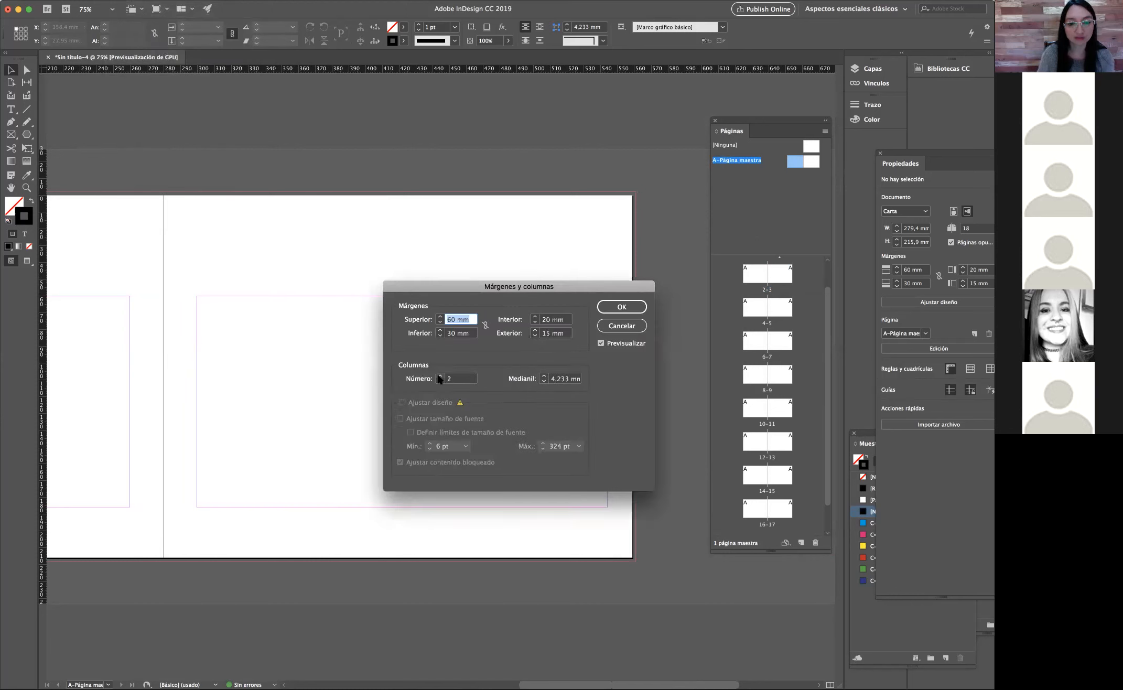
left_click(602, 343)
left_click(621, 327)
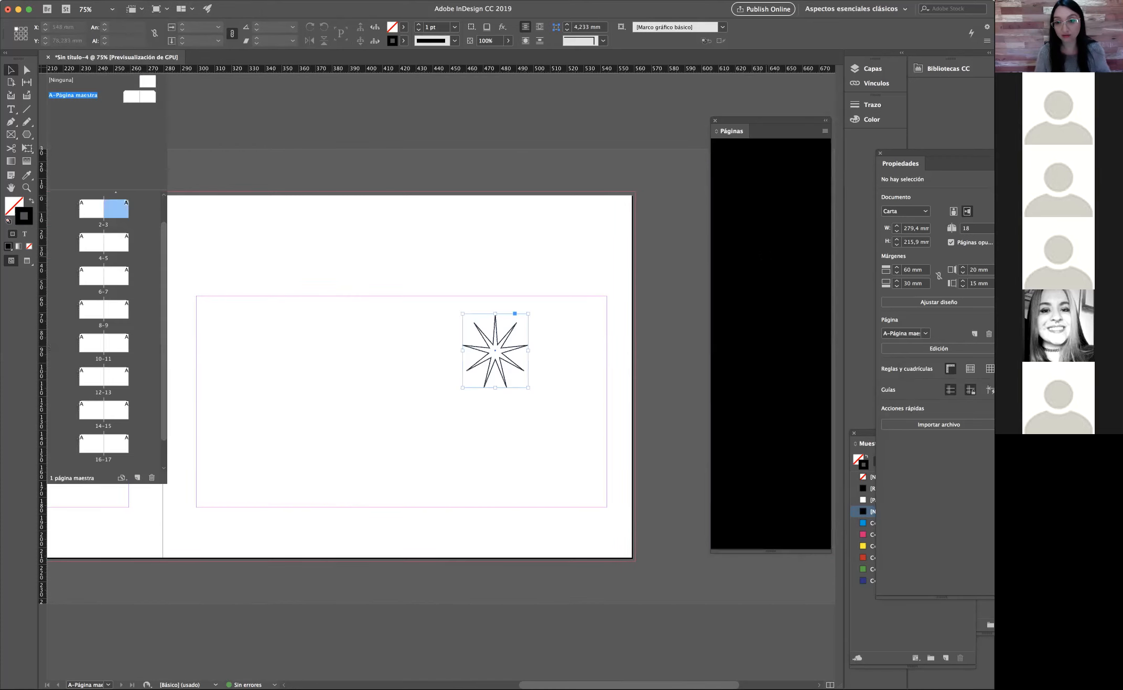
Step: Delete the star from the right-hand page of the A-Página maestra spread
key("Delete")
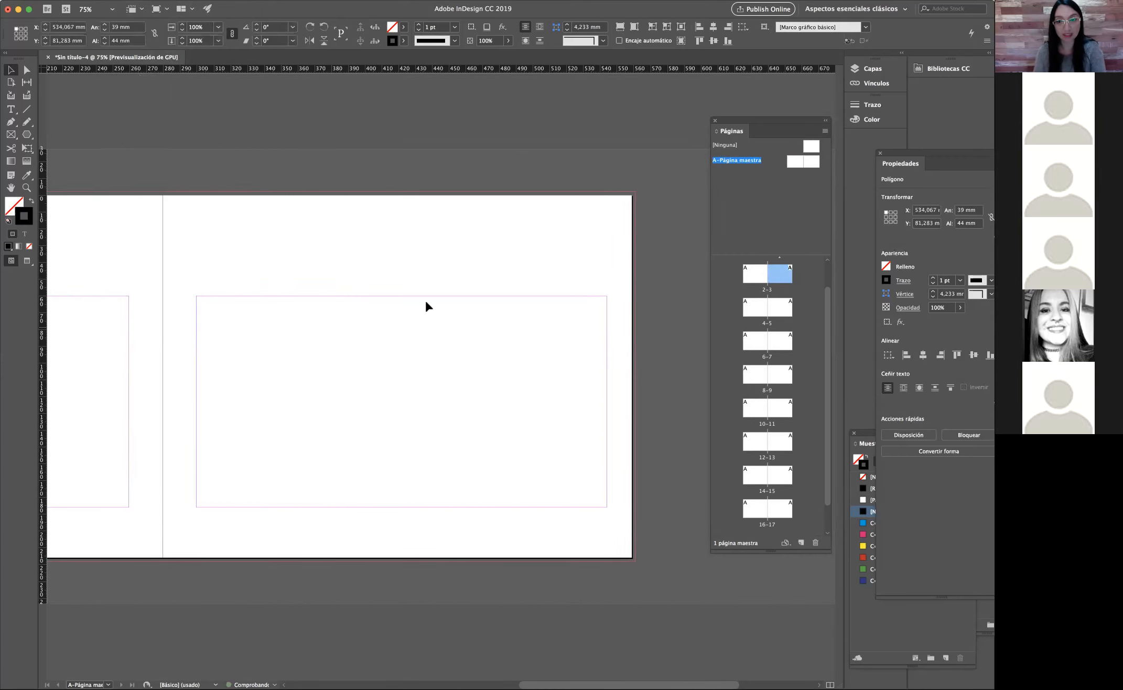
left_click(131, 1)
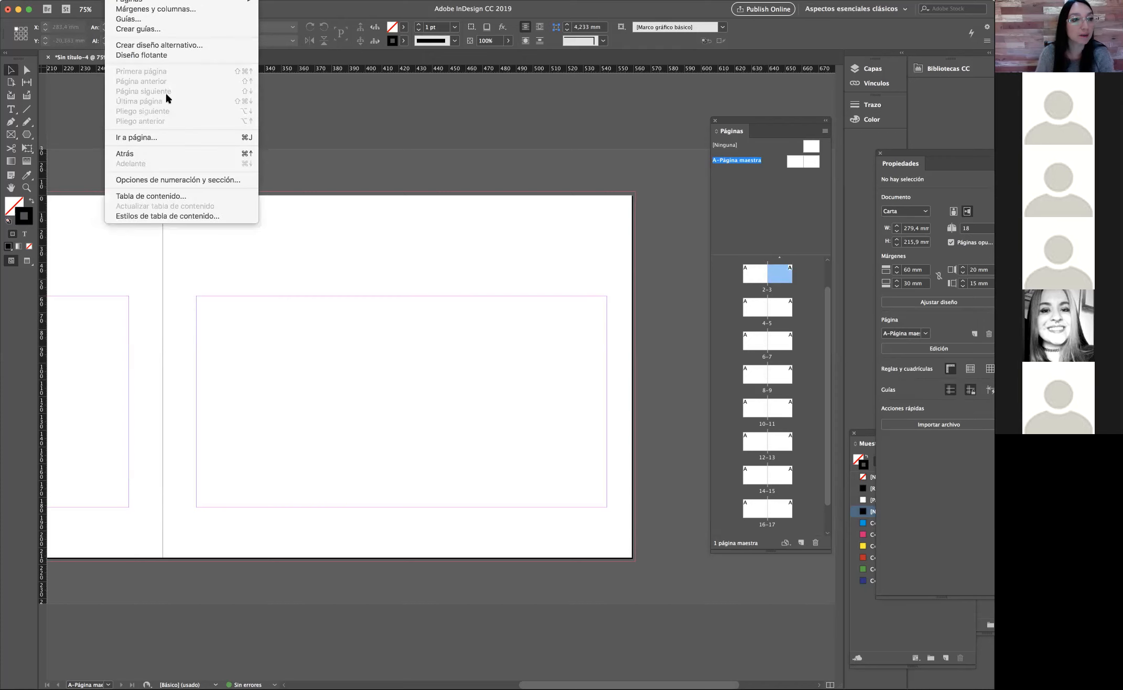
left_click(127, 9)
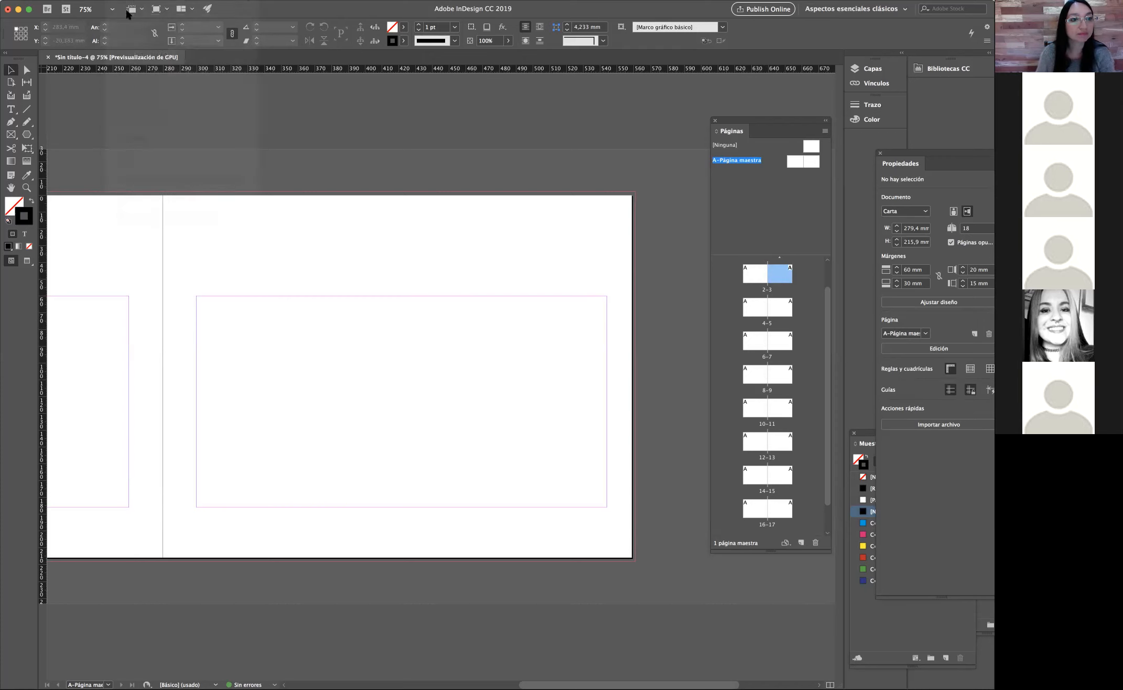
left_click(613, 307)
Step: Preview three guide rows fitted to the margins with Crear guías, then cancel
left_click(131, 2)
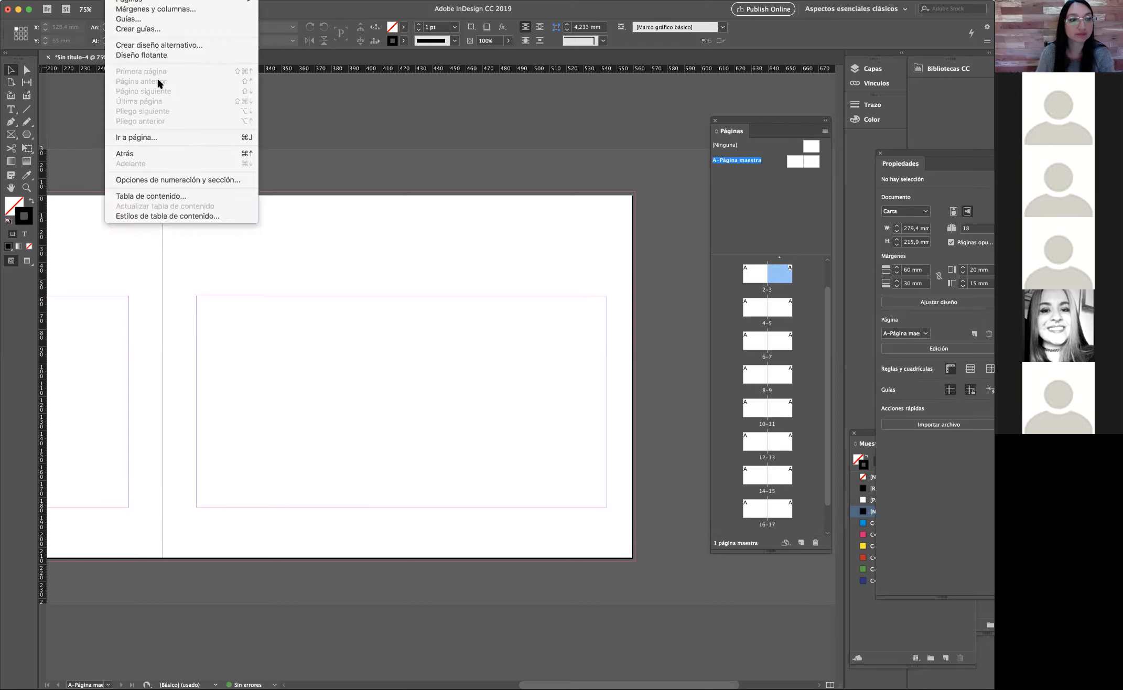
left_click(128, 30)
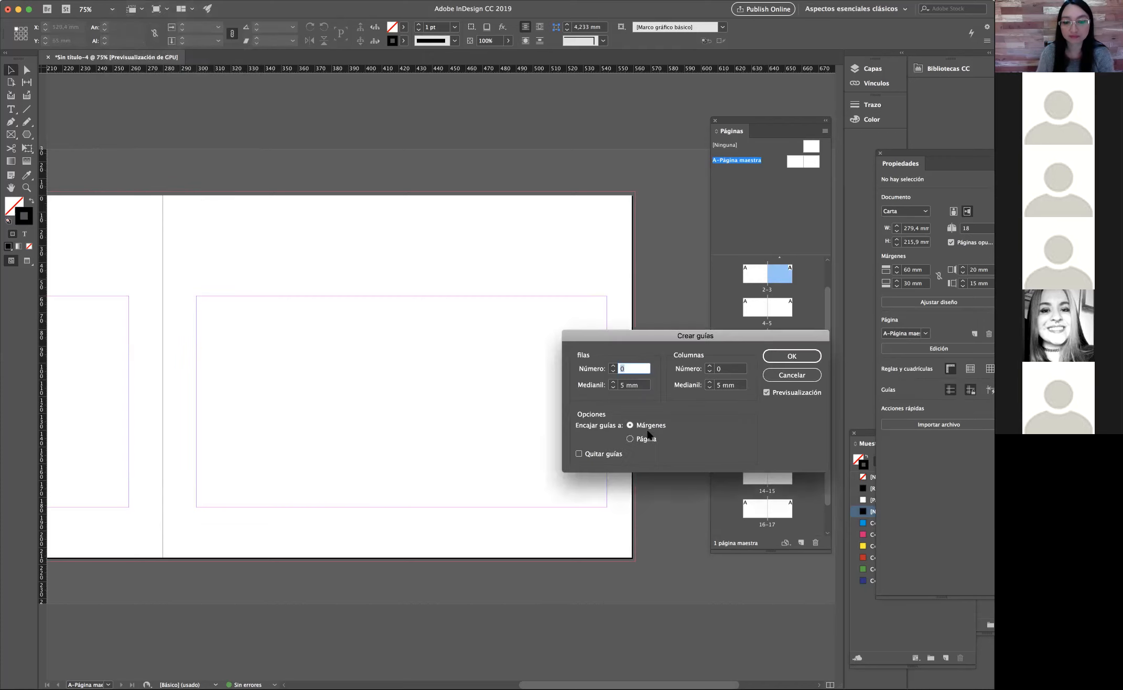
left_click(613, 366)
left_click(612, 366)
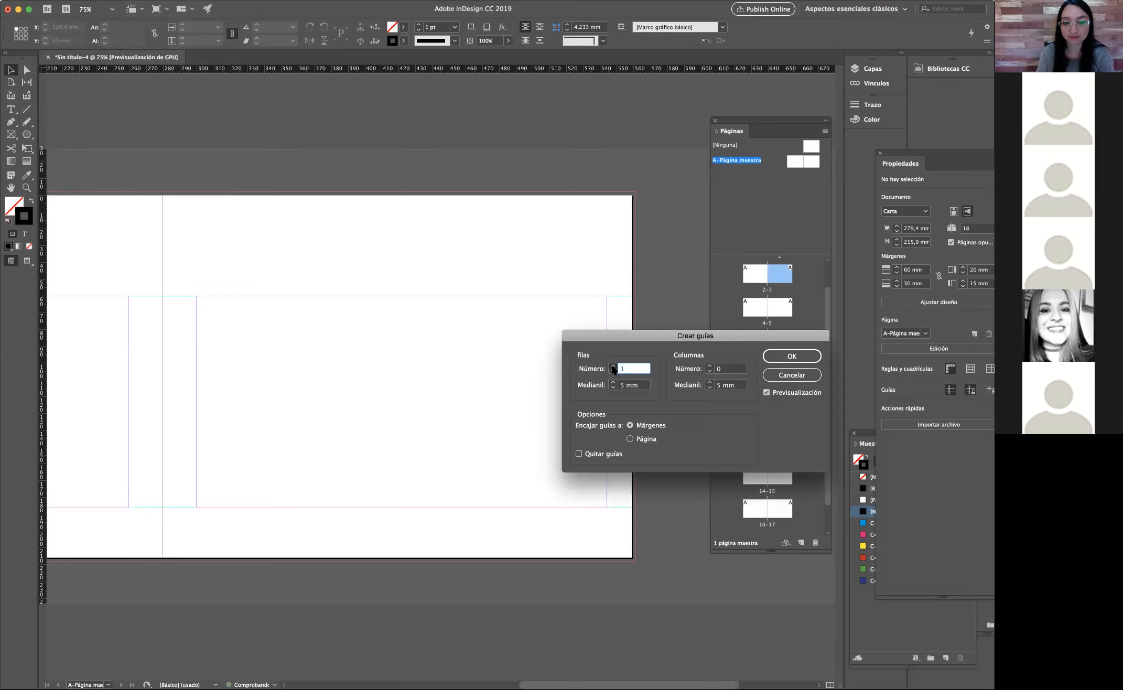
left_click(612, 366)
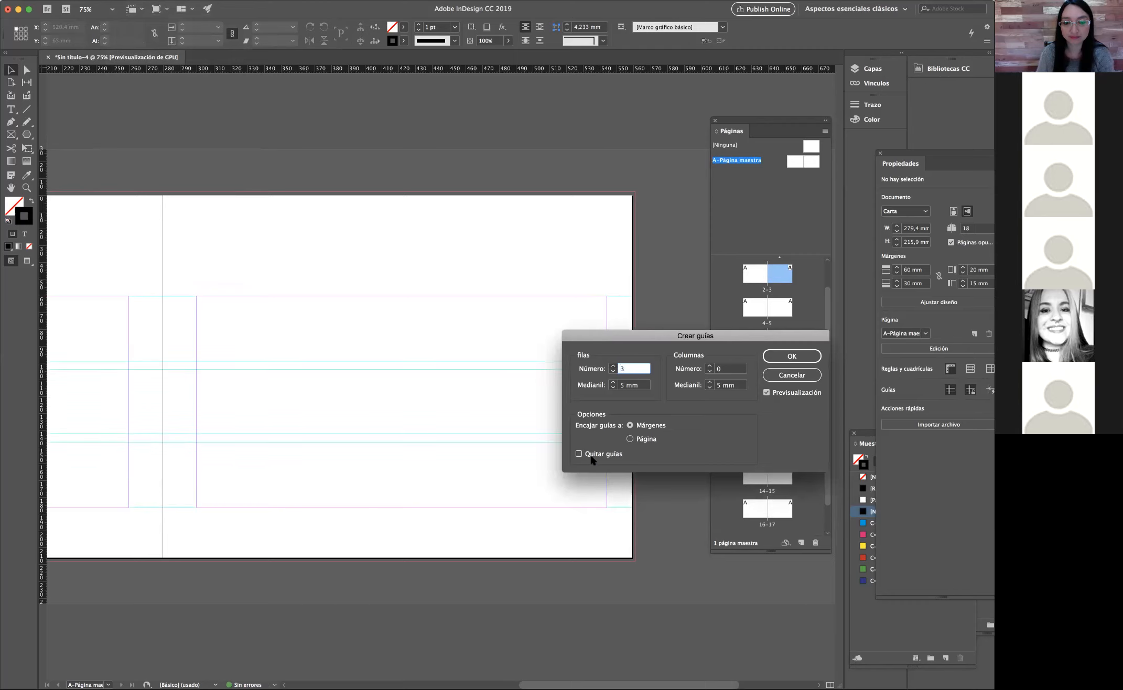
left_click(766, 392)
left_click(766, 392)
left_click(792, 375)
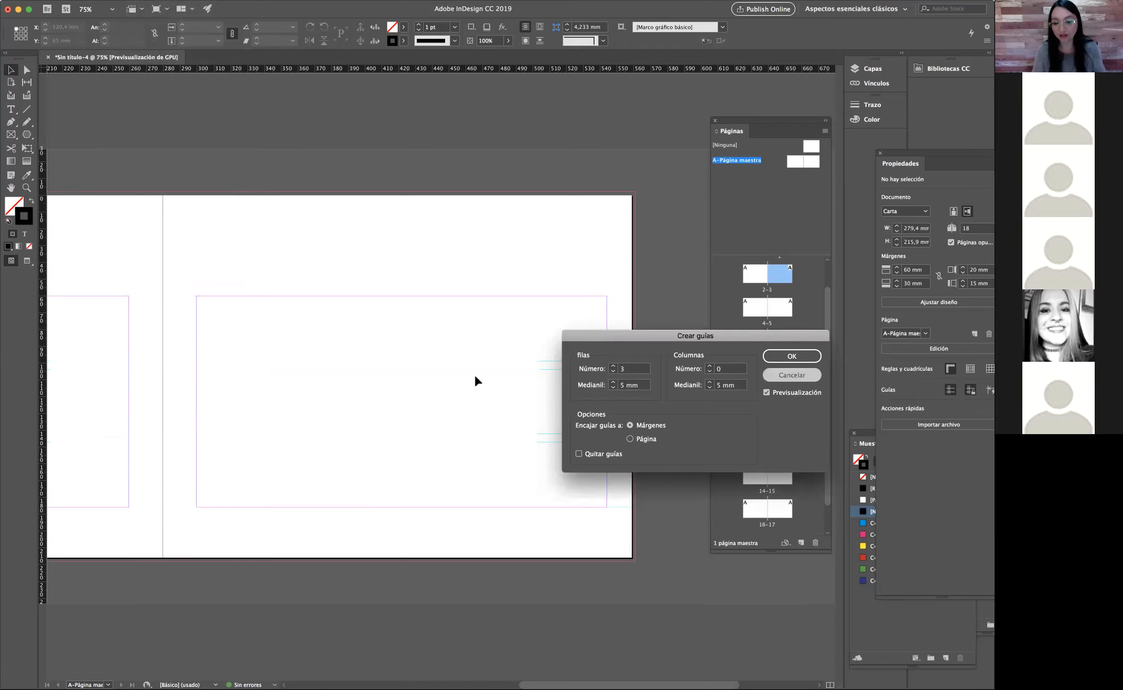
Step: Close the Sin título-4 document without saving its changes
left_click(26, 188)
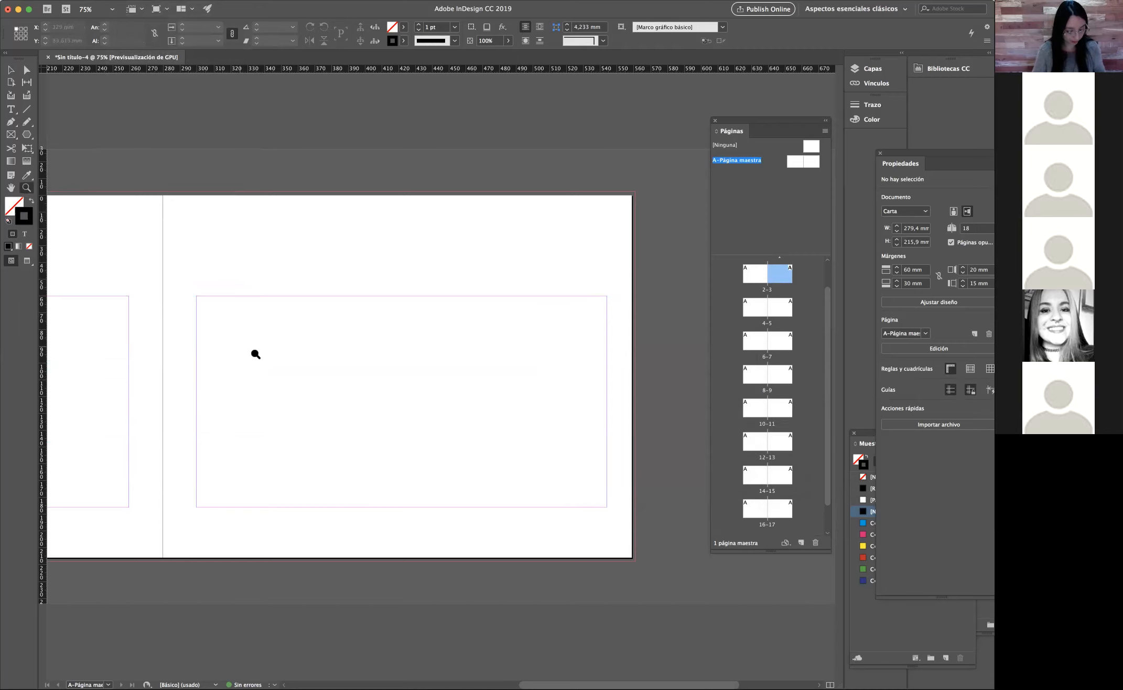
left_click(435, 372, "alt")
left_click(450, 381)
left_click(397, 398)
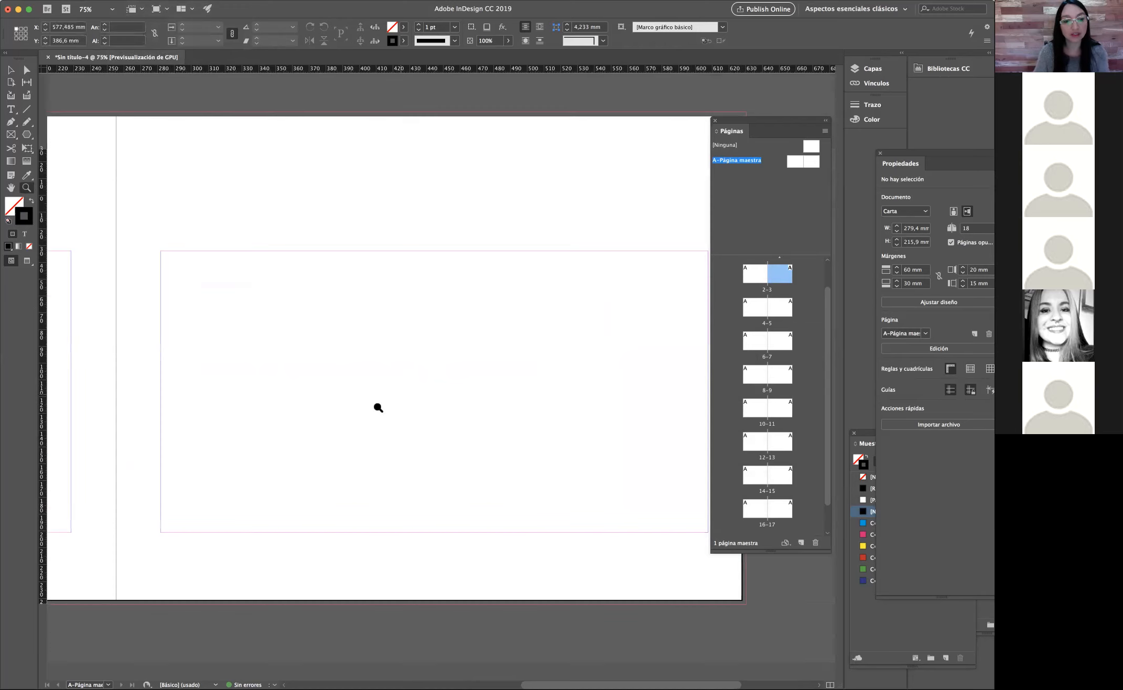
scroll(331, 371, "right", 2)
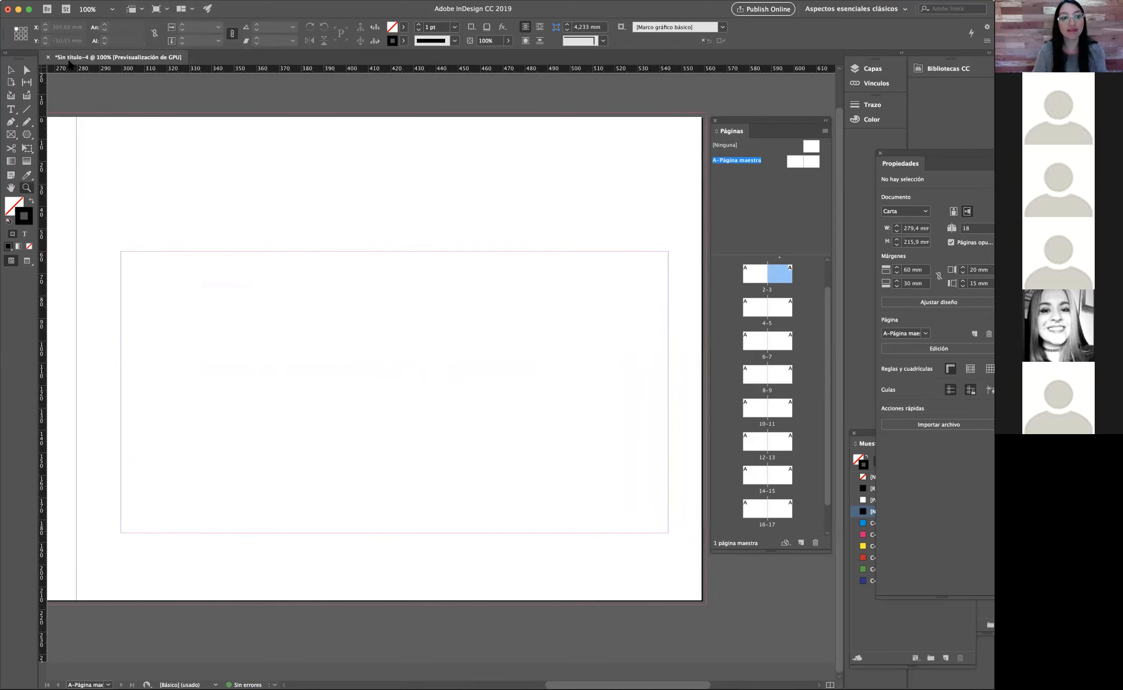
left_click(48, 57)
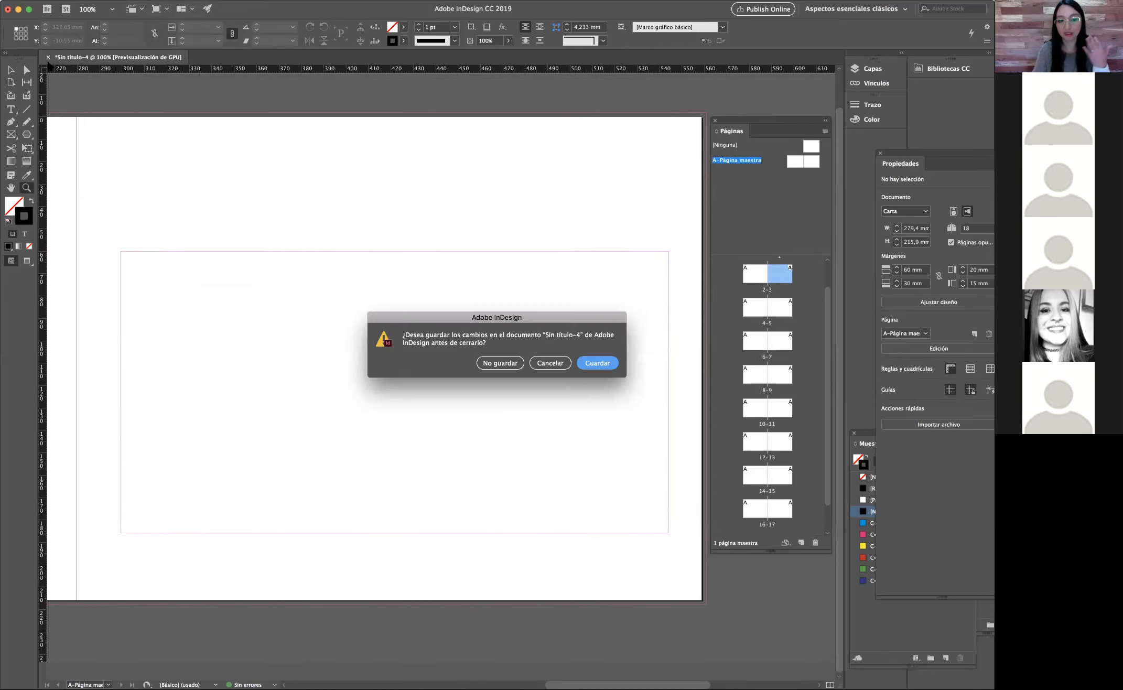
left_click(500, 361)
Step: Start a new print document based on the Carta preset
left_click(49, 1)
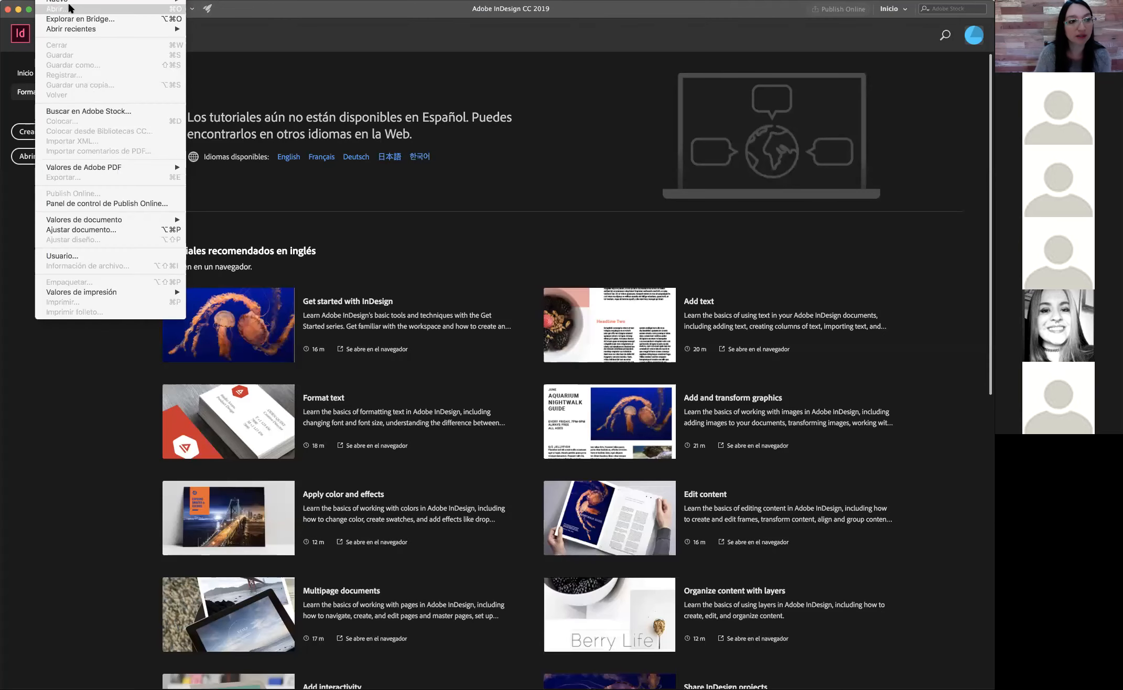
left_click(33, 136)
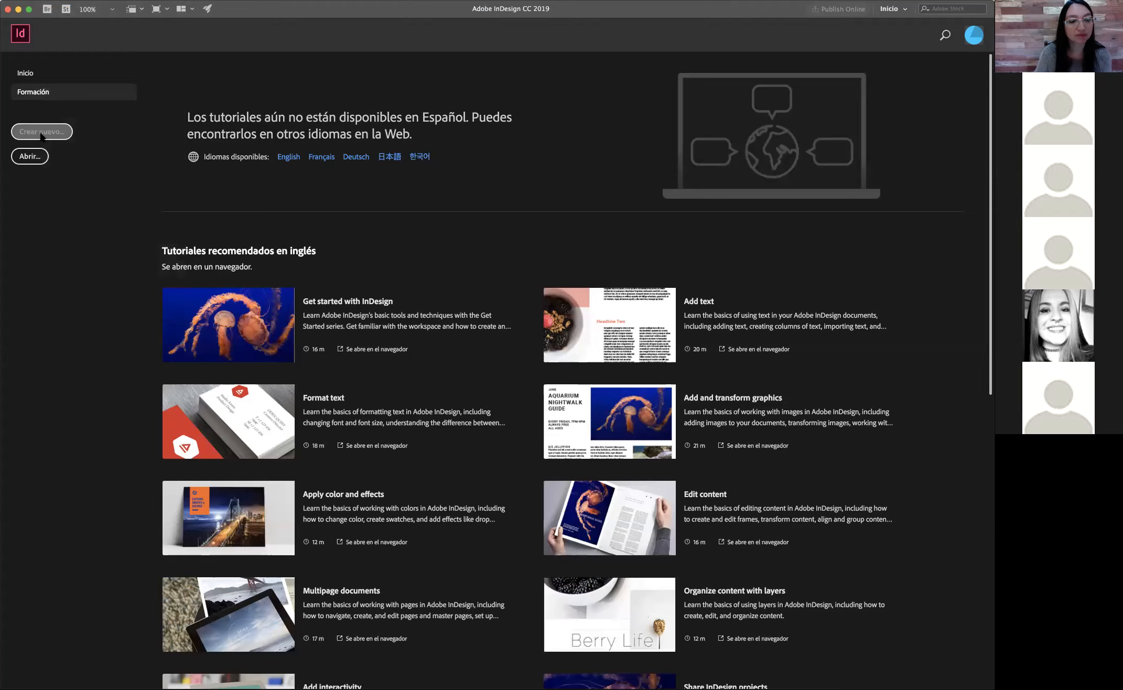
left_click(36, 132)
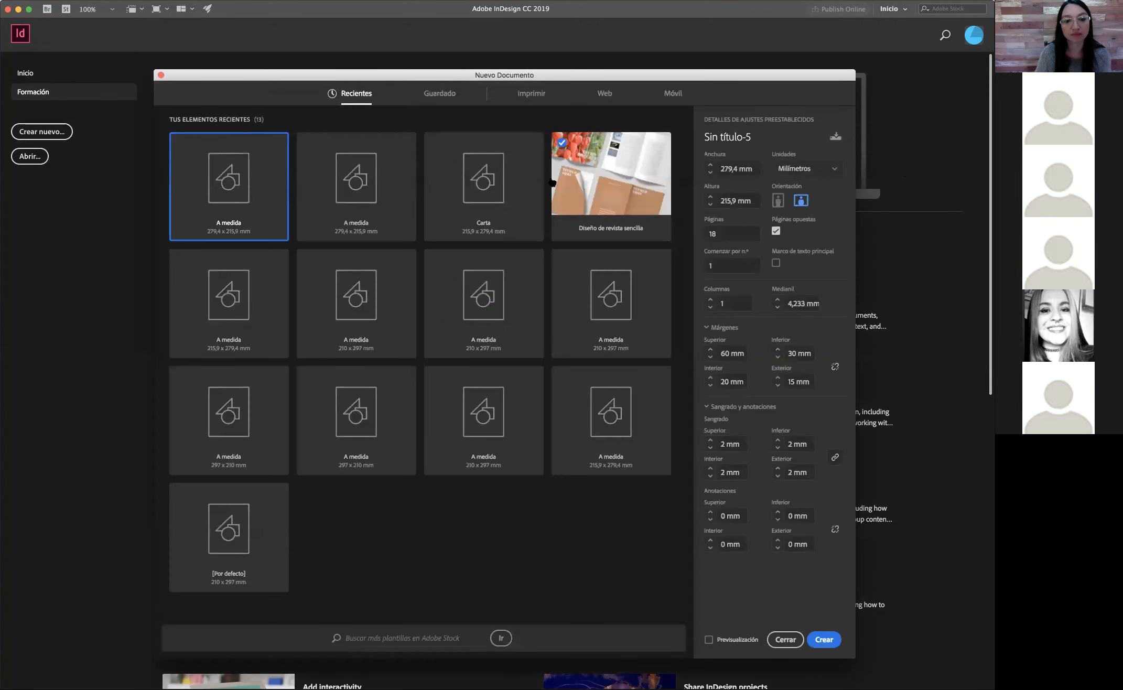
left_click(529, 95)
left_click(356, 169)
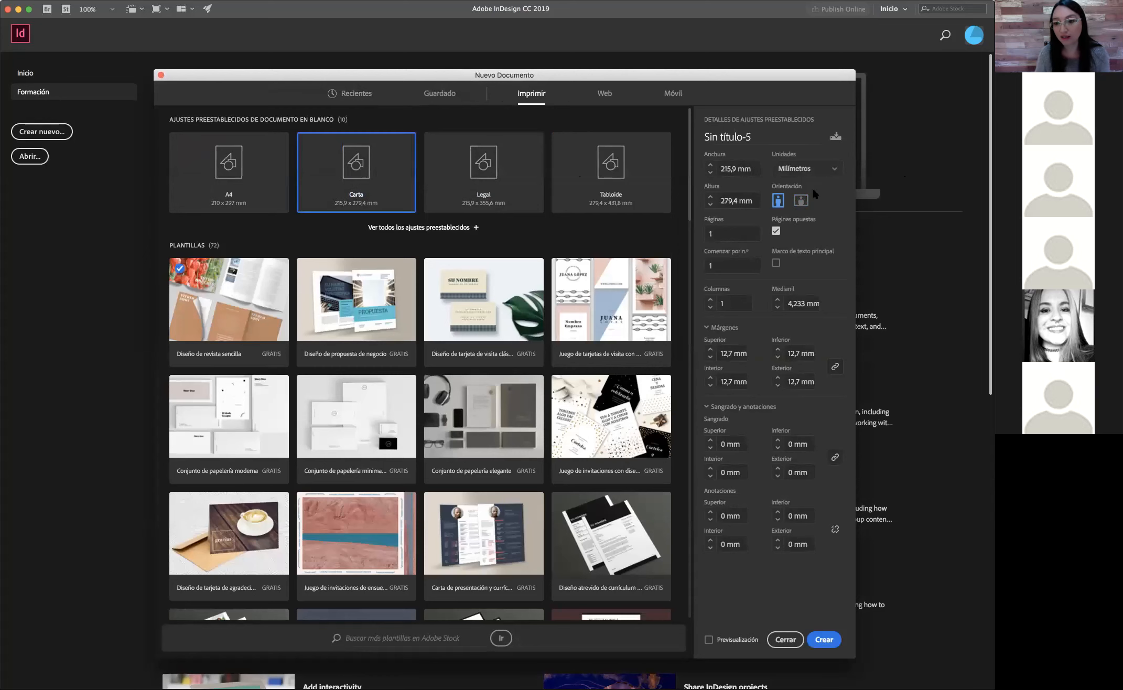
Step: Configure the new document with landscape orientation, 18 pages and 3 columns
left_click(800, 201)
double_click(704, 235)
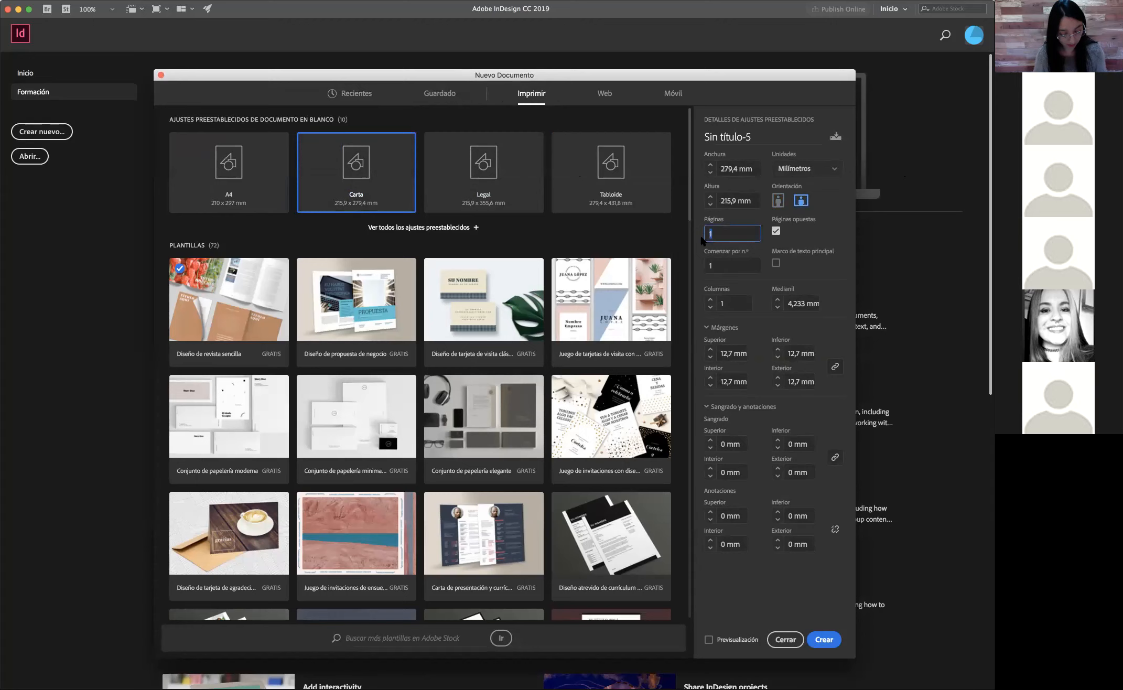
key("Tab")
left_click(710, 298)
left_click(710, 298)
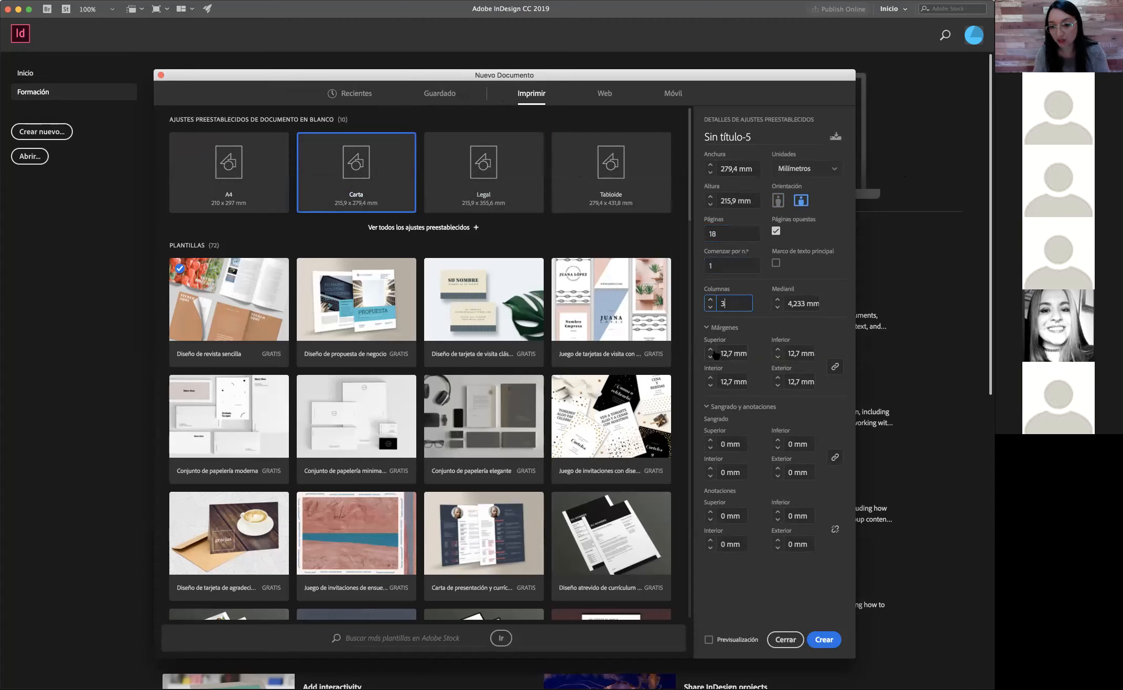
Step: Switch the document units to Centímetros and set the top margin to 5 cm
left_click(737, 353)
left_click(811, 169)
left_click(796, 262)
left_click(742, 354)
type("5")
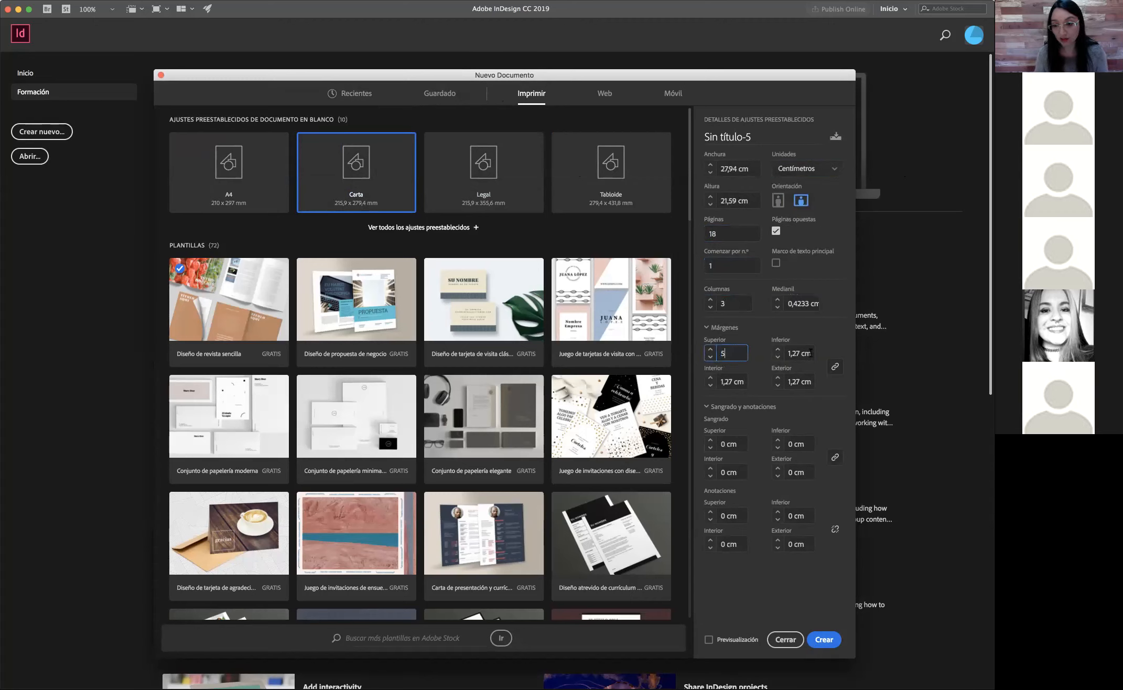
Step: Unlink the margin values and set the bottom margin to 2 cm, inside to 2 cm and outside to 1,5 cm
left_click(835, 366)
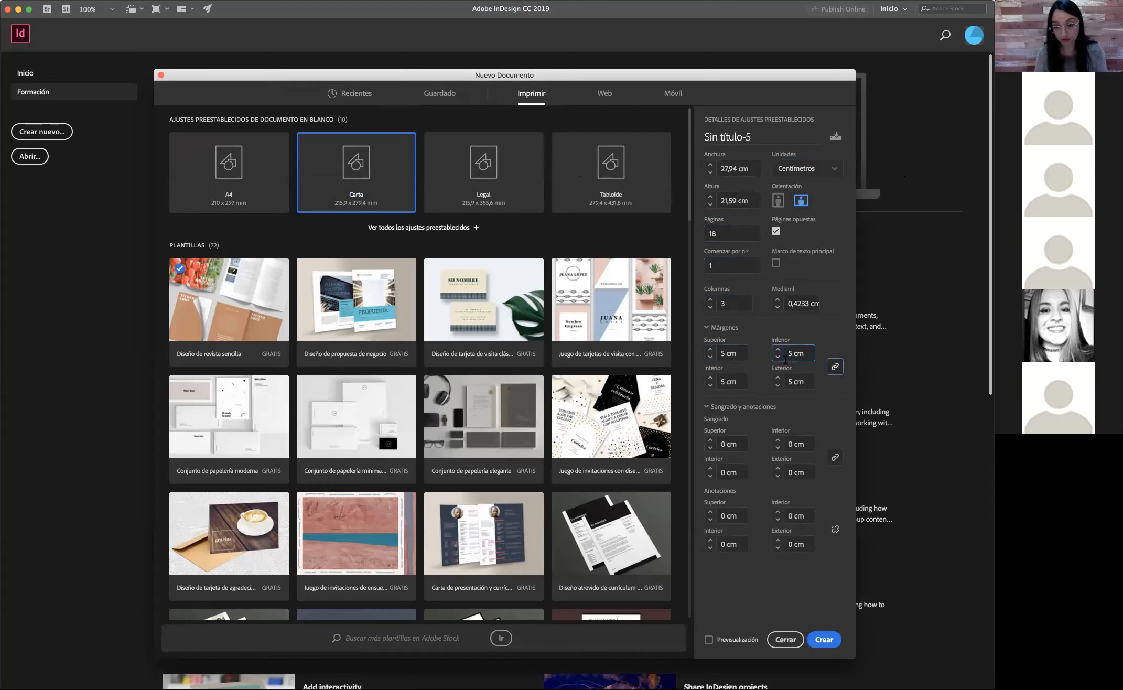
left_click(770, 356)
type("2")
left_click(737, 383)
type("2")
left_click(784, 381)
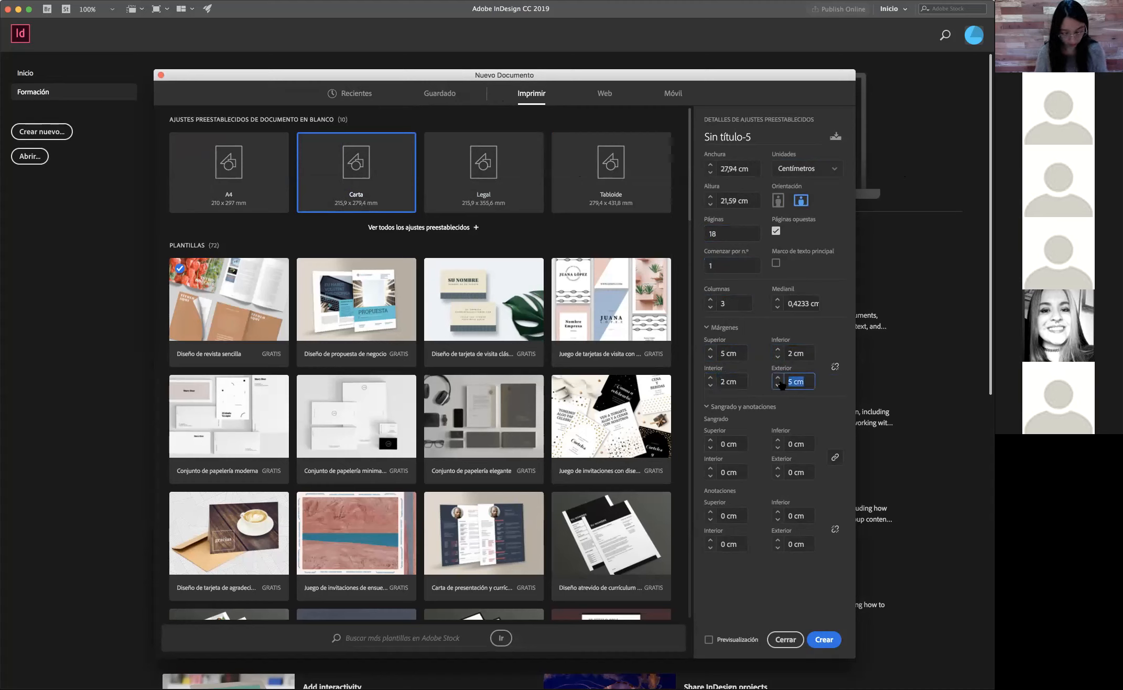
type("1,5")
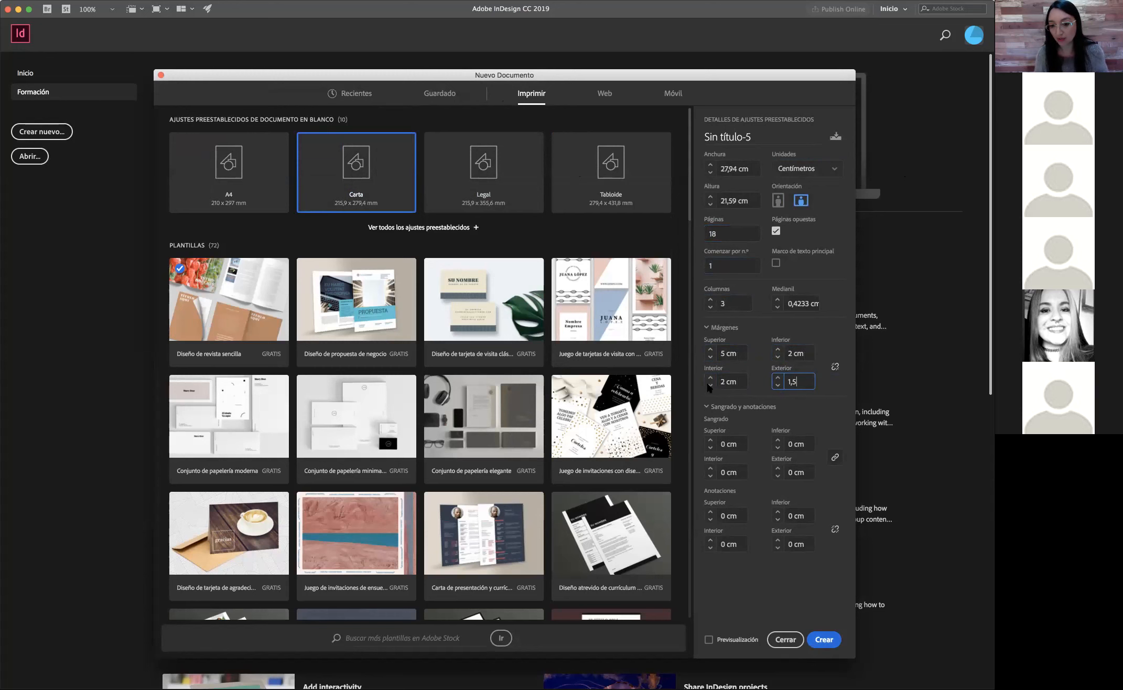
Step: Set the document bleed and create the document
left_click(719, 443)
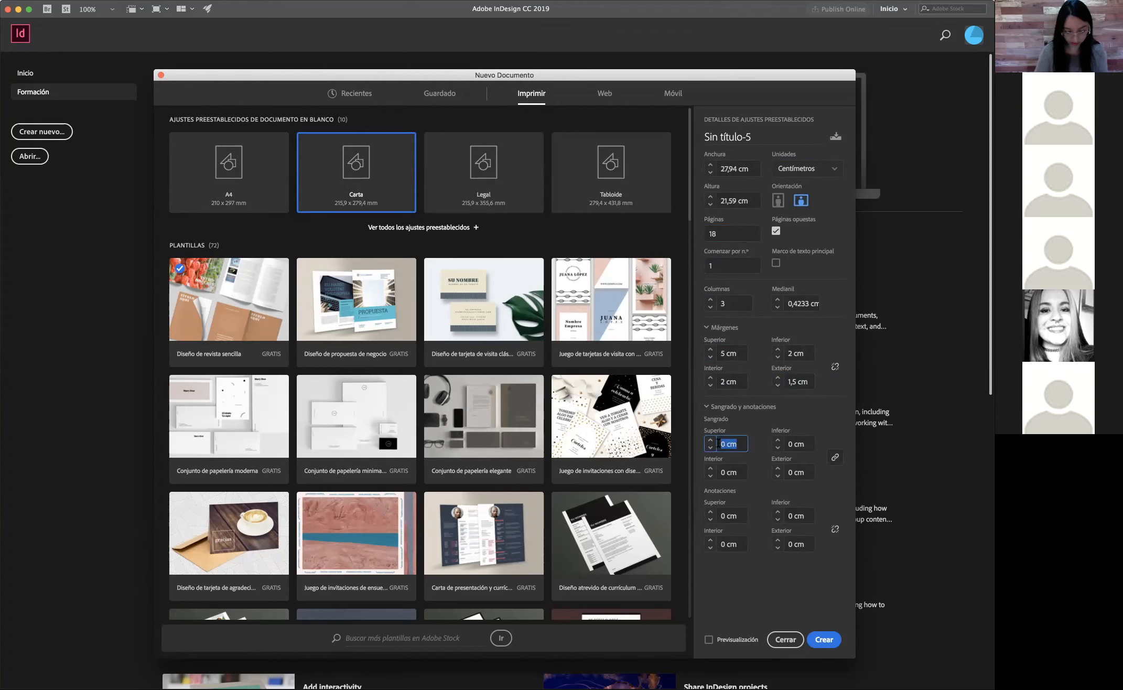
left_click(833, 639)
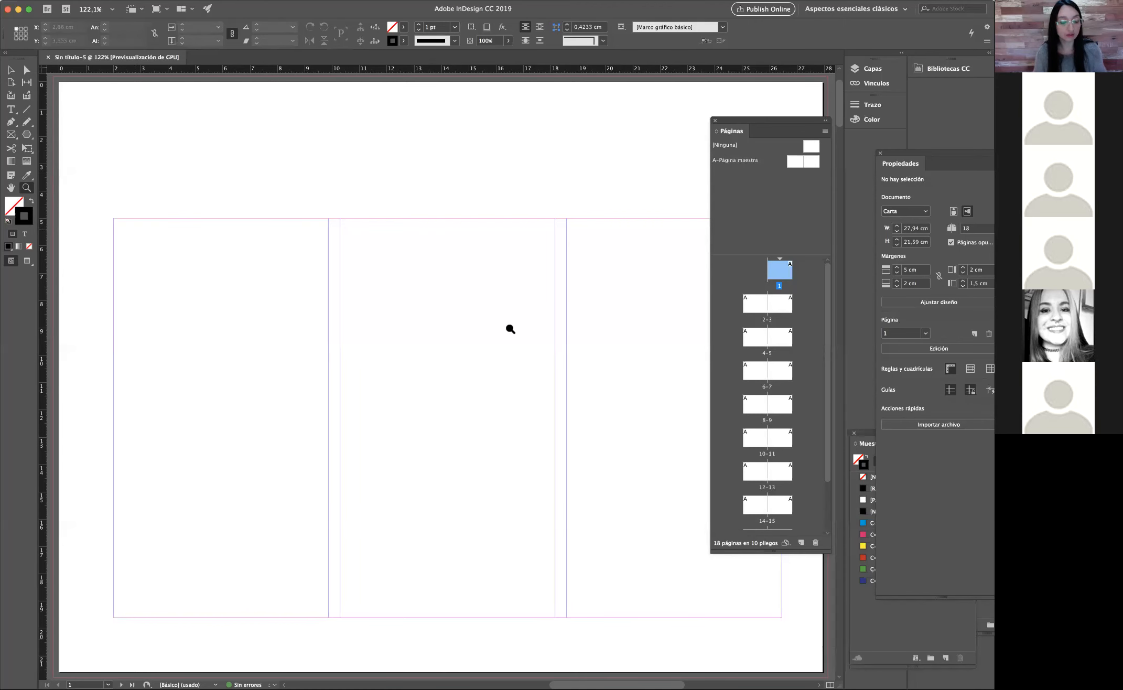
Step: Go to spread 2-3 of the new document, examine its three-column layout and select page 3
left_click(603, 331, "alt")
left_click_drag(469, 390, 490, 319)
double_click(764, 304)
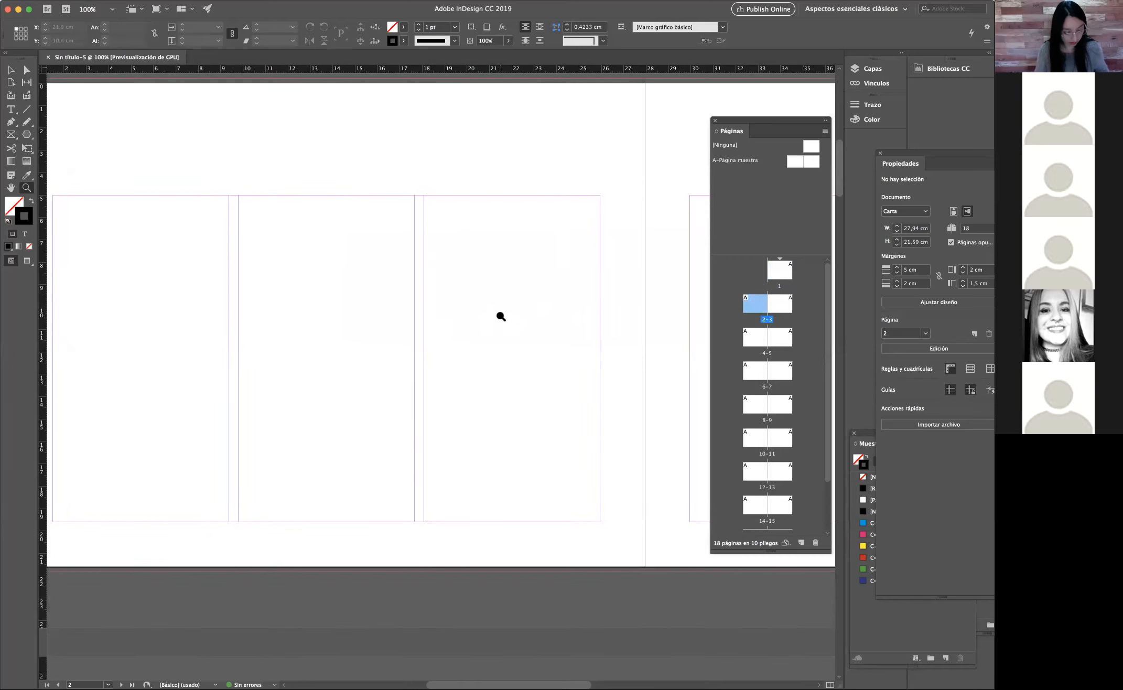
left_click(507, 311, "alt")
left_click(508, 312, "alt")
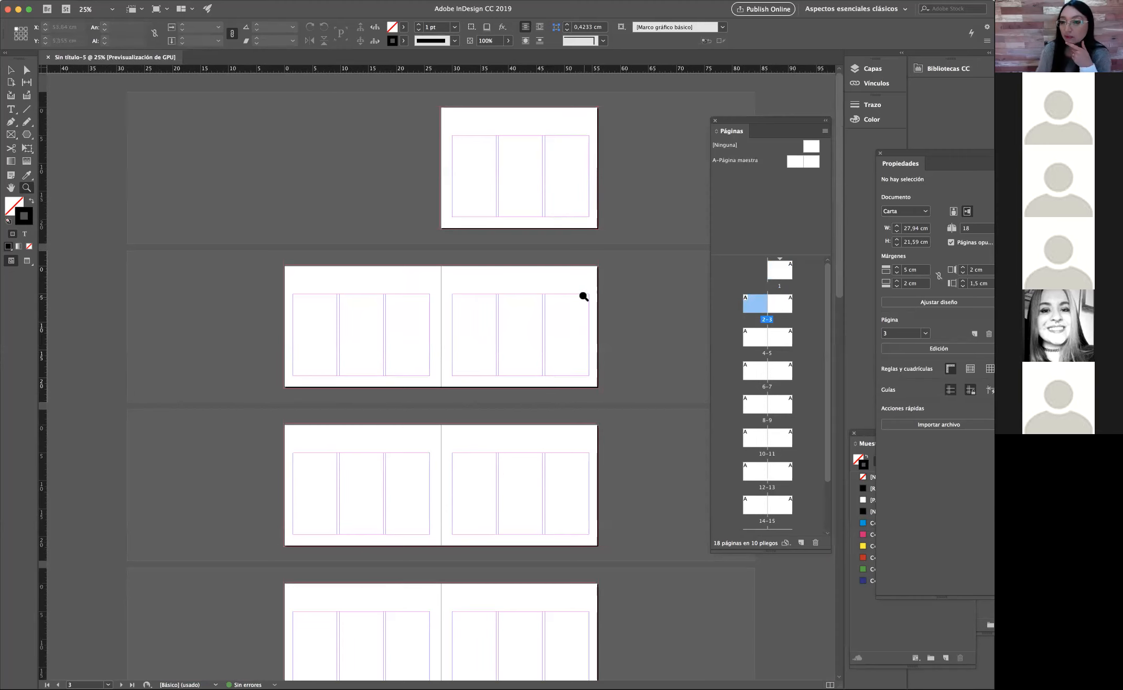
left_click(584, 318)
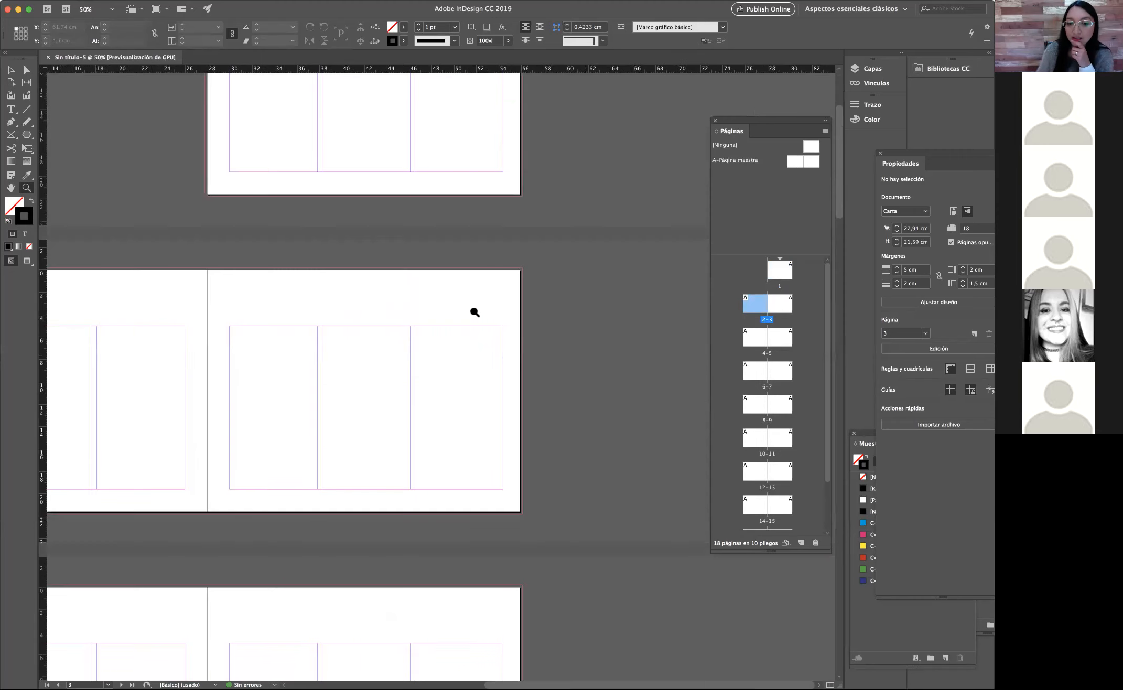
scroll(397, 308, "down", 1)
scroll(399, 308, "down", 1)
key("v")
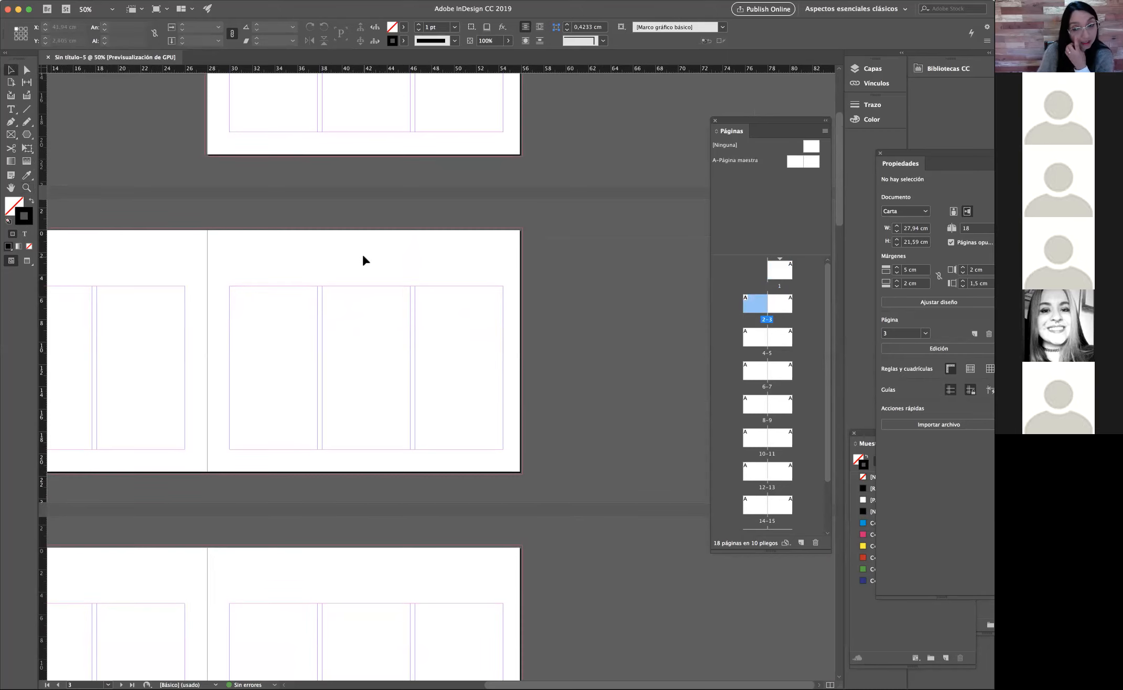
scroll(362, 255, "left", 2)
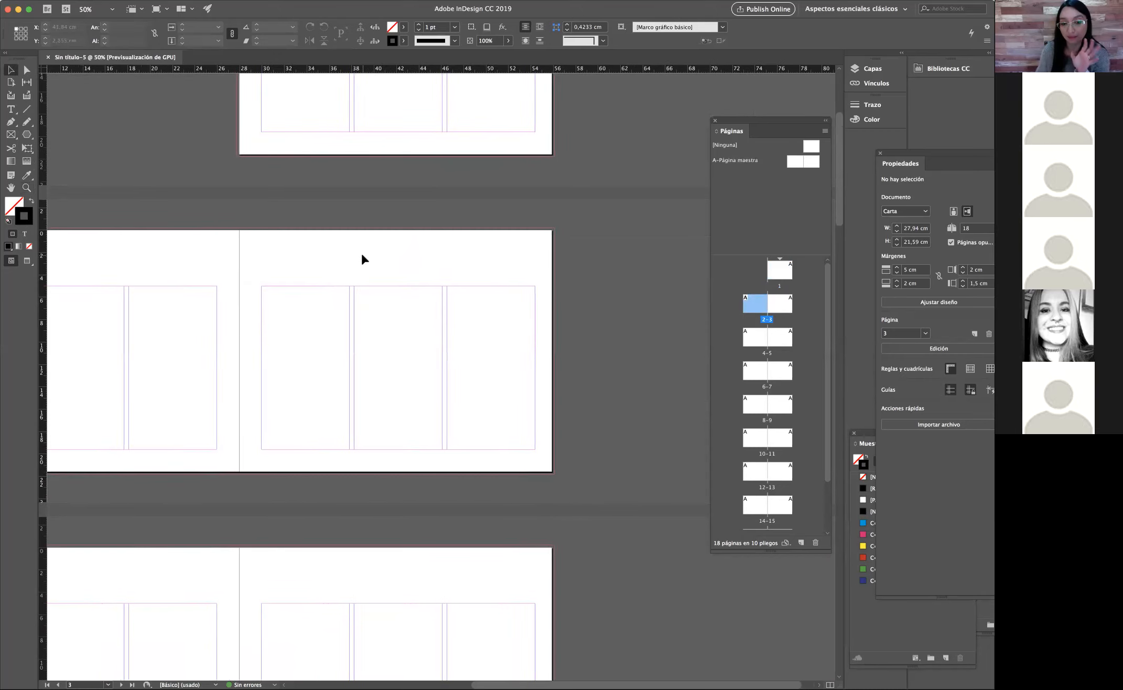
left_click(778, 305)
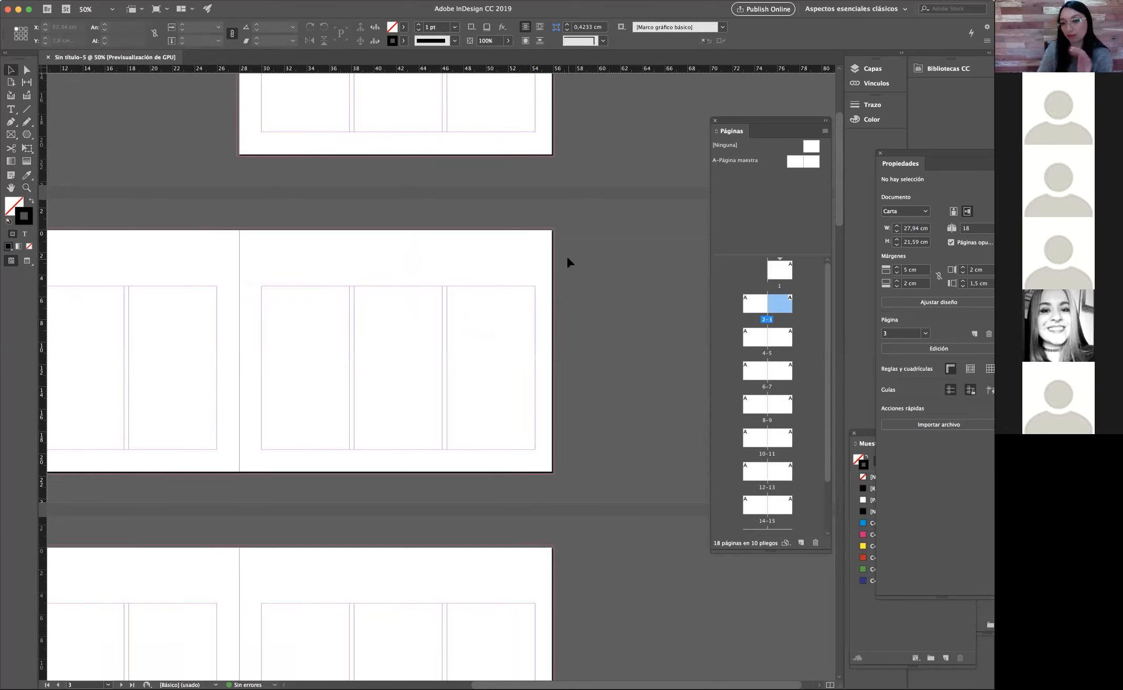
scroll(566, 257, "up", 1)
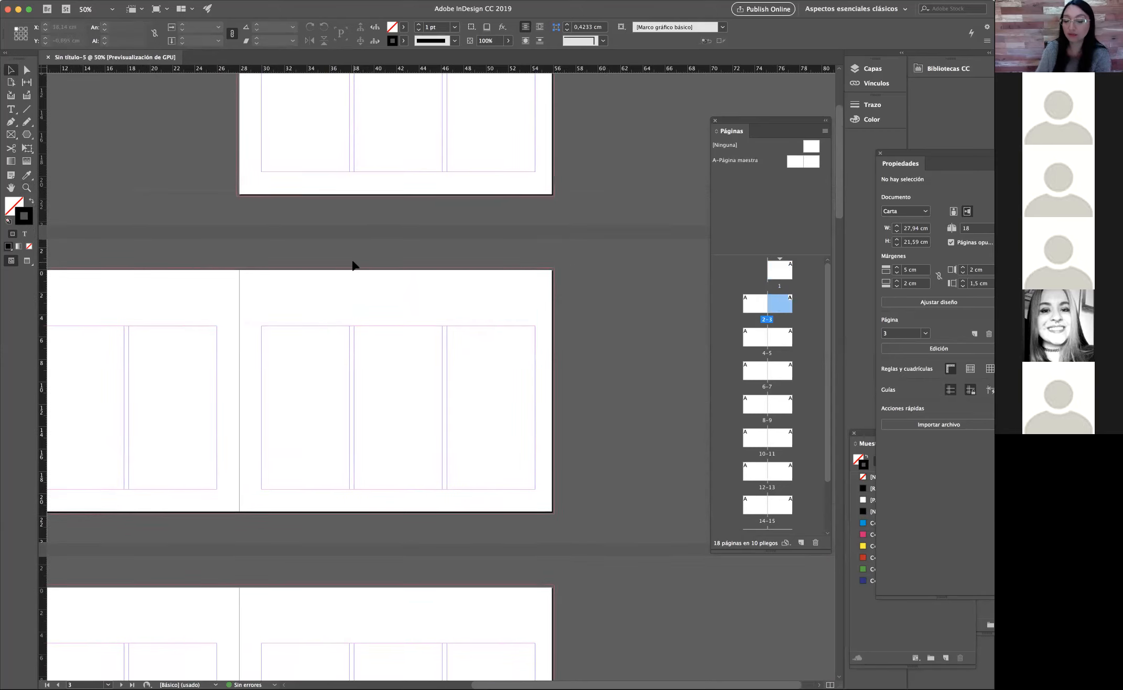
Step: Go to page 1 and frame the whole page in view at 75% zoom
scroll(353, 265, "down", 5)
scroll(352, 266, "up", 10)
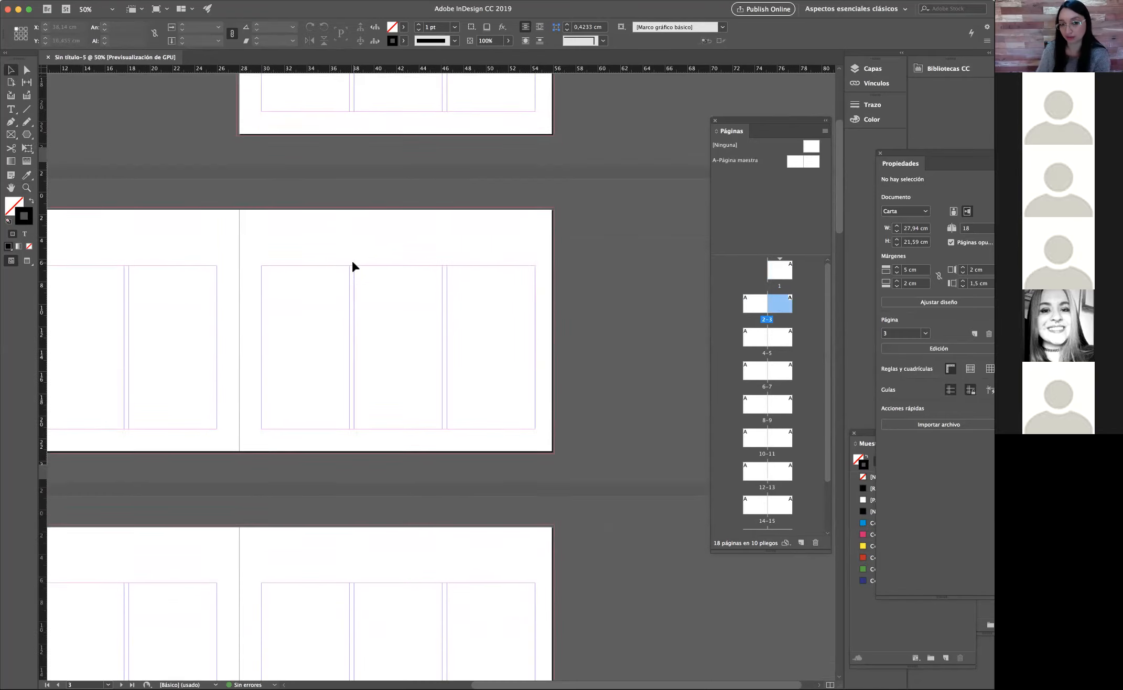
double_click(781, 273)
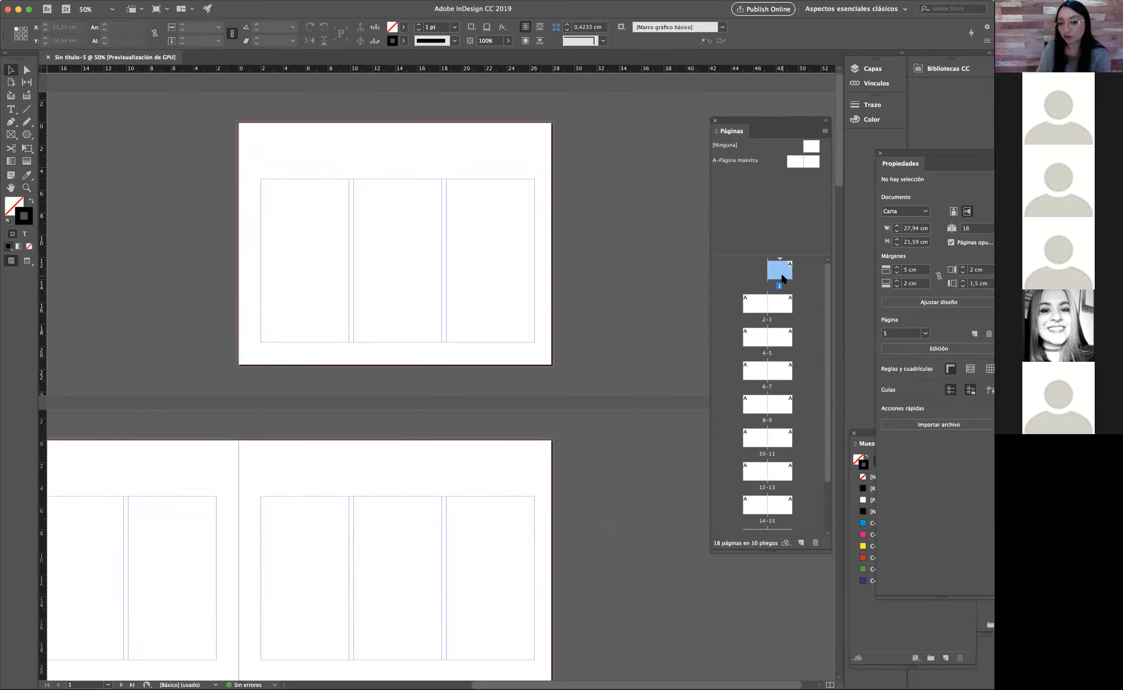
key("super+0")
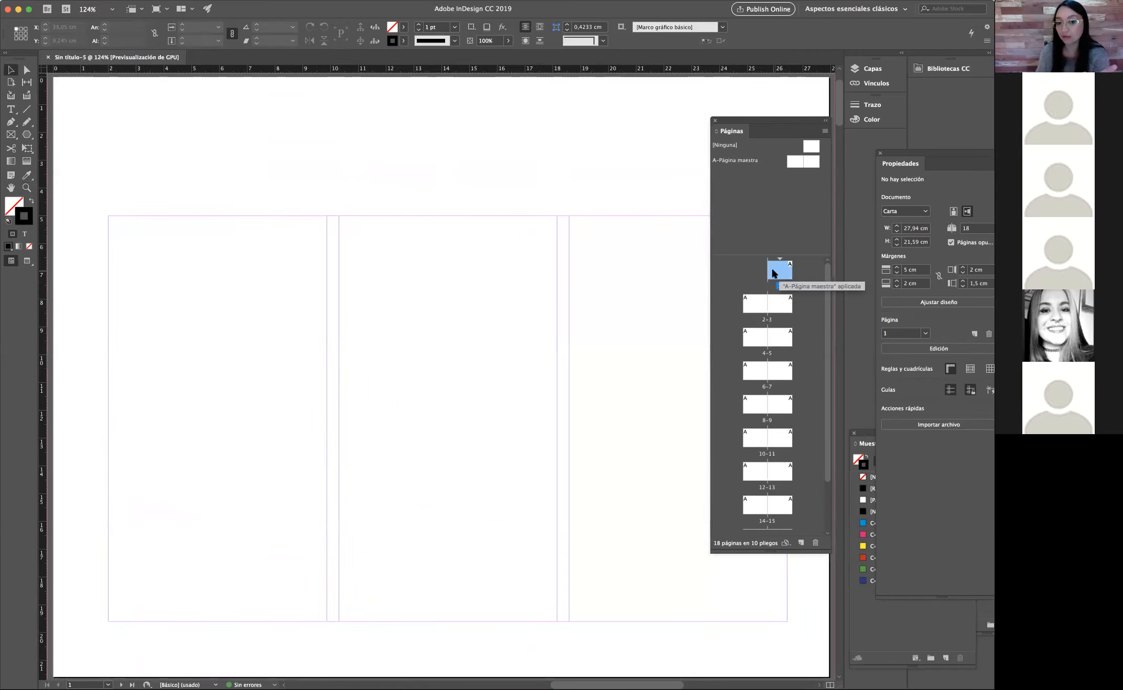
left_click(26, 187)
left_click(410, 258, "alt")
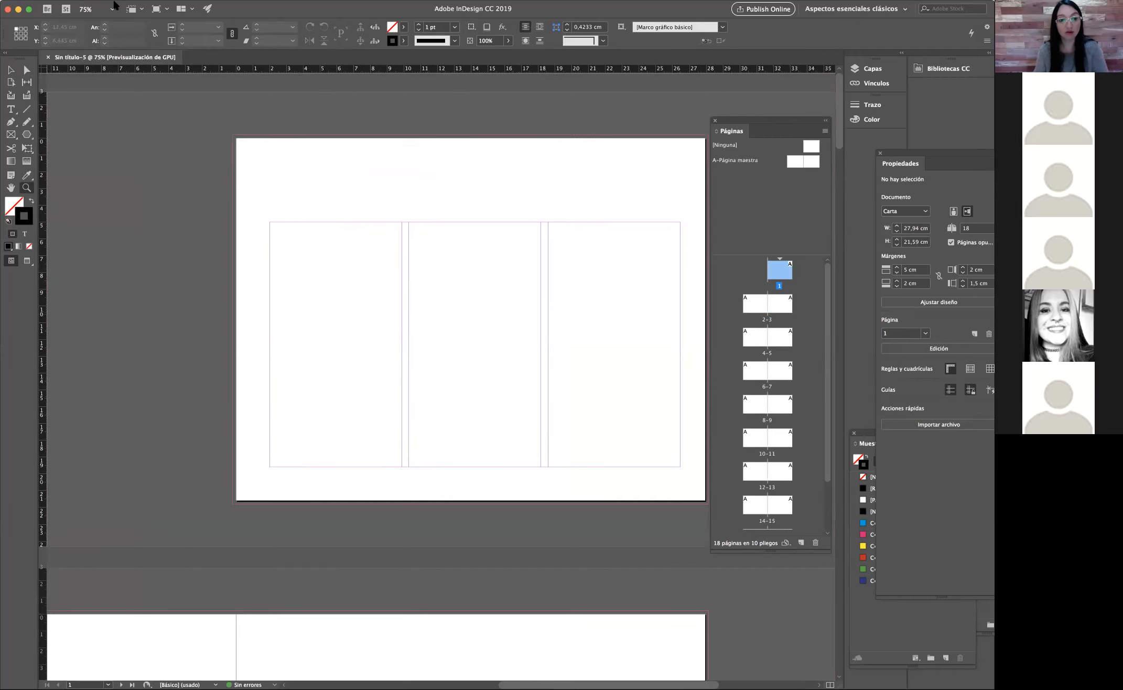
left_click(408, 190, "alt")
left_click(11, 70)
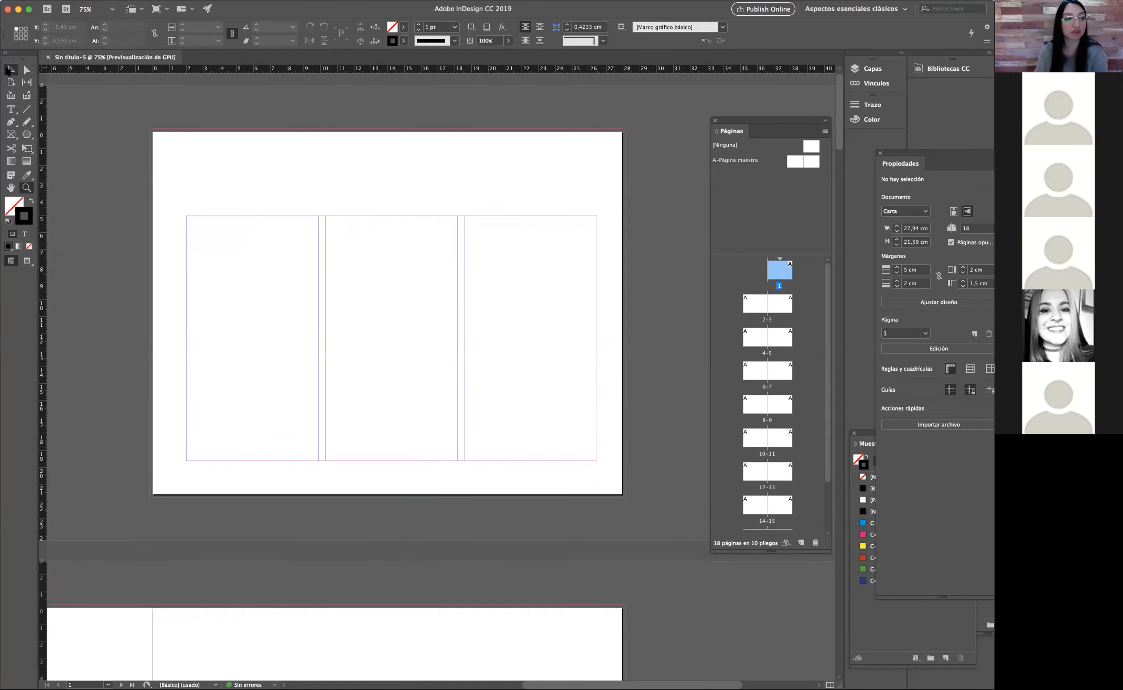
Step: Set the number of columns on page 1 to 5 in its margins and columns settings
left_click(120, 1)
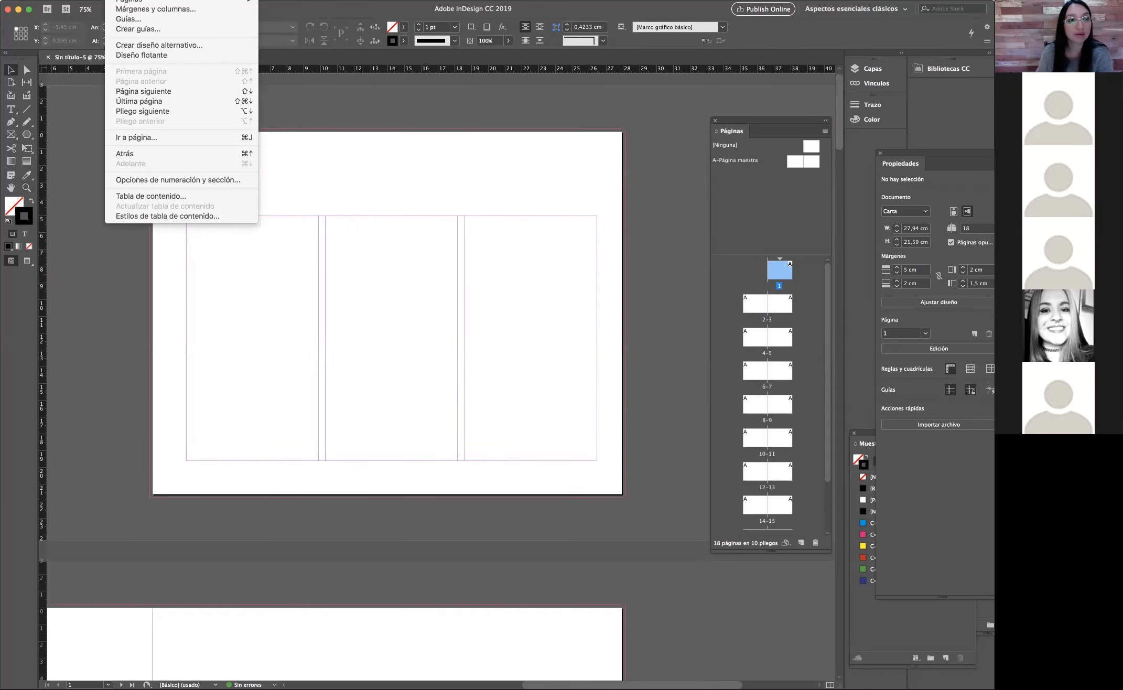
left_click(126, 9)
left_click_drag(433, 289, 465, 366)
left_click(473, 456)
left_click(473, 456)
left_click(473, 456)
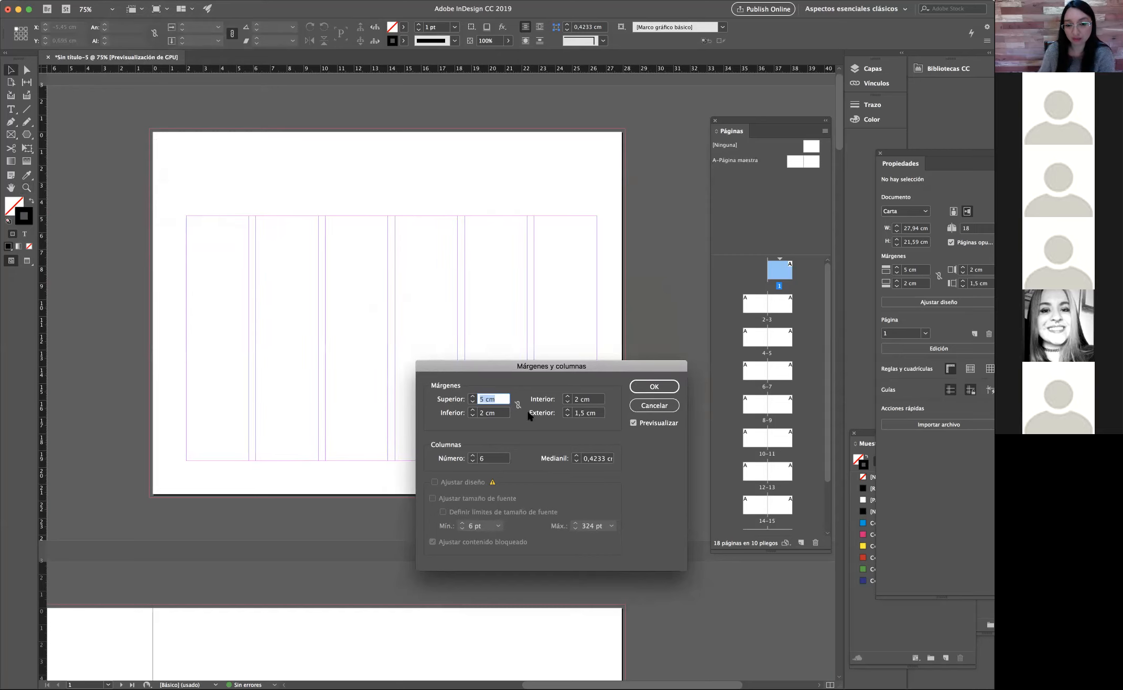
left_click(473, 462)
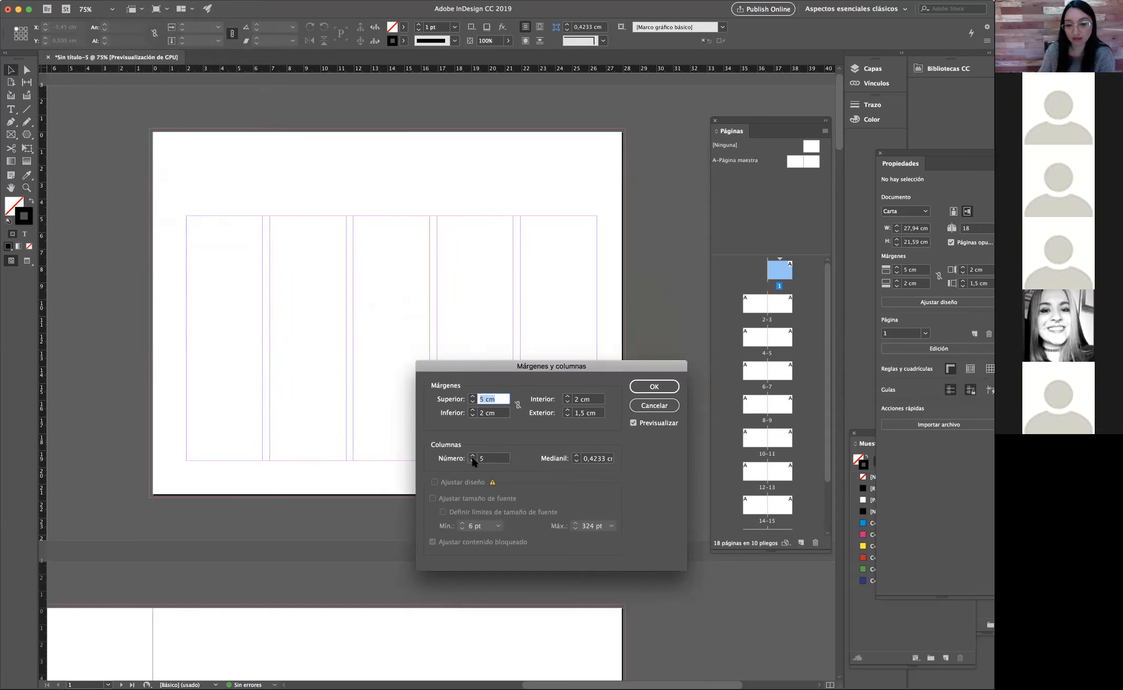
left_click(640, 388)
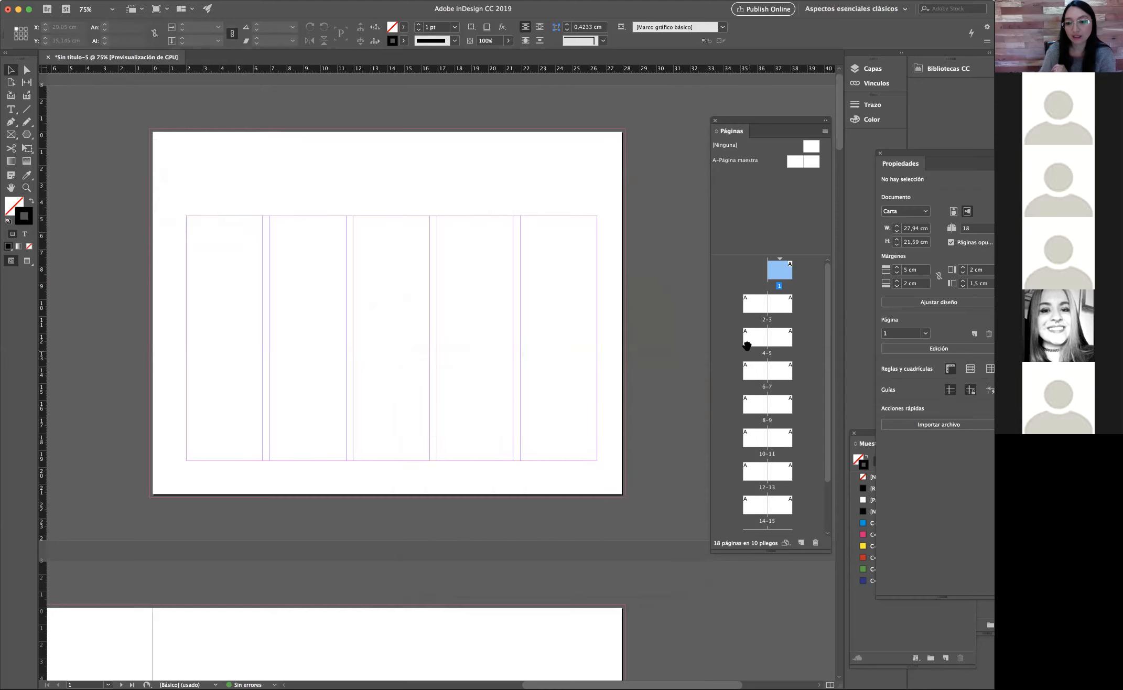
Step: Compare the column layout of page 3 with that of page 1
double_click(772, 305)
double_click(776, 337)
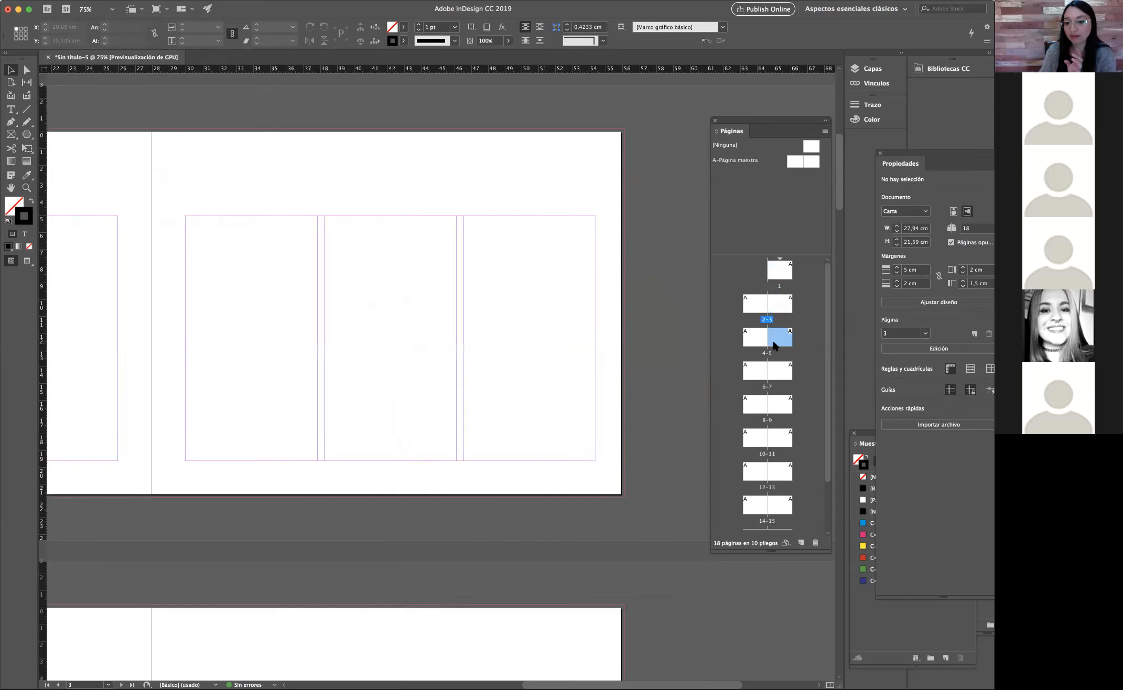
double_click(778, 270)
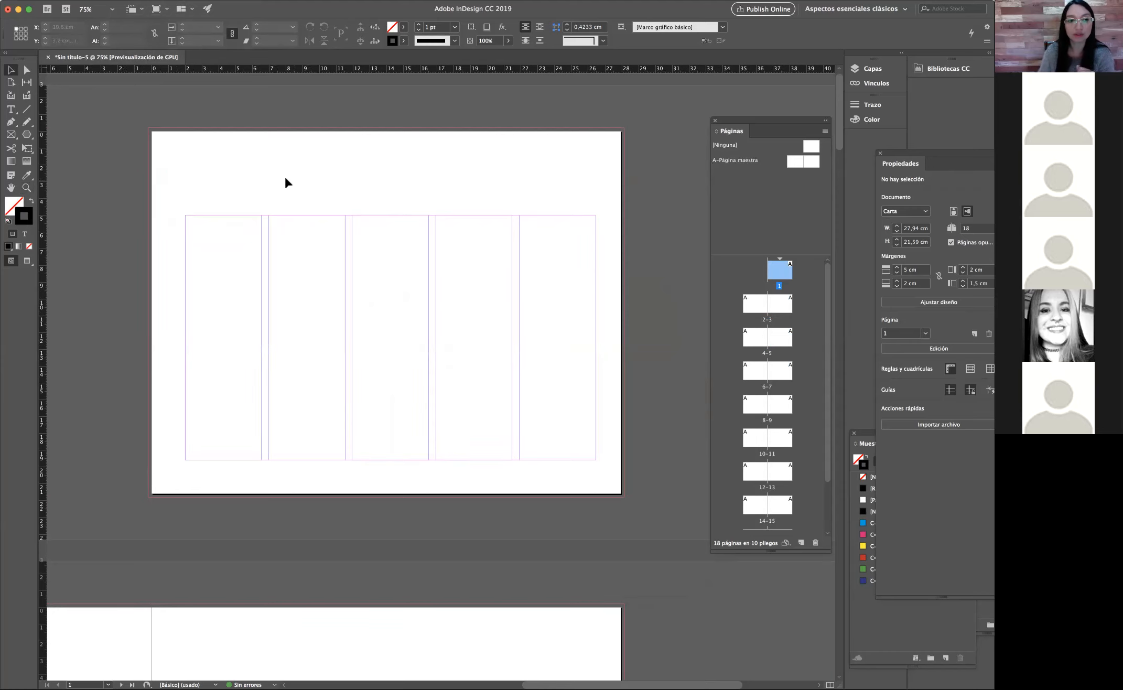
scroll(412, 325, "down", 3)
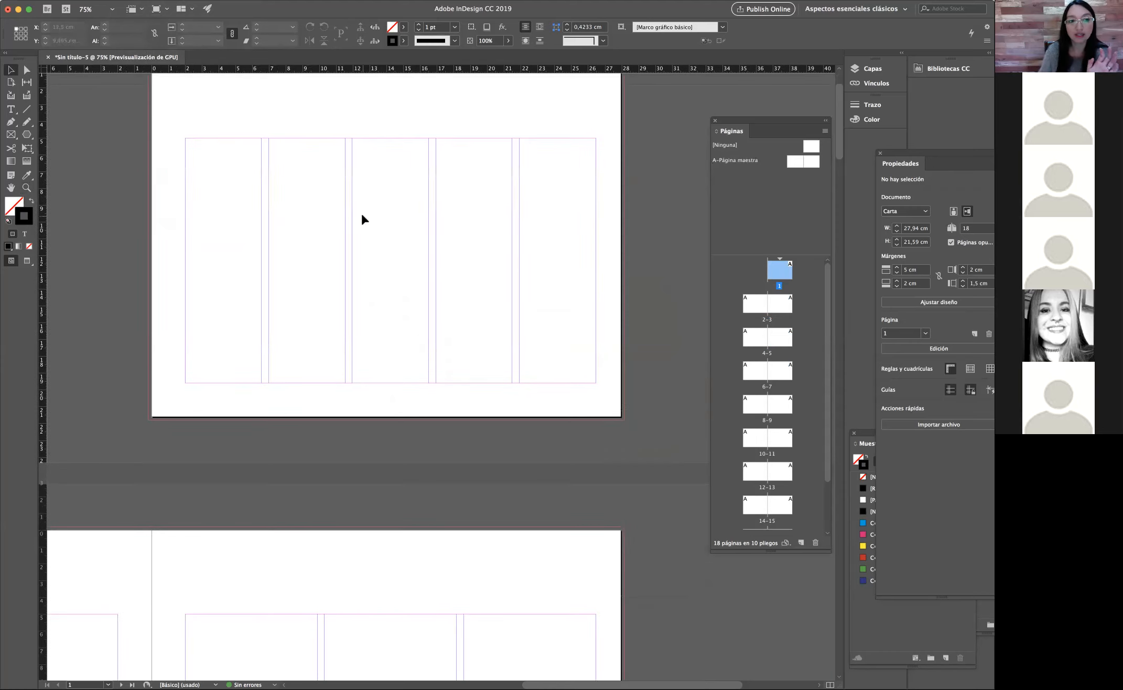
scroll(363, 218, "up", 2)
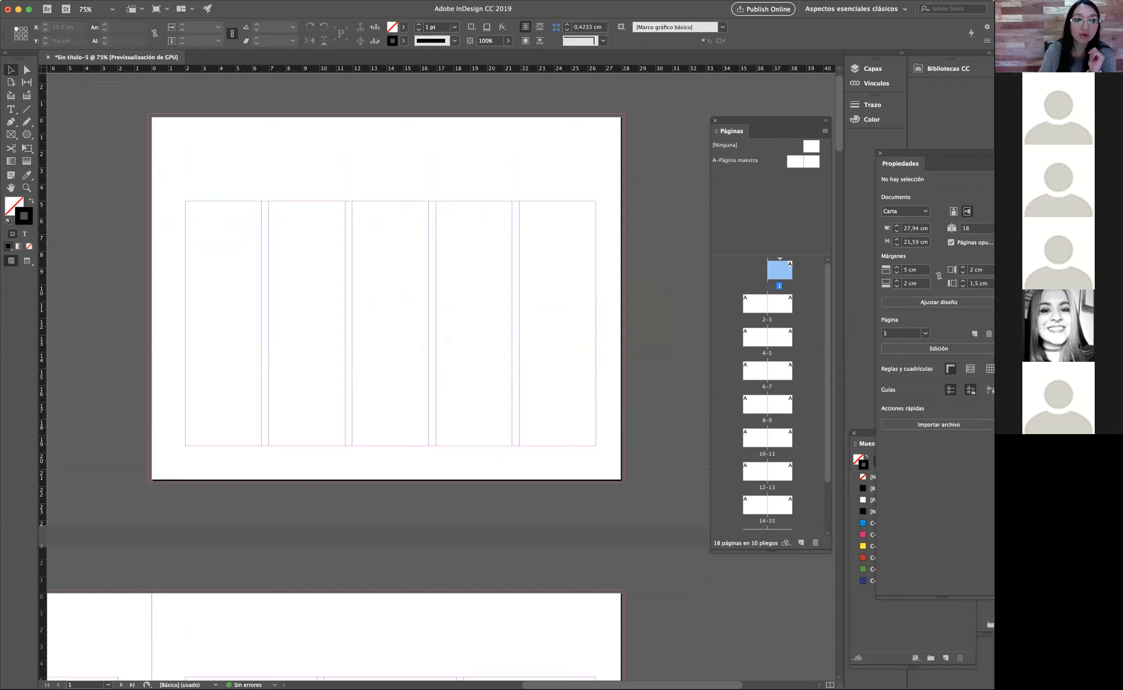
Step: Set the number of columns on page 1 to 1 in its margins and columns settings
left_click(126, 0)
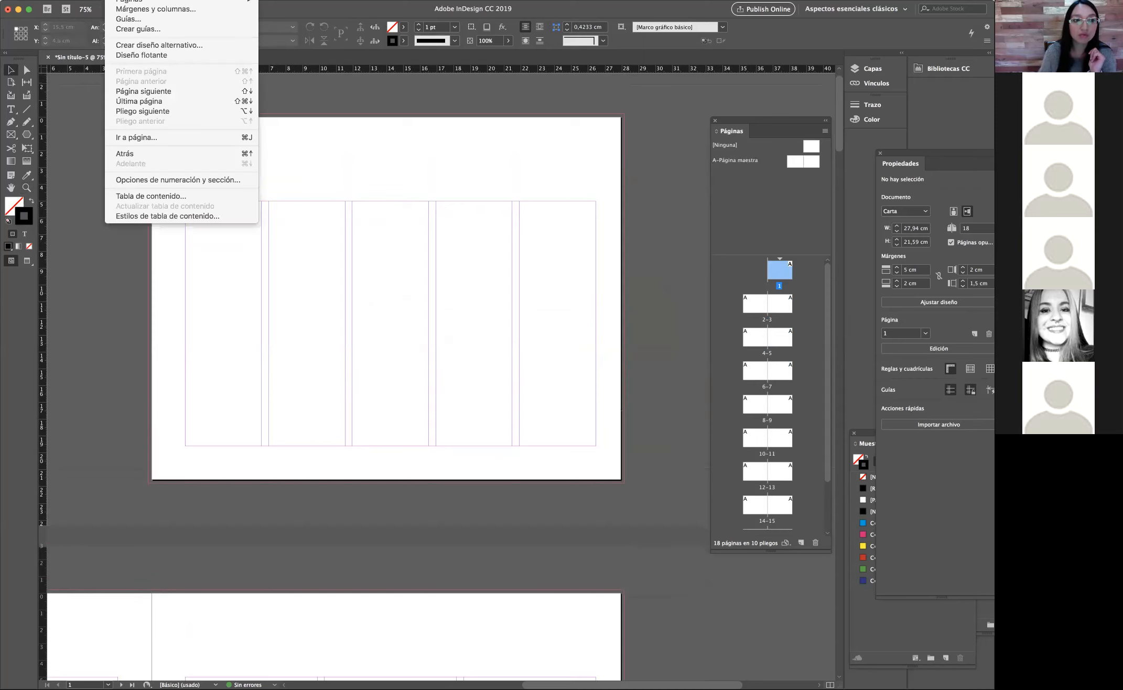
left_click(139, 9)
left_click(472, 461)
left_click(472, 460)
left_click(472, 461)
left_click(473, 461)
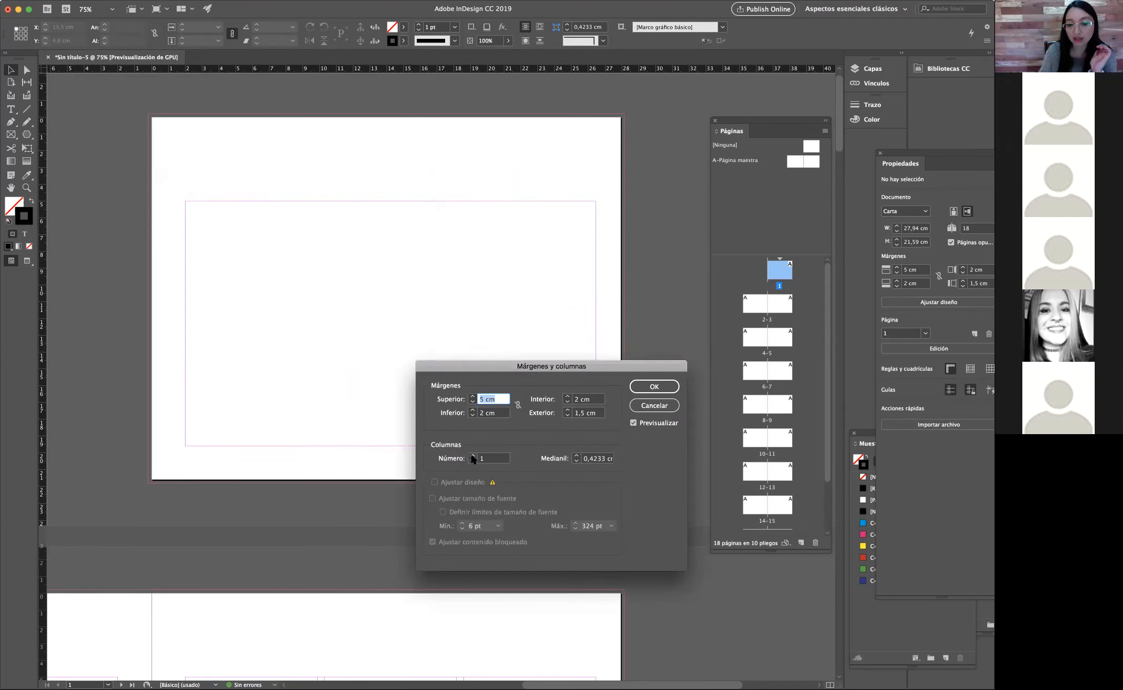
left_click(654, 386)
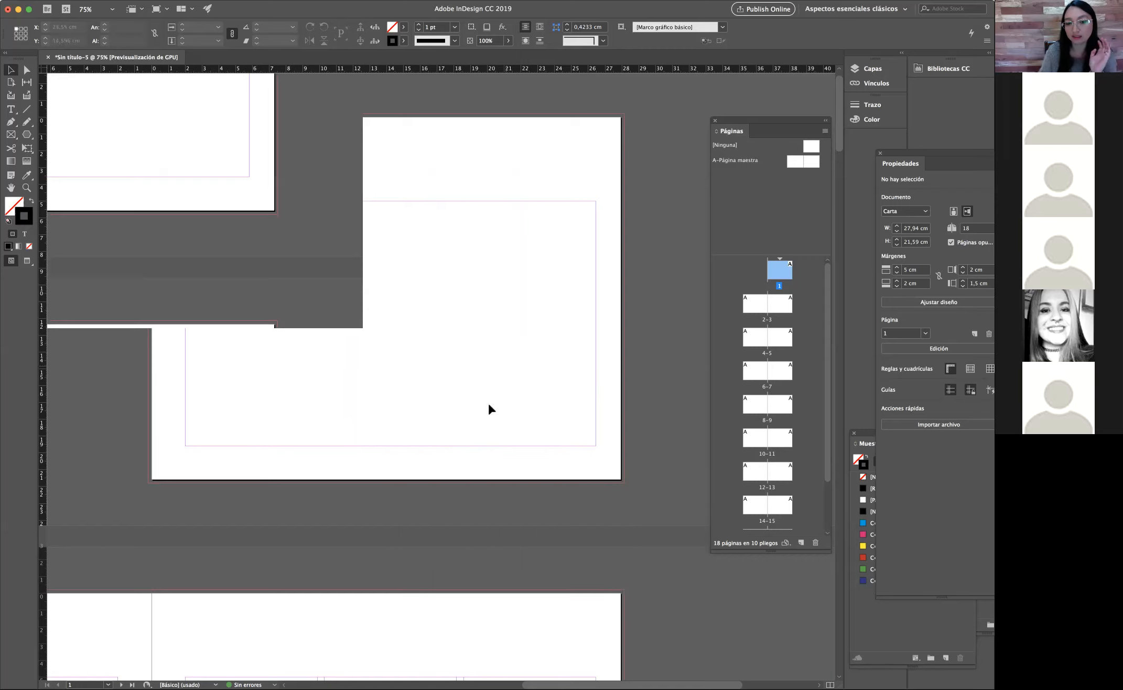
Step: Examine the columns on the spreads that follow and compare them with page 1
scroll(486, 405, "down", 15)
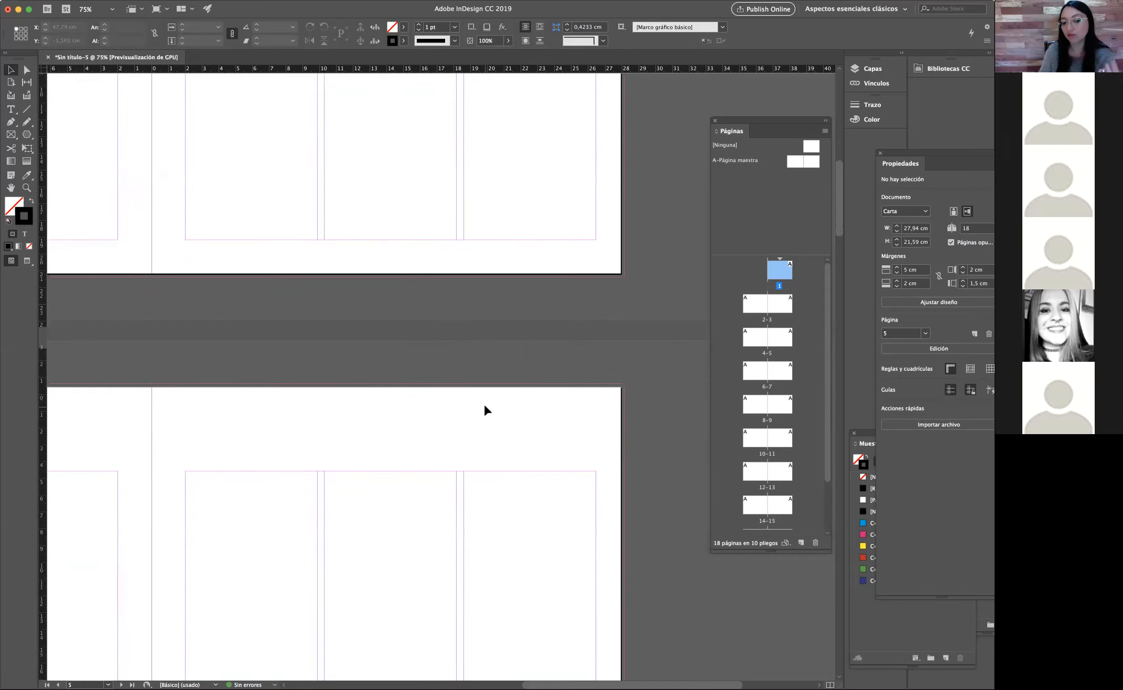
scroll(486, 411, "up", 3)
scroll(486, 411, "up", 12)
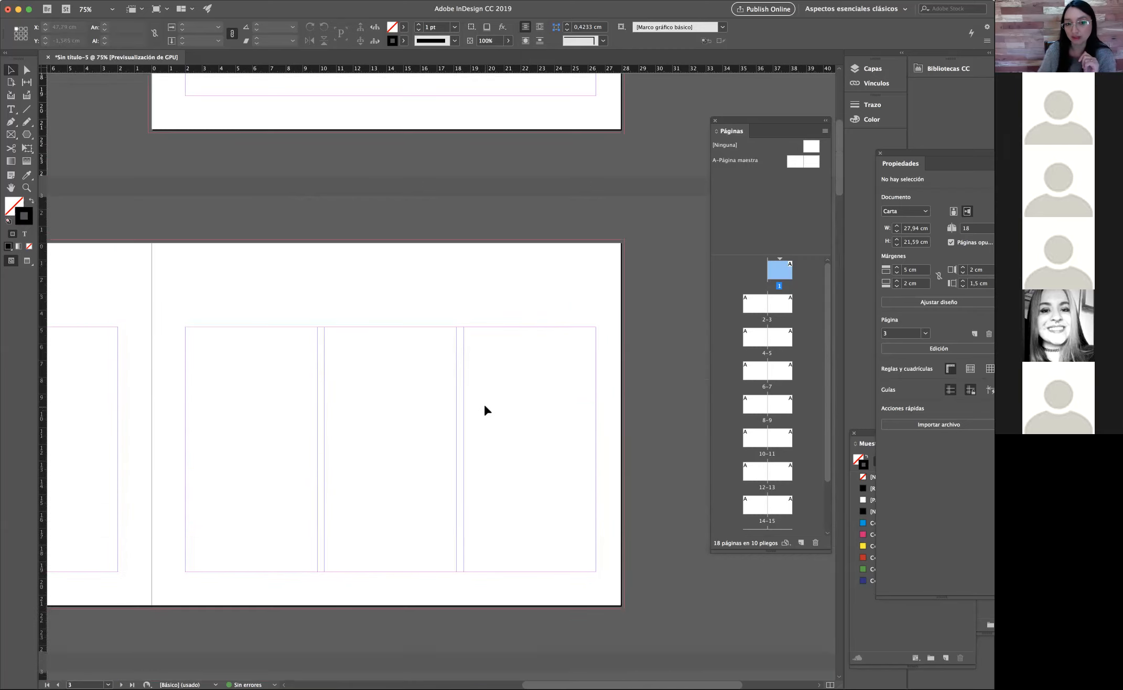
scroll(484, 407, "up", 6)
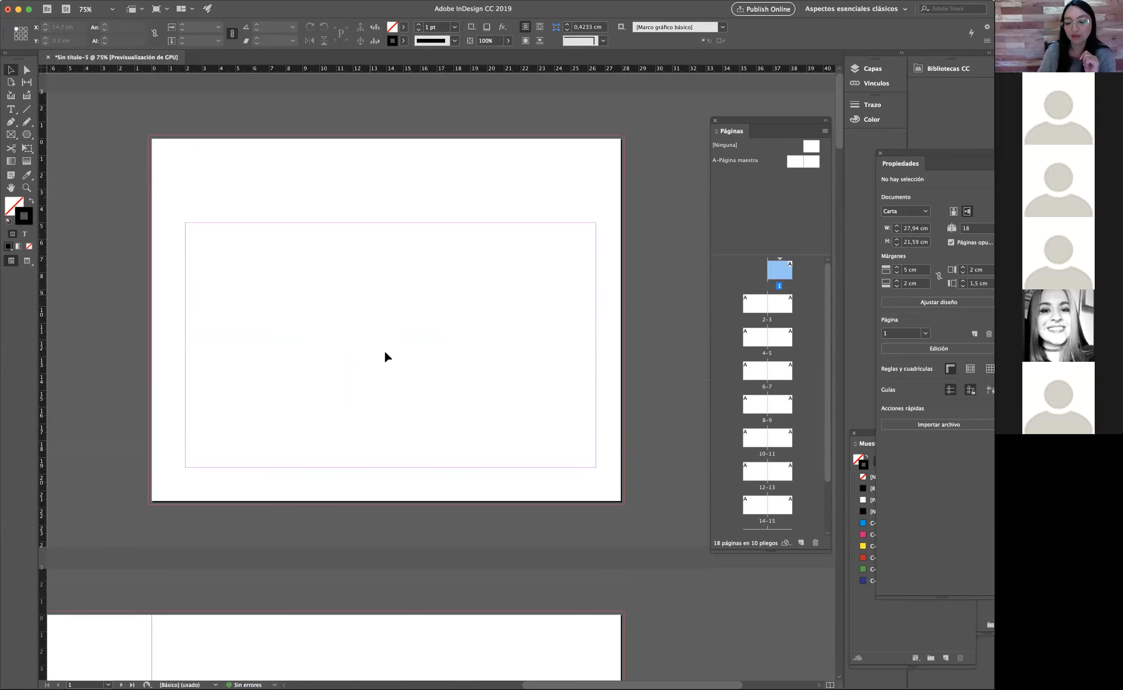
scroll(408, 366, "down", 6)
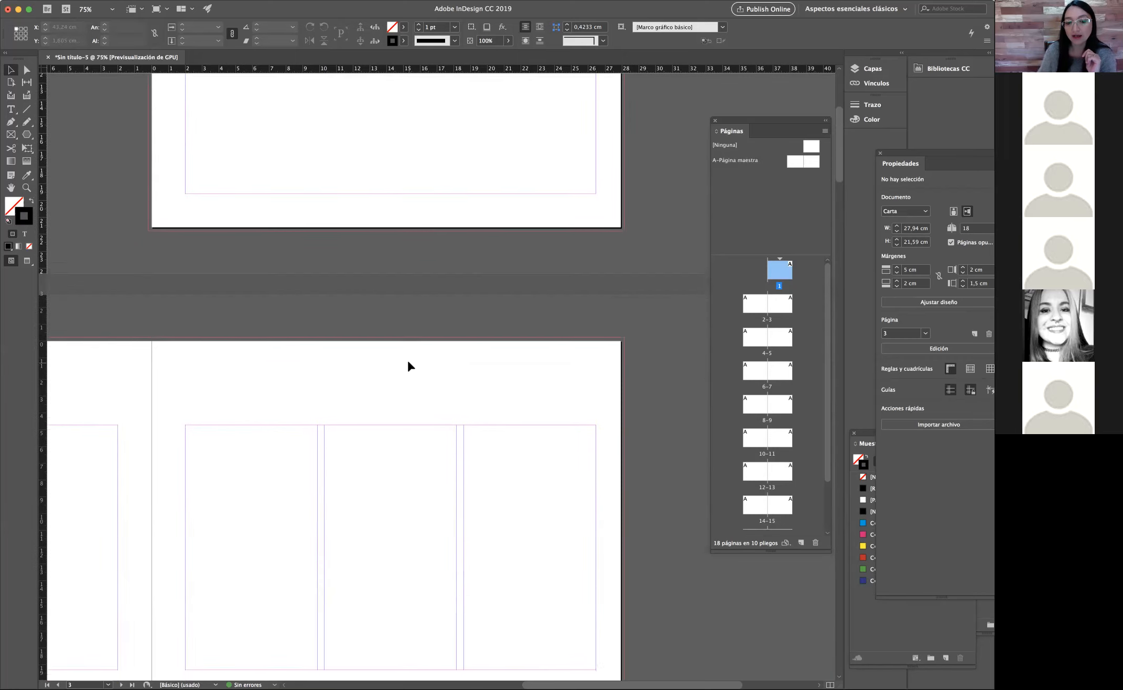
scroll(408, 362, "down", 3)
scroll(421, 332, "up", 7)
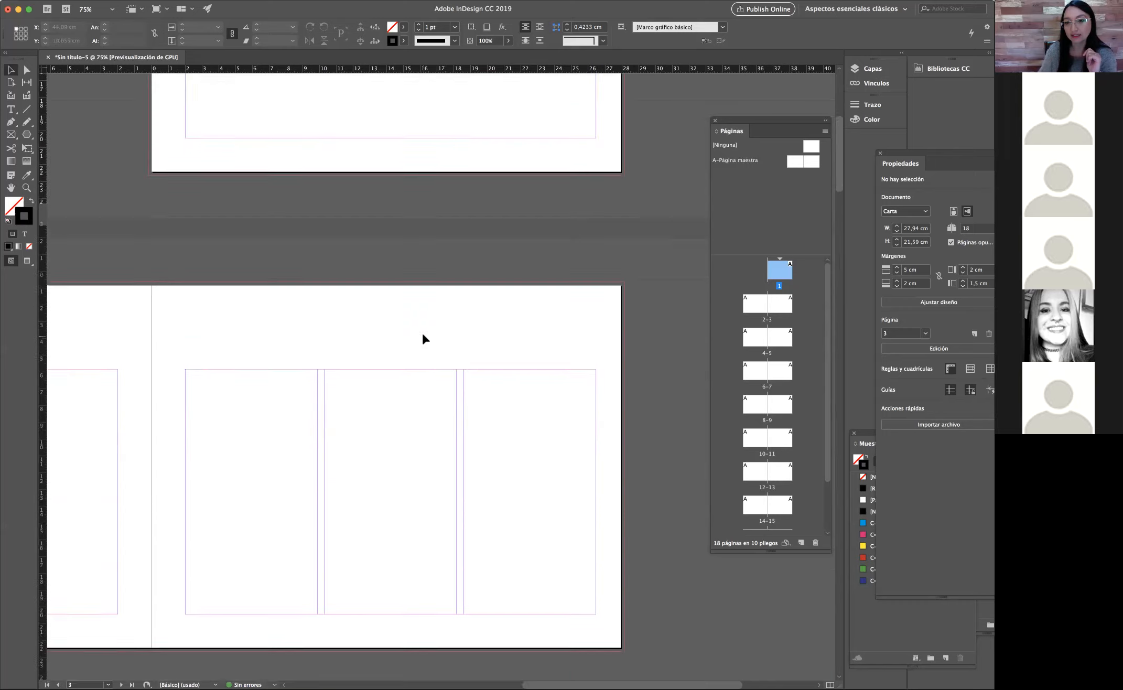
Step: View the A-Página maestra spread, then compare its columns with page 3 and page 1
double_click(807, 166)
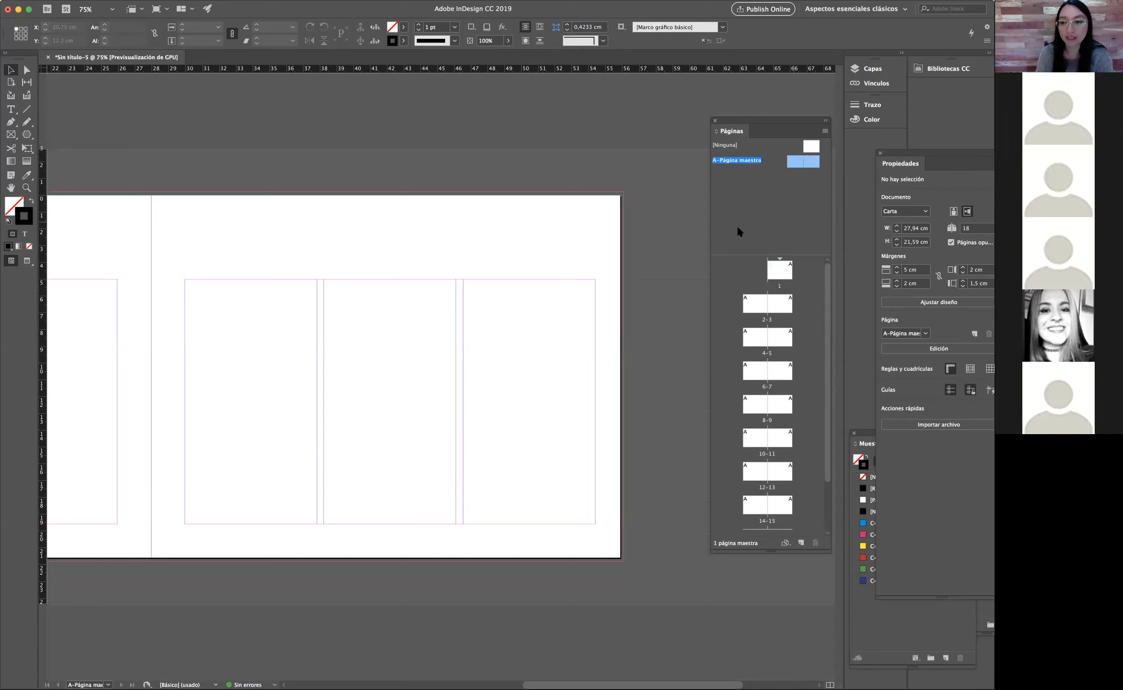
double_click(779, 304)
scroll(442, 246, "up", 10)
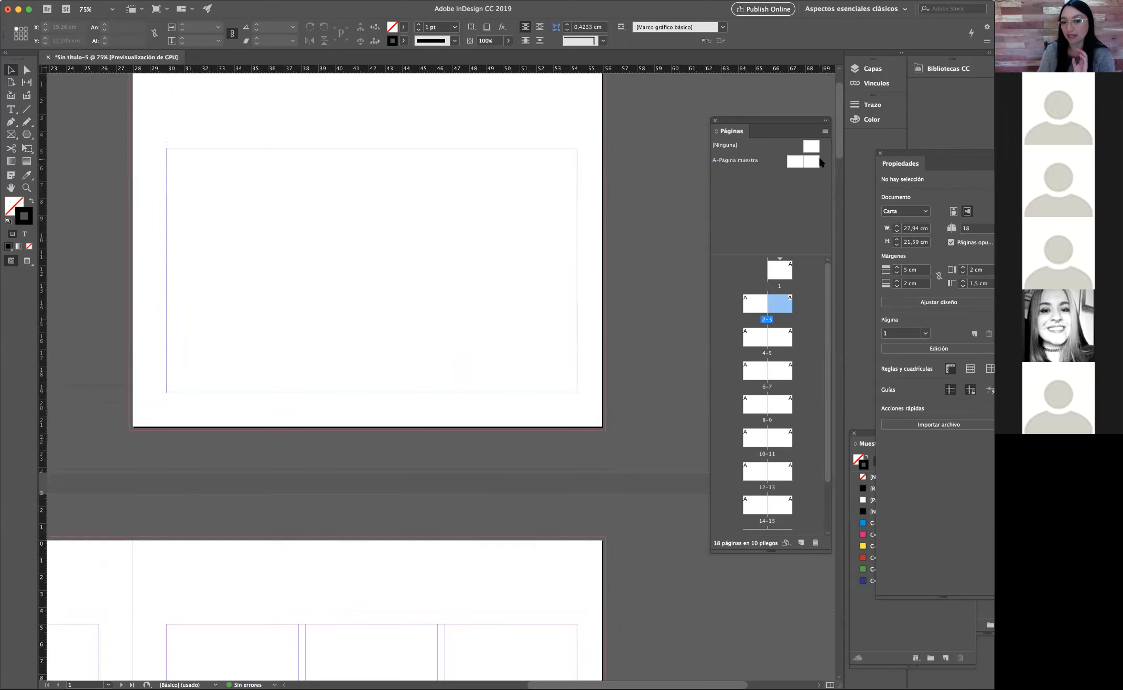
Step: On the right-hand page of A-Página maestra, start creating guides with Previsualización on and set the number of rows to 3
double_click(811, 161)
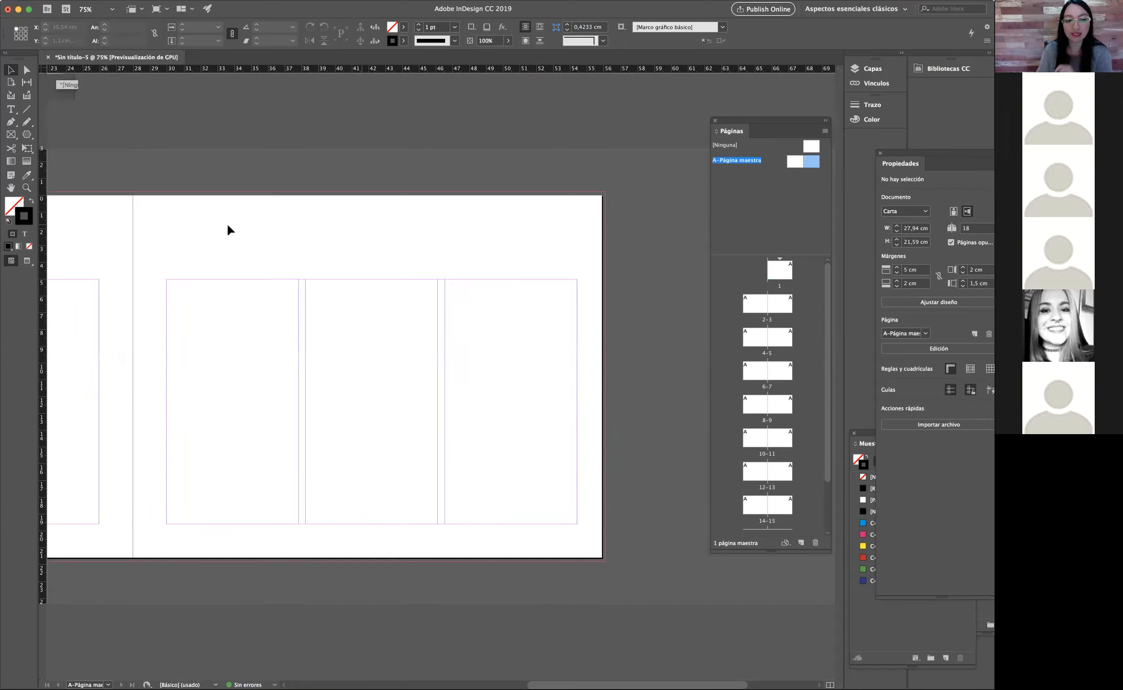
scroll(303, 220, "left", 3)
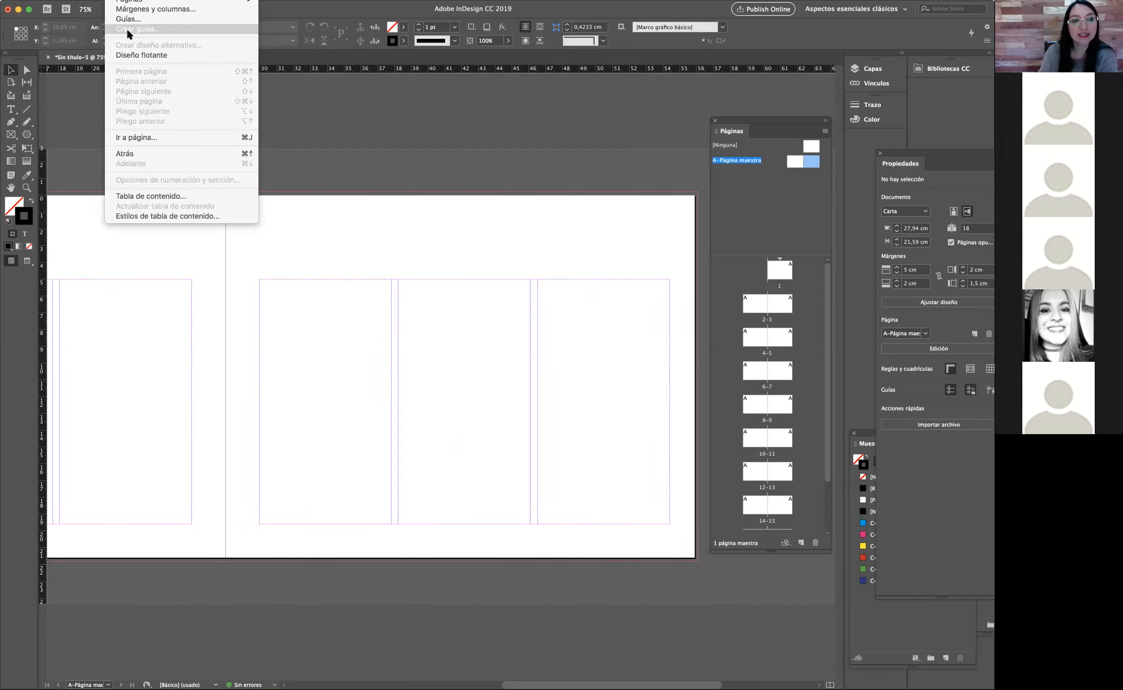
left_click(128, 29)
left_click_drag(664, 330, 395, 109)
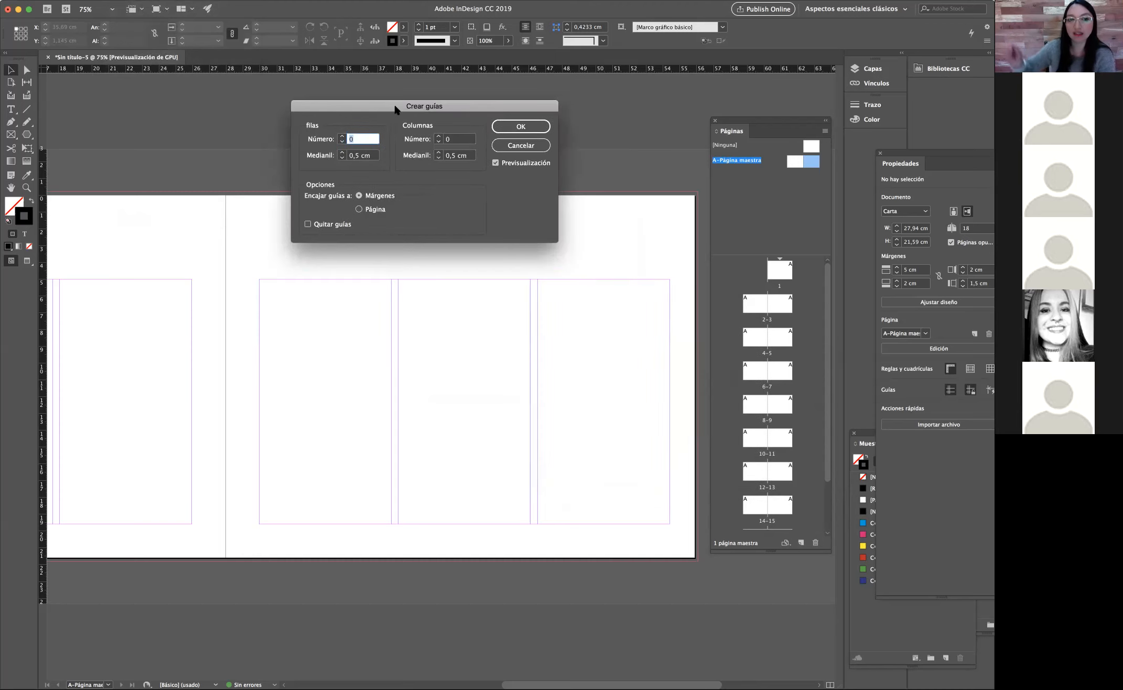
left_click(496, 163)
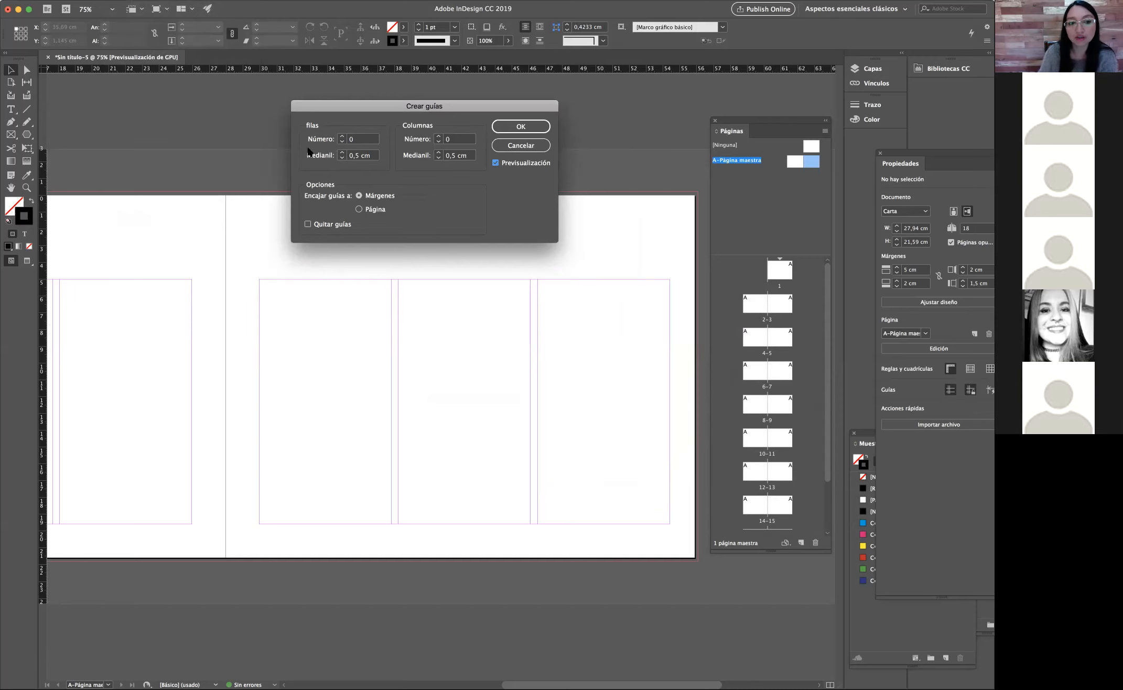
left_click(342, 137)
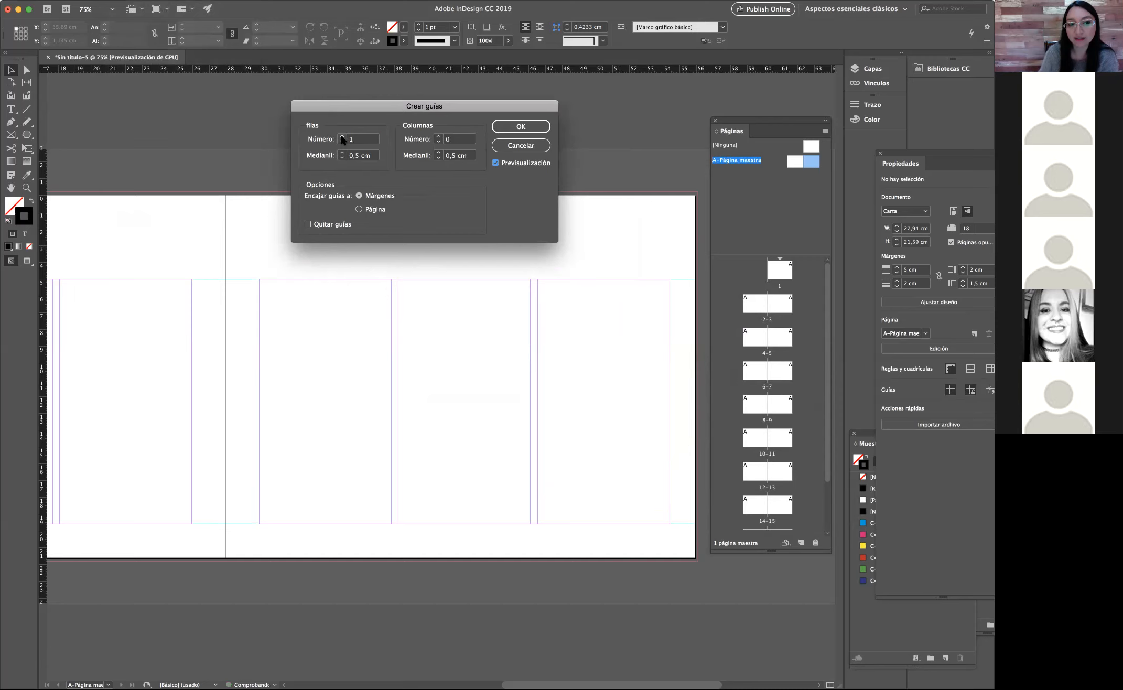
left_click(341, 136)
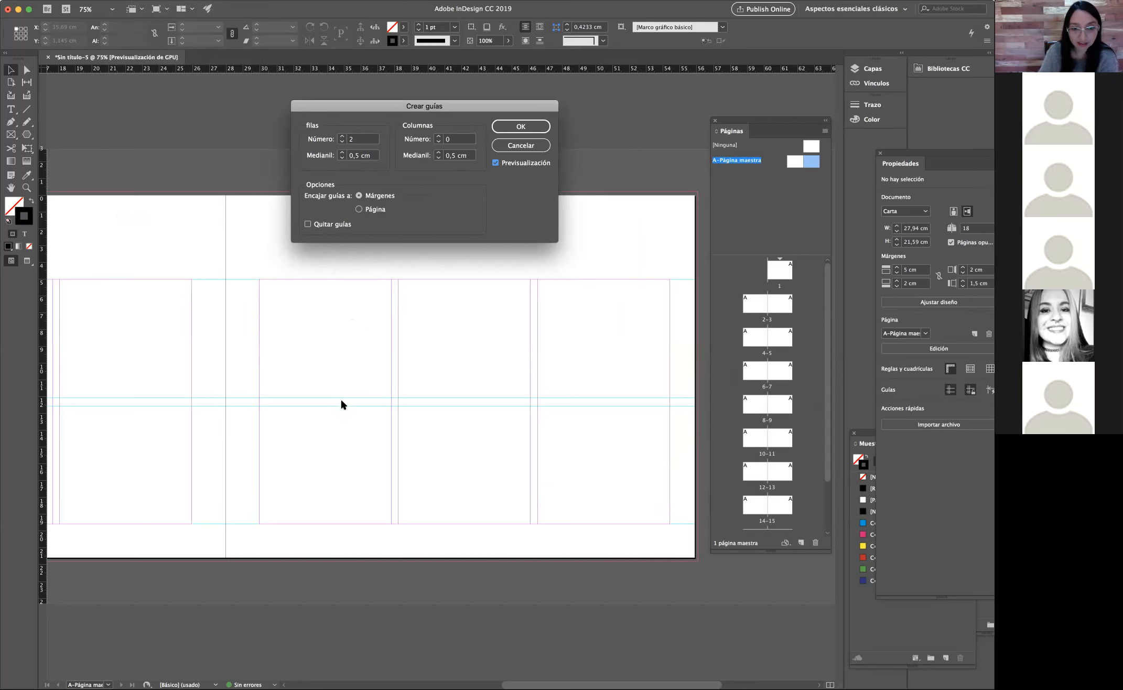
left_click(342, 137)
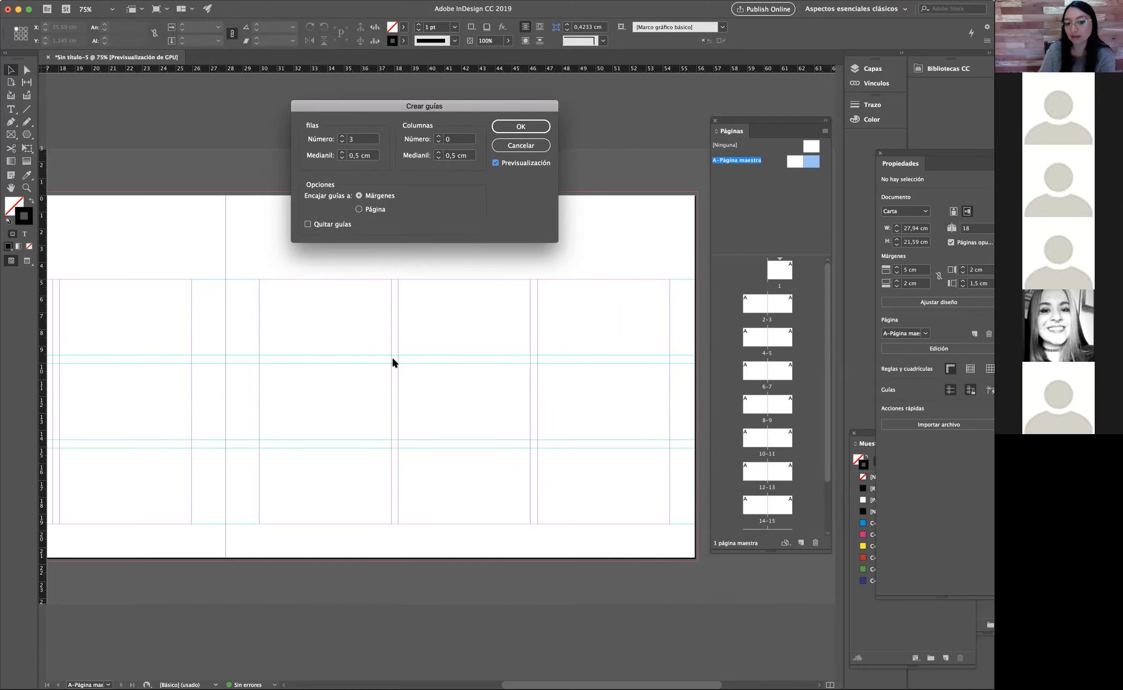
Step: Set the gutter between the guide rows to 0,42 cm
left_click(342, 158)
left_click(354, 155)
triple_click(360, 155)
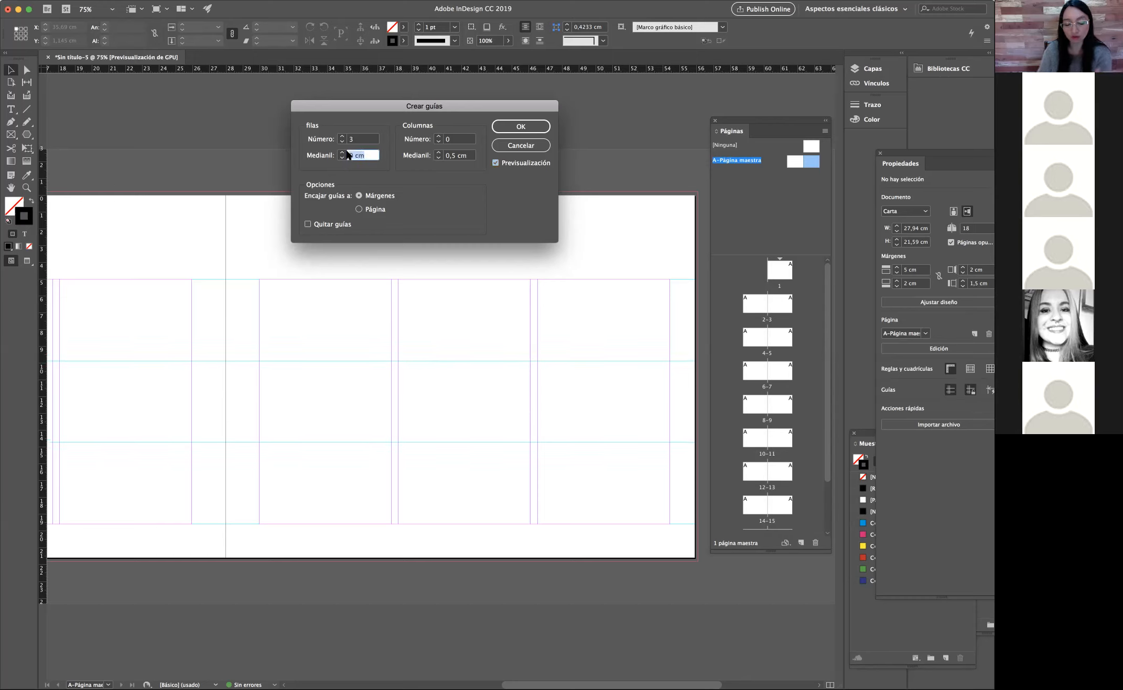
type("4")
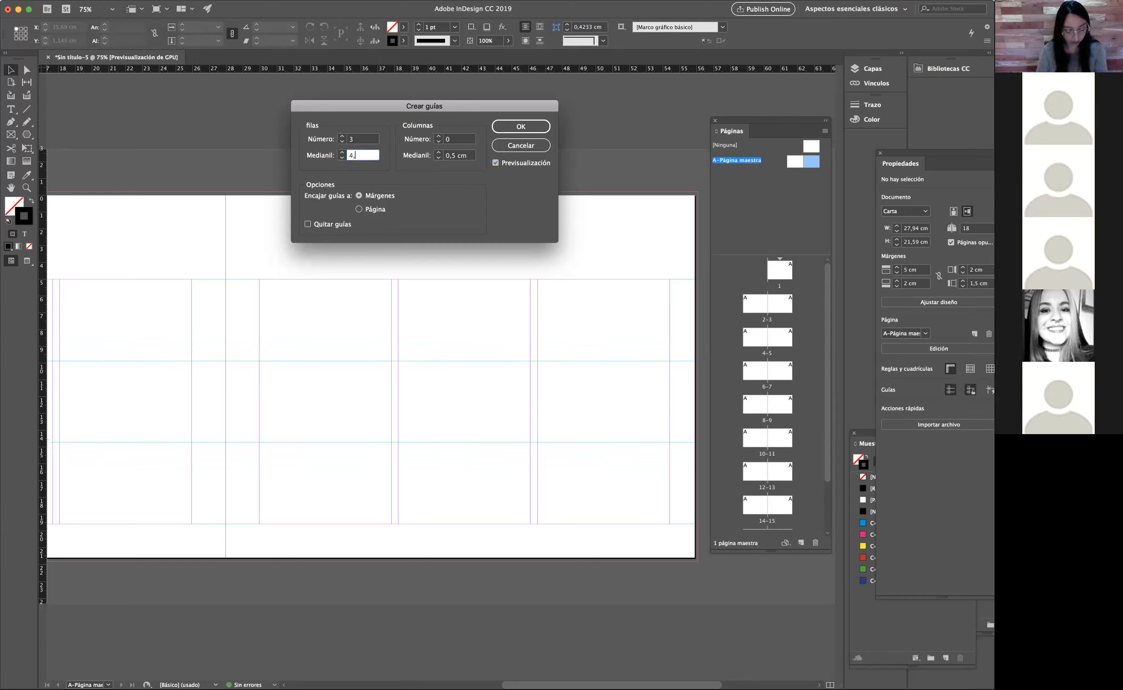
type(",2")
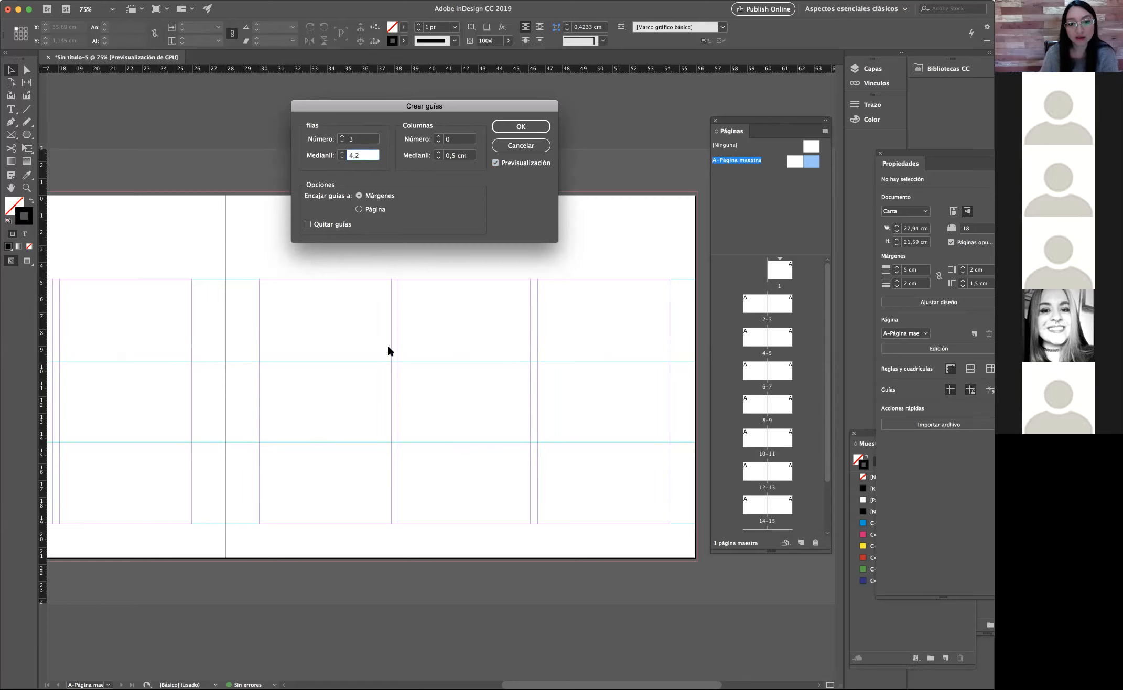
left_click(341, 152)
type("0,42")
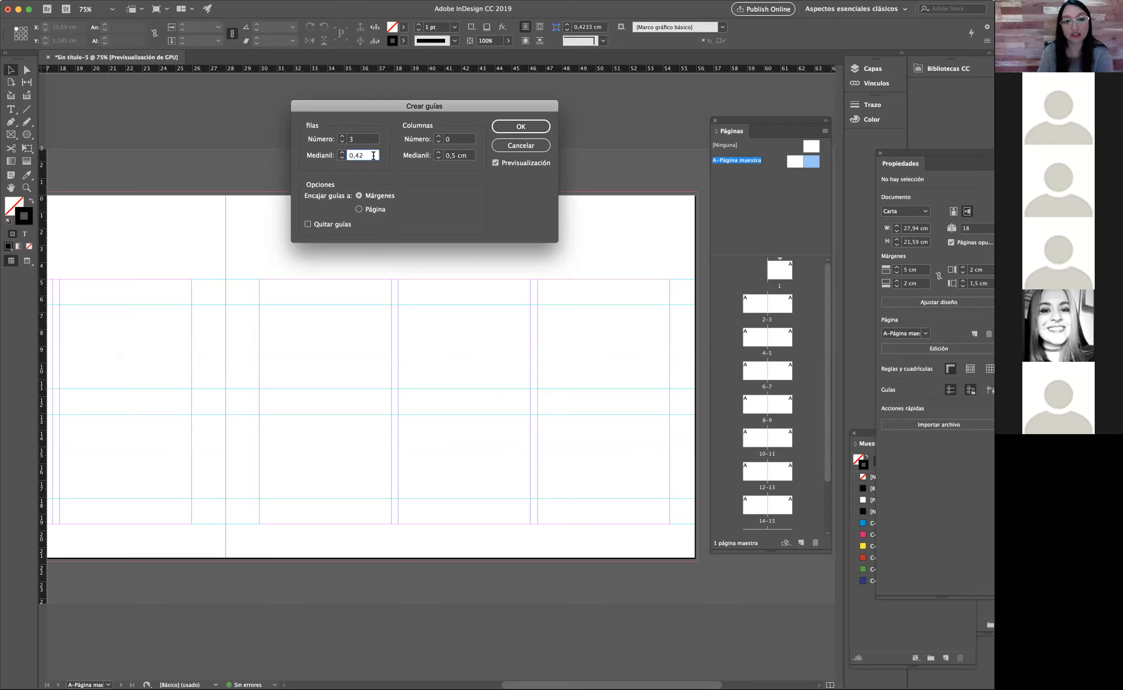
left_click(460, 155)
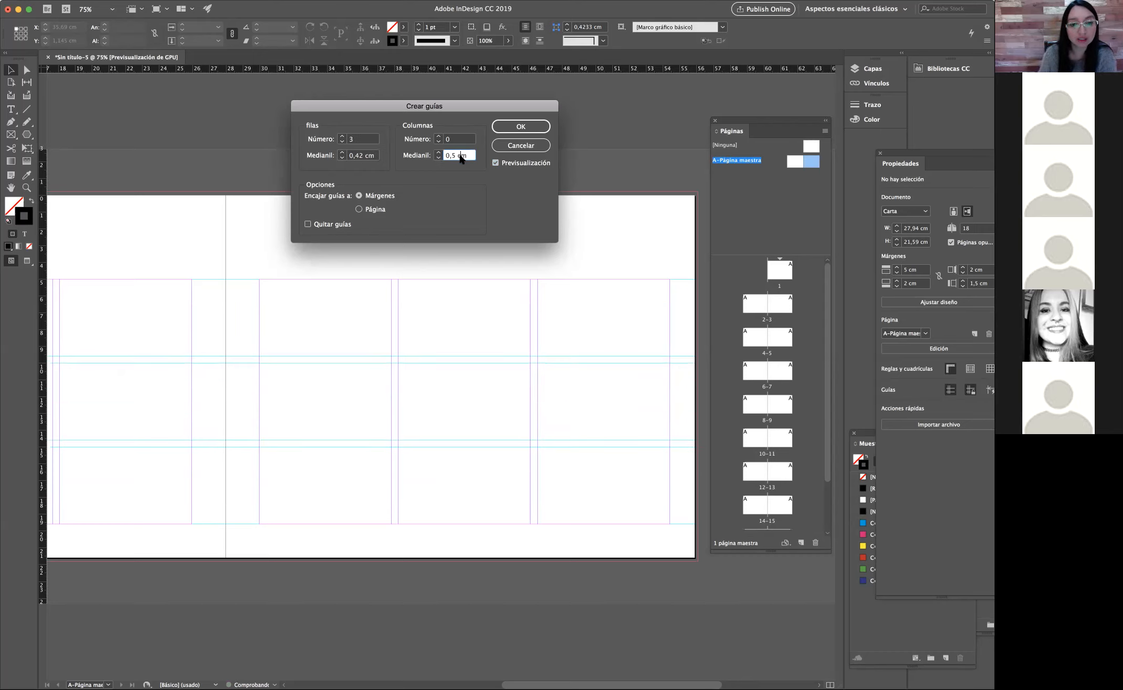
Step: Set the guide rows to 4, compare fitting them to Página and Márgenes, and create the guides fitted to Márgenes
left_click(341, 135)
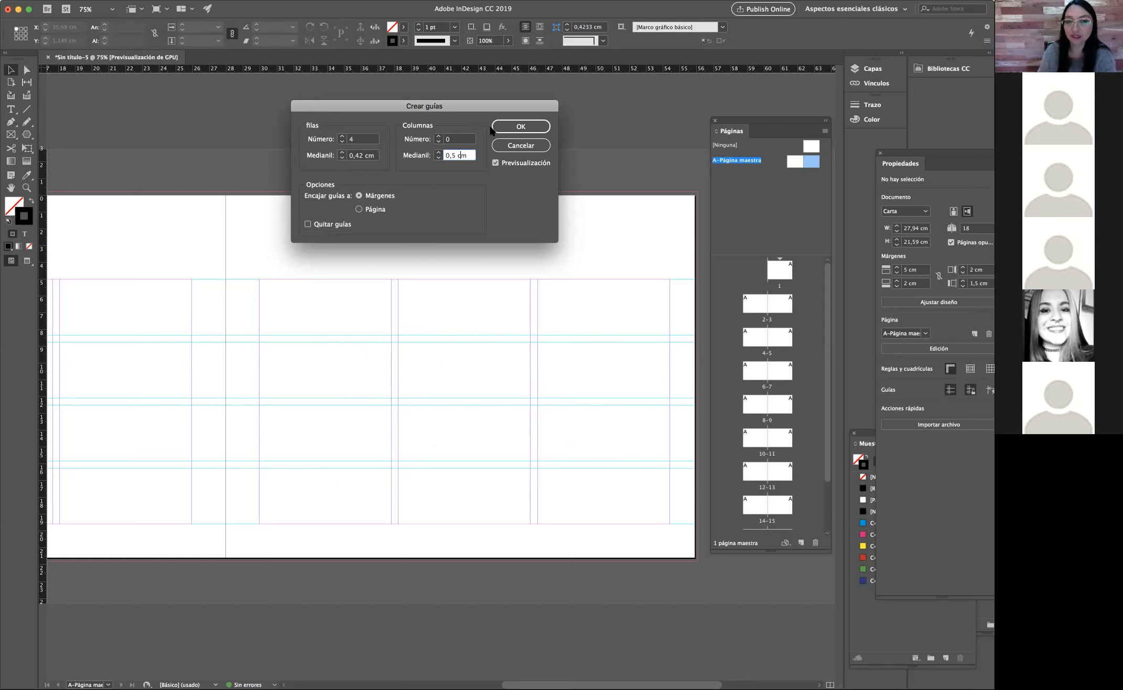
left_click_drag(365, 109, 449, 83)
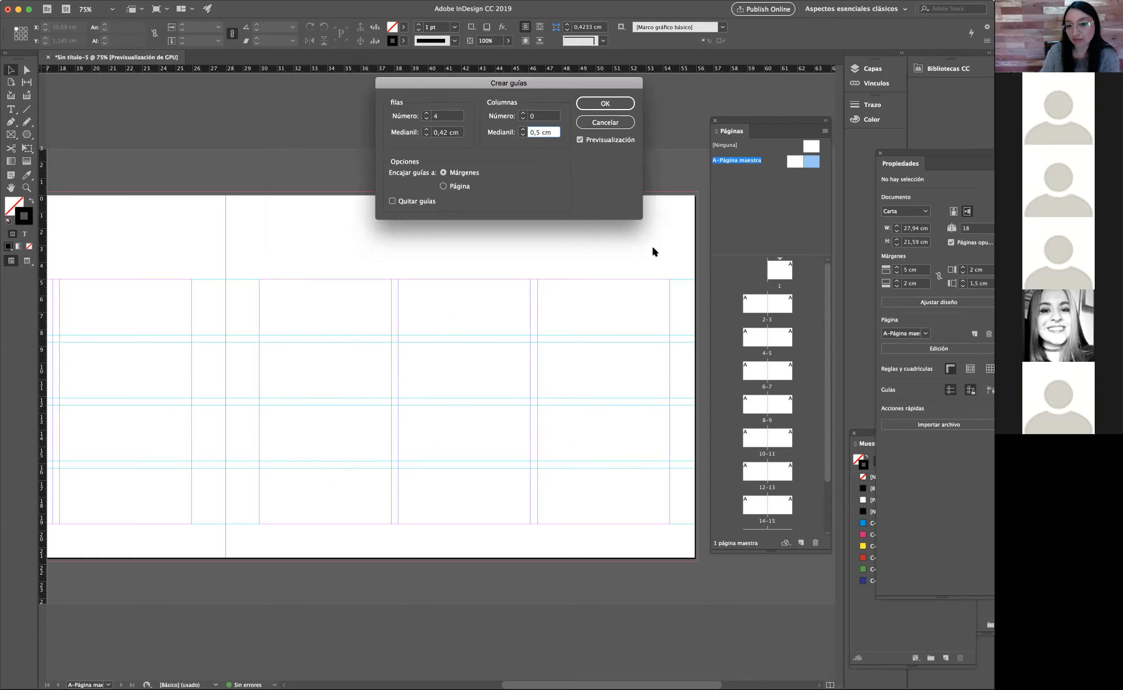
left_click(443, 187)
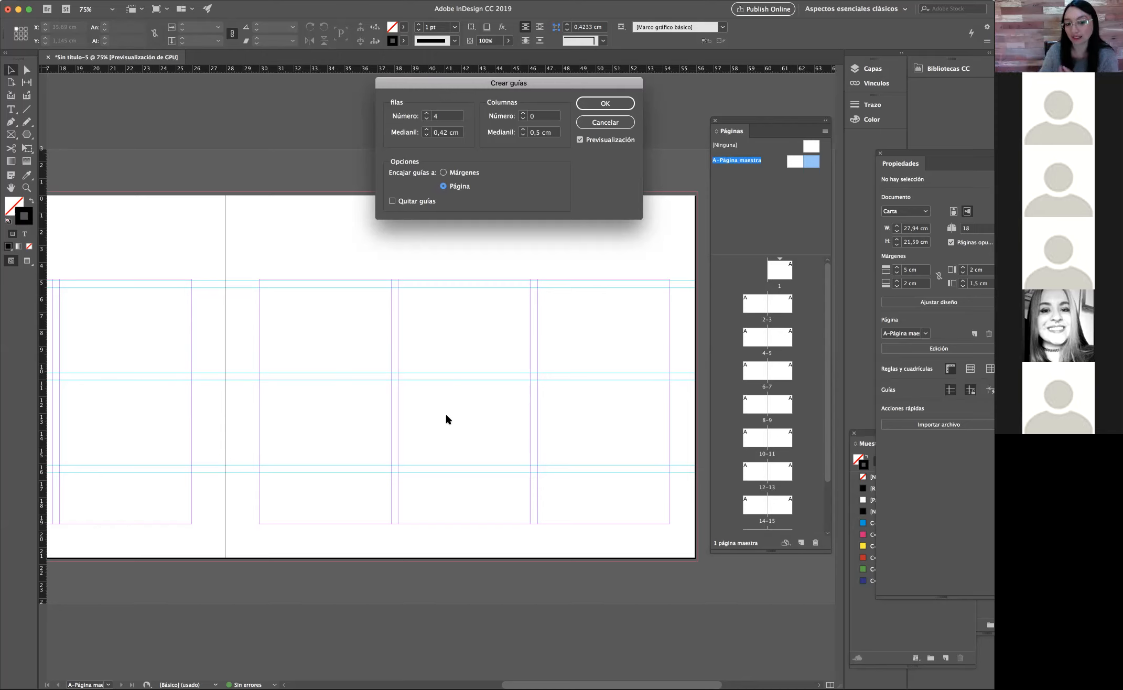
left_click(443, 173)
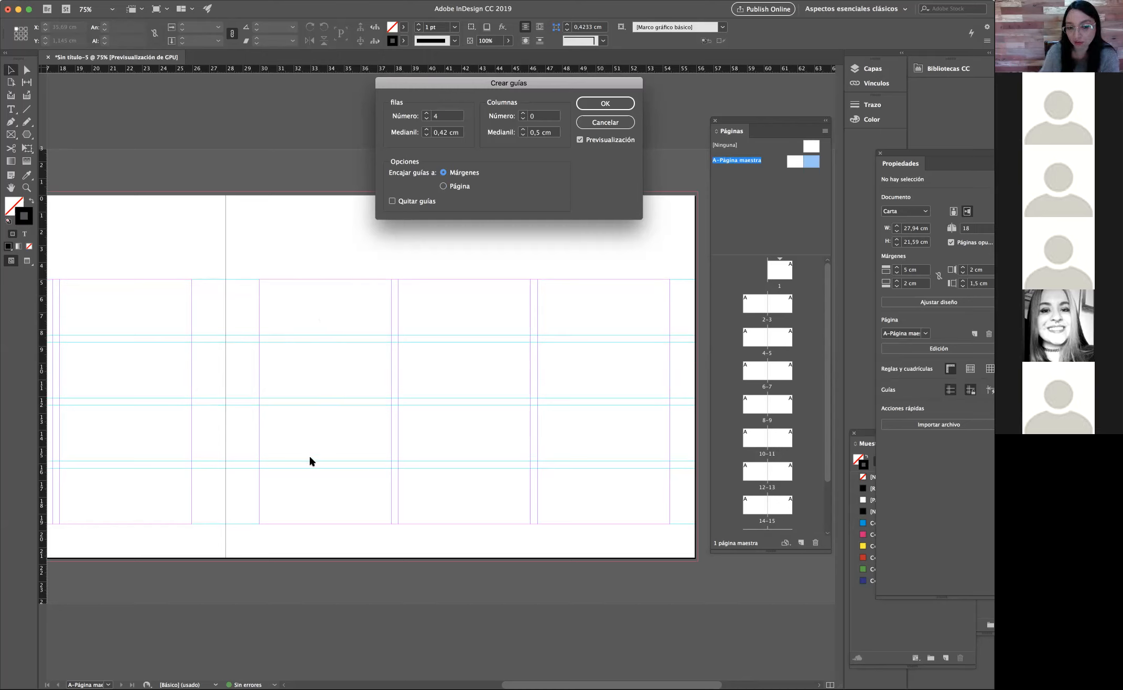
left_click(444, 186)
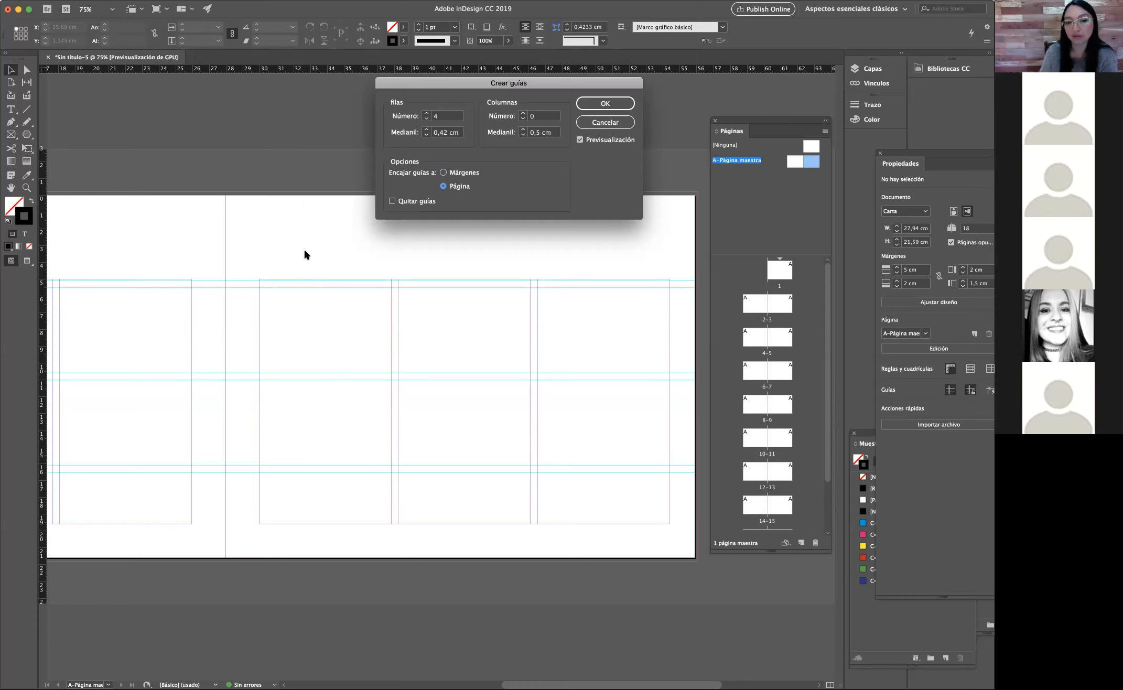
left_click(443, 173)
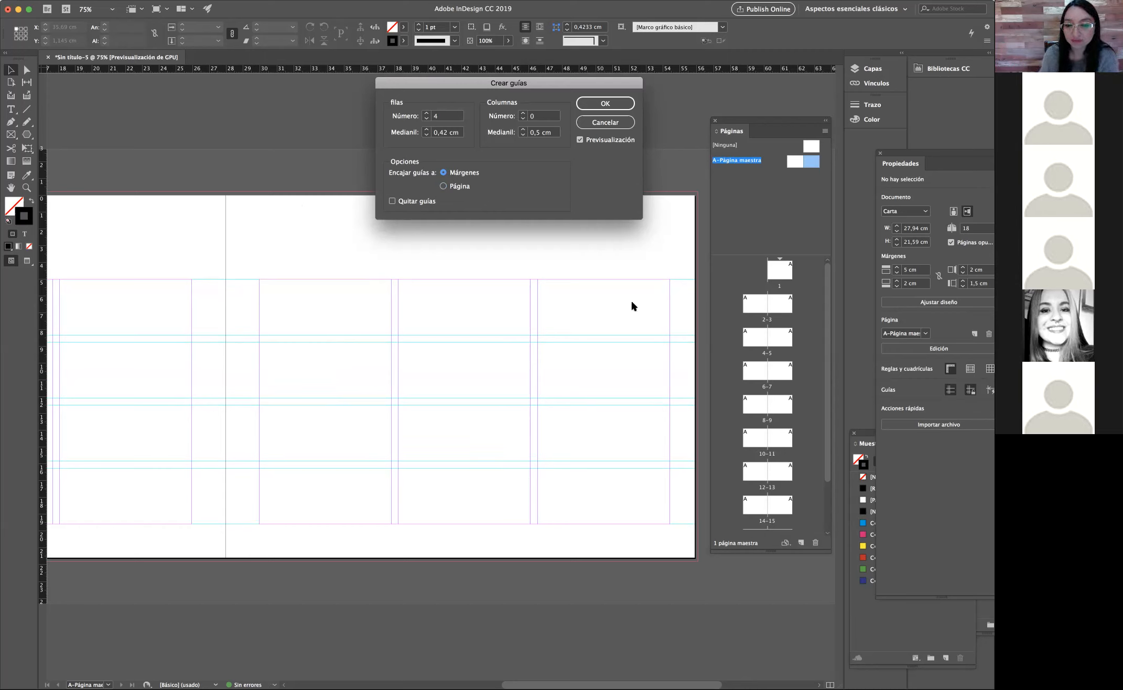
left_click(605, 107)
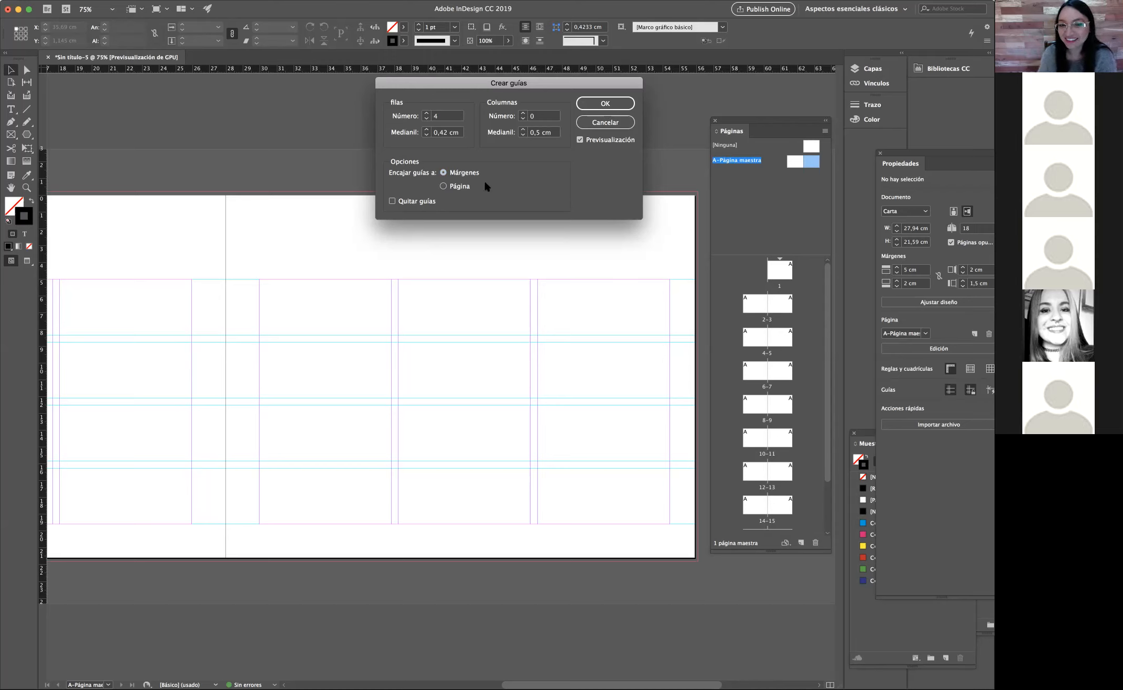
left_click(603, 104)
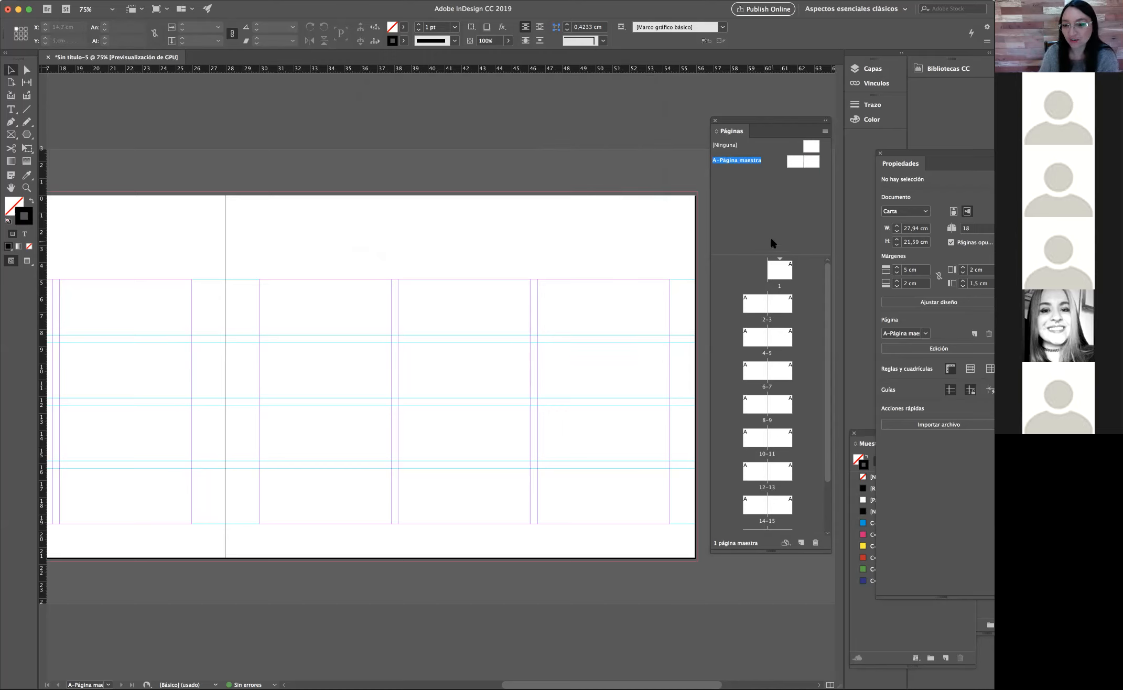
Step: View the whole A-Página maestra spread, then examine the row guides on all document pages from first to last
left_click(26, 187)
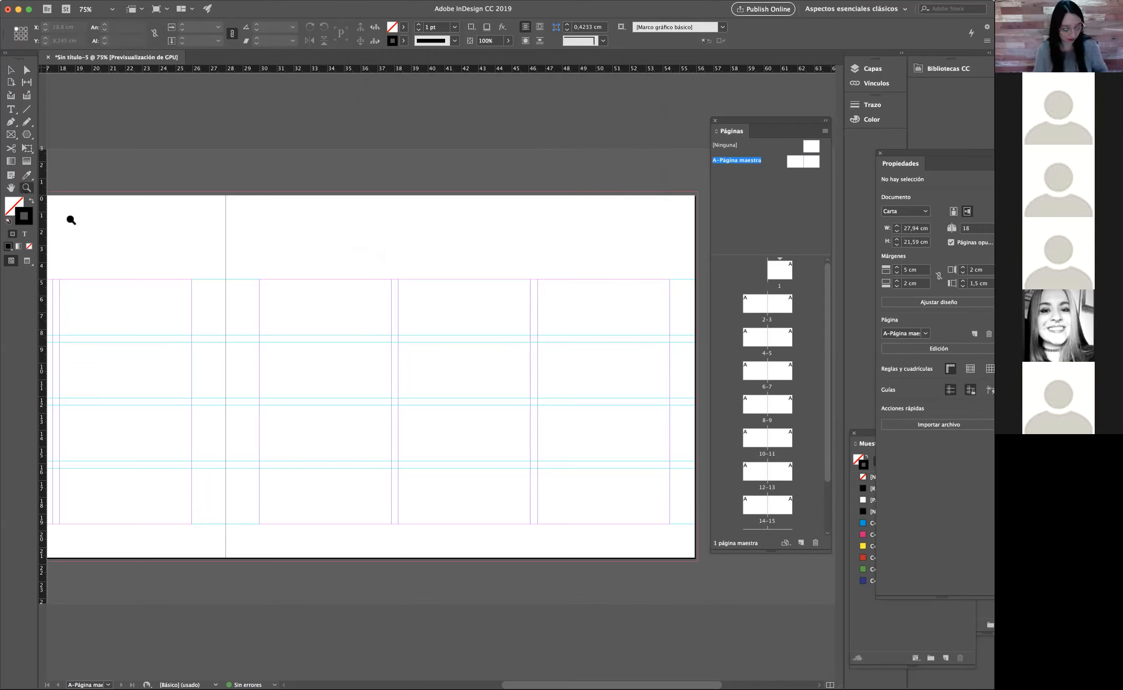
left_click(469, 314, "alt")
left_click(484, 367, "alt")
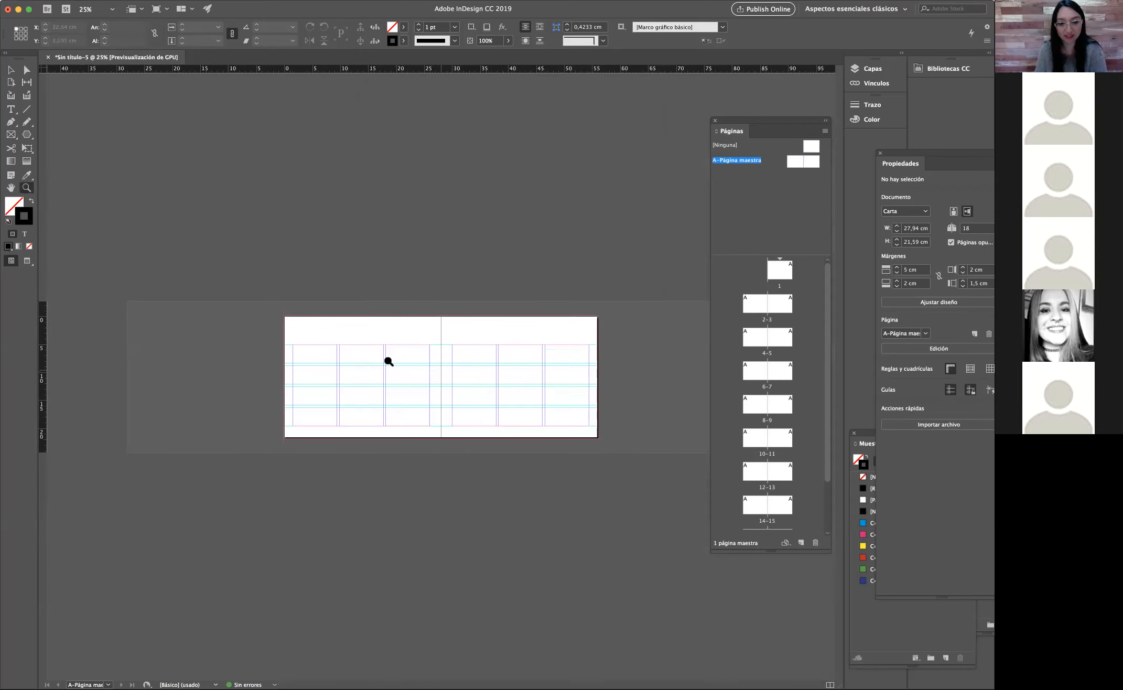
key("v")
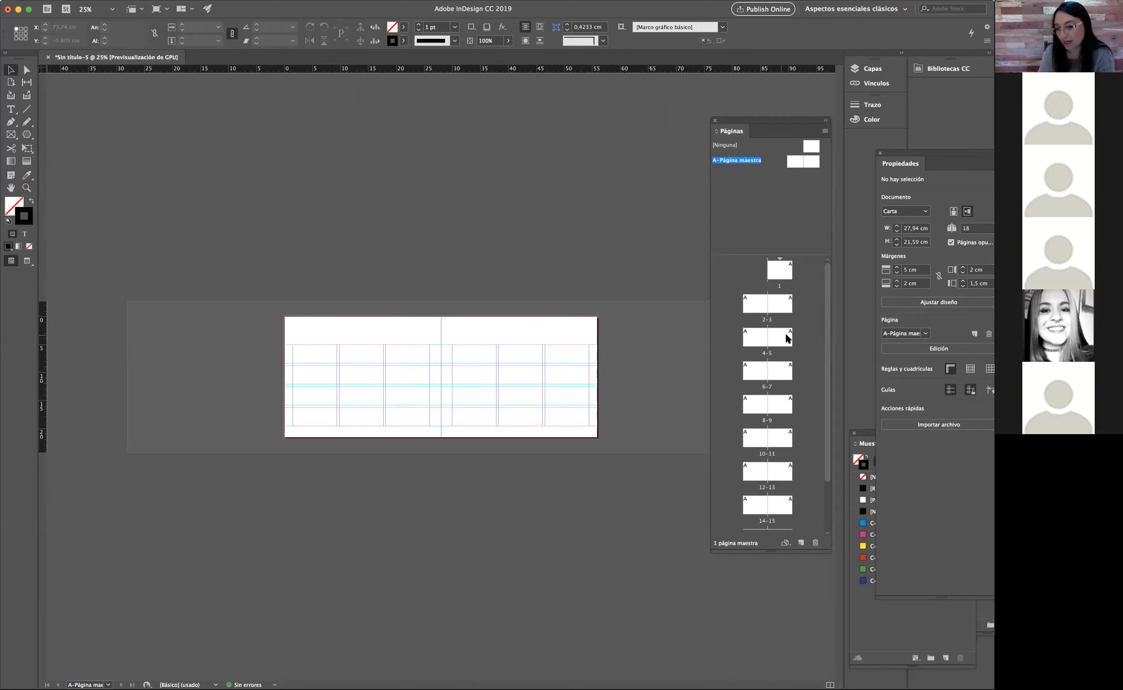
double_click(780, 305)
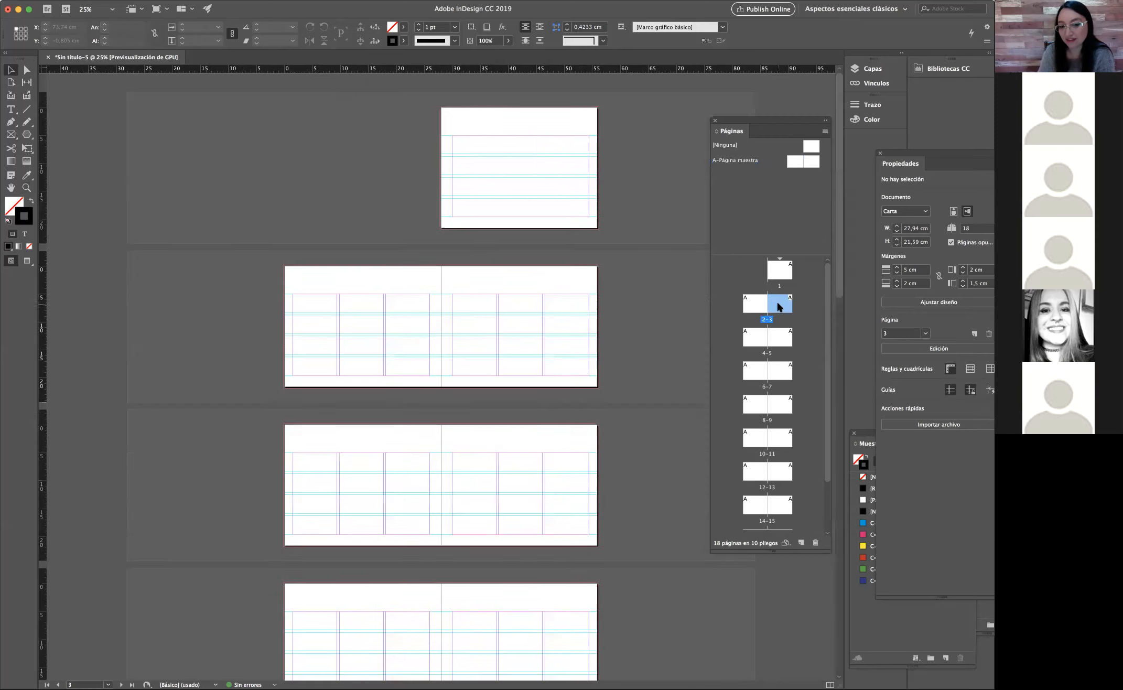
scroll(563, 363, "down", 5)
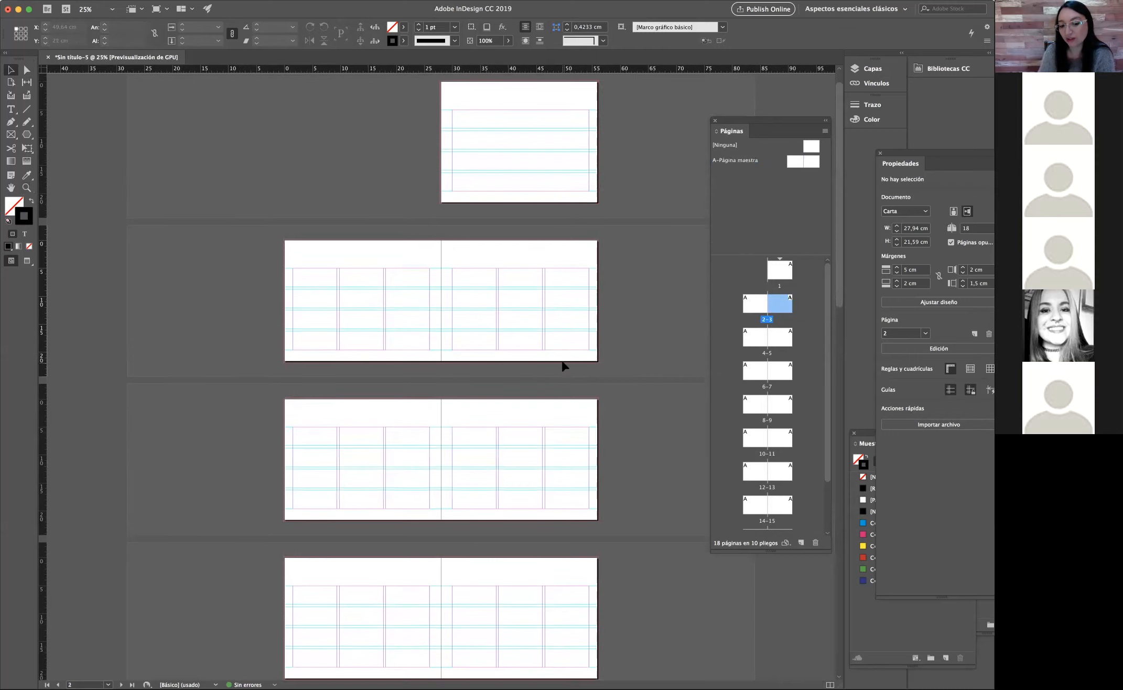
scroll(561, 362, "down", 8)
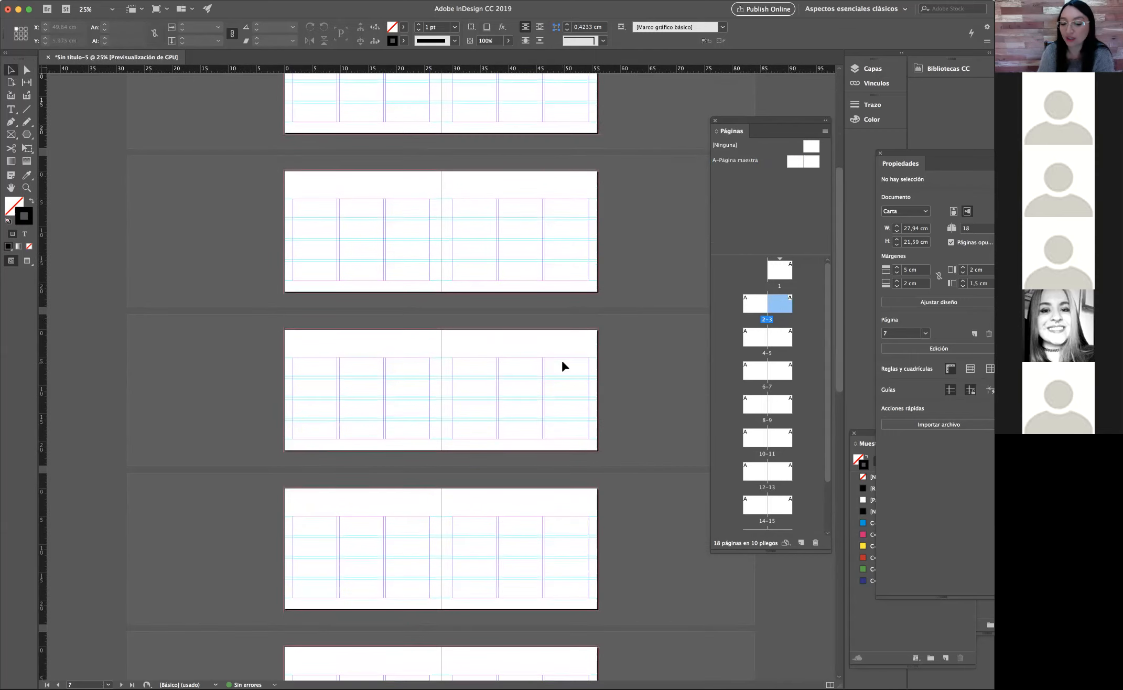
scroll(562, 362, "down", 15)
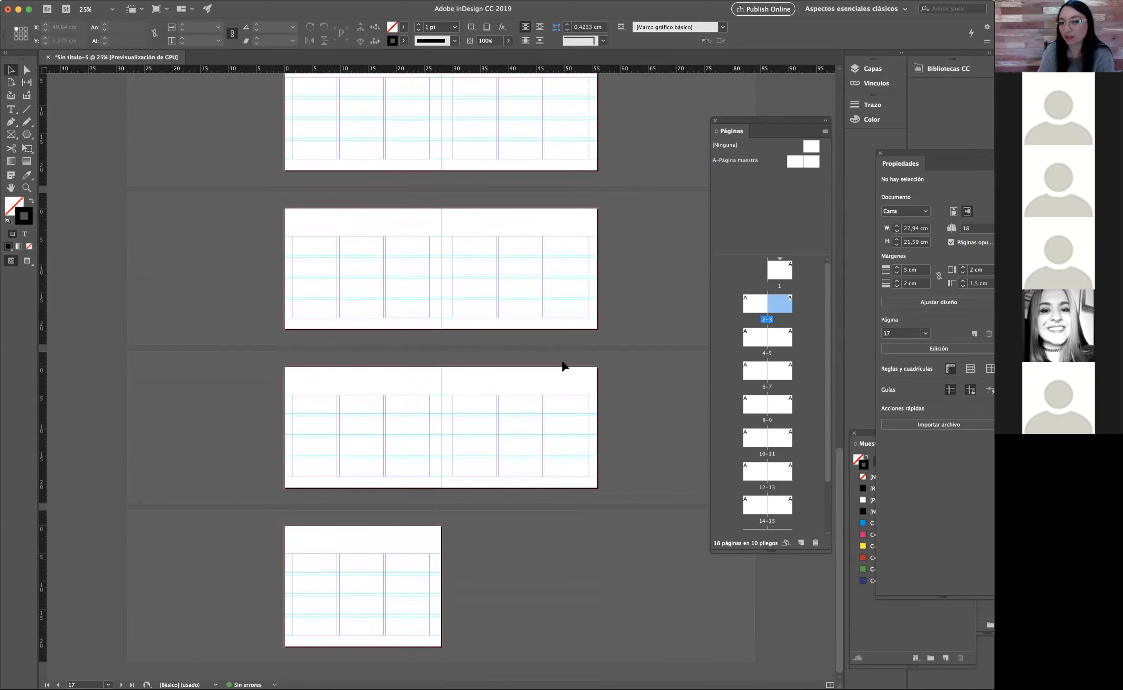
scroll(562, 365, "up", 20)
scroll(562, 362, "up", 2)
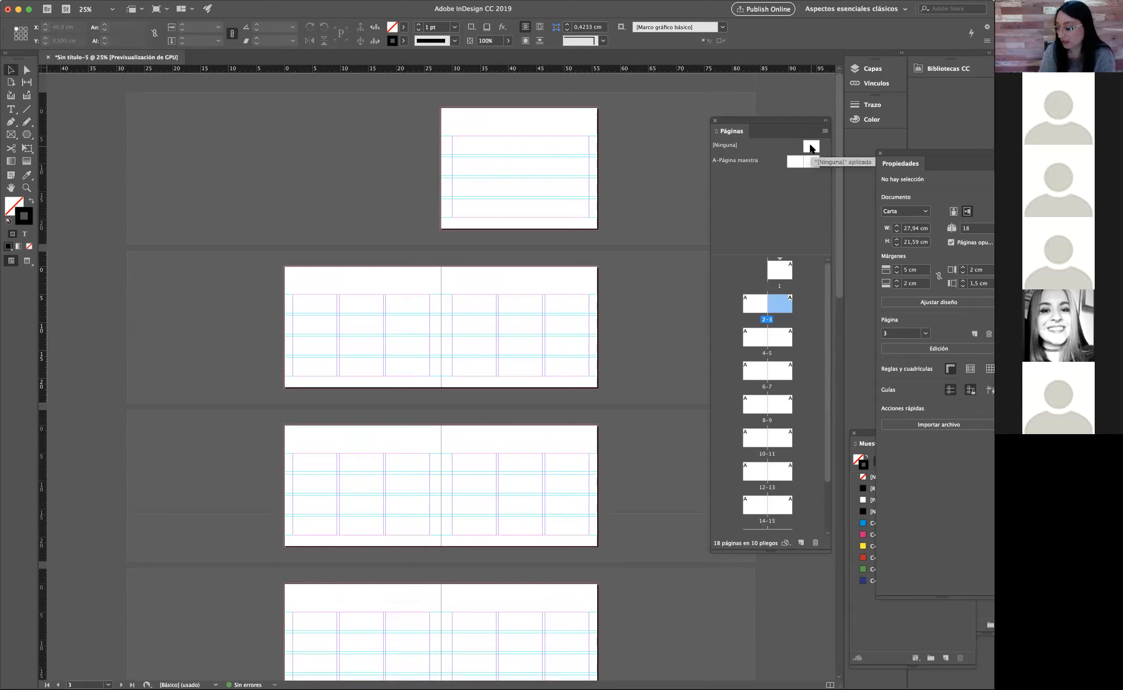
Step: Apply the [Ninguna] master to page 1
left_click_drag(810, 148, 776, 270)
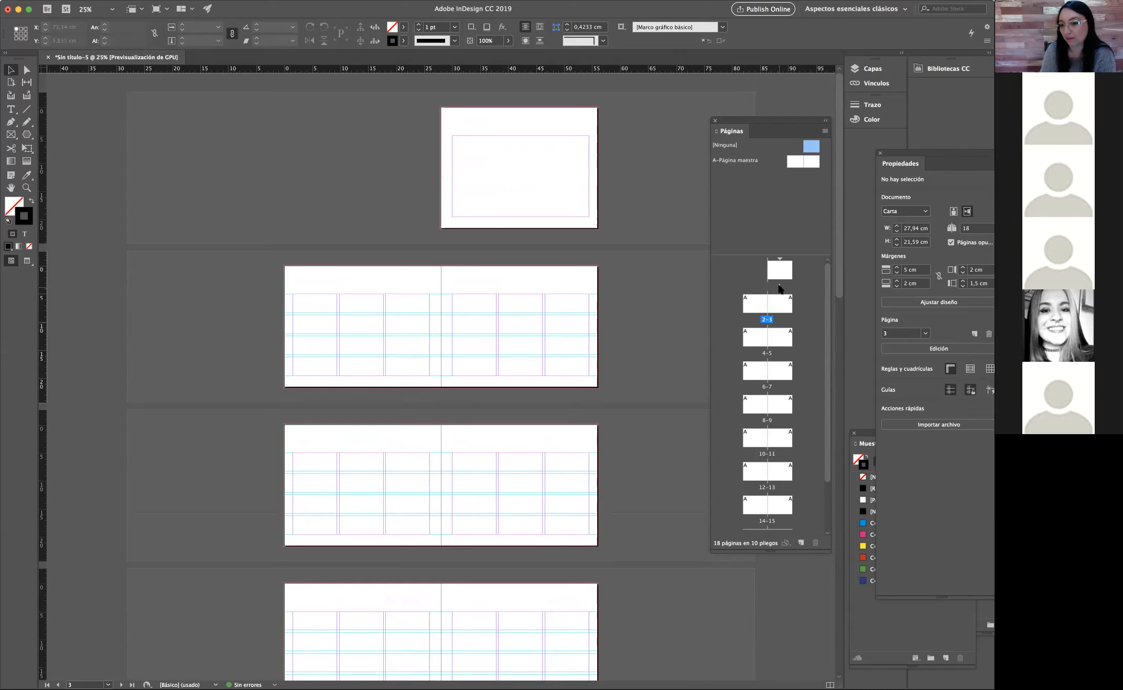
scroll(573, 291, "down", 1)
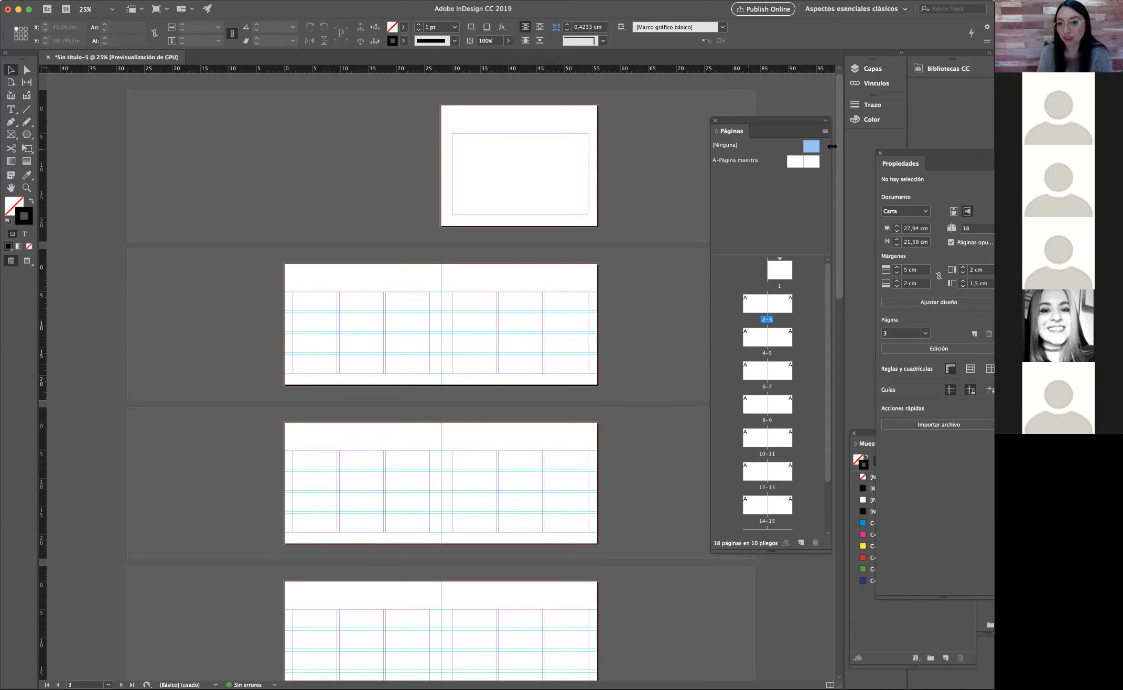
left_click(824, 131)
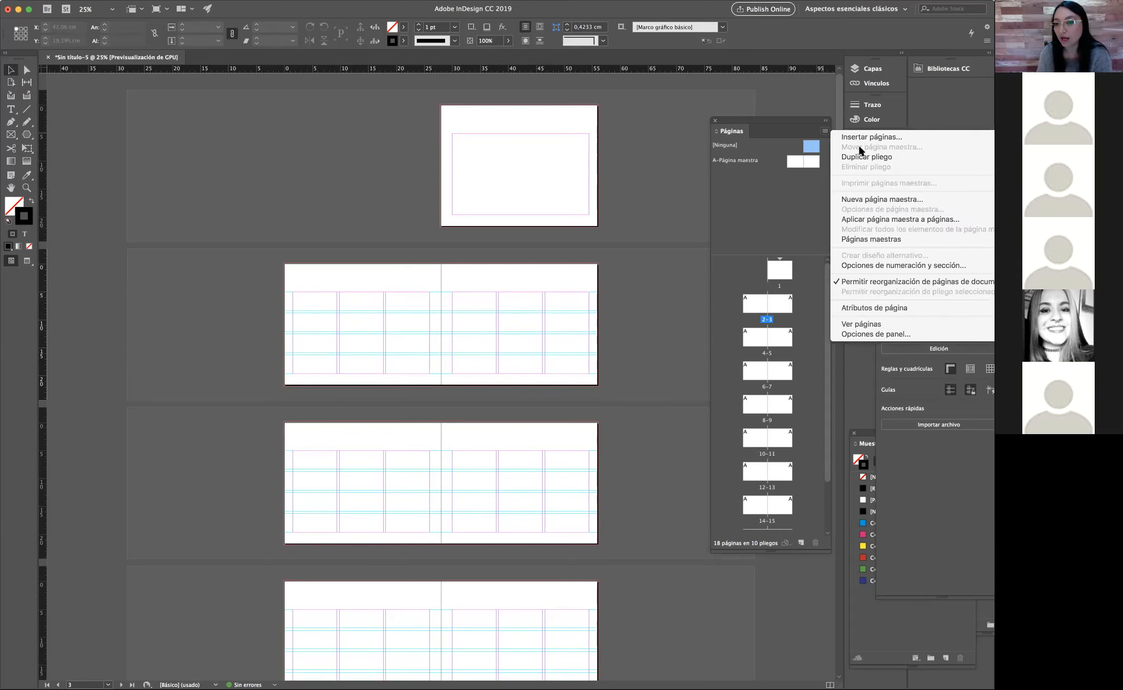
left_click(825, 131)
left_click(824, 131)
left_click(811, 184)
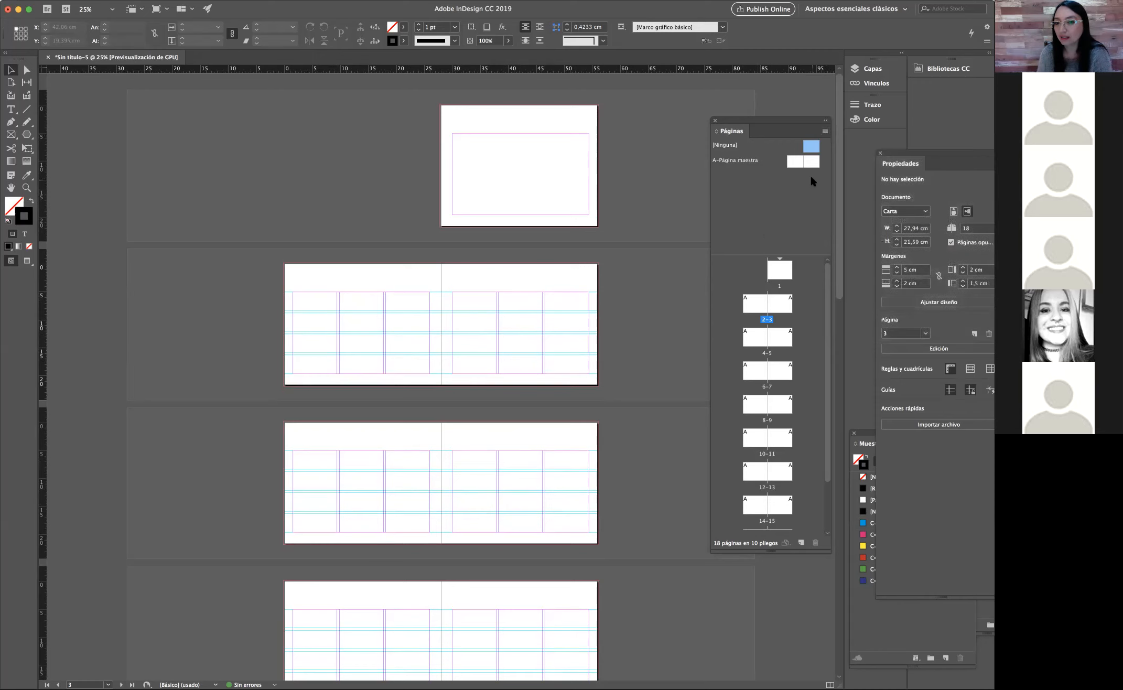
left_click(824, 132)
left_click(802, 208)
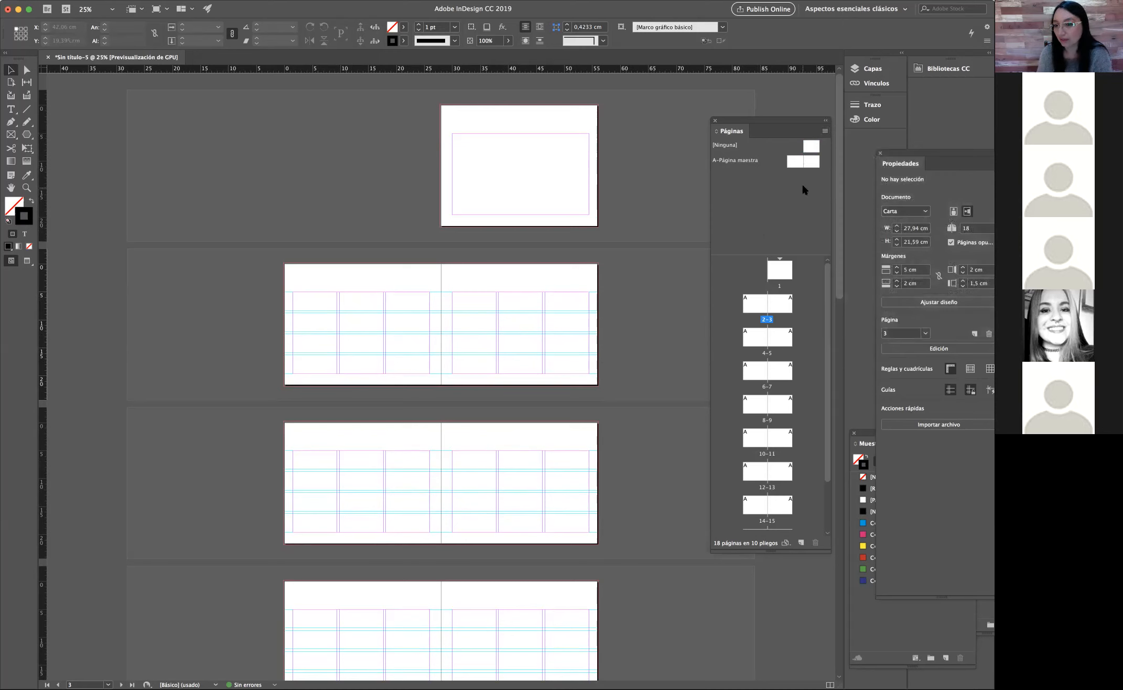
Step: Start a new master page and name it PORTADA SECCION
left_click(825, 130)
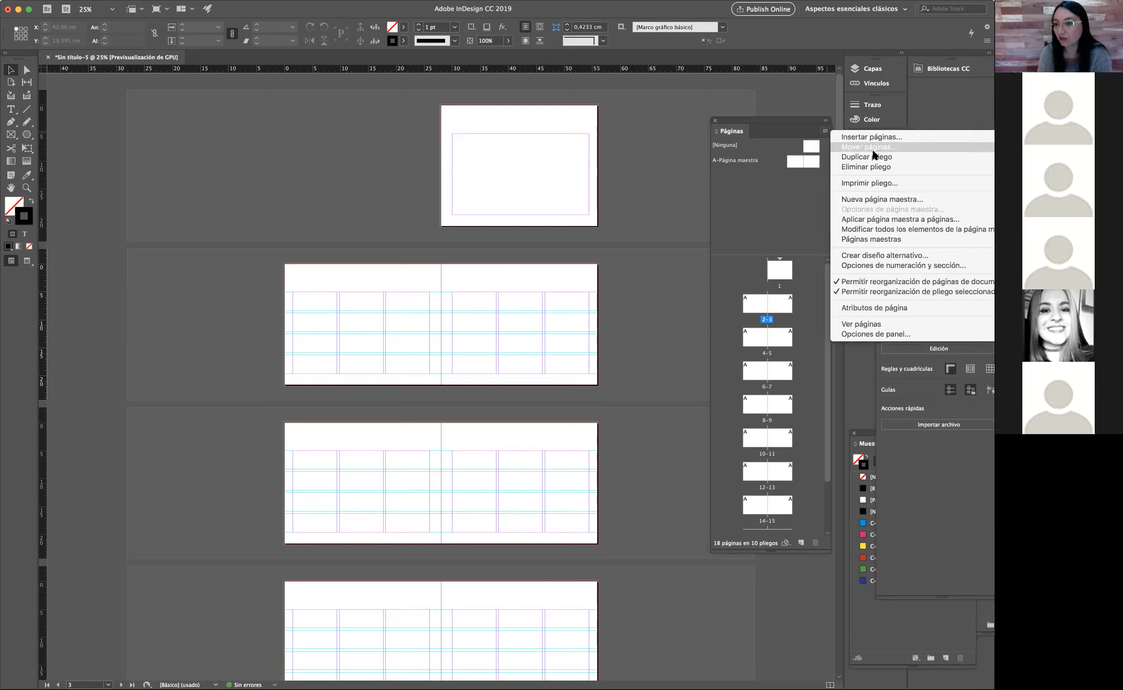
left_click(881, 198)
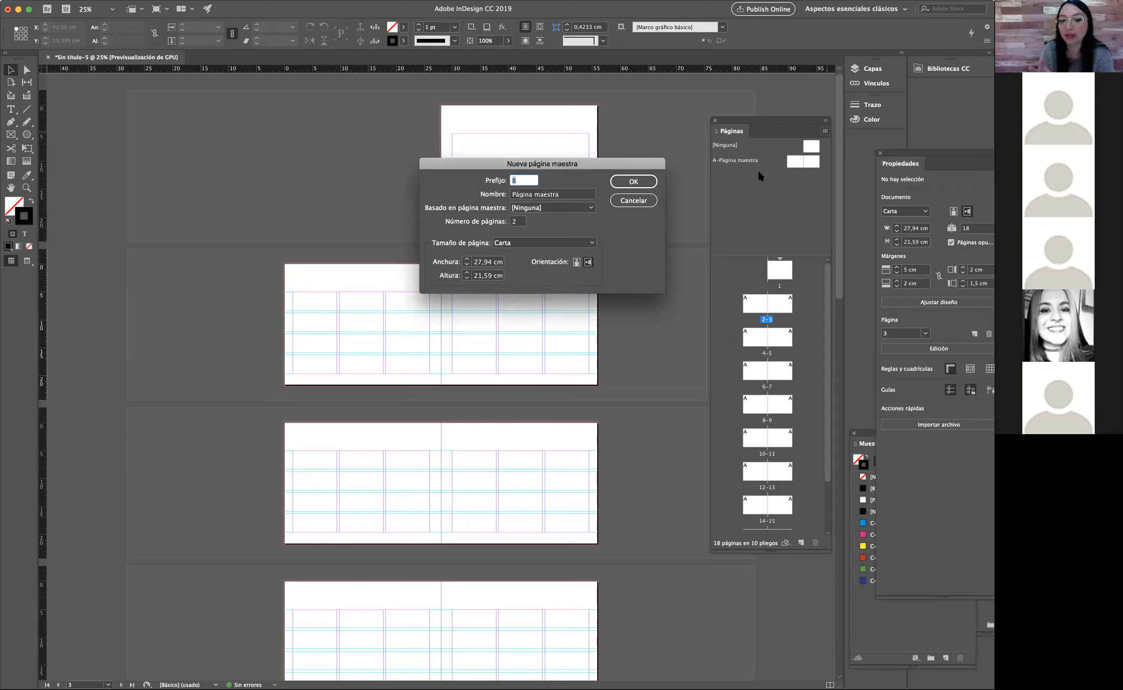
left_click(526, 198)
left_click_drag(564, 194, 504, 194)
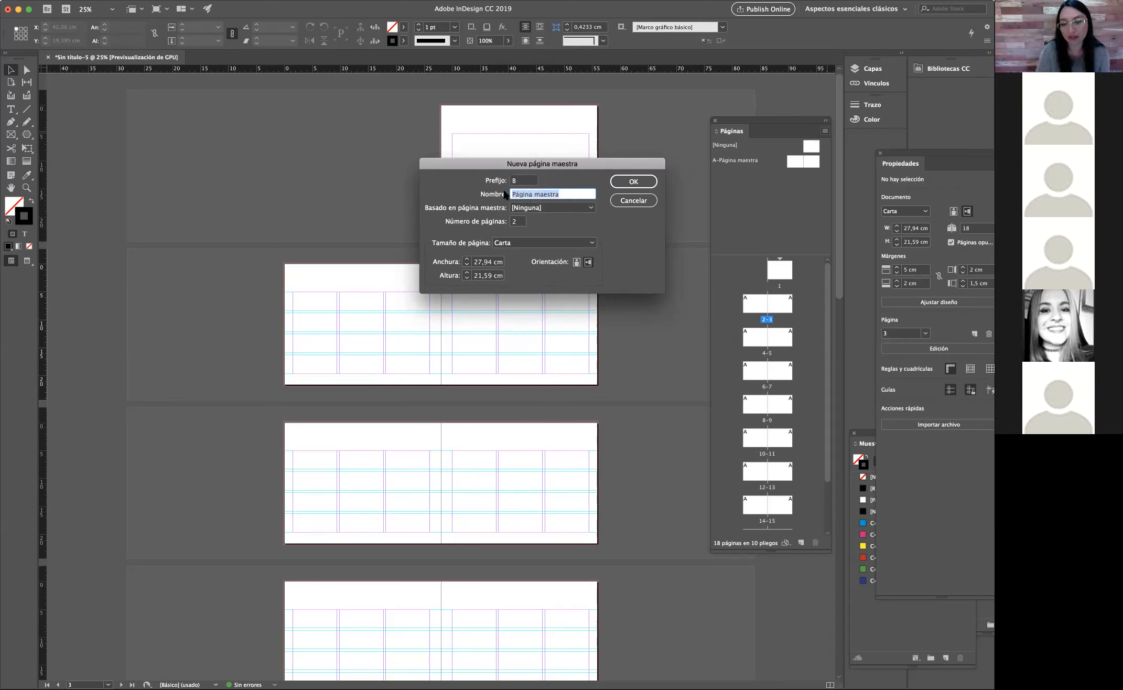
type("PORTADA CAPITULO")
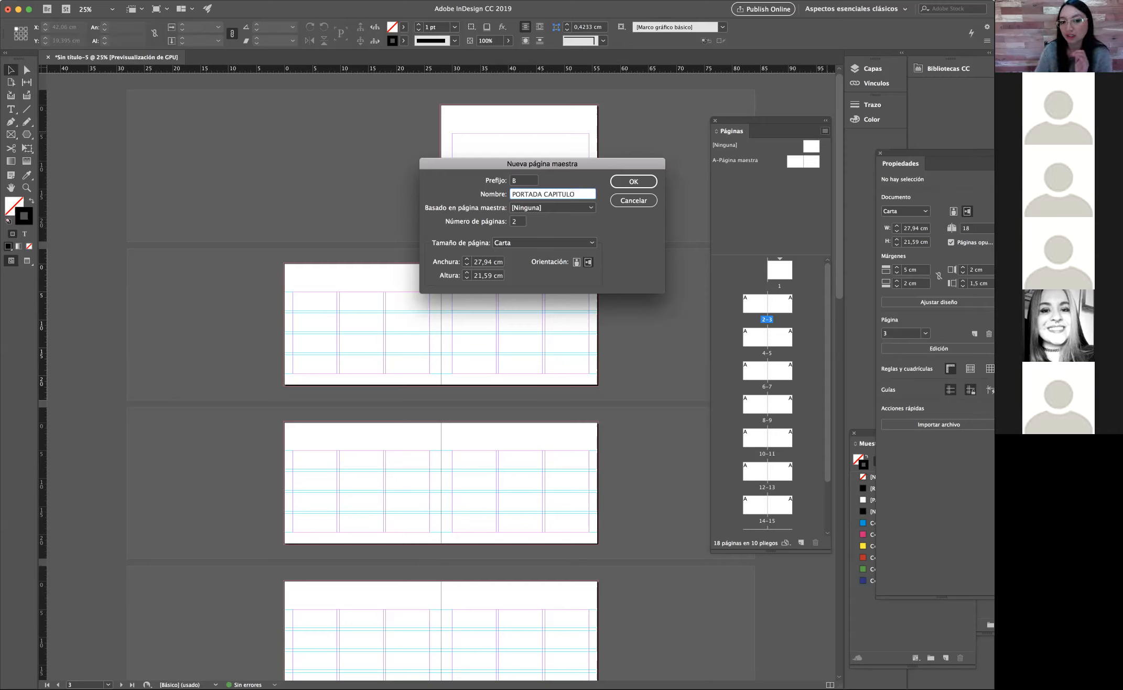
left_click_drag(574, 194, 546, 194)
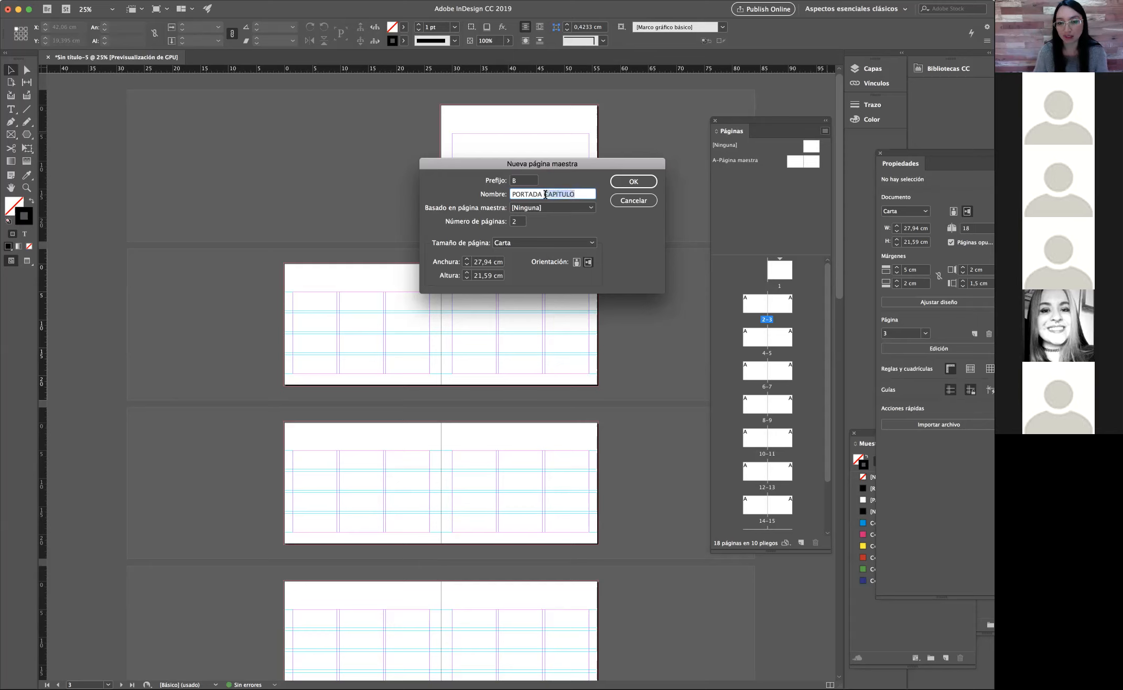
type("SECC")
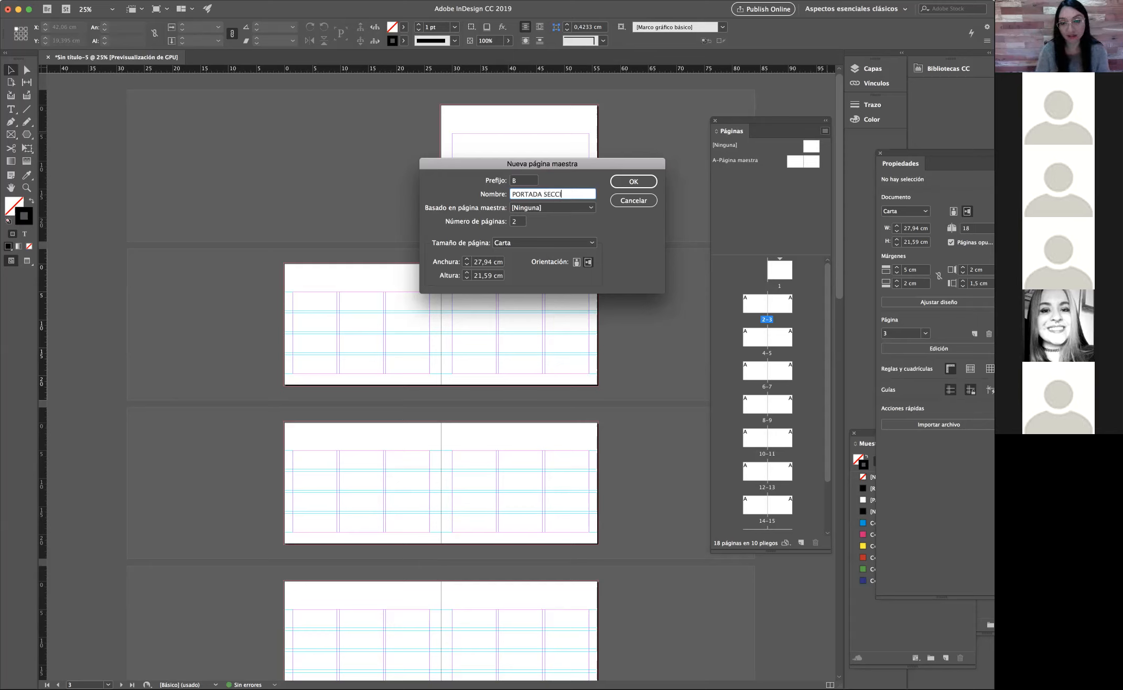
type("ION")
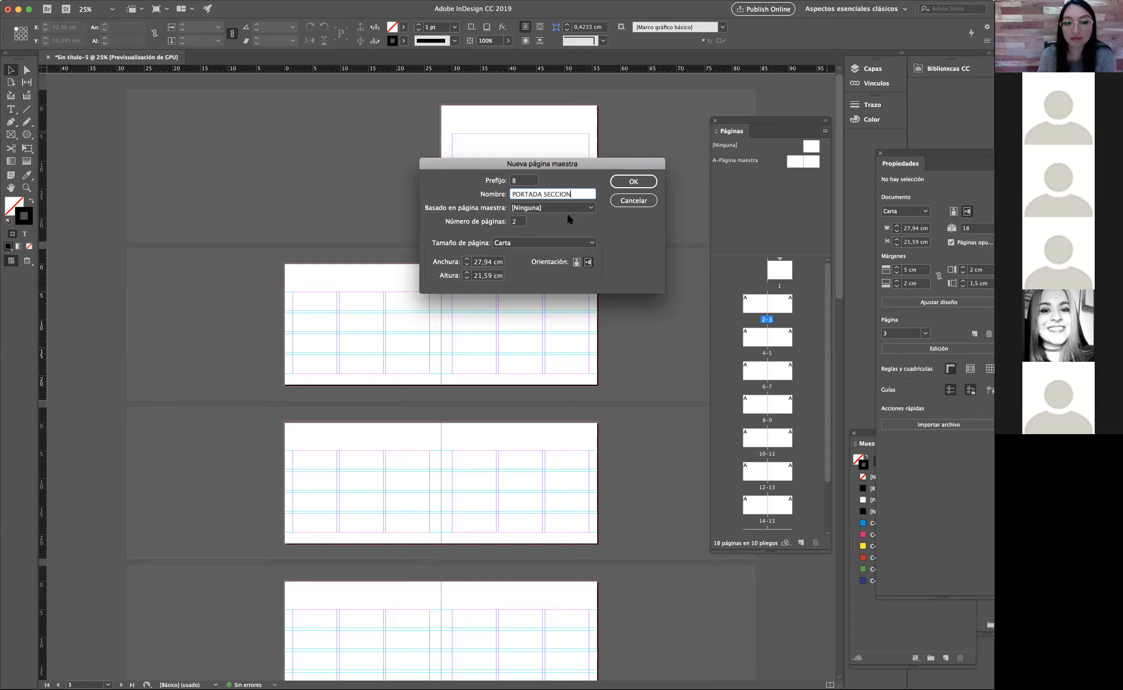
Step: Keep the new master based on [Ninguna], set its number of pages to 1, and create it
left_click(527, 208)
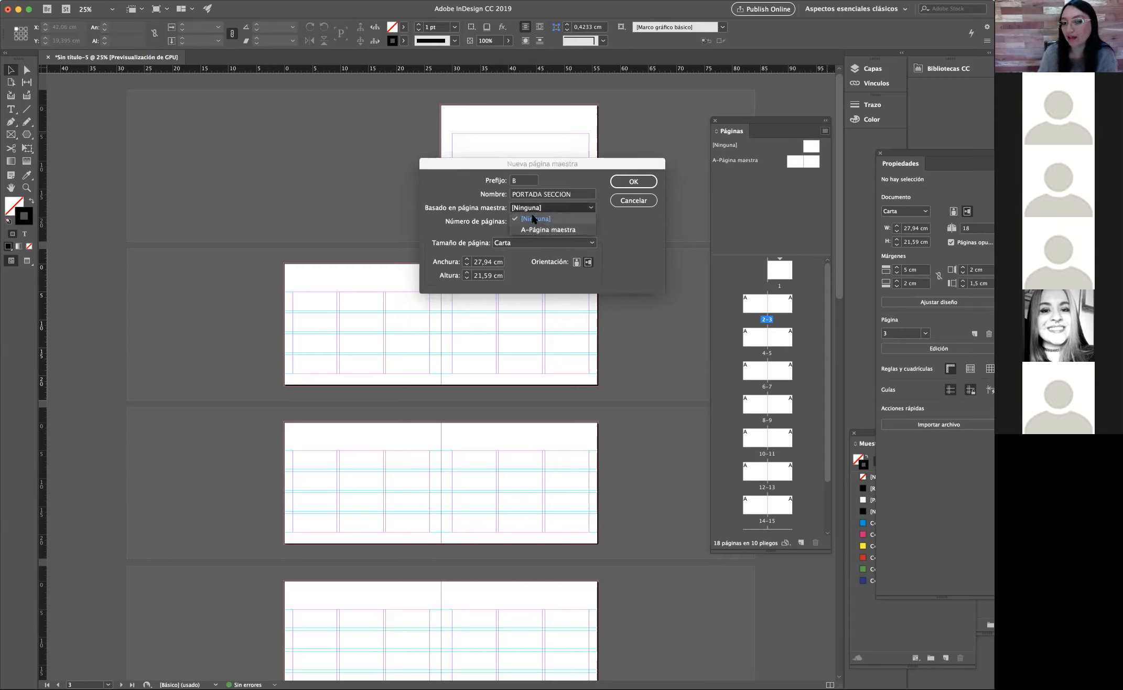
left_click(533, 212)
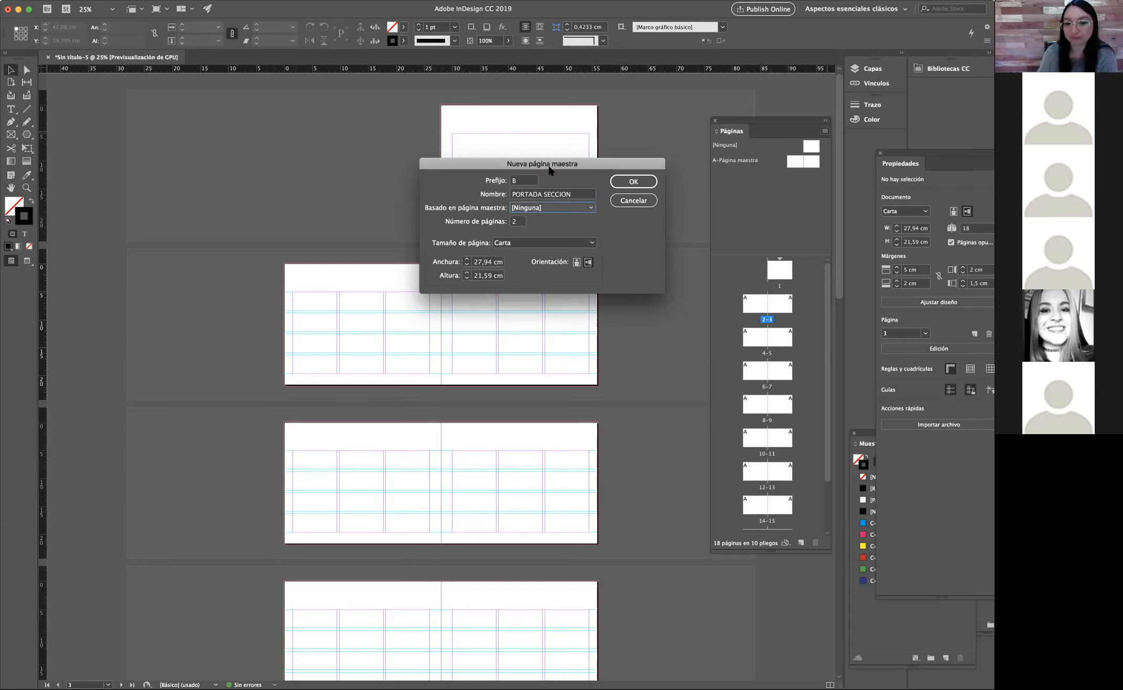
left_click(524, 208)
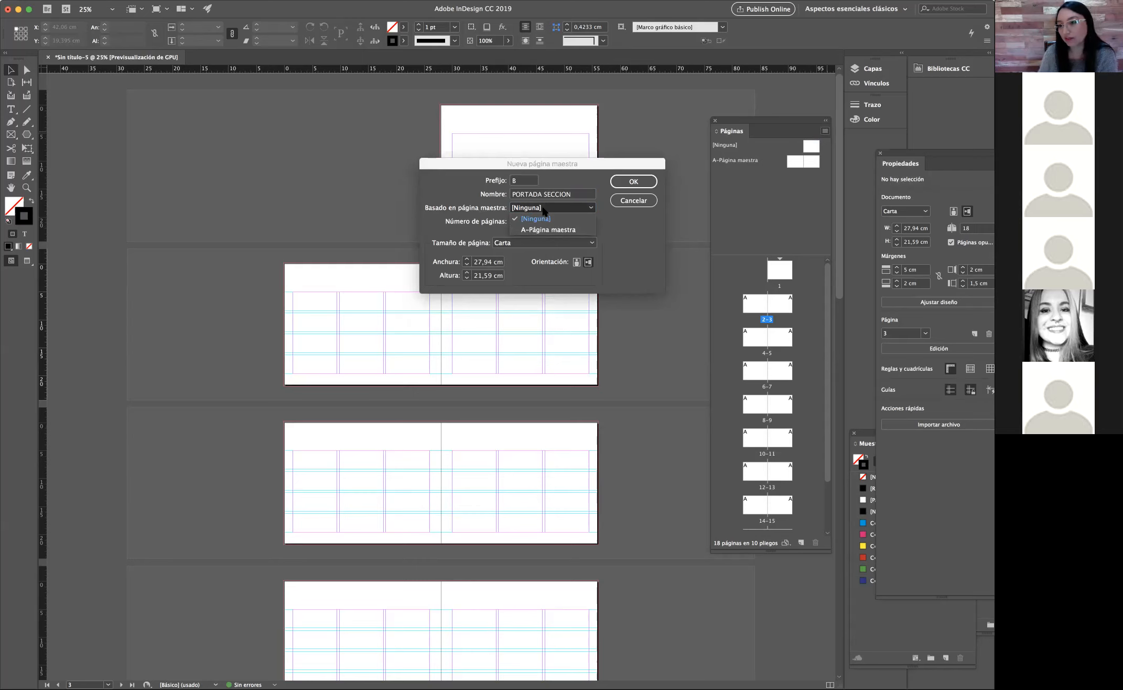
left_click(541, 208)
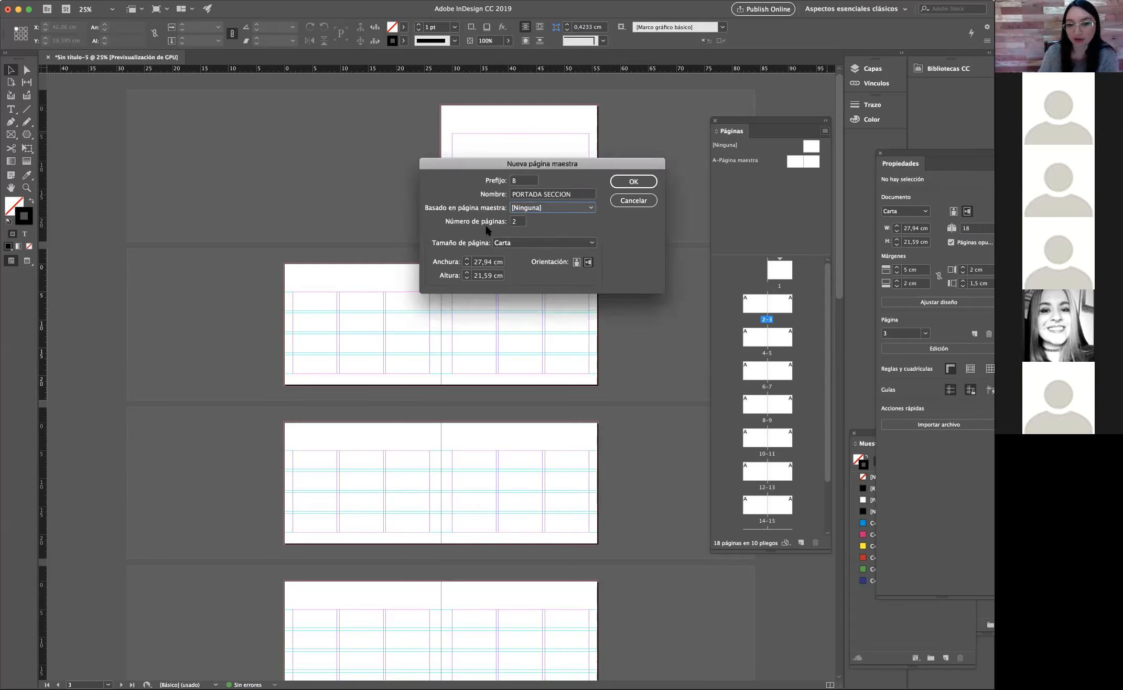
double_click(513, 222)
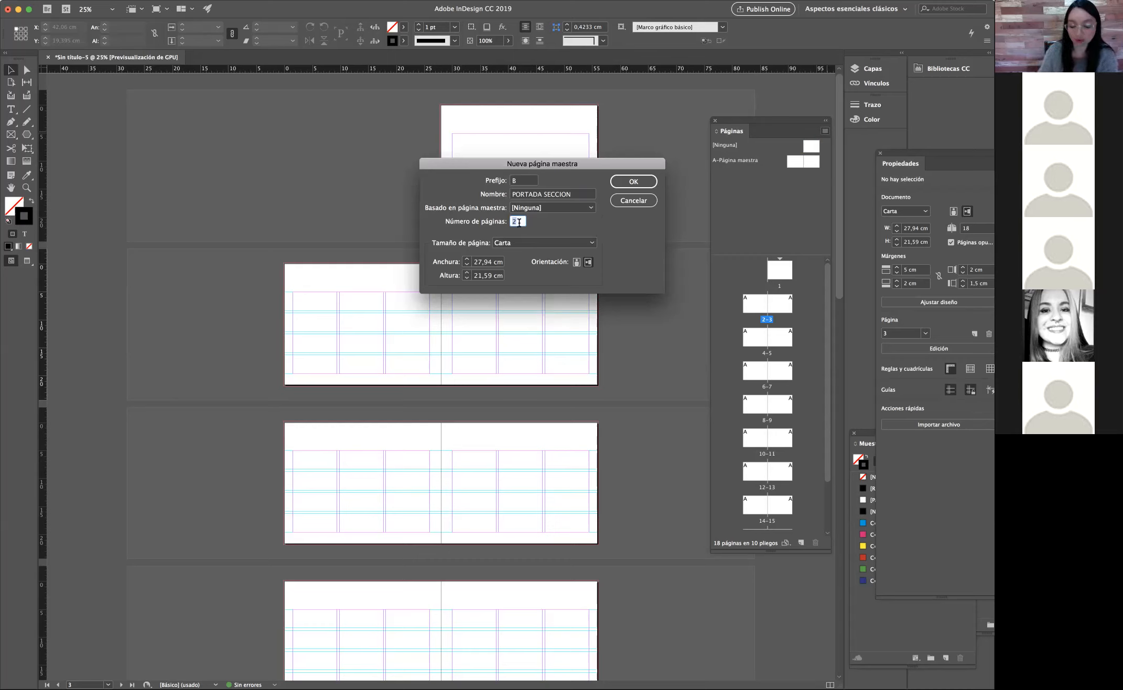
key("BackSpace")
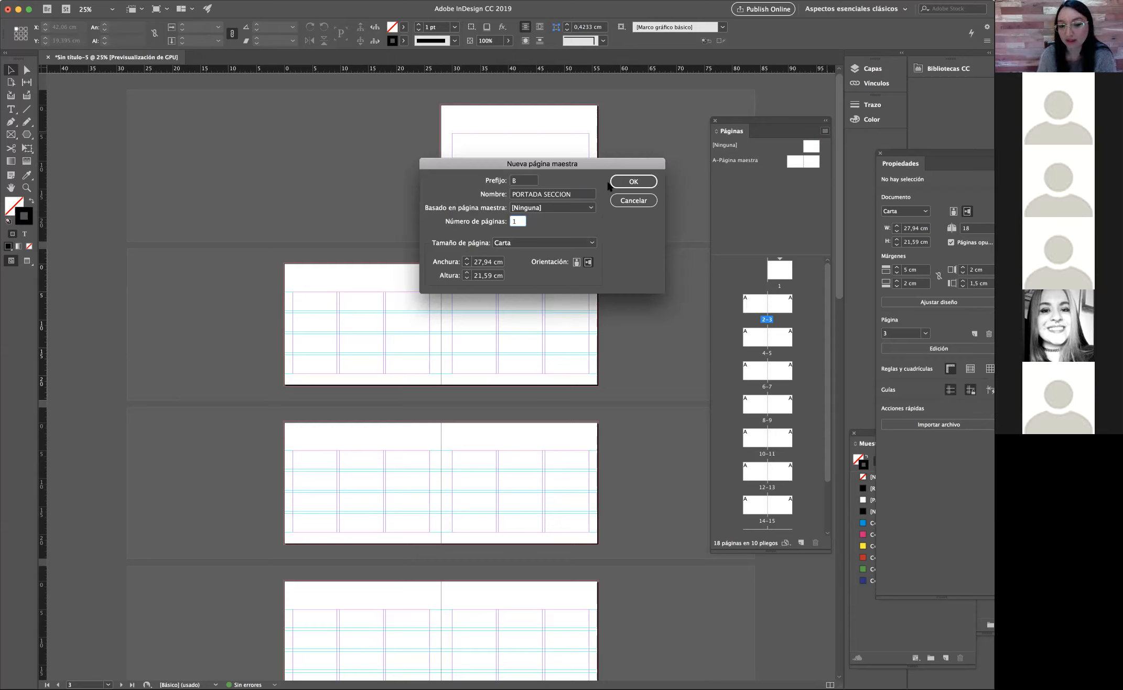
left_click(632, 182)
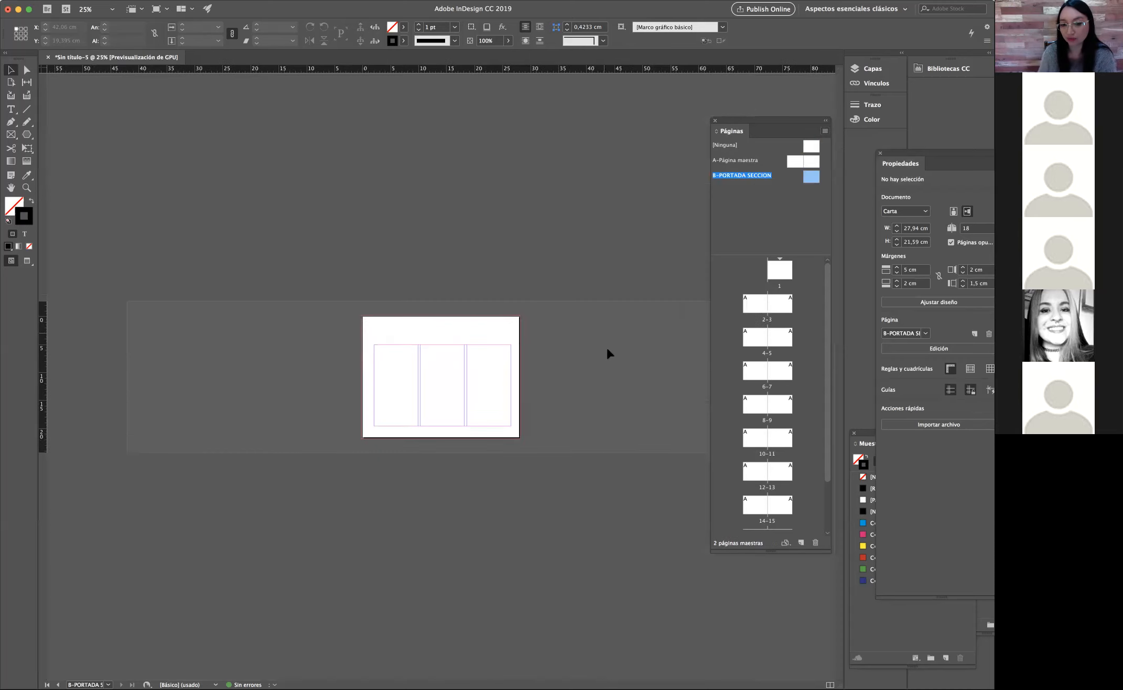
Step: Start creating guides on the B-PORTADA SECCION master page and set the number of rows to 2
left_click(28, 190)
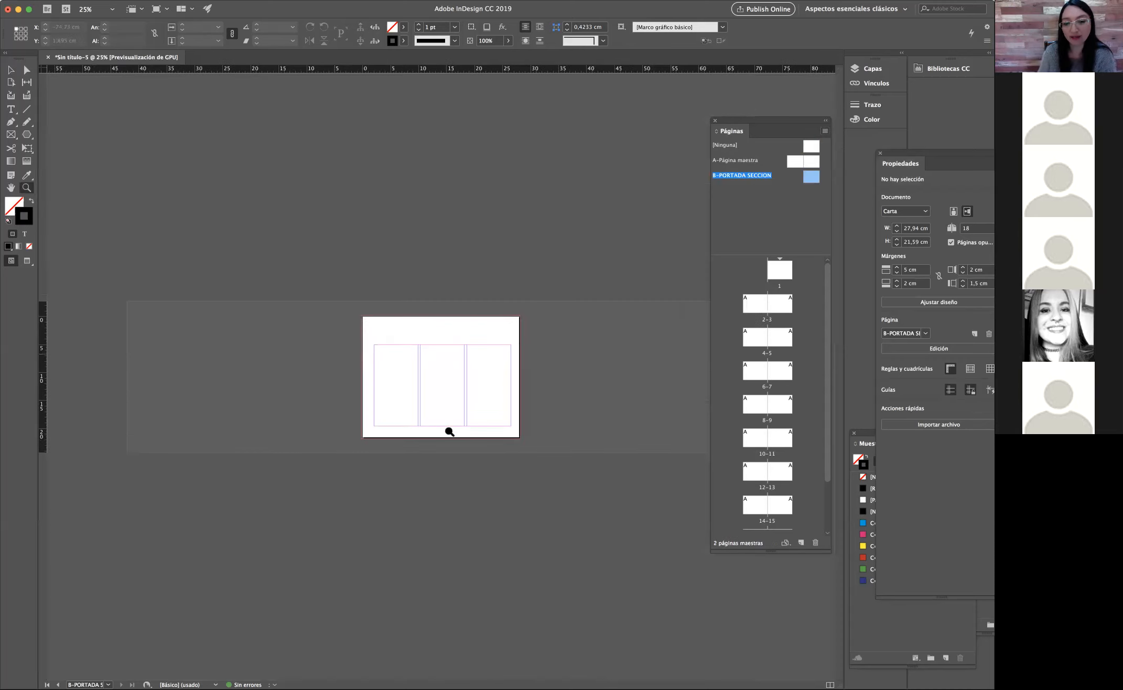
left_click(478, 396)
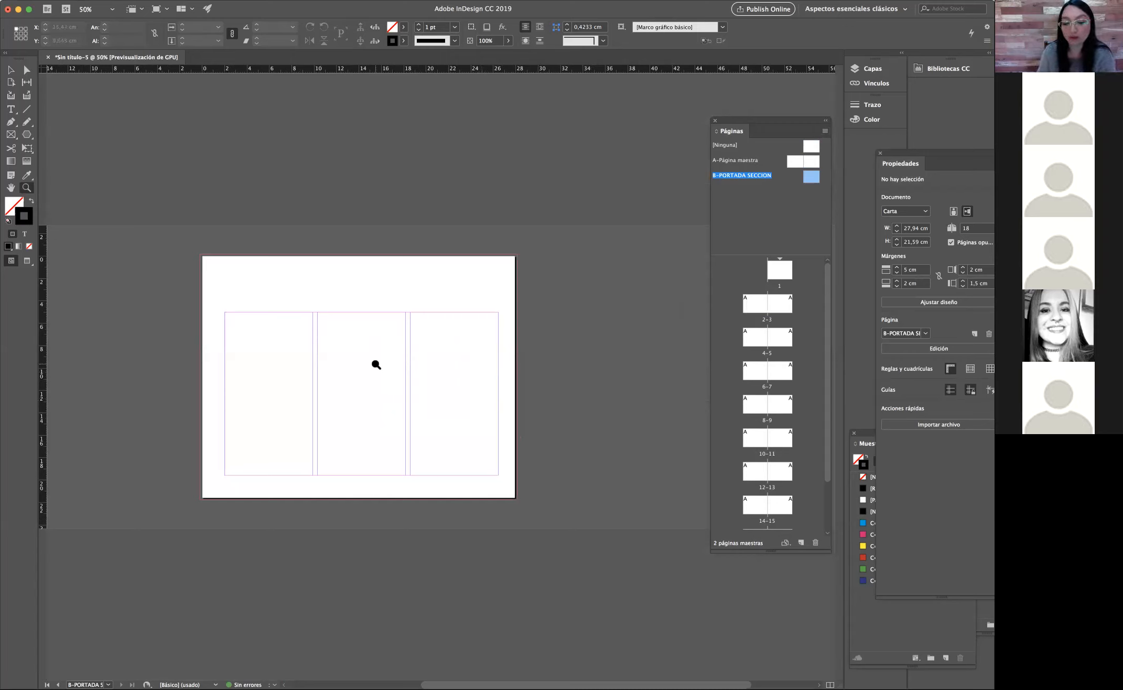
left_click(11, 70)
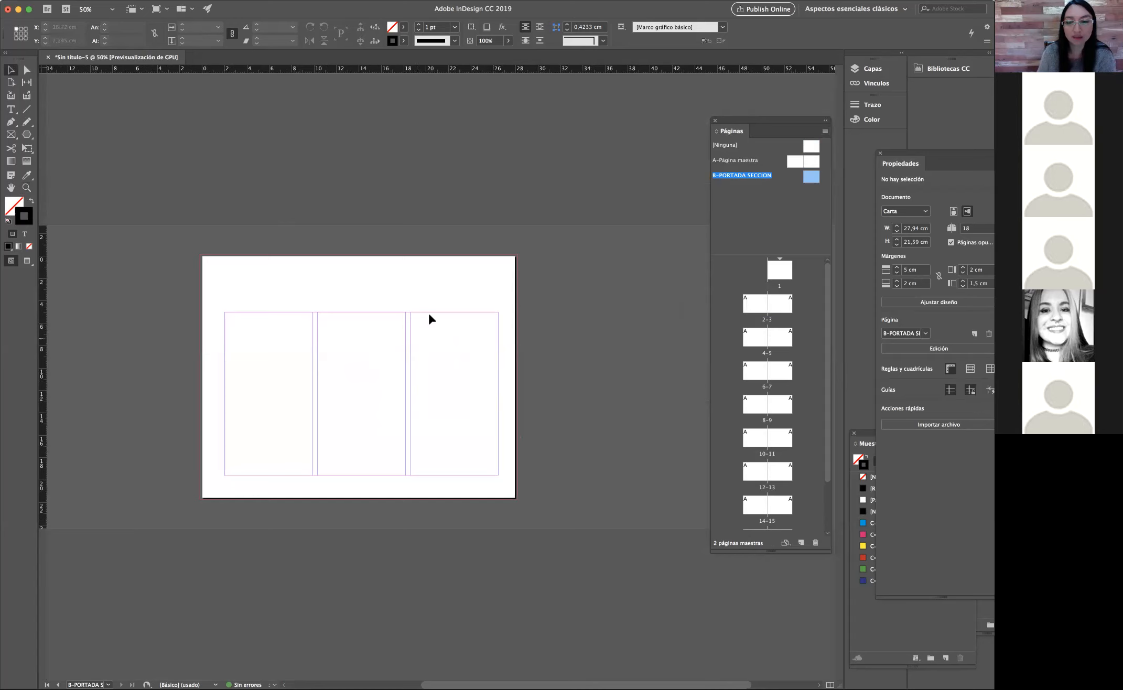
left_click(811, 178)
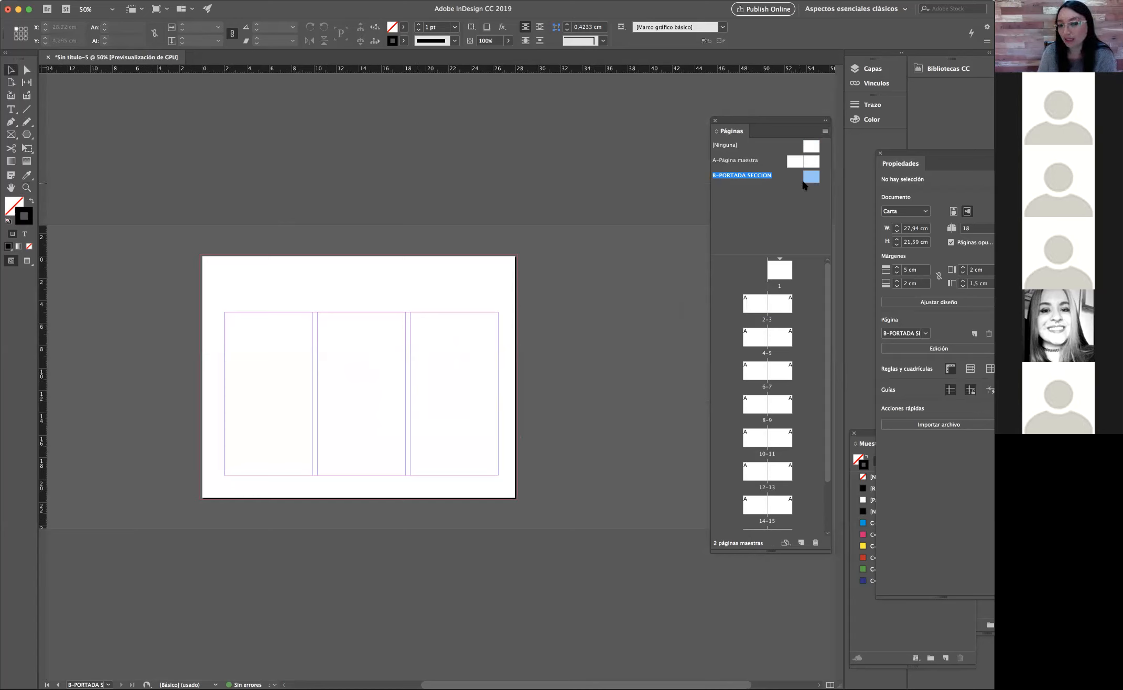
left_click(123, 1)
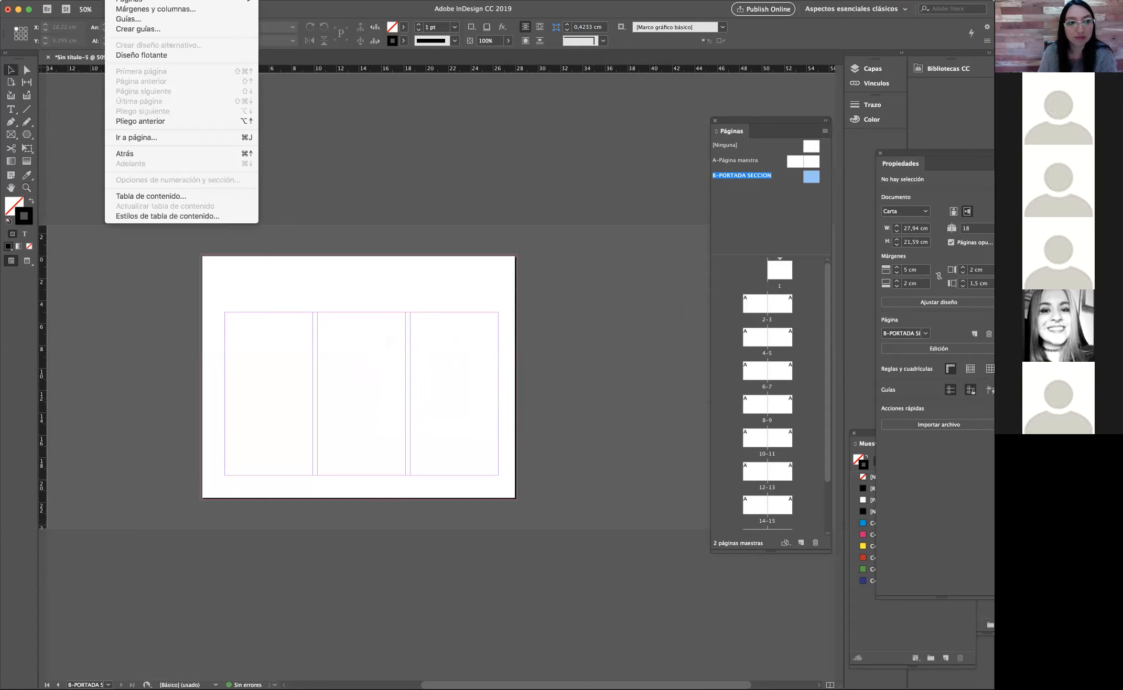
left_click(144, 30)
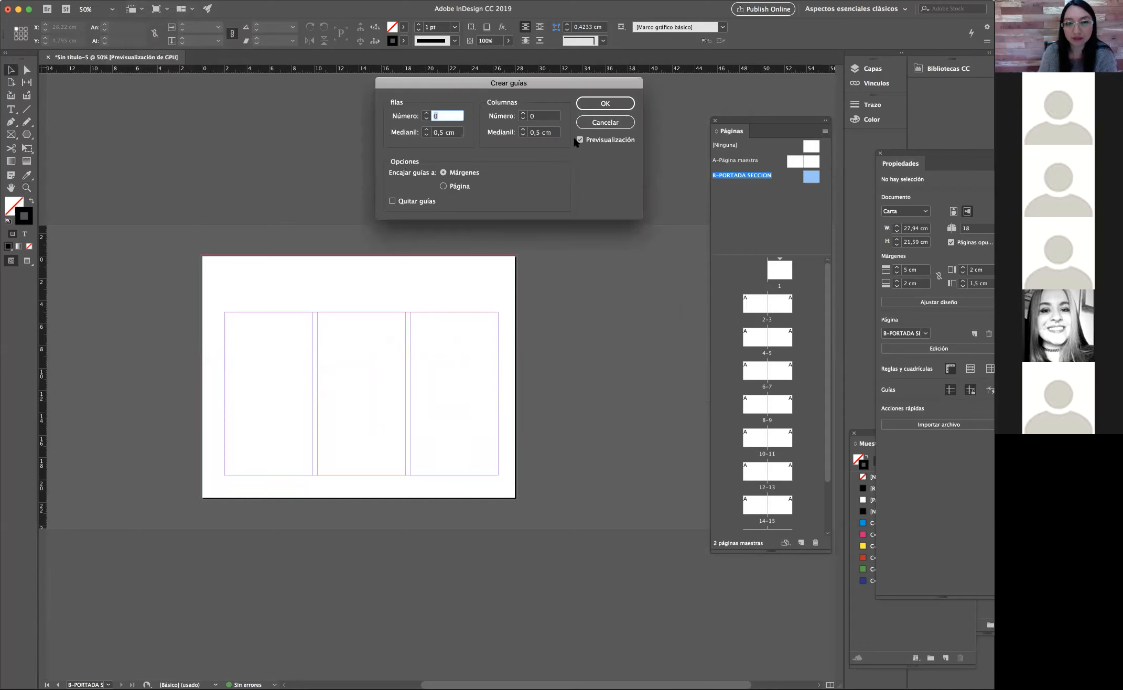
left_click(425, 113)
left_click(425, 113)
left_click(425, 114)
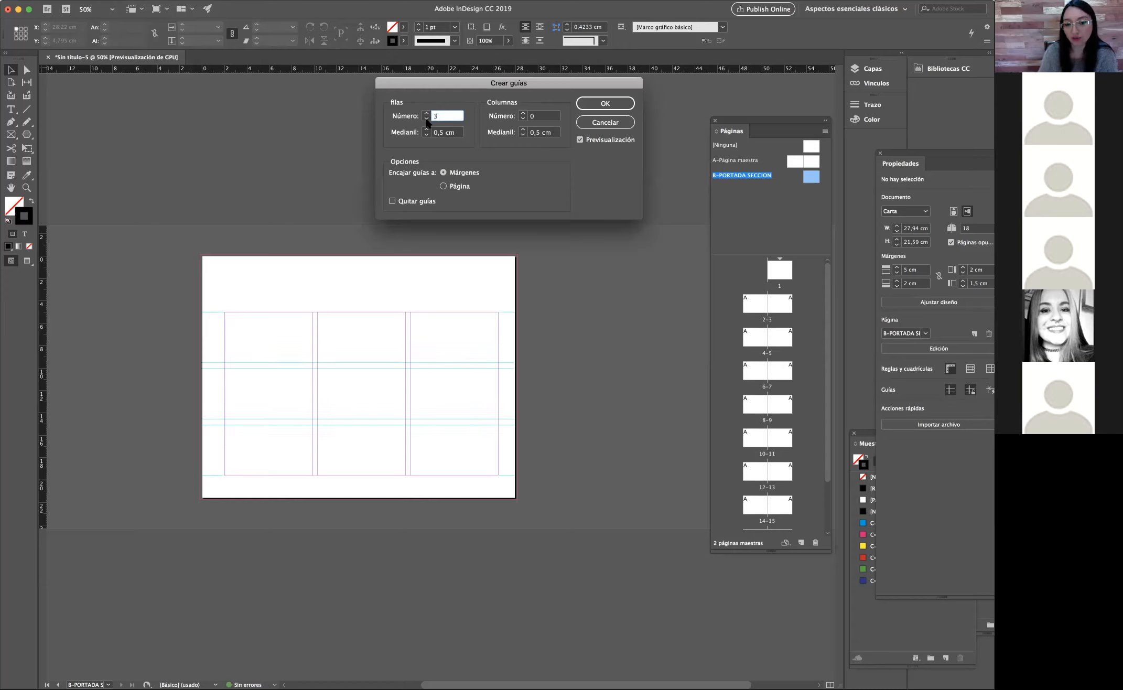
left_click(426, 119)
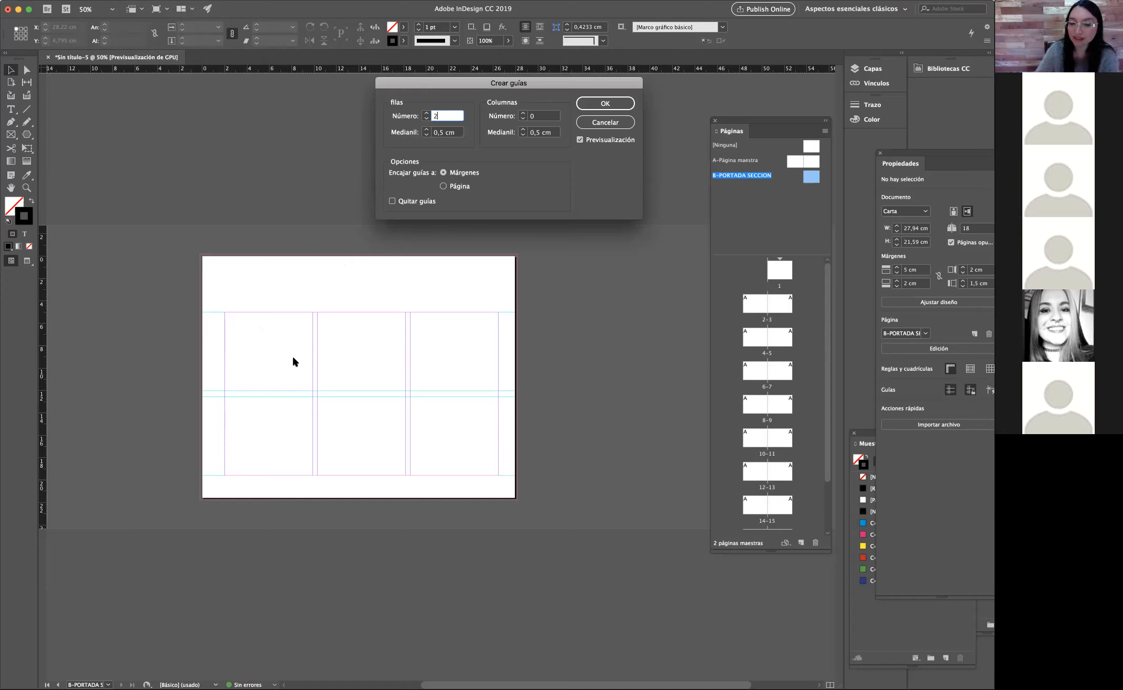
Step: Compare fitting the row guides to the page and to the margins, then create them fitted to Márgenes
left_click(443, 172)
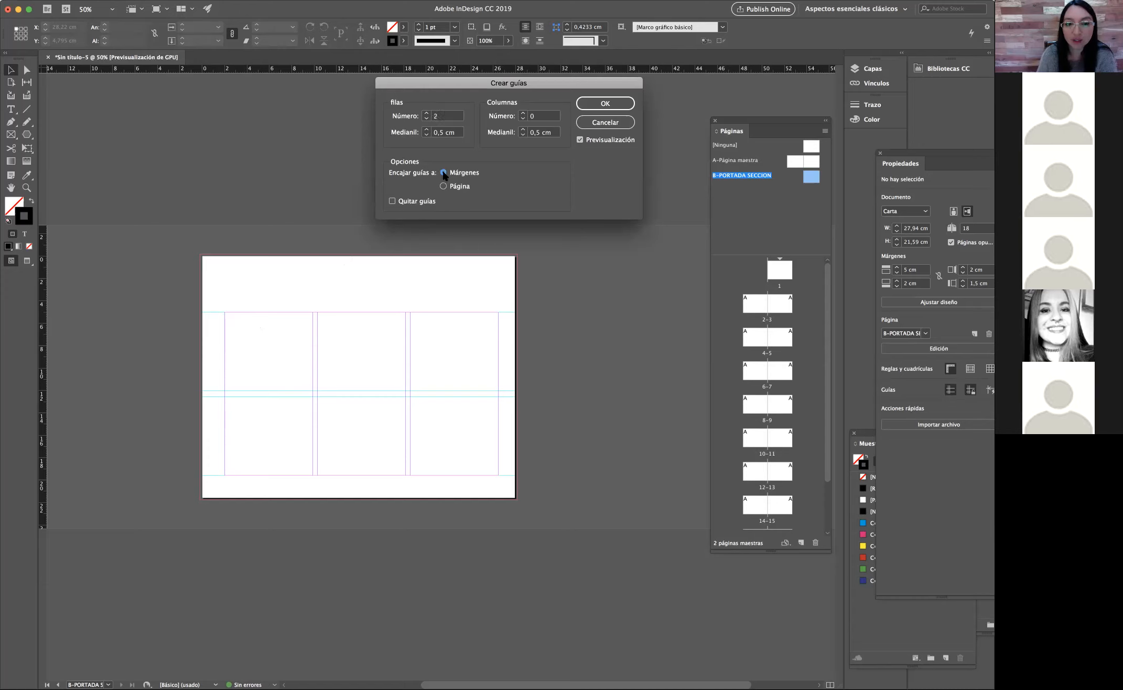
left_click(444, 187)
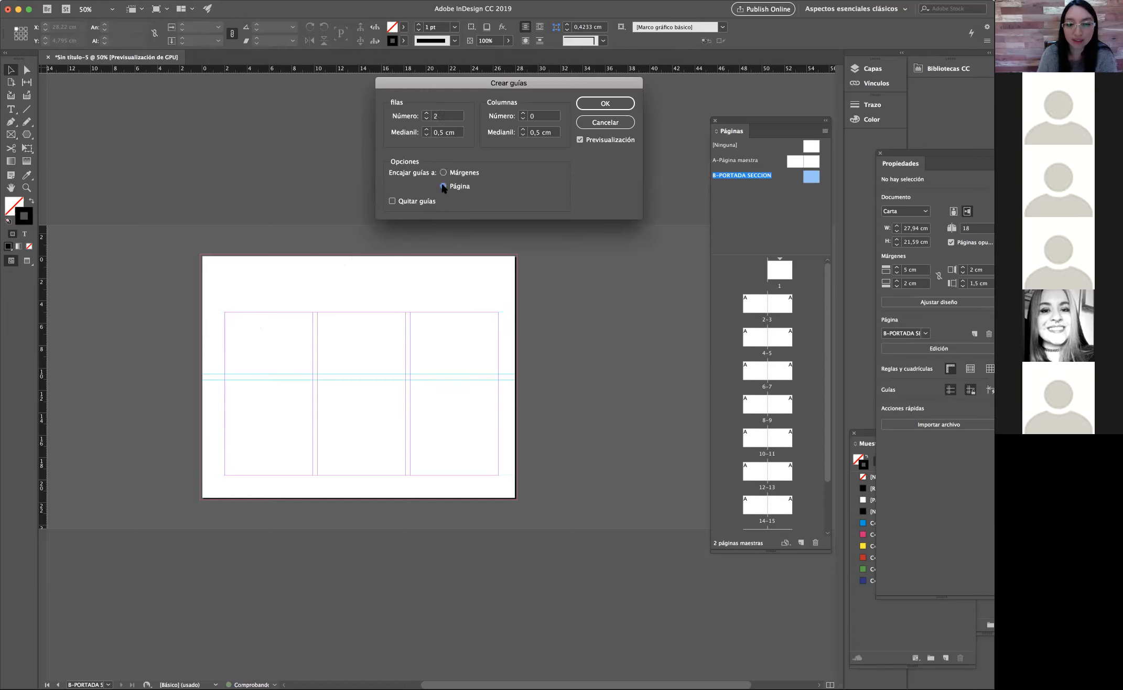
left_click(443, 173)
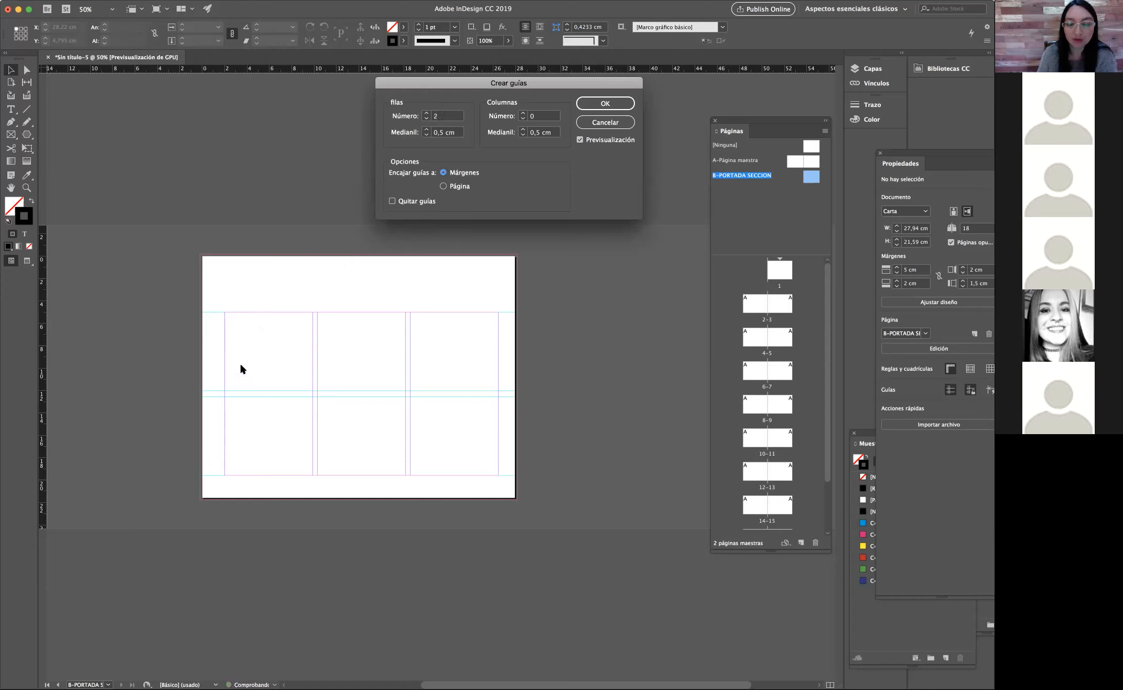
left_click(604, 103)
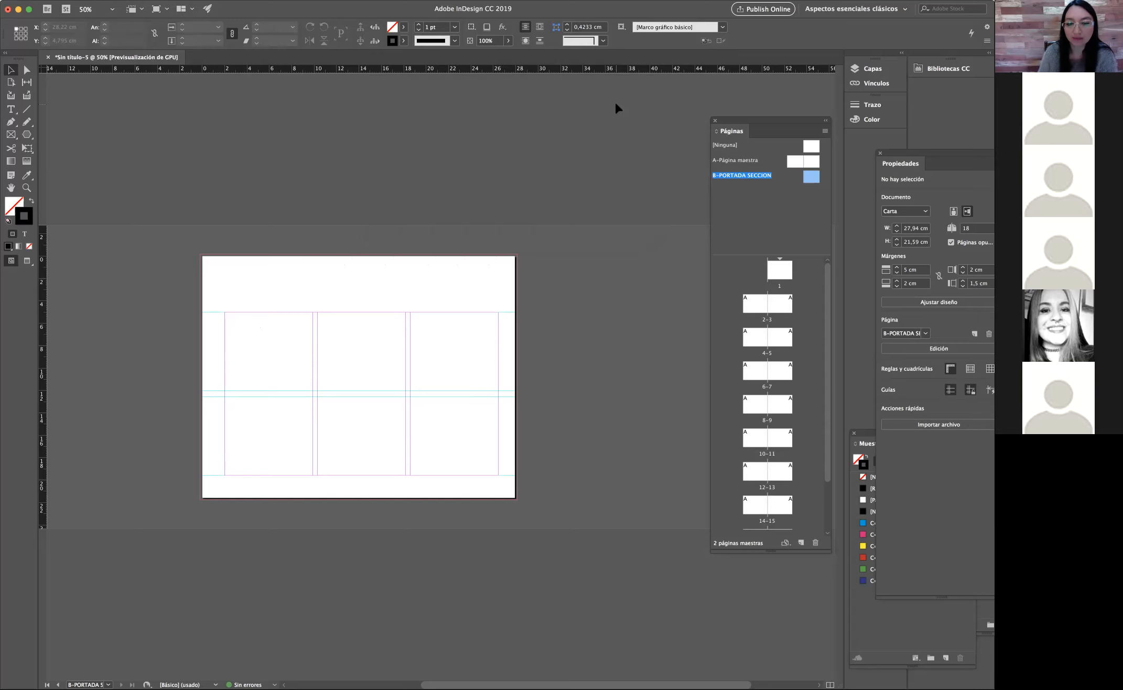
Step: Go to page 1 and examine the guides on it and on the following spreads at a smaller zoom
double_click(773, 276)
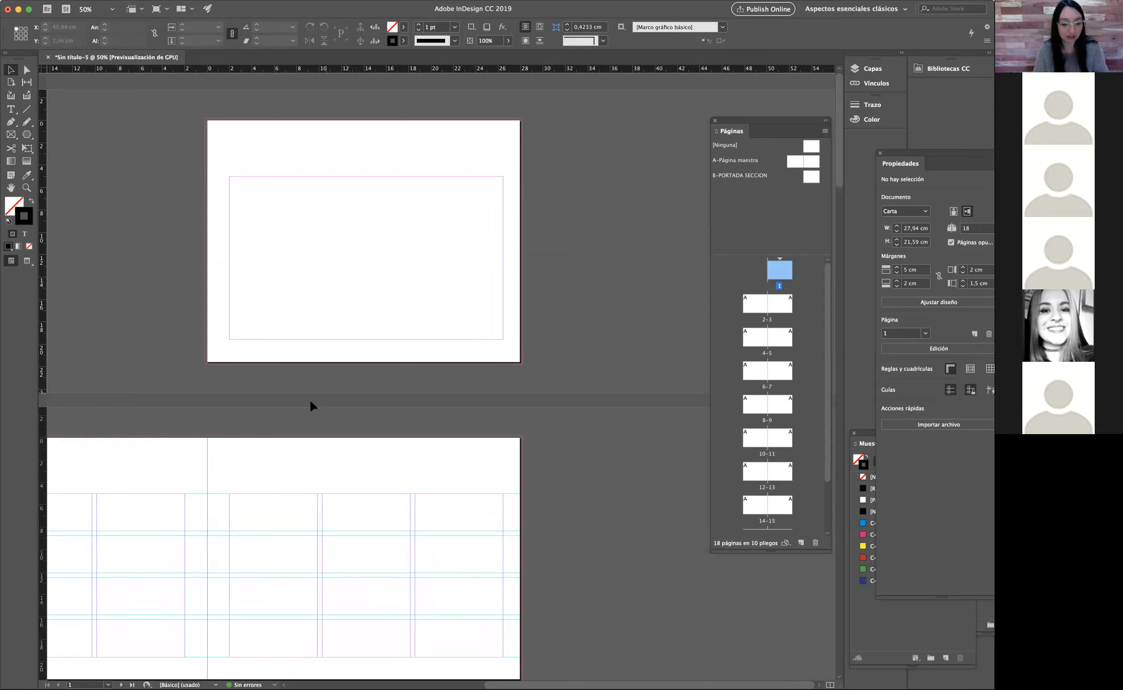
key("z")
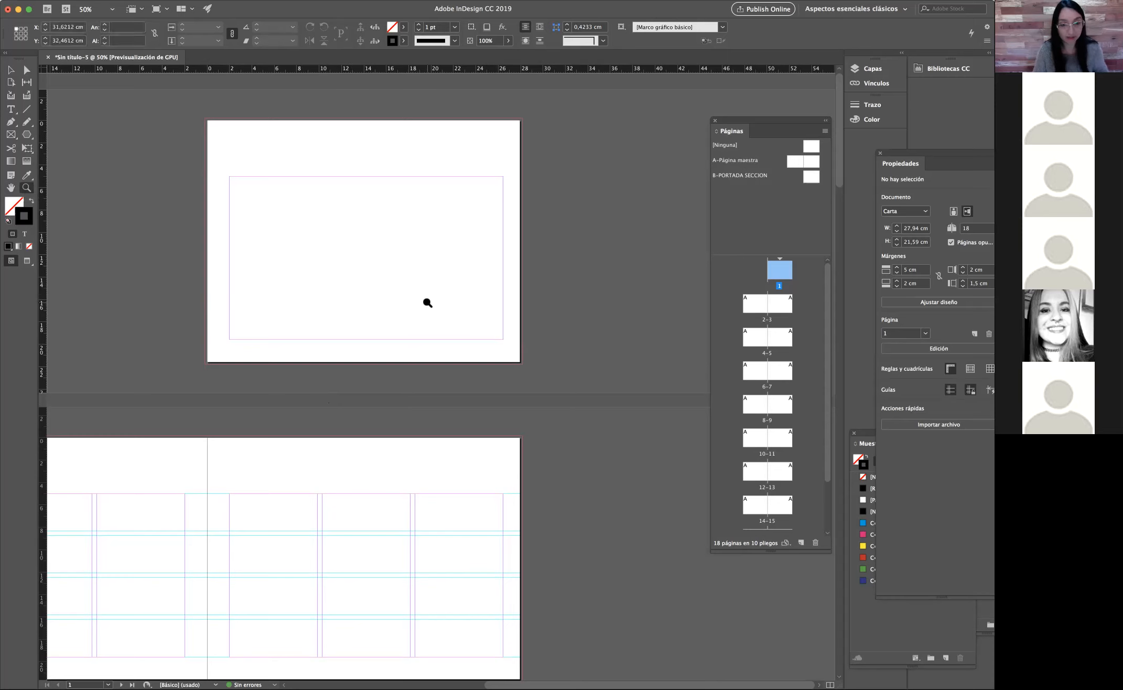
left_click(428, 303, "alt")
left_click_drag(541, 358, 526, 315)
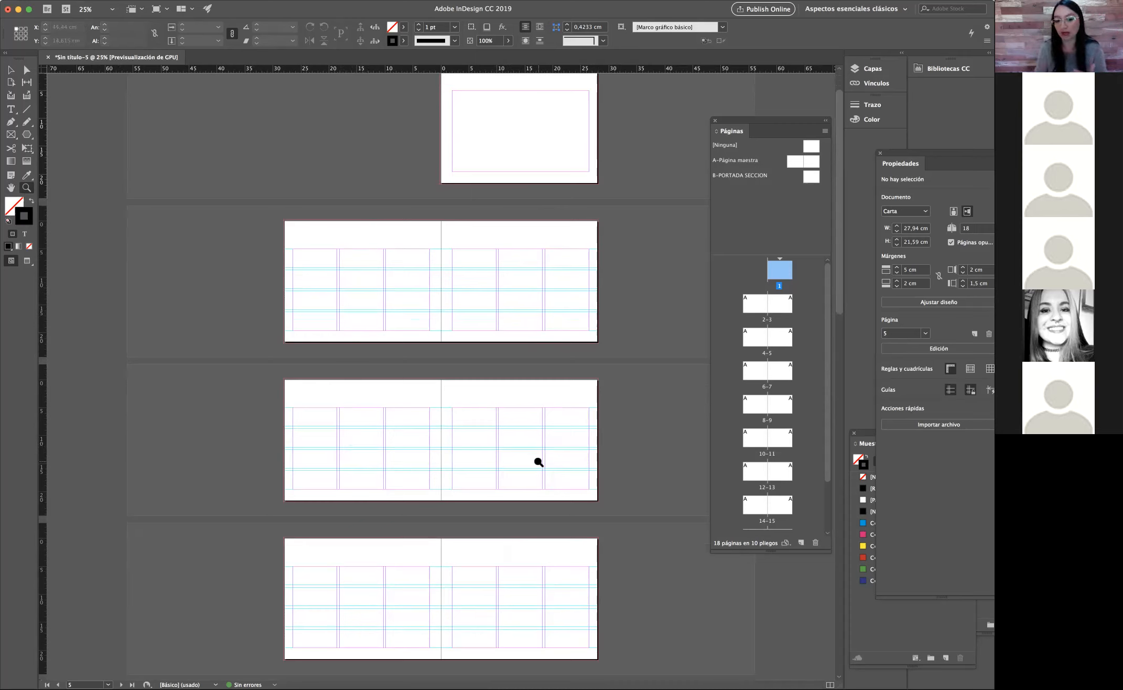
left_click(11, 71)
left_click(782, 341)
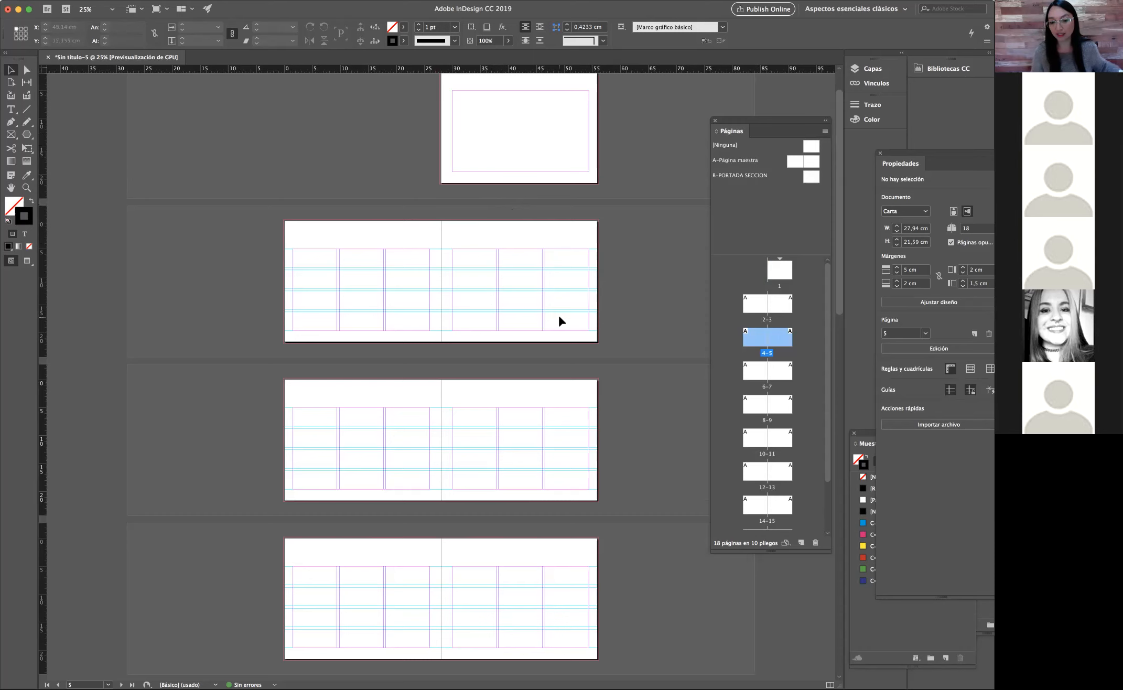
scroll(560, 318, "down", 2)
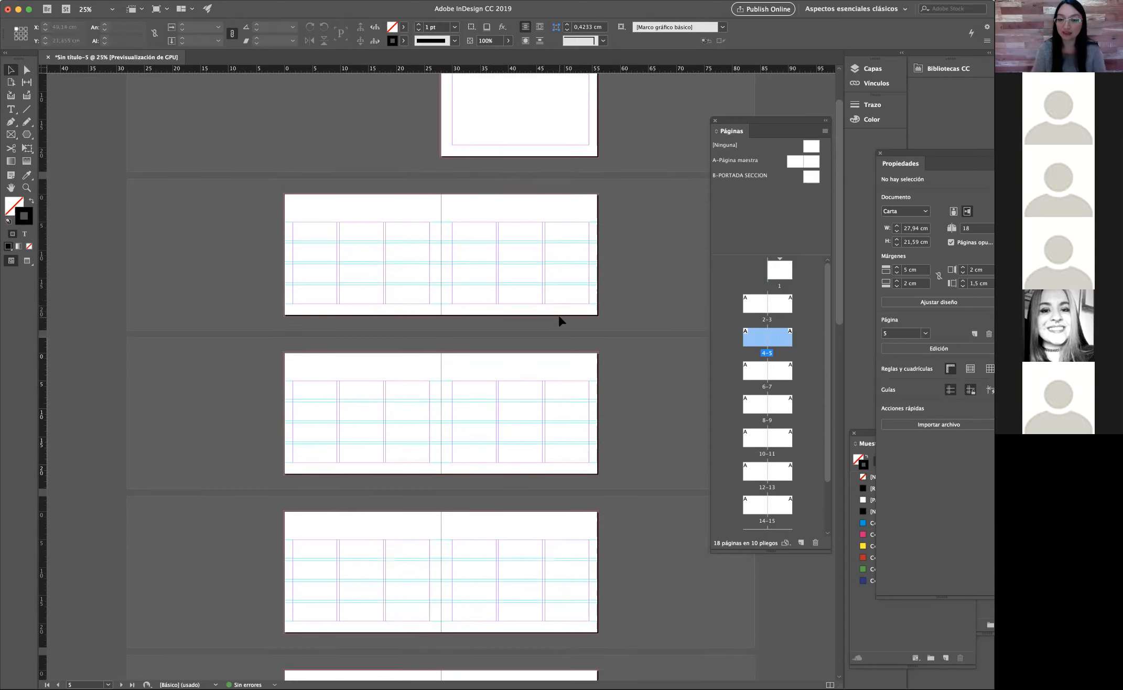
scroll(558, 317, "up", 5)
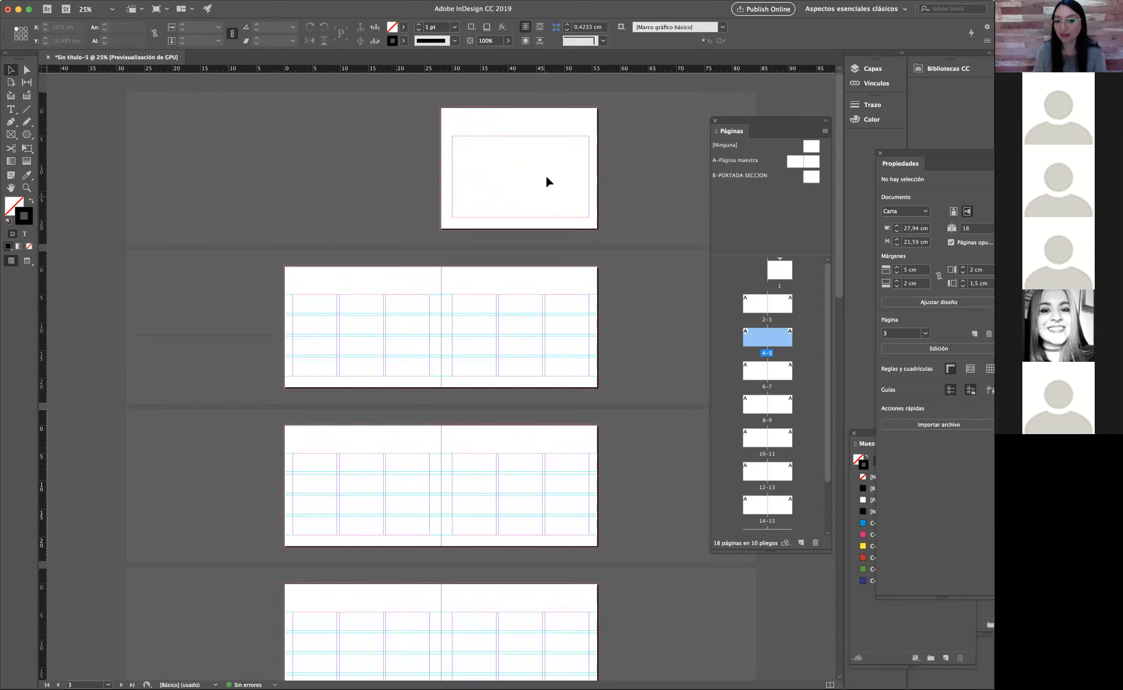
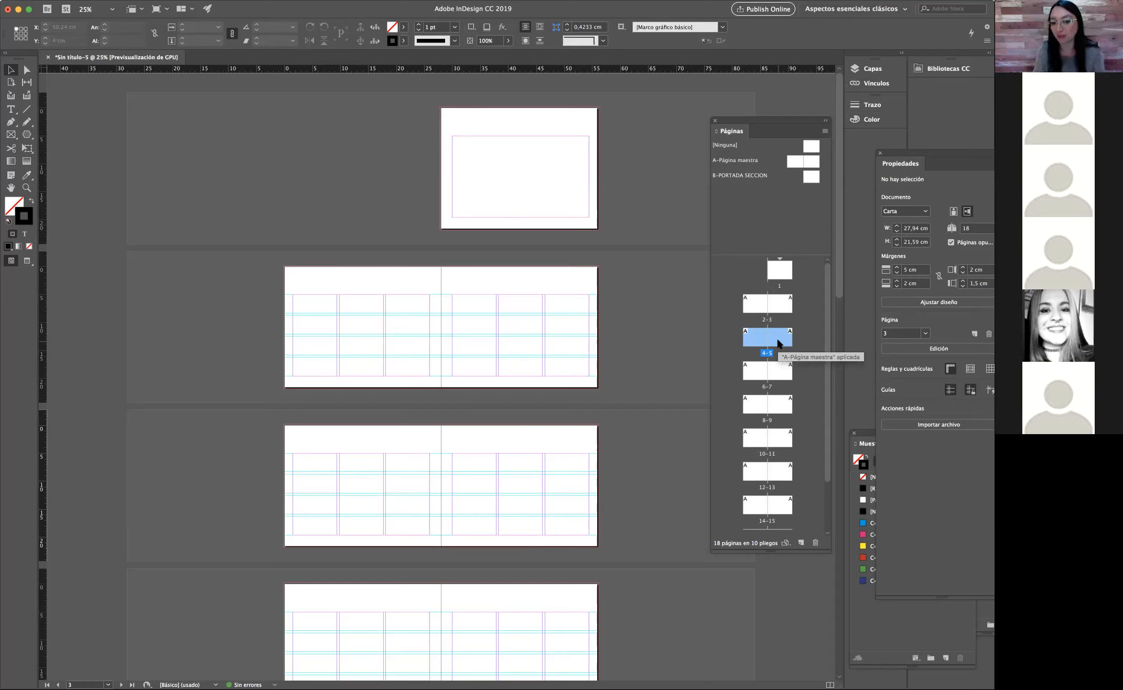
Step: Apply the B-PORTADA SECCION master to page 5 only and check its guides against the neighbouring pages
left_click(795, 338)
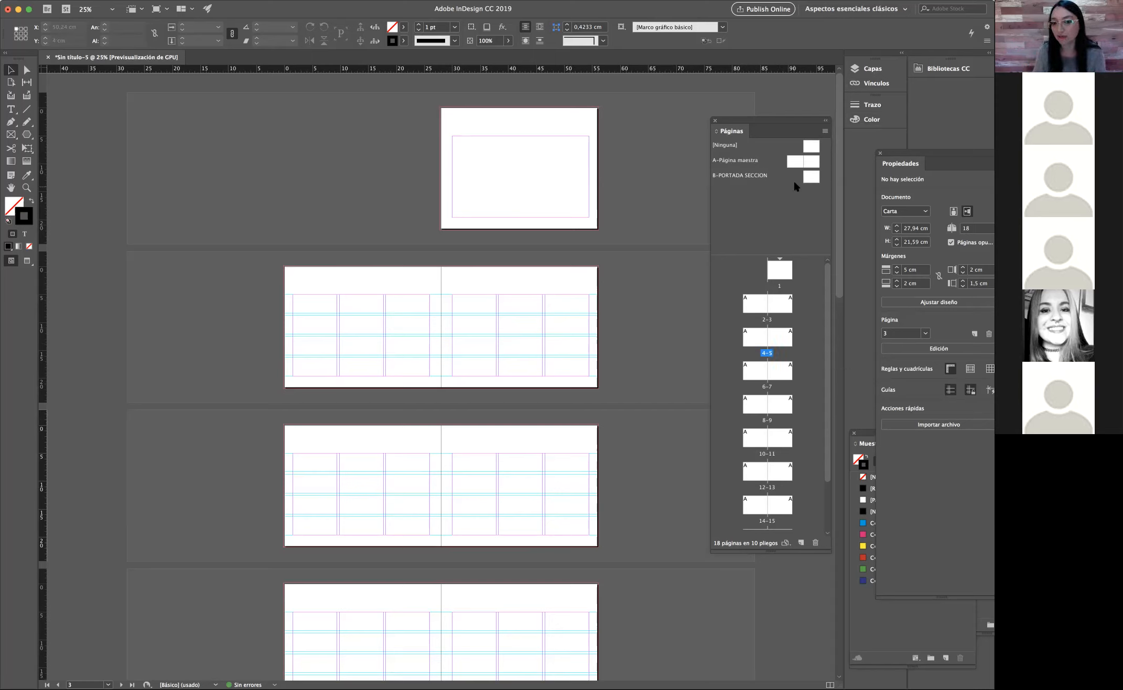
left_click_drag(806, 179, 778, 342)
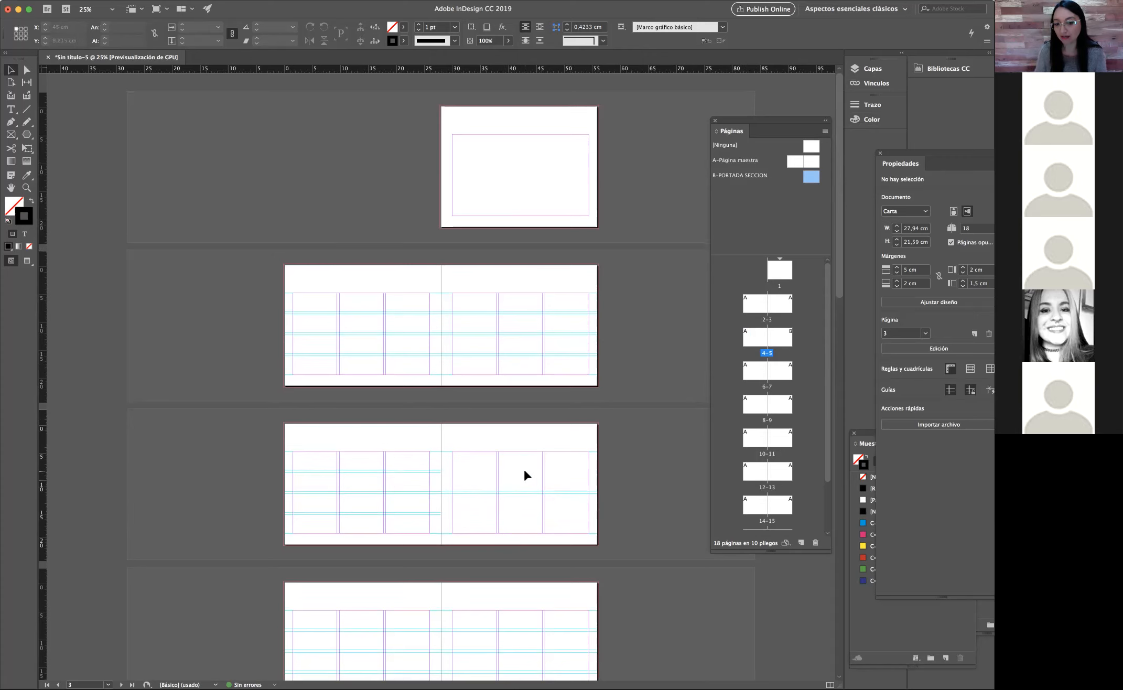
scroll(523, 472, "down", 1)
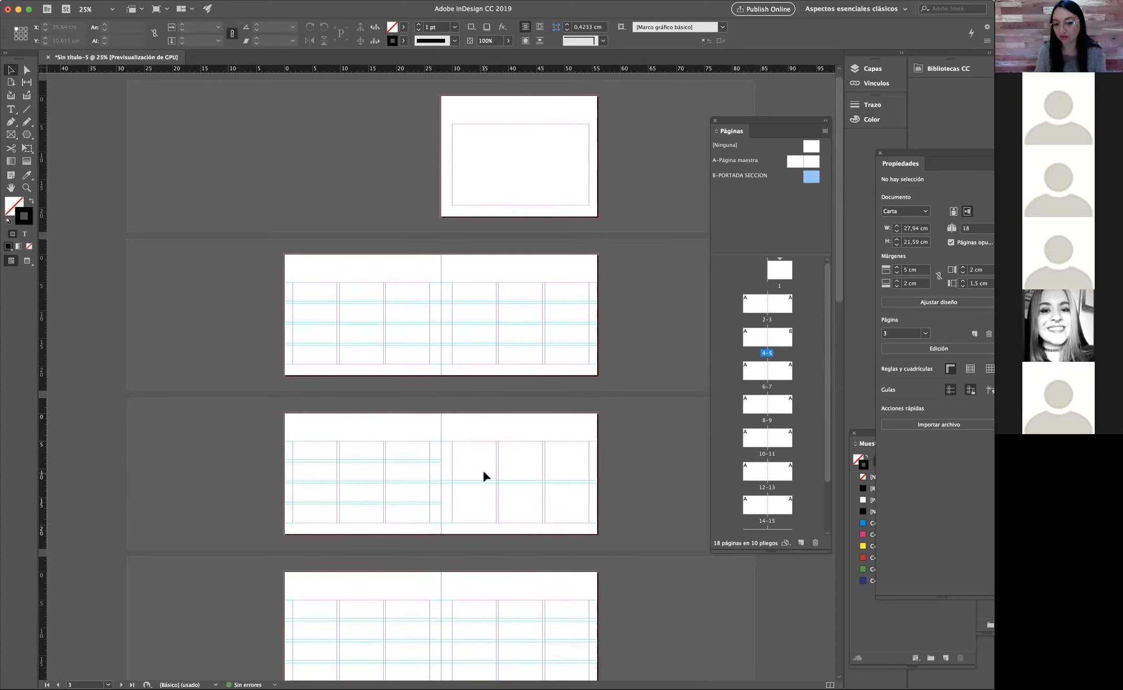
scroll(512, 473, "down", 4)
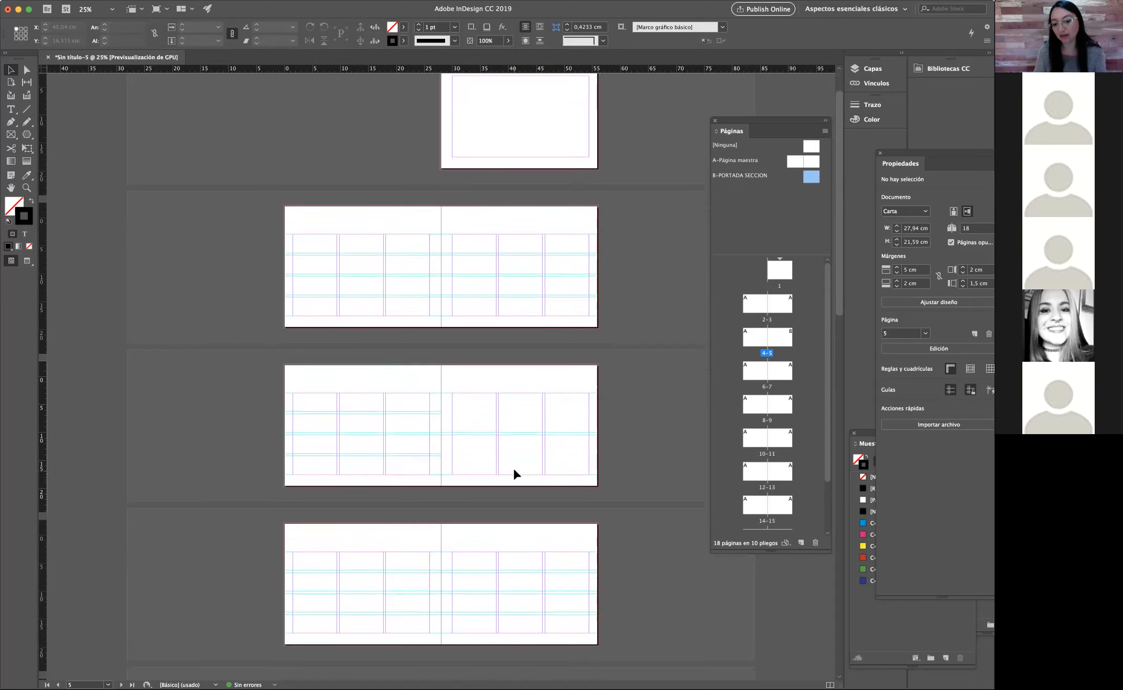
scroll(513, 469, "down", 3)
scroll(527, 528, "down", 3)
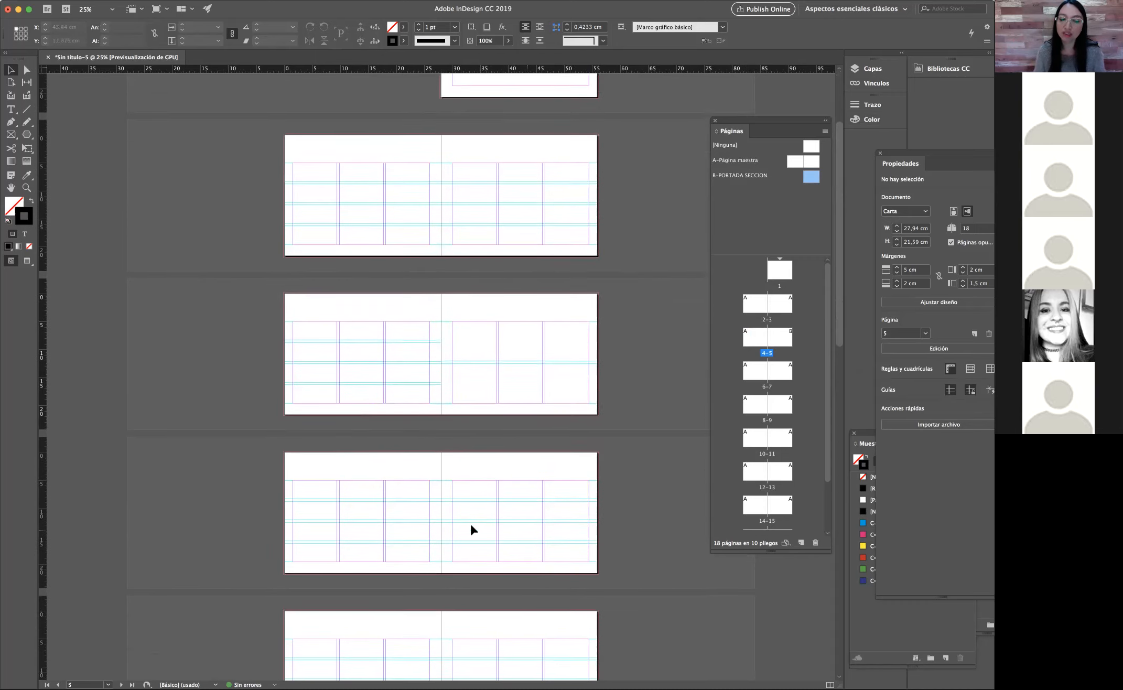
scroll(470, 528, "down", 4)
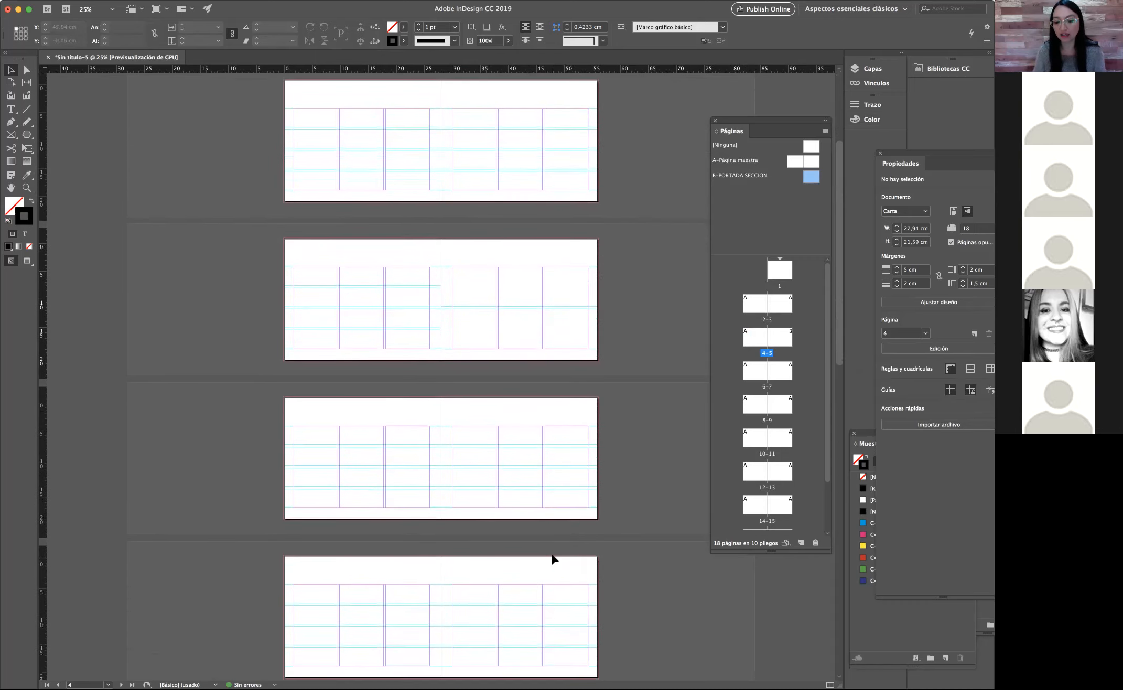
Step: Apply the B-PORTADA SECCION master to page 9 only and check the guides on that spread
scroll(553, 559, "down", 9)
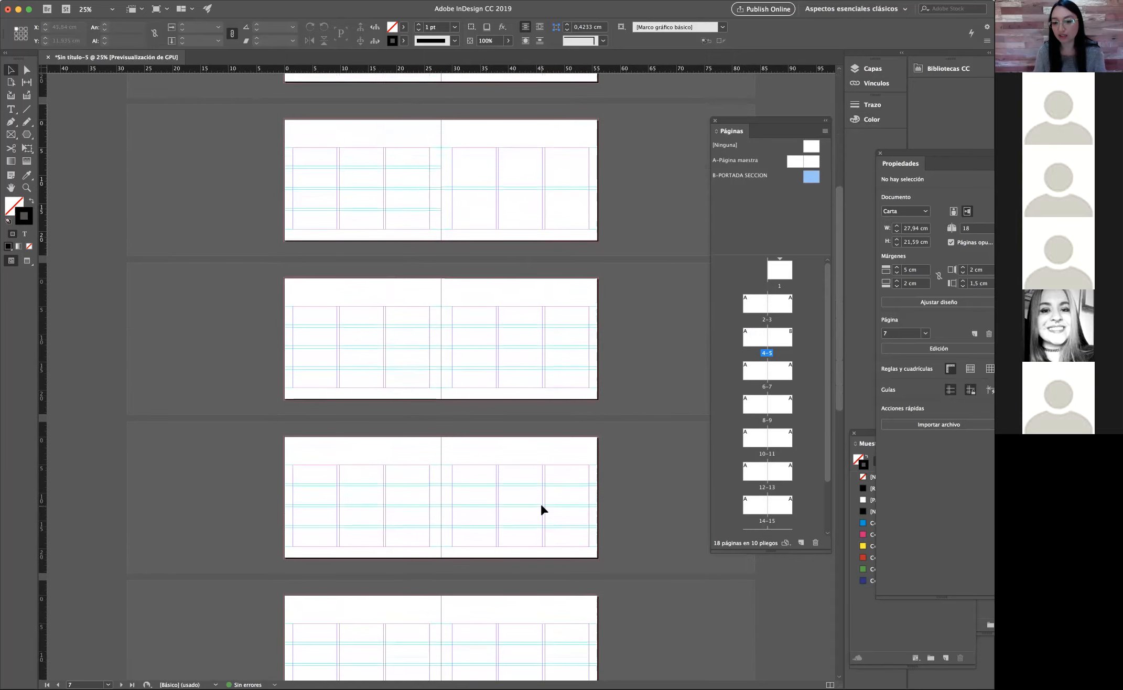
scroll(542, 509, "down", 20)
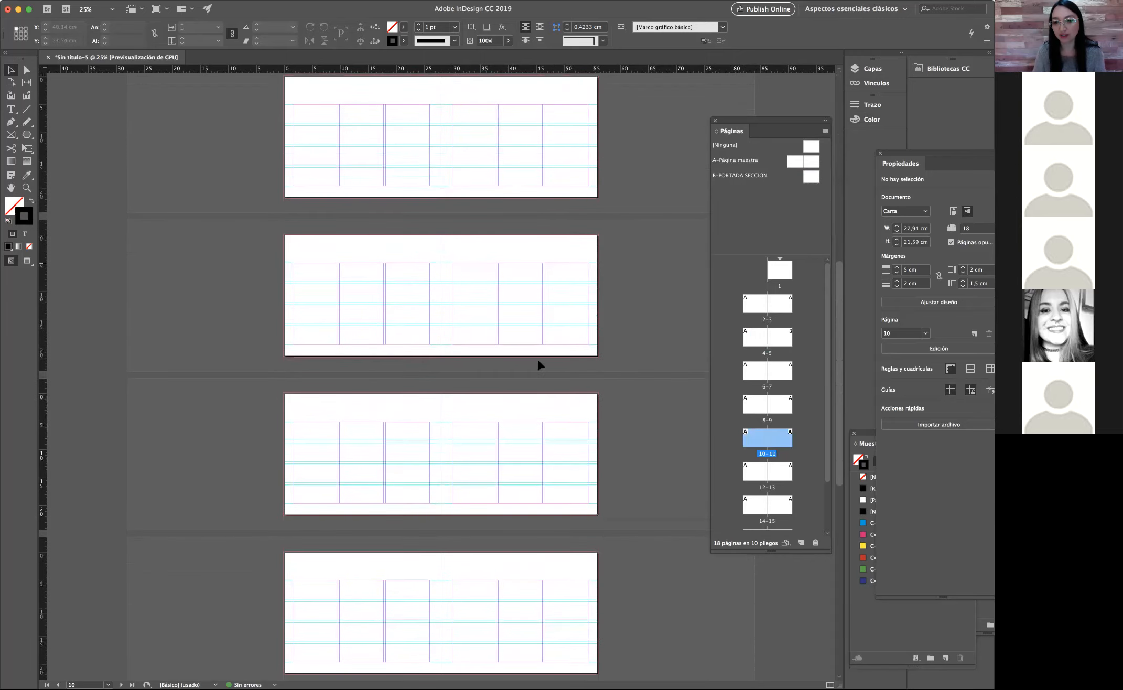
left_click(522, 317)
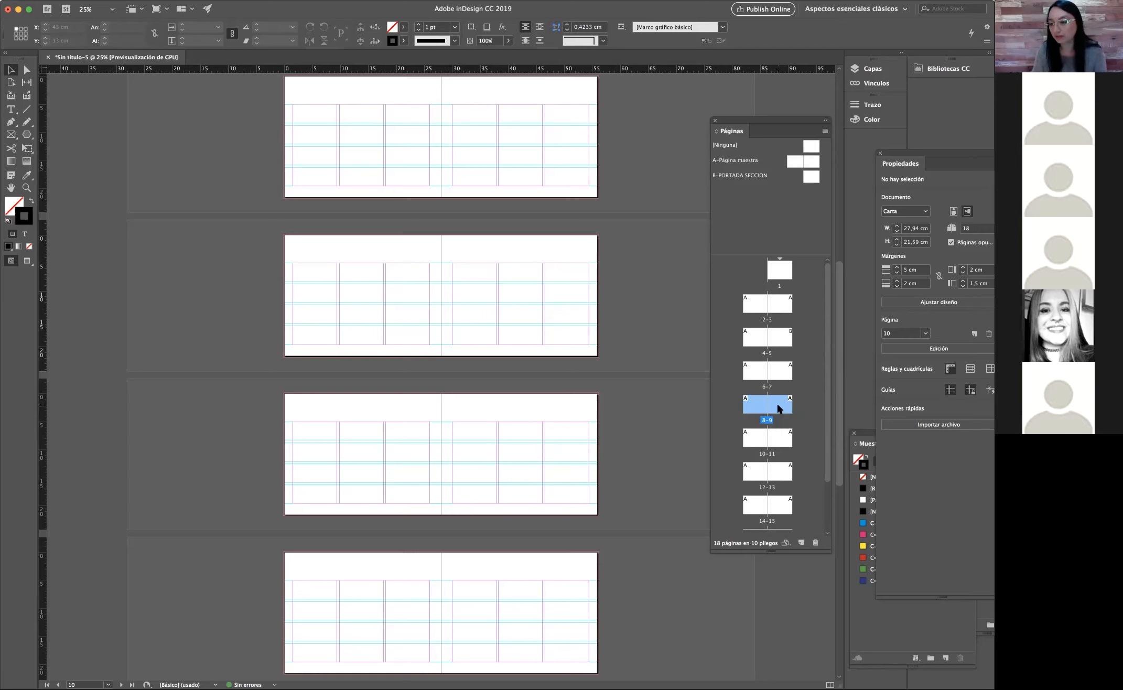
left_click(809, 177)
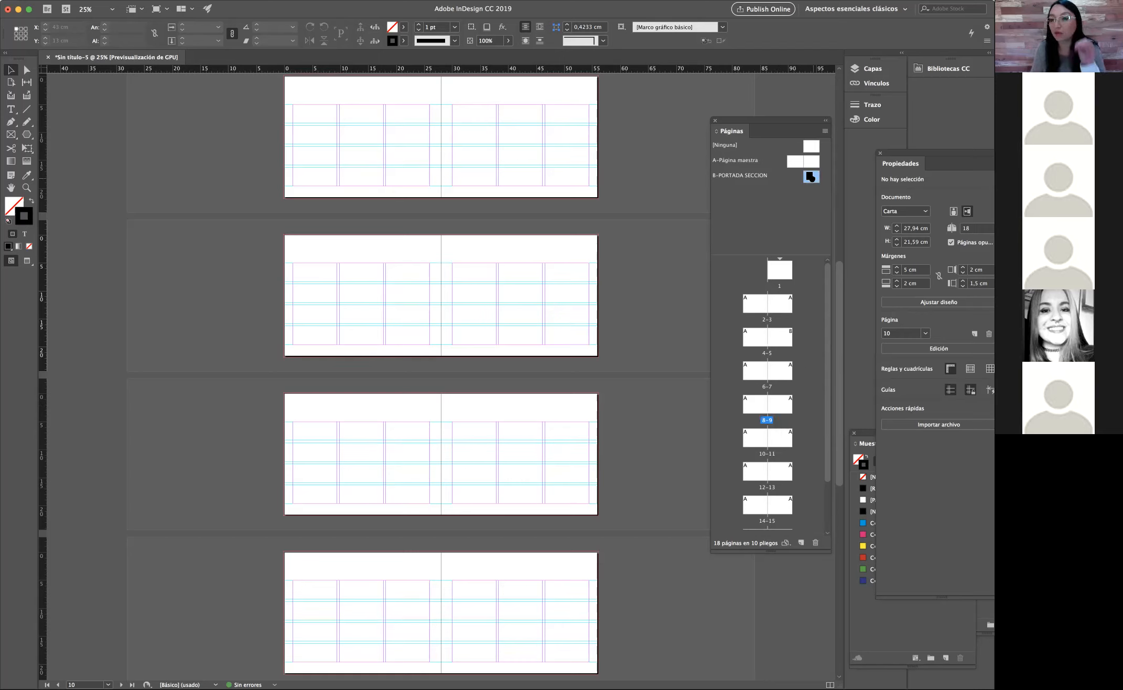
left_click_drag(810, 176, 783, 407)
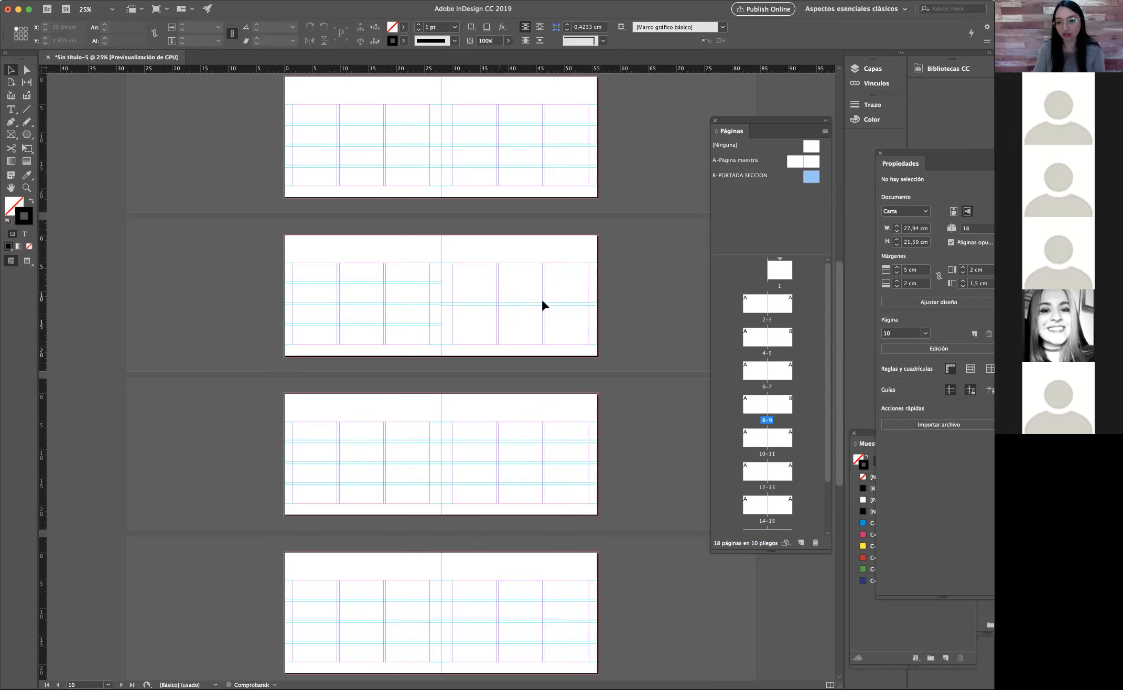
scroll(563, 409, "down", 5)
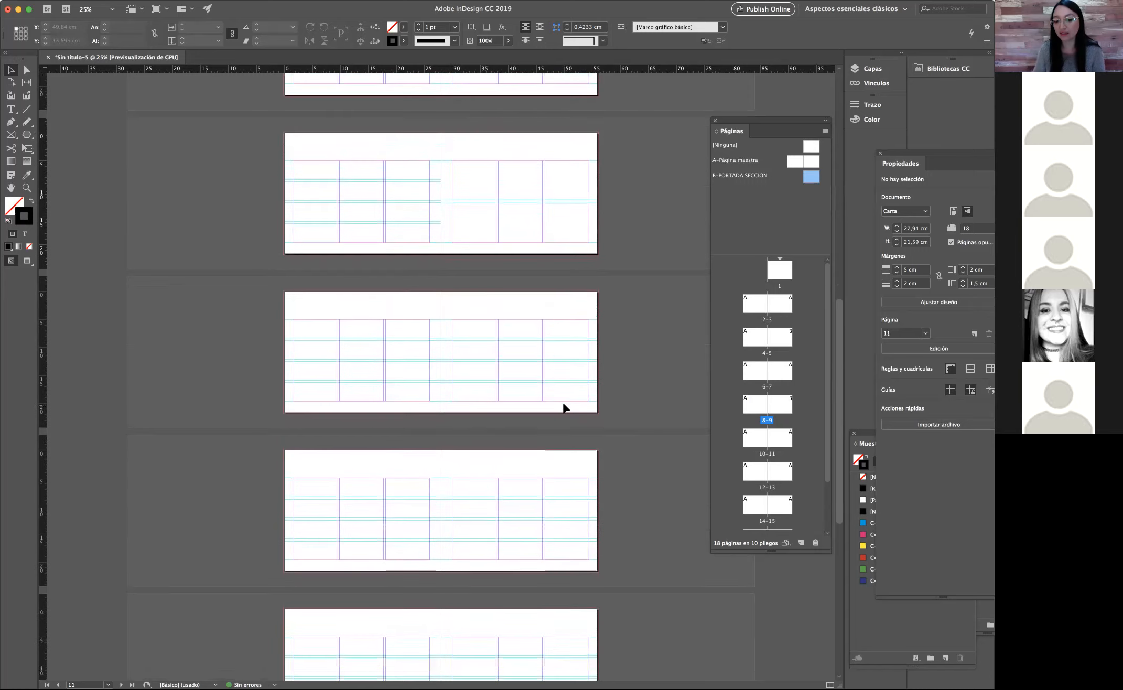
Step: Apply the B-PORTADA SECCION master to page 13 and review the document's spreads
left_click(767, 471)
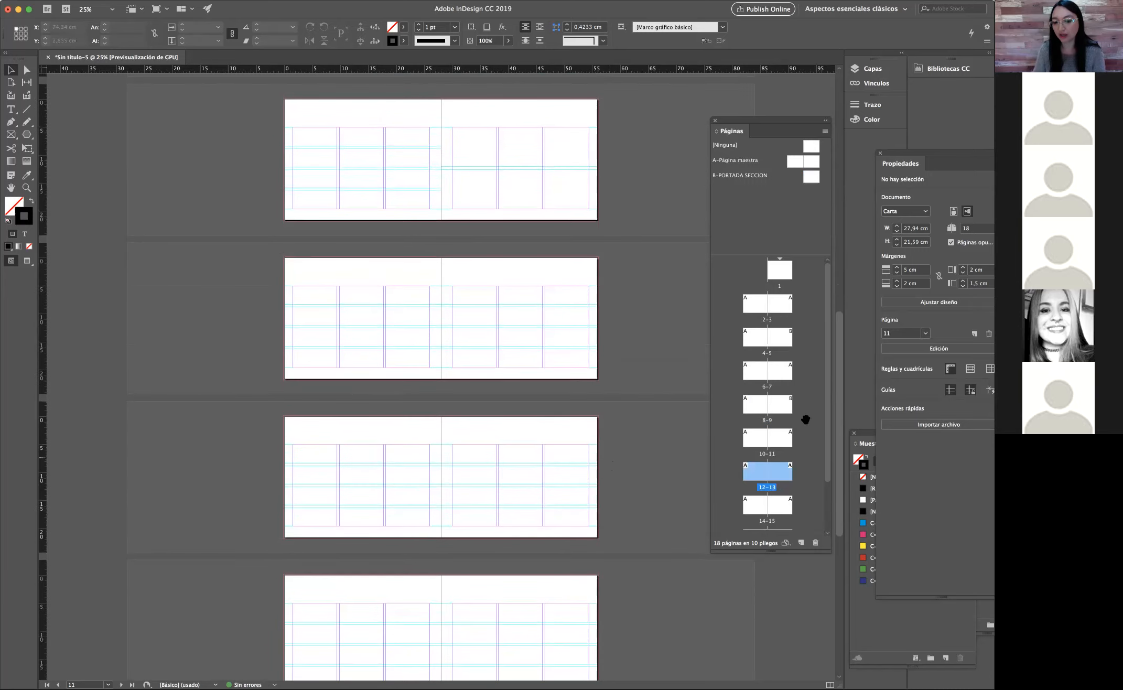
left_click_drag(810, 187, 770, 476)
scroll(569, 463, "down", 7)
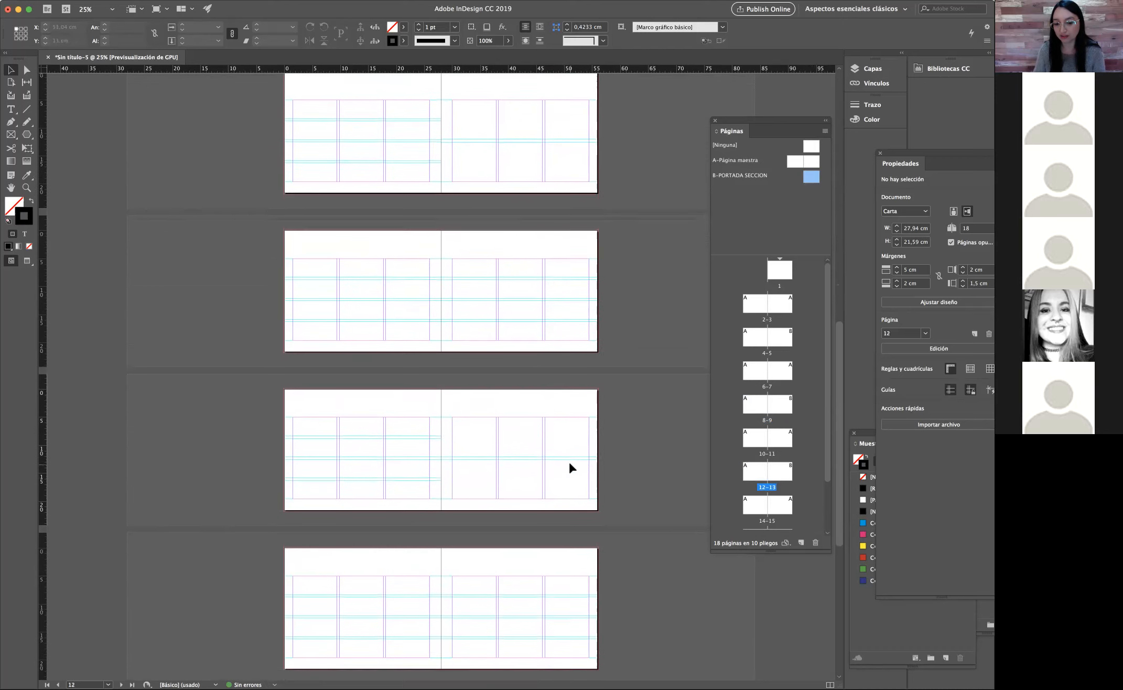
scroll(568, 461, "down", 6)
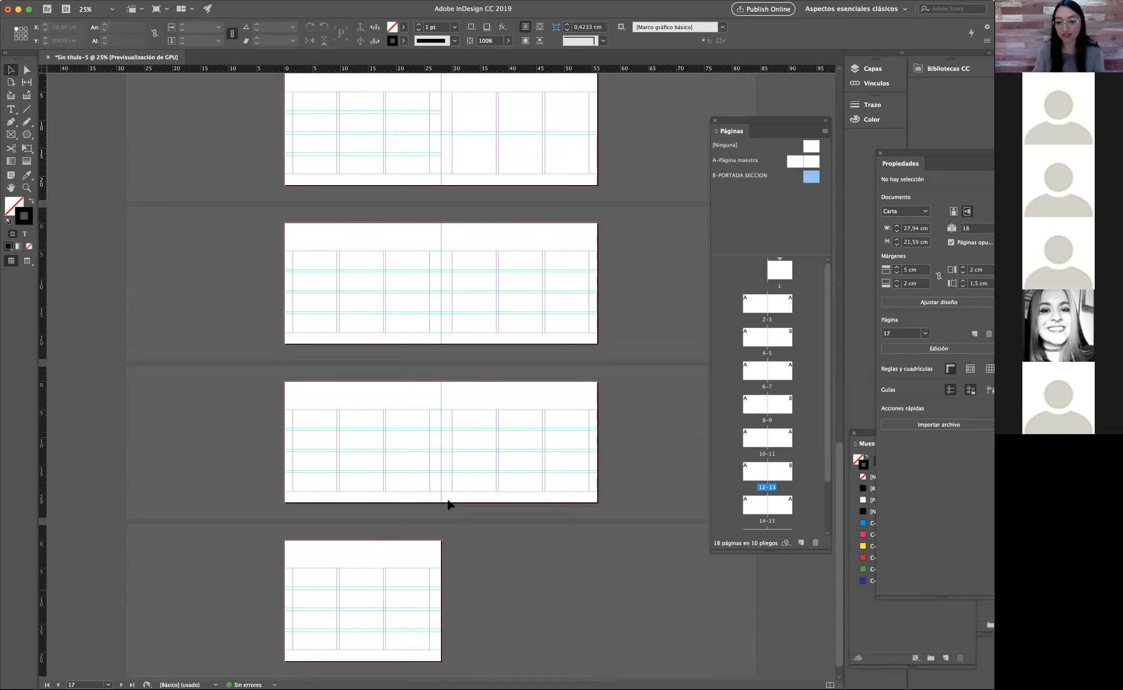
scroll(448, 503, "up", 10)
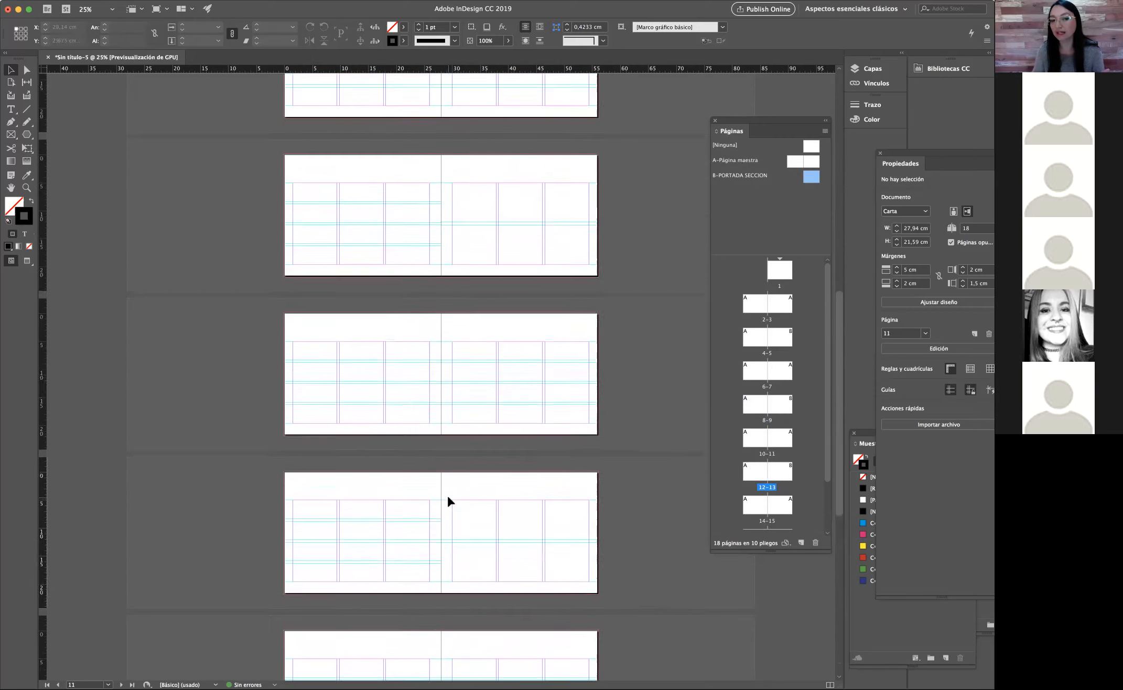
scroll(448, 496, "up", 10)
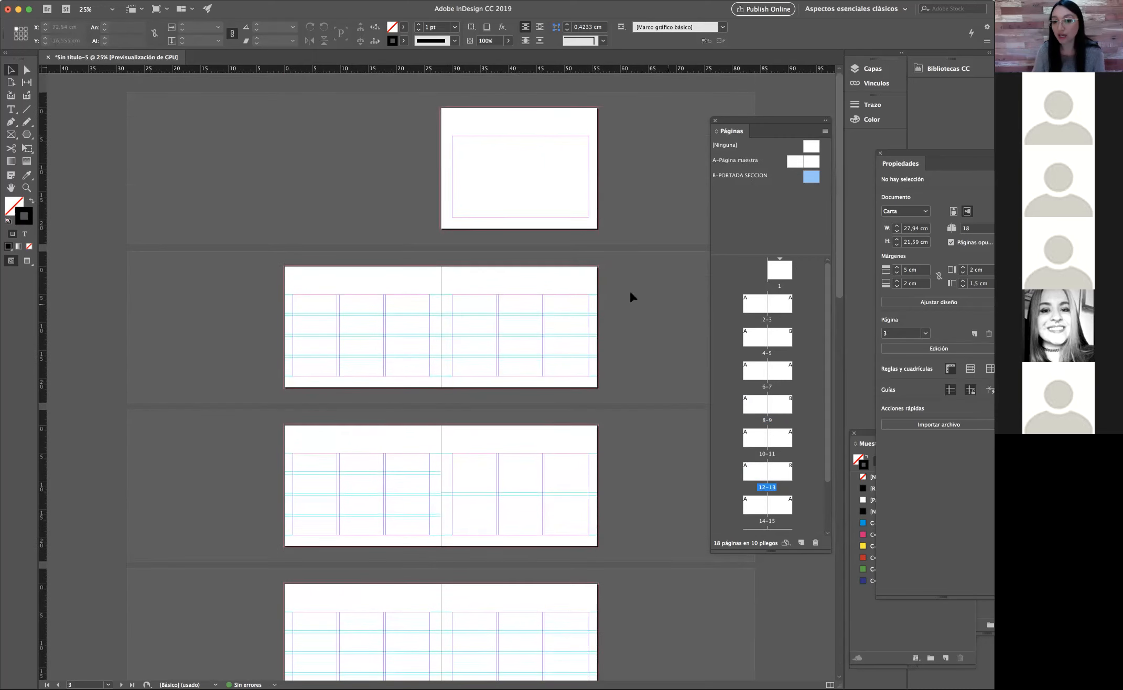
Step: On the B-PORTADA SECCION master page, draw a rectangle filling the margin area, about 24.44 × 14.59 cm
double_click(812, 178)
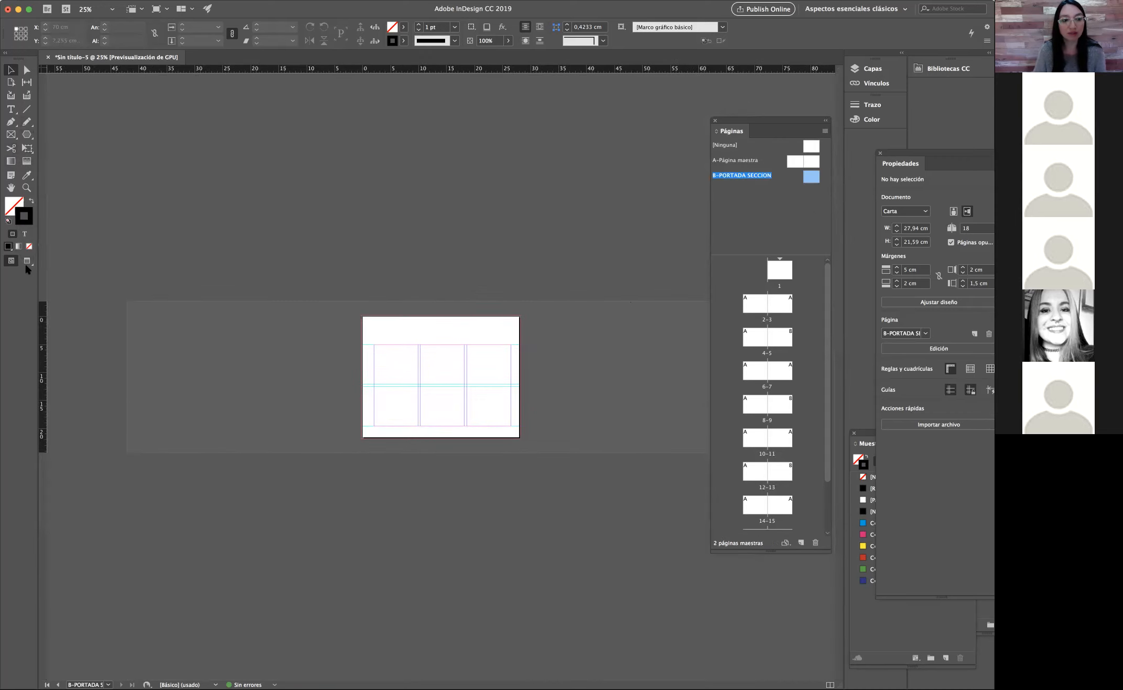
left_click(31, 187)
left_click(431, 383)
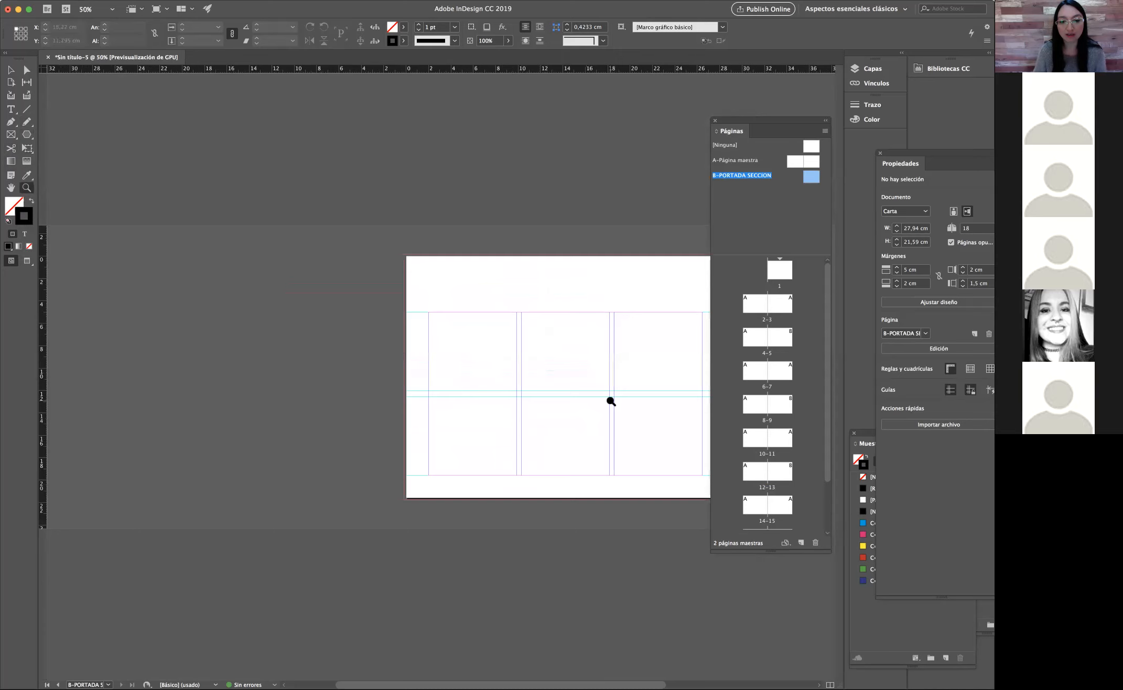
left_click_drag(499, 363, 367, 363)
left_click(28, 135)
left_click(53, 148)
left_click_drag(296, 312, 570, 476)
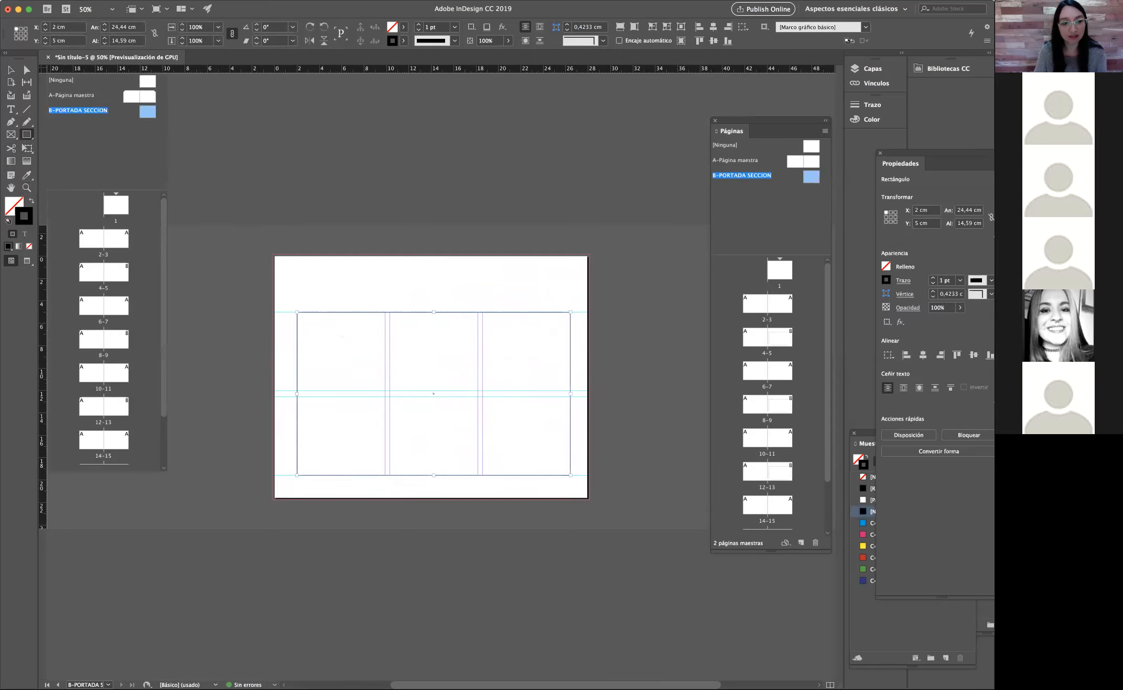
Step: Swap the rectangle's fill and stroke to make it solid black without outline, and place the floating swatches panel beside the pages panel
left_click(31, 200)
double_click(14, 205)
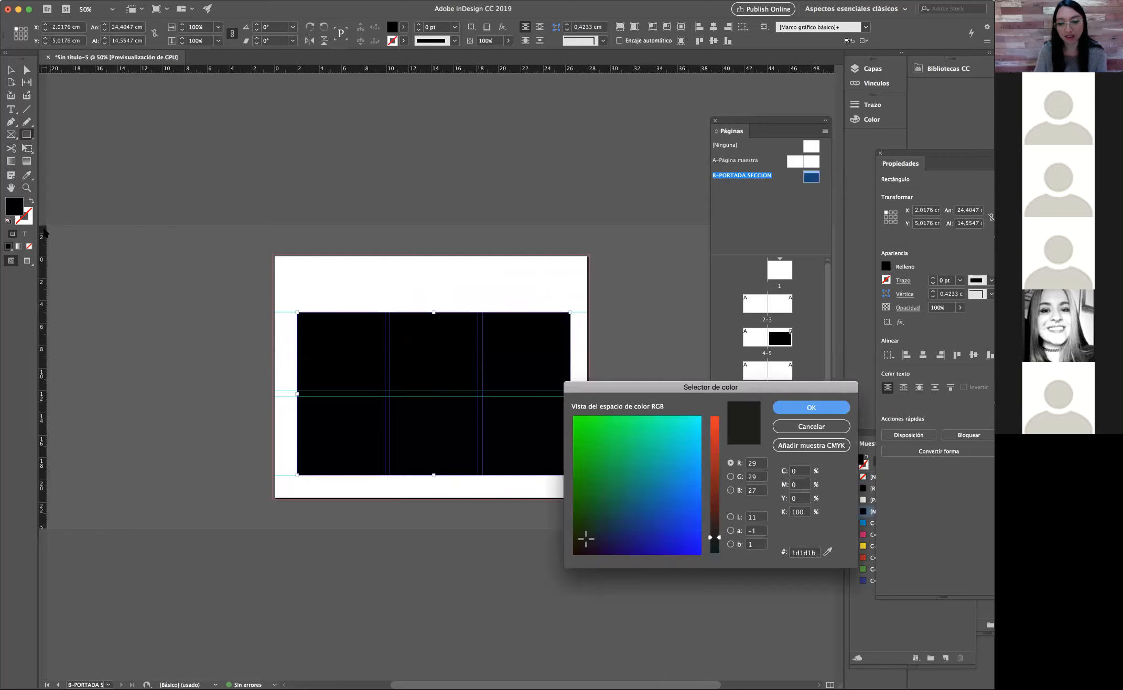
left_click(779, 424)
left_click_drag(859, 437, 605, 360)
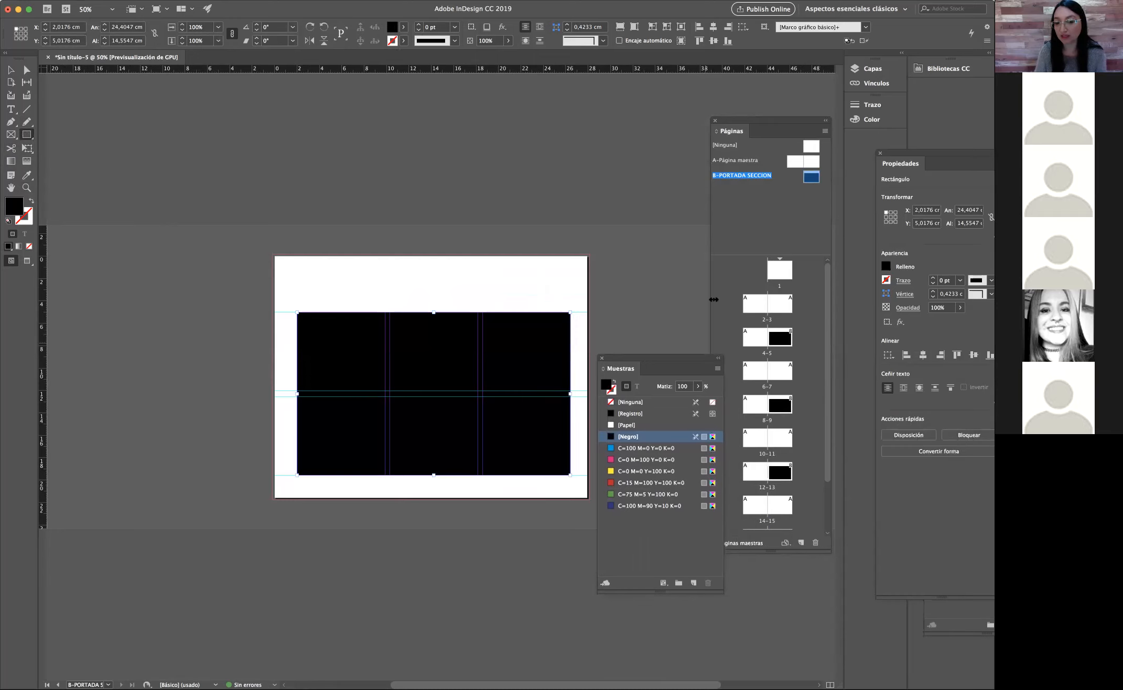
left_click_drag(765, 126, 780, 116)
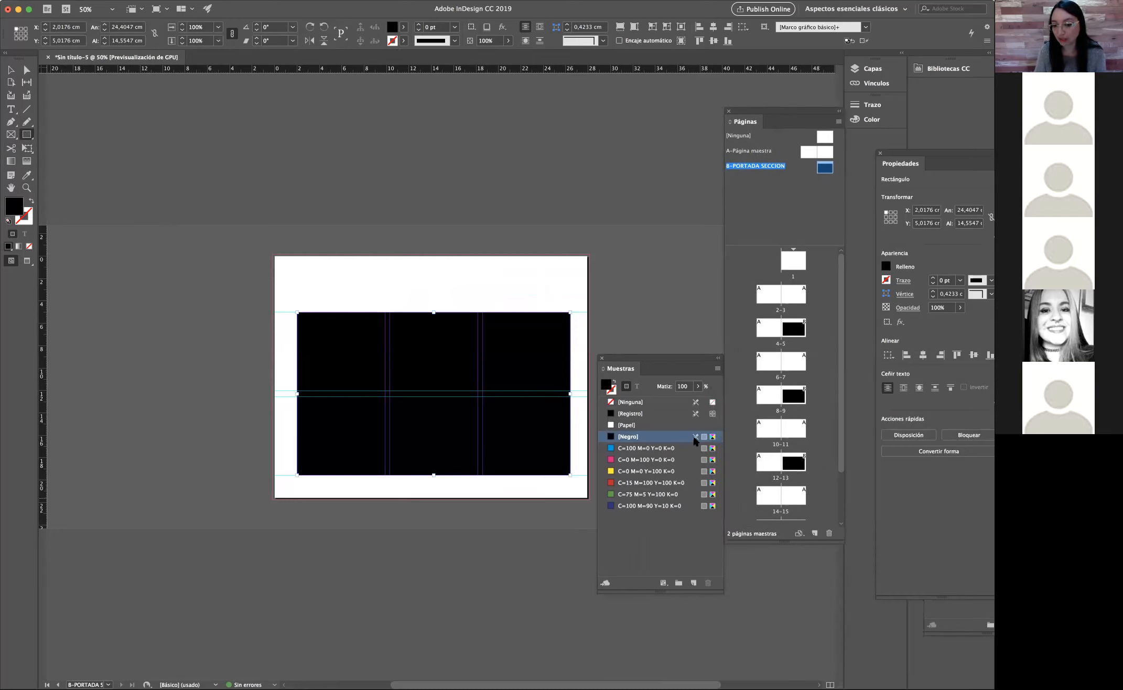
left_click(718, 369)
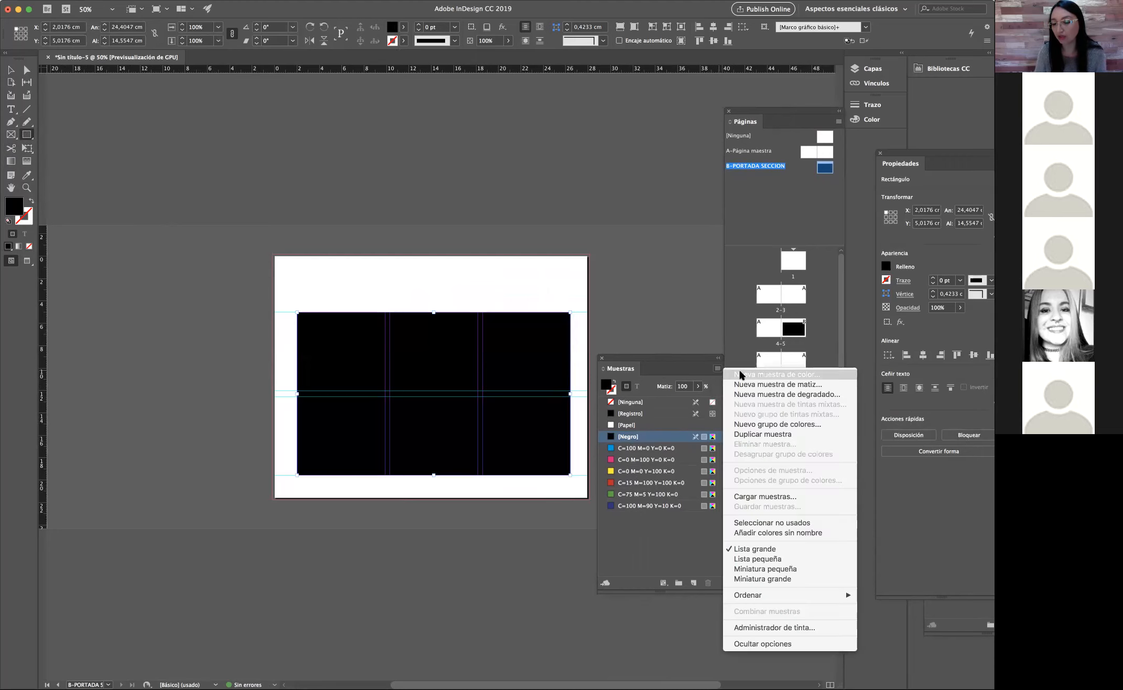
left_click(741, 374)
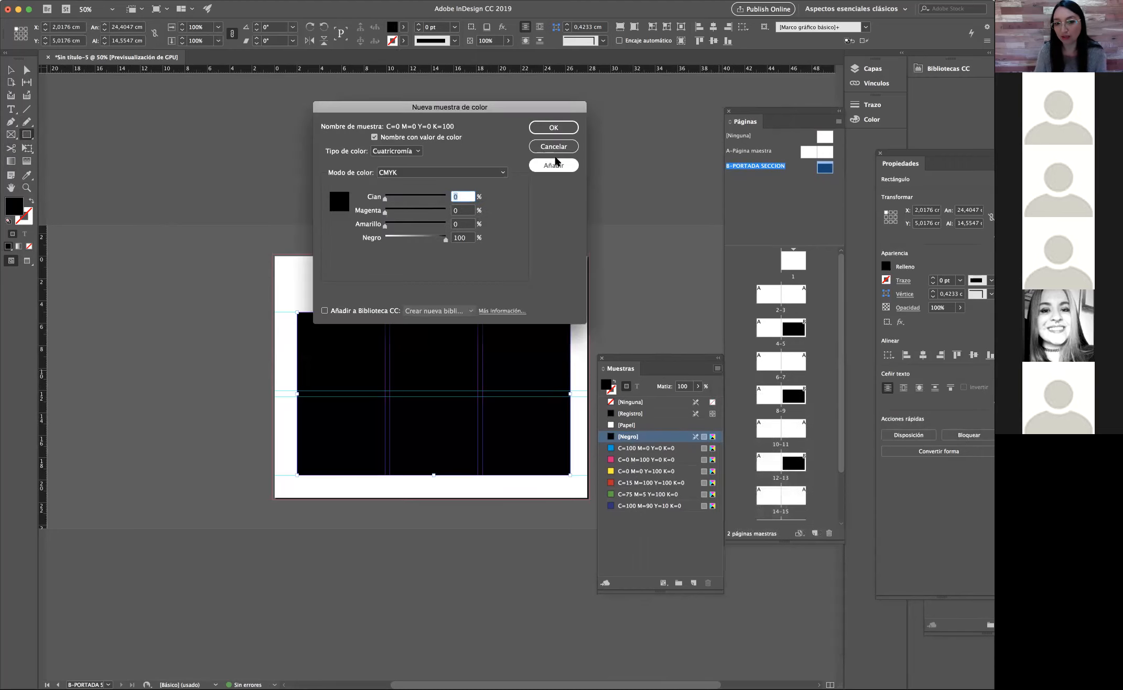
left_click(553, 146)
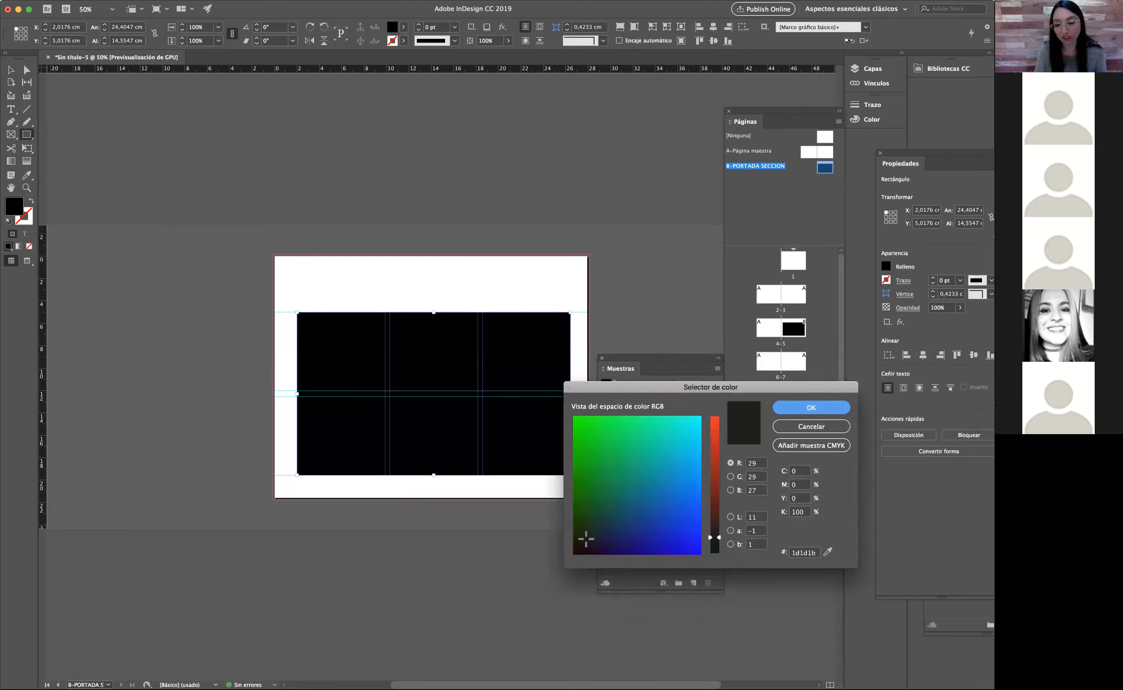
Step: Fill the rectangle with green C=69 M=0 Y=51 K=0 and save that colour as a new CMYK process swatch
left_click(651, 446)
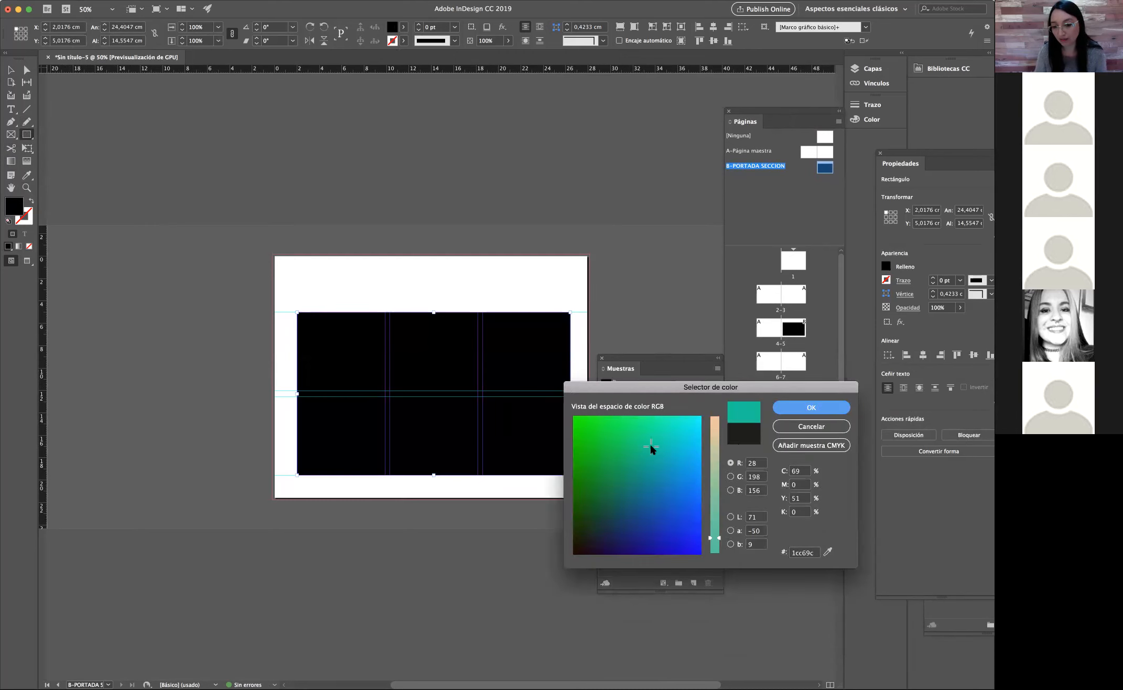
left_click(801, 408)
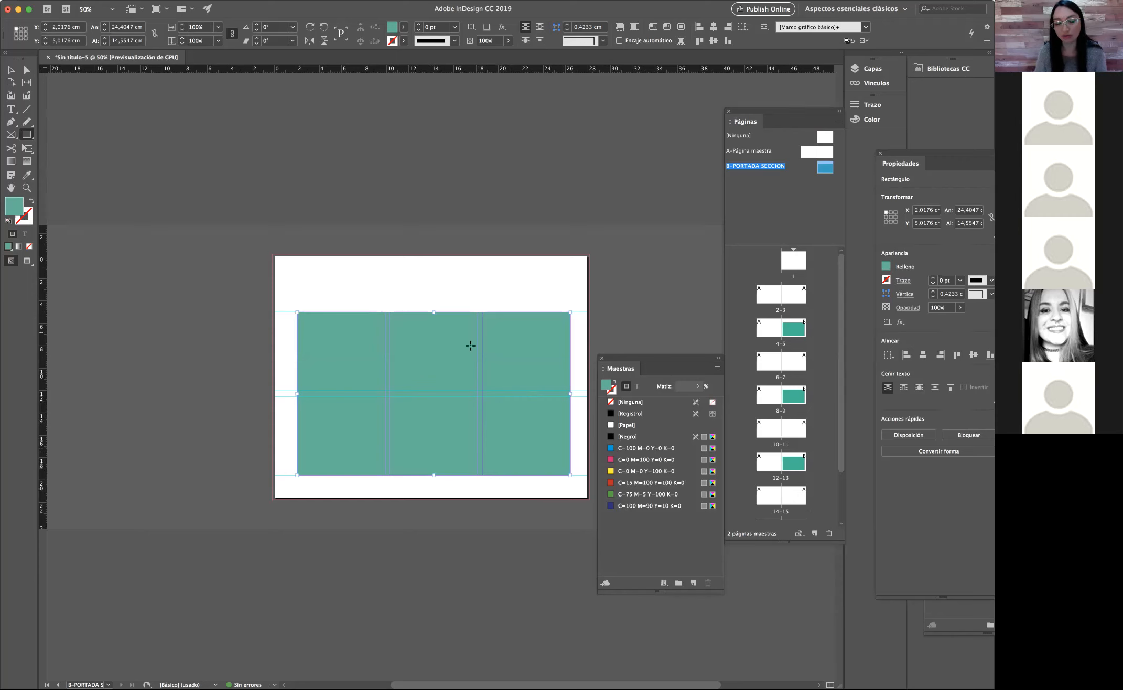
left_click(717, 369)
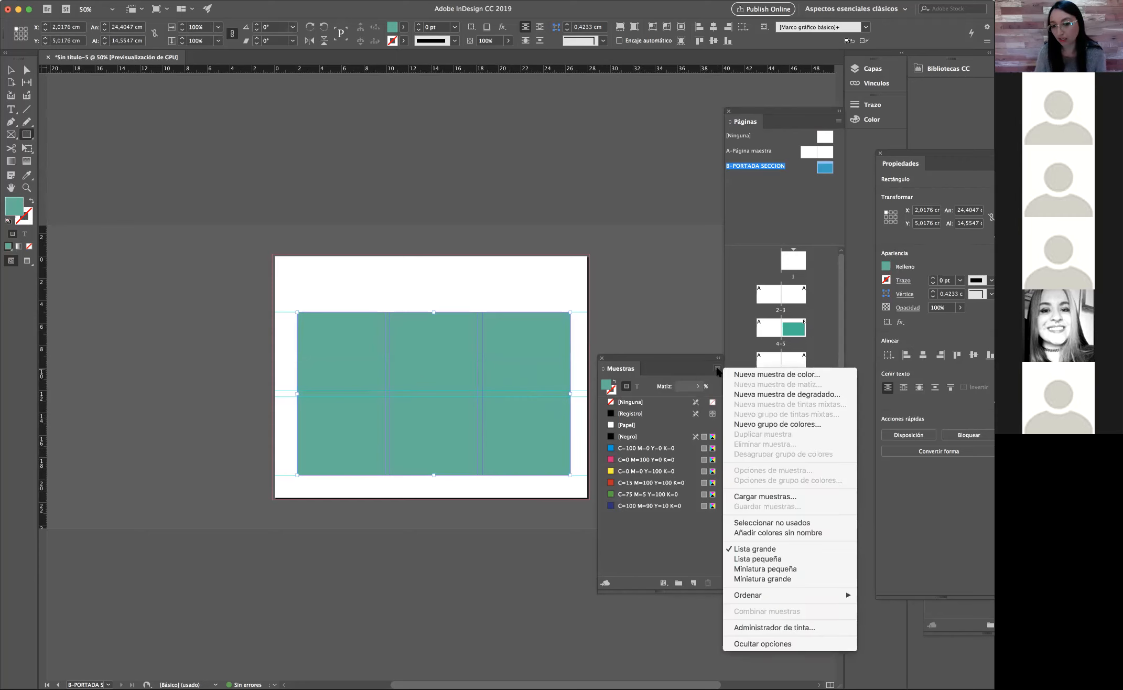
left_click(743, 372)
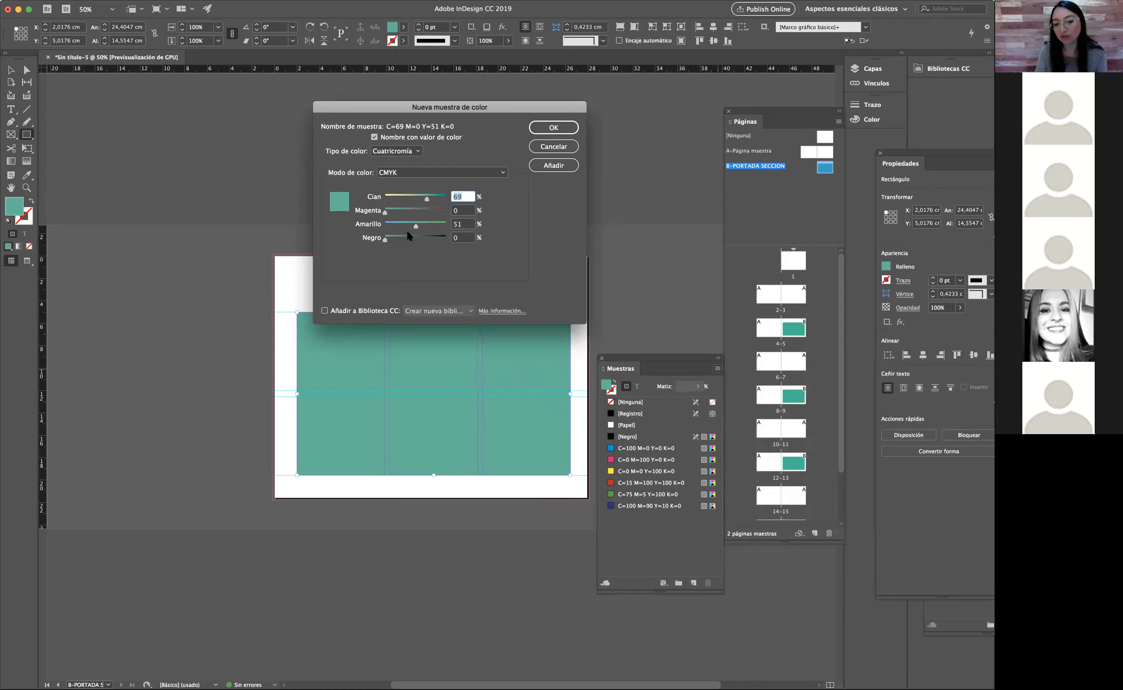
left_click(545, 128)
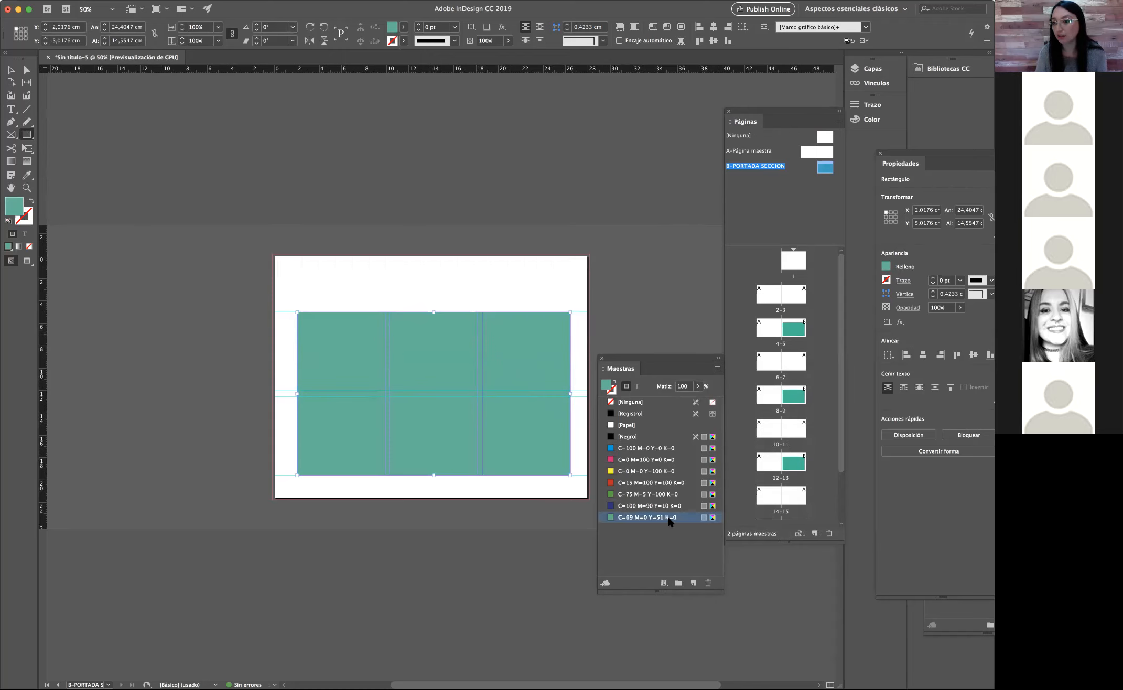
Step: With nothing selected, add a darker green CMYK swatch C=74 M=21 Y=64 K=4 from the colour picker, and delete it again
left_click(10, 70)
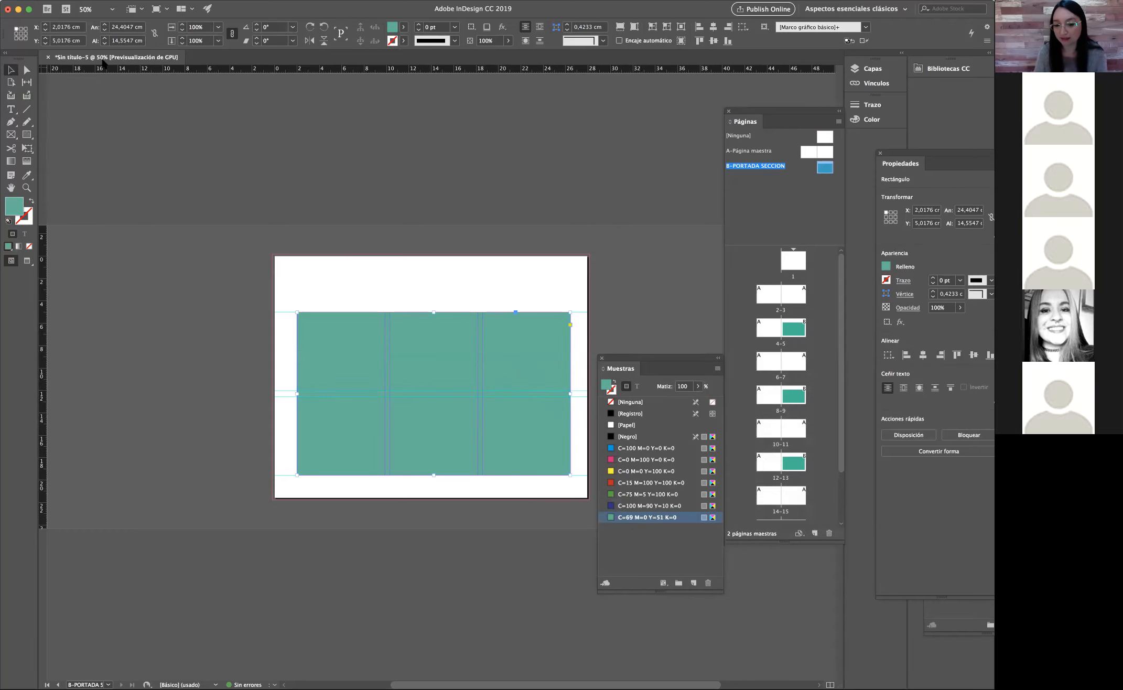
left_click(217, 159)
left_click(620, 517)
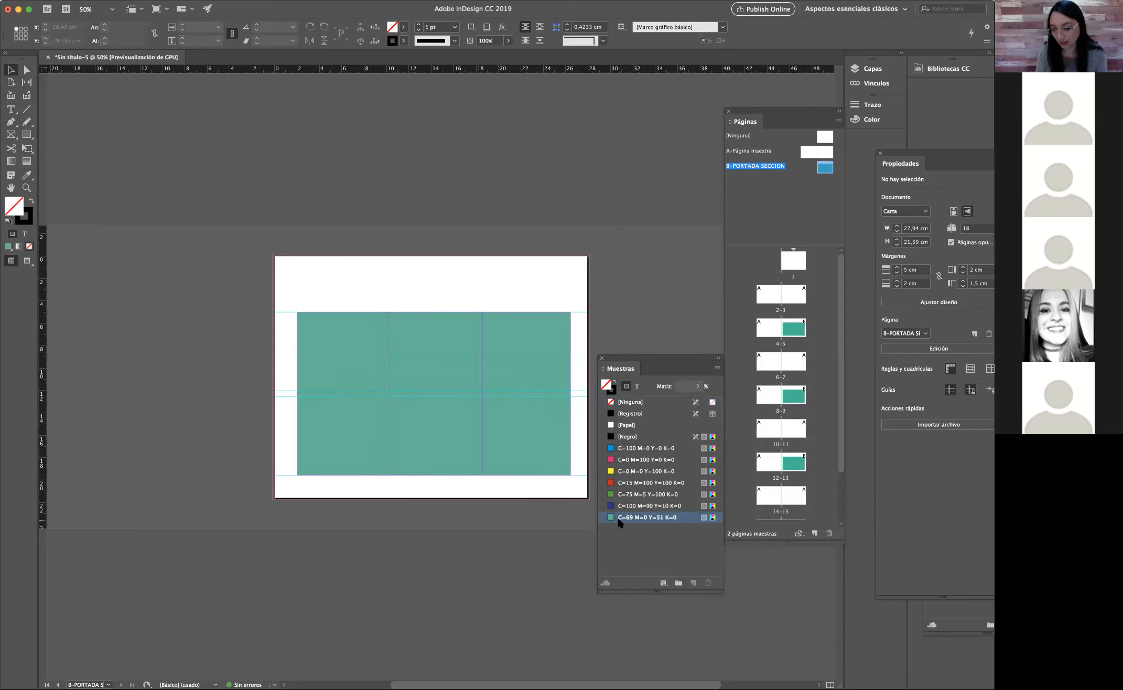
double_click(15, 204)
mouse_move(612, 481)
left_mouse_down()
mouse_move(619, 464)
mouse_move(628, 474)
left_mouse_up()
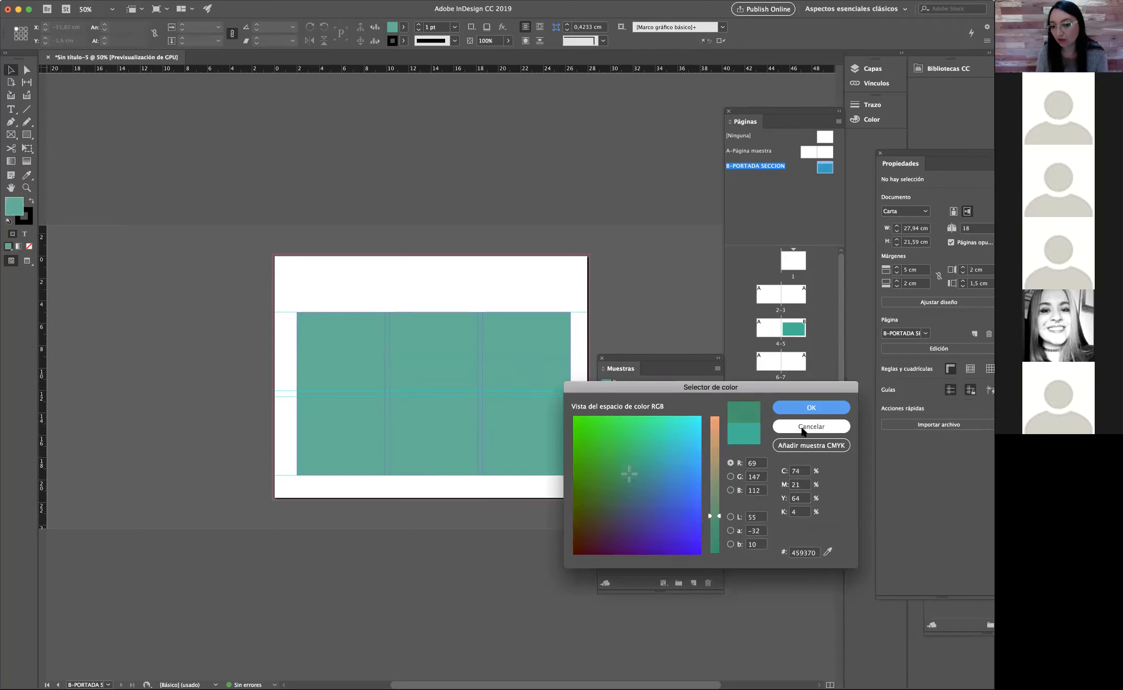
left_click(805, 449)
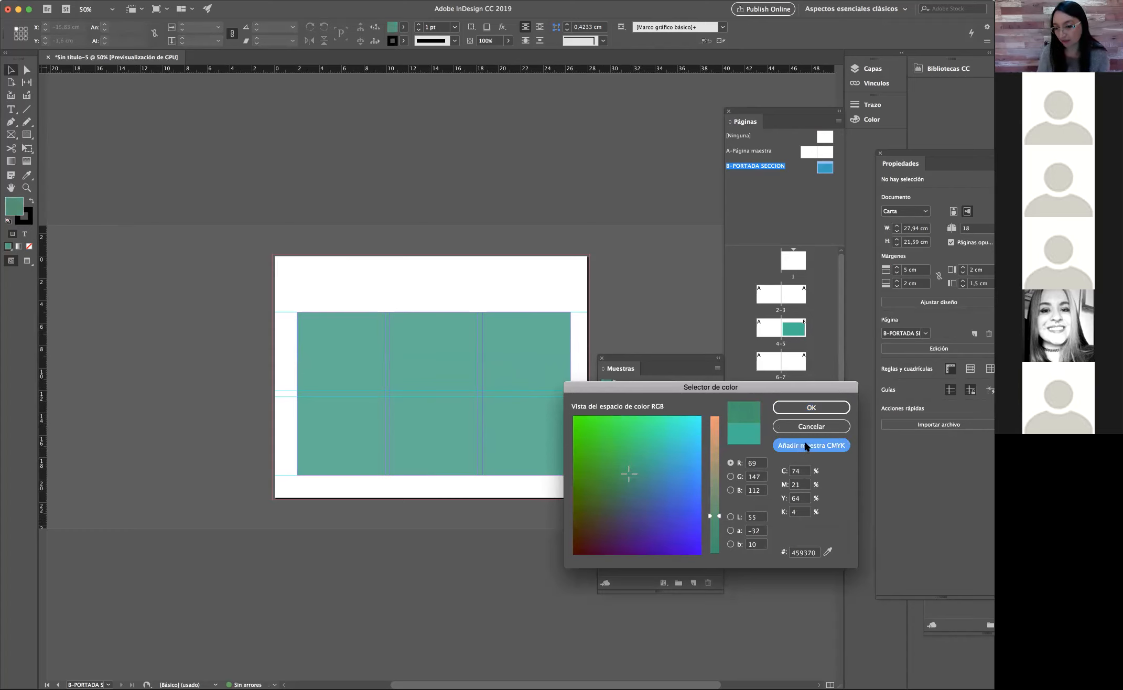
left_click(810, 407)
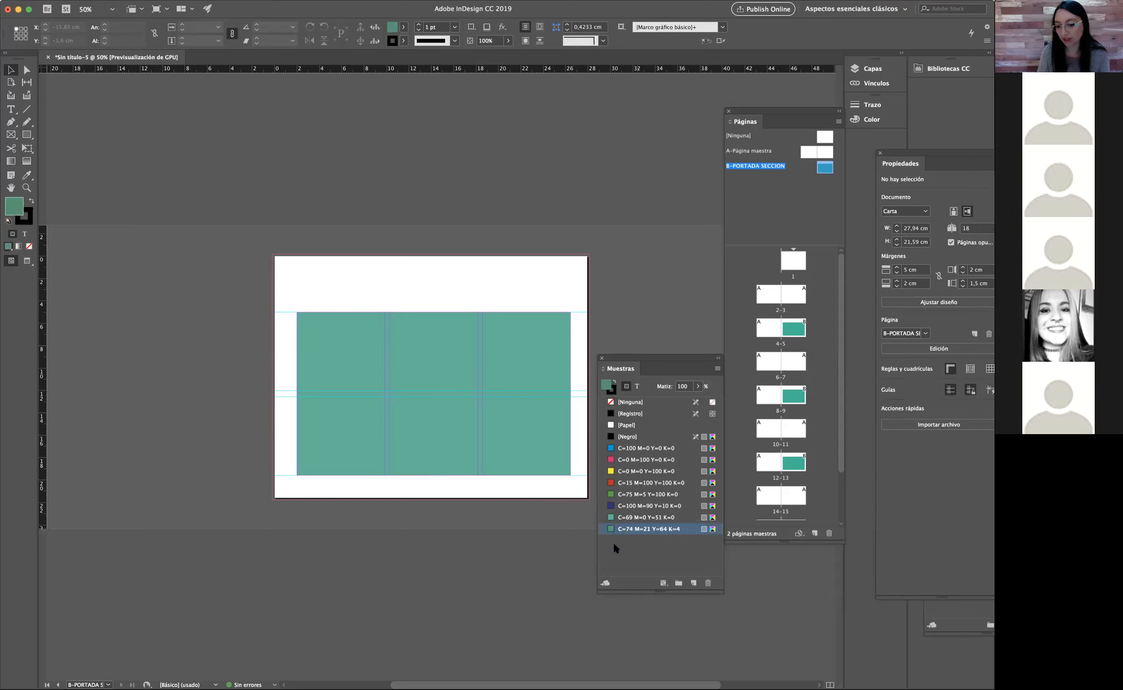
left_click(708, 582)
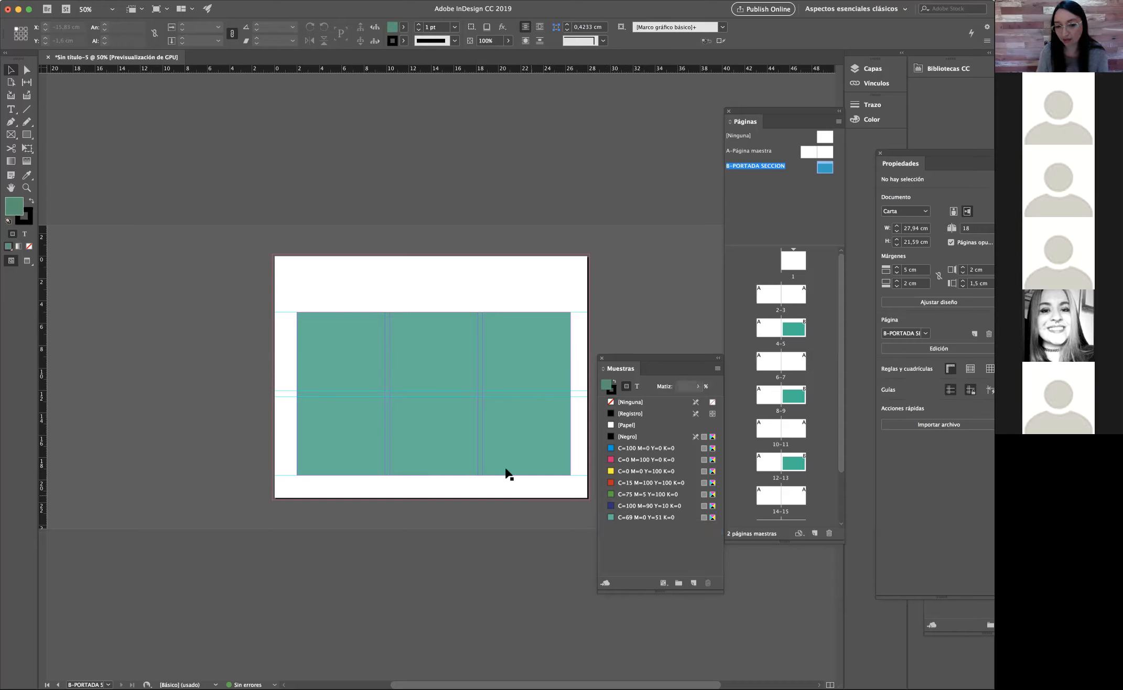
Step: Check the green rectangle on the B-PORTADA SECCION master and its thumbnails on pages 5, 9 and 13
left_click(504, 447)
left_click(645, 301)
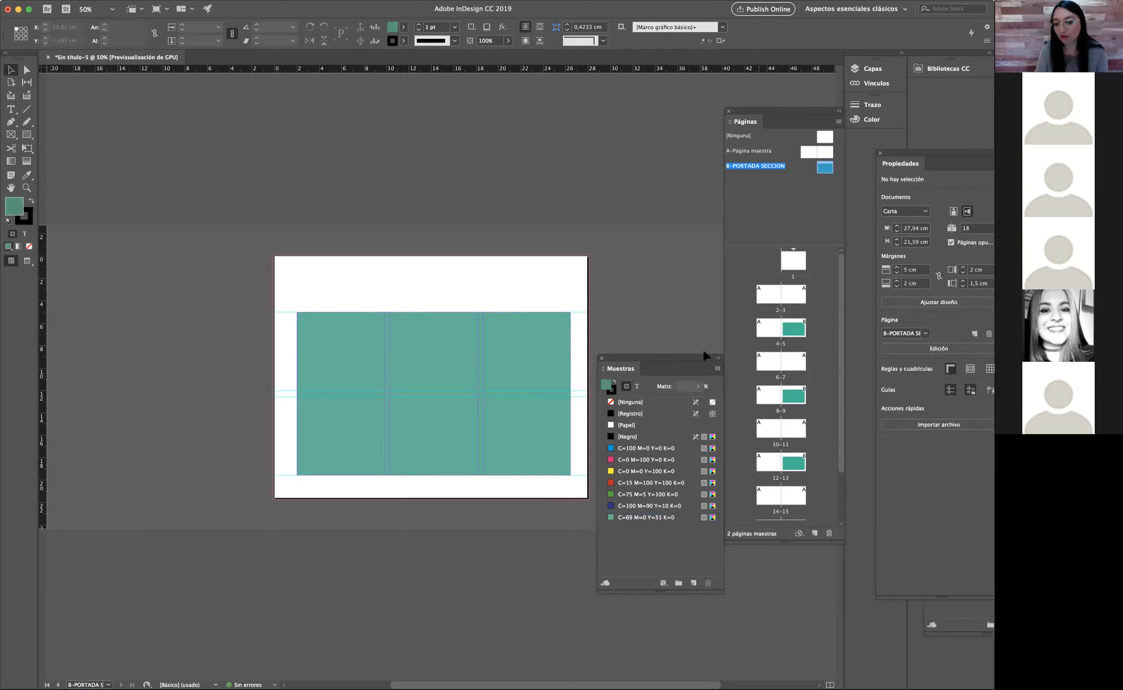
left_click(507, 328)
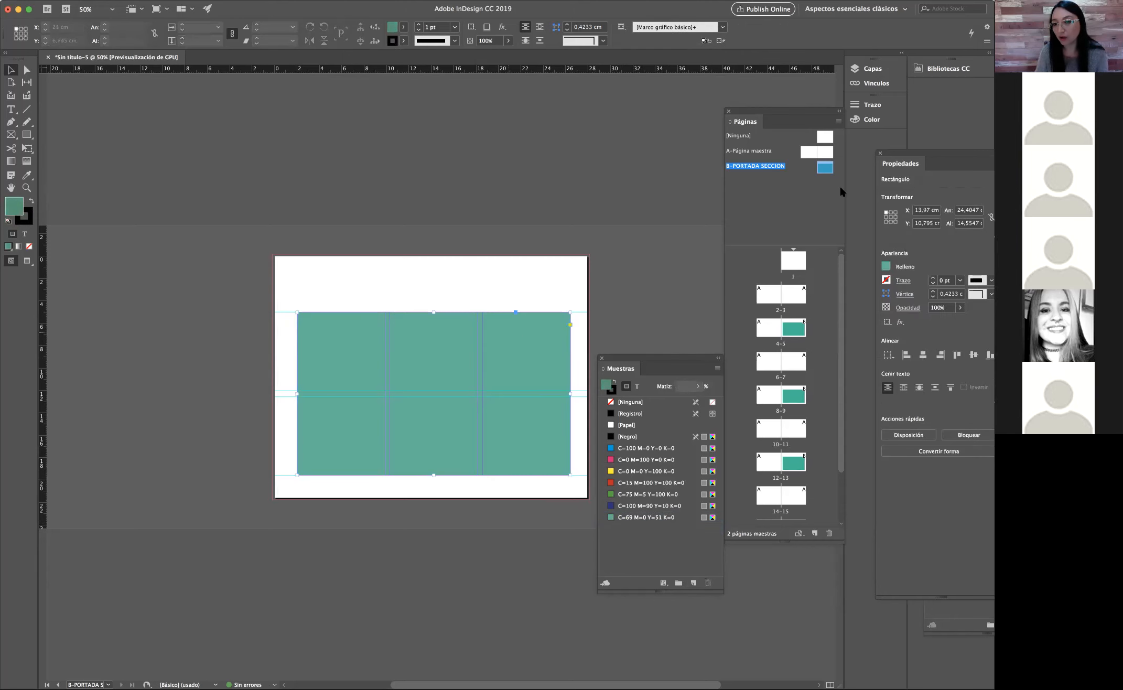
left_click(752, 166)
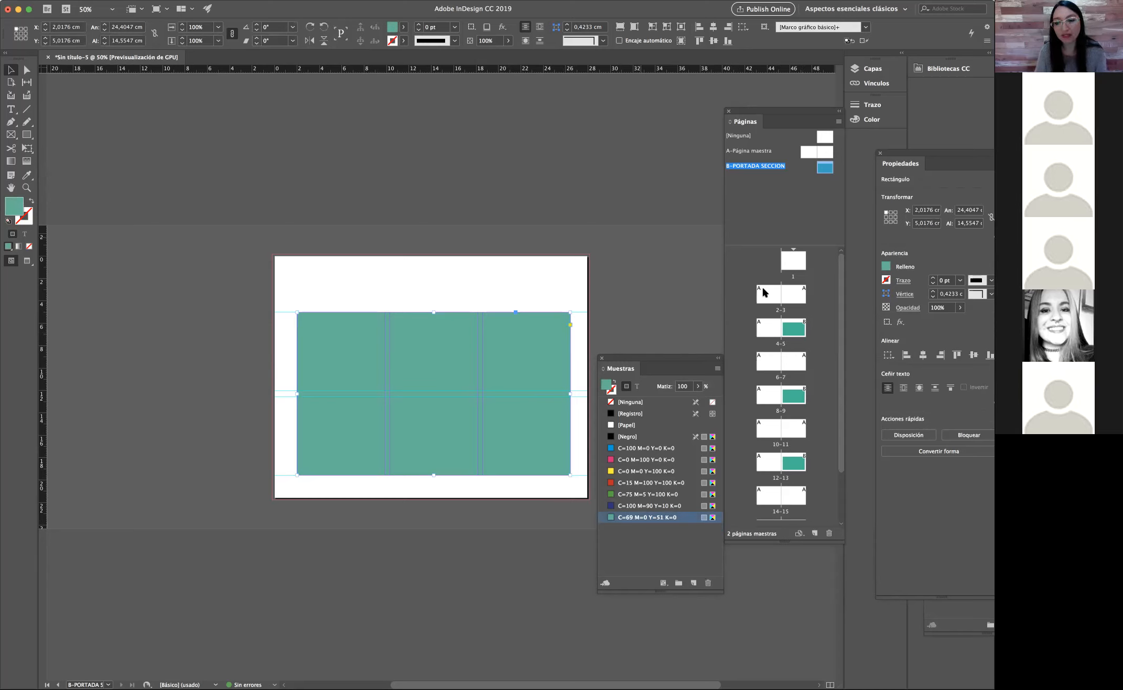
left_click(796, 331)
left_click(795, 395)
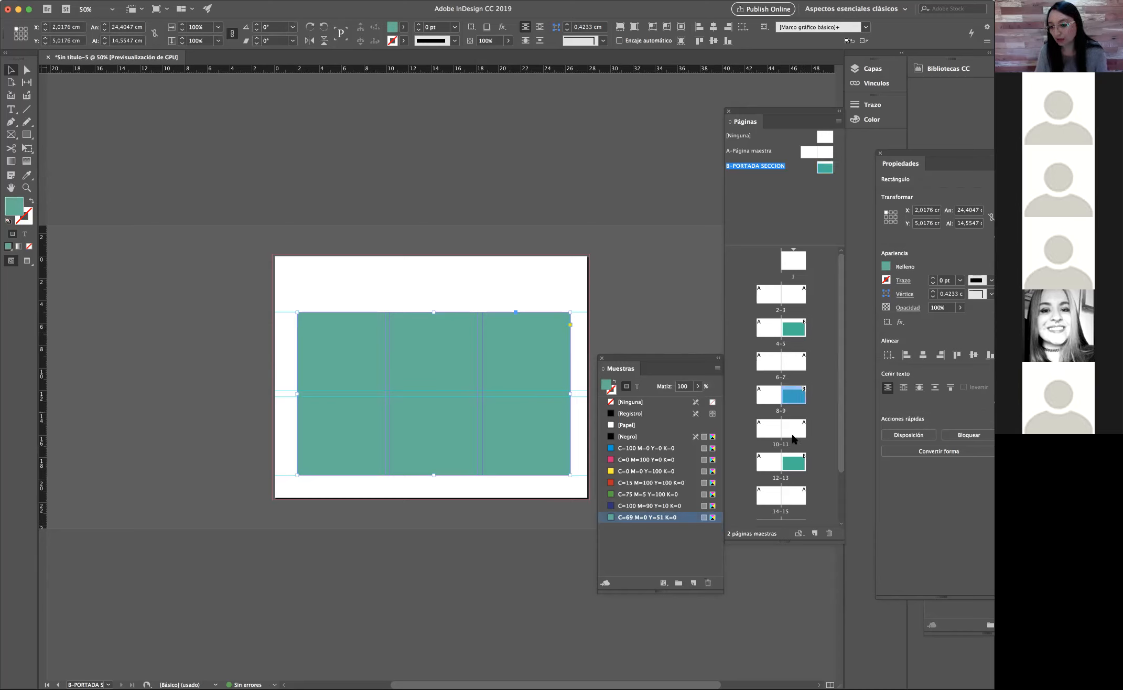
left_click(791, 464)
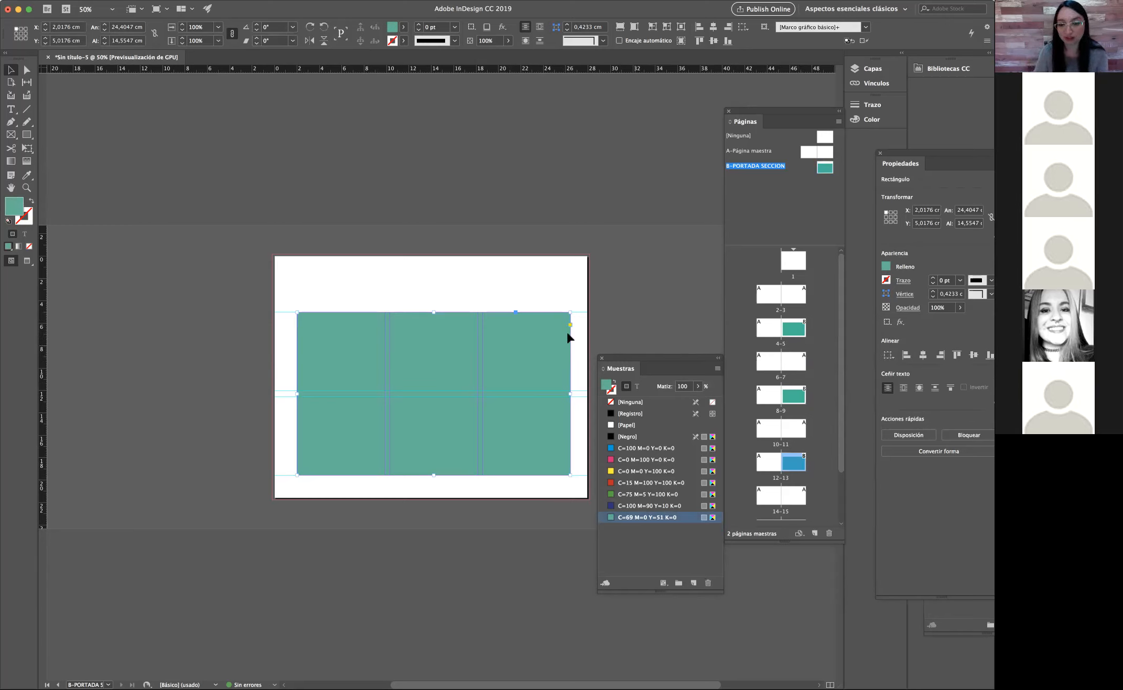
Step: Enlarge the green rectangle to cover the whole master page, starting from X 0 cm and Y 0 cm, and deselect it
left_click_drag(296, 311, 272, 253)
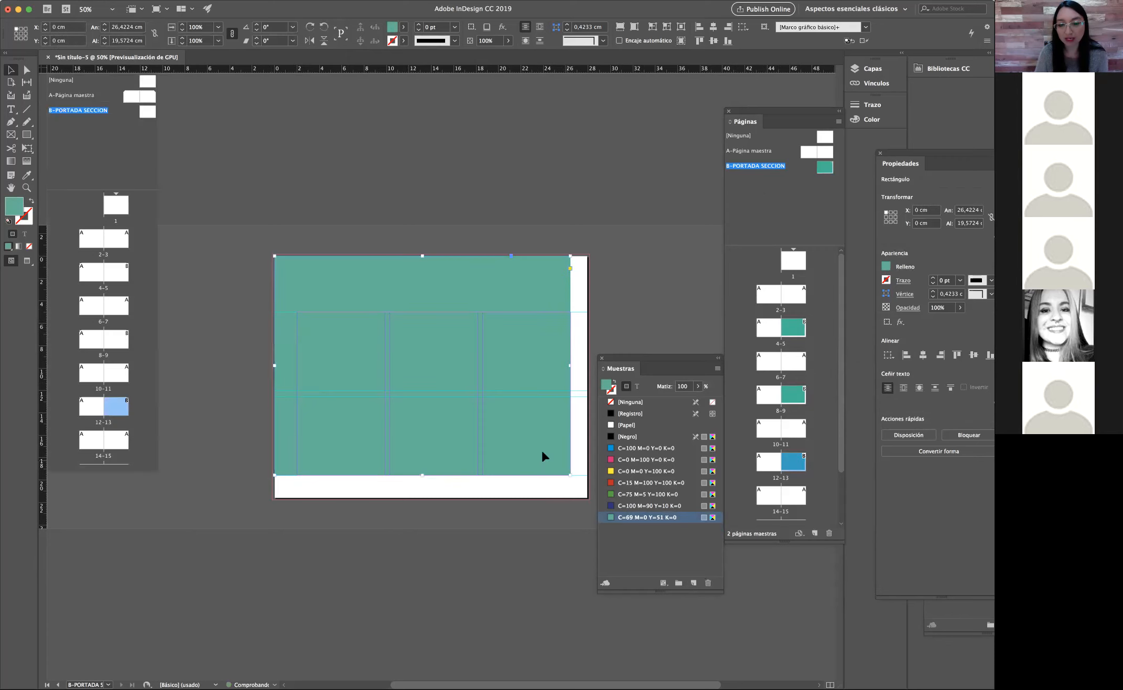
left_click_drag(569, 474, 587, 498)
left_click(627, 310)
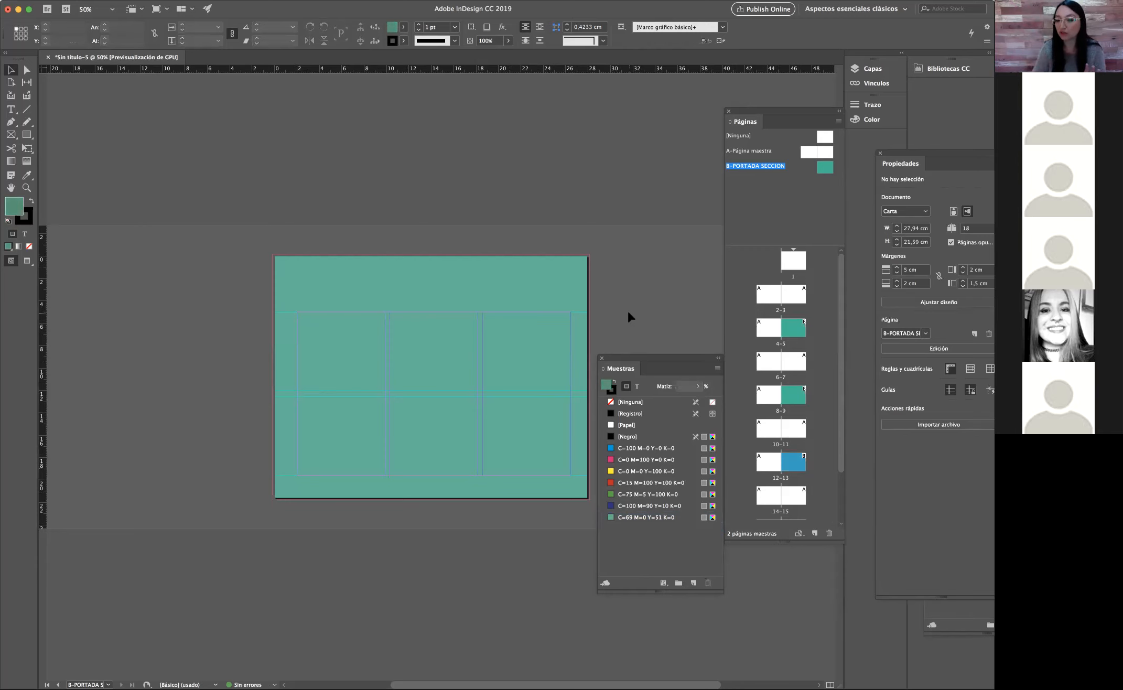
Step: Open spread 4-5 to examine the green section cover on page 5, and select the B-PORTADA SECCION master thumbnail
left_click(769, 334)
double_click(769, 334)
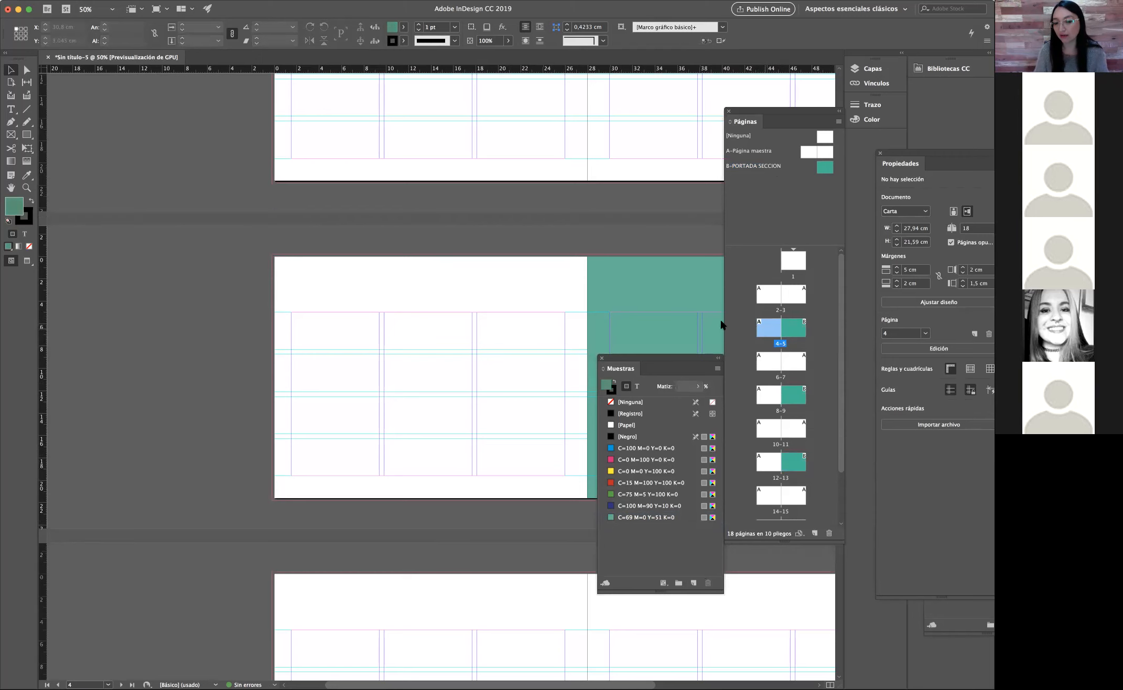
left_click_drag(594, 312, 436, 401)
left_click_drag(594, 195, 529, 260)
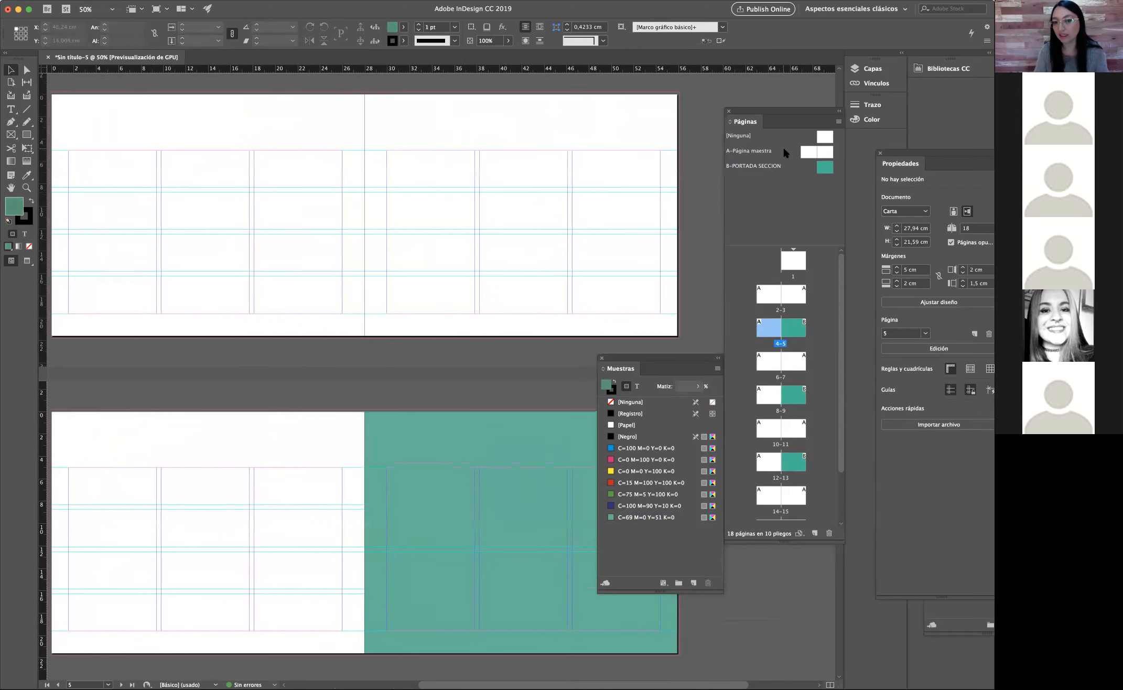
left_click(824, 169)
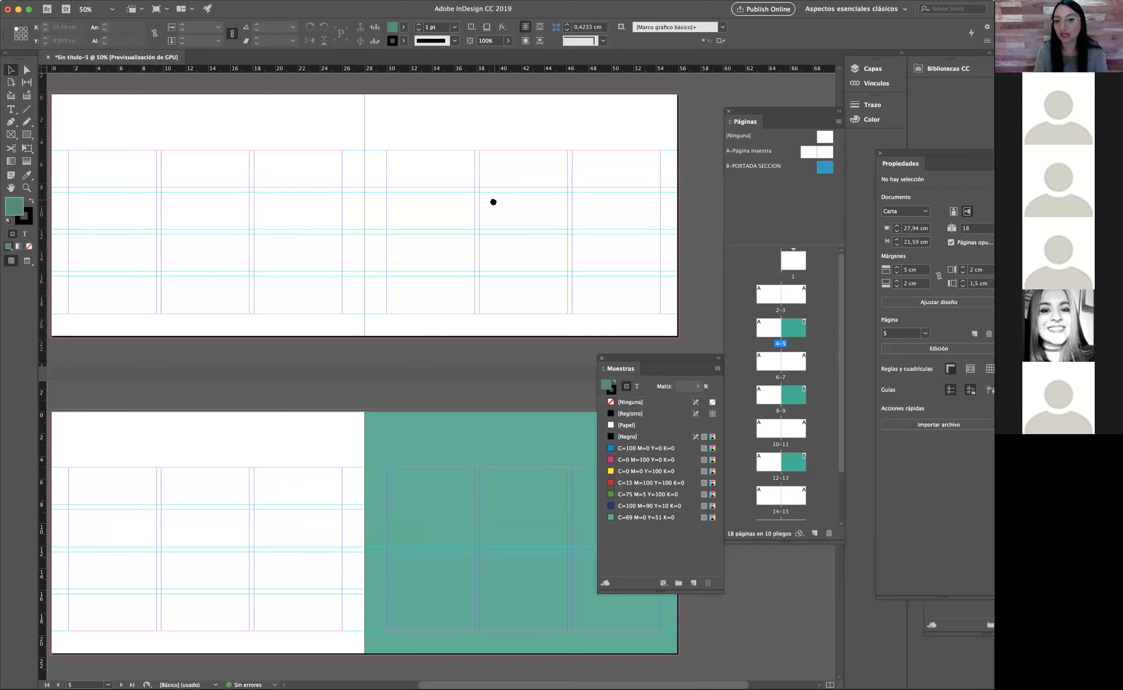
Step: Examine the page spreads from page 1 through the green section cover on page 5
scroll(492, 202, "up", 5)
scroll(493, 202, "right", 3)
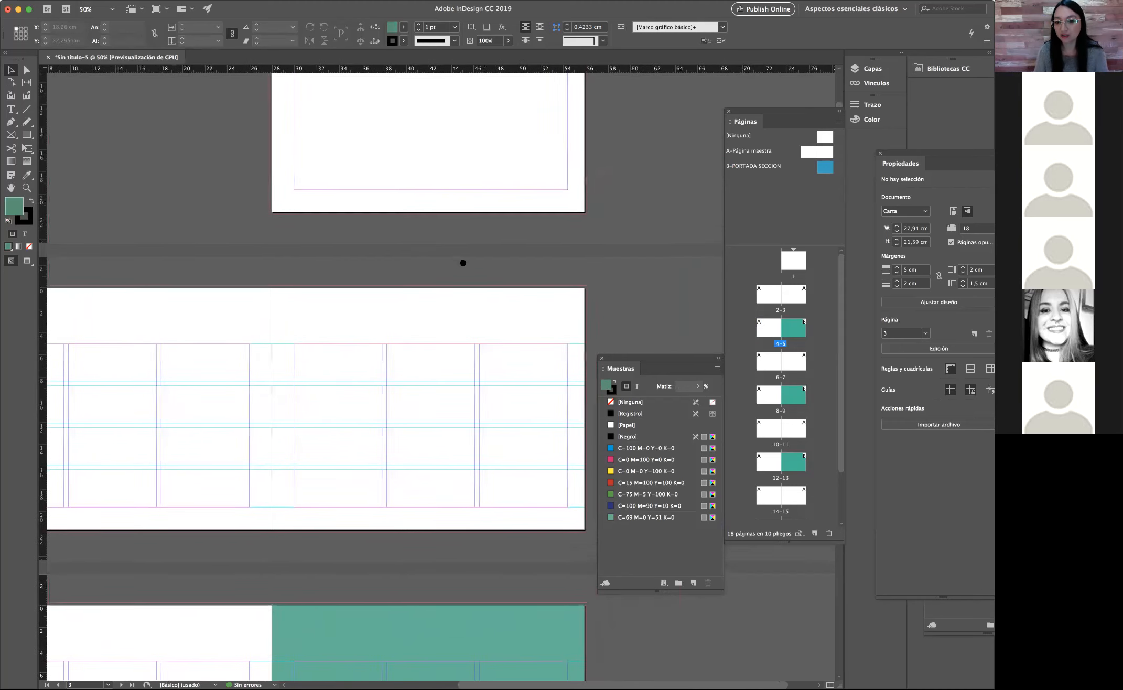
scroll(463, 263, "up", 2)
scroll(463, 262, "right", 1)
scroll(492, 293, "up", 2)
scroll(491, 294, "right", 1)
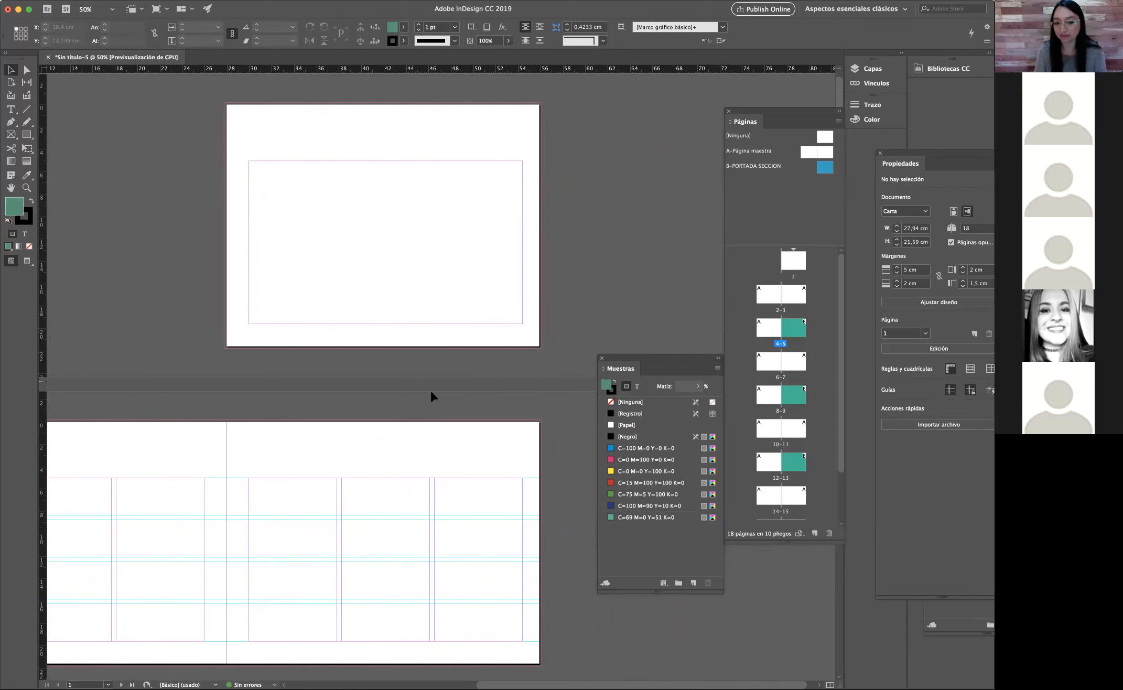
scroll(498, 347, "down", 9)
scroll(499, 347, "left", 1)
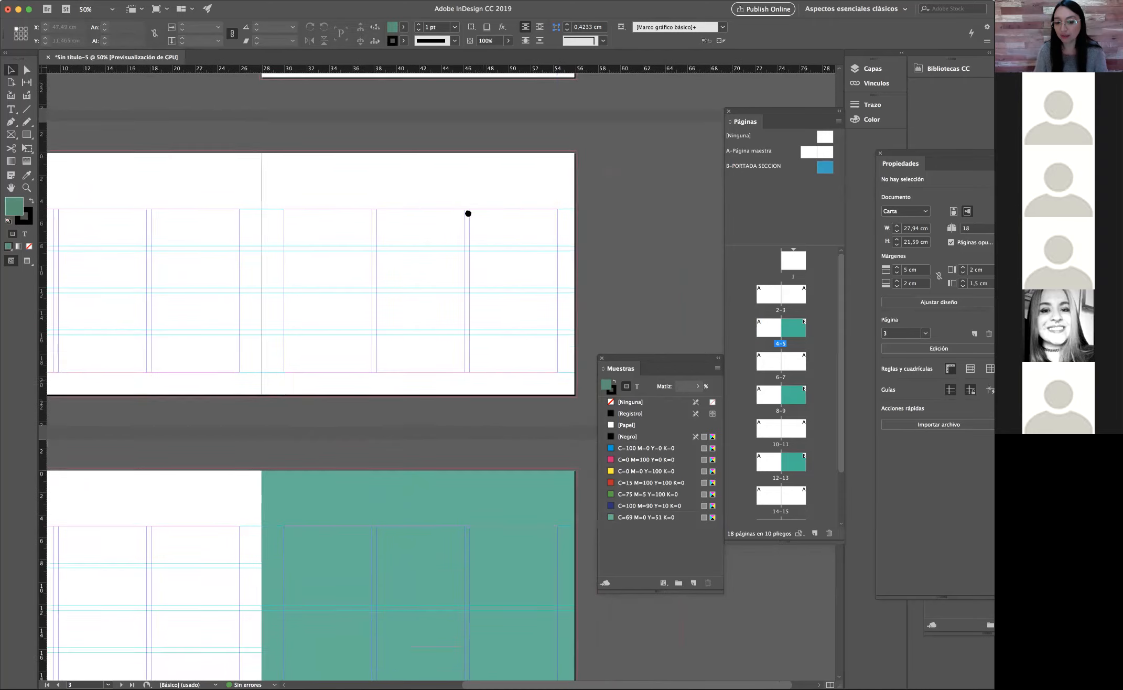
left_click_drag(464, 337, 524, 463)
left_click_drag(578, 174, 561, 271)
left_click_drag(582, 163, 573, 230)
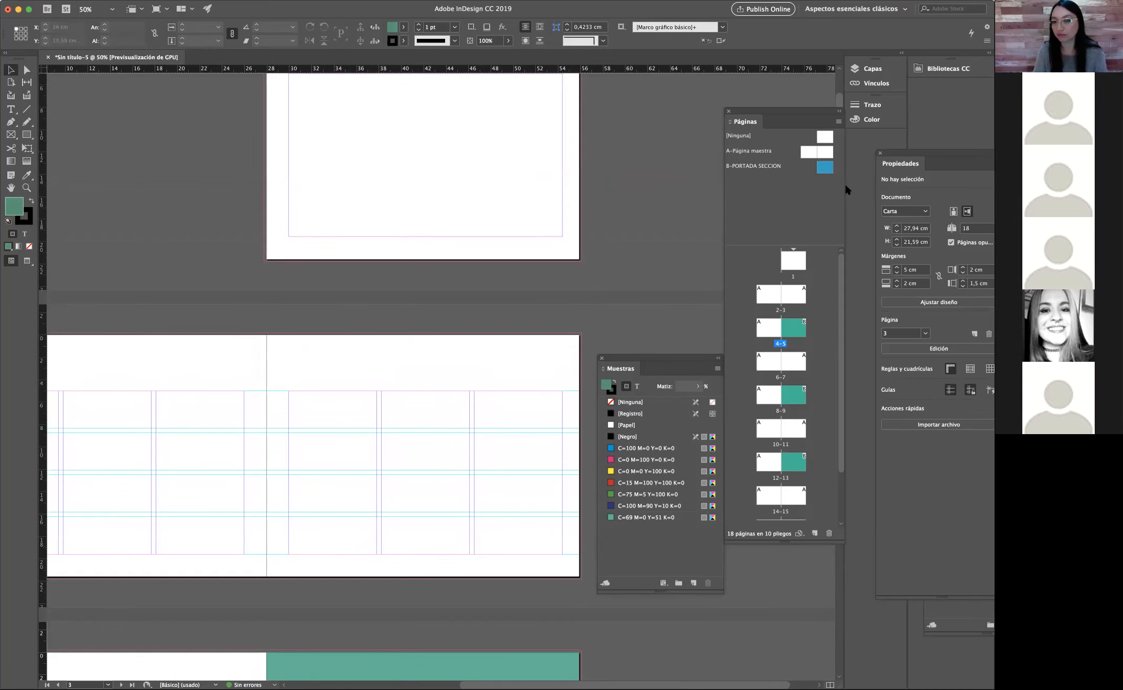
Step: Open the B-PORTADA SECCION master page for editing
double_click(825, 165)
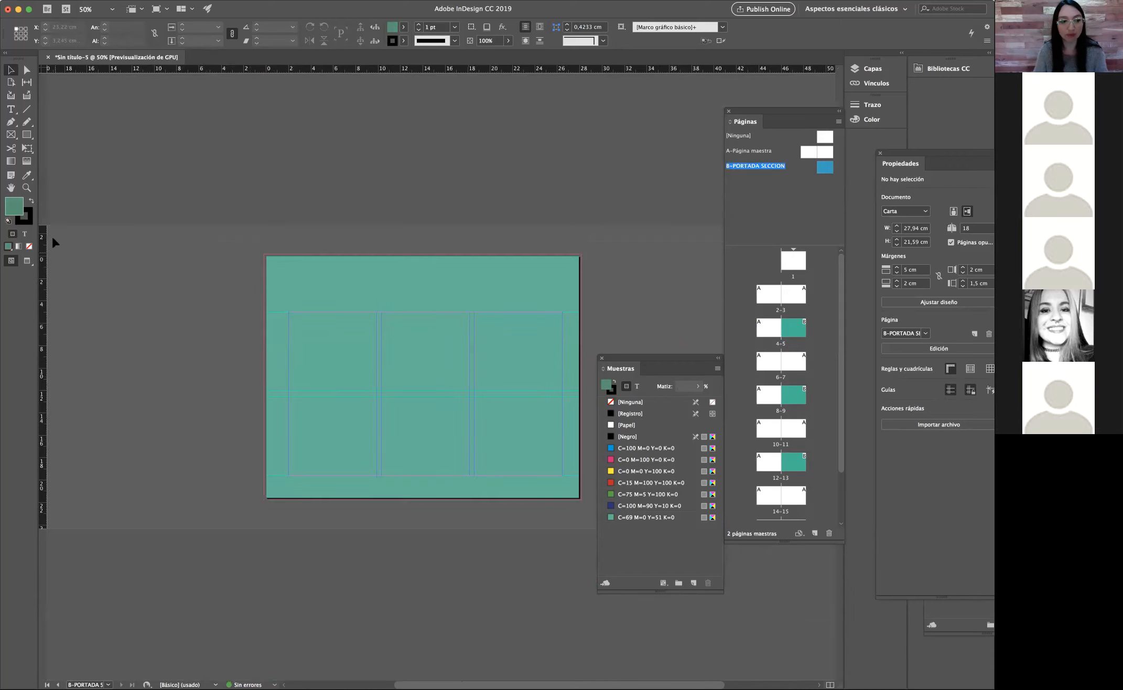
left_click(27, 187)
left_click(540, 429)
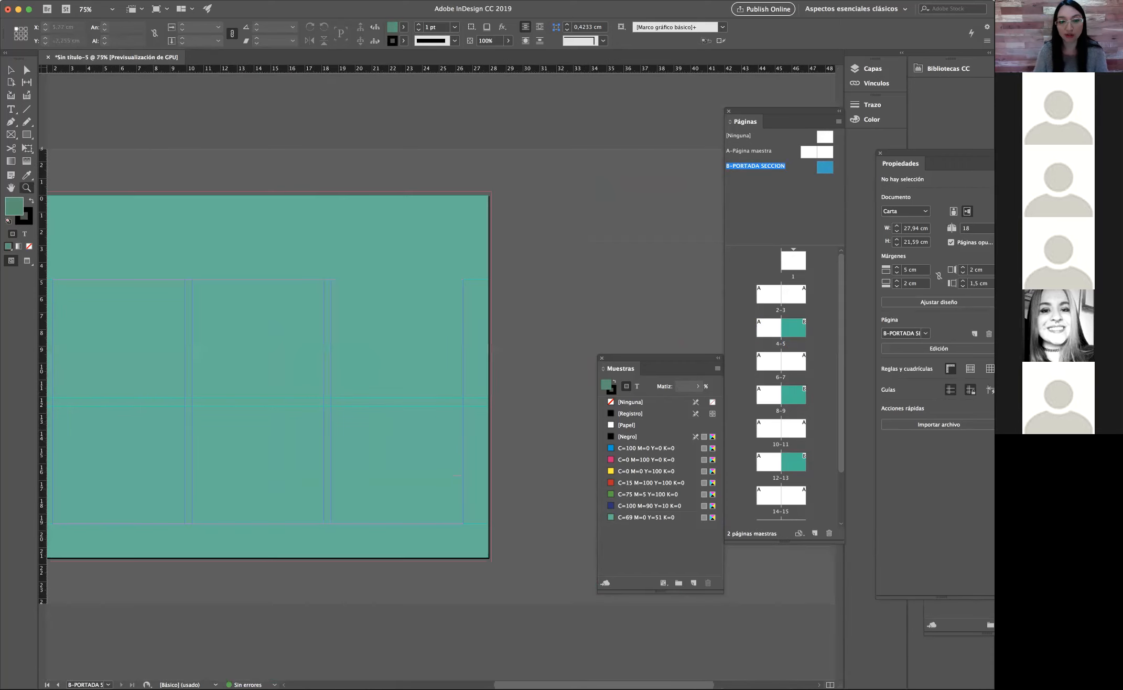
left_click(11, 82)
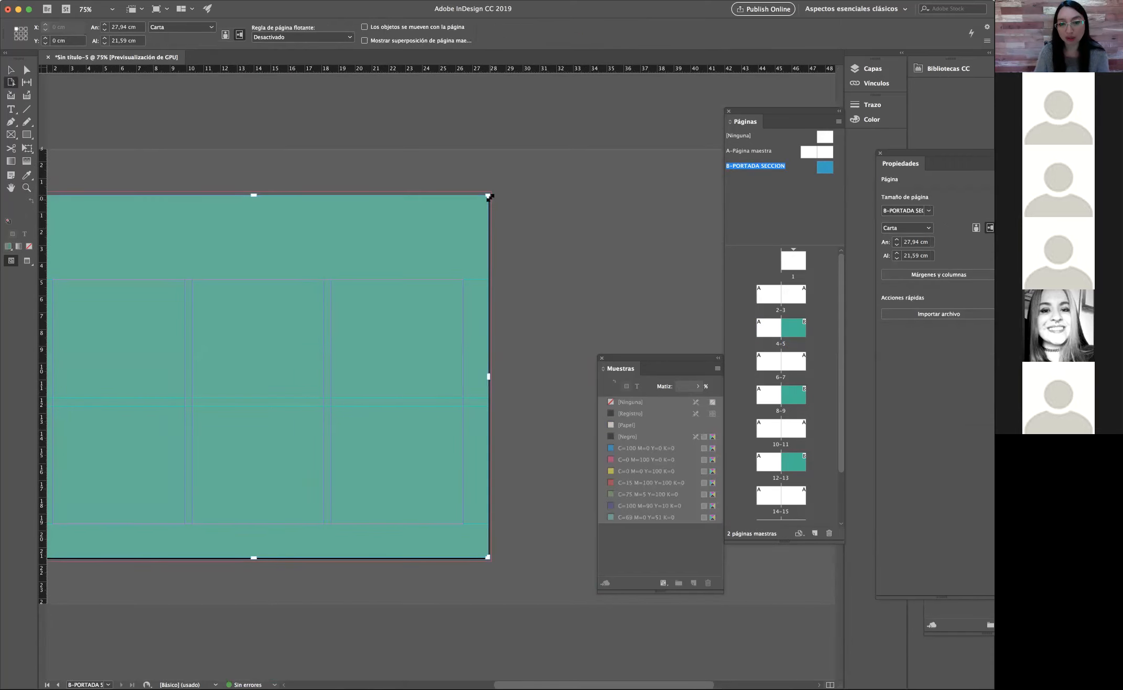
left_click_drag(487, 196, 481, 204)
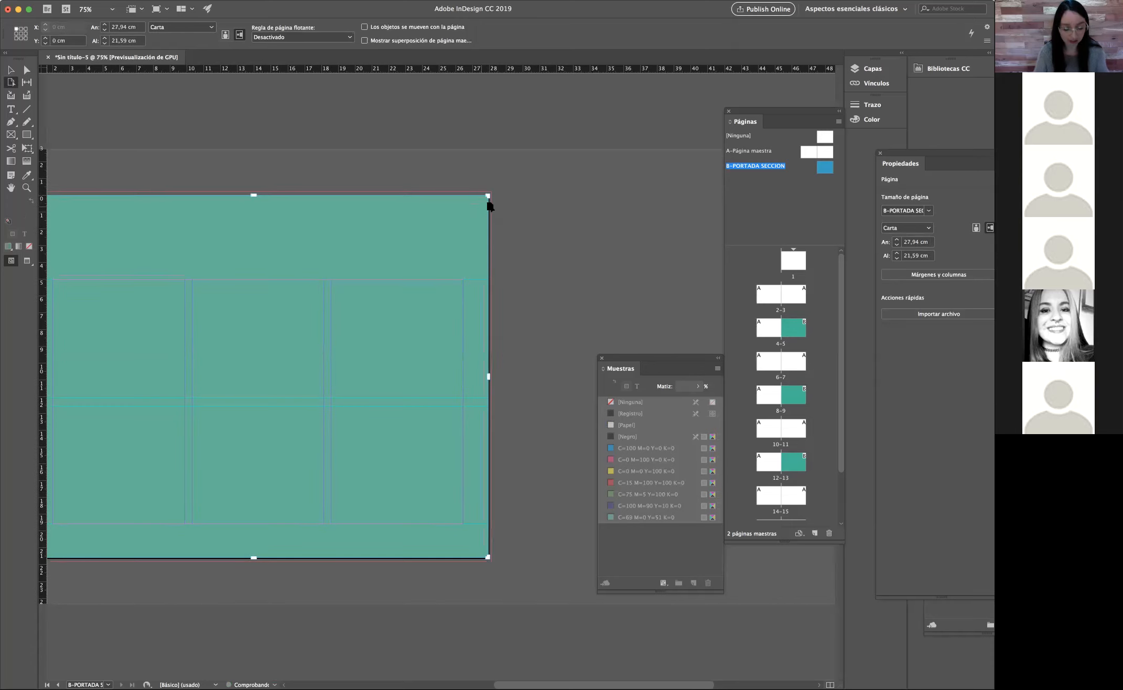
key("super+z")
left_click(11, 70)
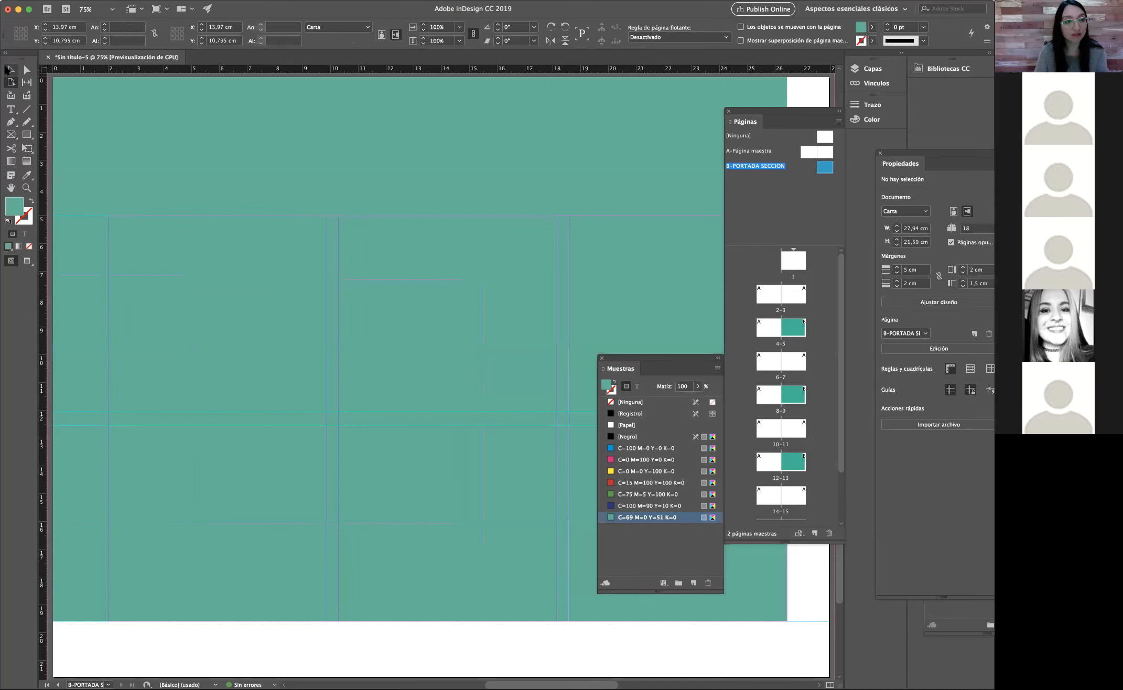
Step: Extend the green rectangle's top, left and bottom edges to the bleed, with X and Y at -0,2 cm and height 21,99 cm
left_click(348, 343)
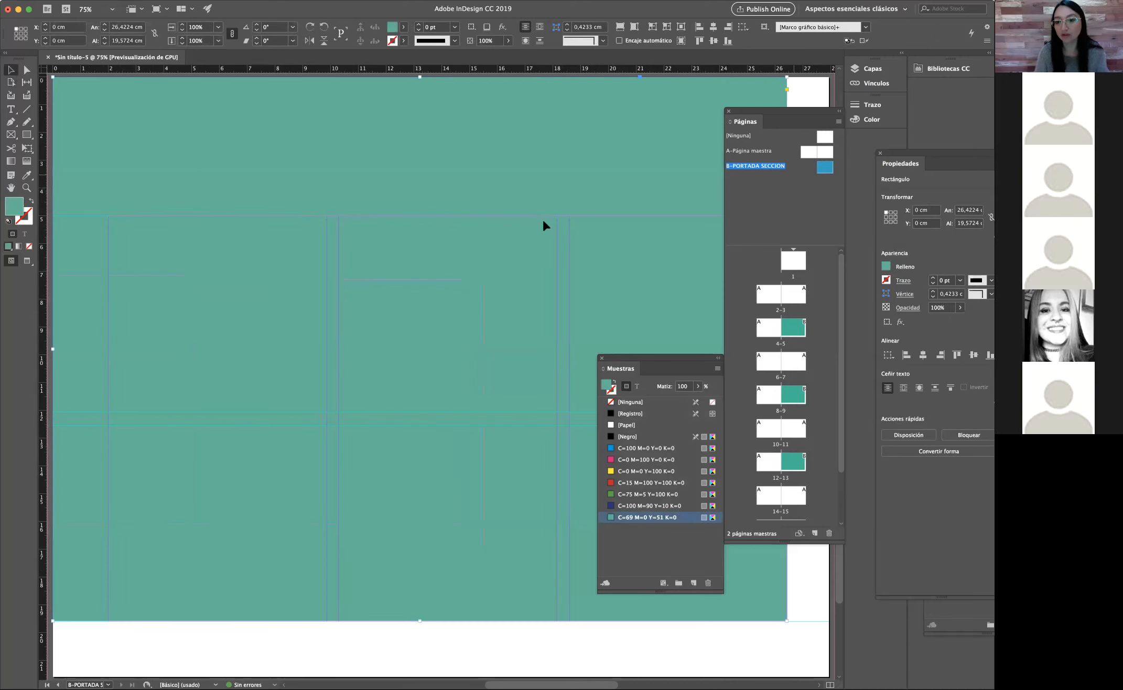
left_click(26, 187)
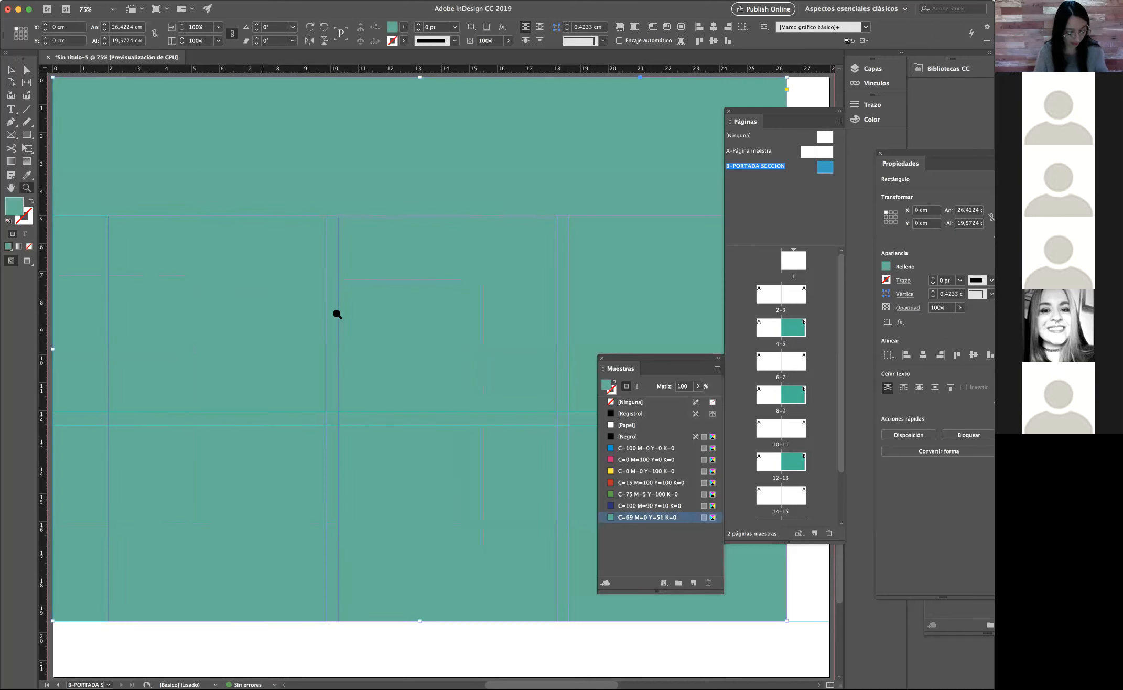
left_click(497, 303, "alt")
left_click(11, 70)
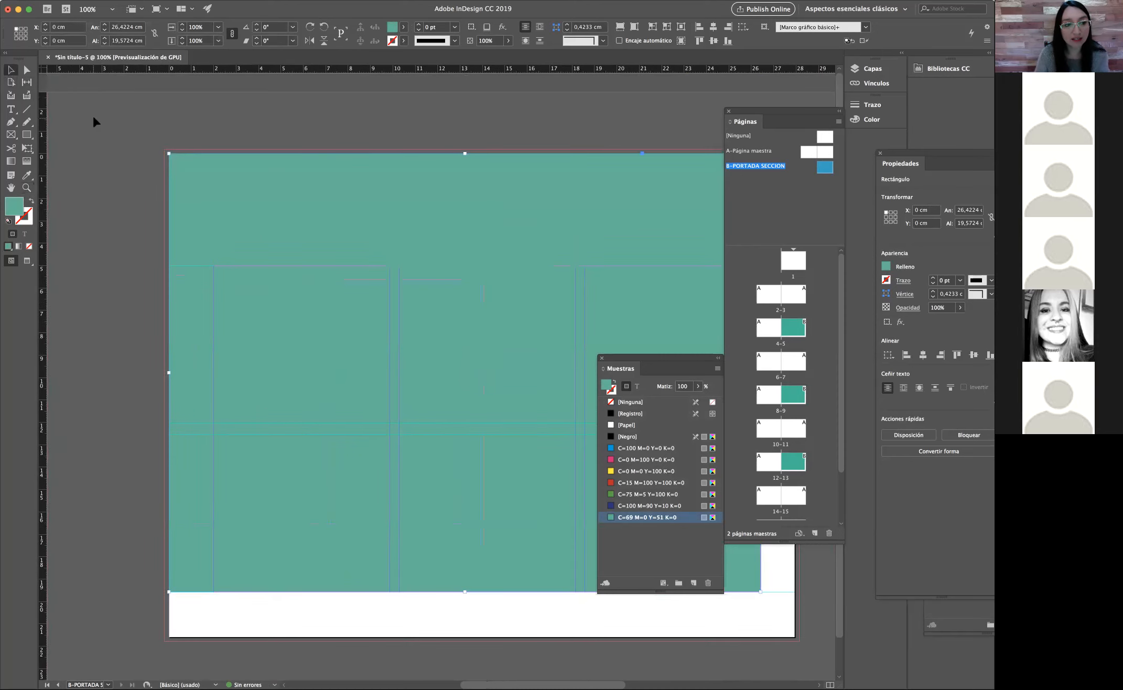
left_click(93, 117)
left_click(169, 157)
left_click_drag(167, 151, 164, 149)
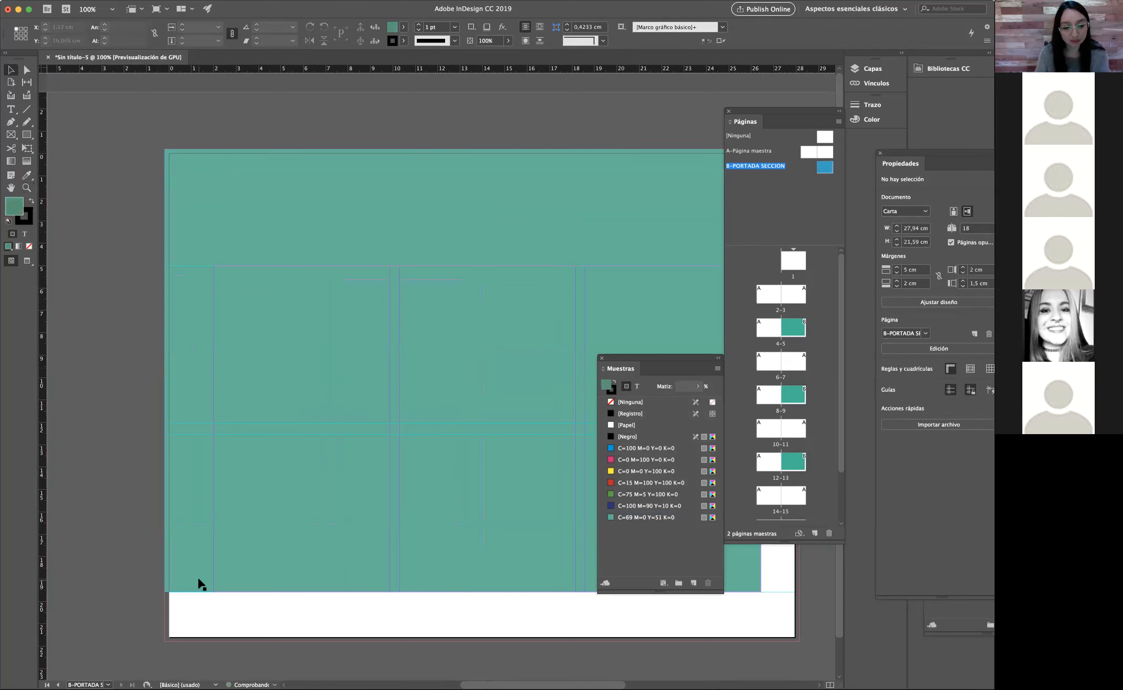
left_click_drag(163, 590, 165, 641)
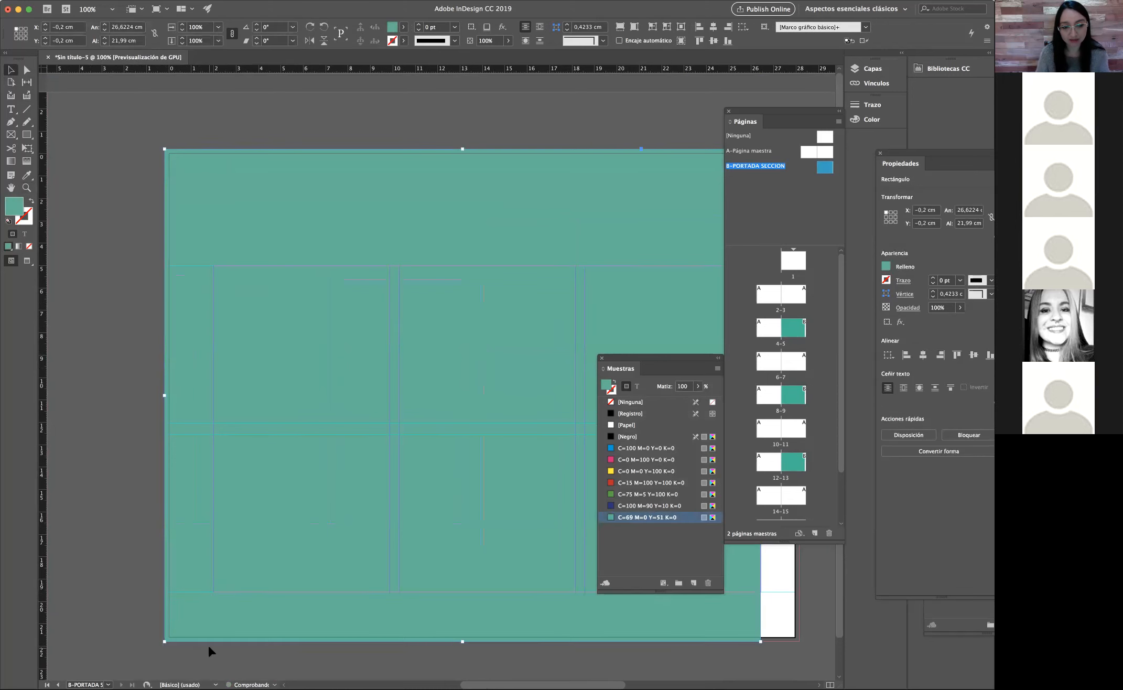
left_click(162, 211)
Step: Extend the green rectangle's right edge to the bleed, making it 28,34 cm wide, and deselect it
scroll(459, 218, "right", 5)
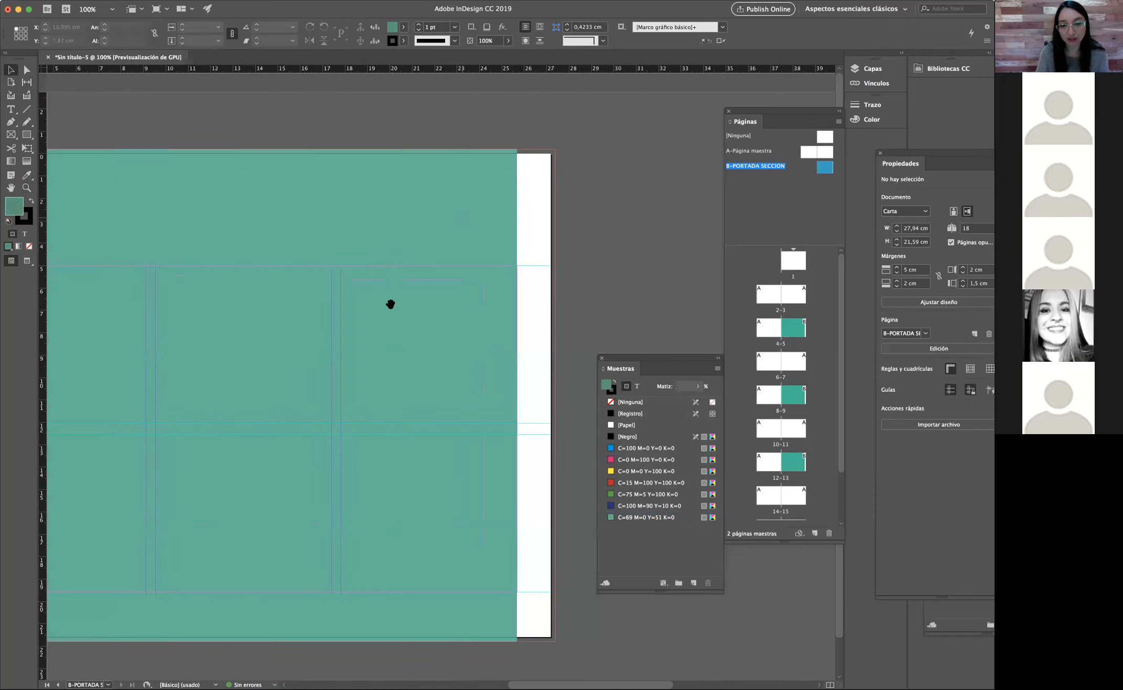
left_click(501, 382)
left_click_drag(506, 393, 546, 395)
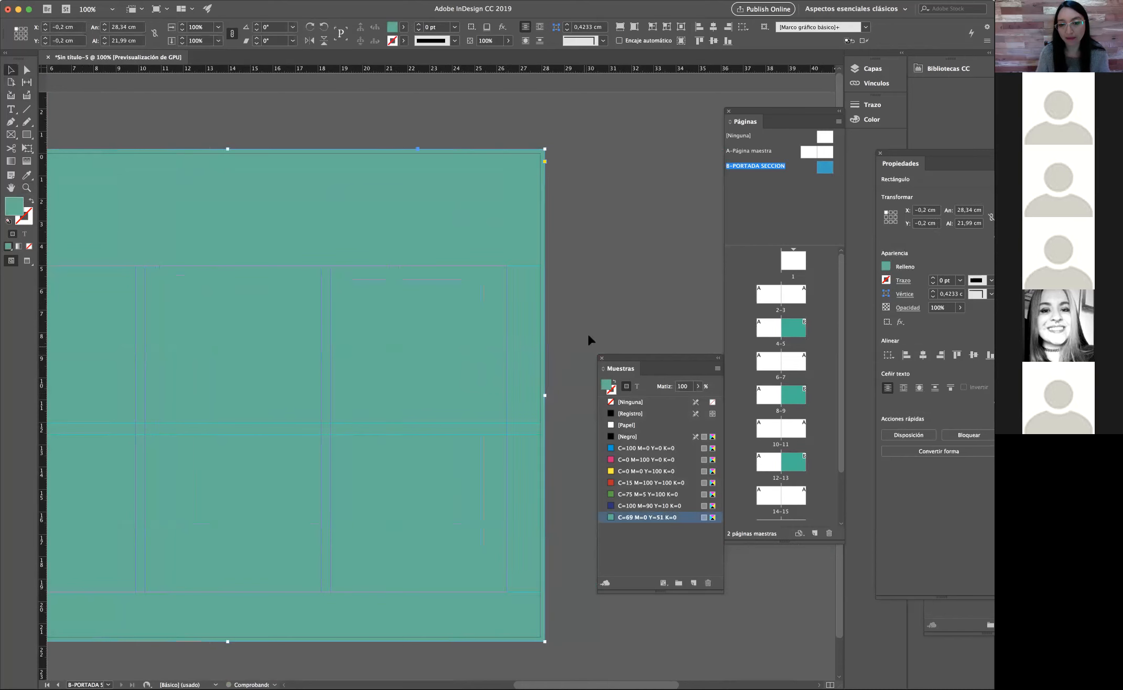
left_click(587, 332)
Step: Lighten the green background rectangle by setting the tint of its C=69 M=0 Y=51 K=0 fill to 64%
left_click_drag(373, 298, 494, 220)
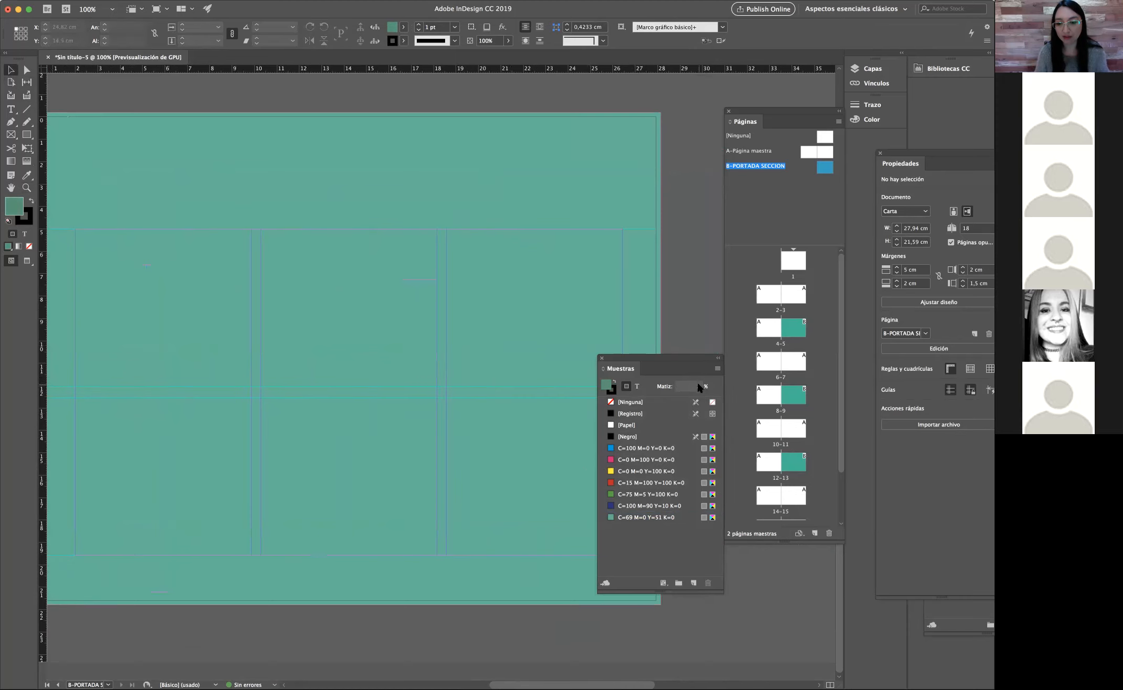
left_click(655, 517)
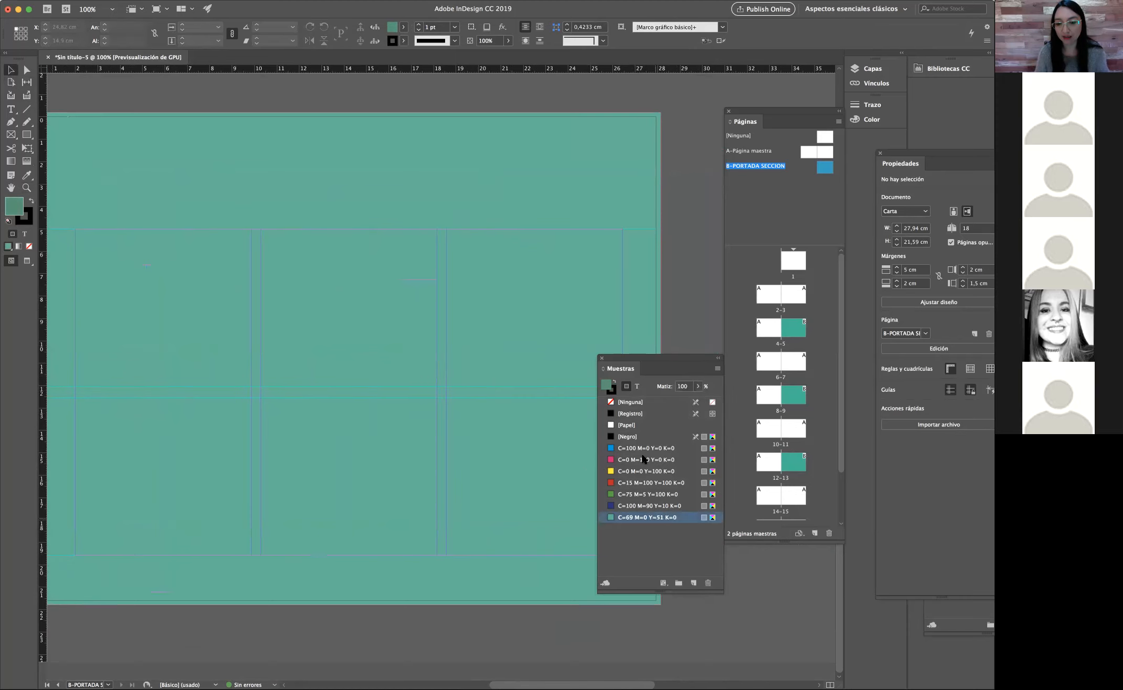
left_click(616, 278)
left_click(698, 386)
left_click_drag(673, 401, 678, 399)
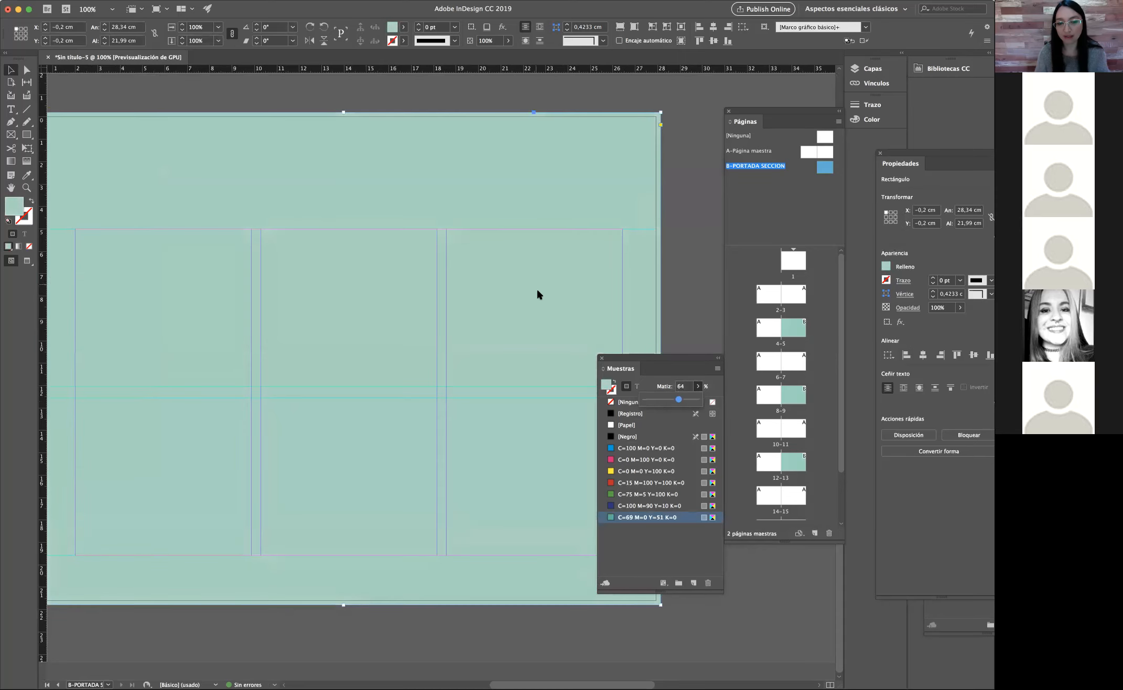
Step: Create a text frame about 18,5 by 3,9 cm ending at the right margin, above the middle guides, containing "SECCIÓN 1"
scroll(479, 209, "right", 5)
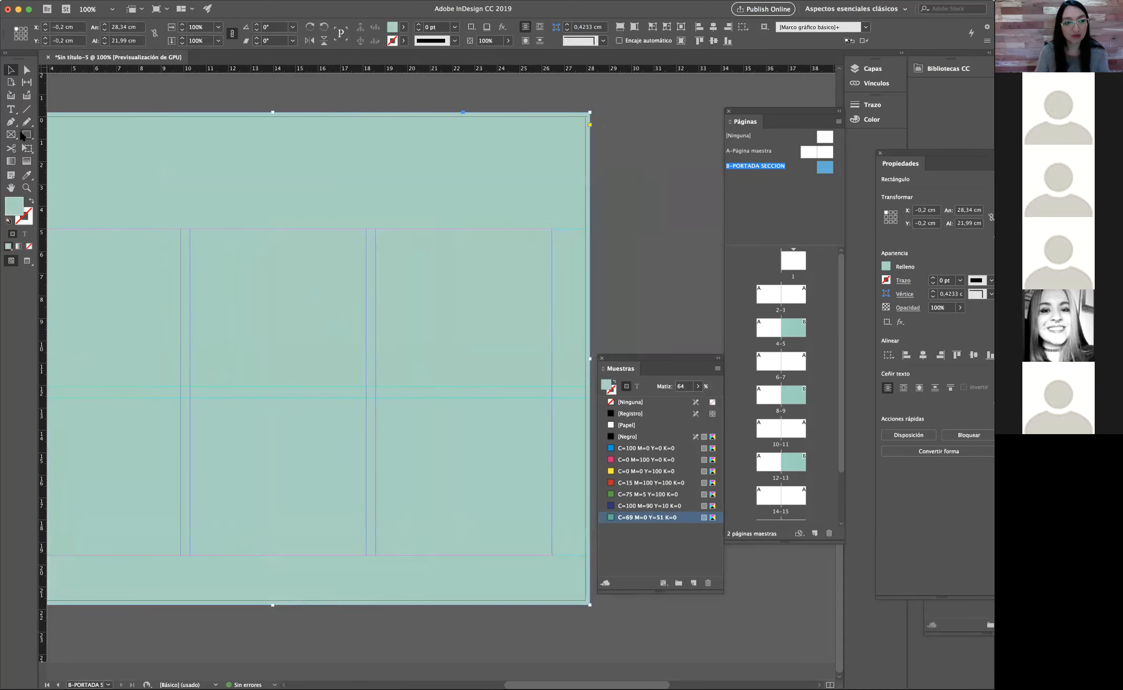
left_click(10, 111)
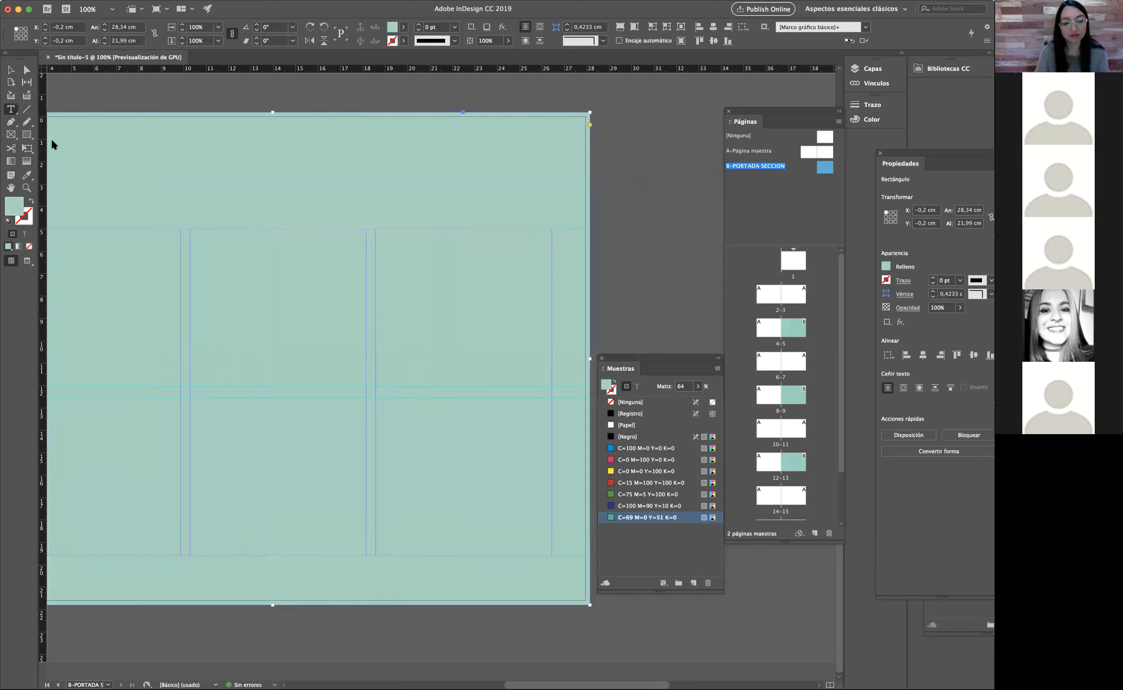
left_click_drag(140, 303, 550, 387)
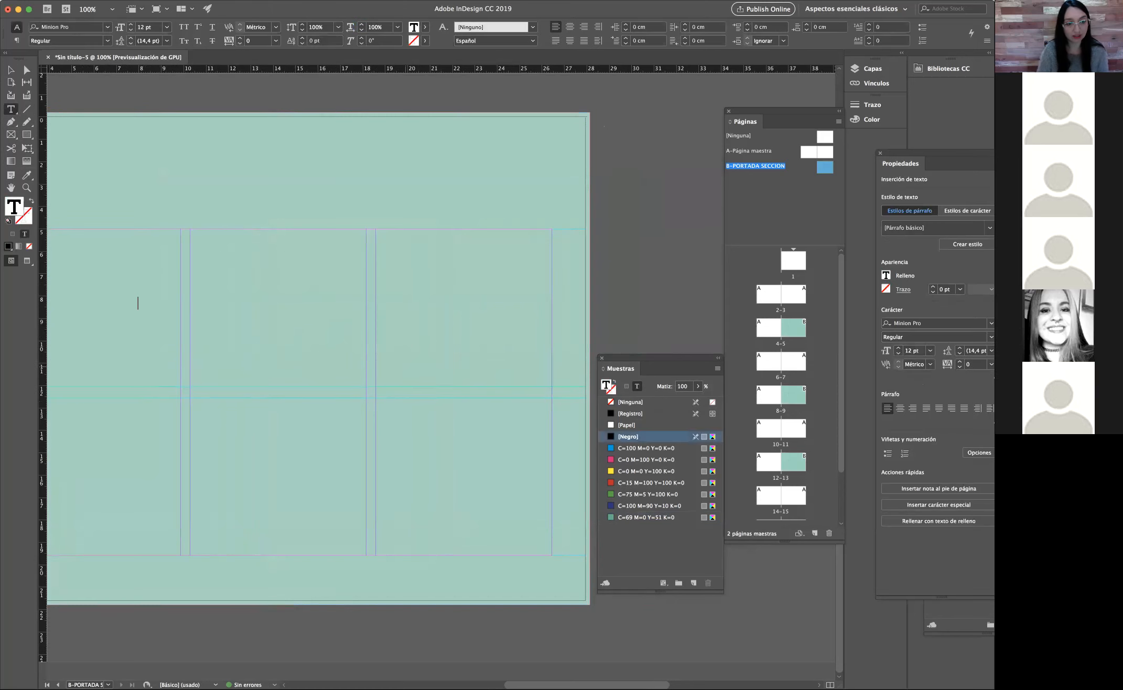
type("SECCIÓN")
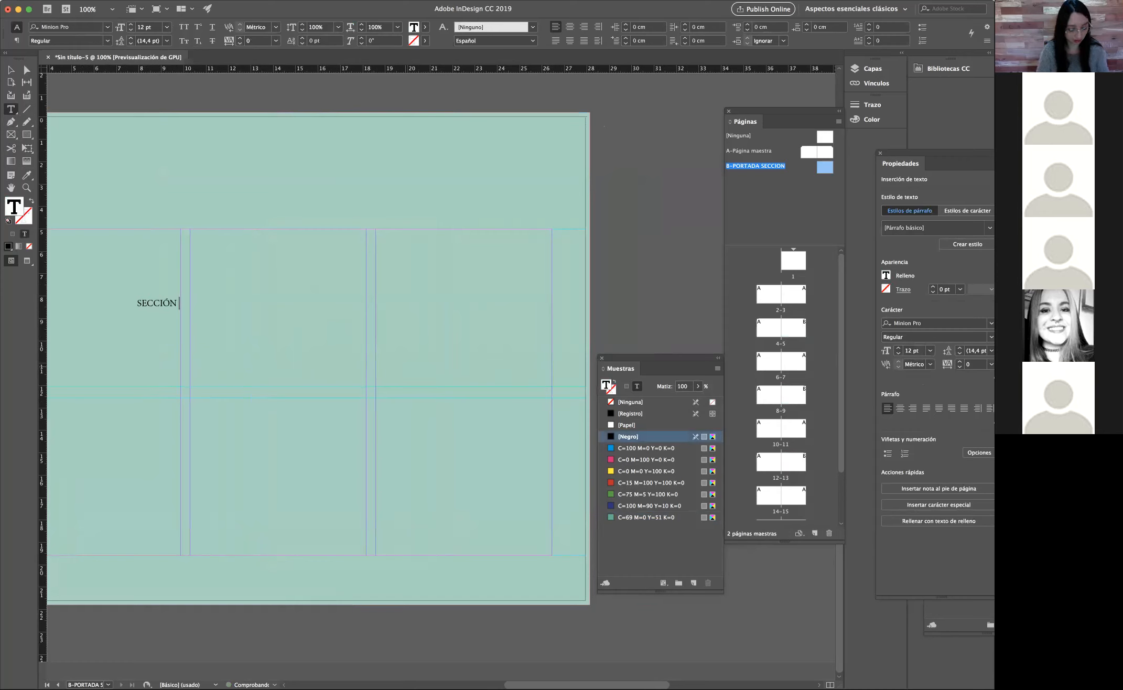
type(" 1")
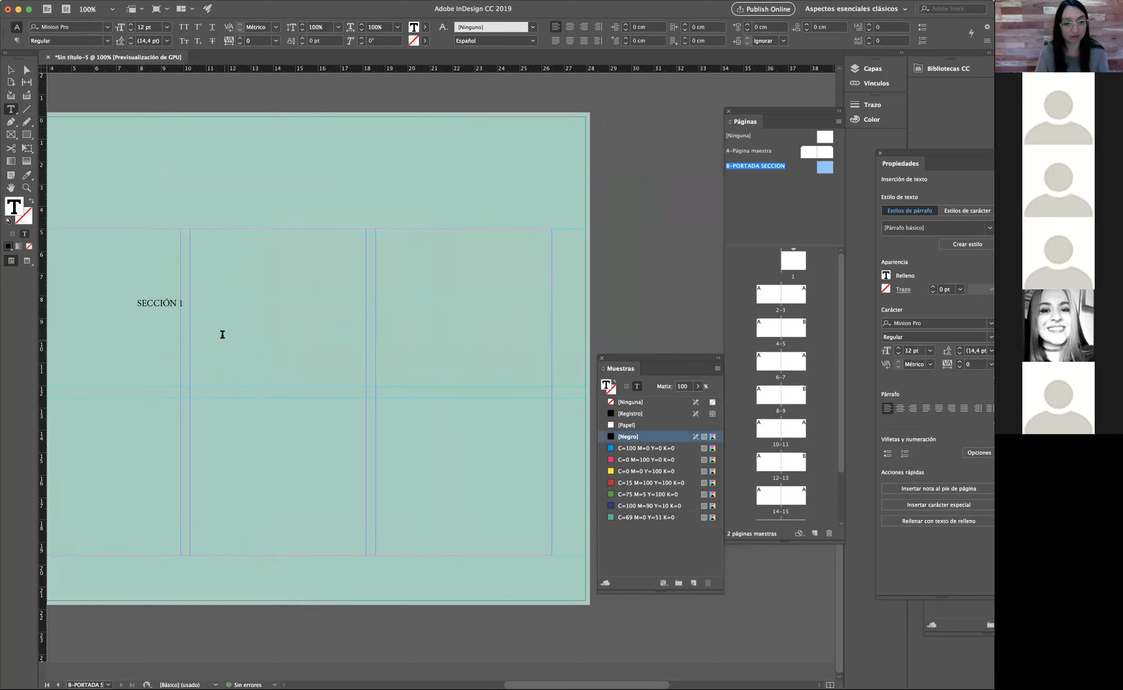
Step: Set the font size of the "SECCIÓN 1" text to 72 pt and select its frame
left_click_drag(183, 303, 105, 302)
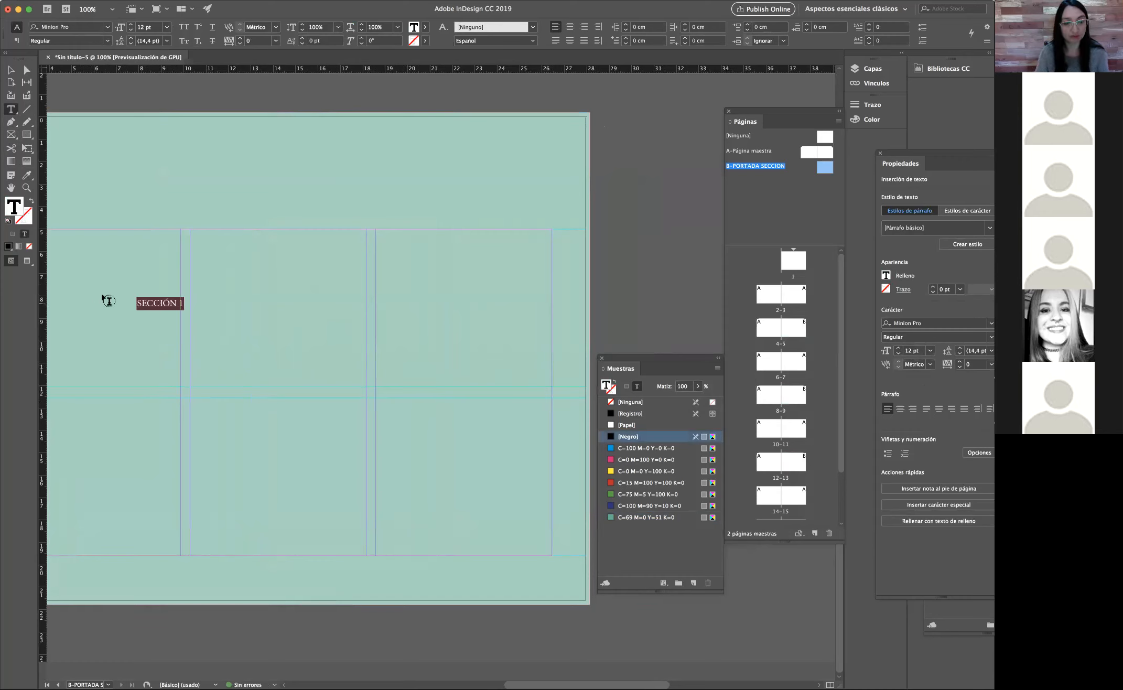
left_click(130, 25)
left_click(130, 25)
left_click(130, 25)
left_click(130, 25)
left_click(167, 27)
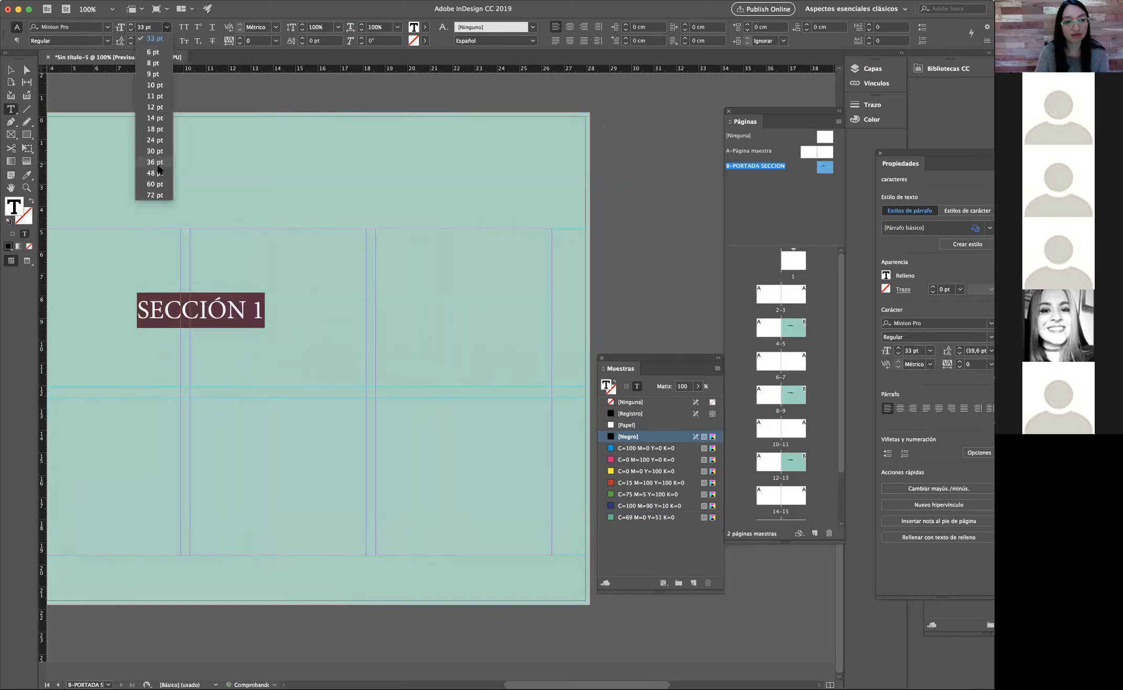
left_click(153, 197)
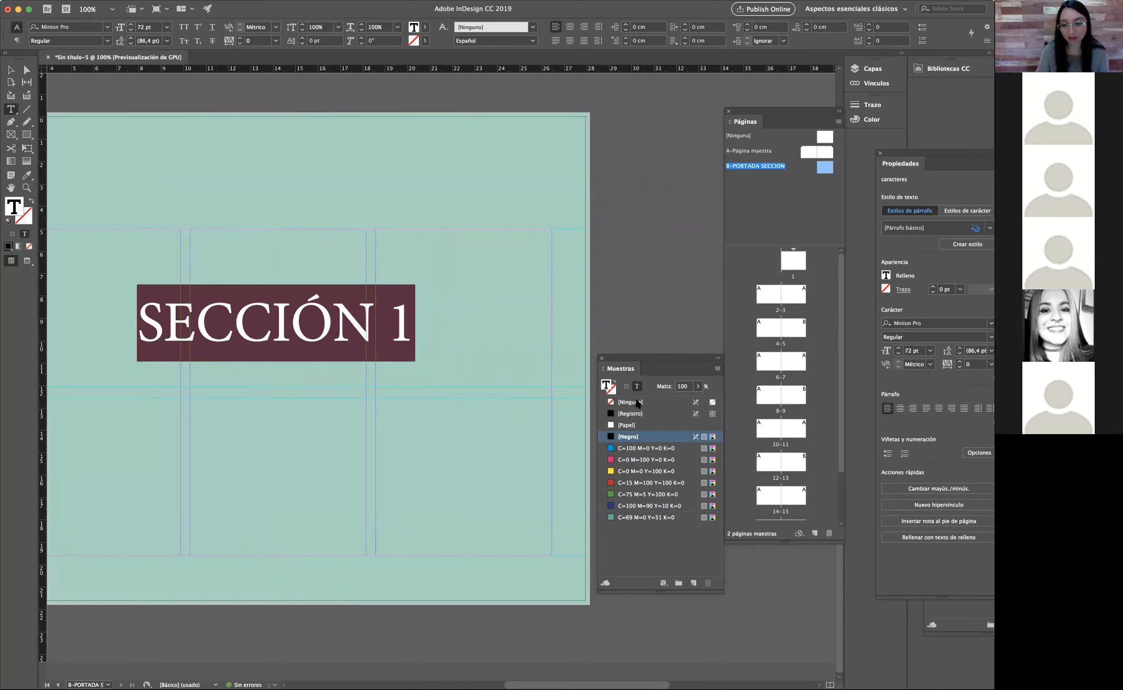
left_click(11, 70)
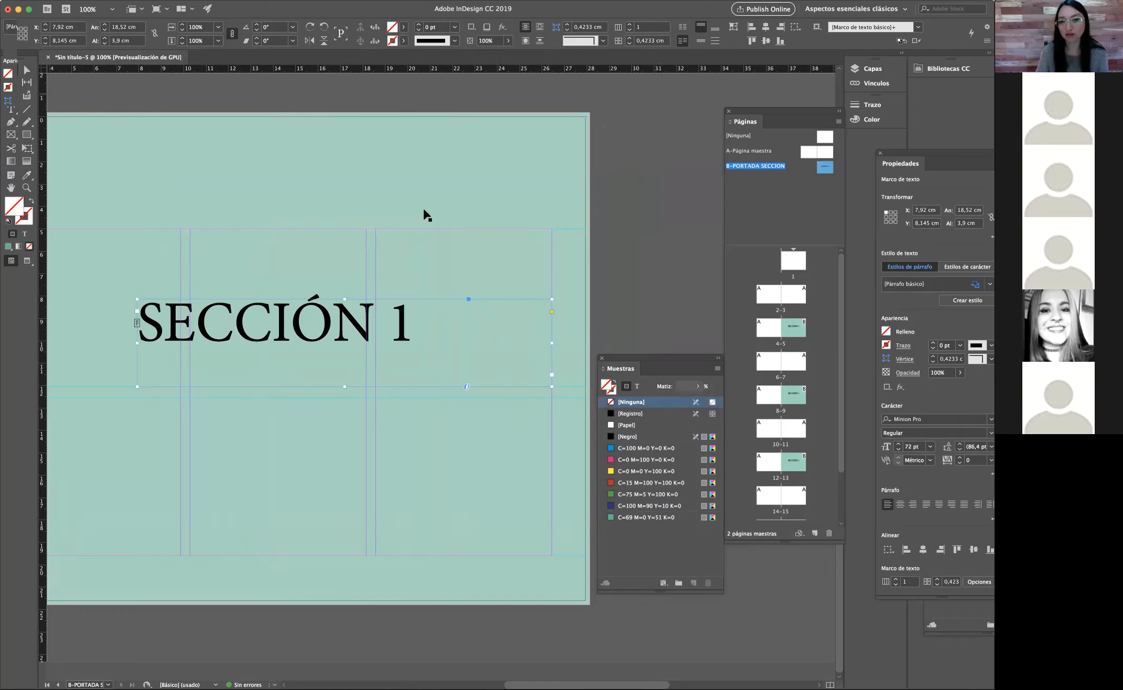
Step: Show the paragraph settings clear of the title and align the "SECCIÓN 1" text to the right
left_click(245, 99)
left_click(380, 318)
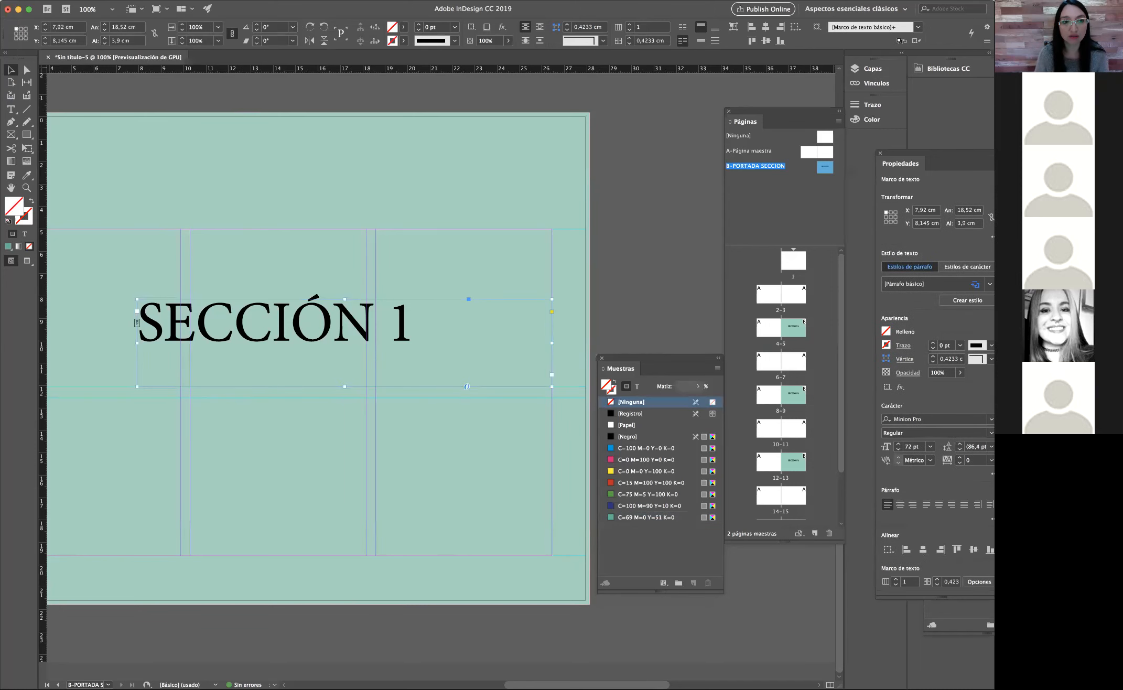
left_click(271, 2)
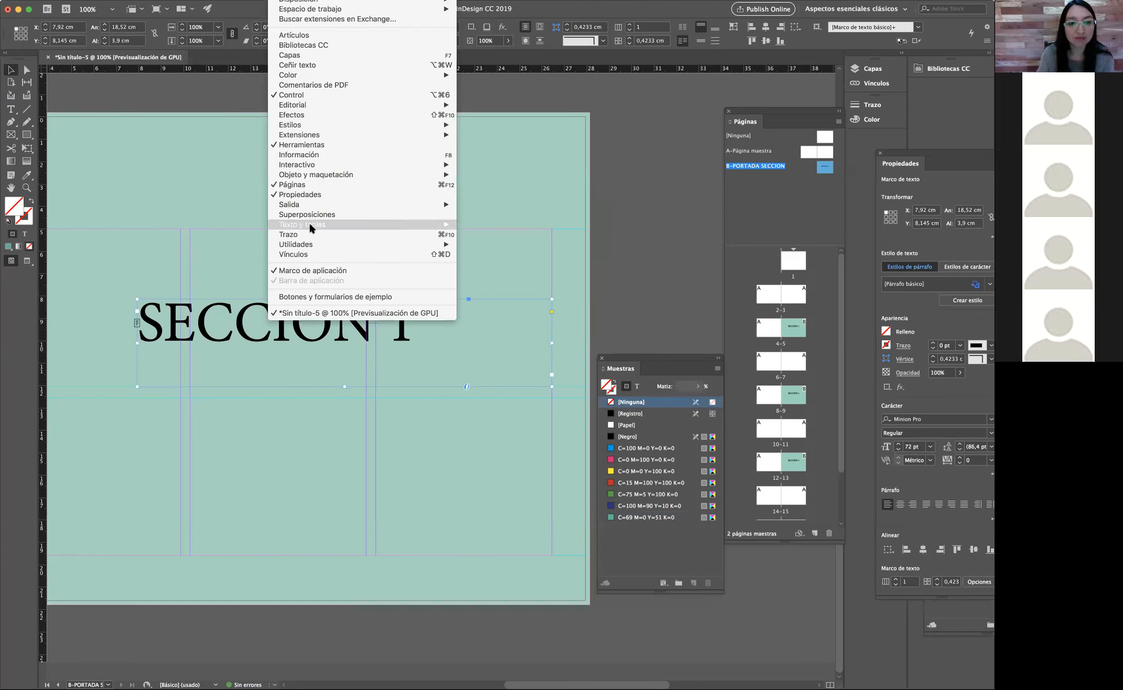
mouse_move(312, 226)
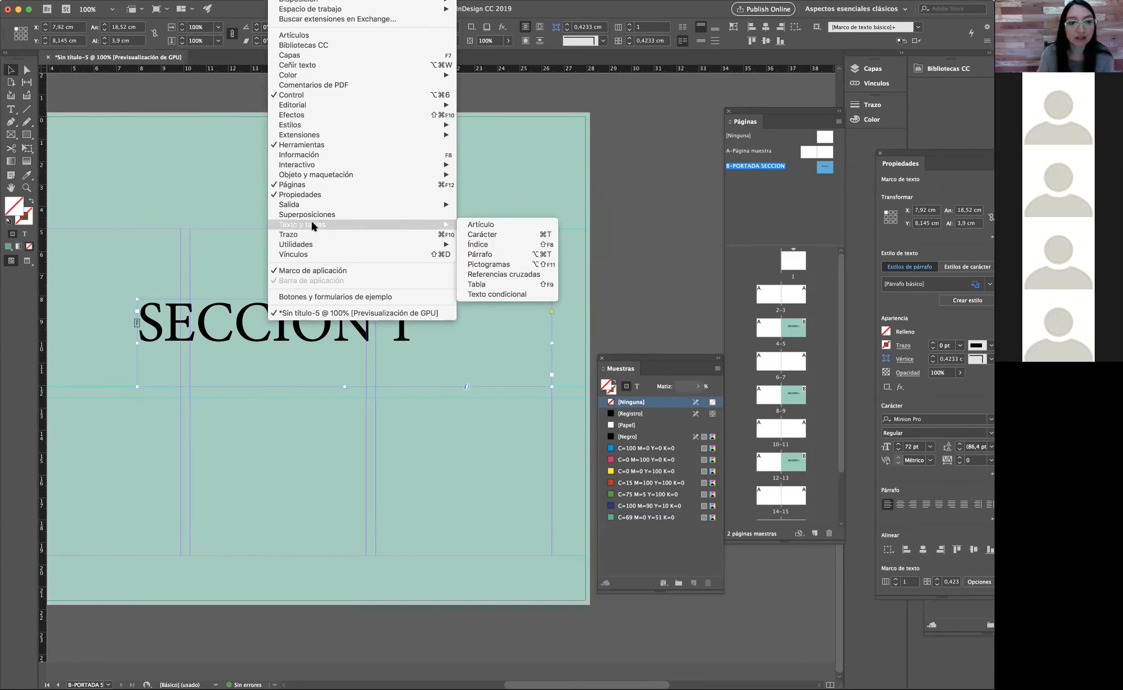
left_click(481, 254)
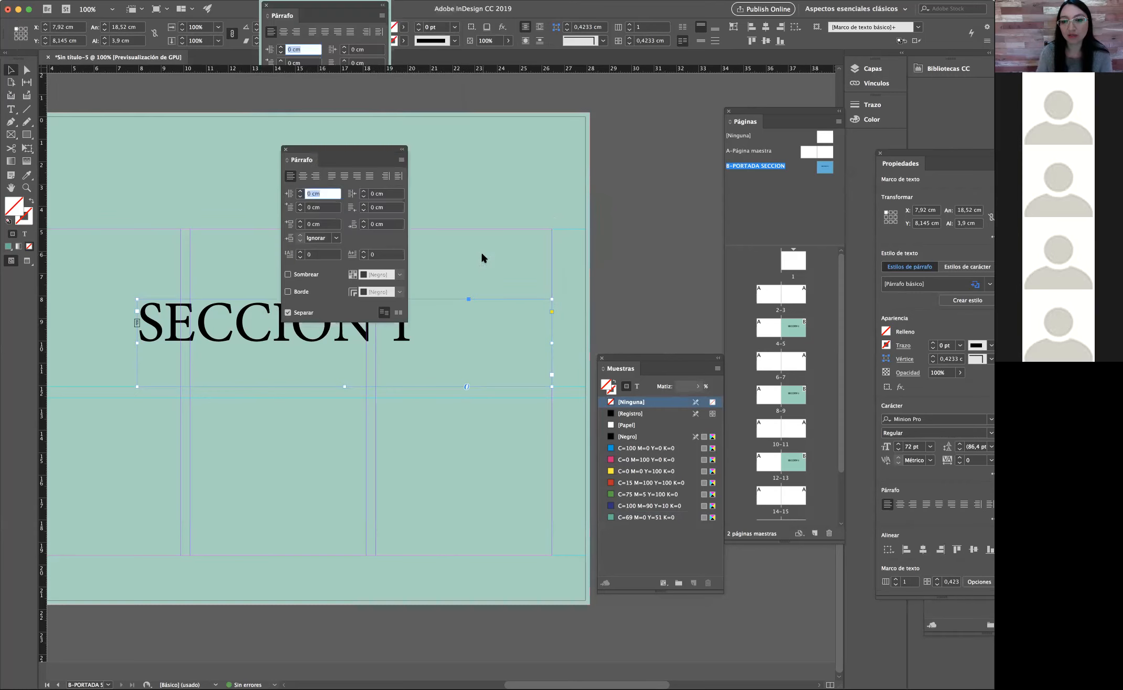
left_click_drag(382, 160, 637, 127)
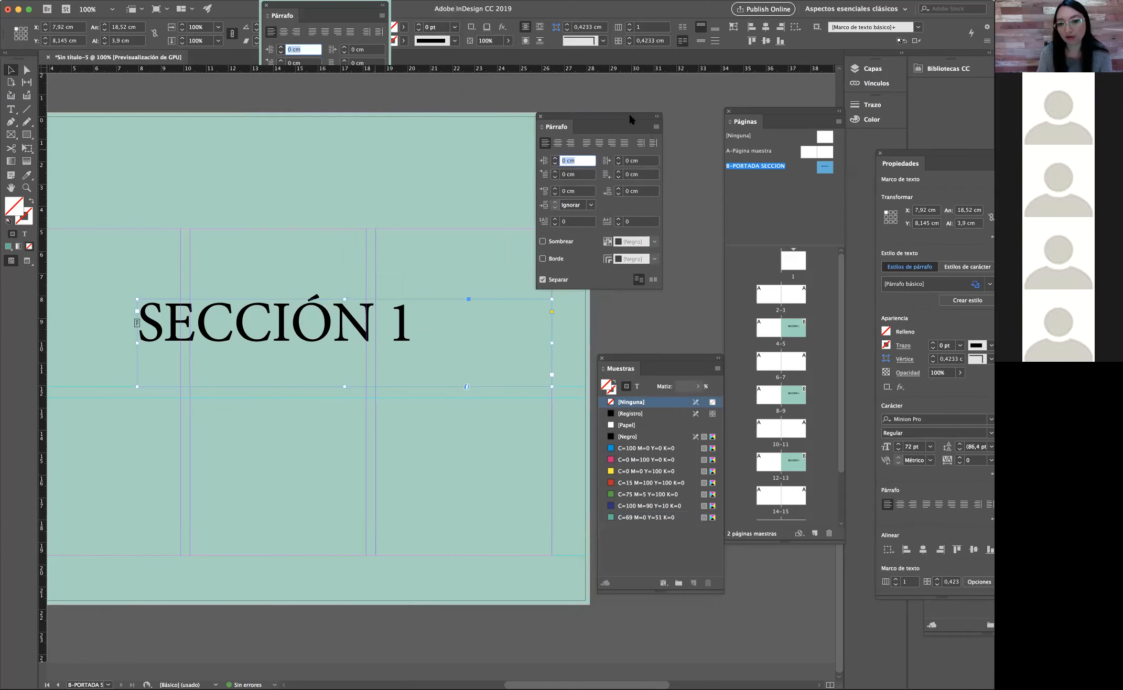
left_click(571, 144)
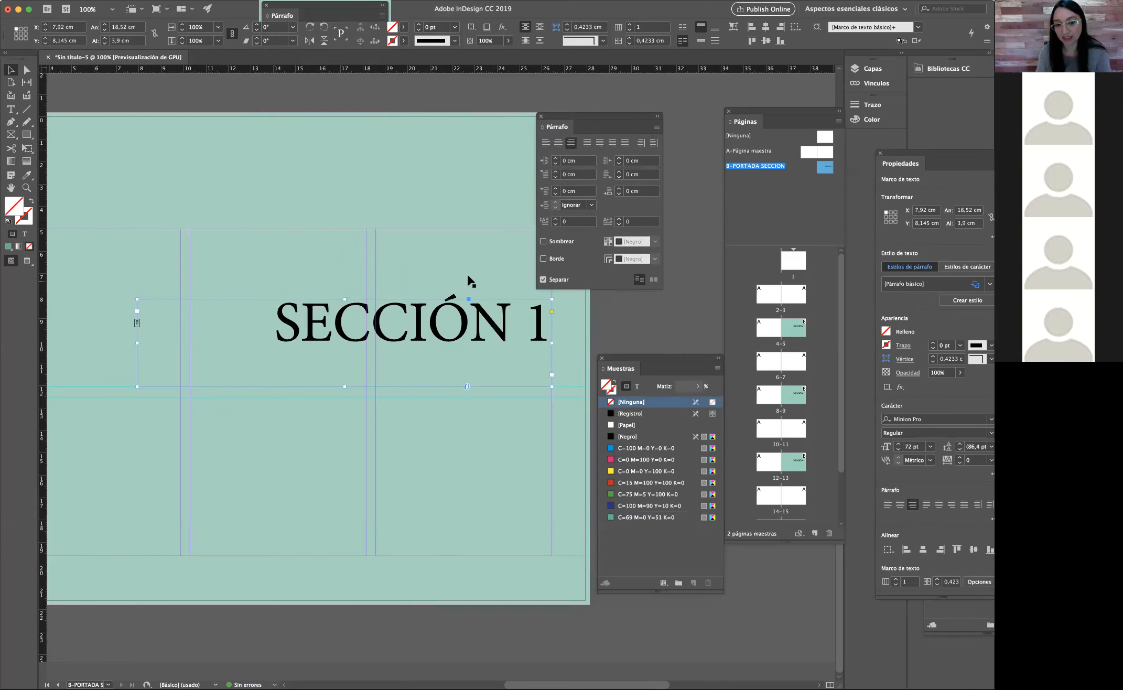
Step: Color the "SECCIÓN 1" text with the [Papel] swatch, keeping its frame unfilled, and return to the selection tool
left_click(609, 424)
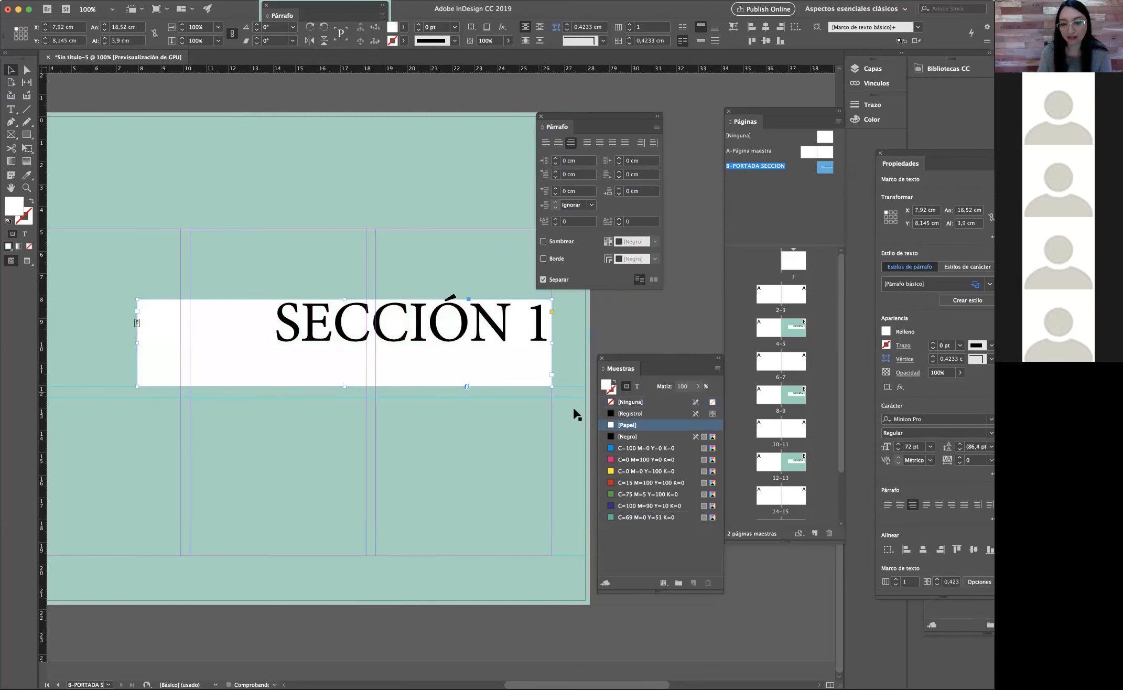
key("super+z")
double_click(371, 321)
left_click_drag(284, 317, 553, 322)
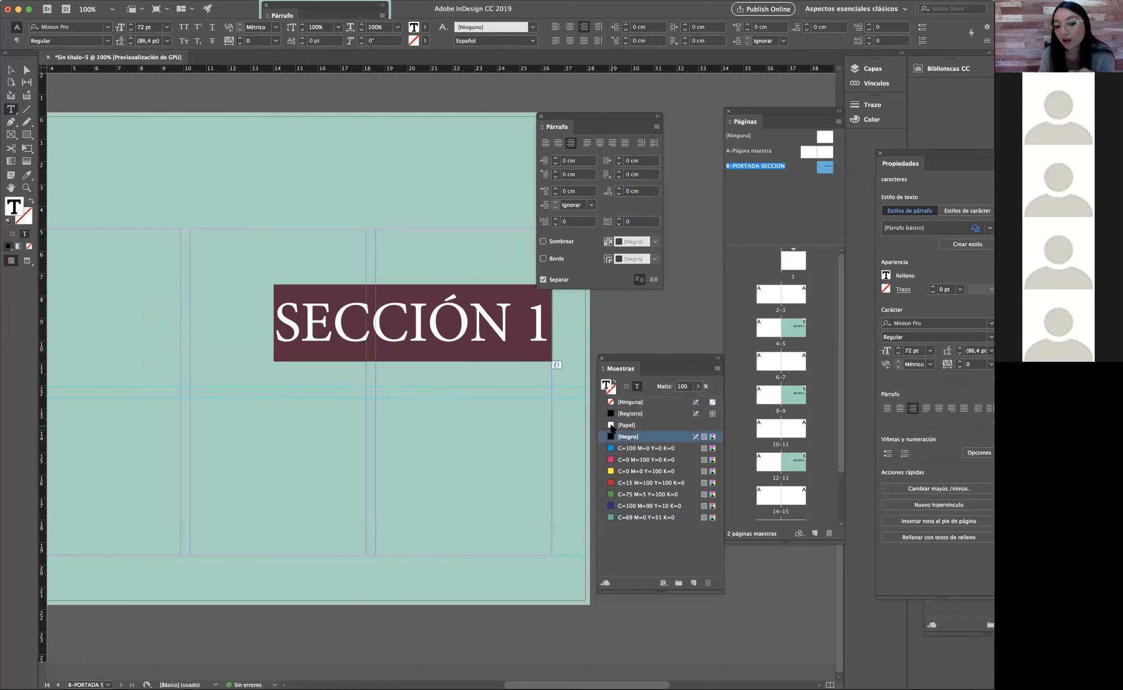
left_click(610, 424)
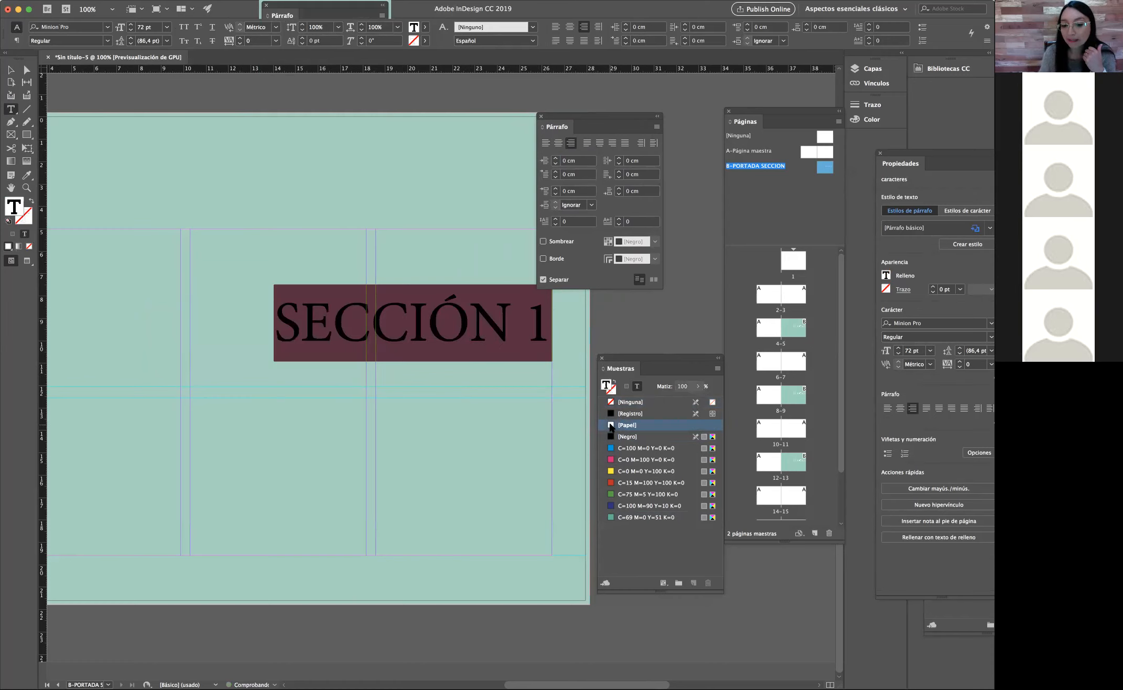
left_click(10, 70)
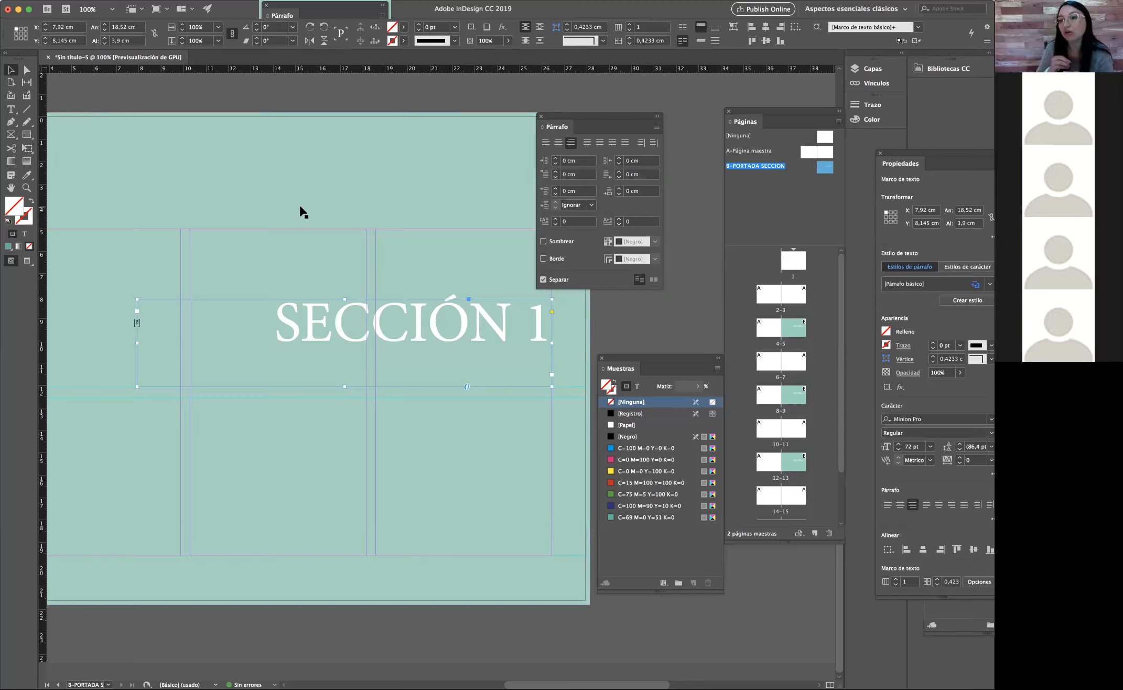
double_click(612, 425)
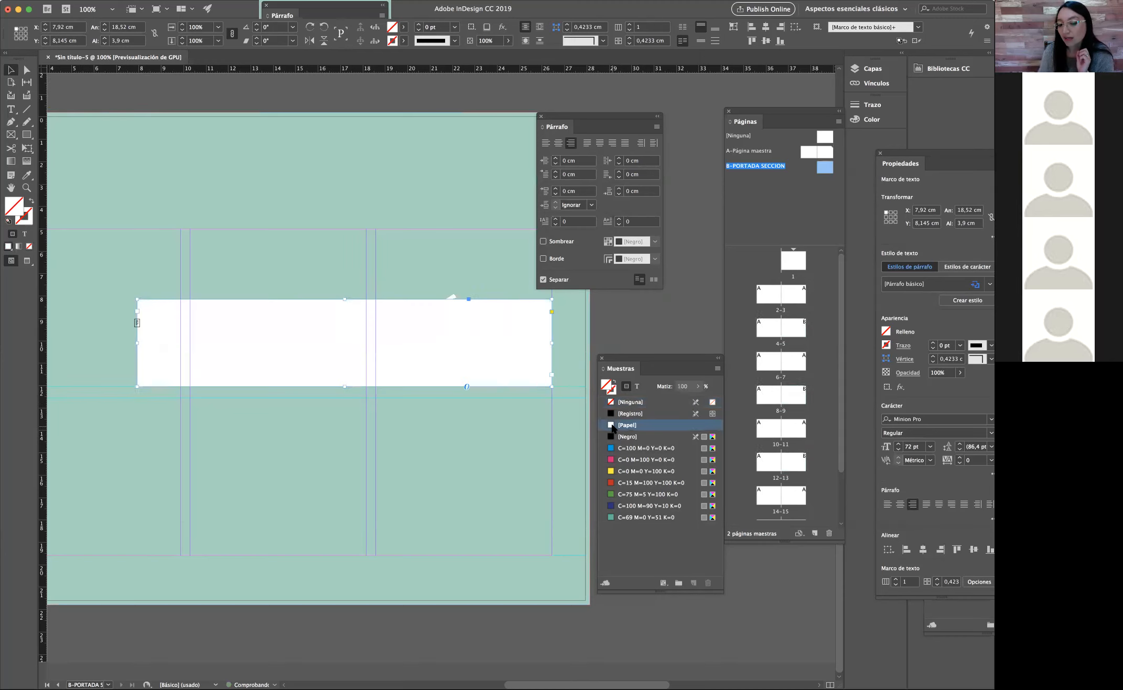
left_click(727, 297)
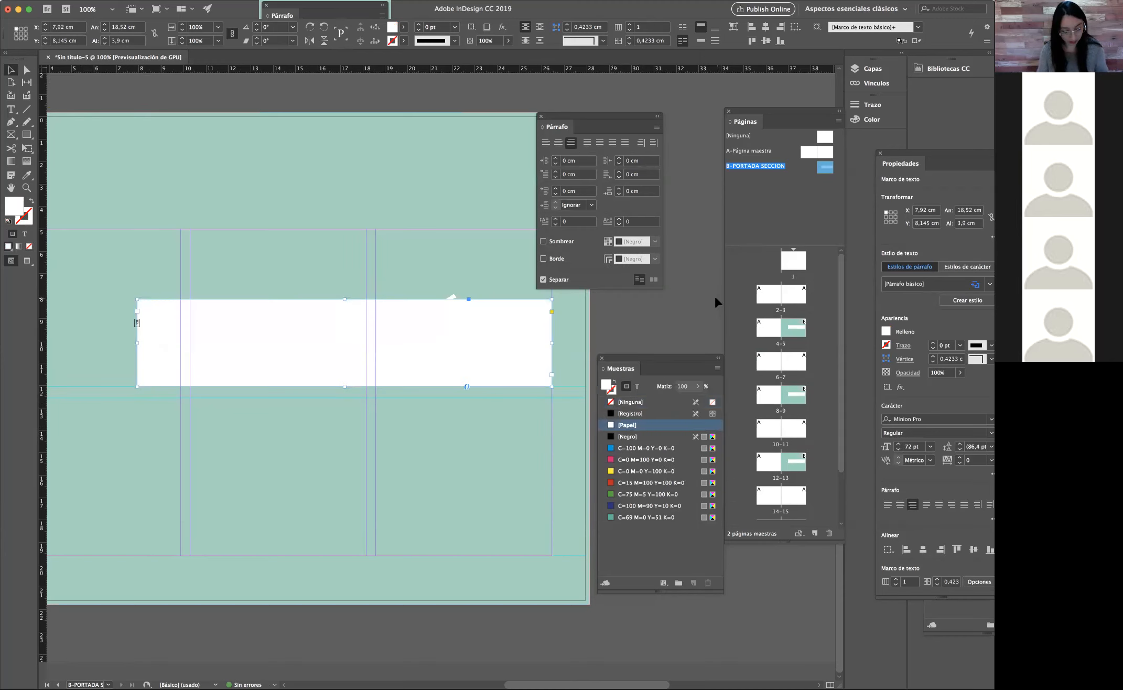
key("super+z")
Step: With no object selected, tint the [Papel] swatch cream by setting its yellow to 19% in CMYK mode
left_click(80, 104)
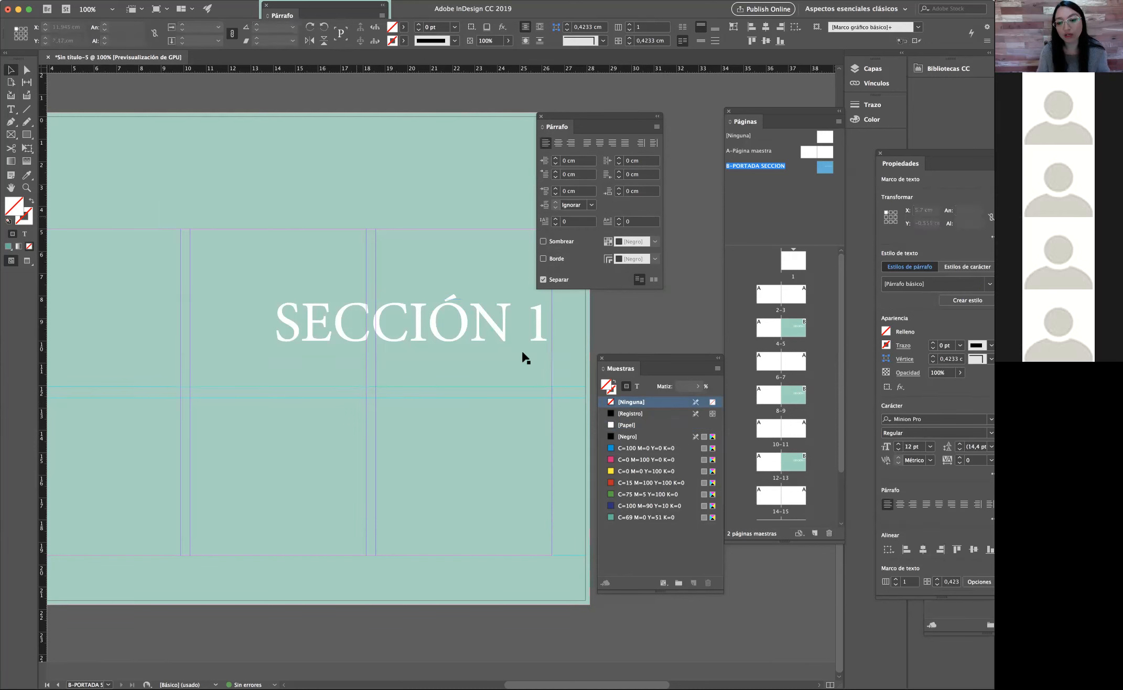
double_click(611, 423)
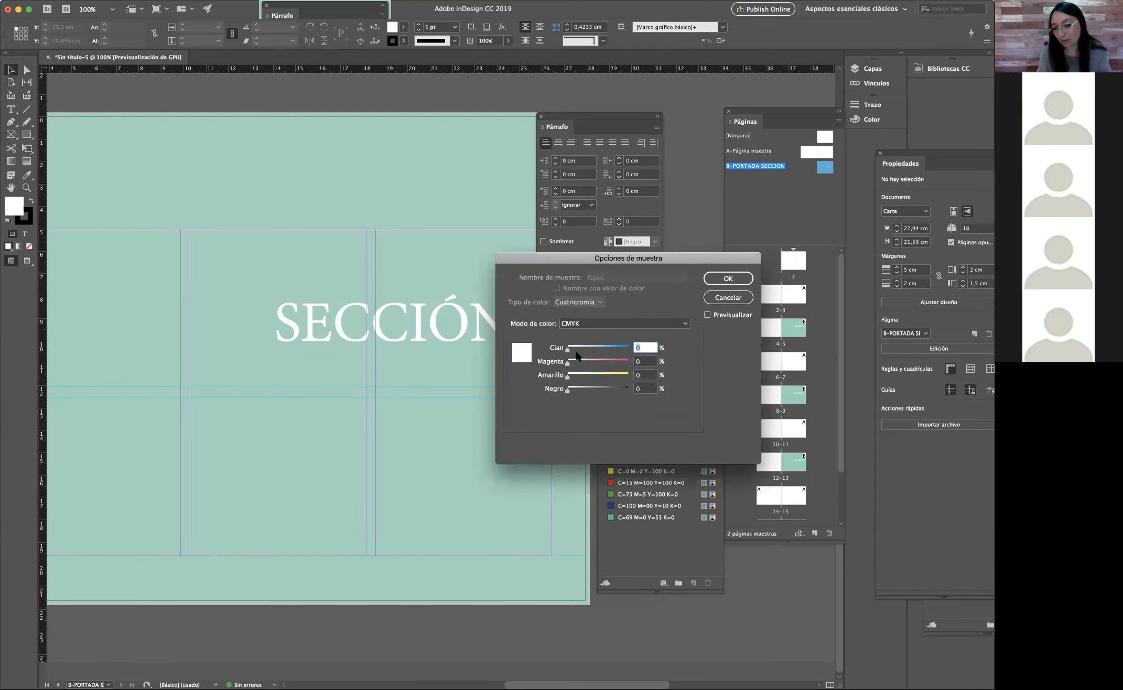
left_click_drag(568, 376, 574, 376)
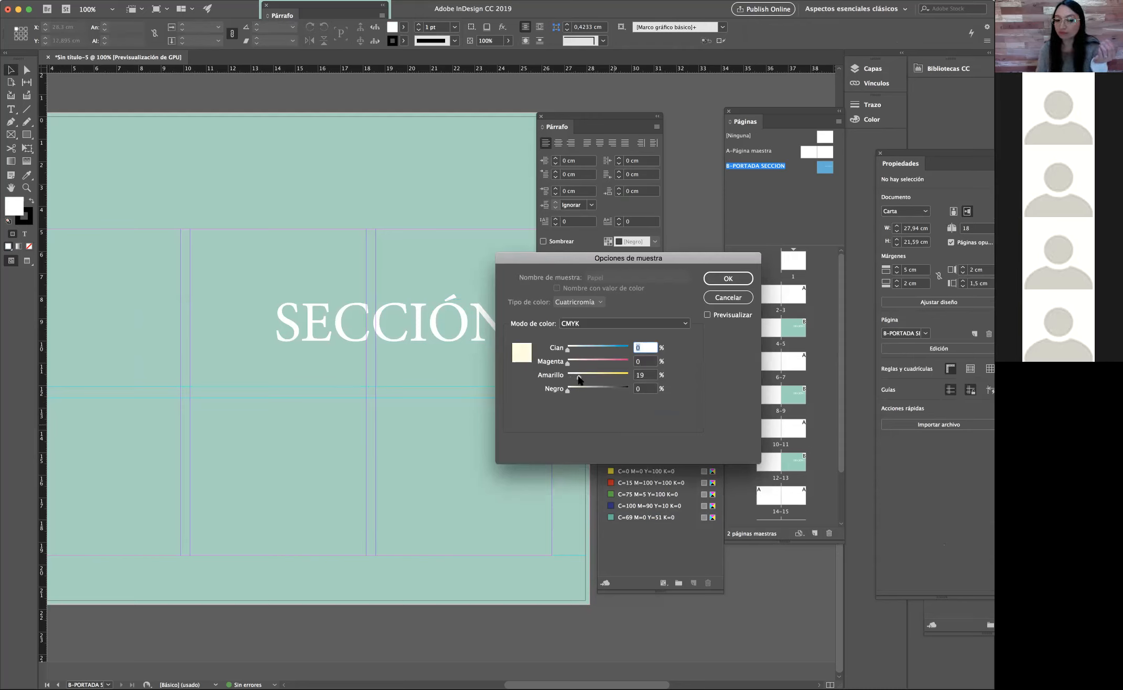
left_click(726, 279)
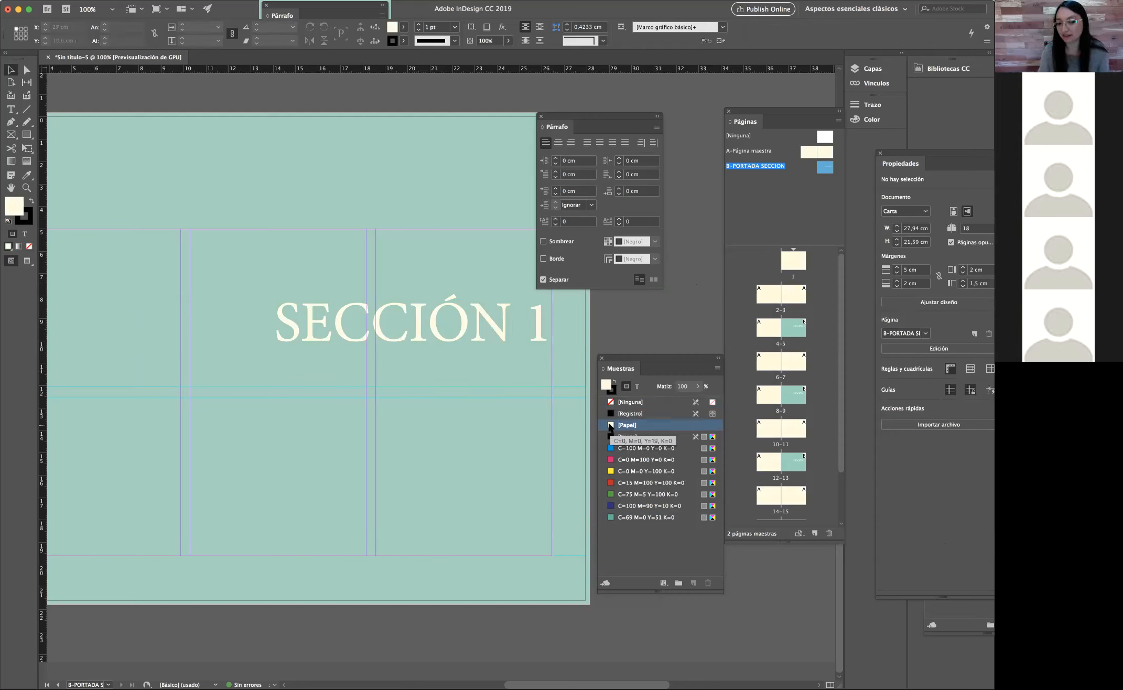
Step: Deepen the green background rectangle by setting its fill tint to 82%
left_click(194, 163)
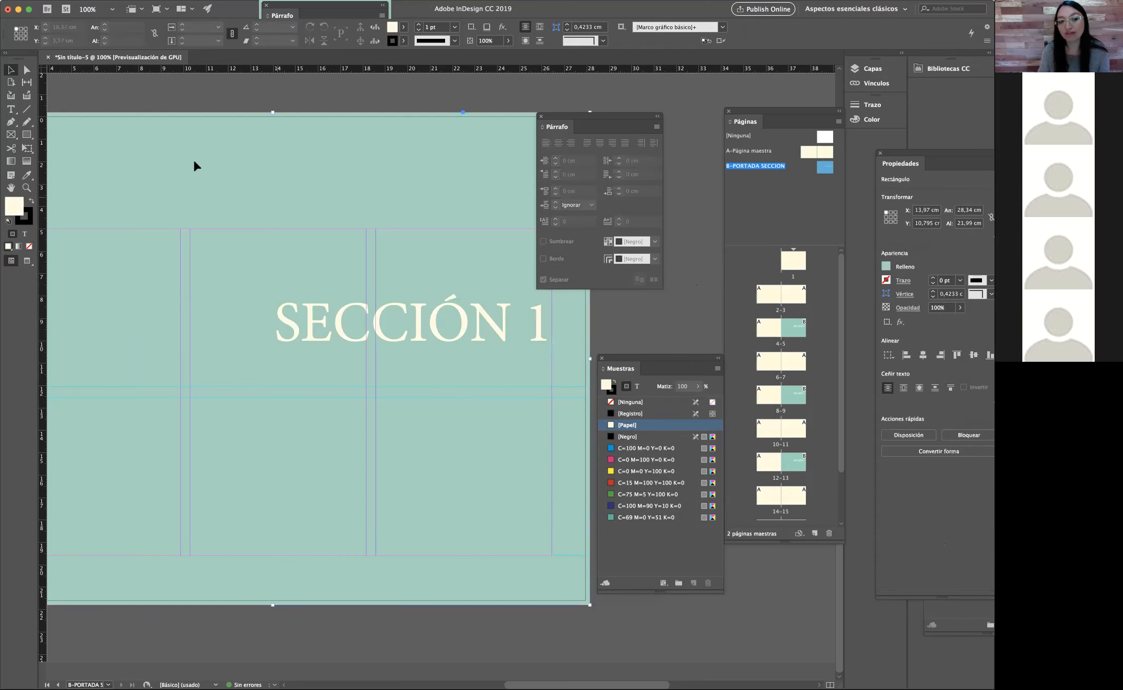
left_click(697, 386)
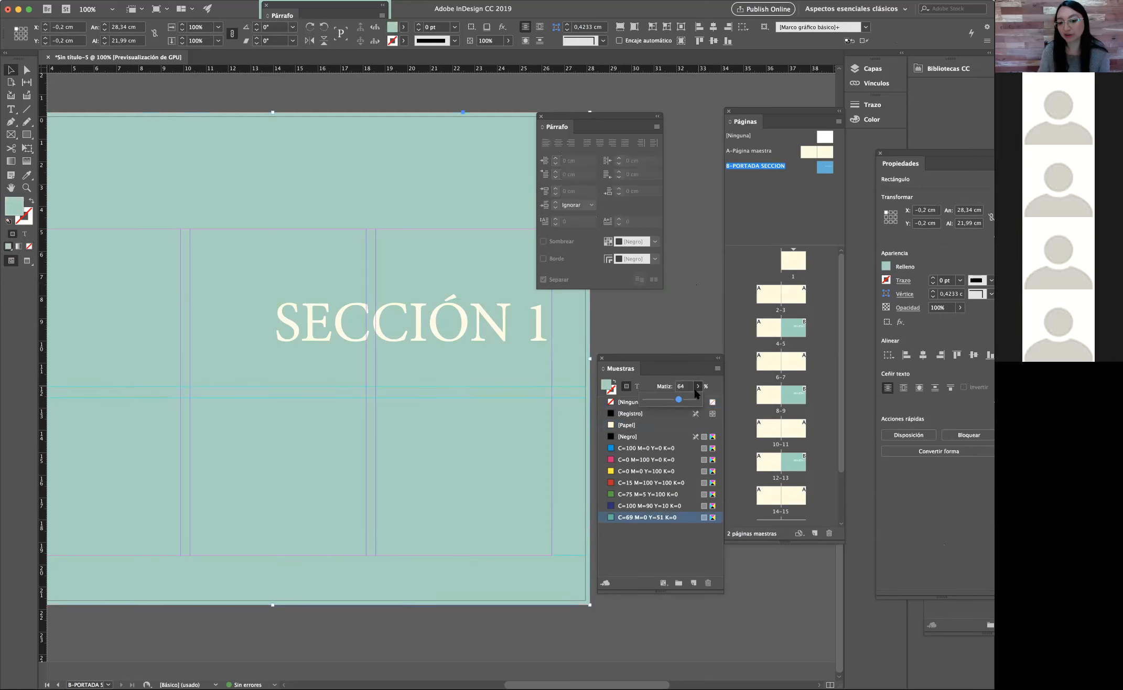
left_click_drag(677, 400, 692, 400)
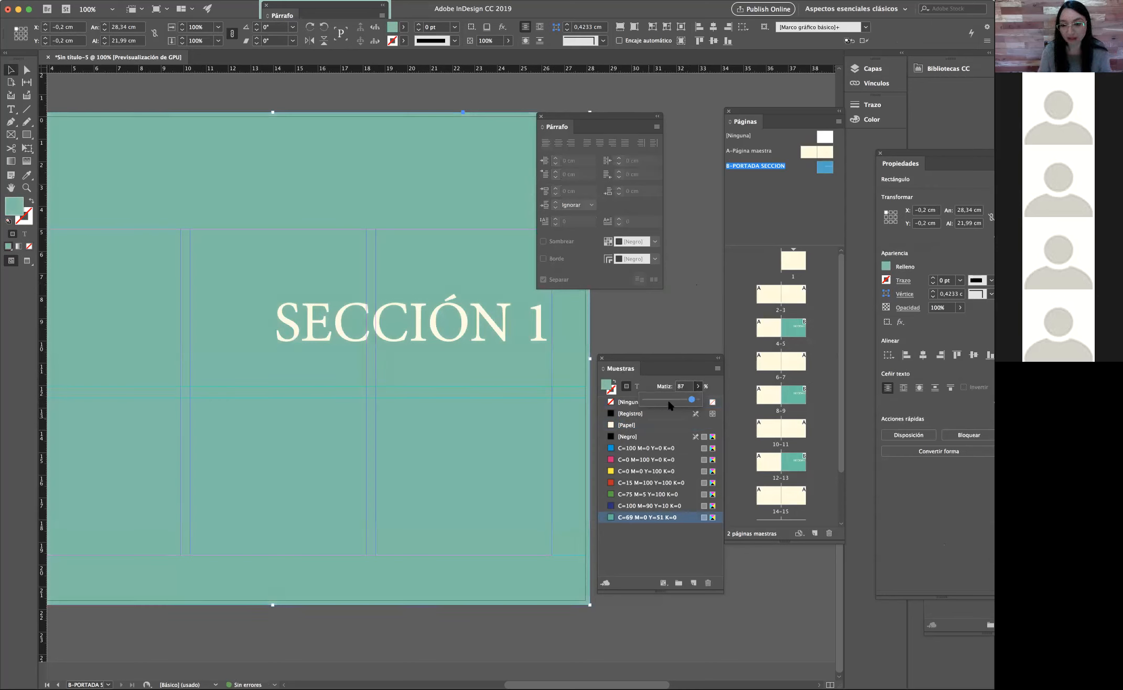
left_click(677, 327)
Step: Restore the [Papel] swatch to pure white by setting its yellow to 0%
left_click(610, 425)
double_click(611, 425)
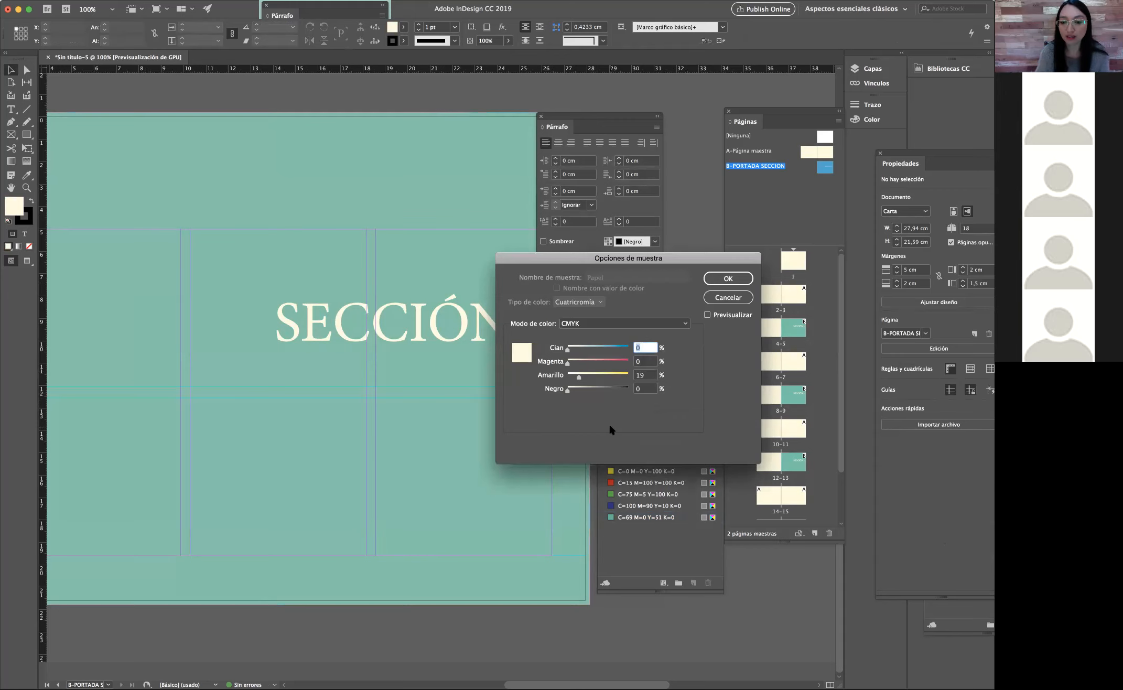
left_click_drag(579, 378, 560, 379)
left_click(727, 280)
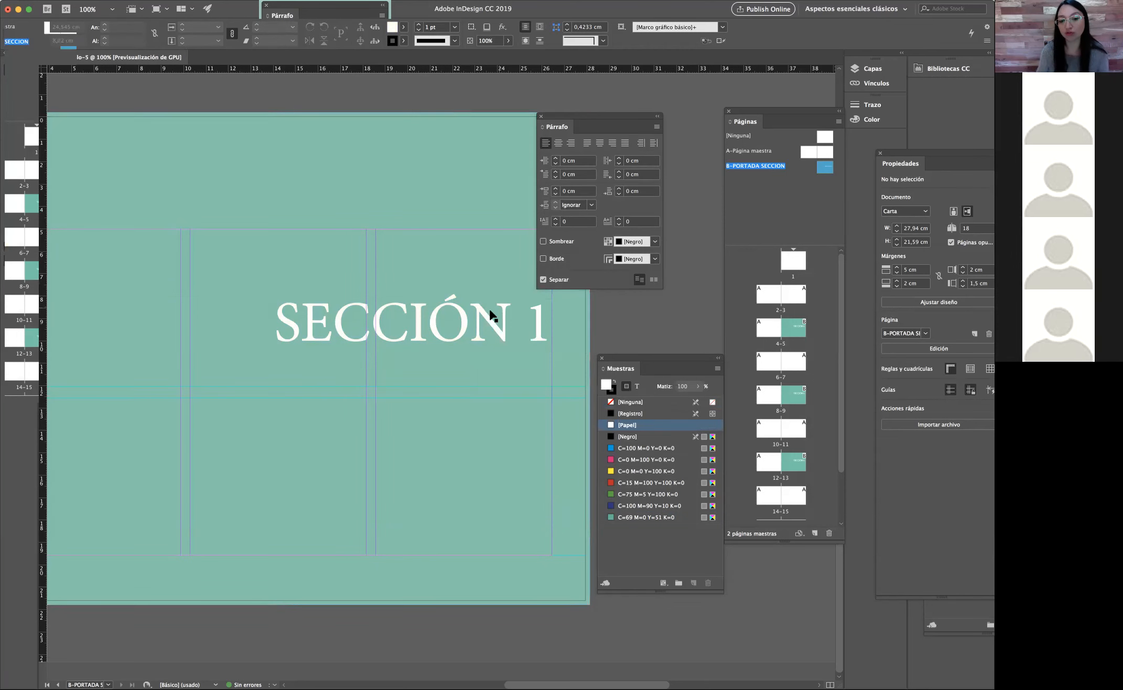
Step: Shorten the "SECCIÓN 1" frame from its top edge to 1,945 cm high so the title sits just above the middle guides
left_click(413, 309)
left_click_drag(343, 301, 342, 342)
left_click(593, 350)
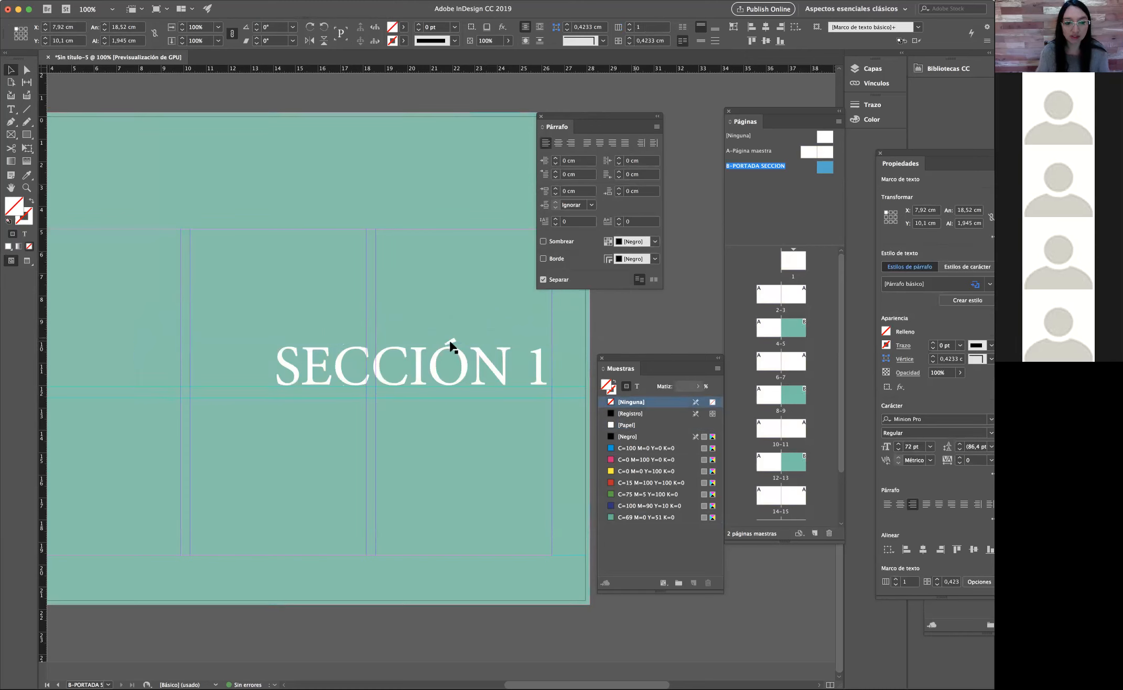
Step: Create a text frame about 16,15 by 1,2 cm below the middle guides, ending at the right margin, containing "Aspectos Técnicos del Producto"
left_click(11, 110)
left_click_drag(225, 414, 551, 436)
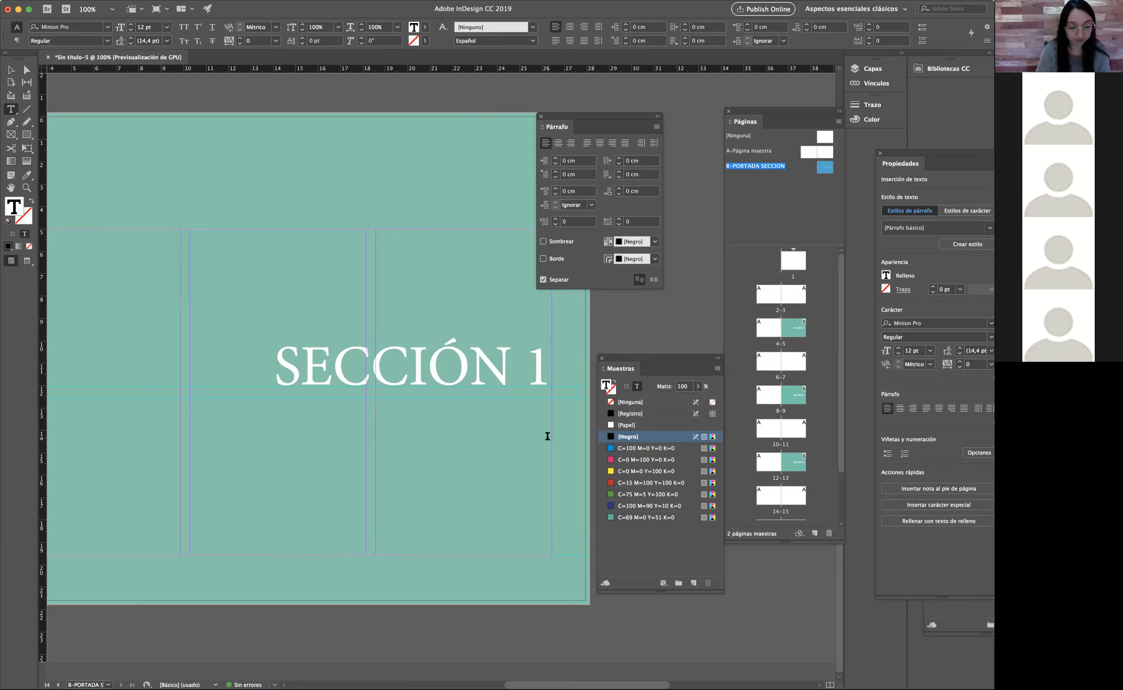
type("TEM")
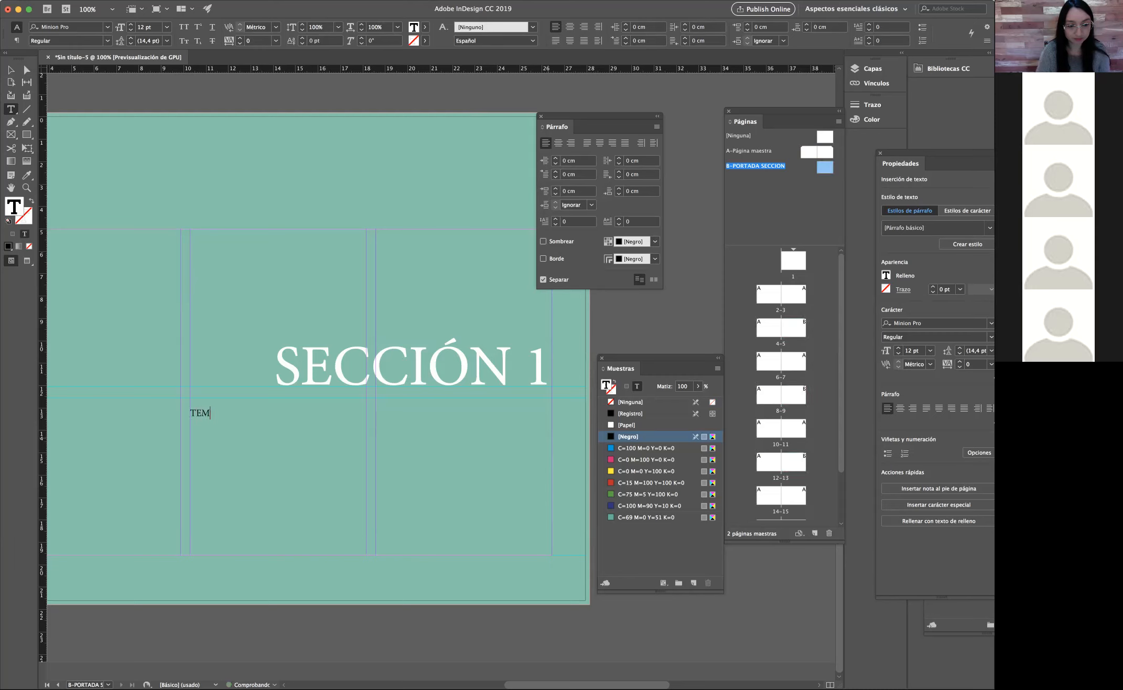
key("BackSpace")
key("BackSpace")
key("BackSpace")
type("Aspectos T")
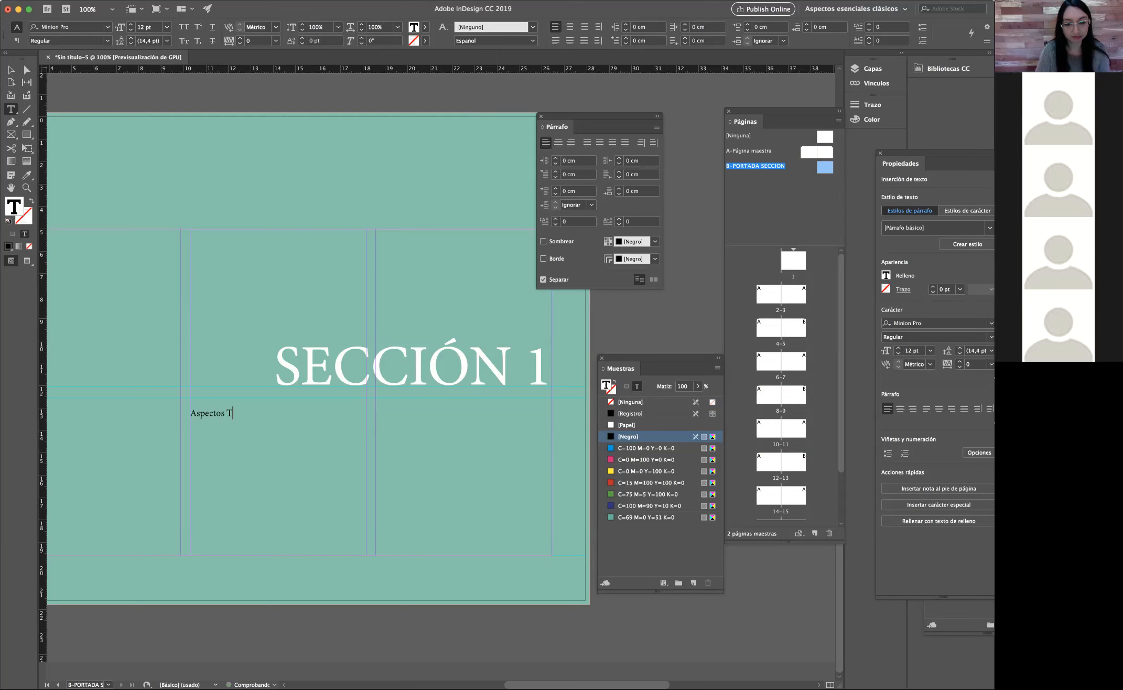
type("écnicos del Producto")
Step: Color the "Aspectos Técnicos del Producto" text with the [Papel] swatch and align it to the right
left_click_drag(314, 412, 151, 413)
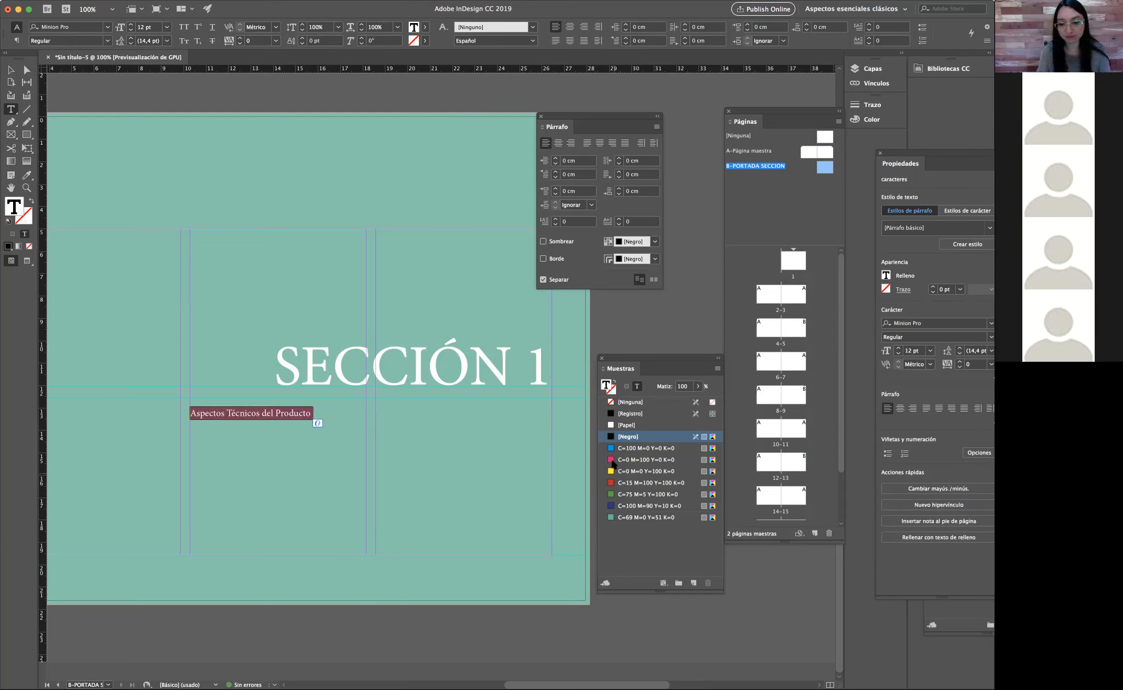
left_click(610, 425)
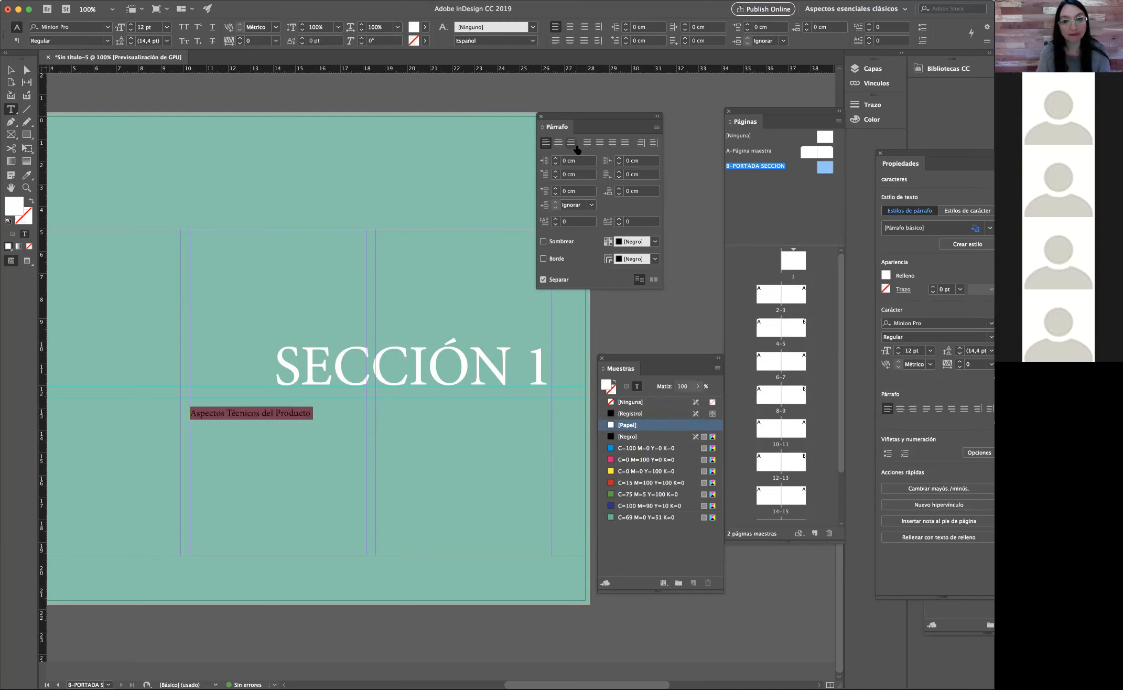
left_click(571, 143)
Step: Move the subtitle frame up to Y 12,545 cm so its top edge meets the lower middle guide
left_click(11, 70)
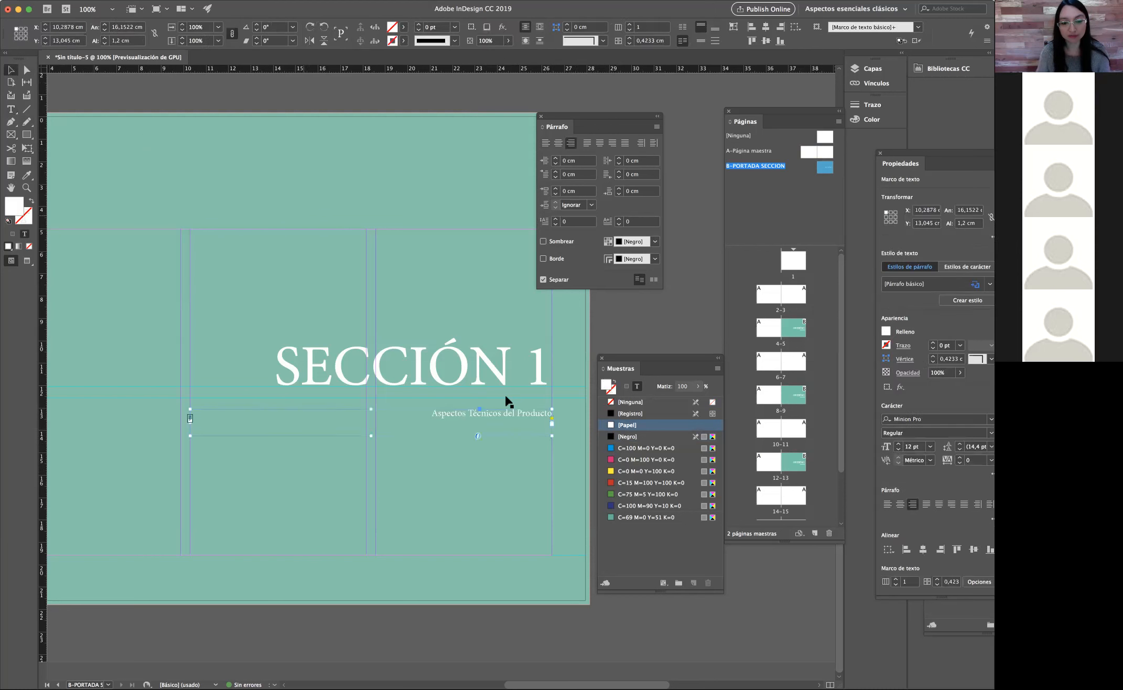
left_click_drag(480, 412, 481, 401)
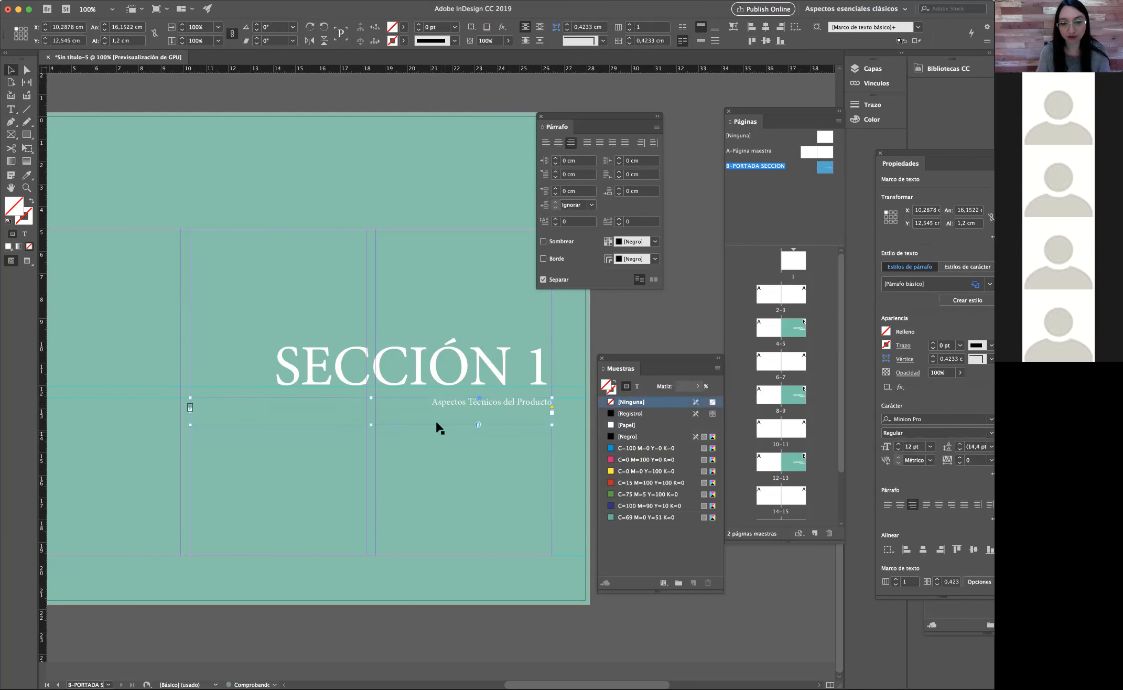
Step: Set the fill tint of the green background rectangle to 100%
left_click(392, 154)
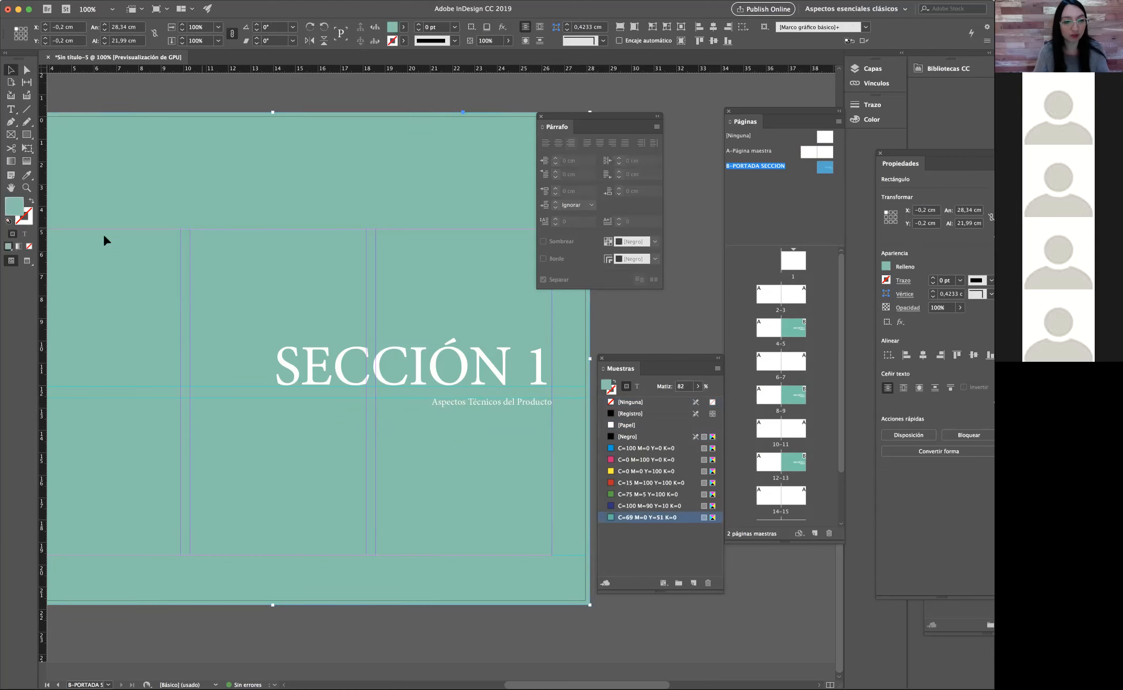
left_click(26, 187)
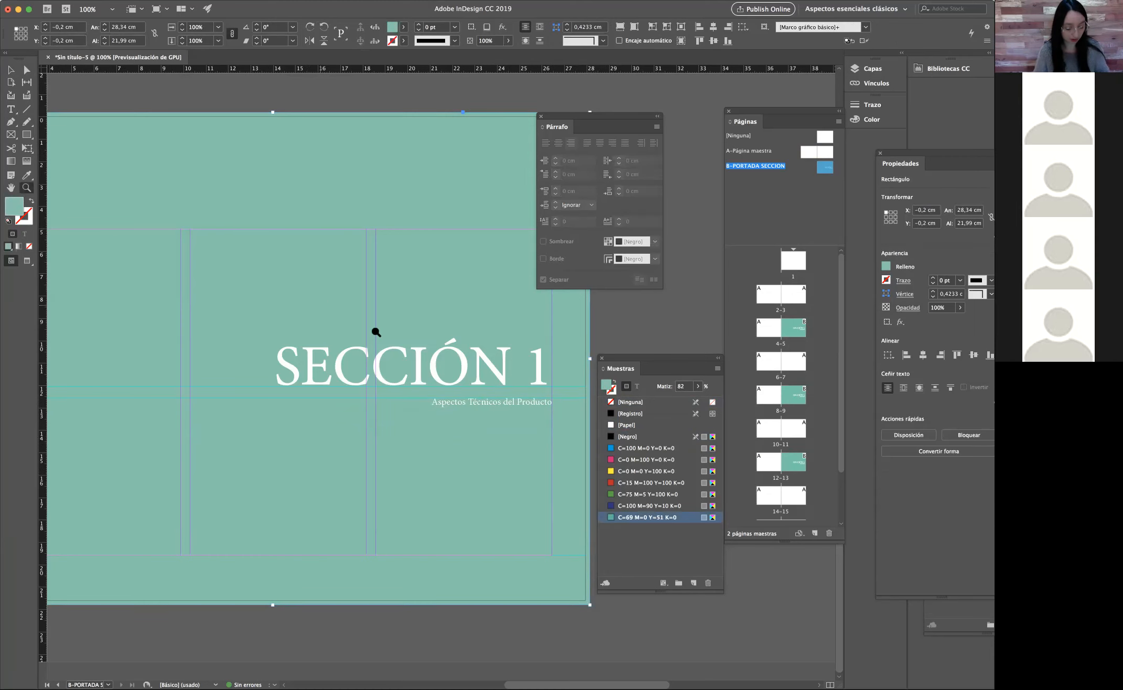
left_click(434, 334, "alt")
left_click(10, 69)
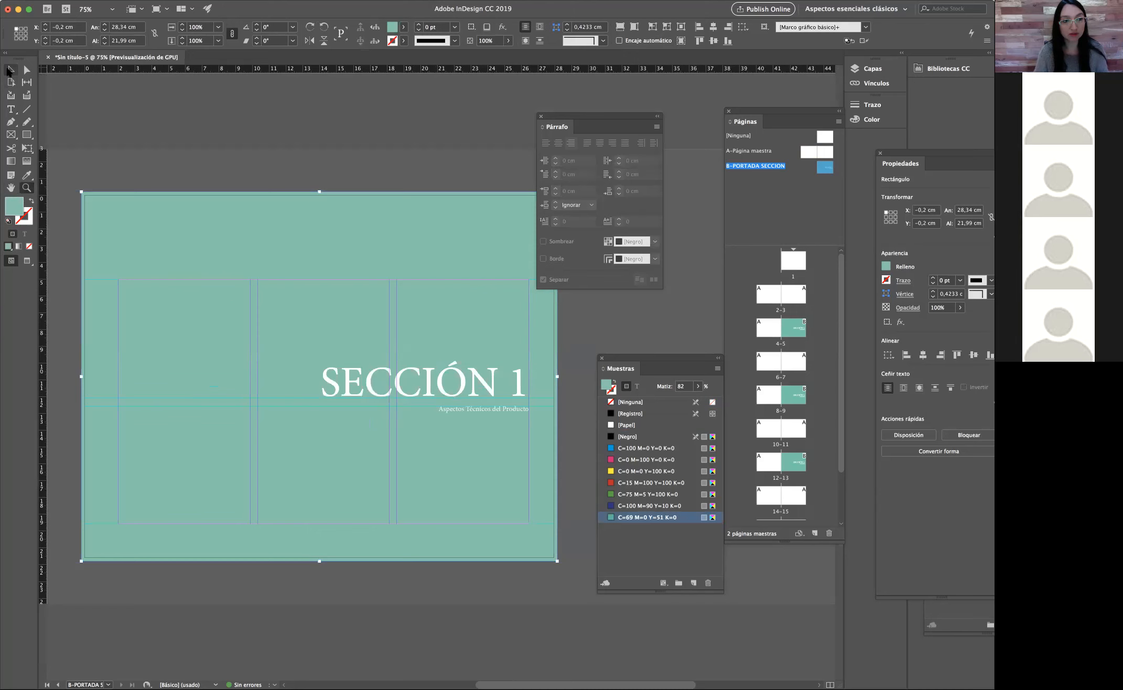
left_click(118, 138)
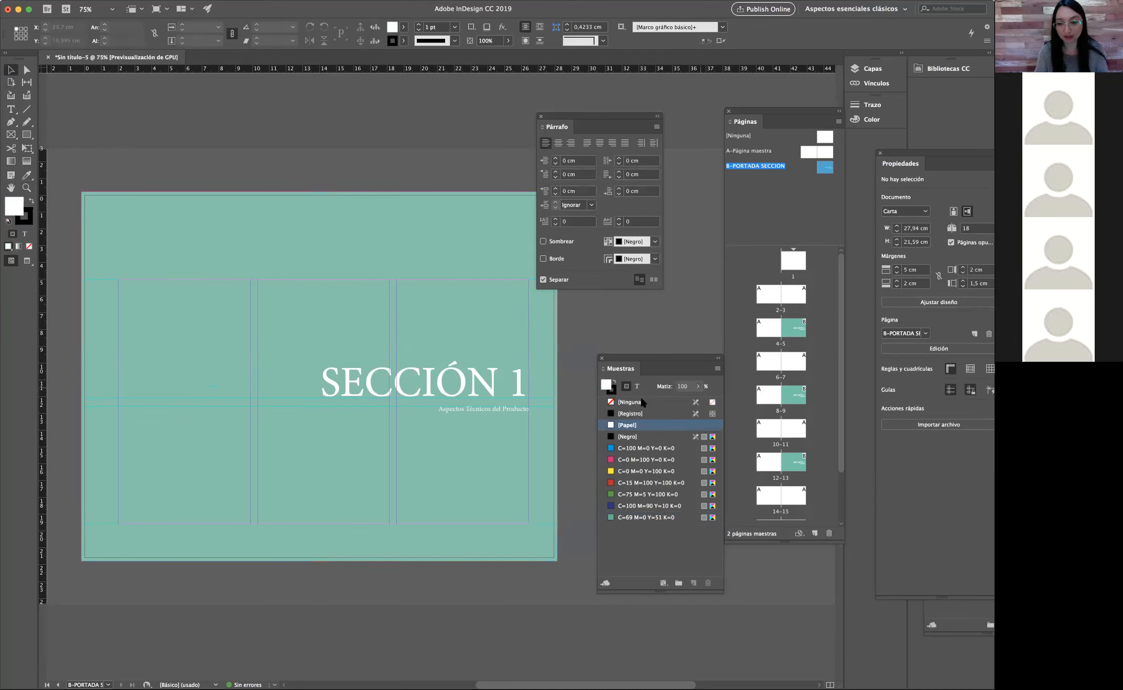
left_click(512, 318)
left_click(698, 387)
left_click_drag(684, 400, 700, 400)
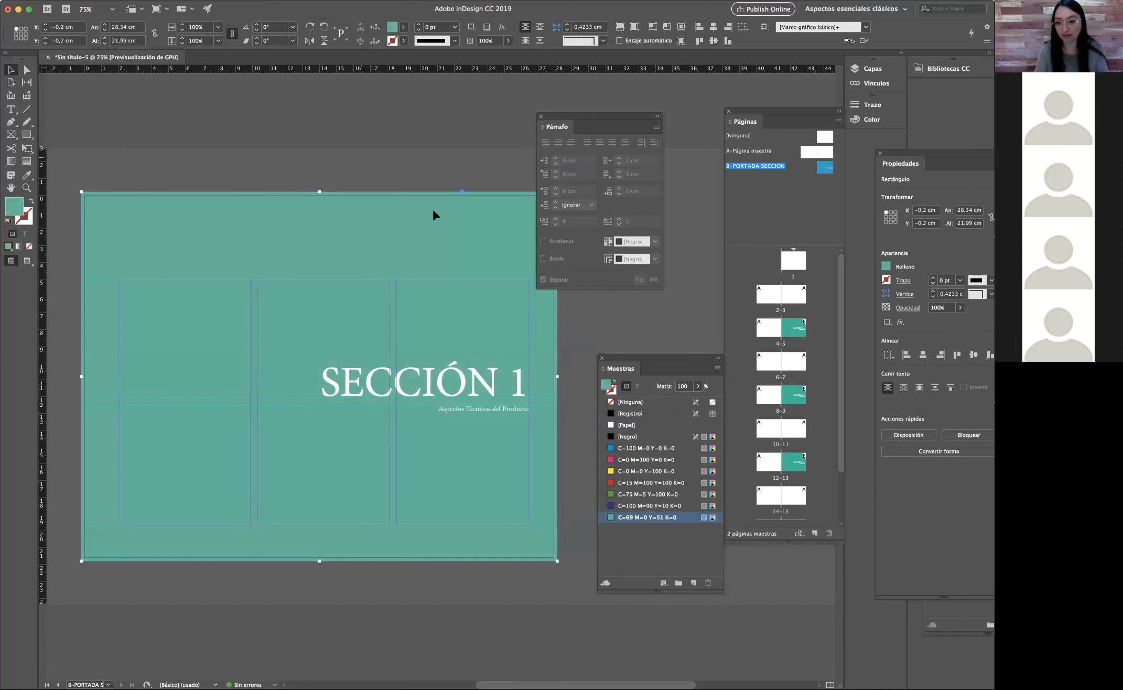
Step: Go to page 5 and examine how the section cover master appears across the document's spreads
double_click(793, 328)
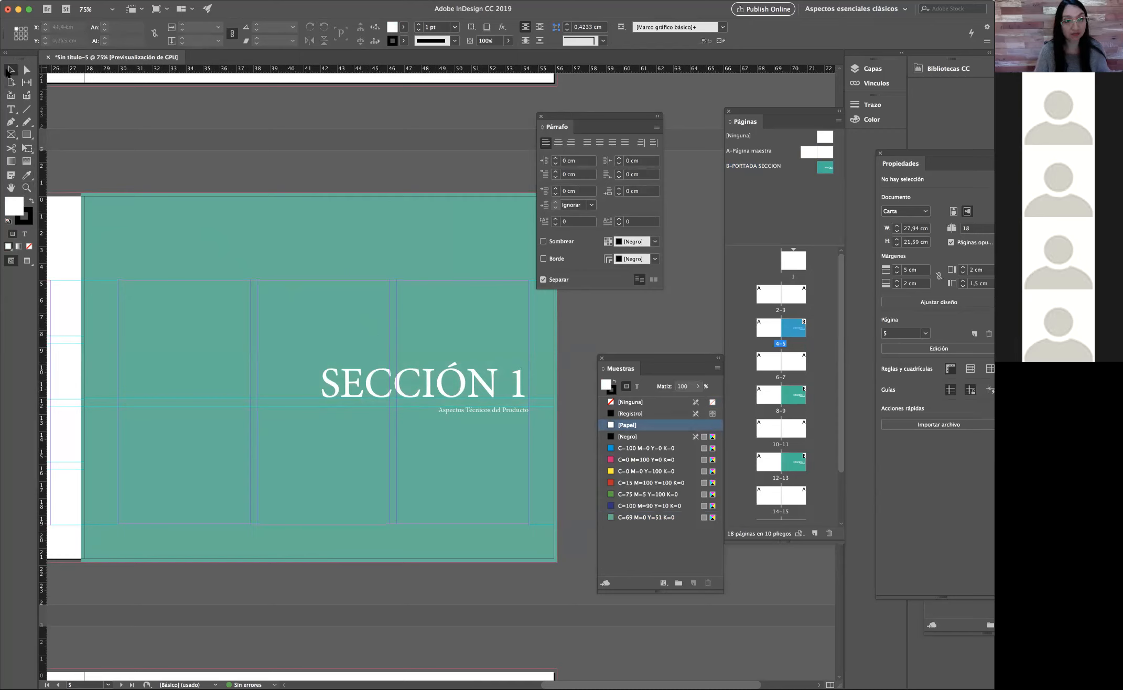
left_click(26, 188)
left_click(366, 267, "alt")
left_click(366, 268, "alt")
left_click_drag(441, 405, 418, 283)
left_click_drag(606, 116, 667, 120)
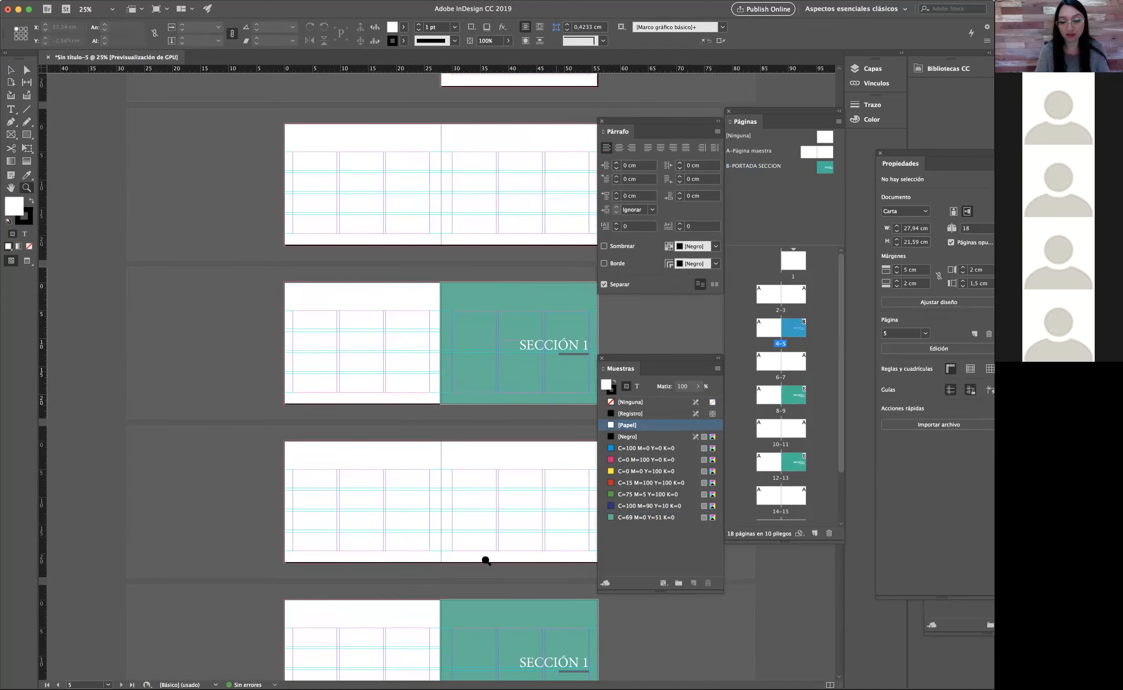
scroll(494, 584, "down", 10)
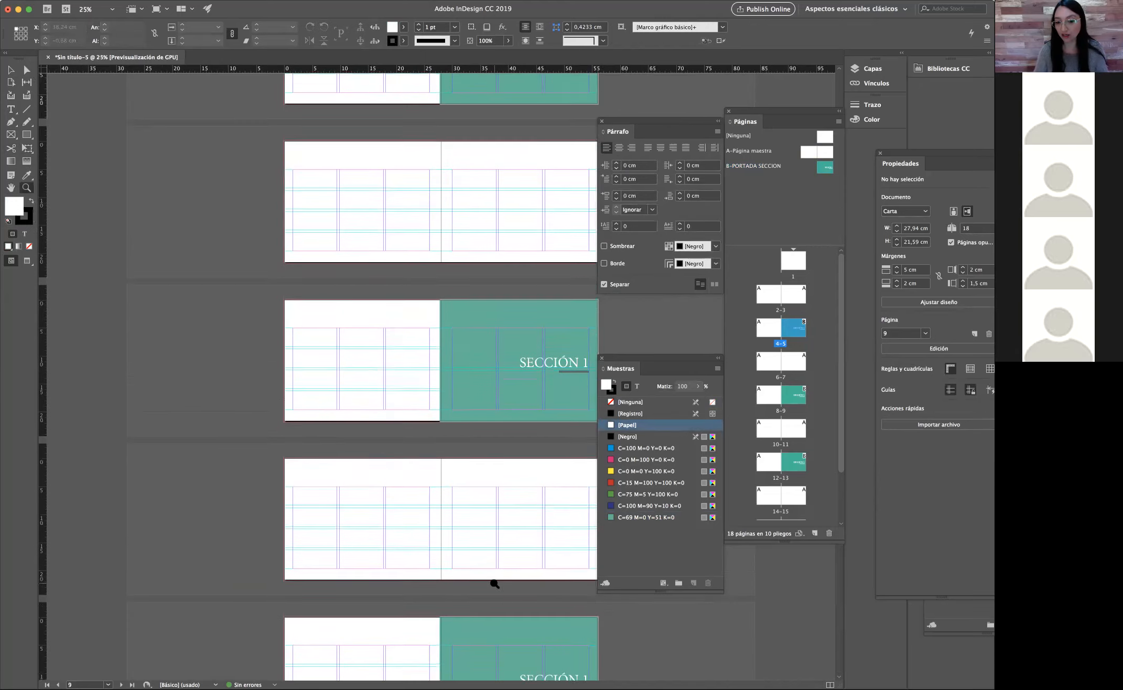
scroll(494, 583, "up", 10)
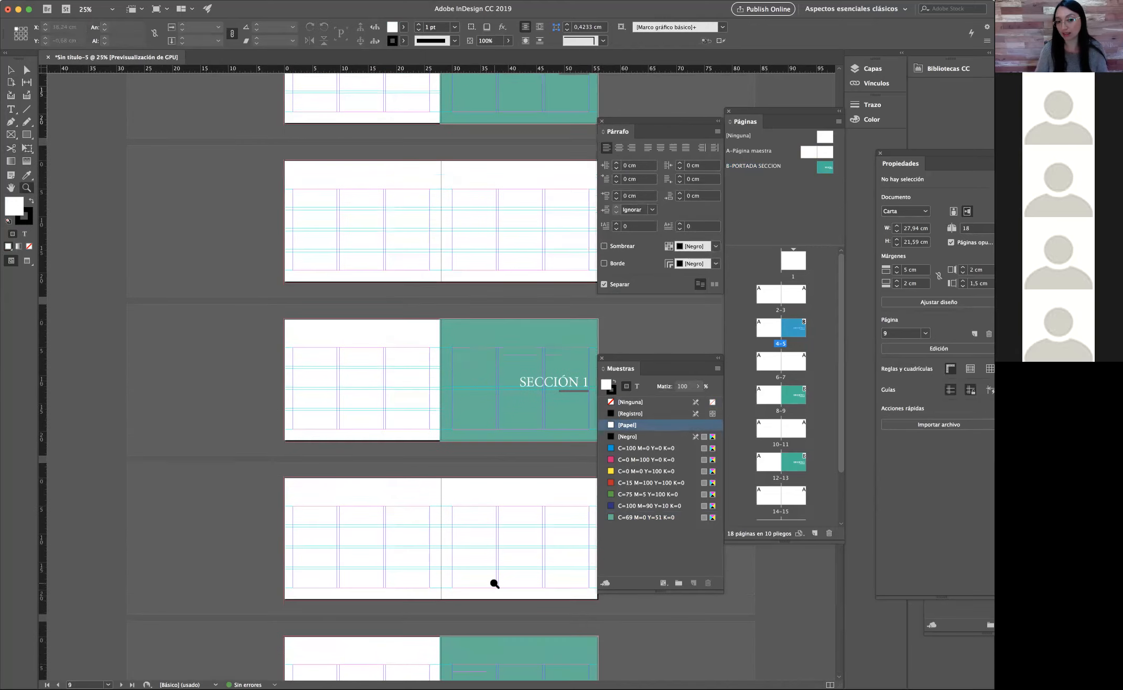
scroll(495, 583, "up", 3)
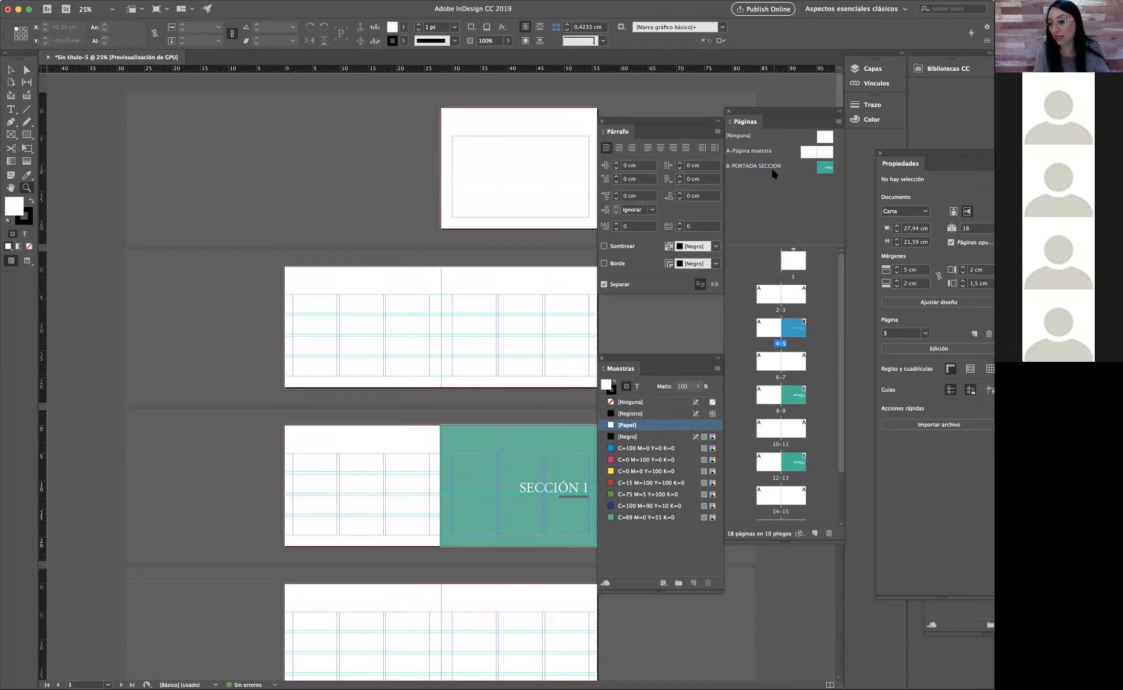
Step: Move the paragraph and swatch settings clear of the pages and review the spreads around page 5
left_click_drag(664, 120, 994, 468)
left_click_drag(690, 360, 969, 496)
scroll(591, 494, "down", 1)
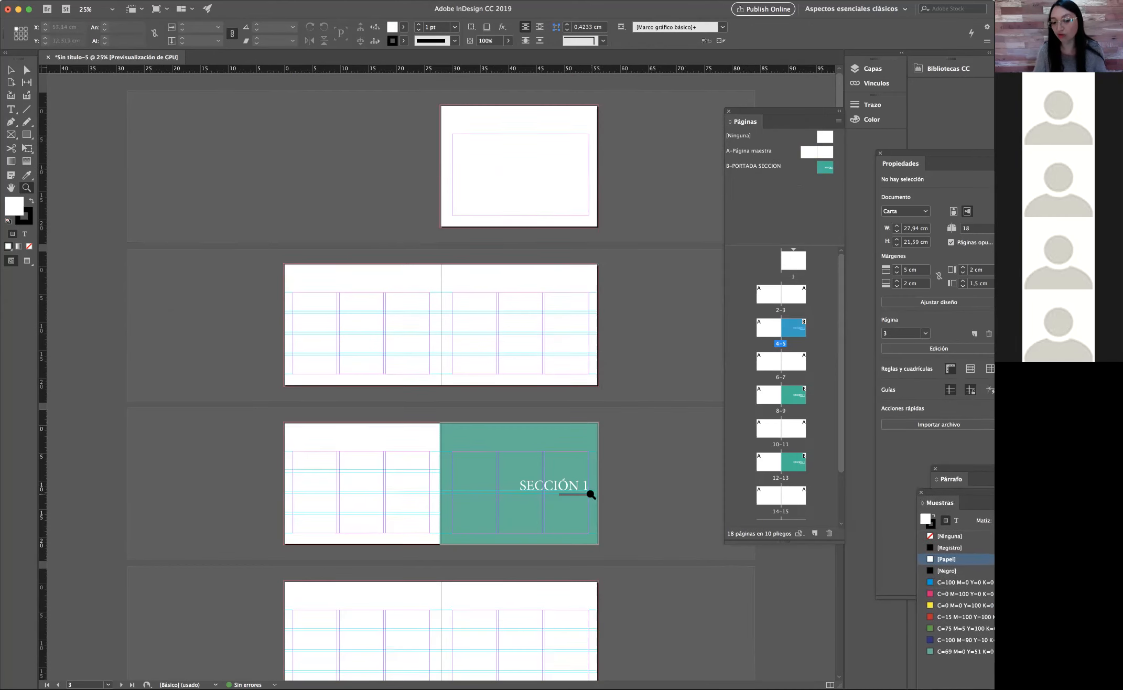
scroll(591, 494, "down", 3)
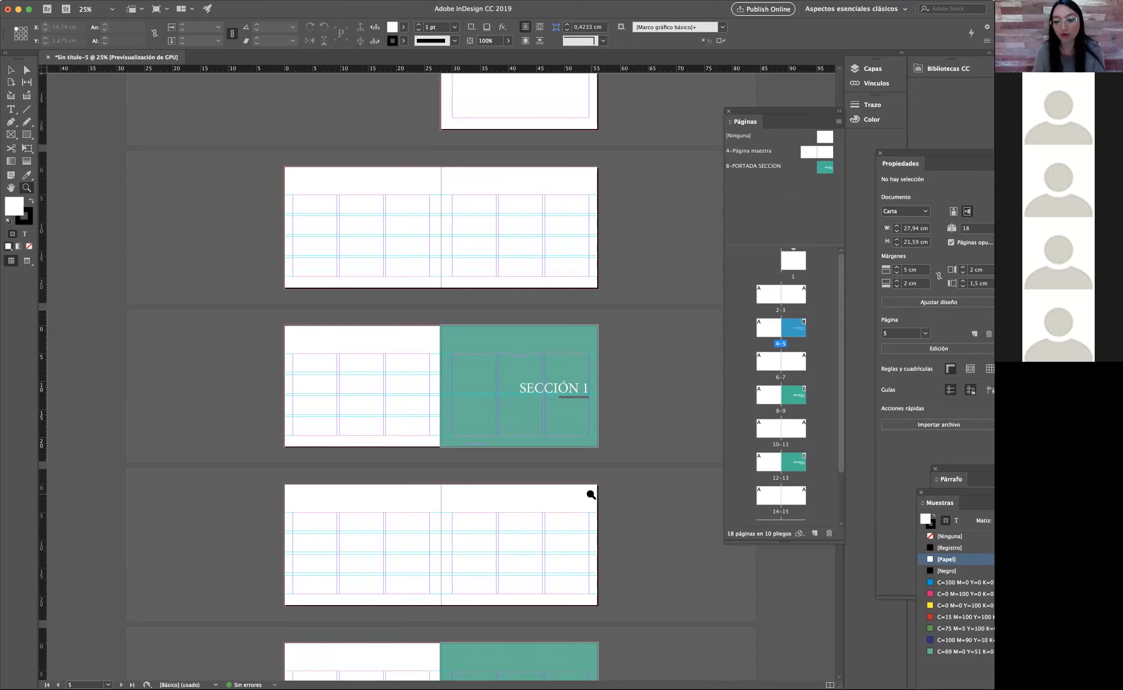
Step: Open the B-PORTADA SECCION master to examine the number in its section title, and return to page 5
left_click(594, 388)
left_click(484, 406)
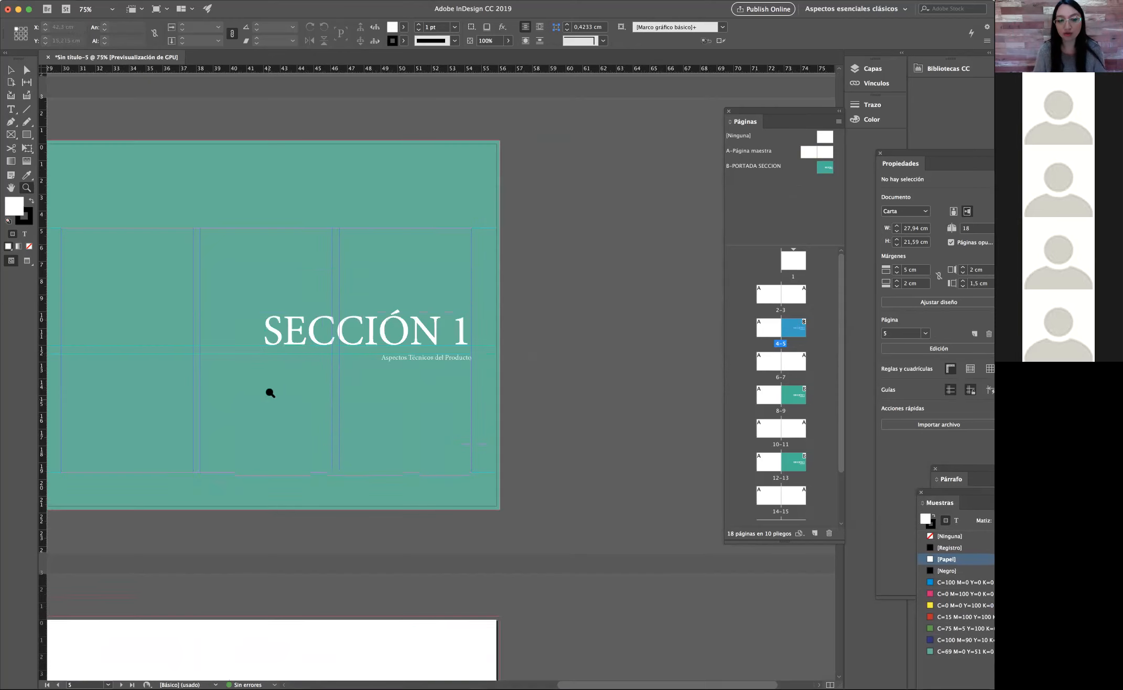
left_click(481, 330, "alt")
left_click(10, 70)
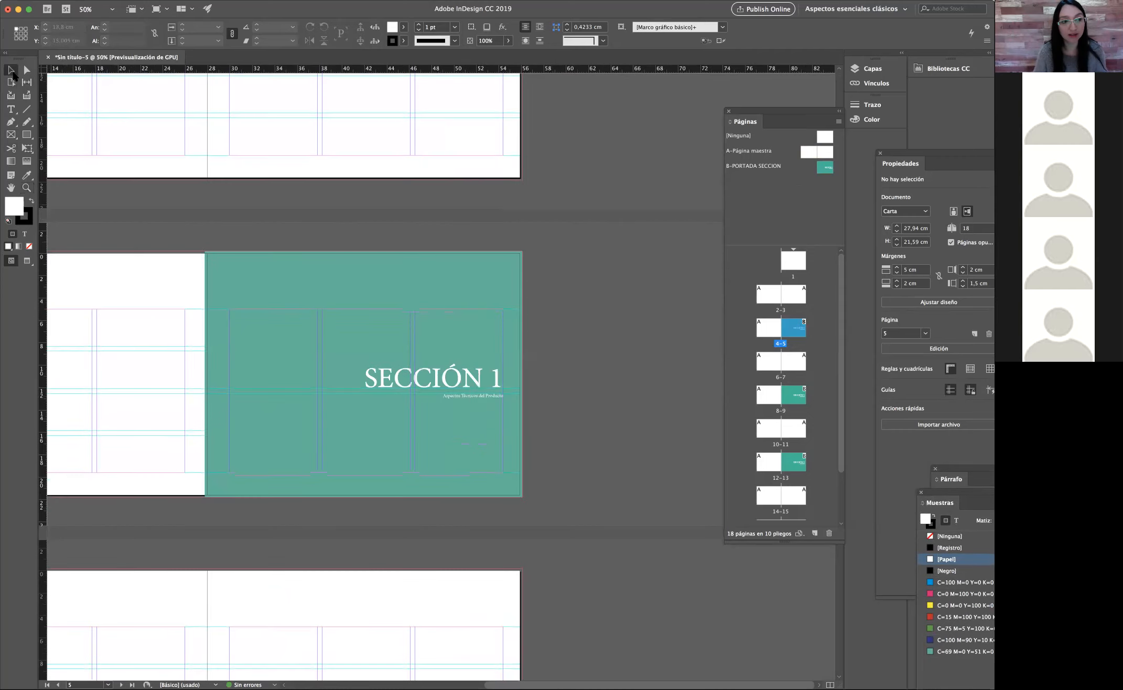
double_click(825, 169)
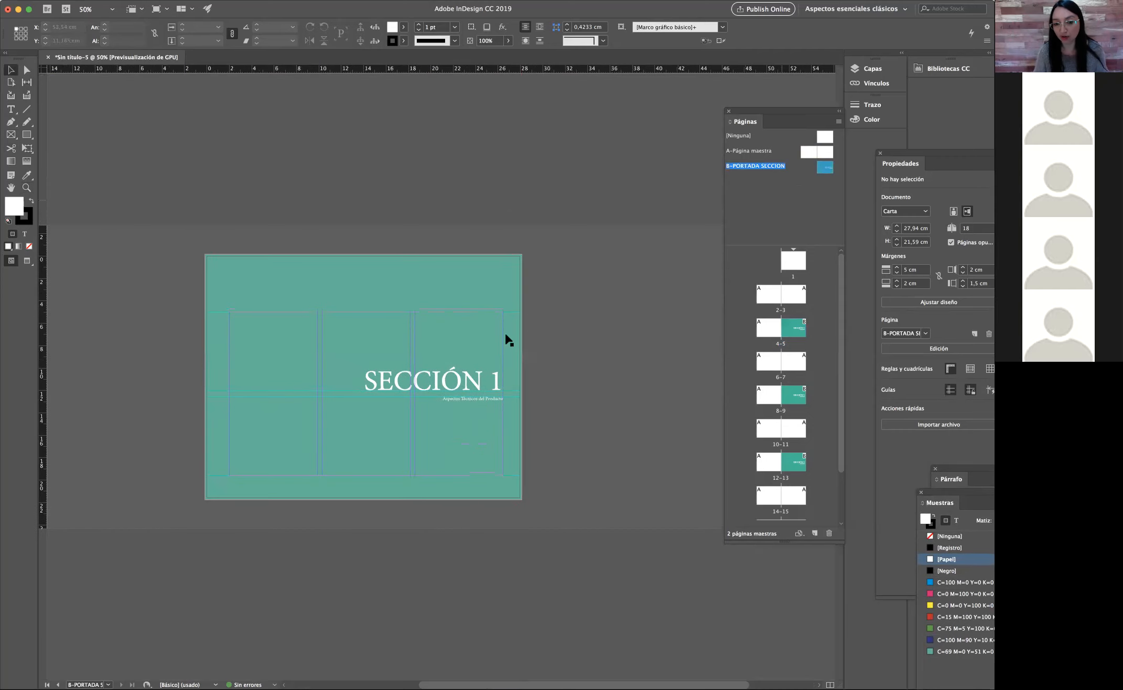
double_click(492, 378)
left_click_drag(483, 378, 501, 379)
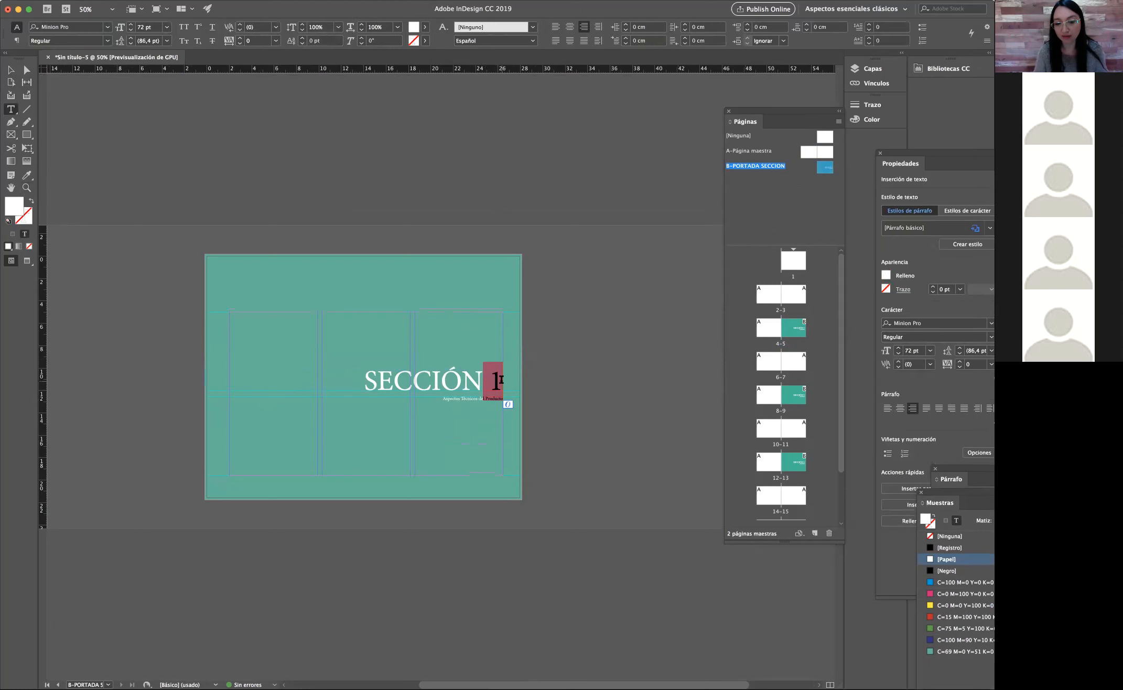
left_click(11, 69)
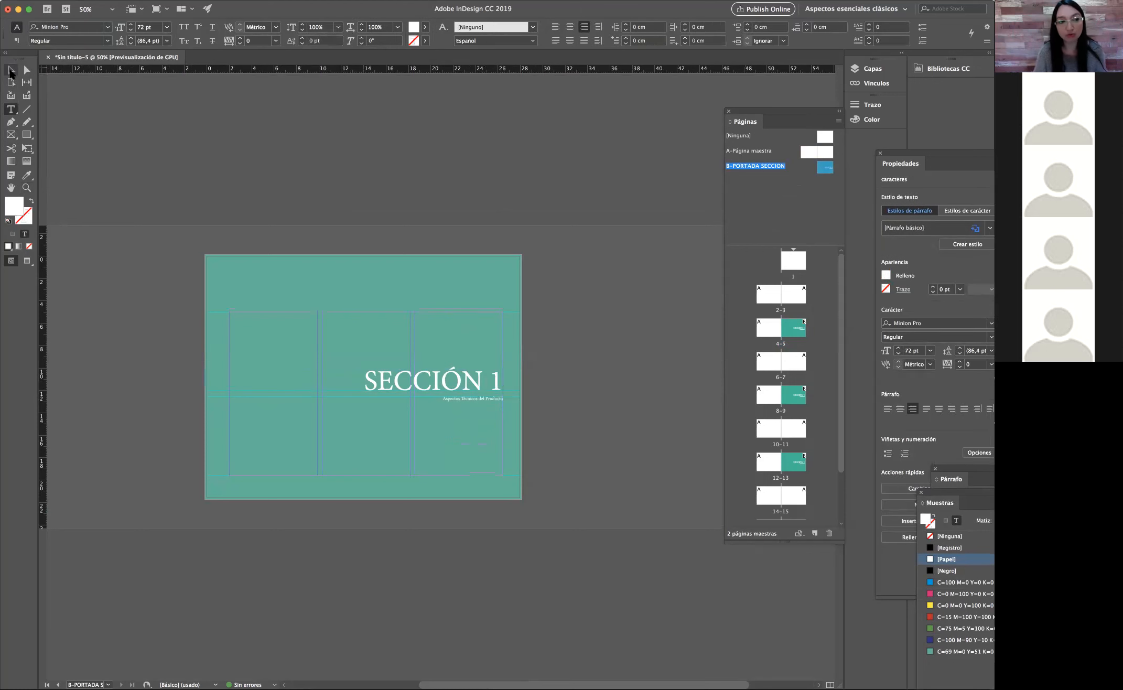
left_click(609, 265)
double_click(790, 327)
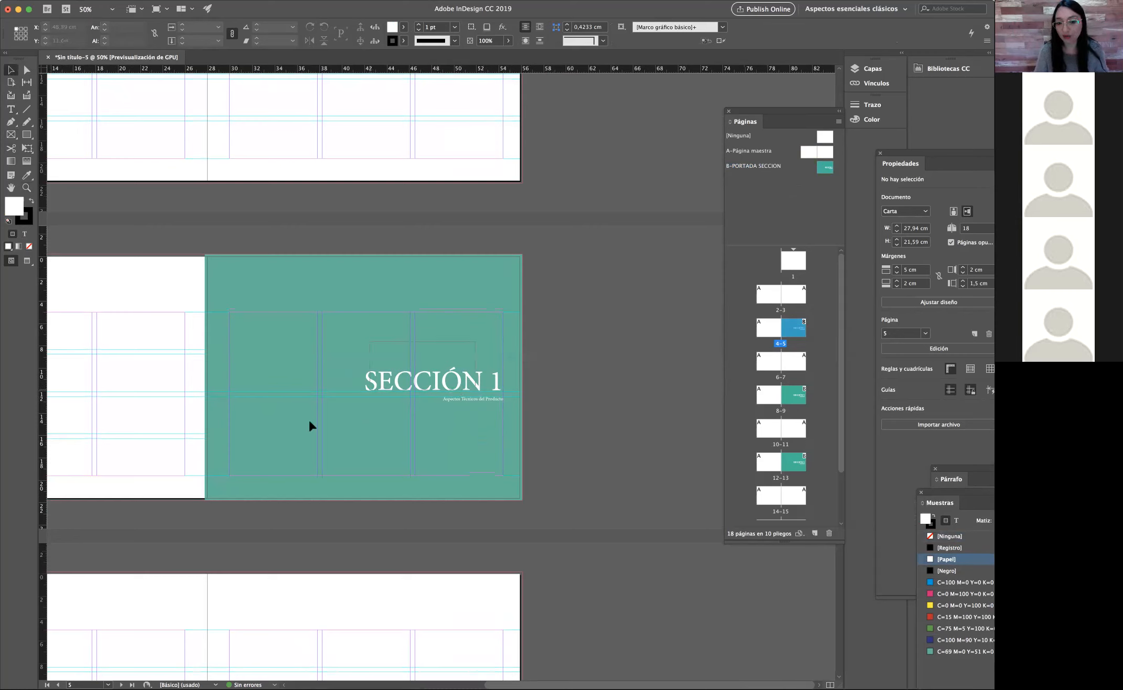
Step: Try to reach the options of the section title inherited from the master directly on page 5
left_click_drag(776, 294, 790, 308)
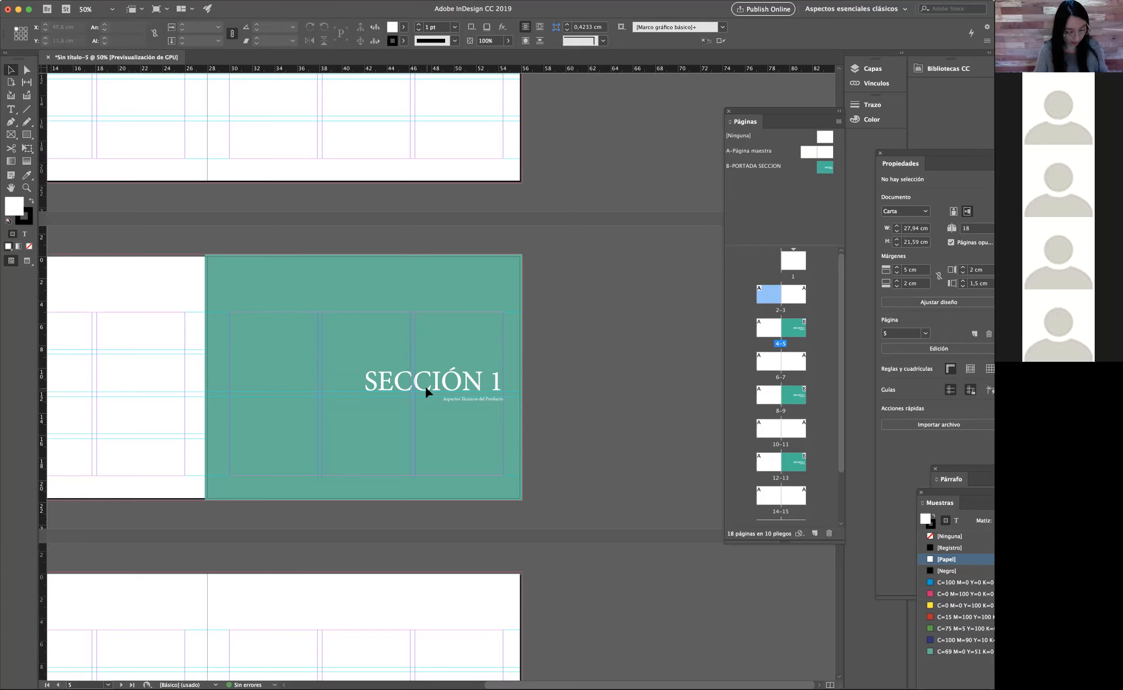
right_click(464, 380)
left_click(466, 375)
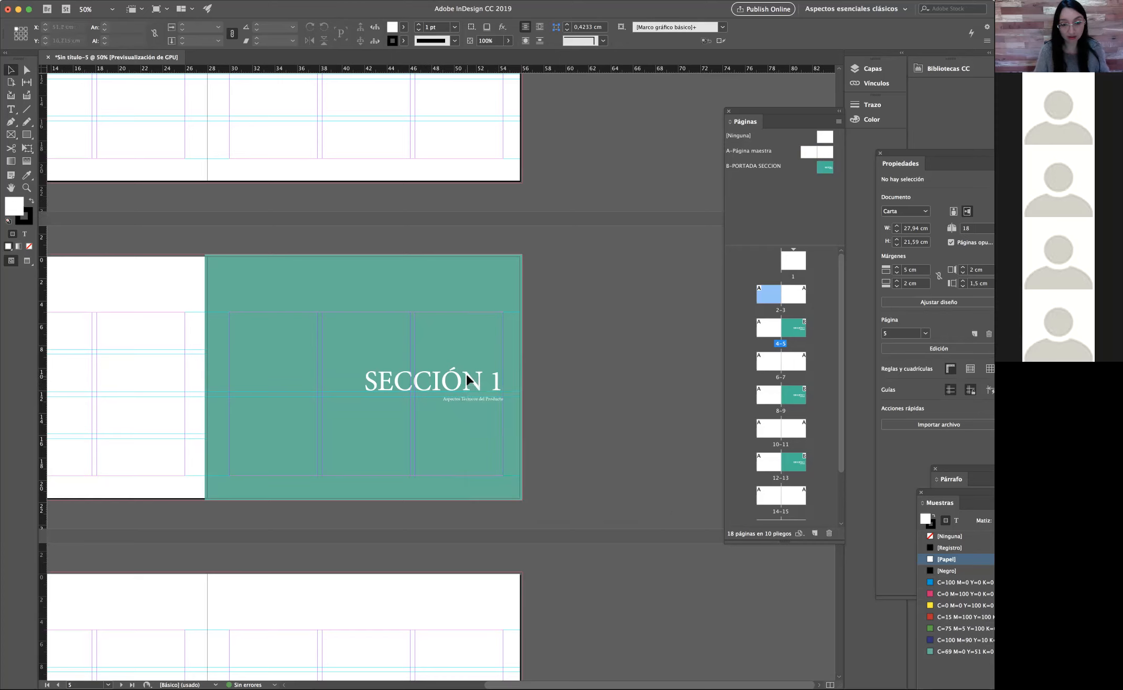
right_click(466, 375)
left_click(527, 355)
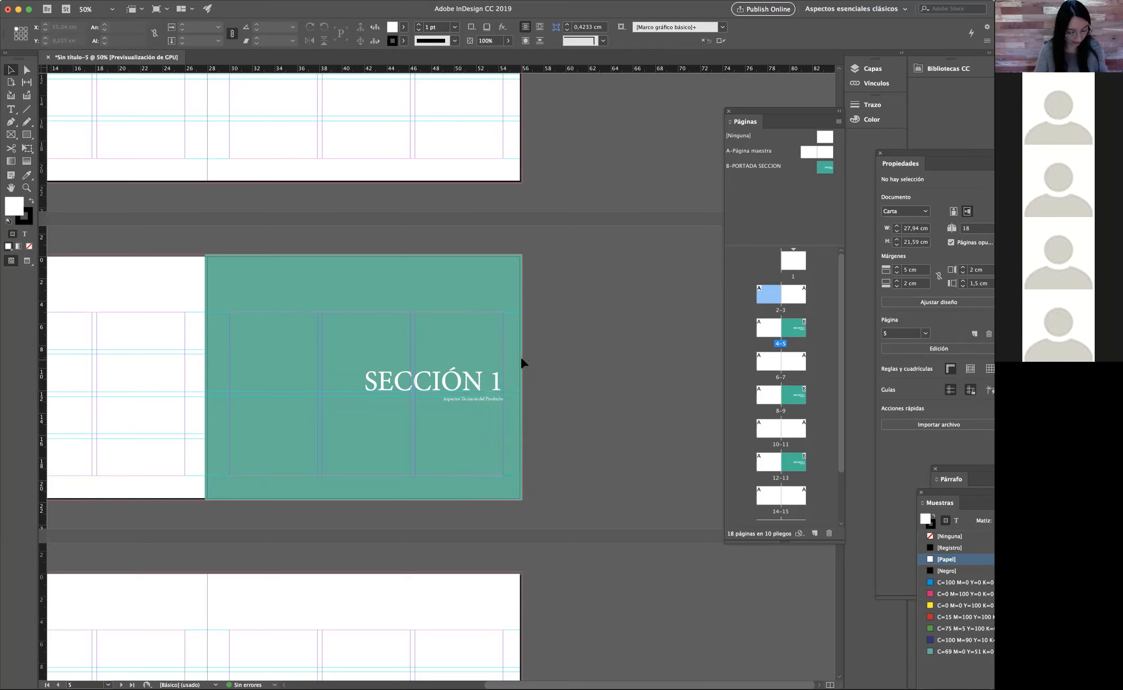
right_click(495, 373)
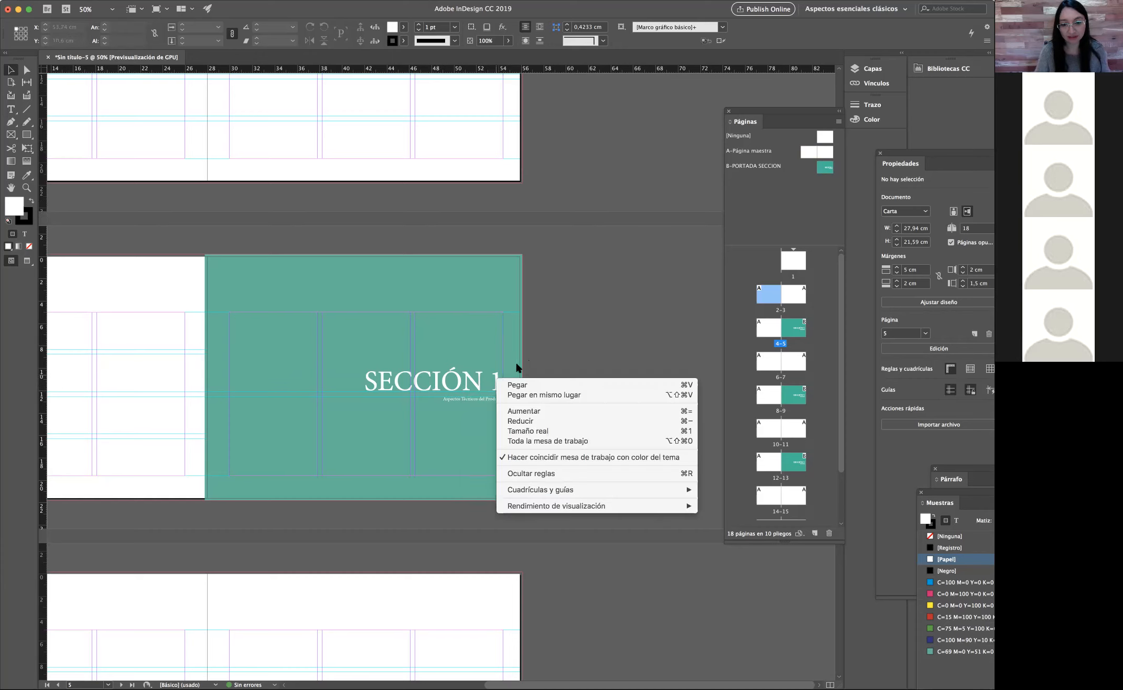
left_click(533, 356)
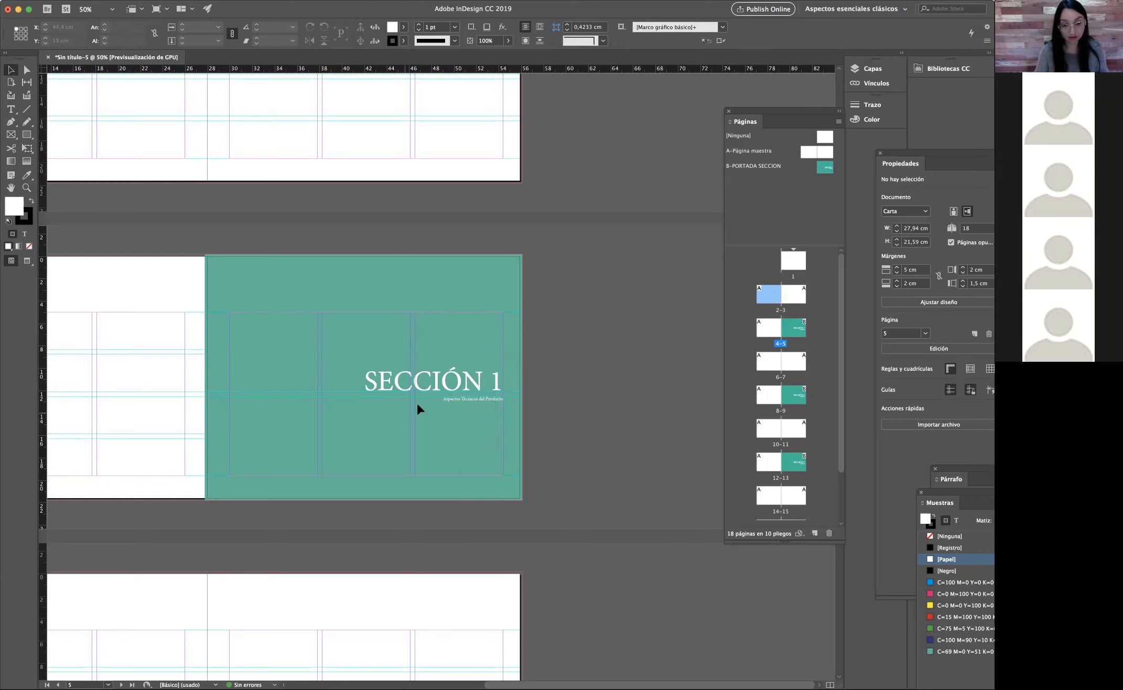
Step: Try overriding the section title on page 5, and reapply the B-PORTADA SECCION master to that page
left_click(435, 376, "shift+super")
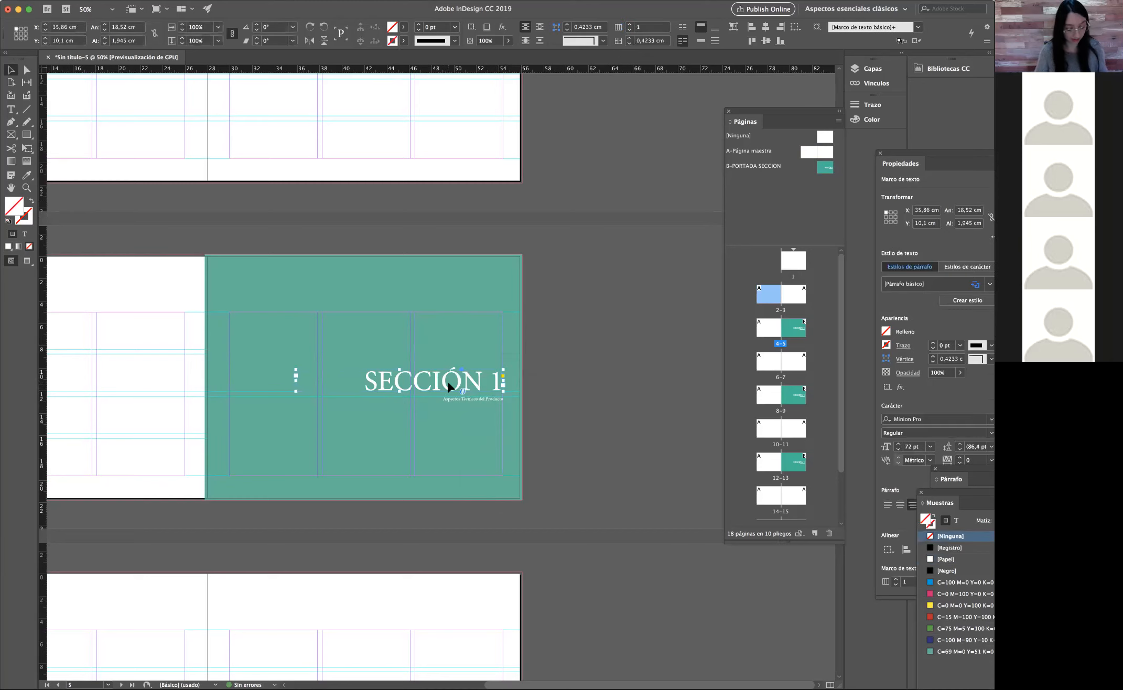
left_click(675, 315)
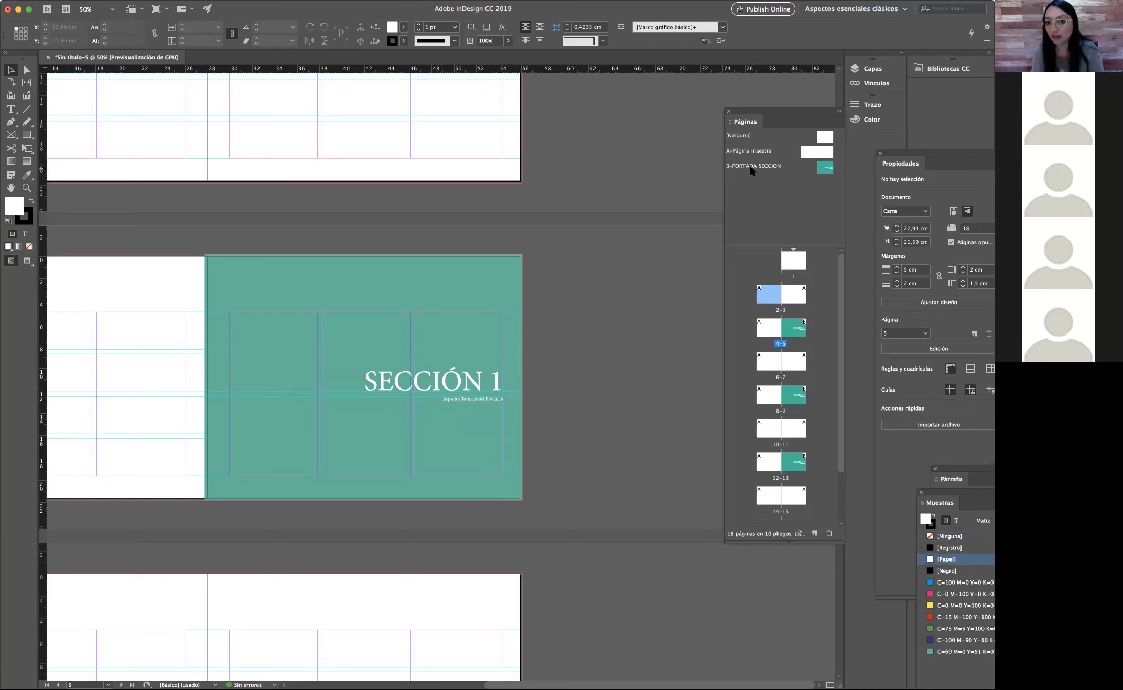
left_click_drag(751, 171, 794, 332)
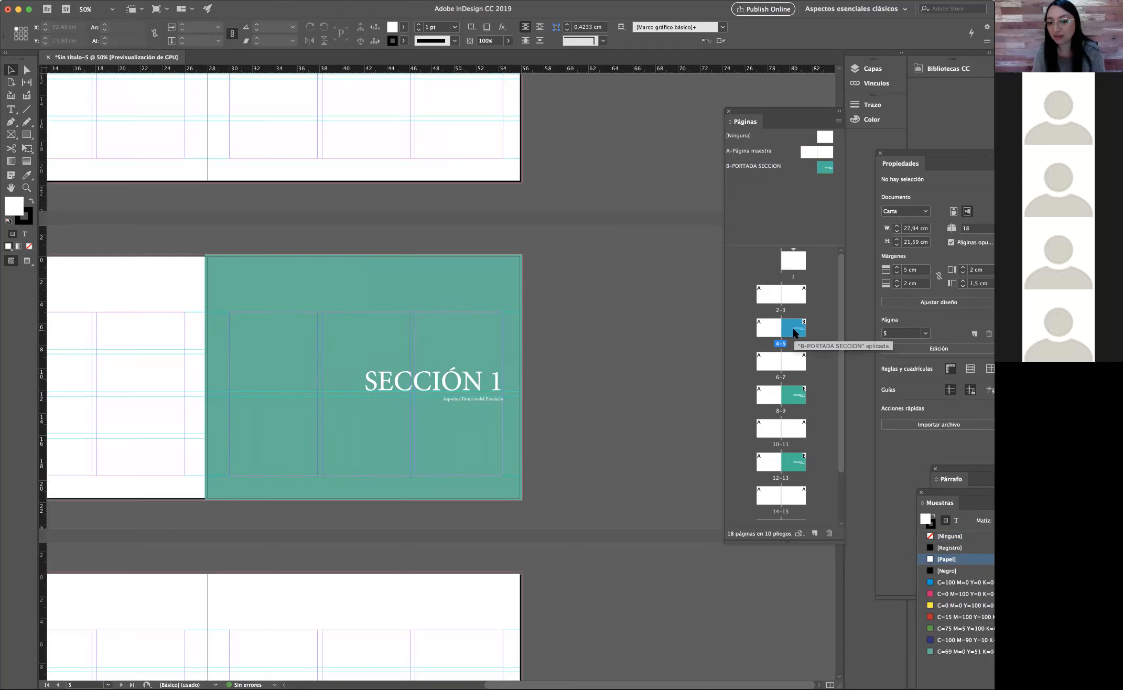
Step: Override the master's section title on page 5 and select its number for editing
left_click(465, 375, "shift+super")
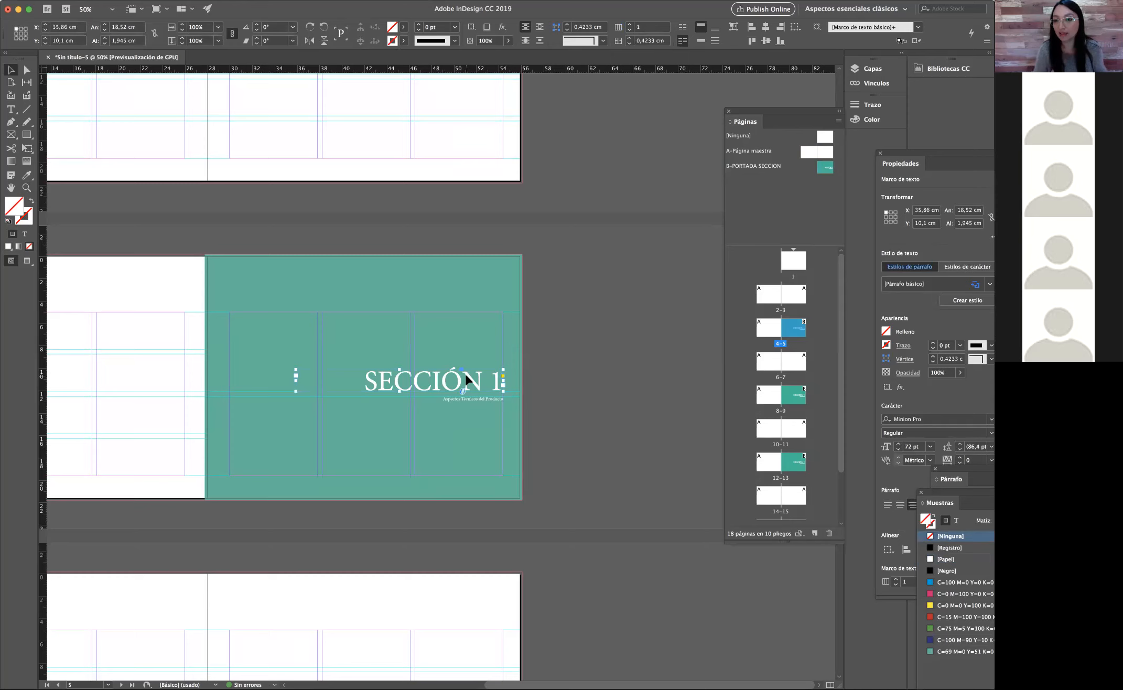
key("super+z")
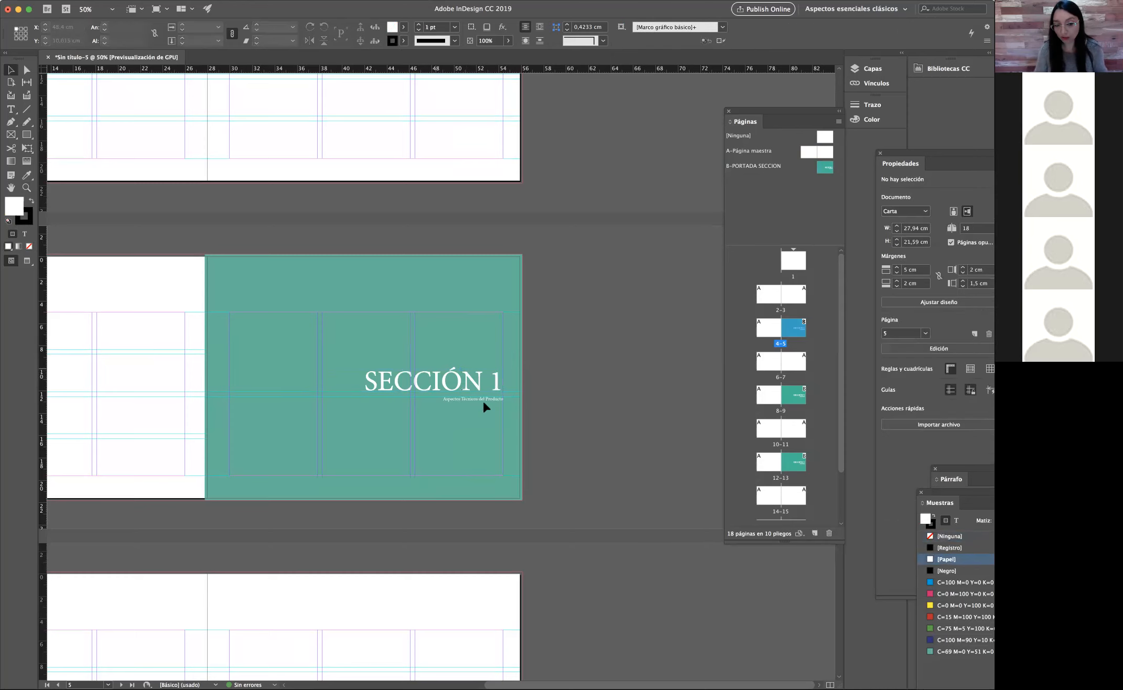
left_click(456, 378)
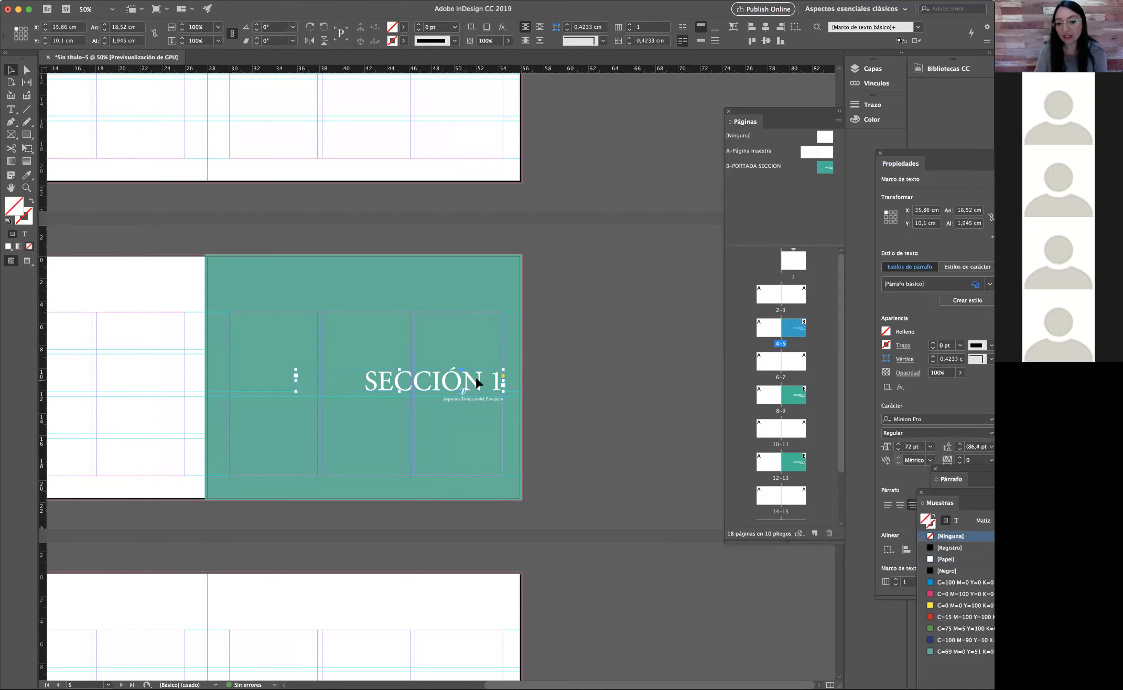
double_click(493, 374)
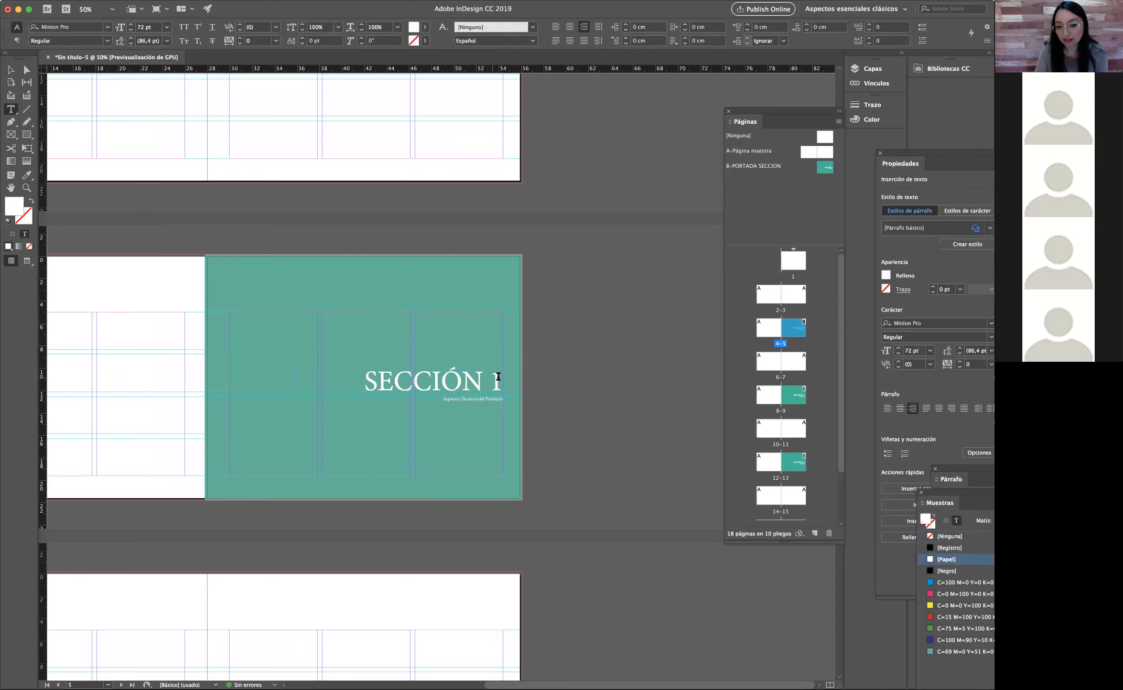
double_click(499, 376)
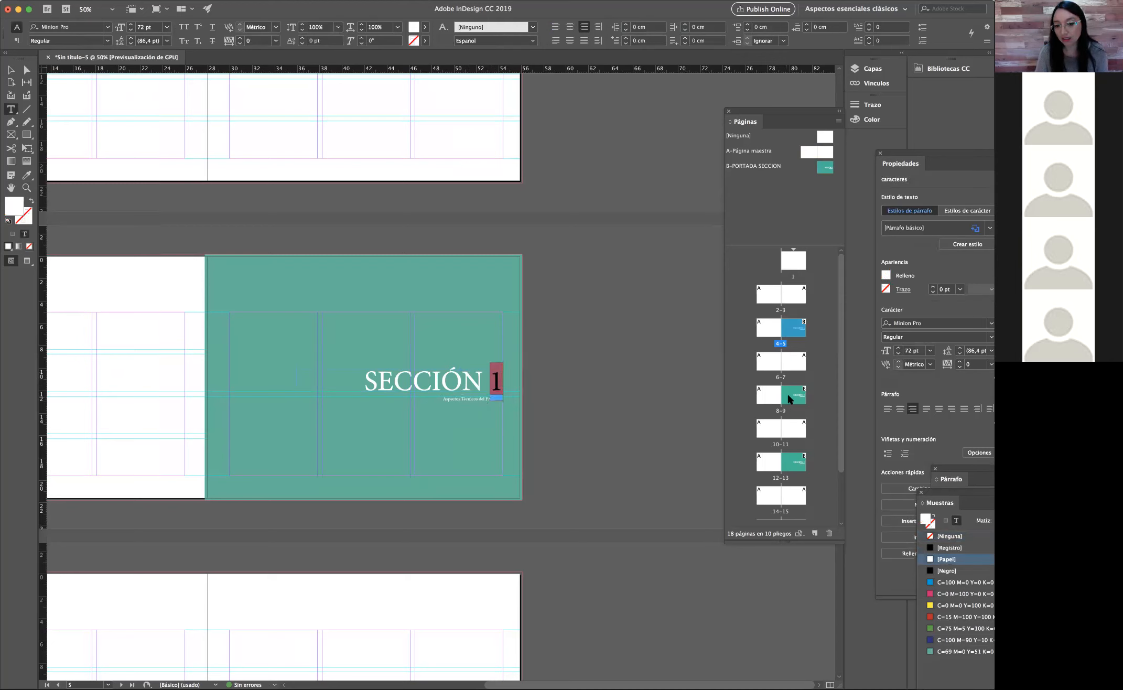
Step: Override the master's subtitle frame below the section title on page 5
left_click(452, 405)
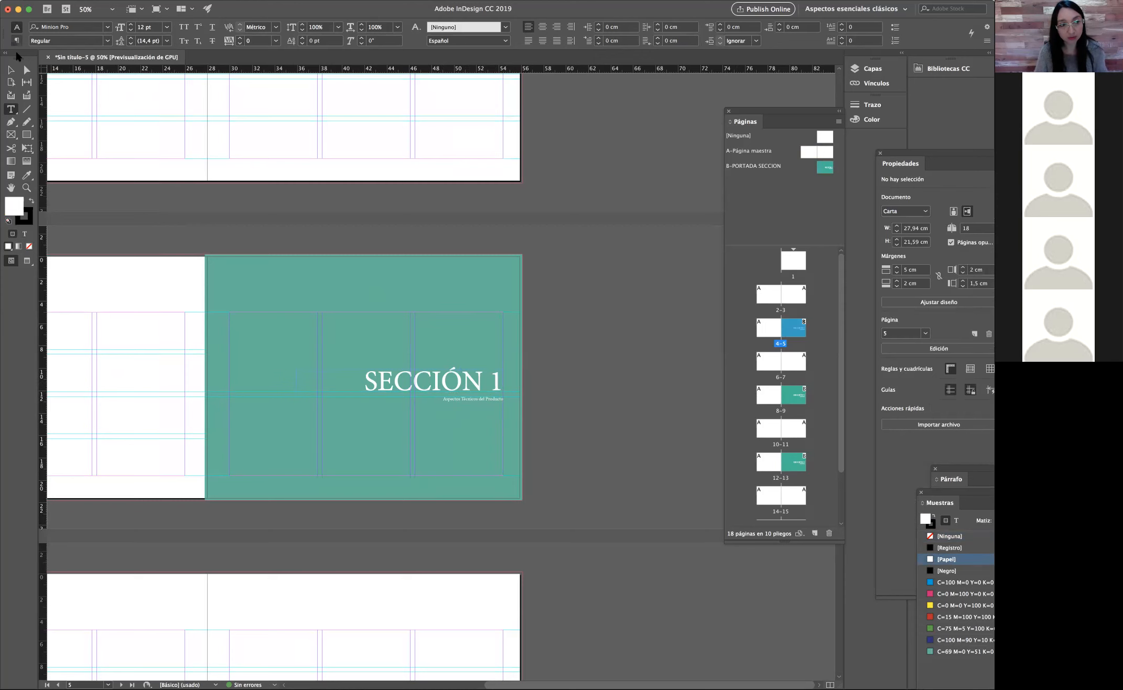
left_click(11, 69)
left_click(26, 188)
left_click(513, 399)
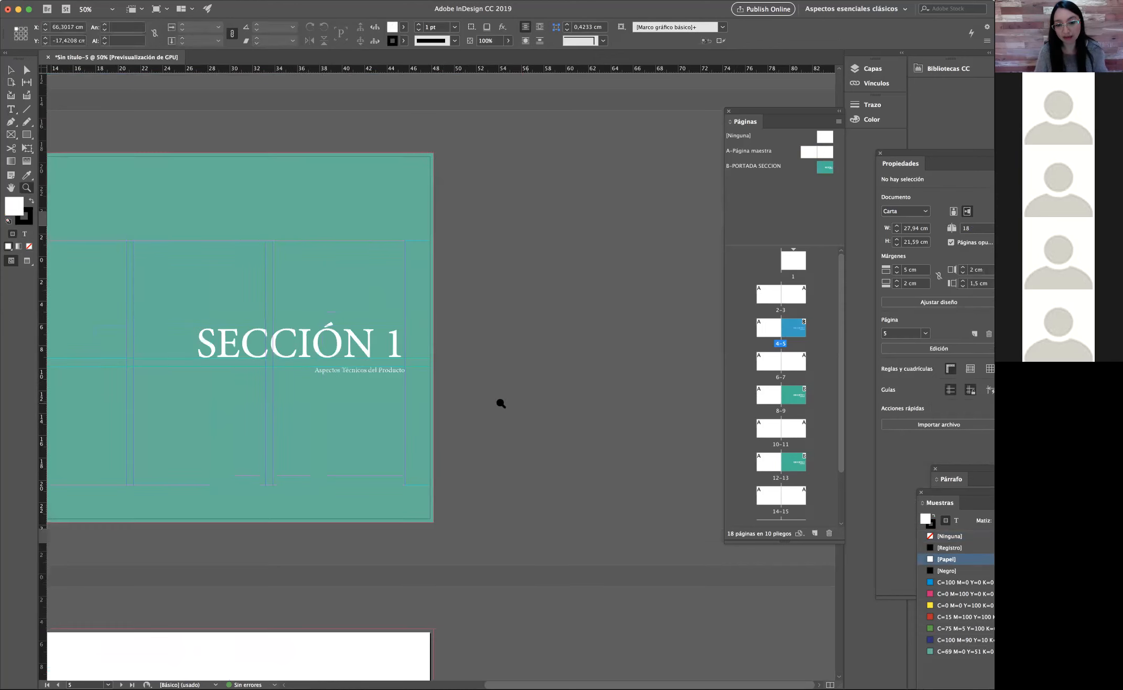
key("v")
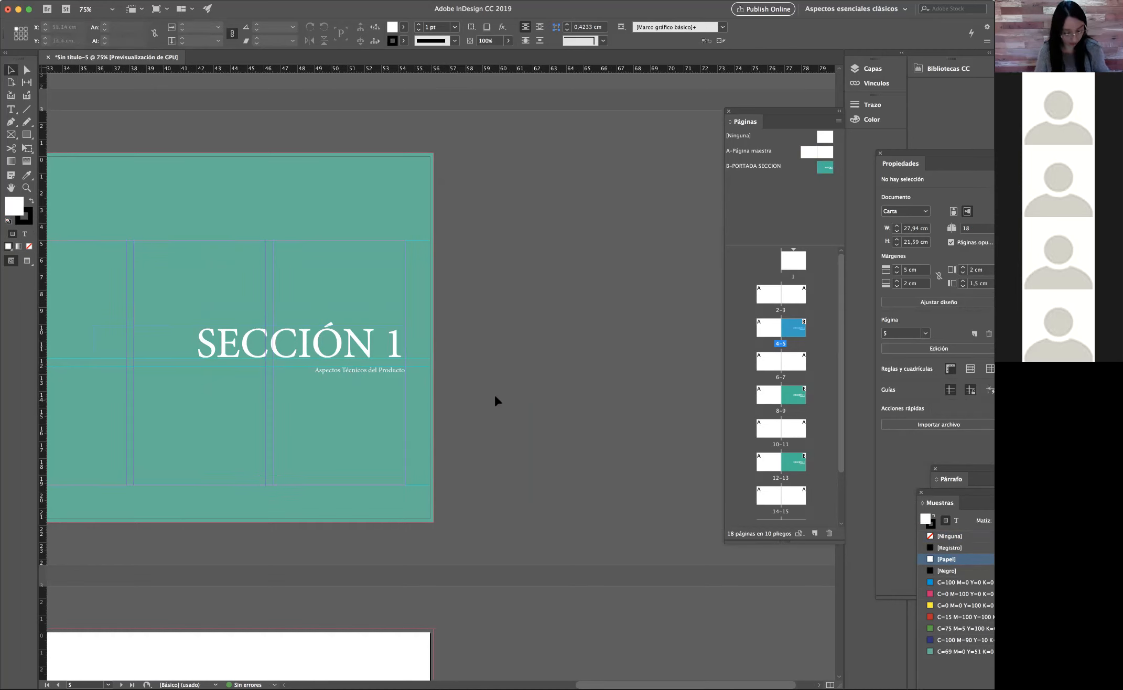
left_click(391, 370)
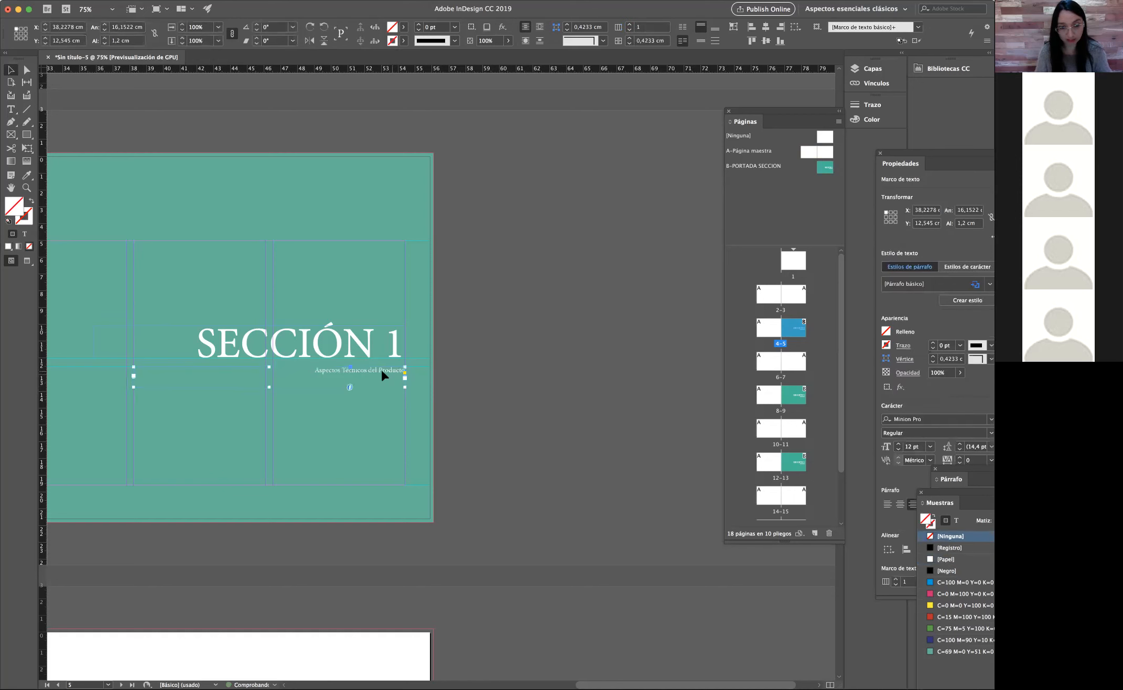
Step: Replace "Aspectos Técnicos" in the page 5 subtitle so it reads "Caracteristicas del Producto"
double_click(338, 370)
left_click_drag(308, 370, 431, 371)
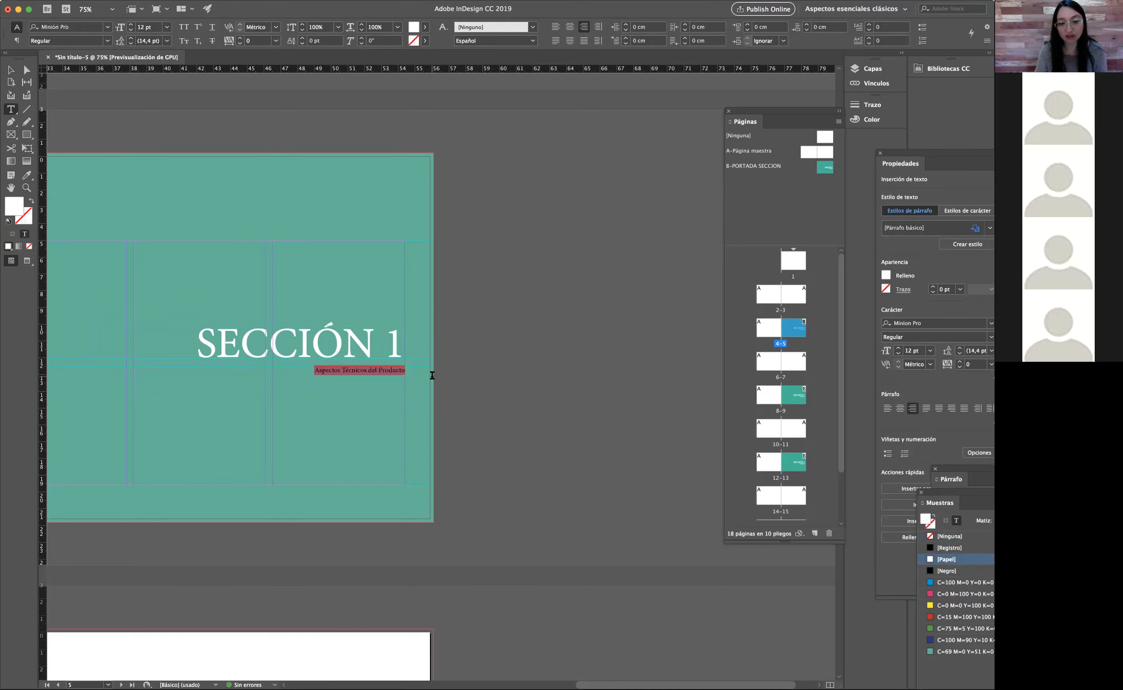
left_click(409, 375)
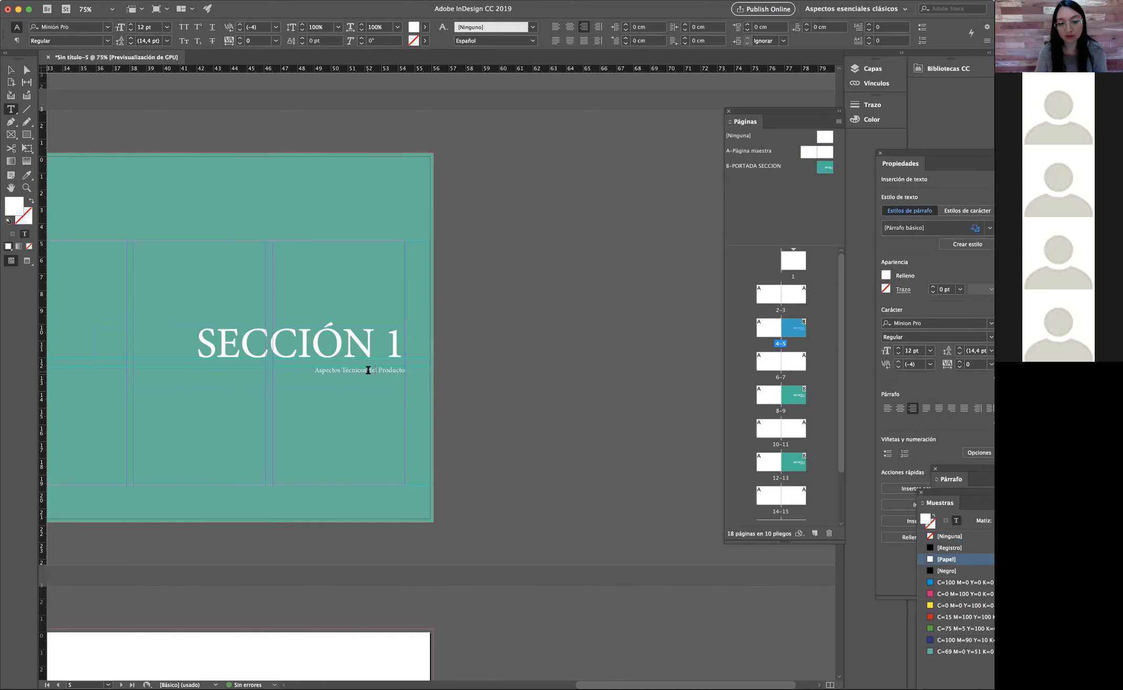
mouse_move(367, 370)
left_mouse_down()
mouse_move(314, 371)
mouse_move(365, 373)
left_mouse_up()
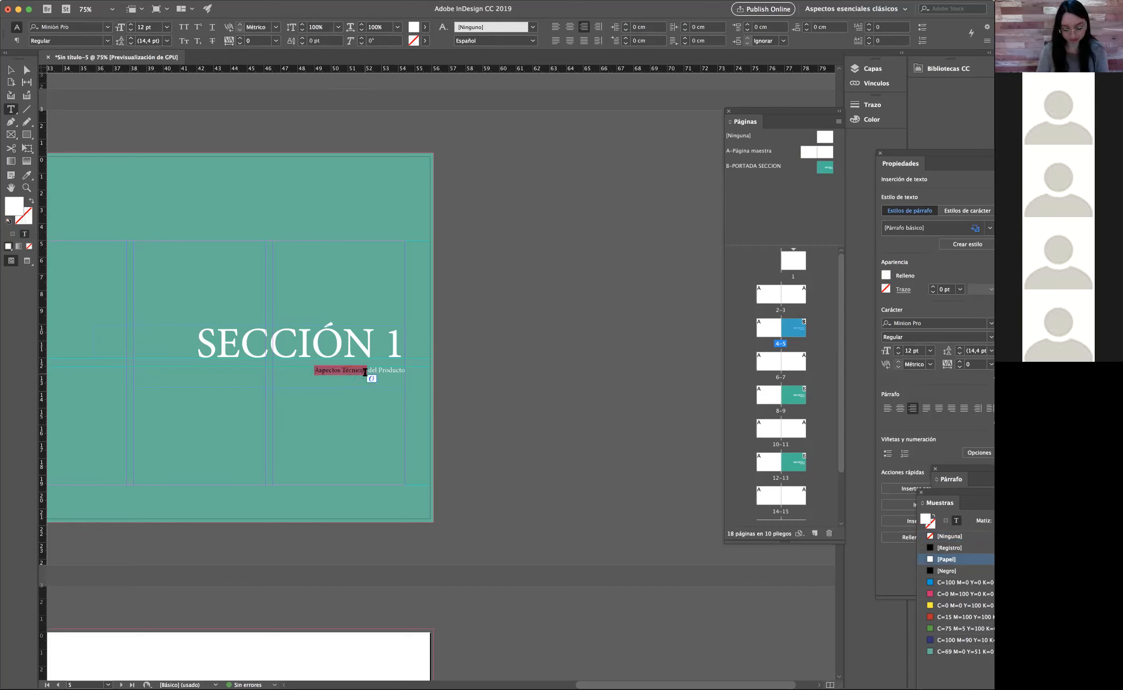
type("Caracter")
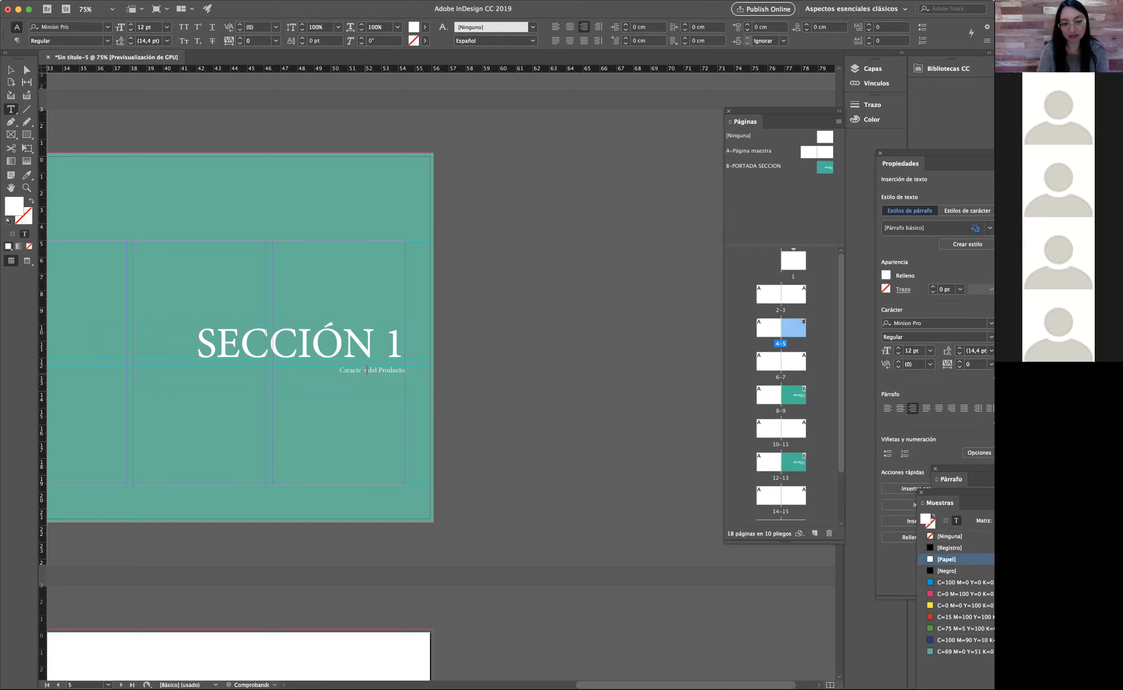
type("isticas")
left_click(10, 68)
Step: Override the section title on page 9 and change it to "SECCIÓN 2"
left_click(26, 188)
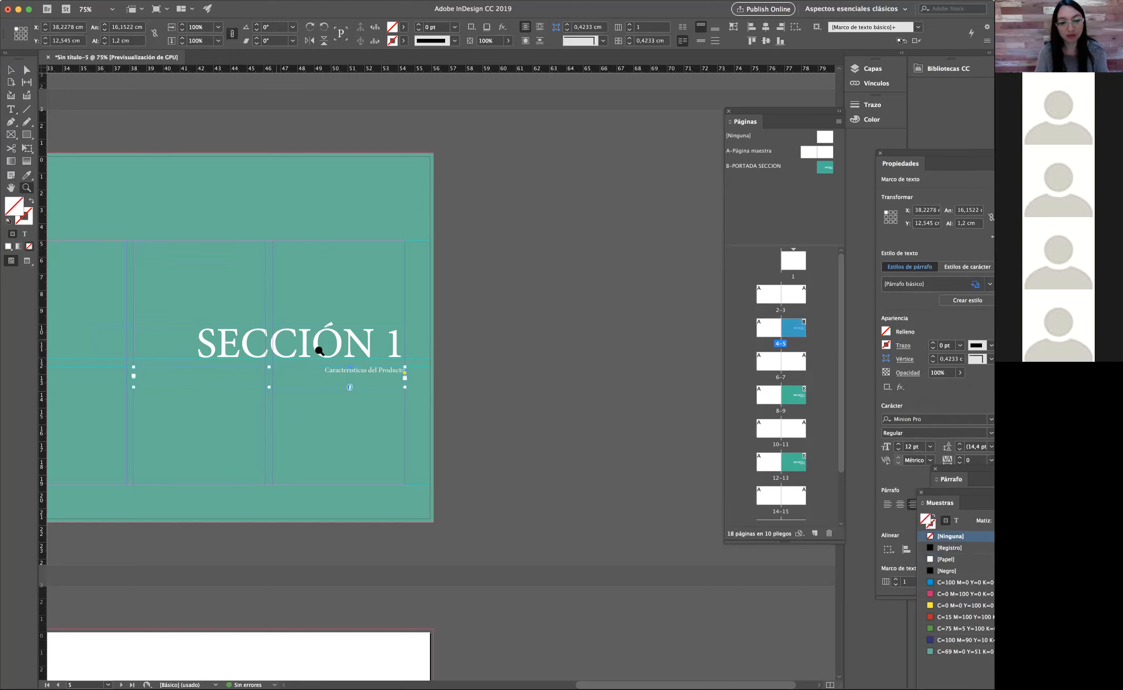
left_click(334, 356)
left_click(9, 69)
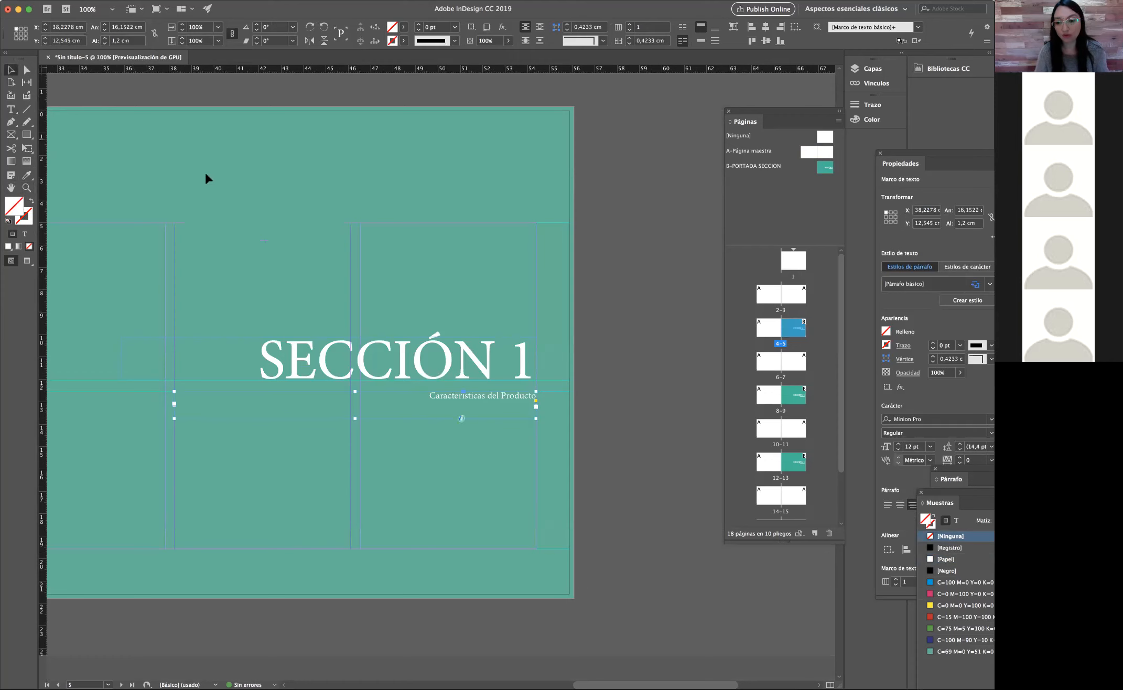
double_click(796, 397)
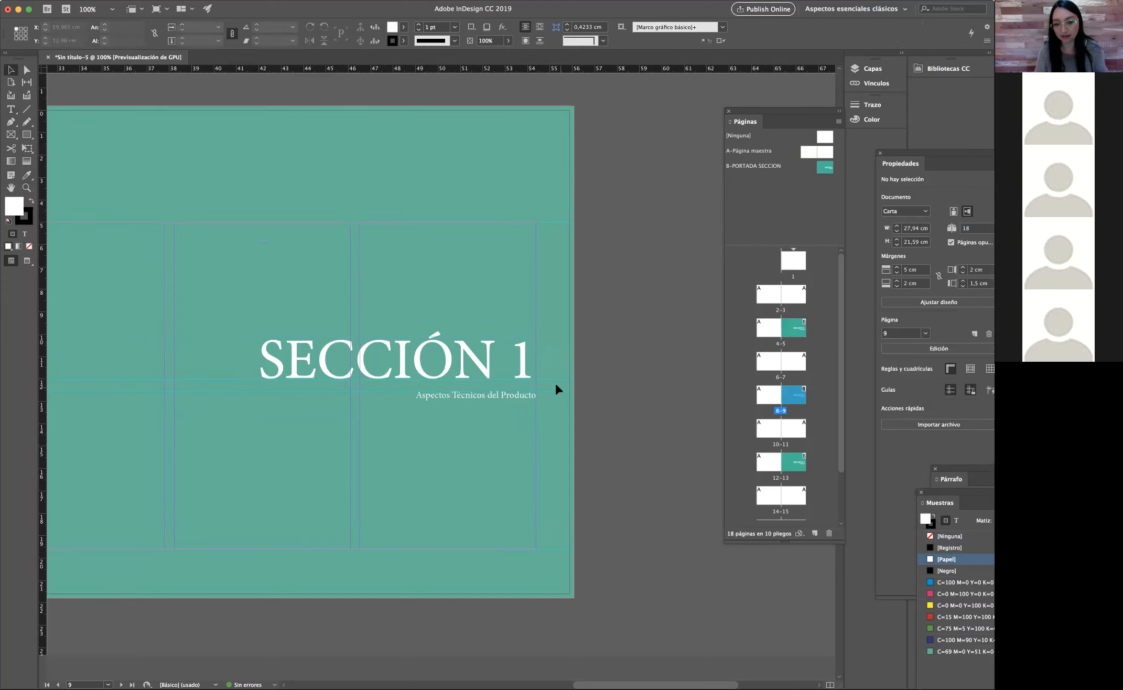
left_click(522, 356)
double_click(522, 355)
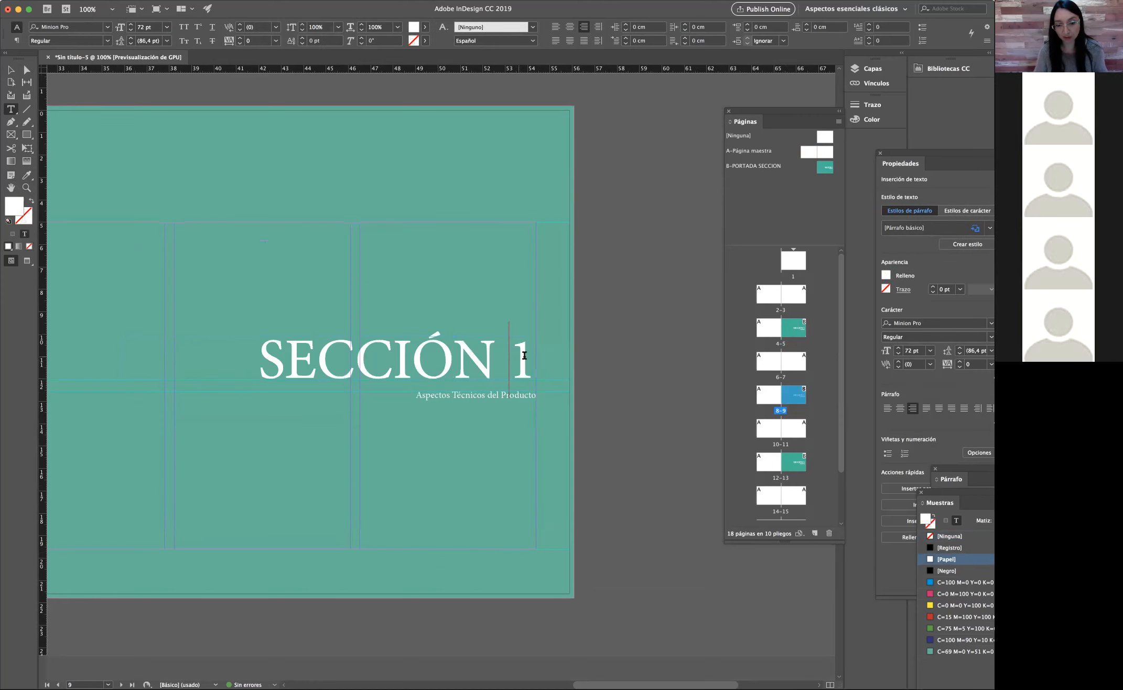
double_click(524, 356)
type("2")
key("Escape")
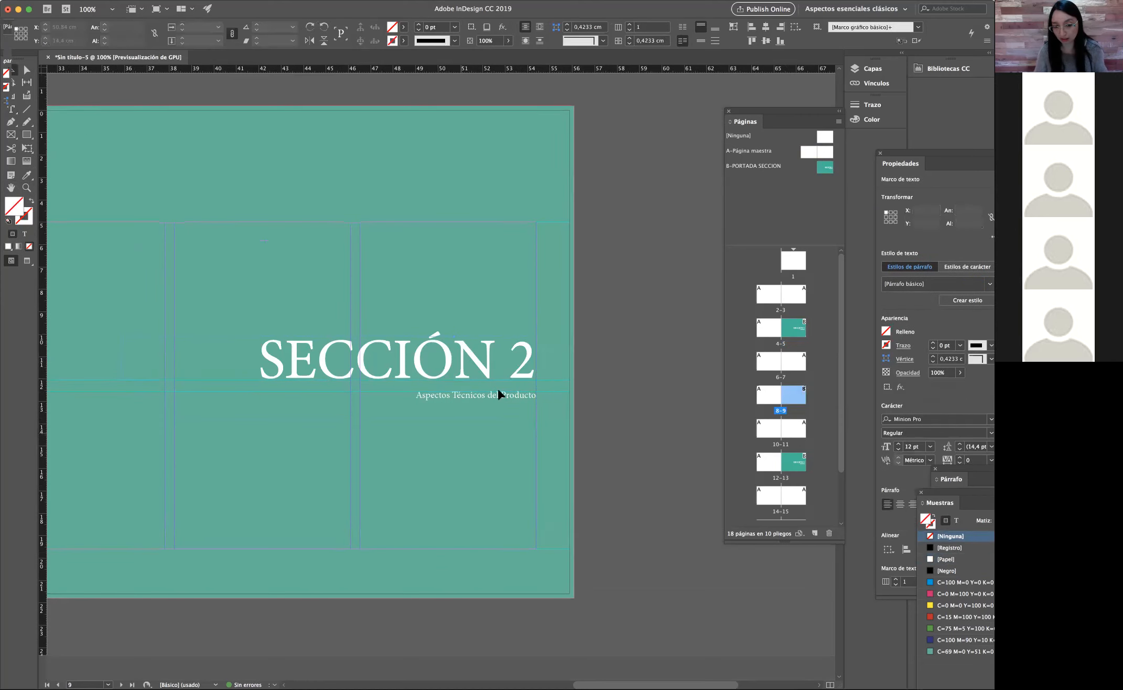
left_click(617, 444)
Step: Override the section title on page 13 and change it to "SECCIÓN 3"
double_click(791, 461)
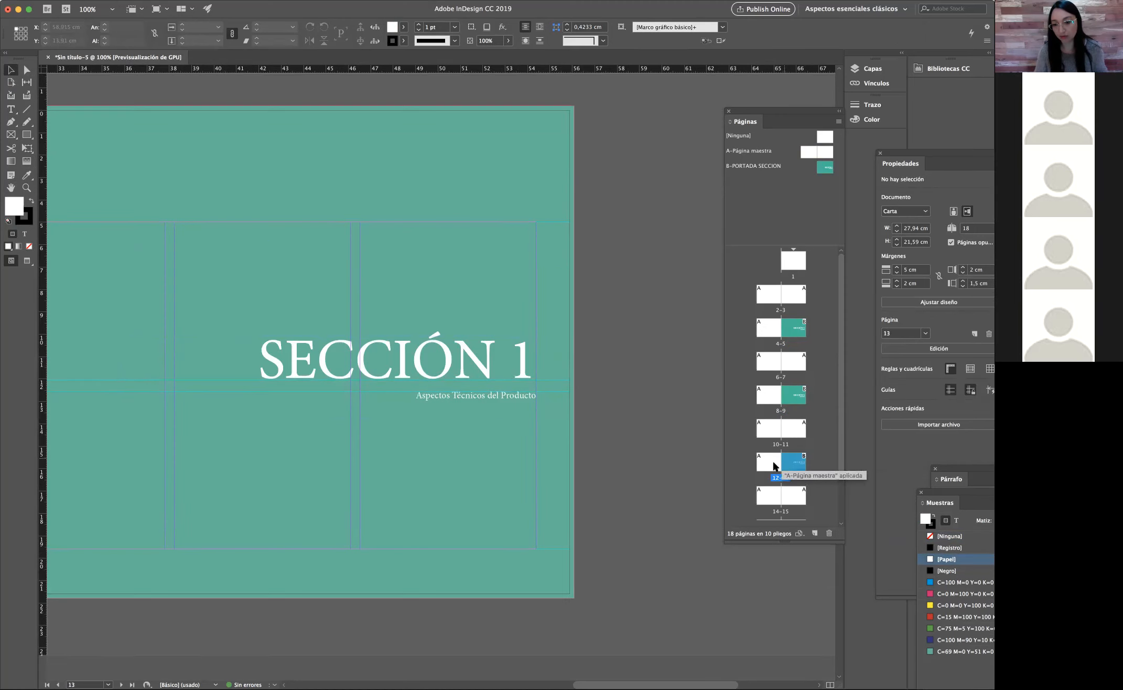
double_click(522, 371)
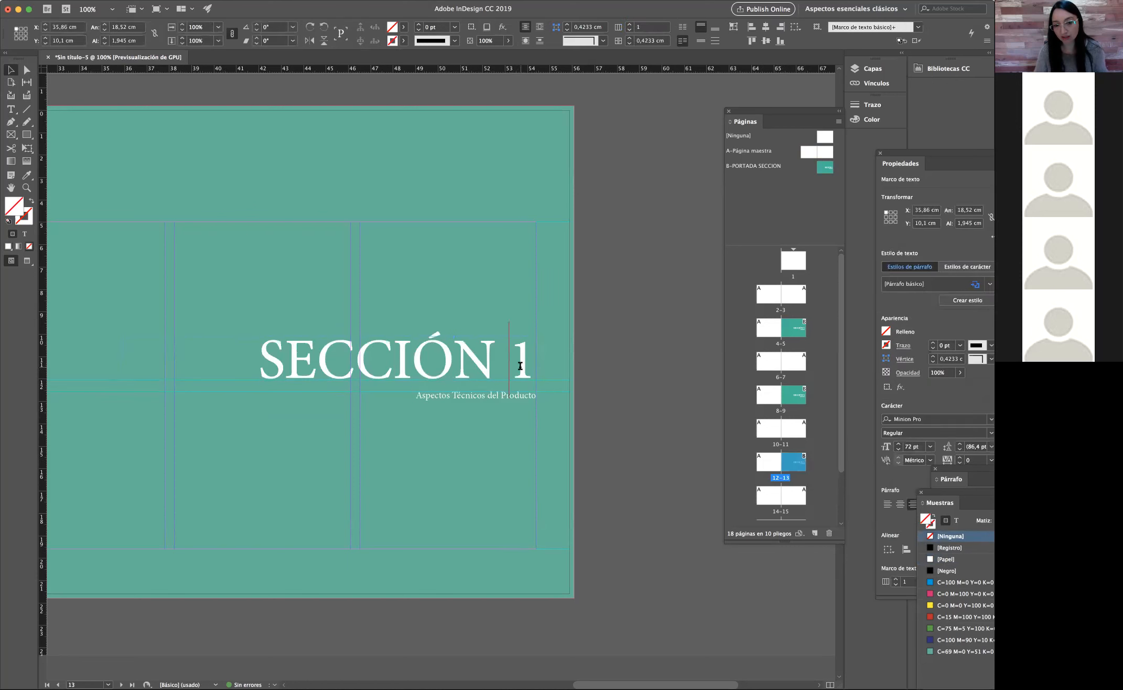
double_click(527, 366)
type("3")
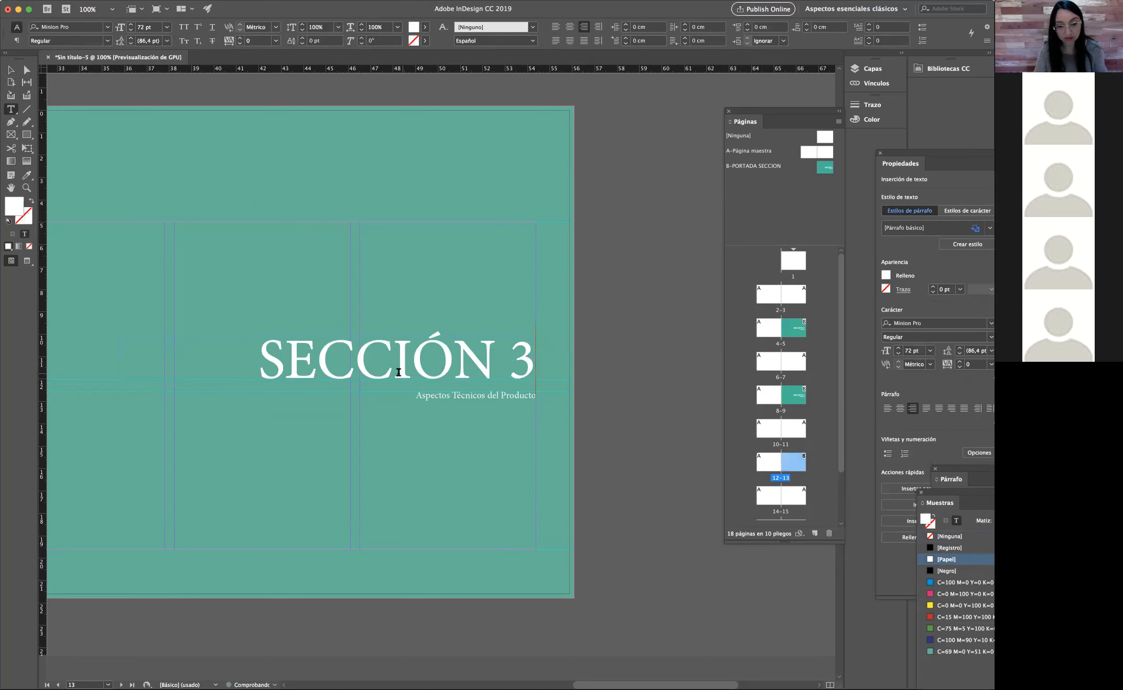
Step: Override the section subtitle on page 13 and change it to read "Usos del Producto"
left_click(11, 74)
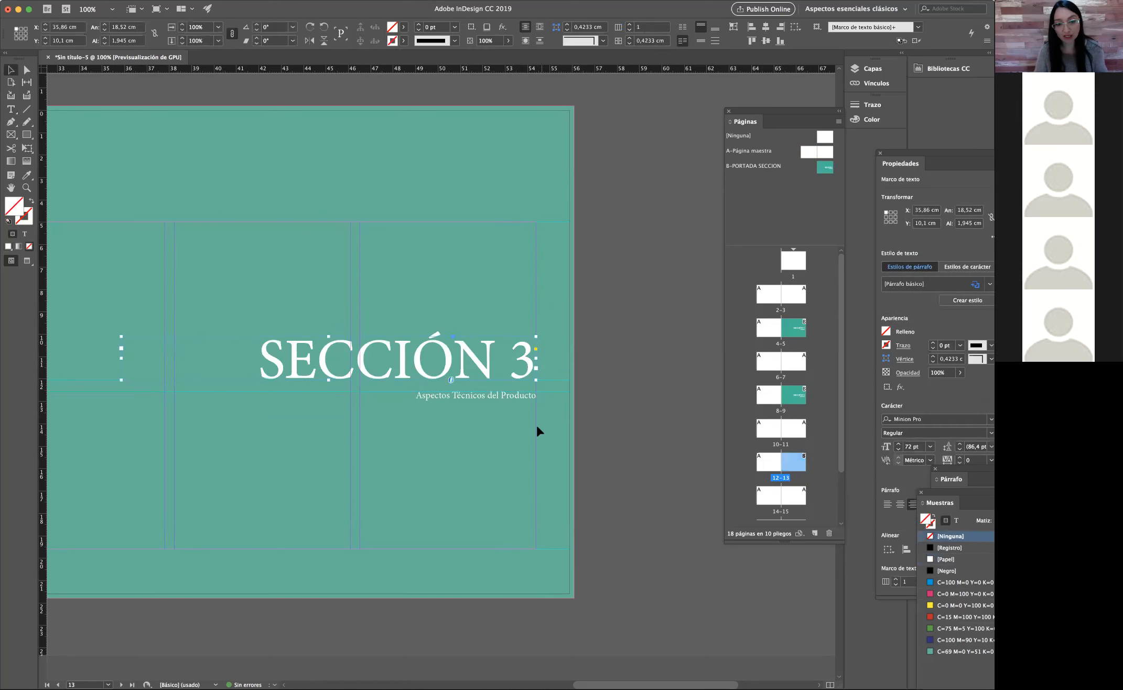
left_click(494, 394)
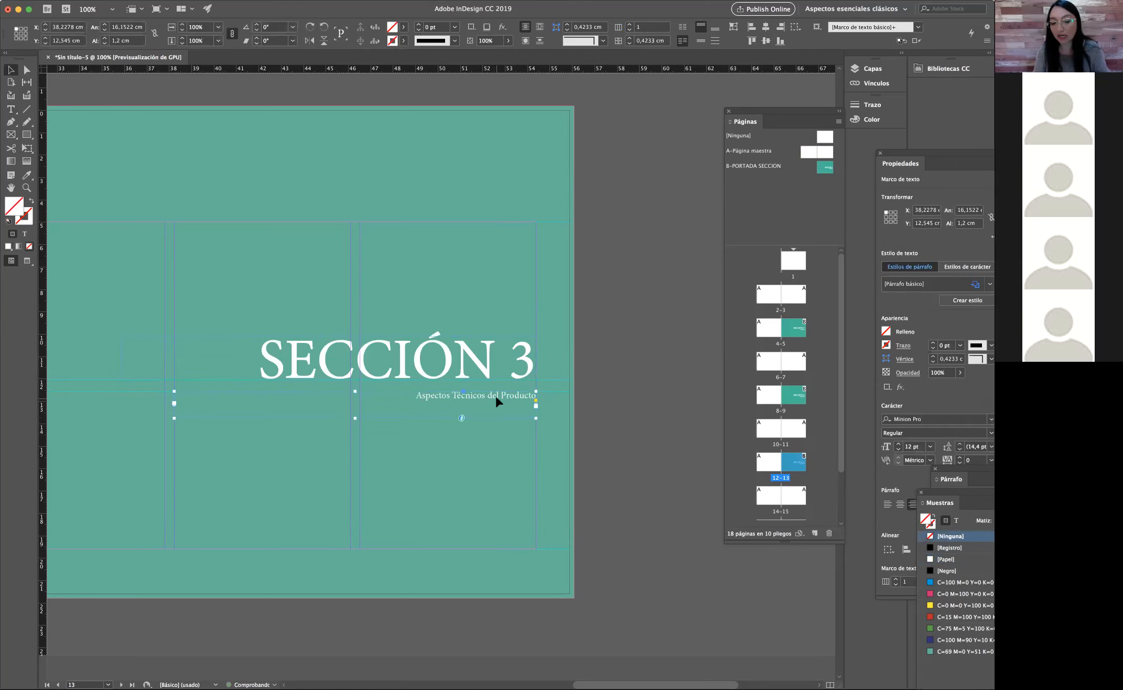
double_click(495, 394)
left_click_drag(417, 396, 470, 398)
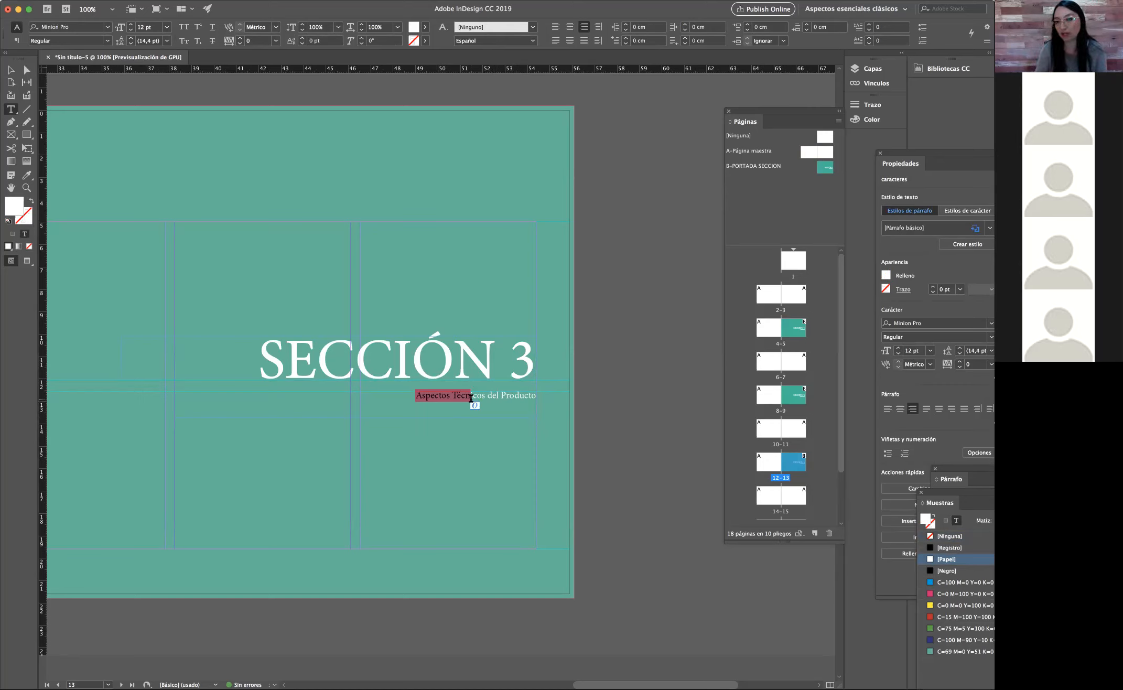
left_click(466, 398)
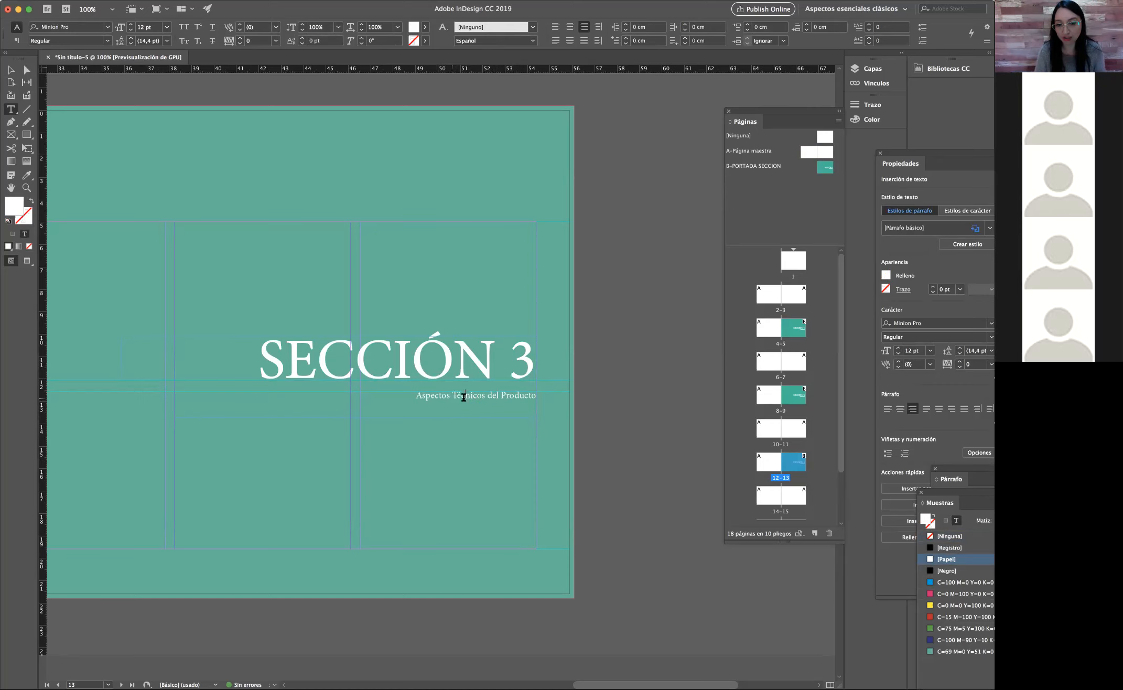
left_click_drag(497, 396, 413, 396)
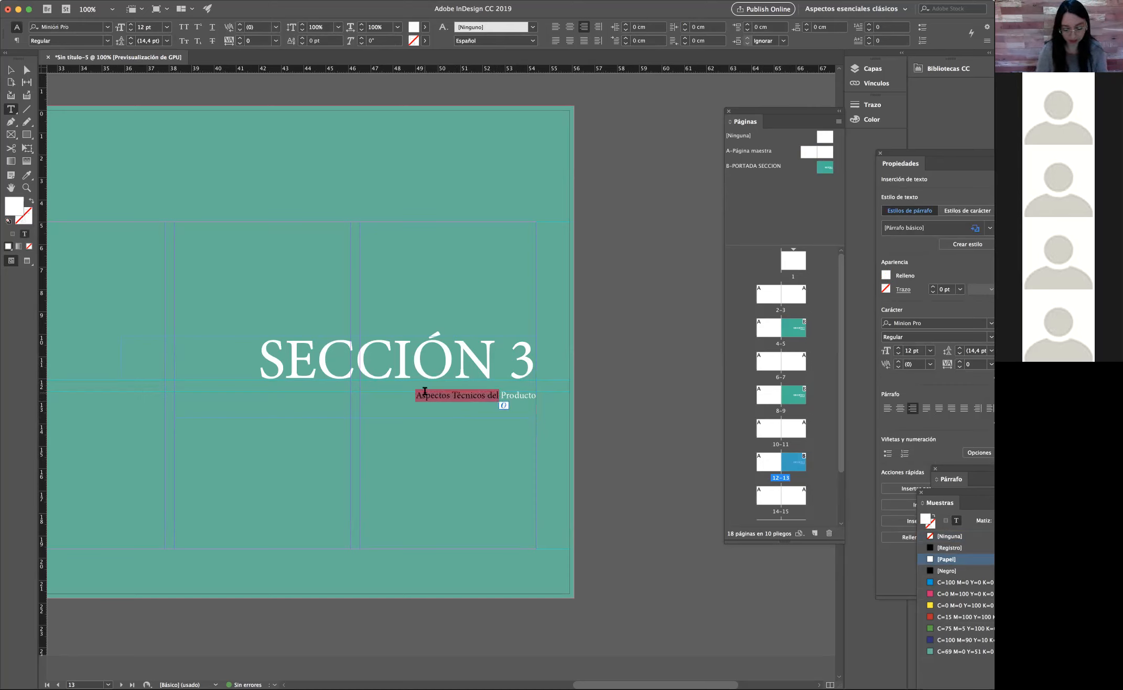
type("Uss")
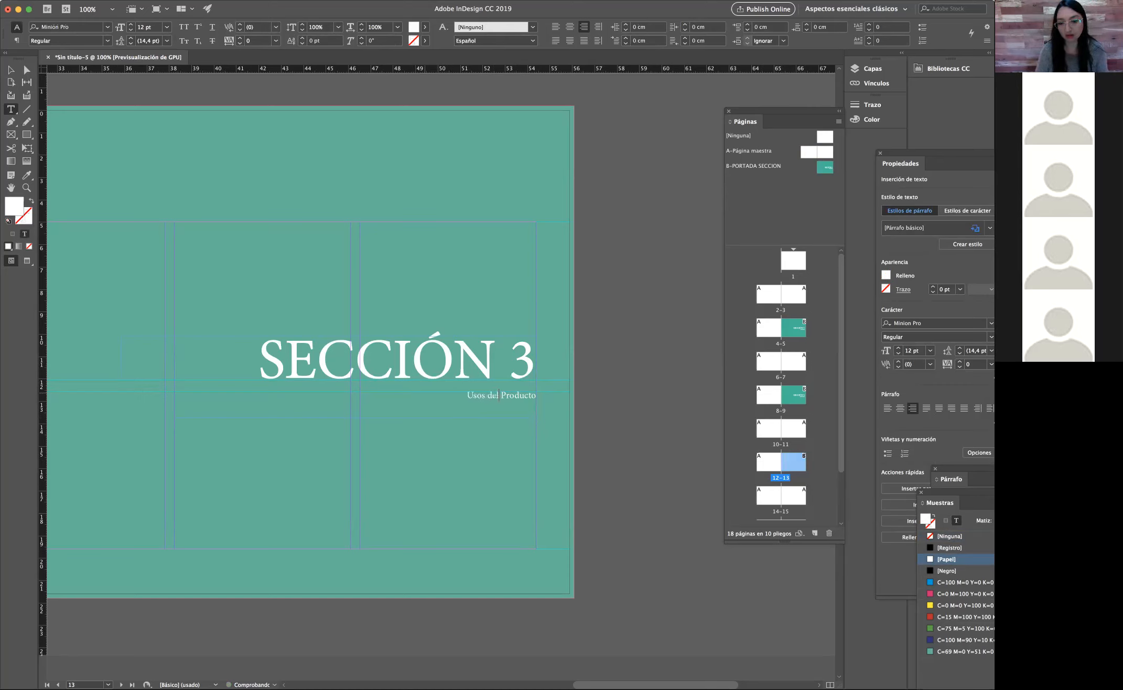
left_click(11, 70)
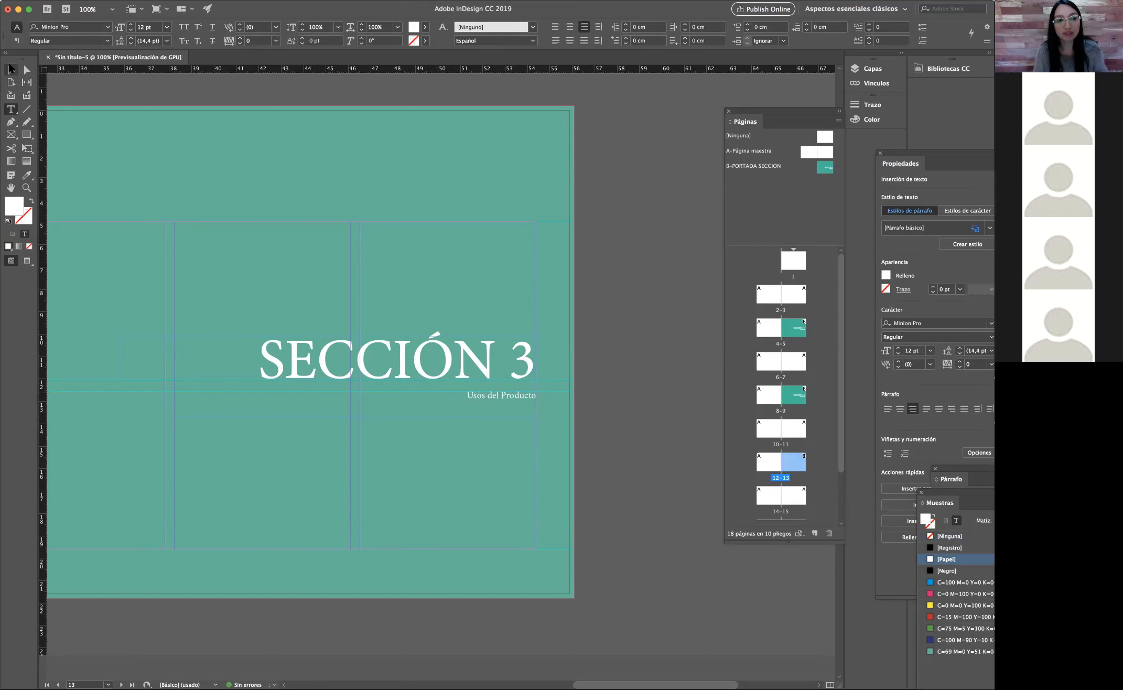
left_click(92, 336)
Step: Review the document's spreads from page 13 back to page 1, checking the section cover pages
left_click(26, 188)
left_click(419, 262, "alt")
left_click(443, 278, "alt")
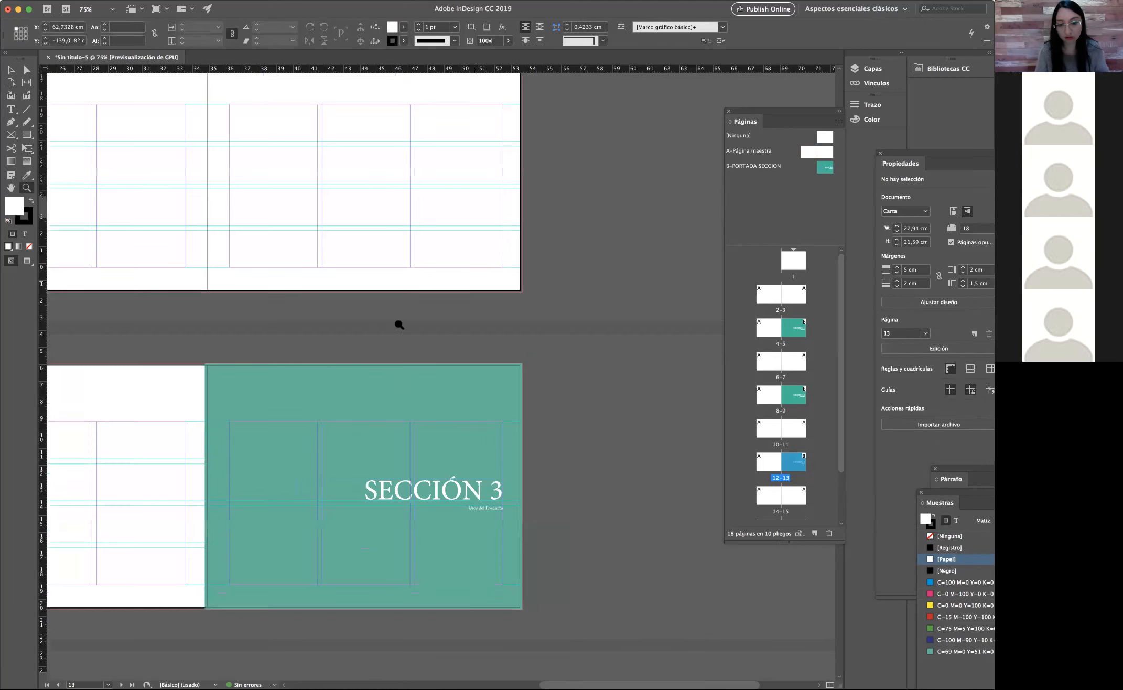
left_click(471, 386, "alt")
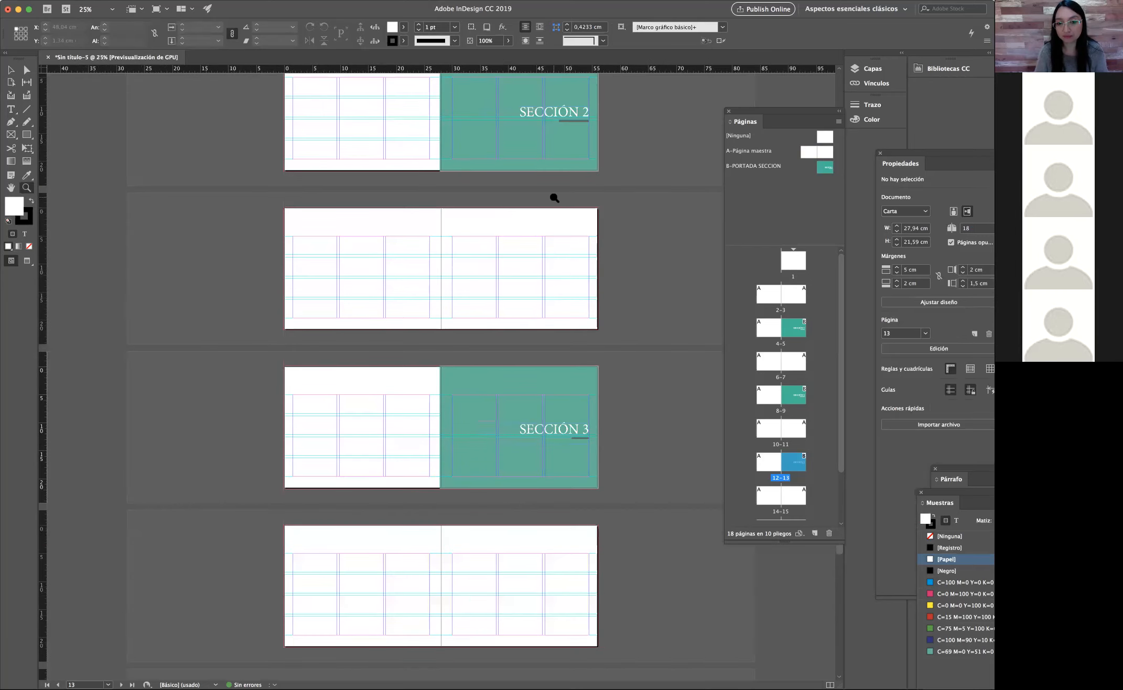
left_click_drag(553, 181, 571, 688)
left_click_drag(557, 221, 519, 615)
left_click_drag(527, 180, 526, 361)
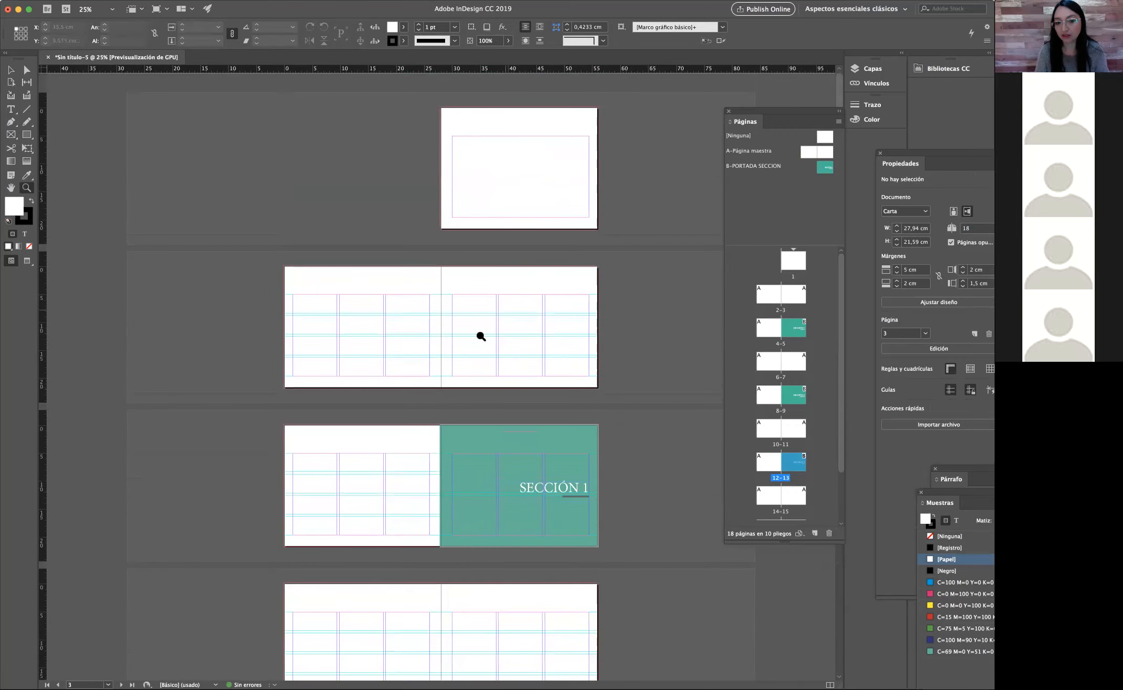
left_click(462, 333)
Step: Open the A-Página maestra master and draw a text frame of about 3.6 × 2.46 cm near the middle of its right-hand page
double_click(825, 147)
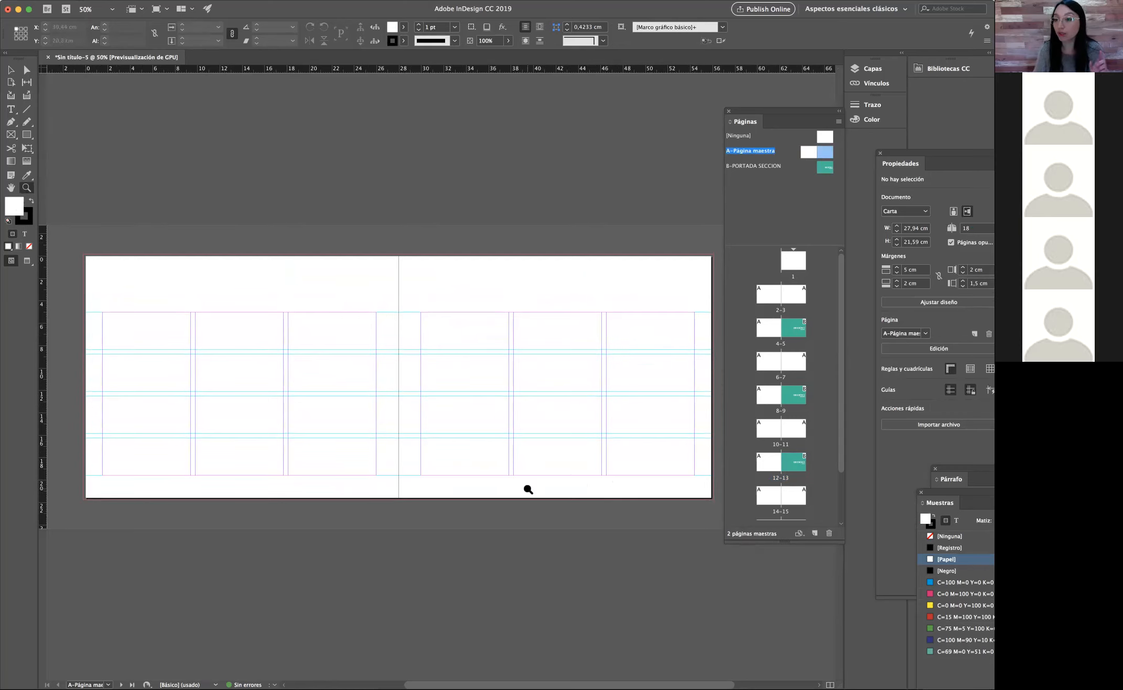
left_click(568, 471)
left_click(10, 69)
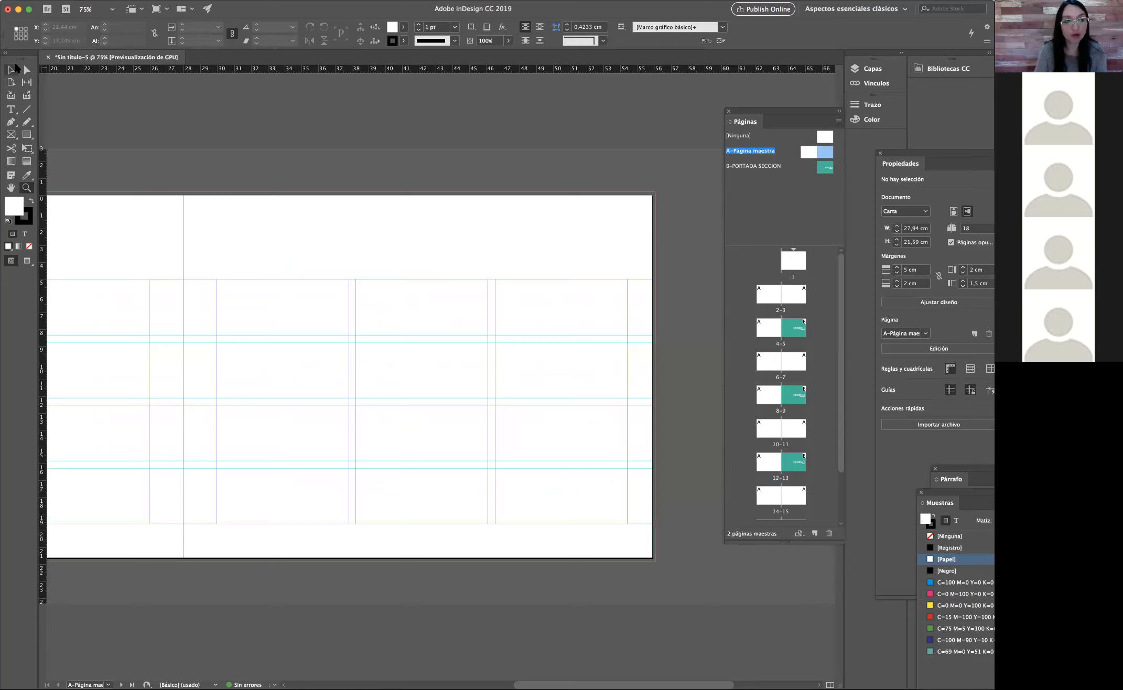
left_click(10, 109)
left_click_drag(430, 363, 494, 403)
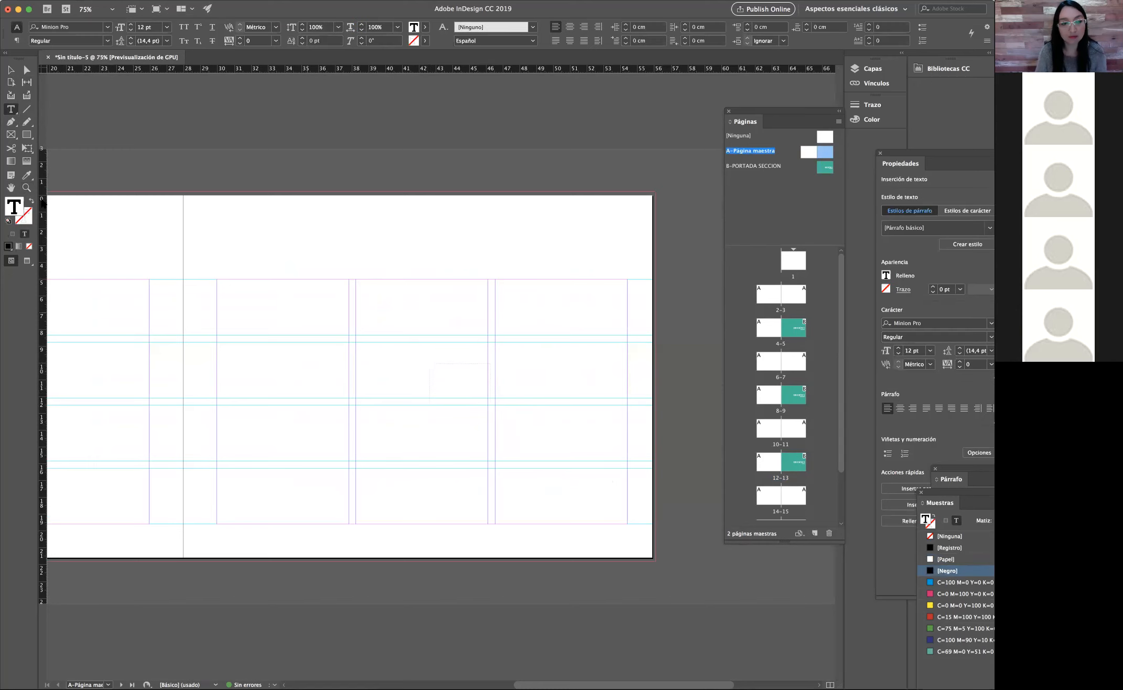
Step: Set the new frame's text to Arial Bold Italic at 31 pt
left_click(131, 24)
left_click(131, 24)
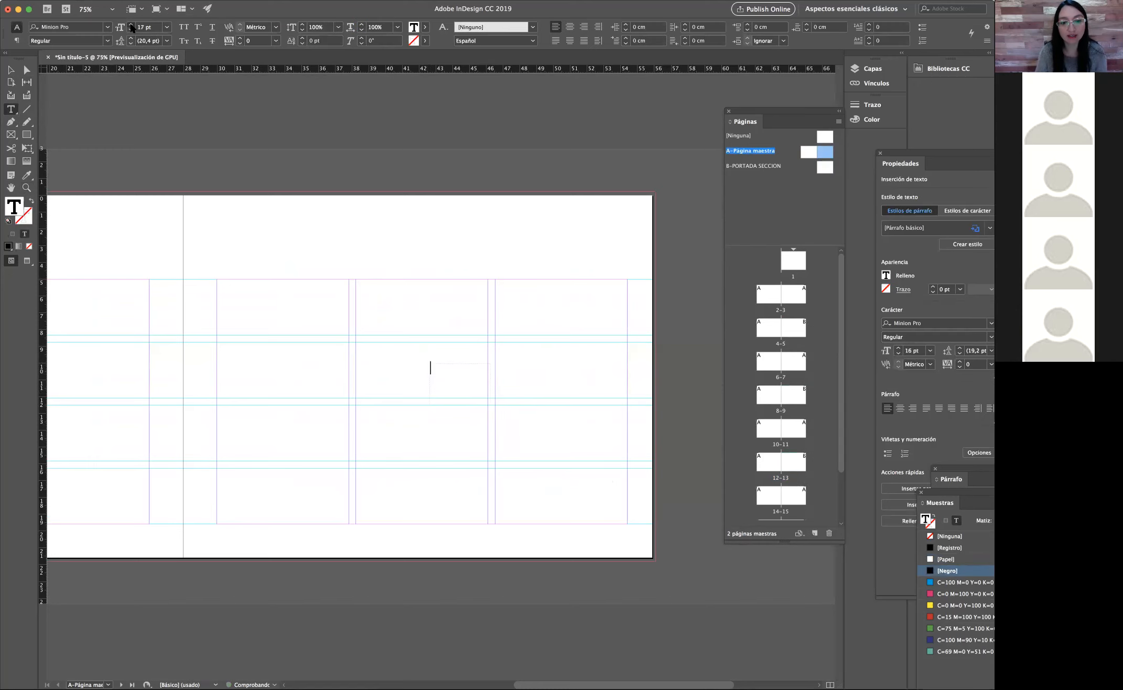
left_click(131, 25)
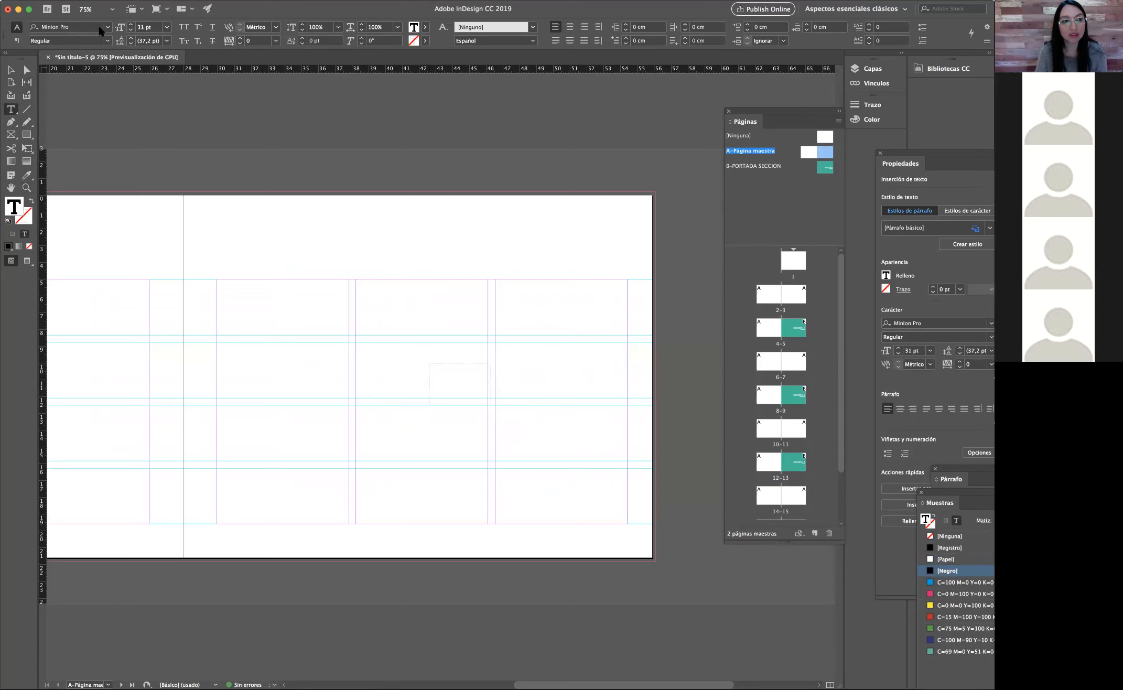
left_click(107, 27)
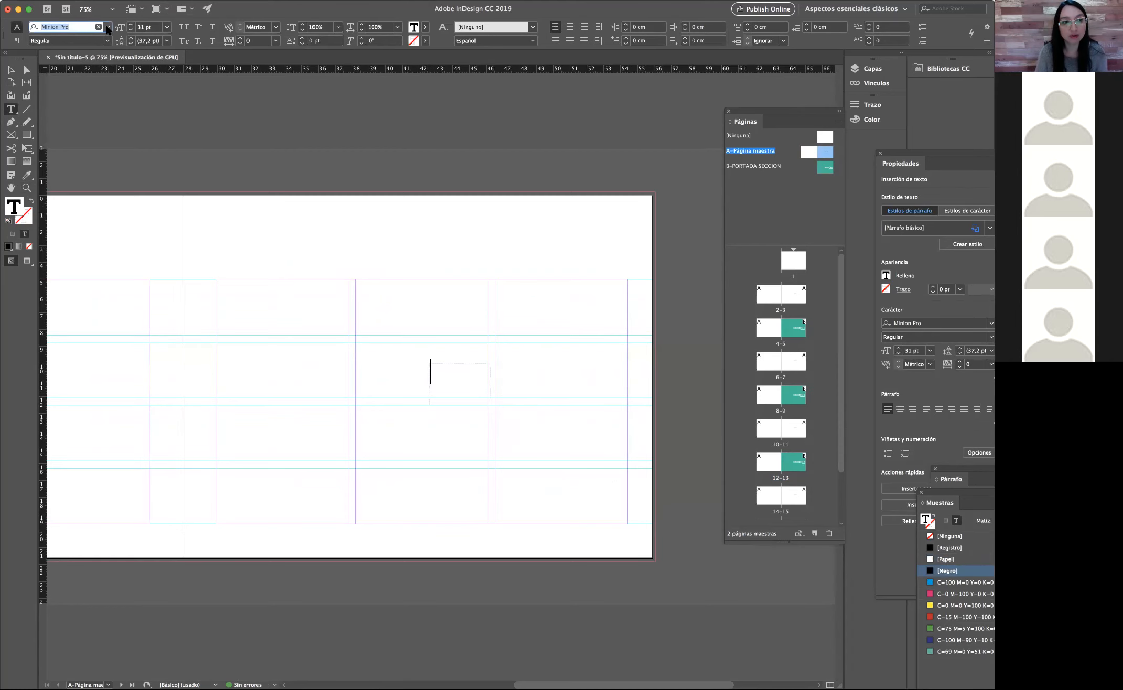
scroll(87, 150, "up", 15)
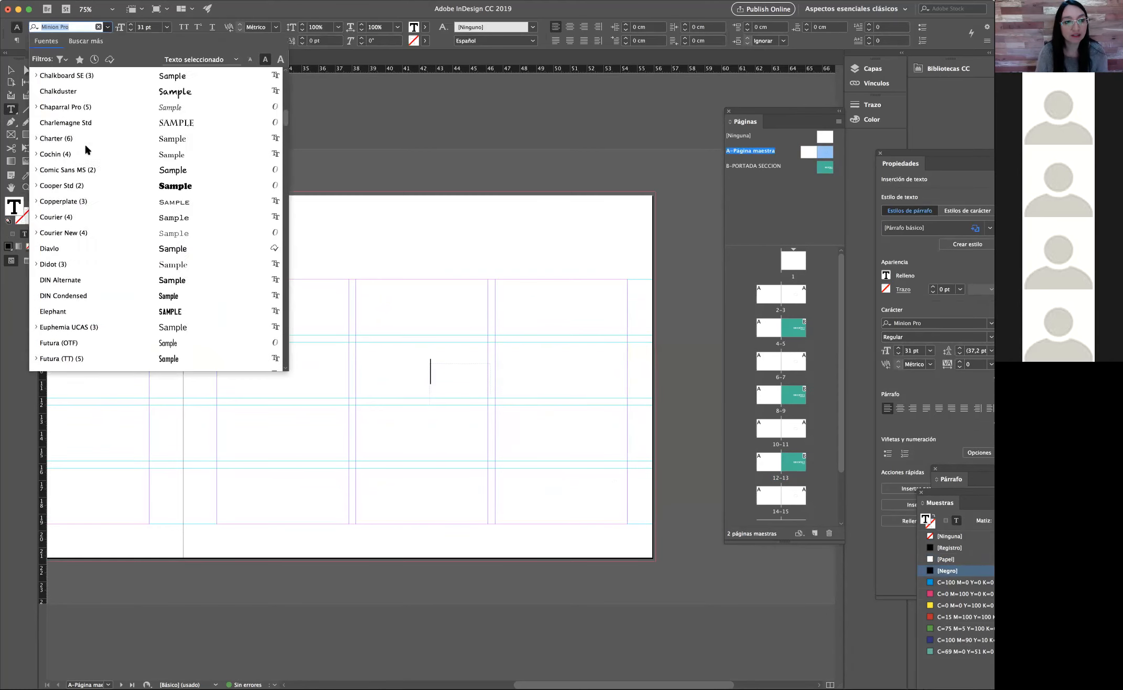
scroll(85, 152, "down", 12)
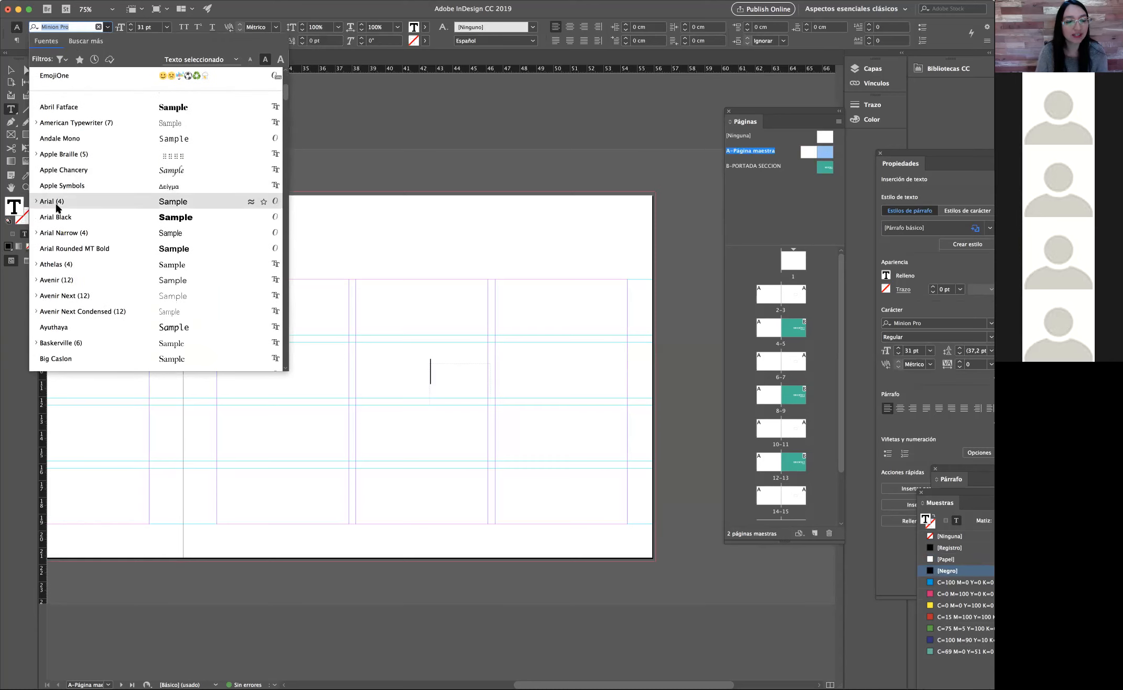
left_click(52, 205)
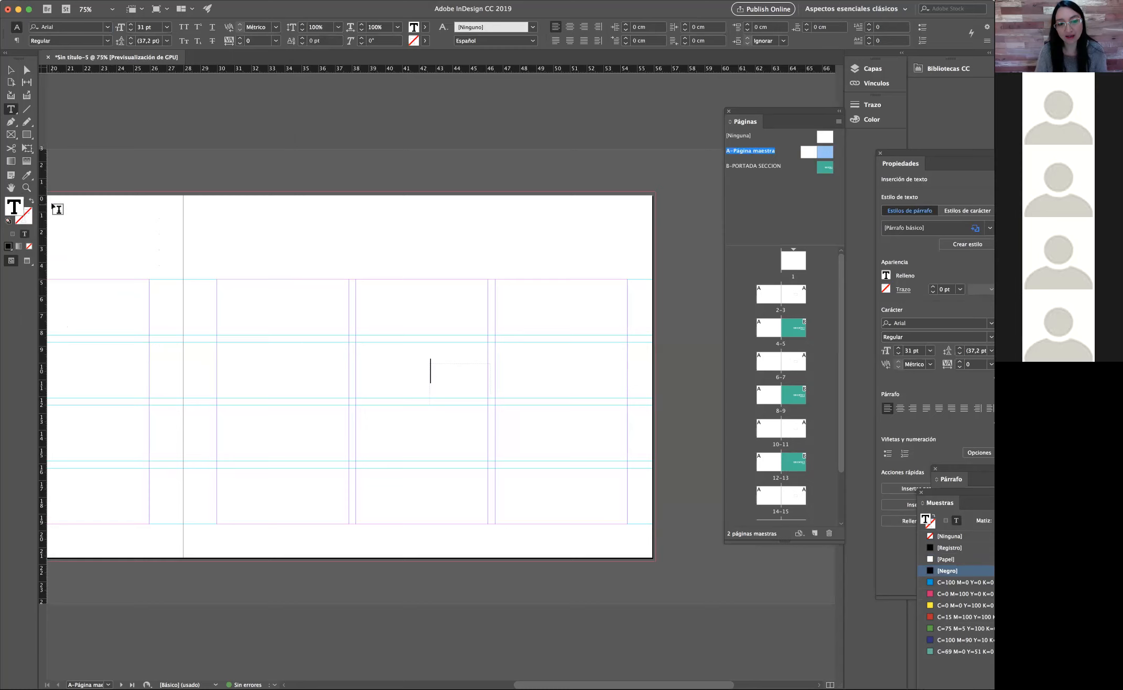
left_click(108, 41)
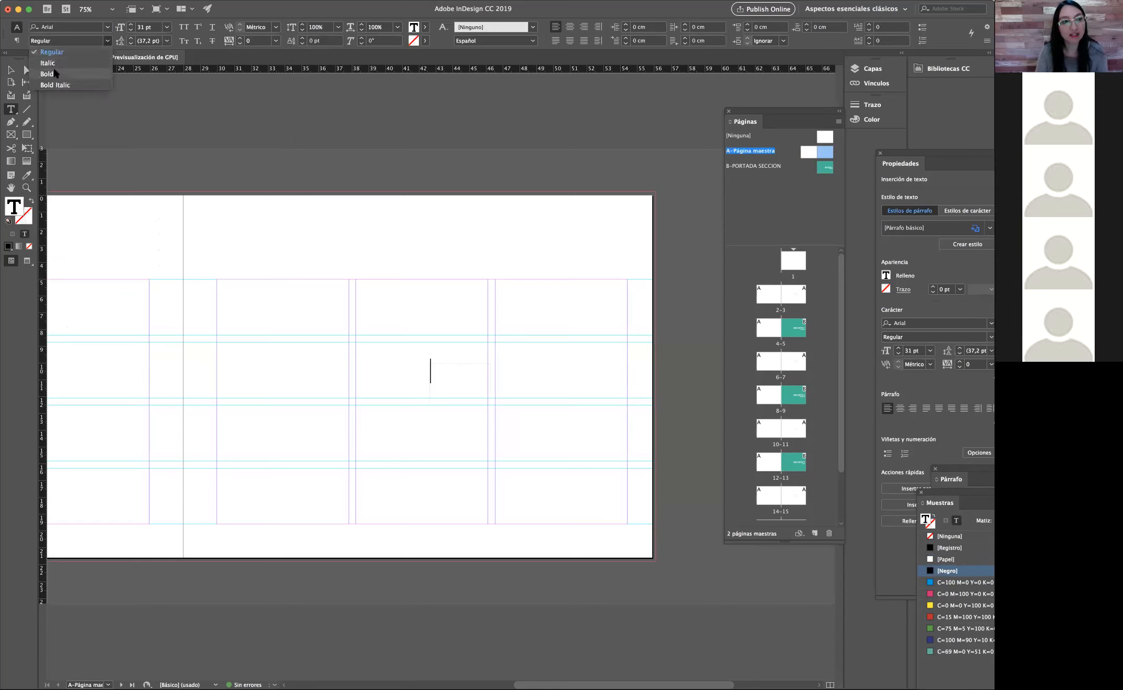
left_click(56, 85)
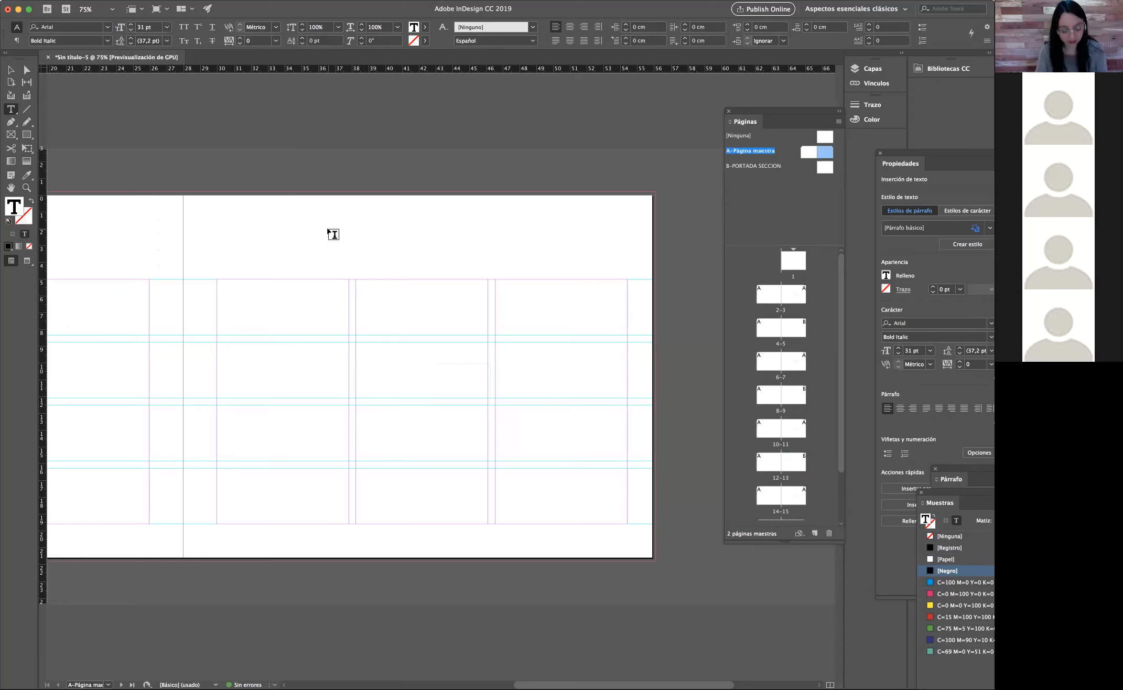
type("d")
key("BackSpace")
key("Escape")
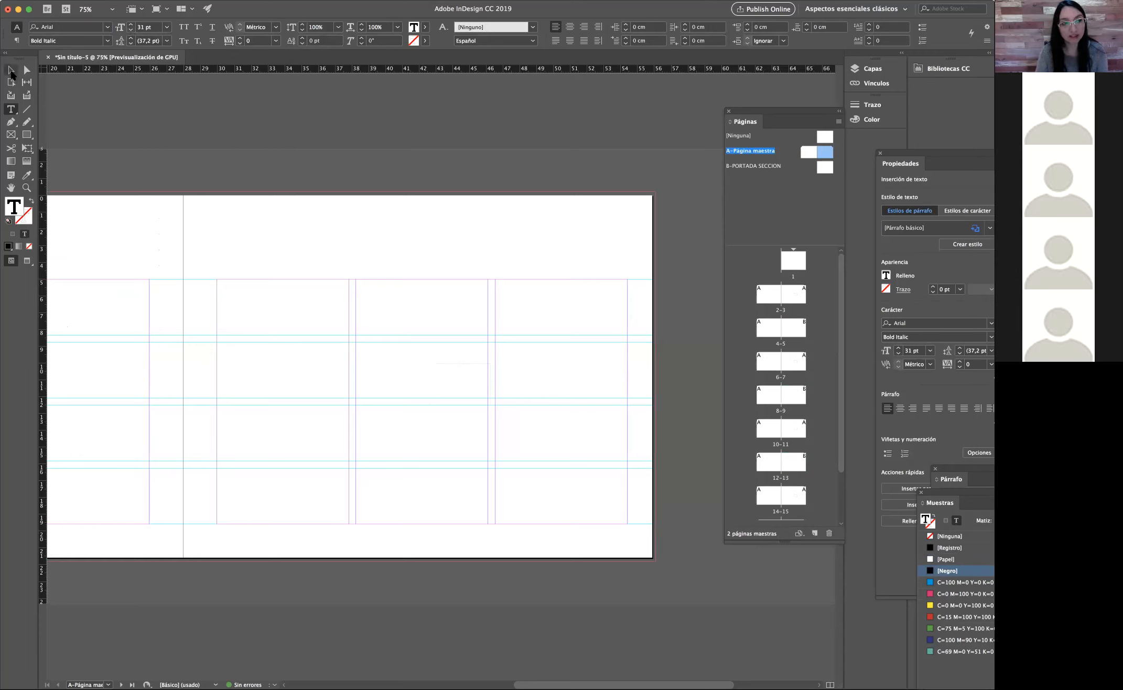
Step: Insert a current page number marker (Número de página actual) in the master's empty text frame
left_click(434, 358)
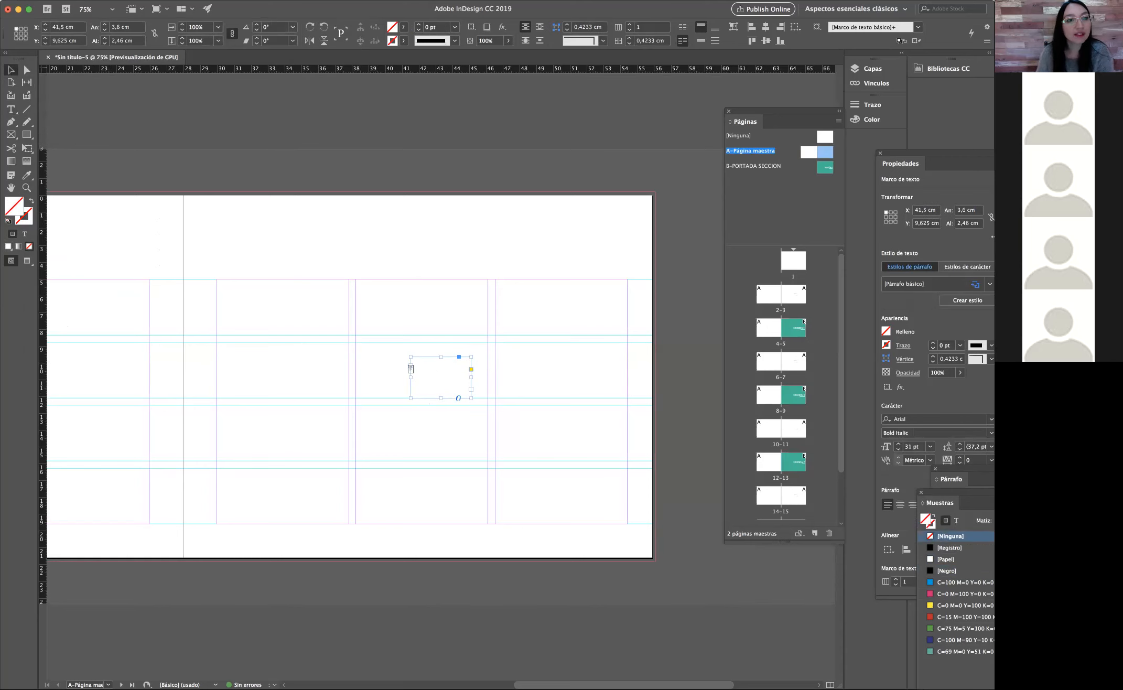
left_click(170, 1)
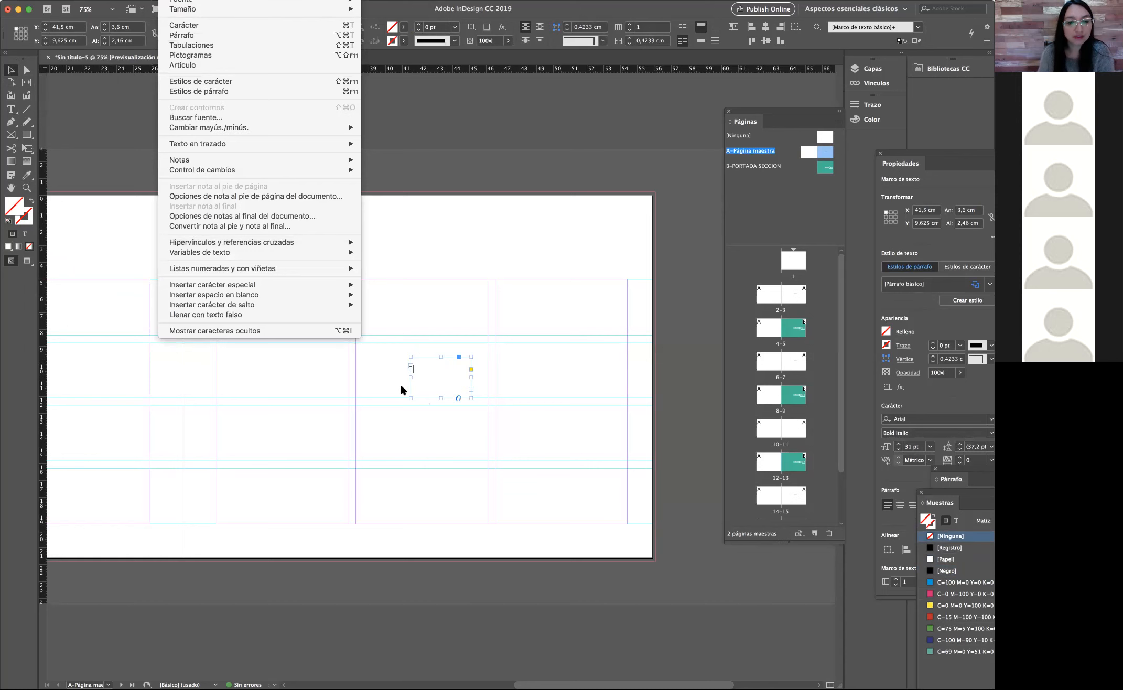
left_click(443, 368)
double_click(443, 365)
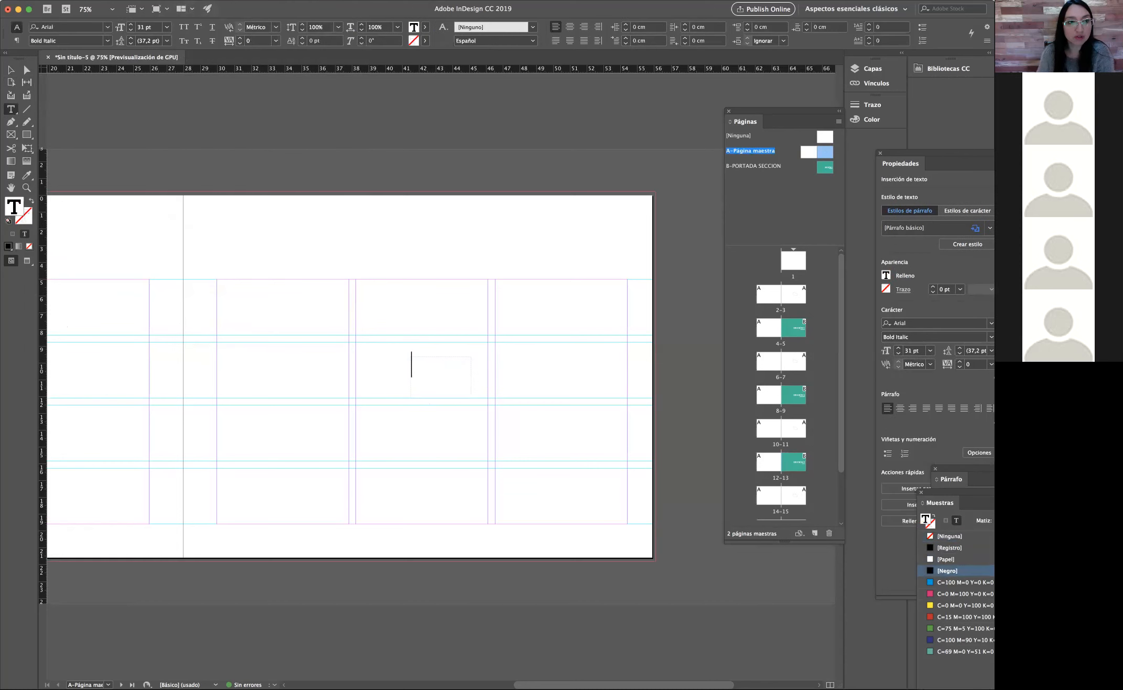
left_click(170, 1)
mouse_move(198, 253)
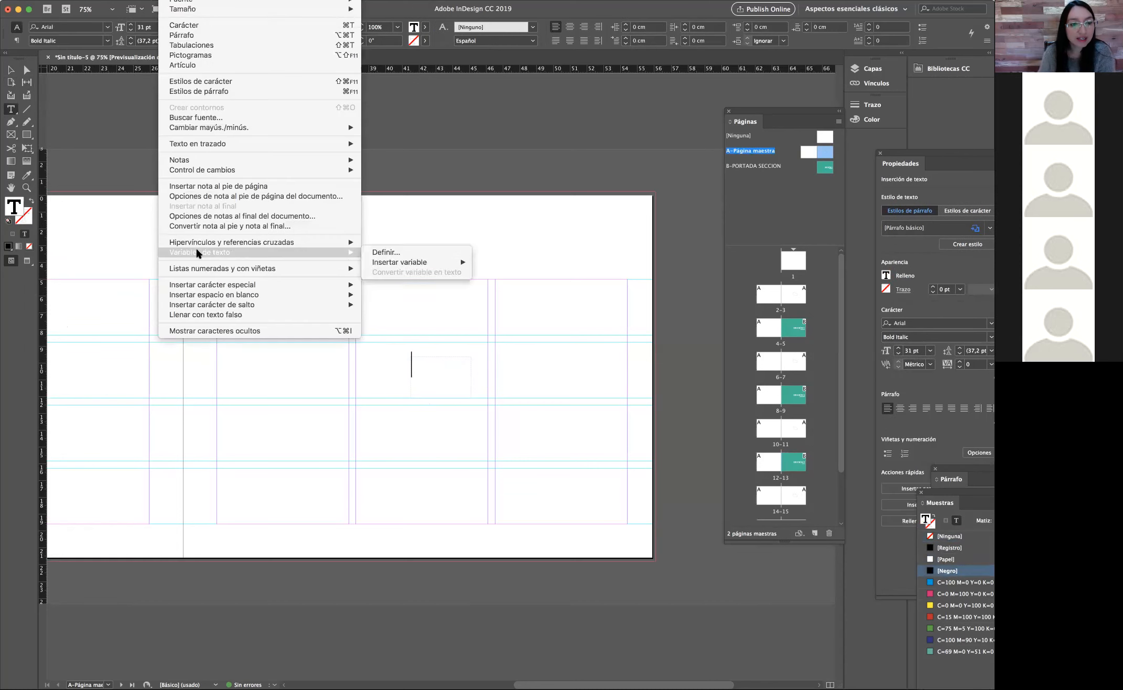
mouse_move(205, 284)
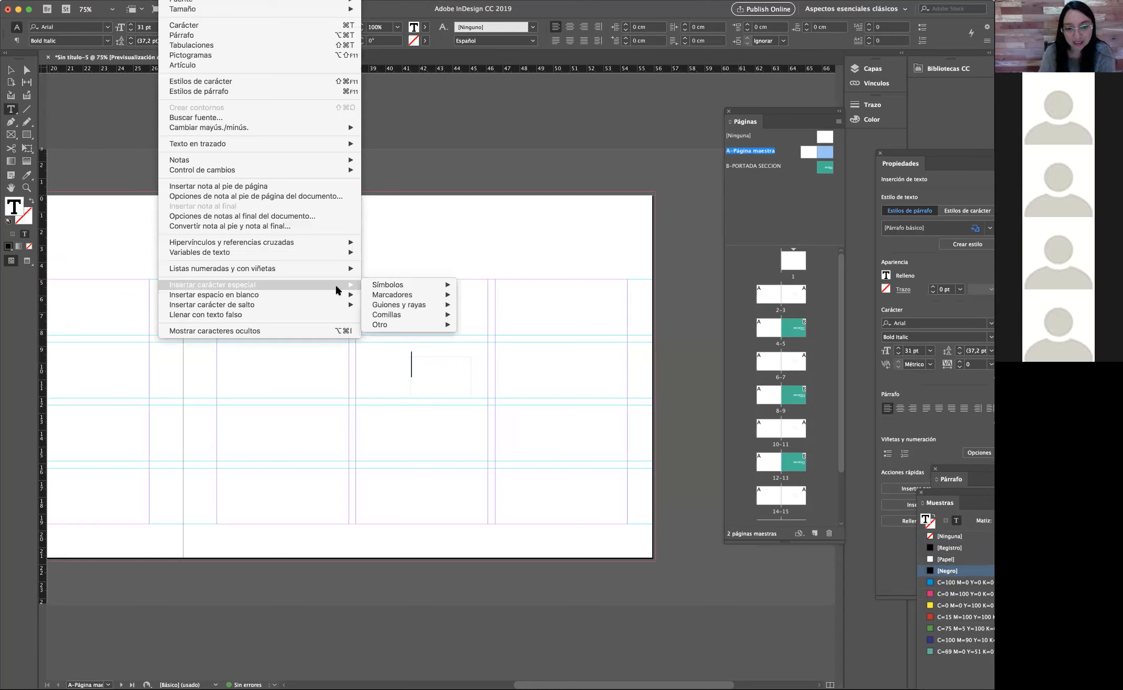
mouse_move(382, 297)
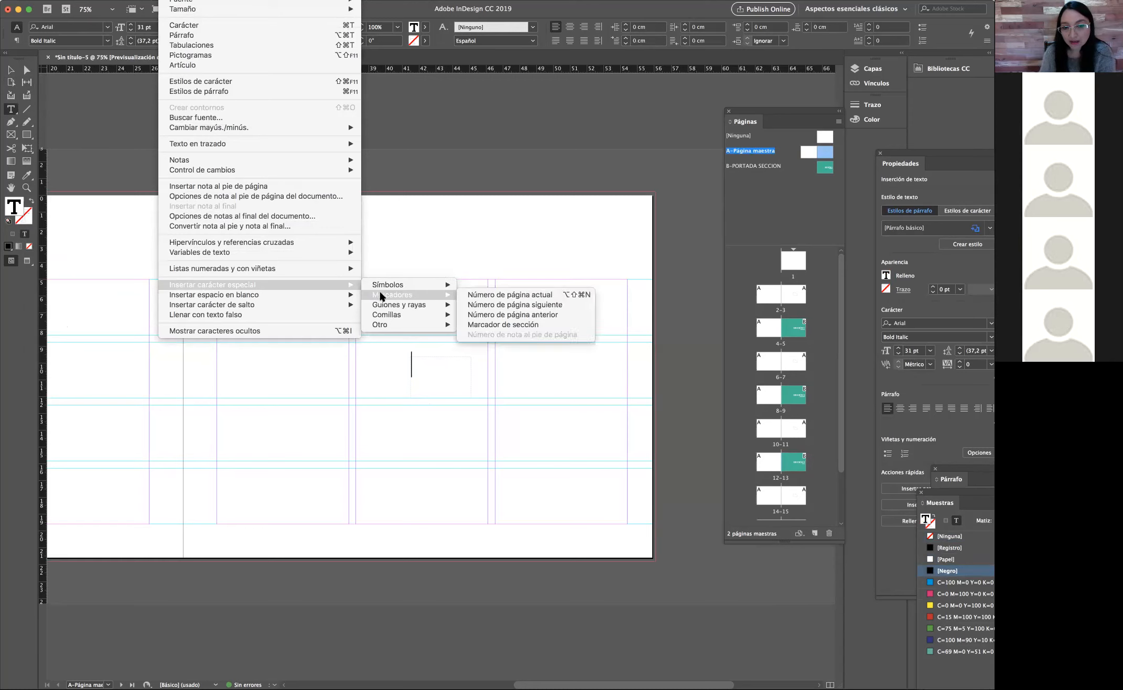
left_click(501, 297)
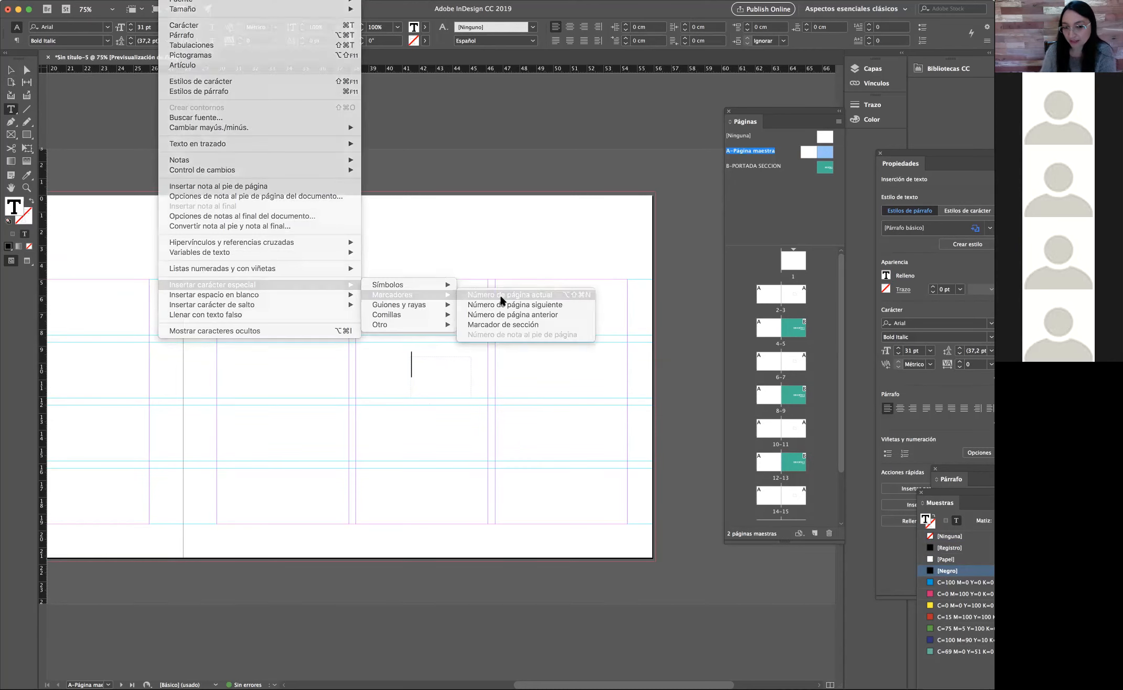
left_click(12, 69)
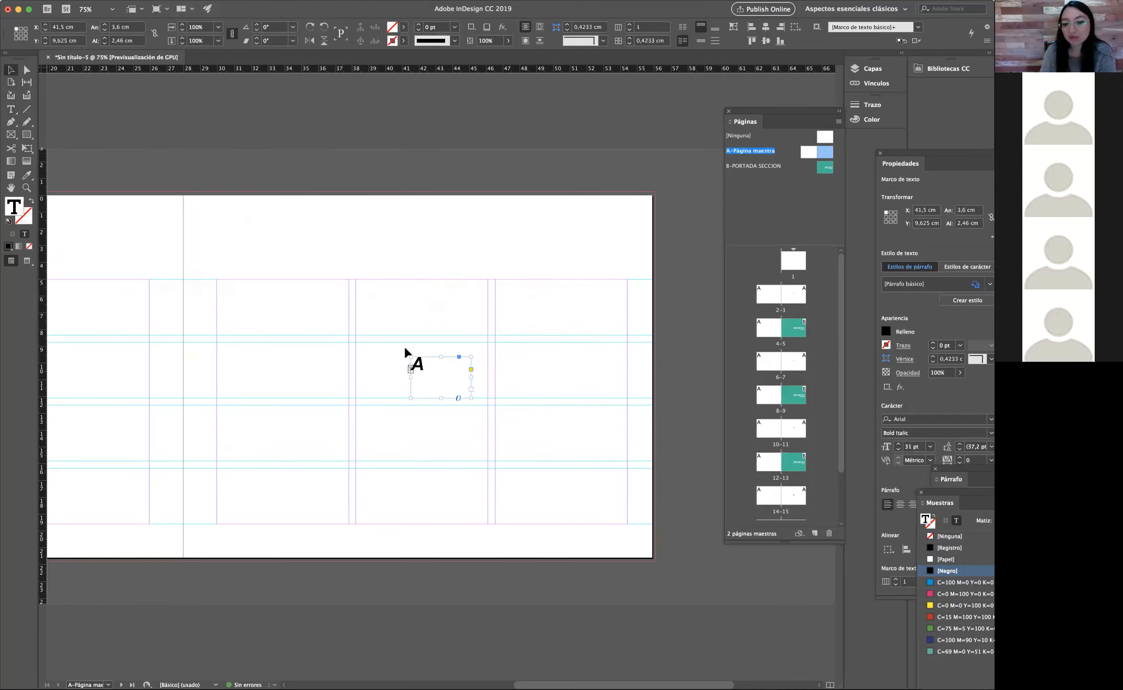
Step: Shrink the page number frame to about 1.54 × 1.755 cm and place it just below the bottom margin at X 41.46 cm, Y 19.59 cm
left_click_drag(414, 363, 443, 392)
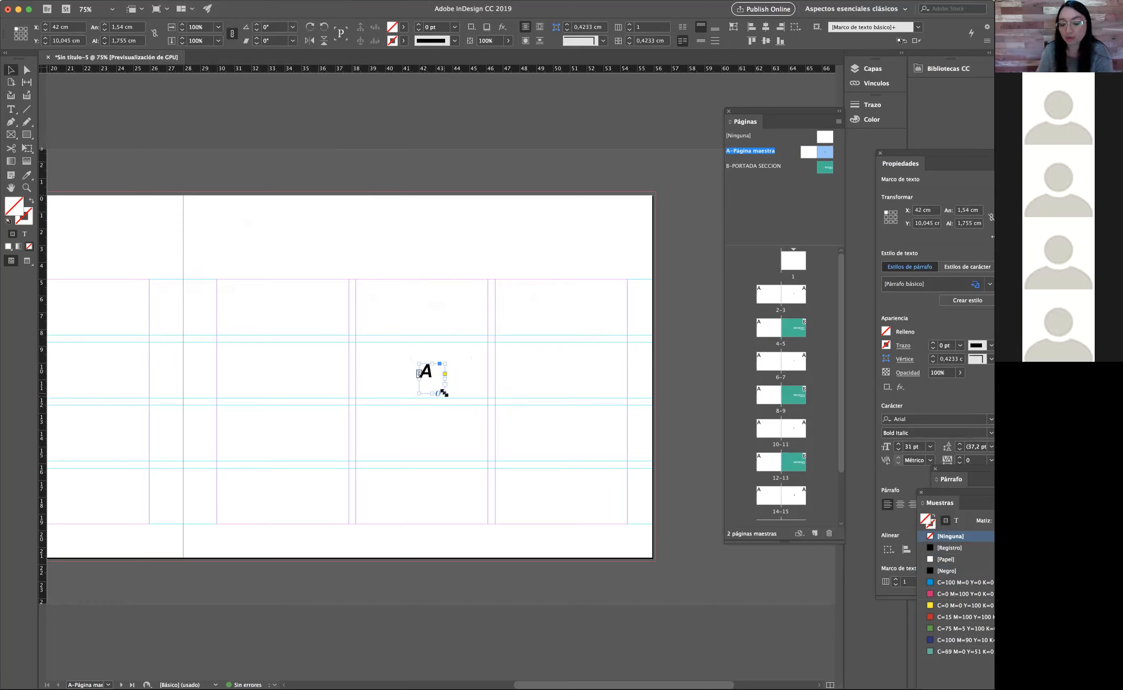
left_click_drag(426, 374, 419, 539)
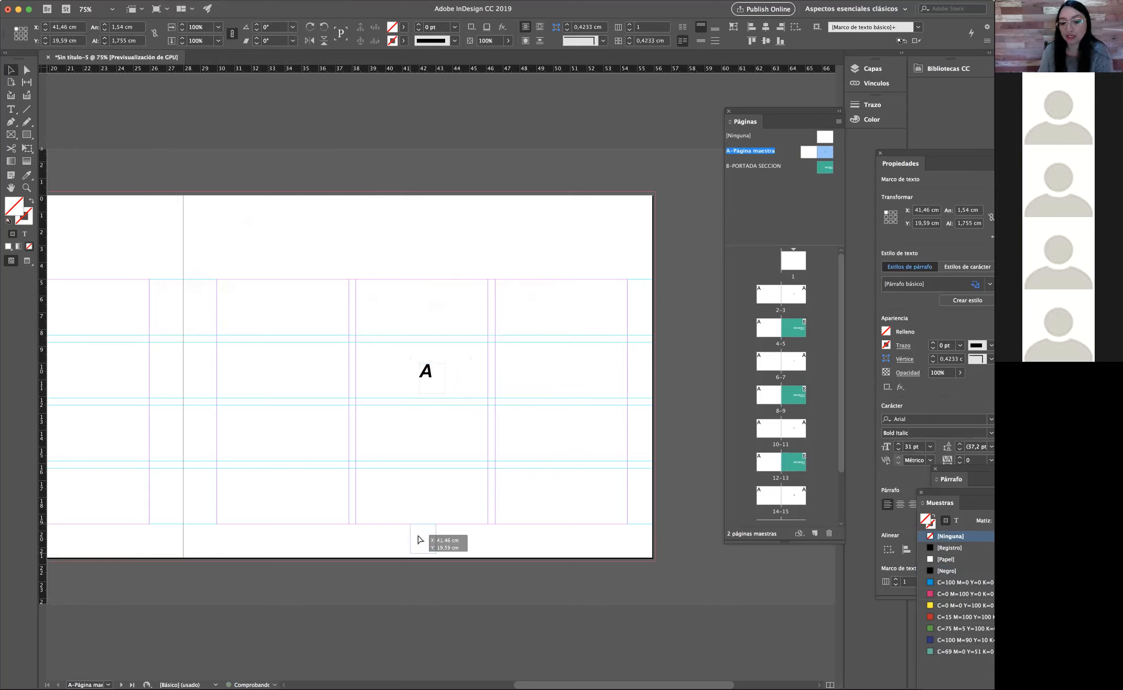
left_click_drag(418, 536, 418, 536)
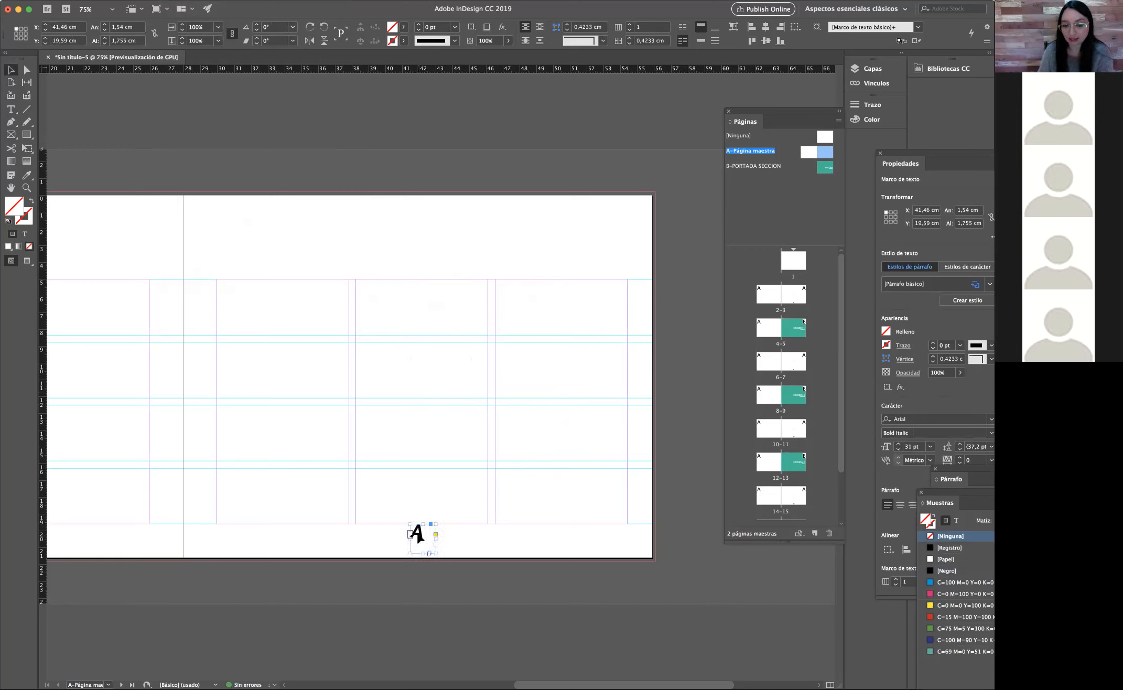
left_click_drag(420, 534, 420, 538)
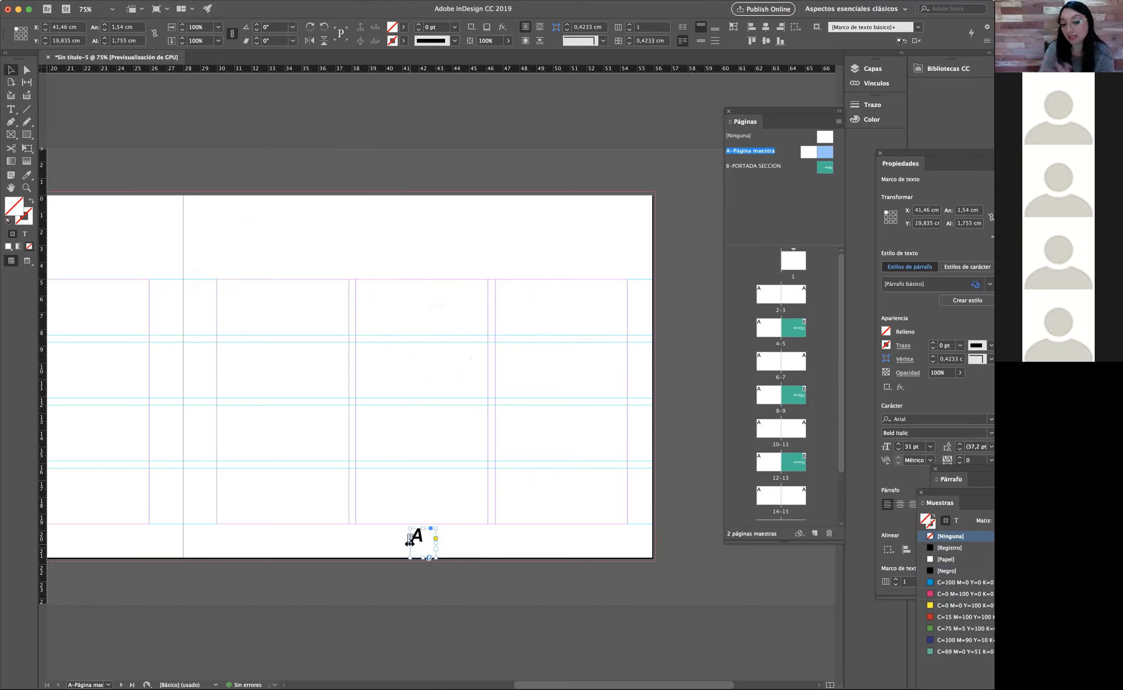
left_click(467, 538)
left_click_drag(431, 533, 508, 484)
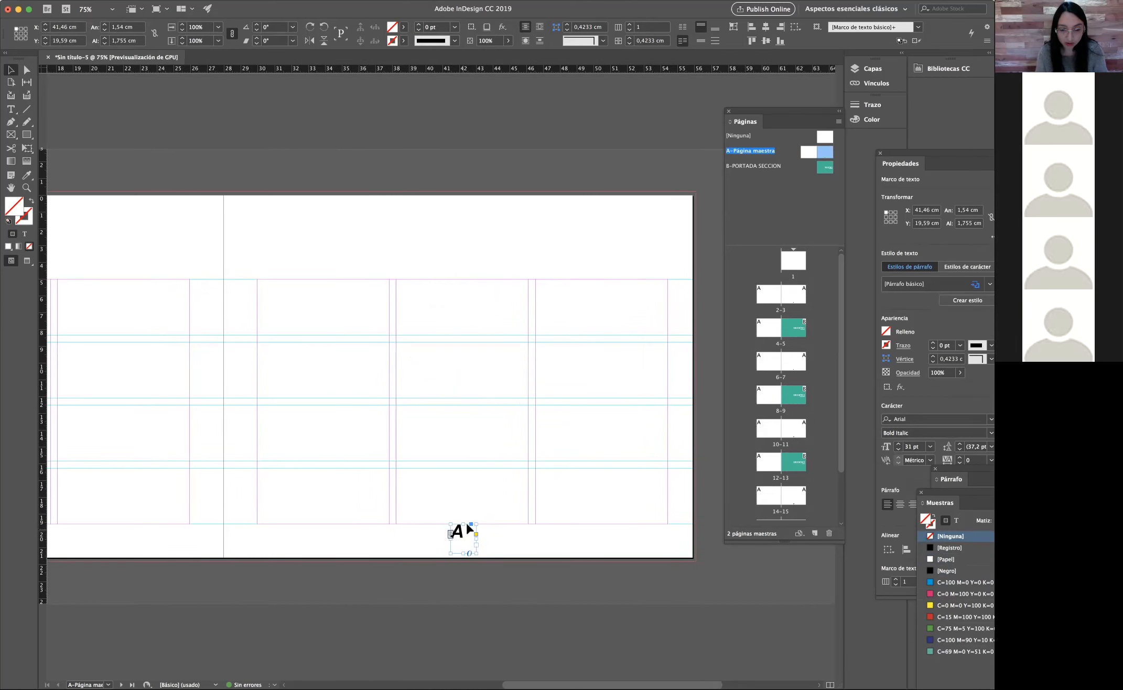
Step: Shorten the page number frame from above to 1.4 cm high at Y 19.945 cm and centre-align its text
left_click_drag(462, 521, 462, 529)
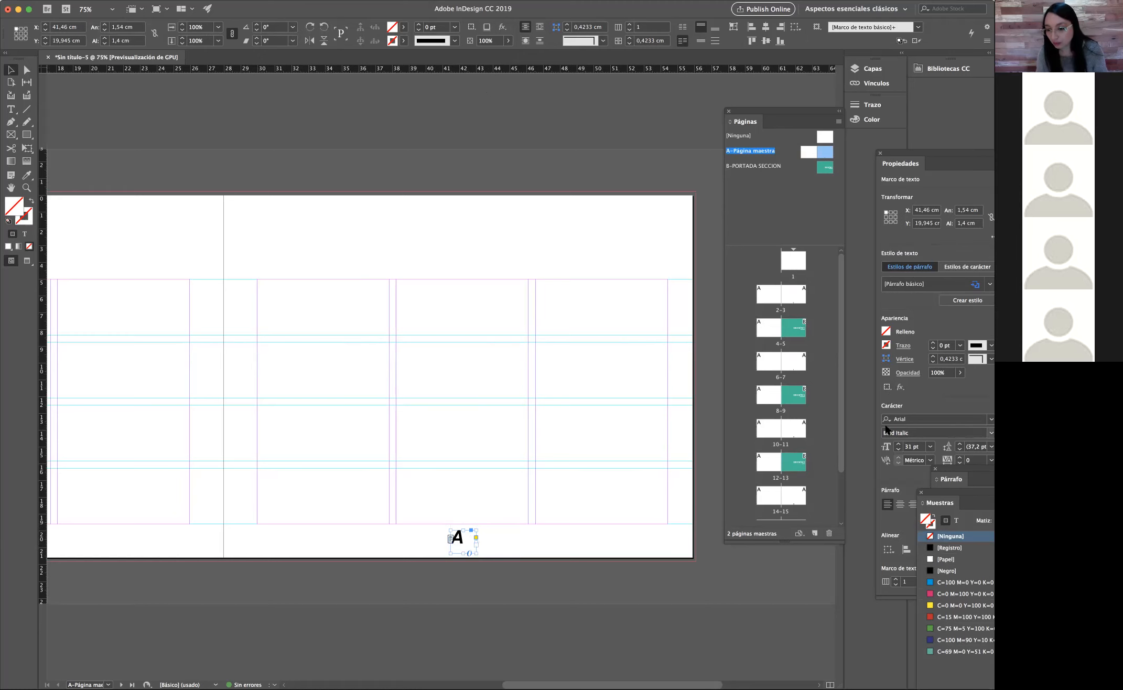
left_click_drag(976, 475, 596, 364)
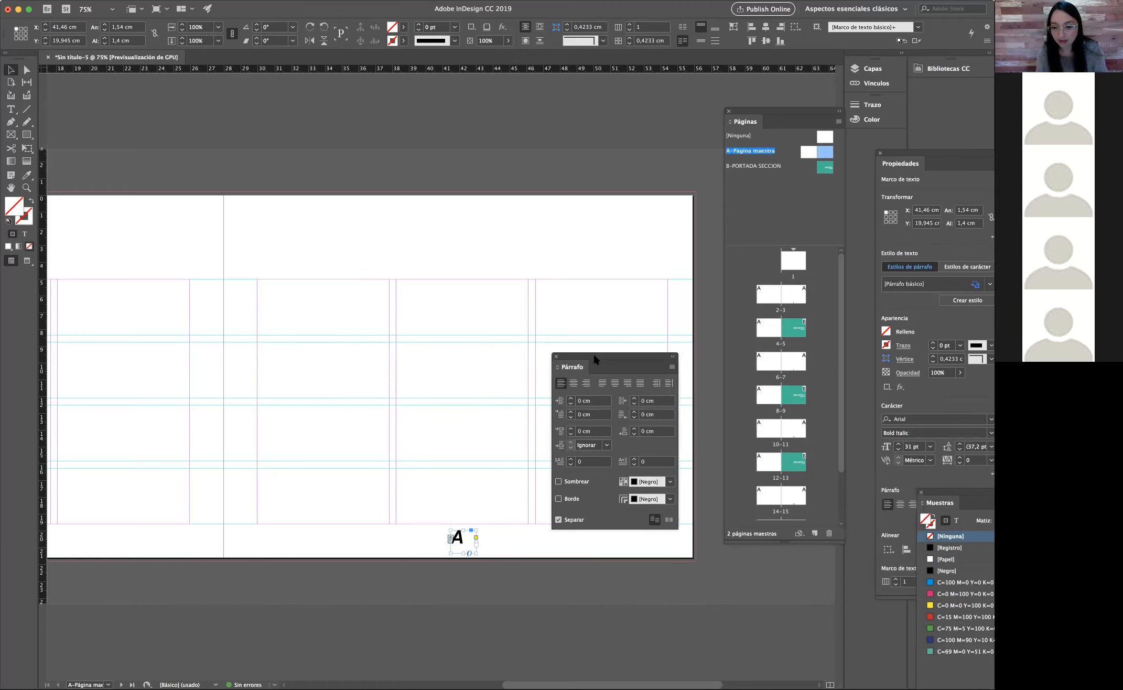
left_click(578, 387)
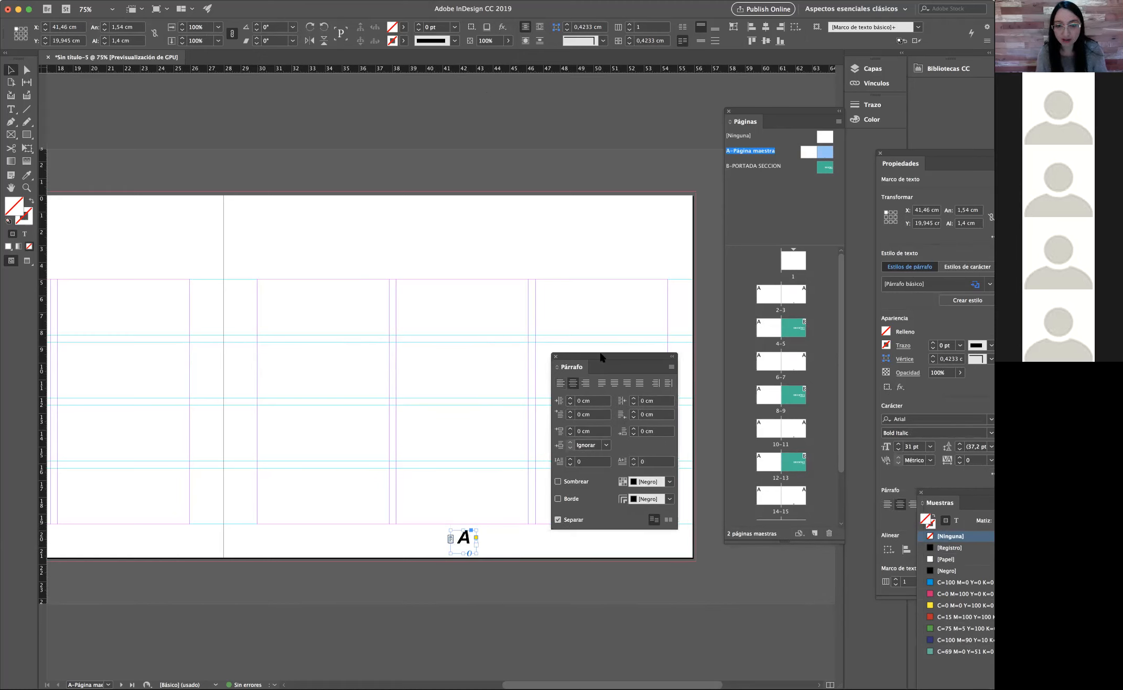
Step: Stretch the page number frame across the right-hand page from margin to margin, about 24.44 × 0.855 cm at X 29.9 cm
left_click_drag(600, 357, 719, 429)
left_click_drag(449, 553, 255, 543)
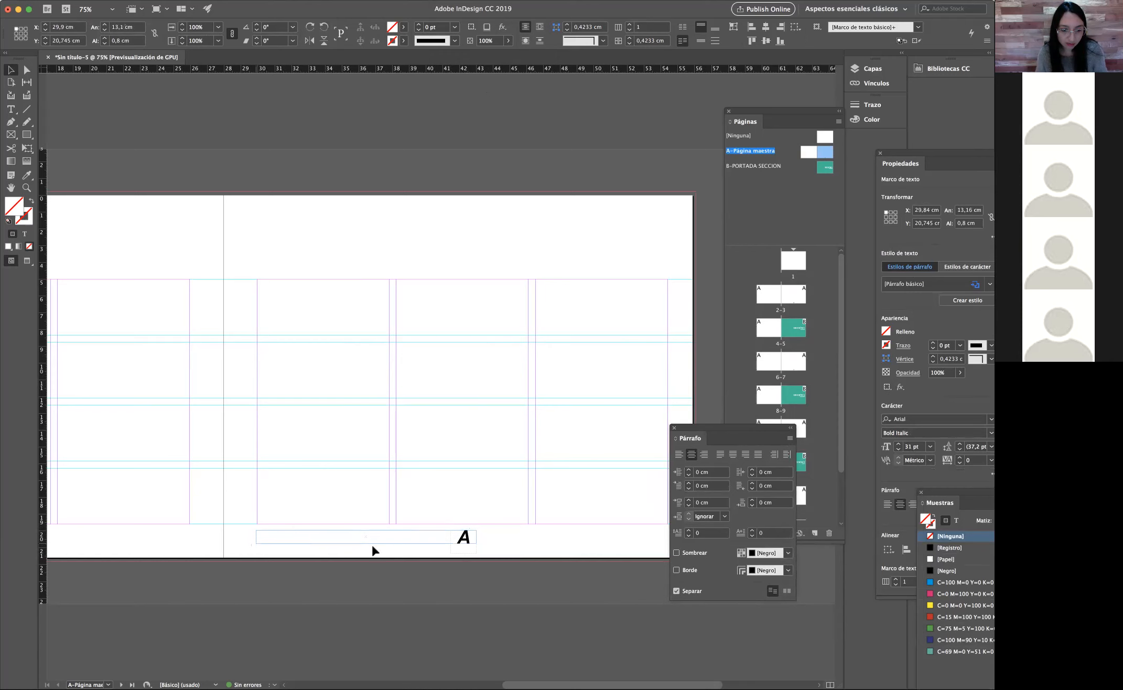
left_click_drag(476, 542, 665, 543)
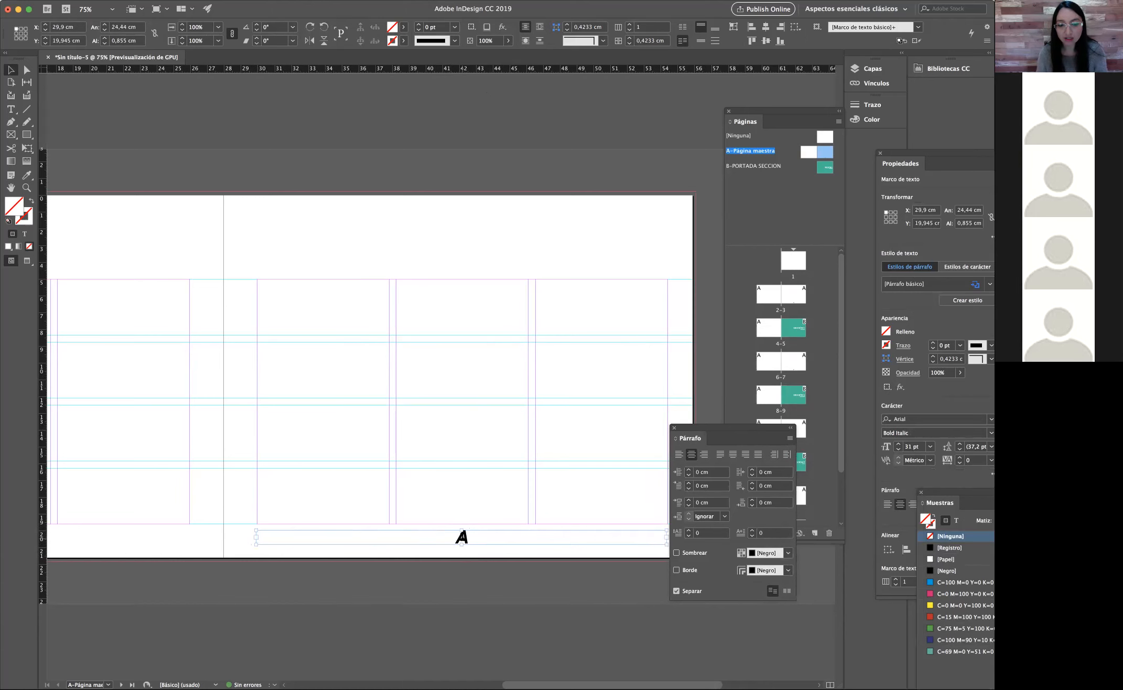
Step: Color the page number marker with a reduced tint of the [Negro] swatch so it is light grey
double_click(459, 536)
double_click(459, 536)
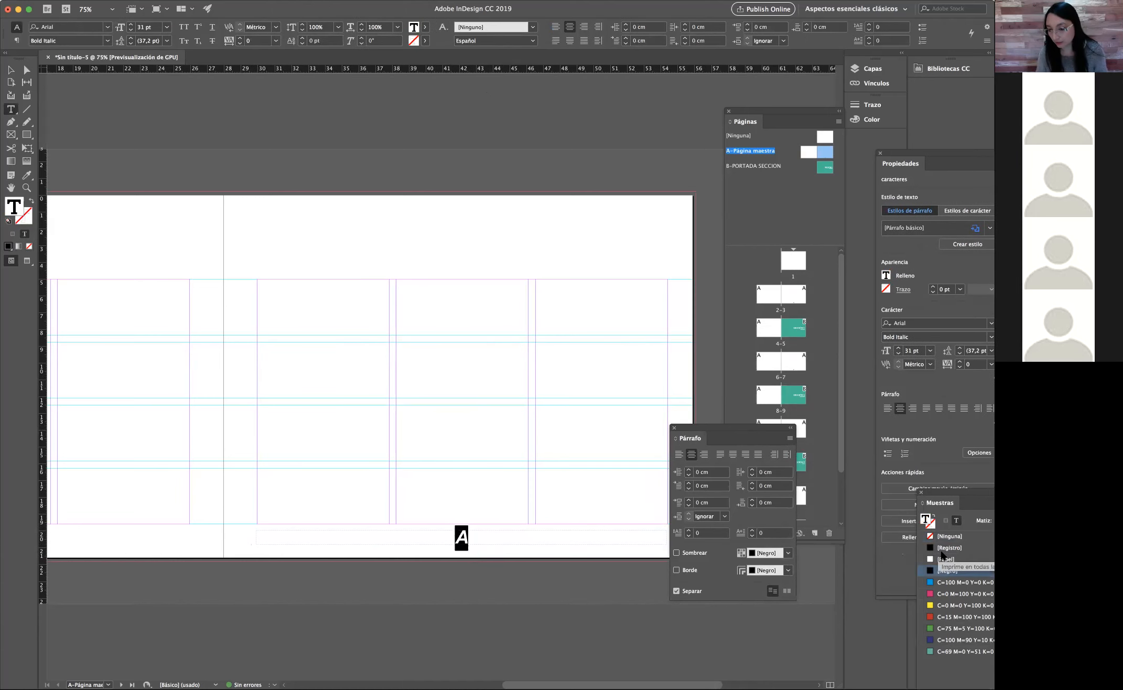
left_click(949, 571)
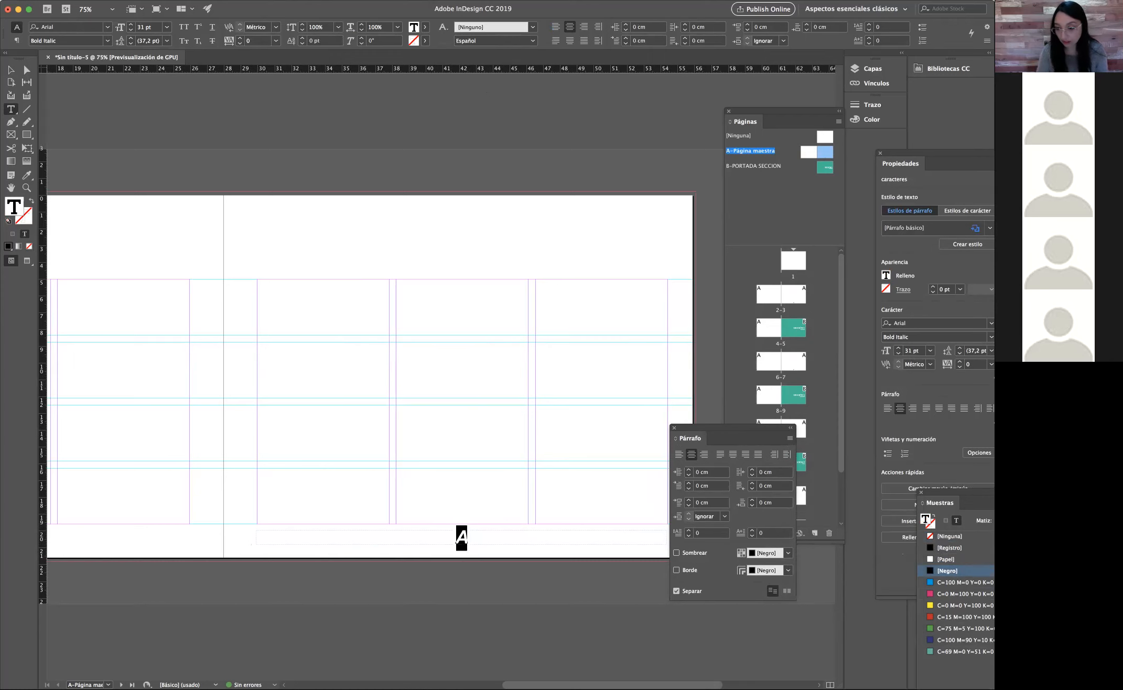
left_click(964, 530)
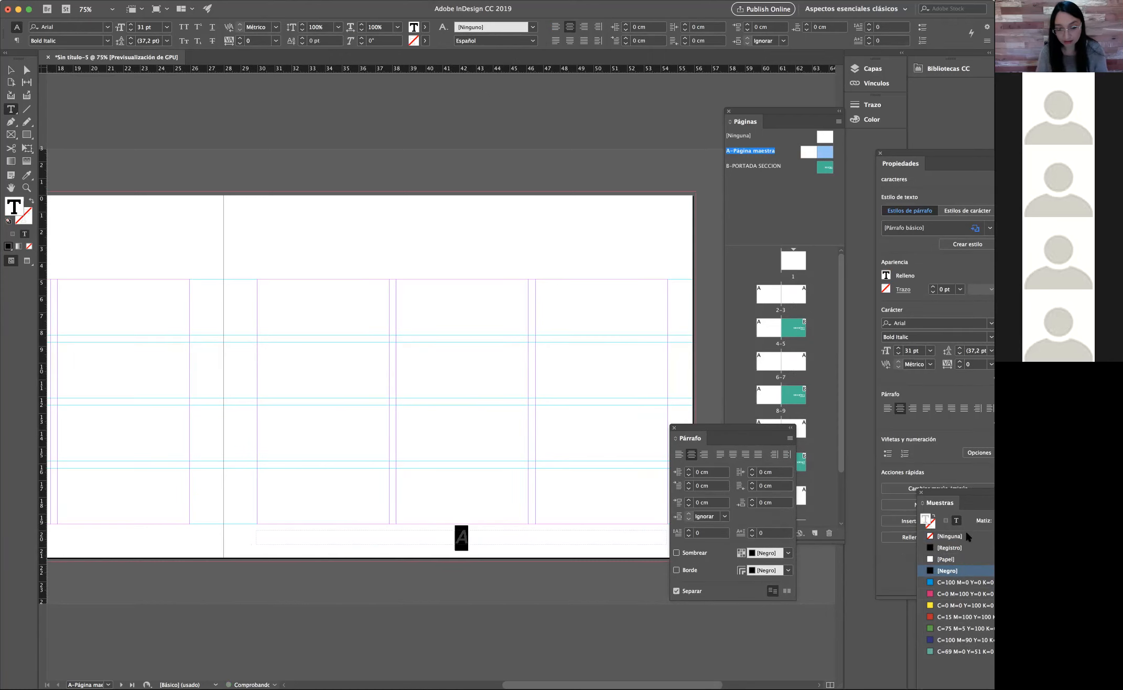
key("Escape")
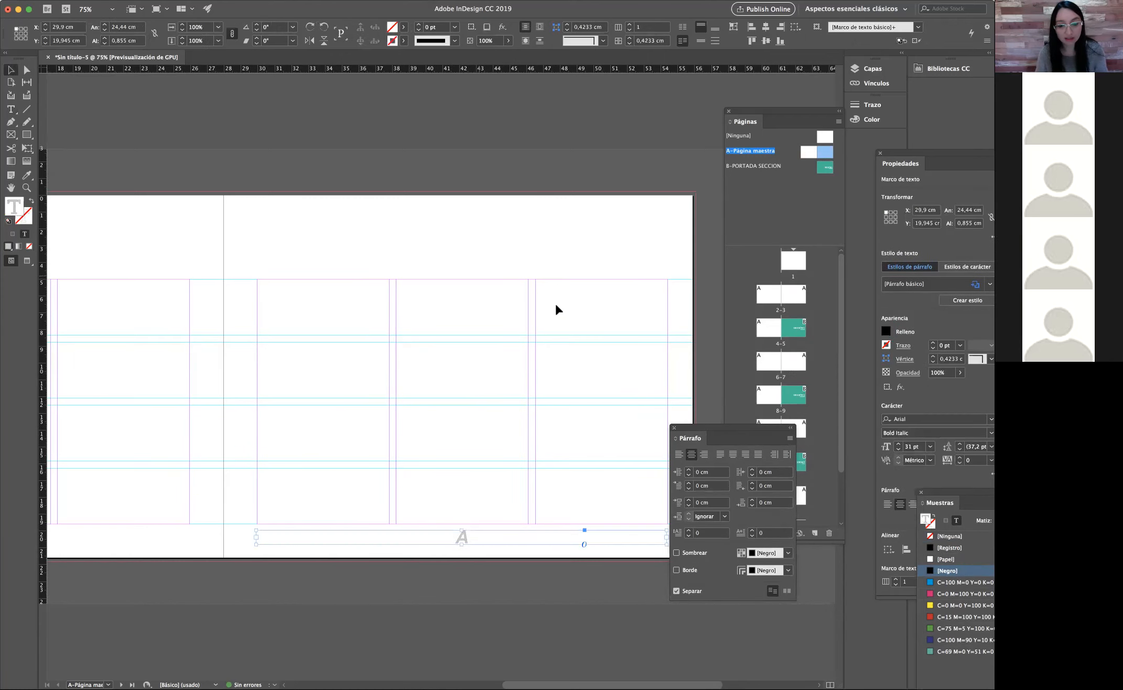
left_click(556, 306)
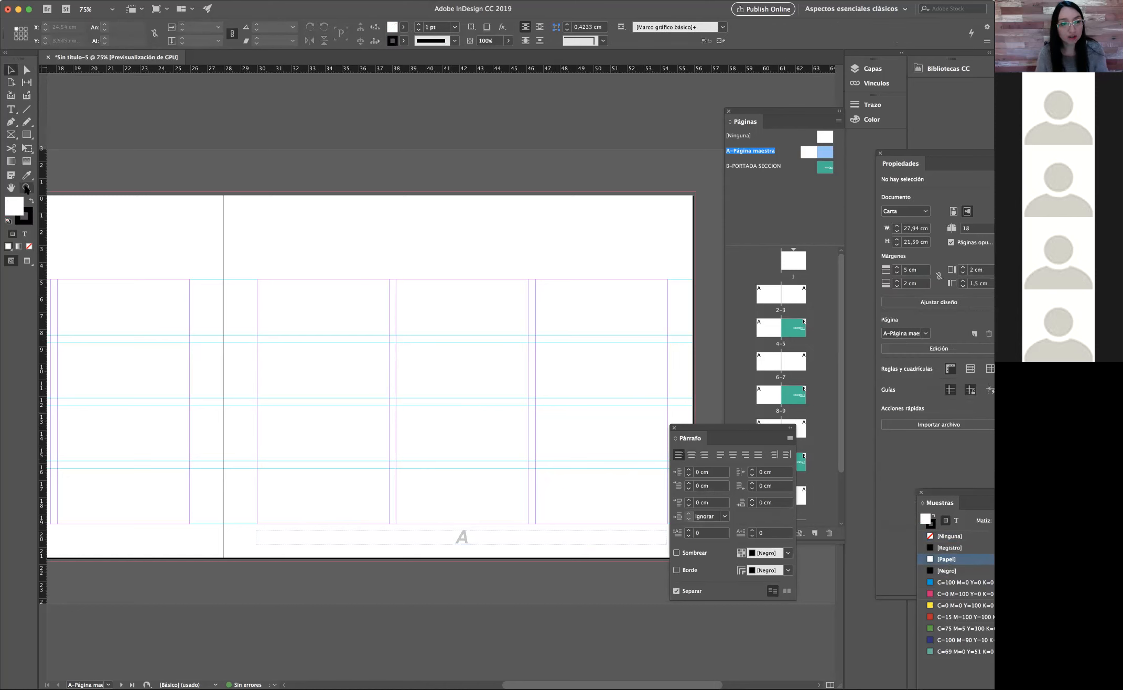
Step: Draw a circle about 1.61 cm in diameter over the page number with the Ellipse tool
left_click(26, 188)
left_click(459, 538)
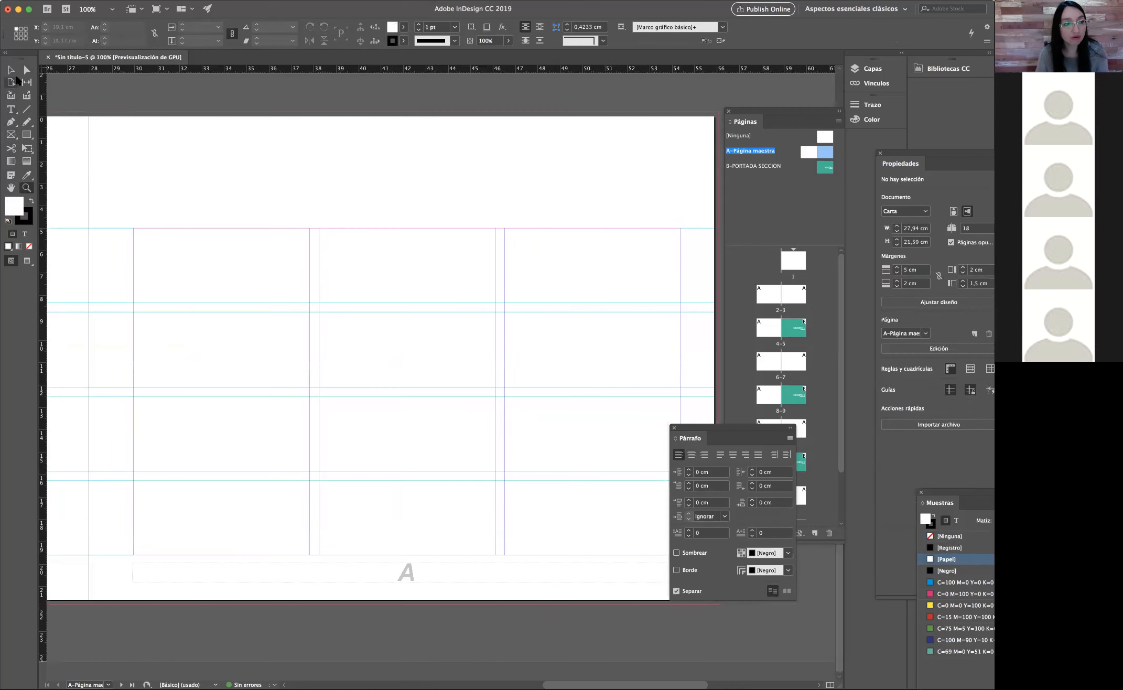
left_click(27, 137)
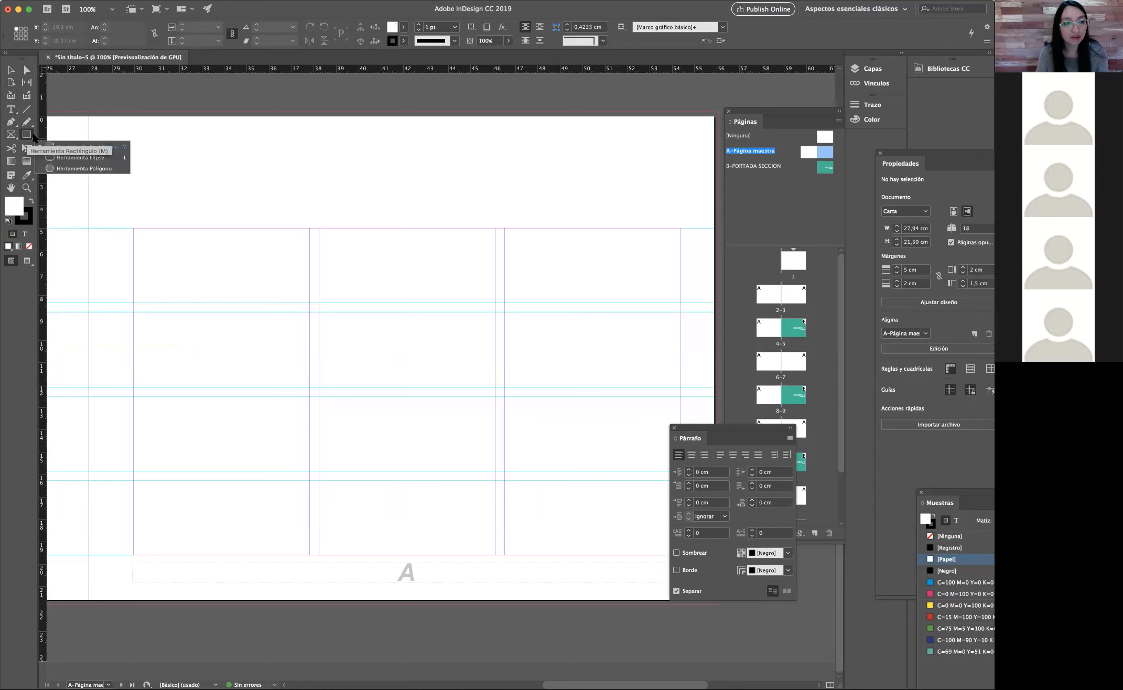
left_click(57, 158)
left_click_drag(391, 554, 427, 590)
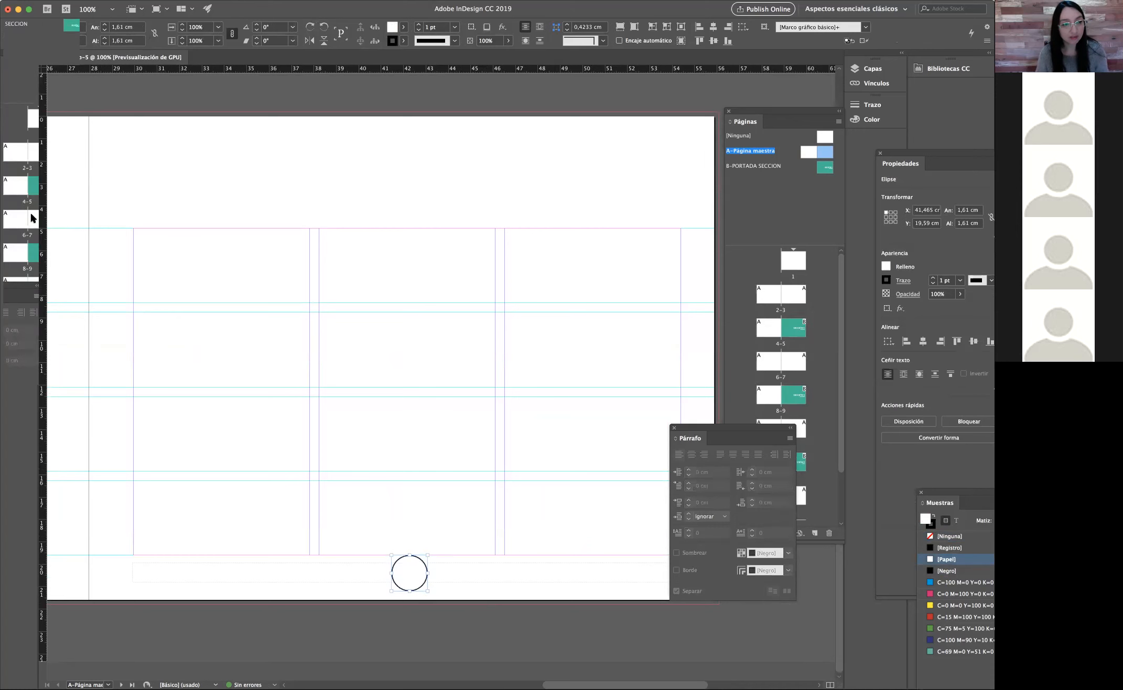
Step: Remove the circle's stroke and fill it with a very light tint of [Negro]
left_click(32, 217)
left_click(28, 245)
left_click(12, 207)
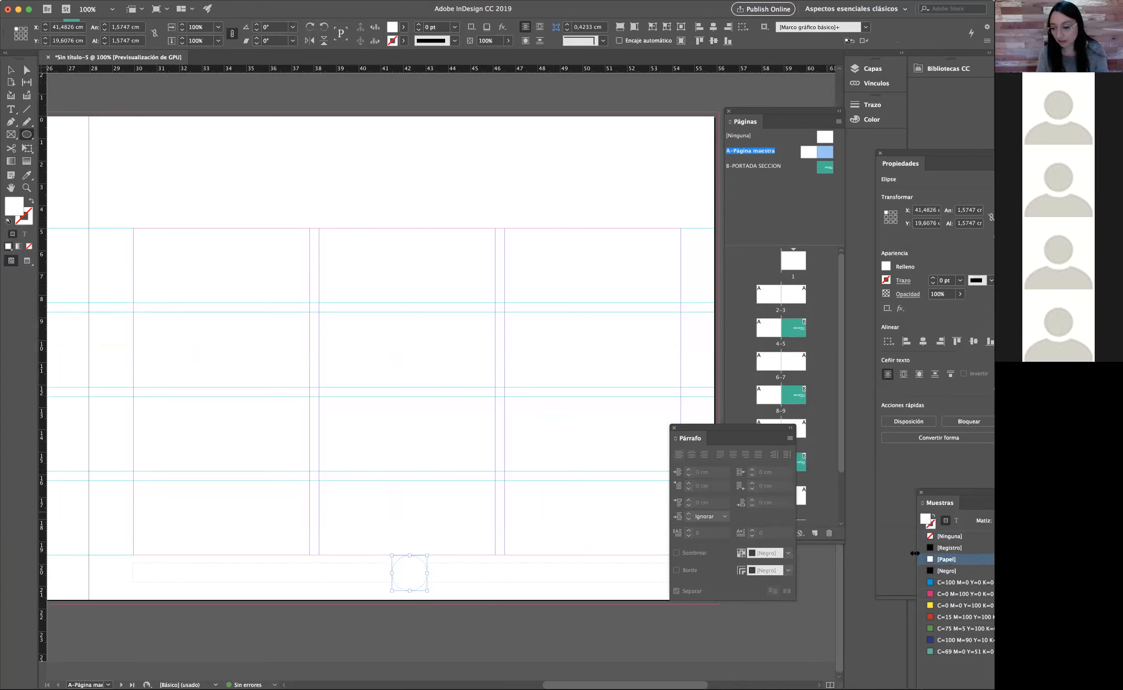
left_click(943, 571)
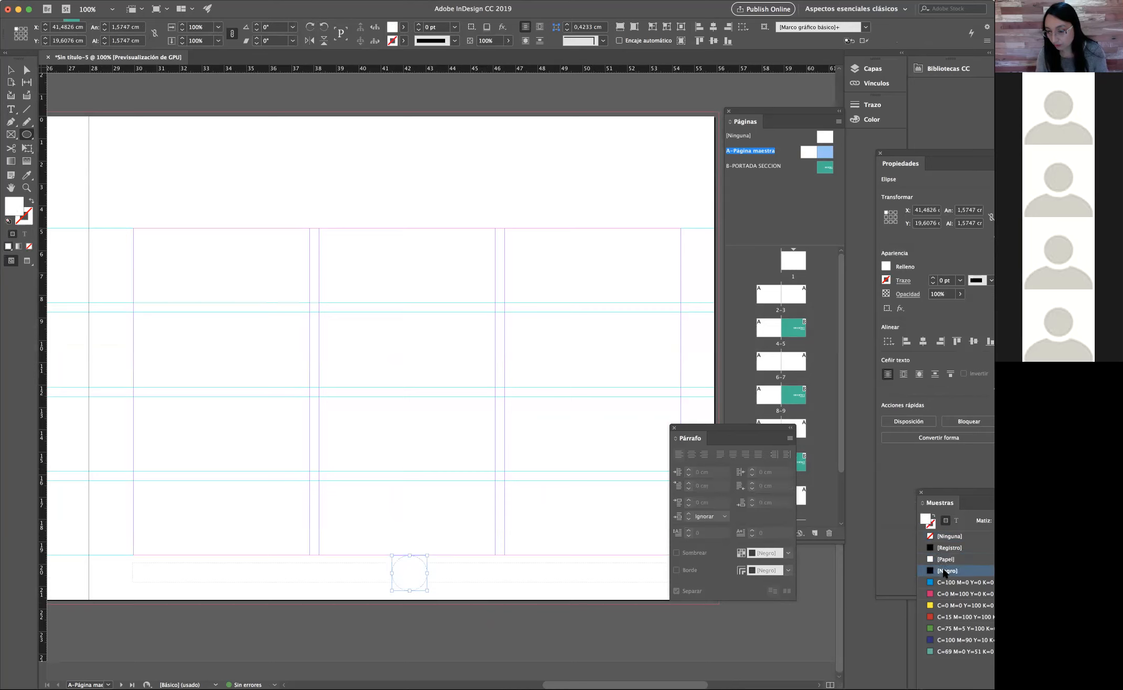
left_click(975, 533)
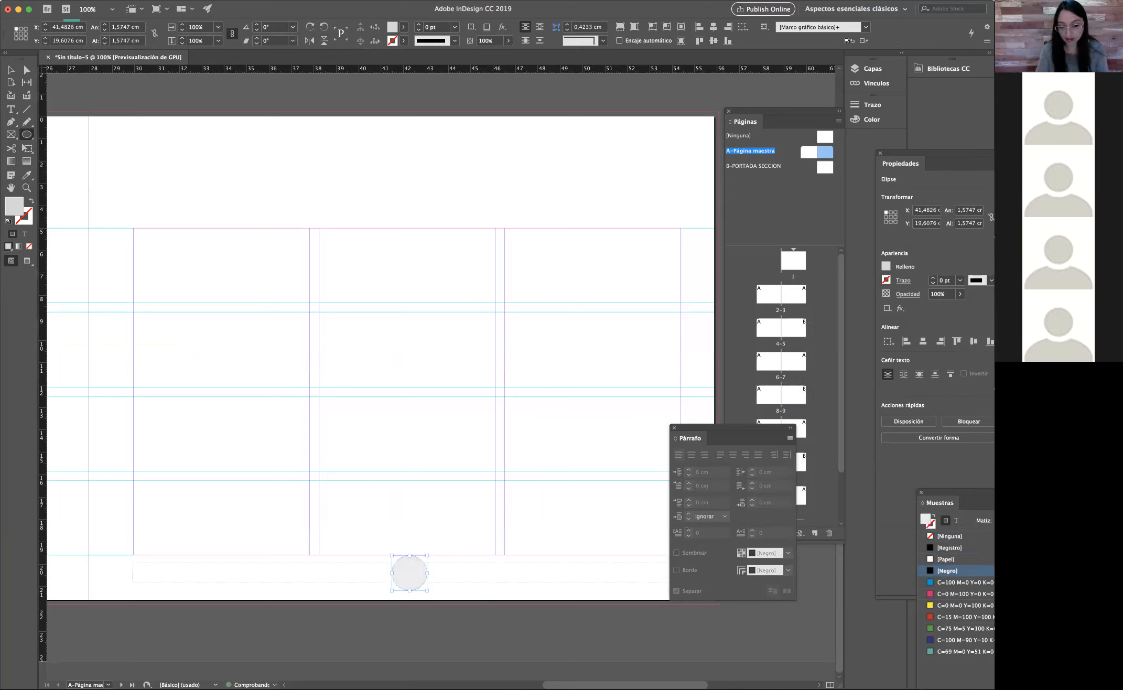
Step: Send the grey circle to the back, behind the page number text frame
left_click(11, 72)
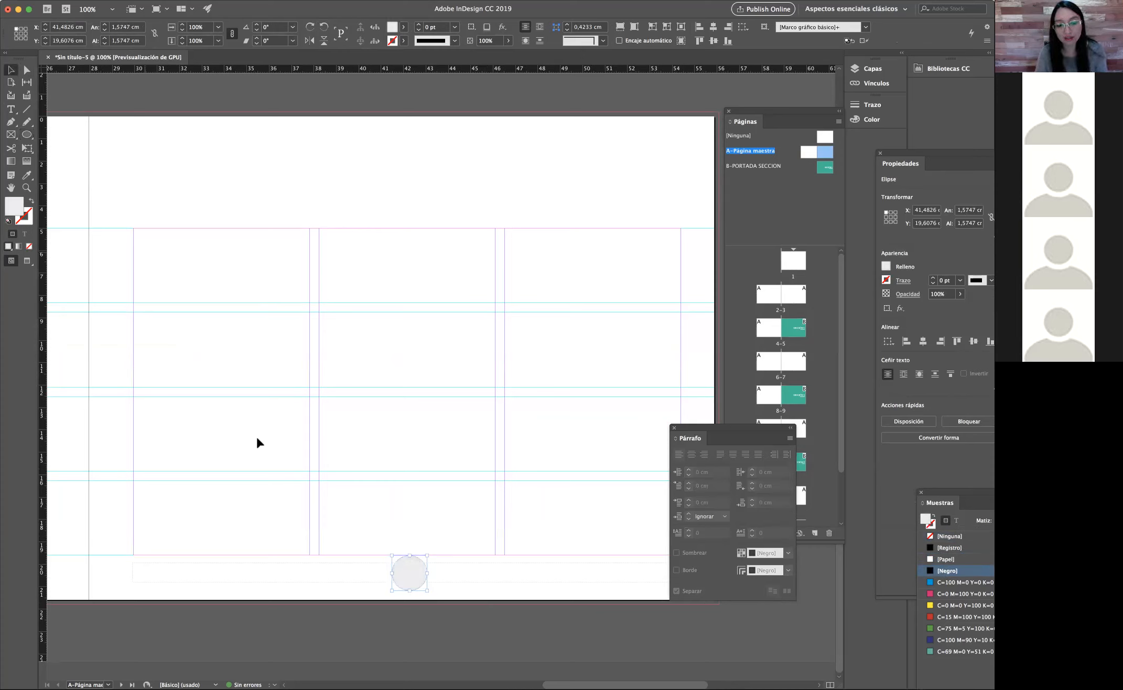
right_click(404, 567)
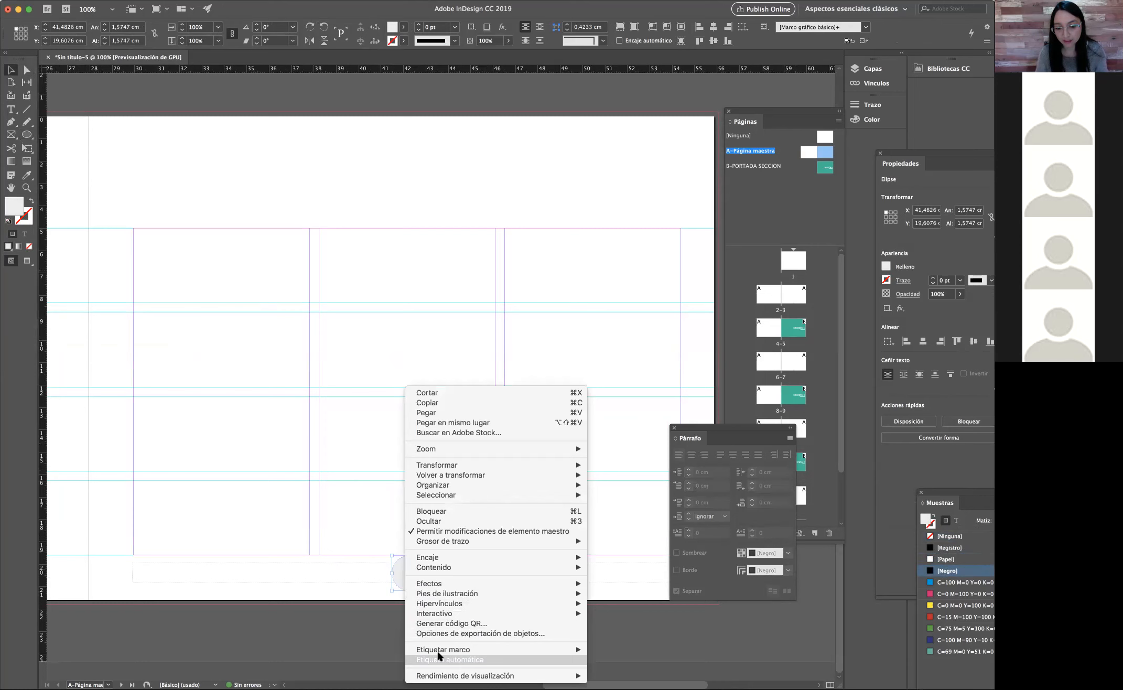
left_click(430, 577)
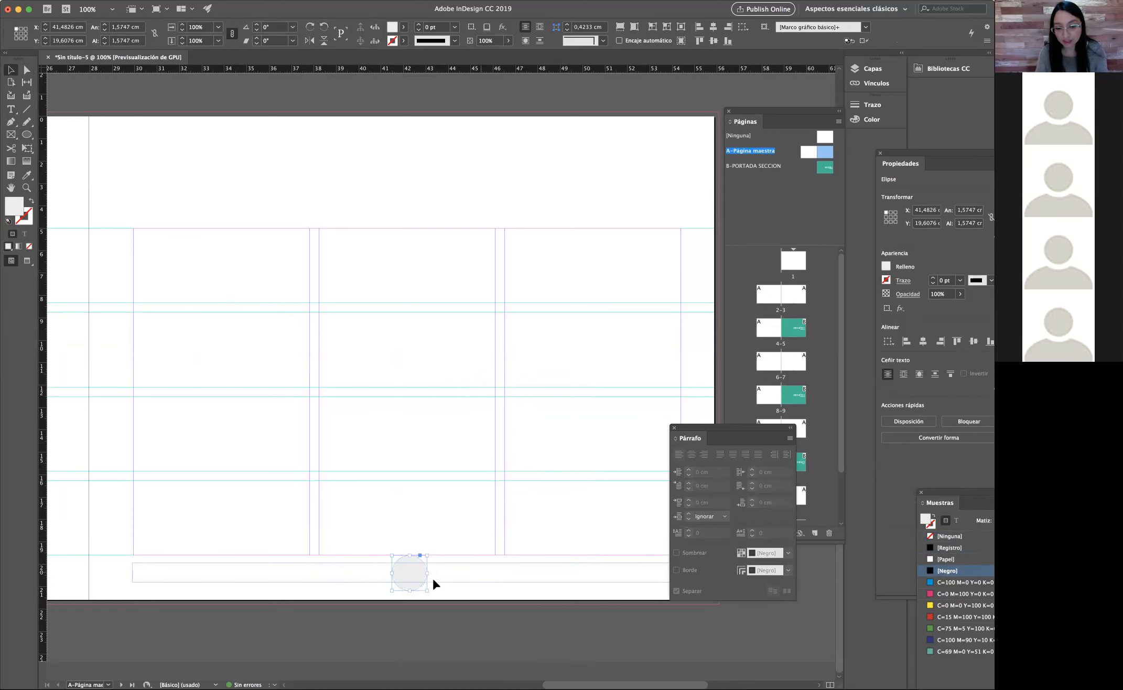
left_click(412, 554)
right_click(412, 554)
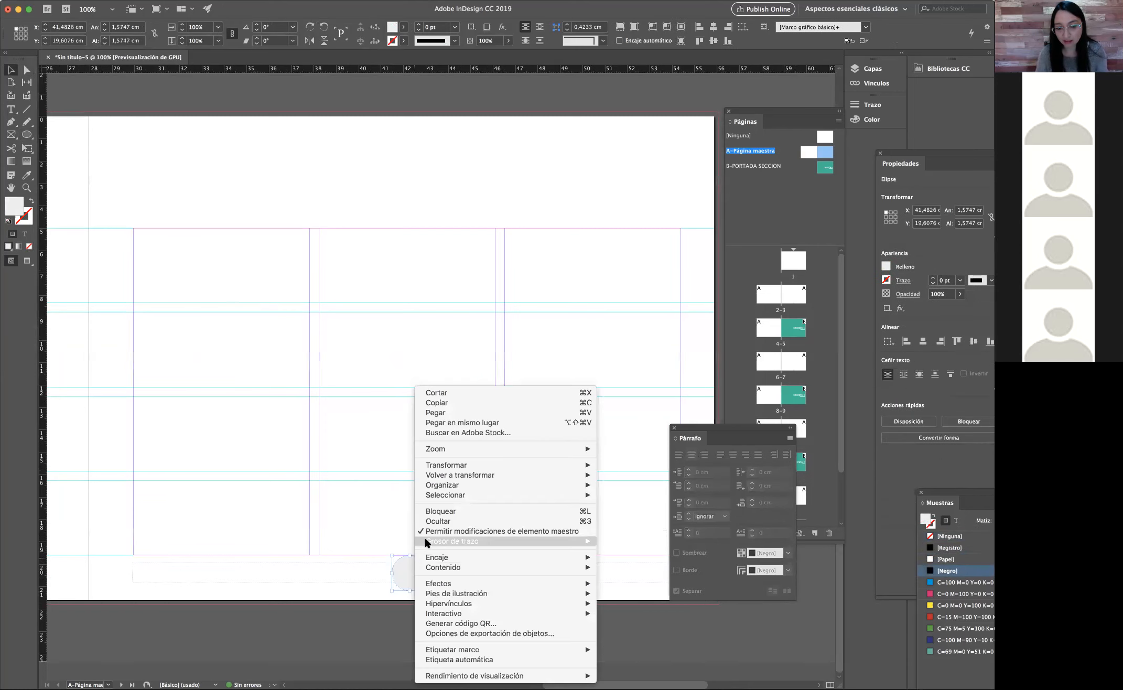
mouse_move(459, 484)
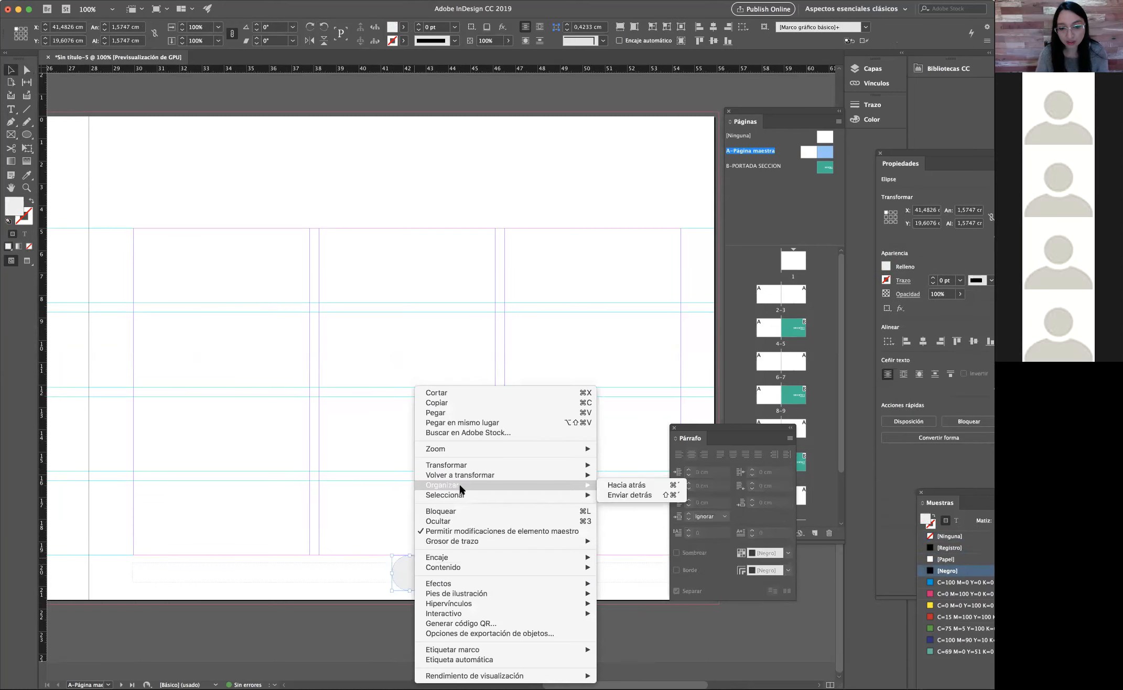
left_click(620, 496)
left_click(406, 569)
Step: Nudge the circle slightly left to about X 41.38 cm so it is centred behind the page number
left_click(411, 556)
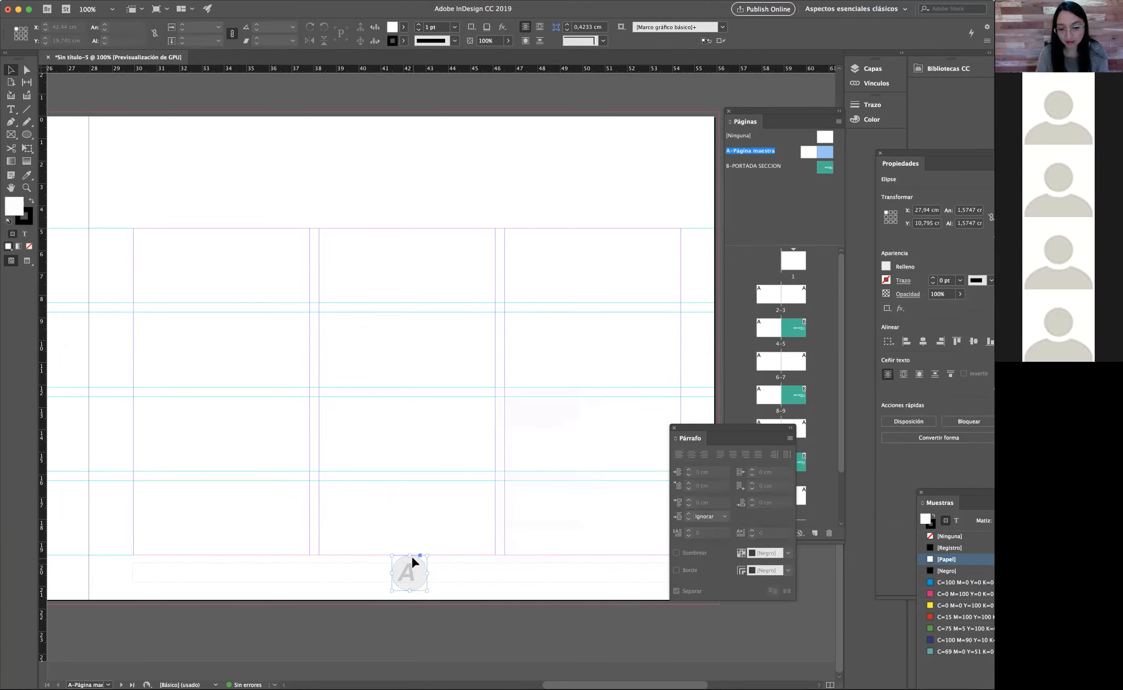
key("Left")
key("Left")
key("Left")
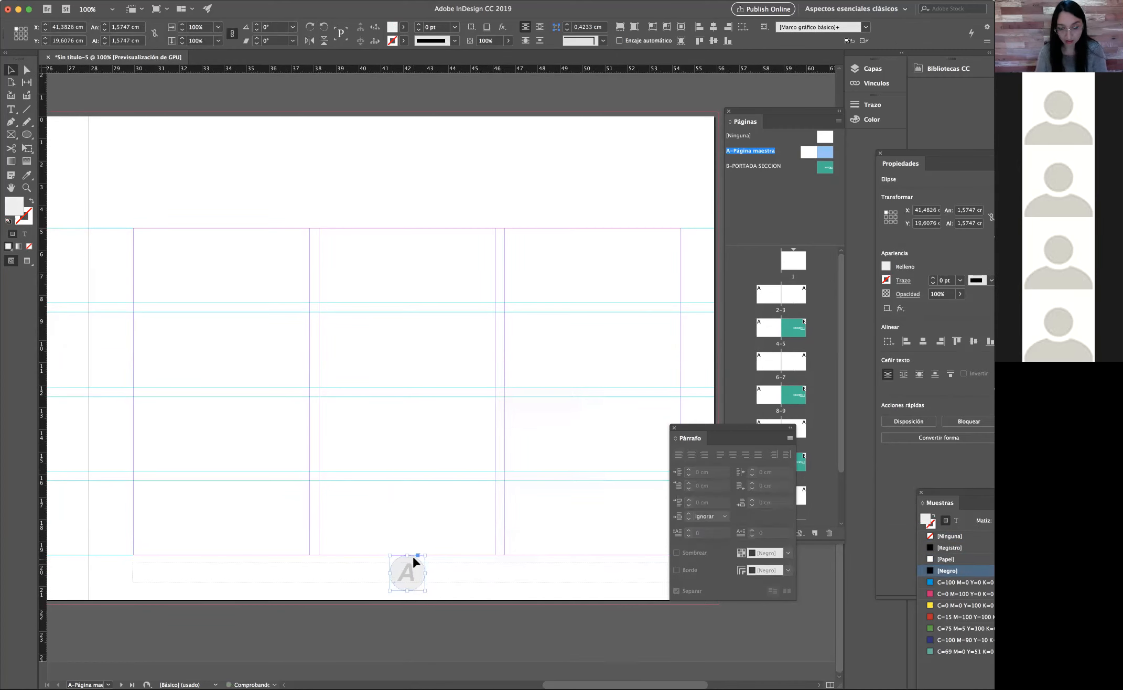
left_click(432, 503)
Step: Copy the page number frame with its circle and place the duplicate at X 1.5 cm, Y 19.59 cm on the master's left-hand page
left_click(26, 188)
left_click(404, 427, "alt")
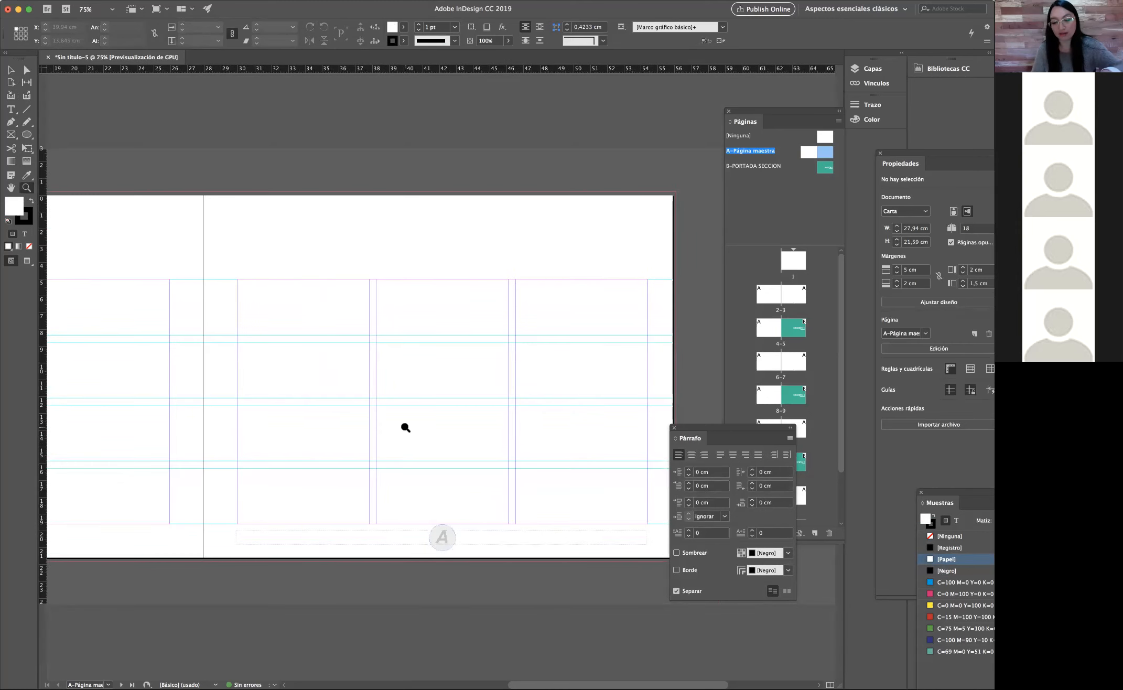
left_click(10, 70)
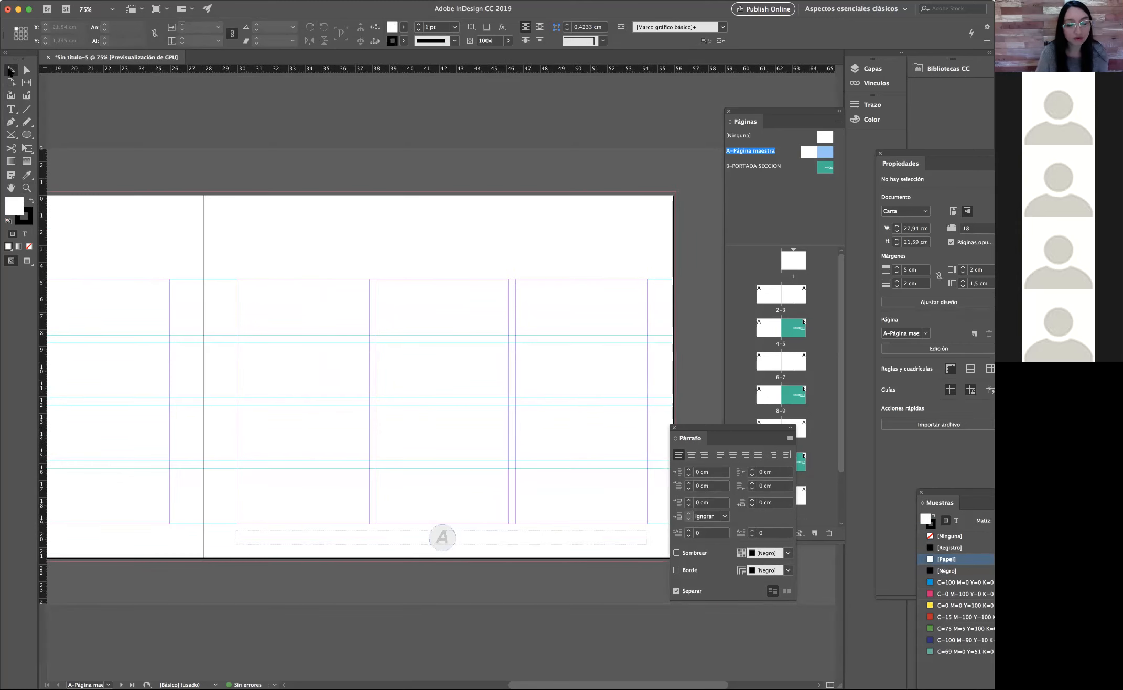
left_click_drag(447, 569, 462, 568)
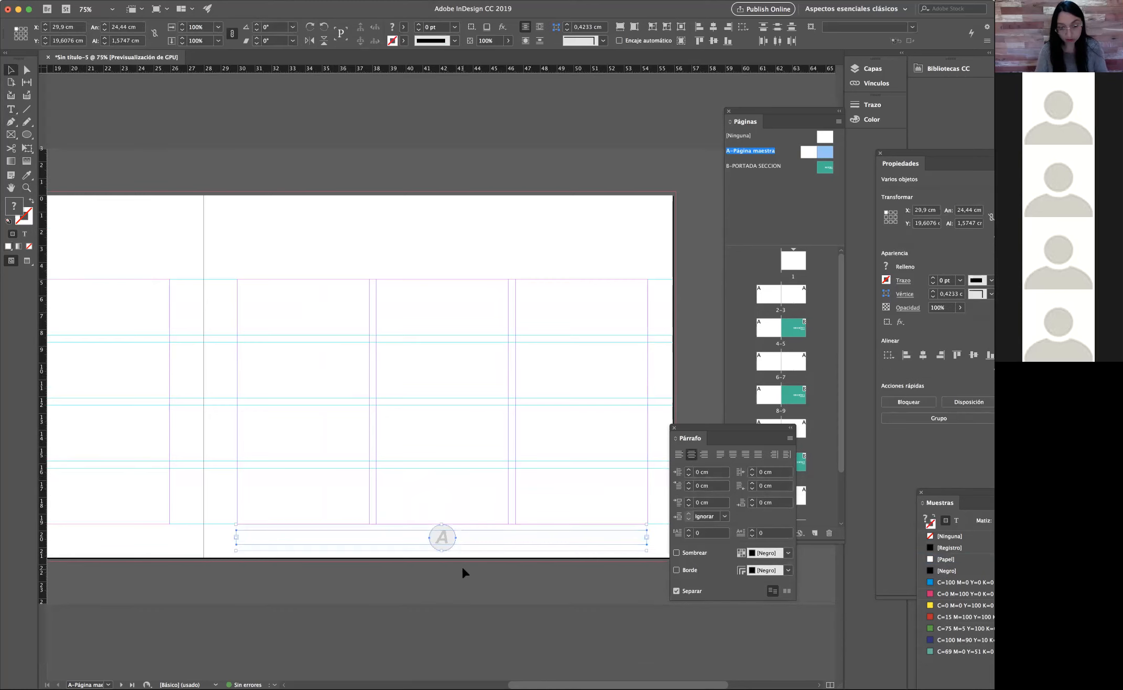
key("super+v")
scroll(577, 430, "left", 5)
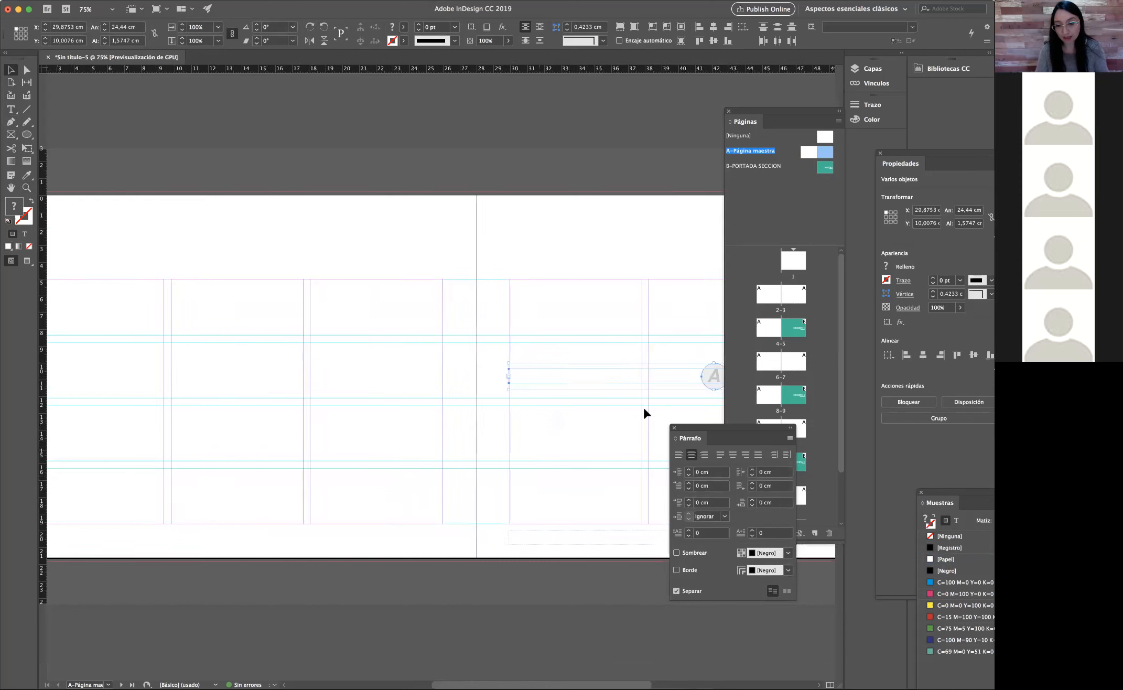
left_click_drag(704, 371, 231, 540)
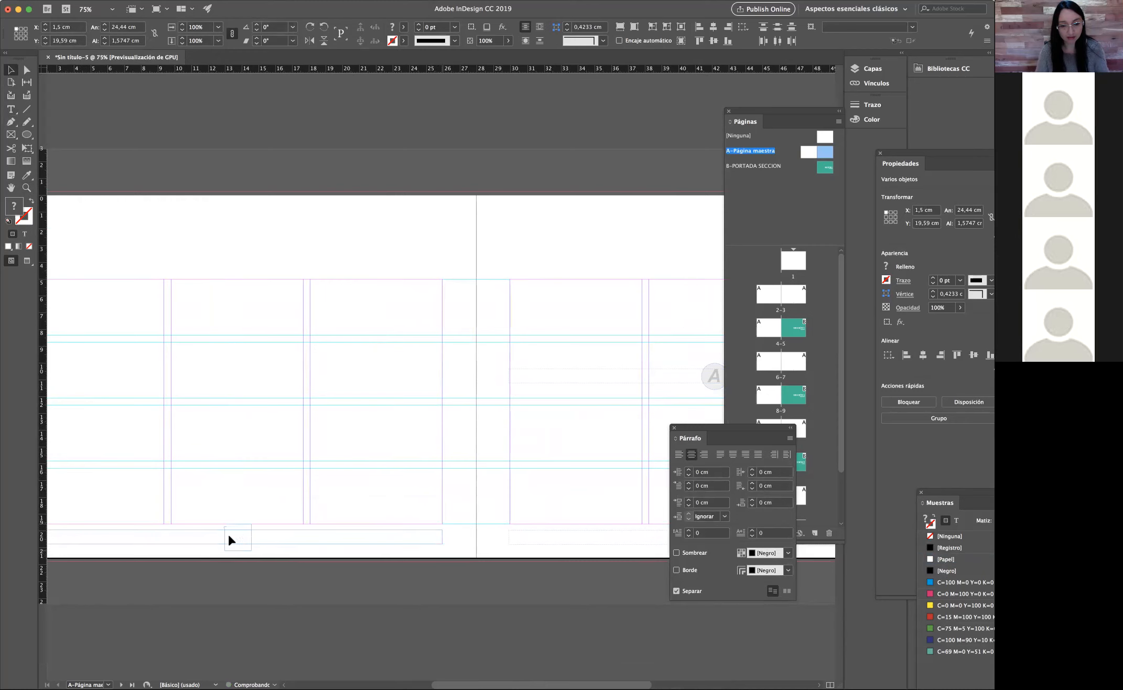
left_click(443, 489)
Step: Check the page numbers on both sides of the master spread and on the document pages from page 2 through page 7
left_click(26, 188)
left_click(420, 368, "alt")
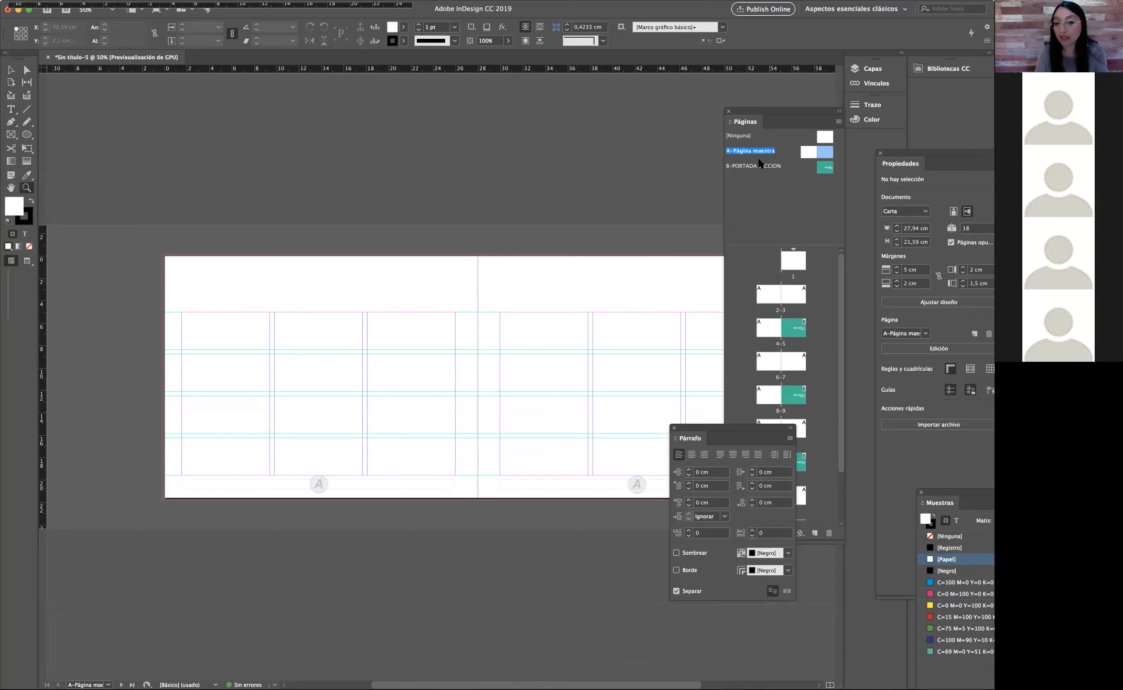
scroll(453, 354, "right", 3)
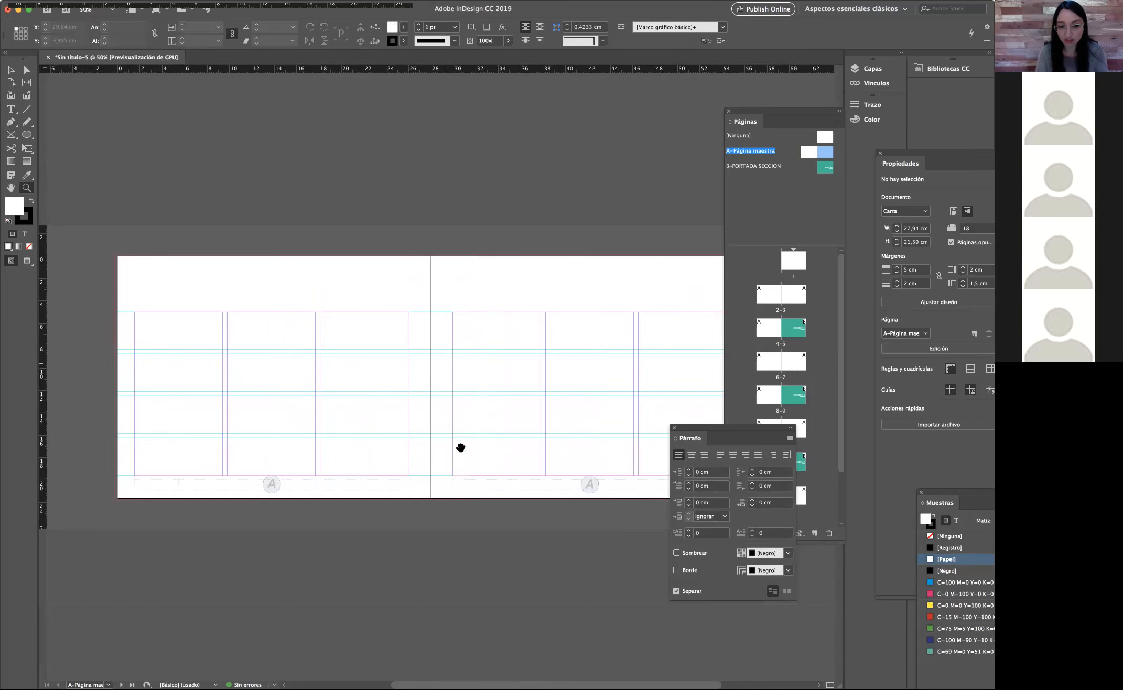
scroll(460, 447, "right", 3)
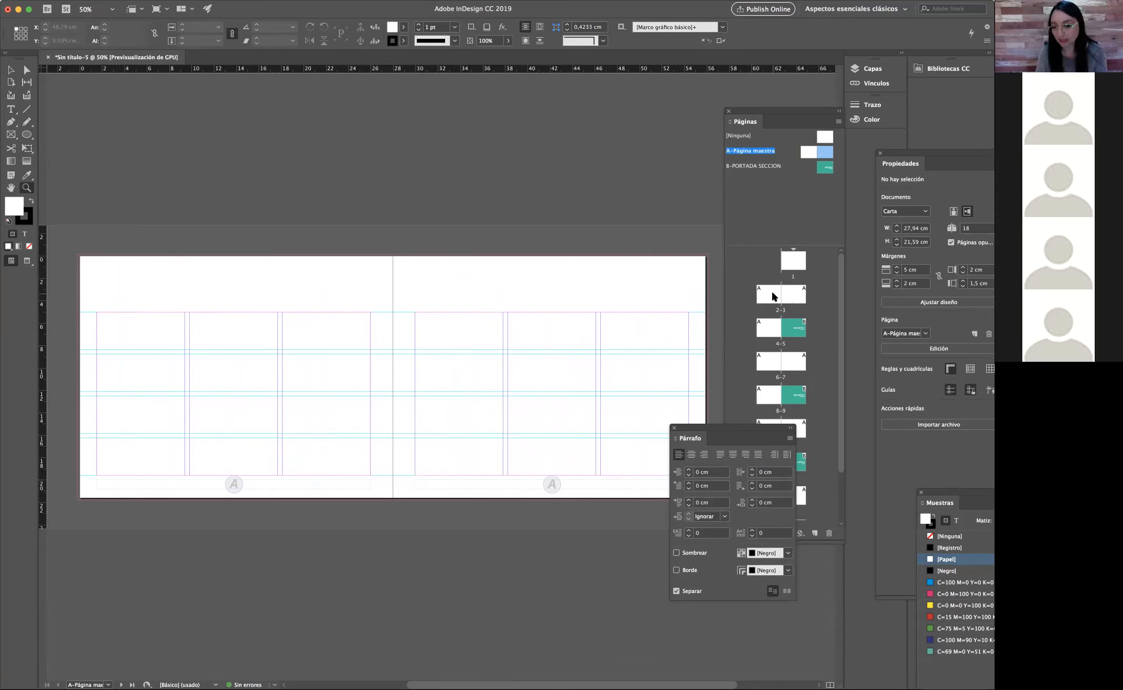
double_click(772, 296)
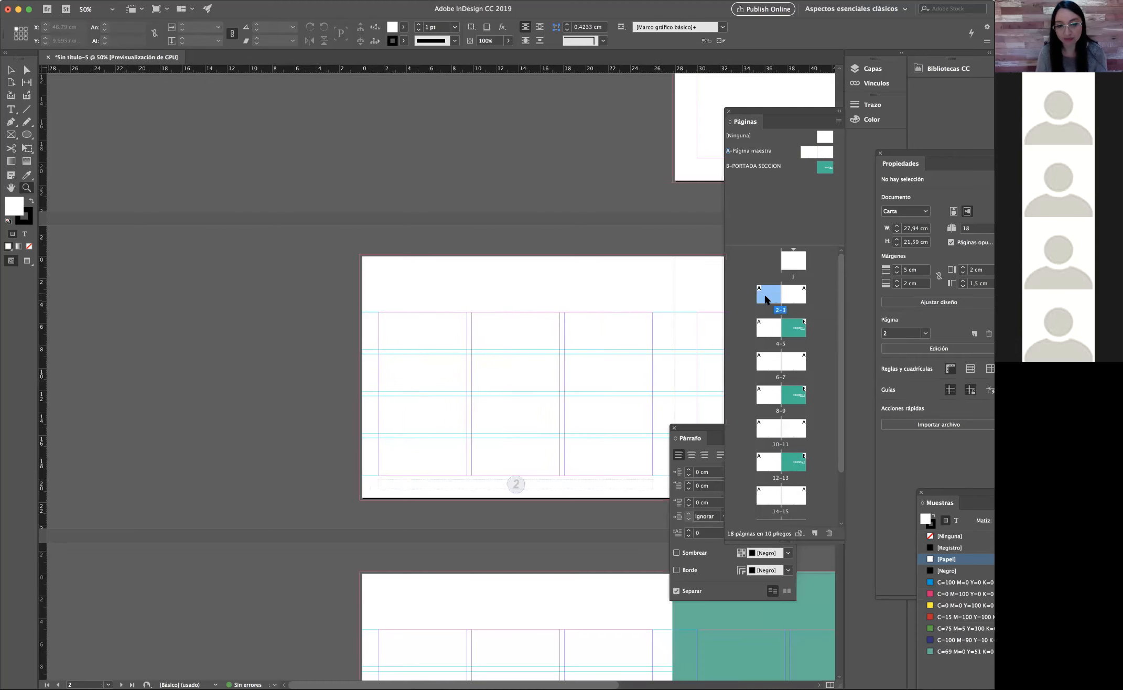
left_click_drag(608, 423, 274, 427)
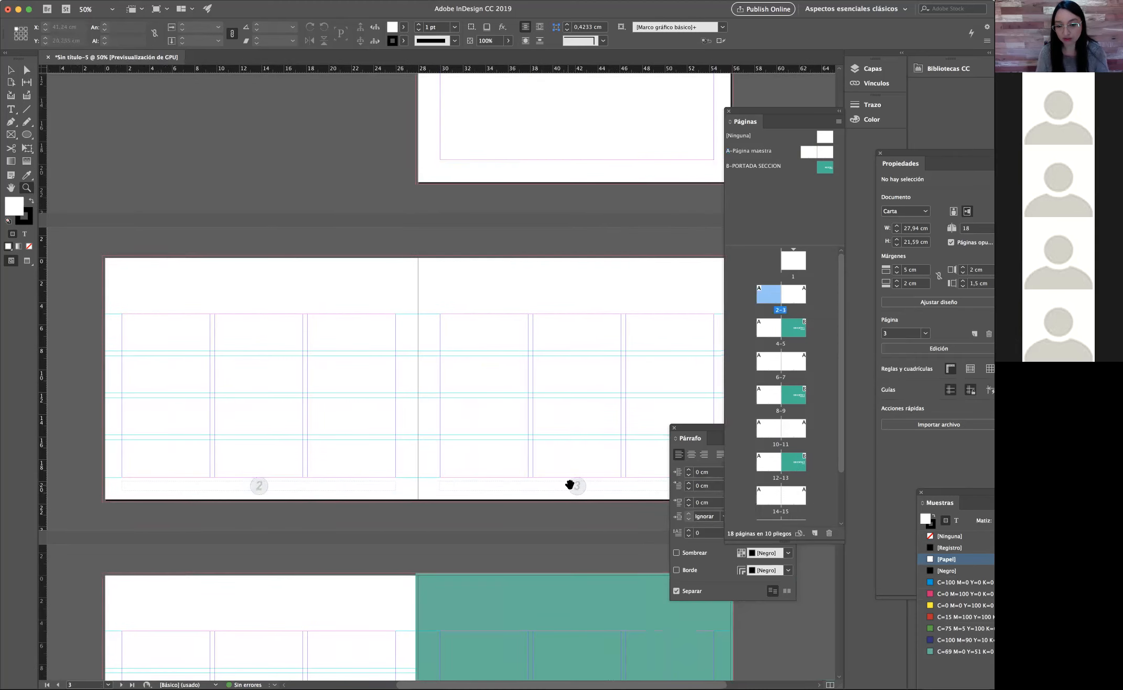
left_click_drag(515, 496, 467, 309)
scroll(533, 449, "down", 5)
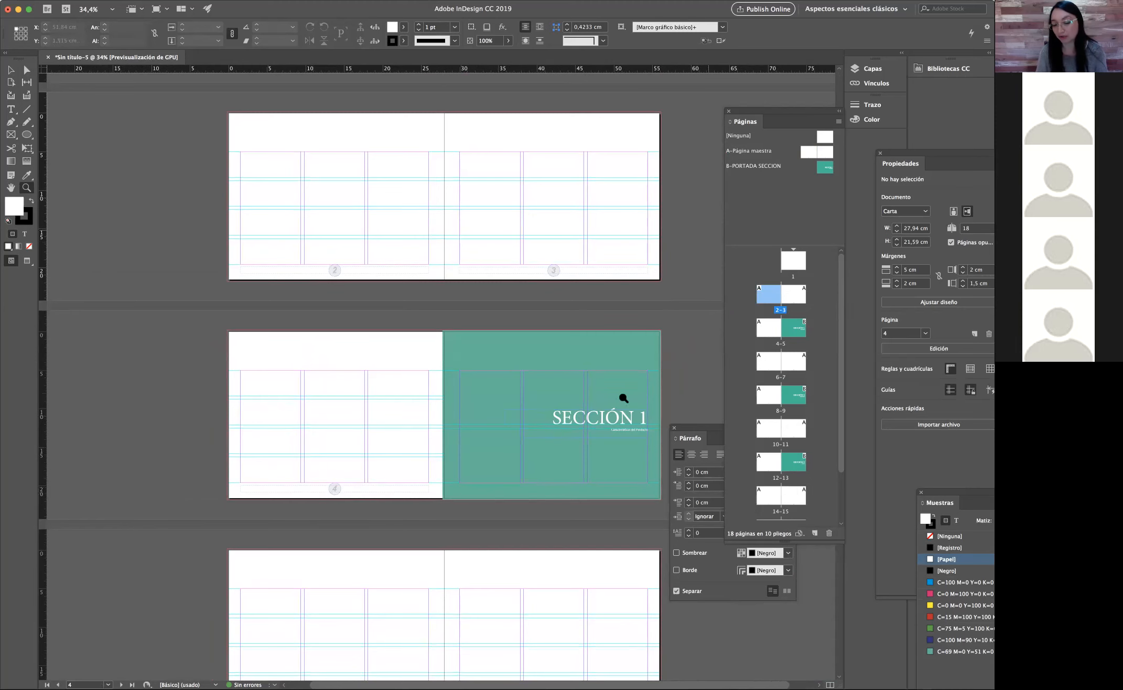
scroll(492, 383, "down", 4)
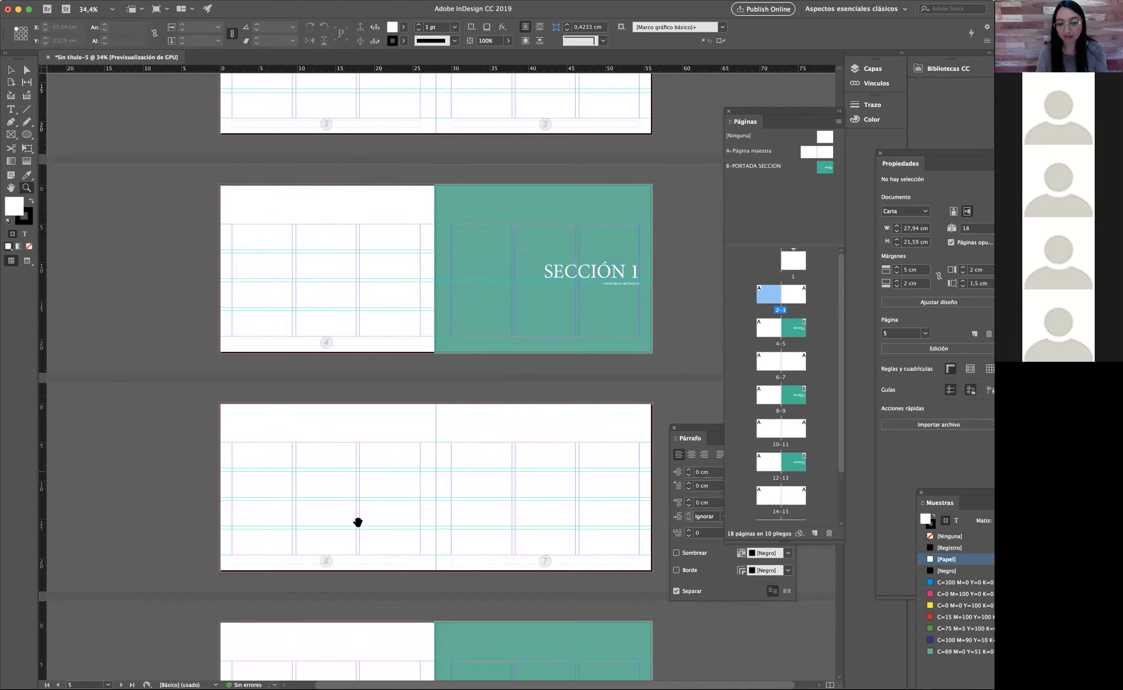
Step: Check the page numbers at the foot of the document spreads from page 8 through page 18
scroll(497, 592, "down", 7)
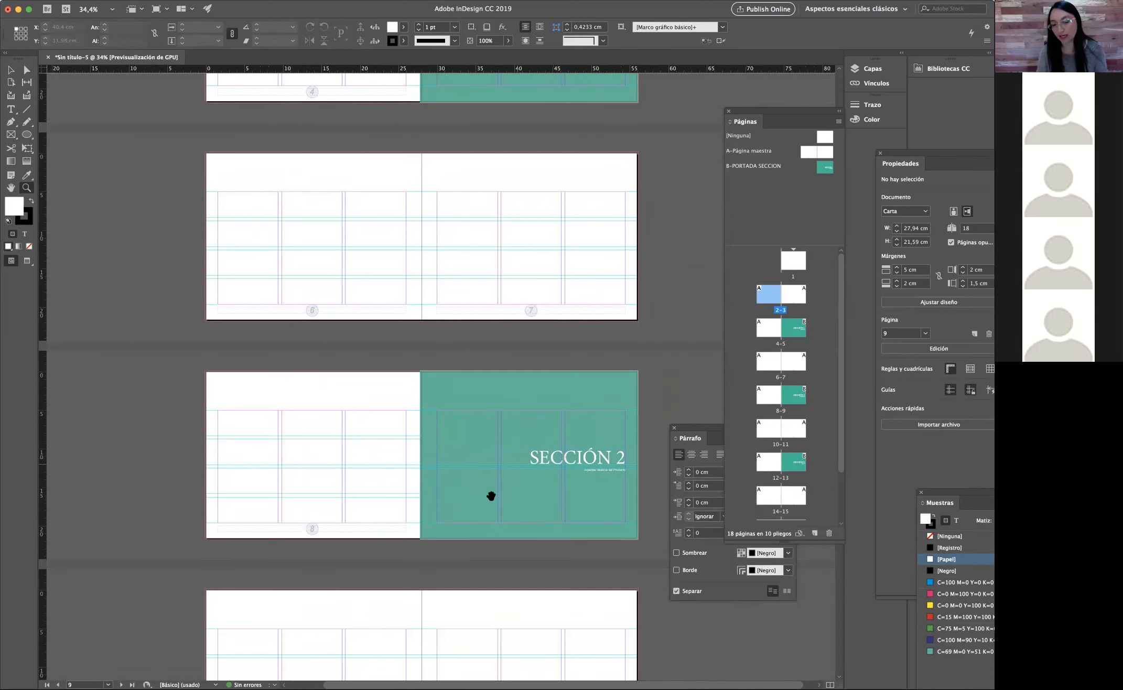
scroll(482, 451, "down", 3)
scroll(462, 650, "down", 12)
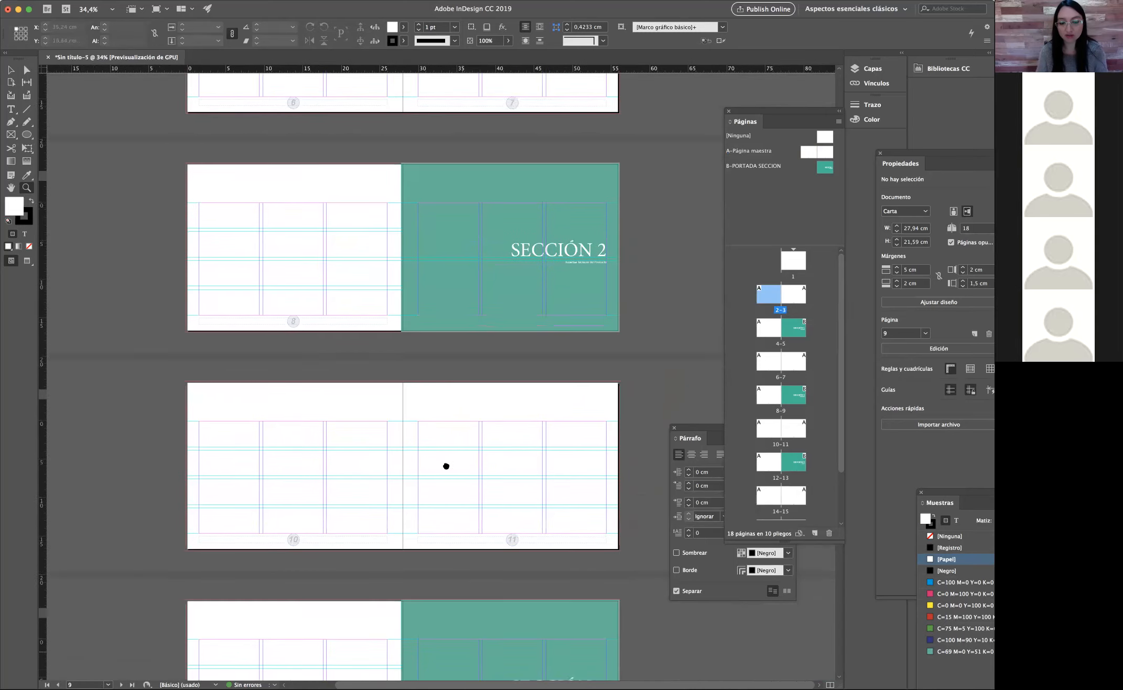
scroll(445, 410, "down", 10)
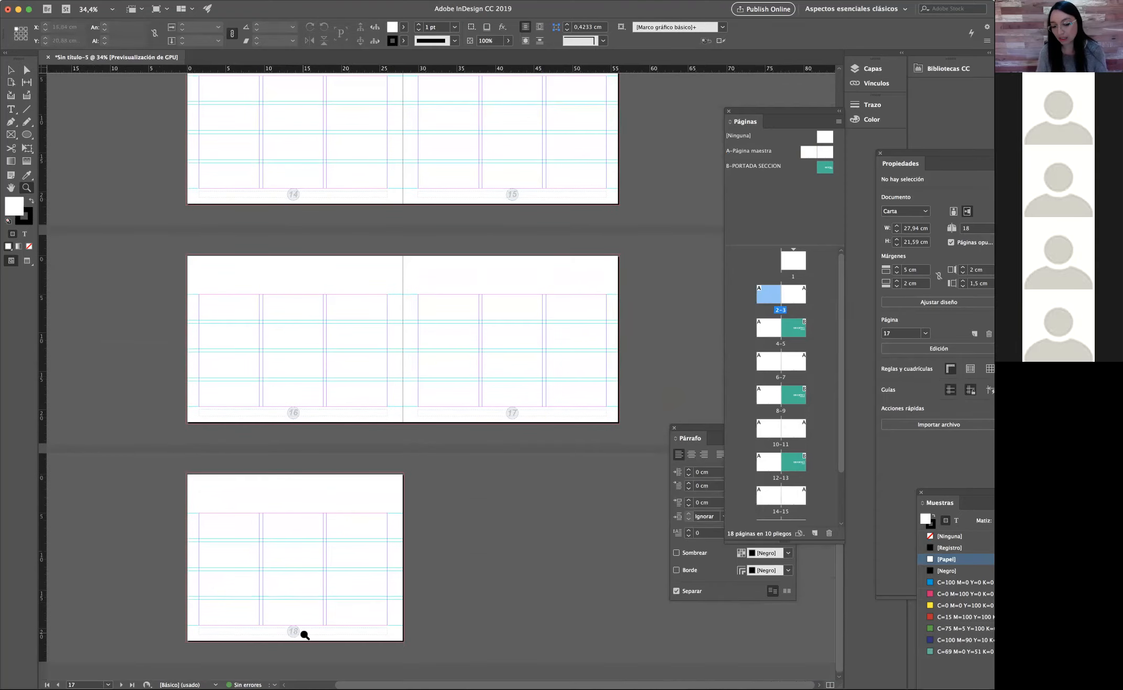
Step: Try applying the [Ninguna] master to page 18, compare it with the preceding spreads, and undo it
left_click(825, 139)
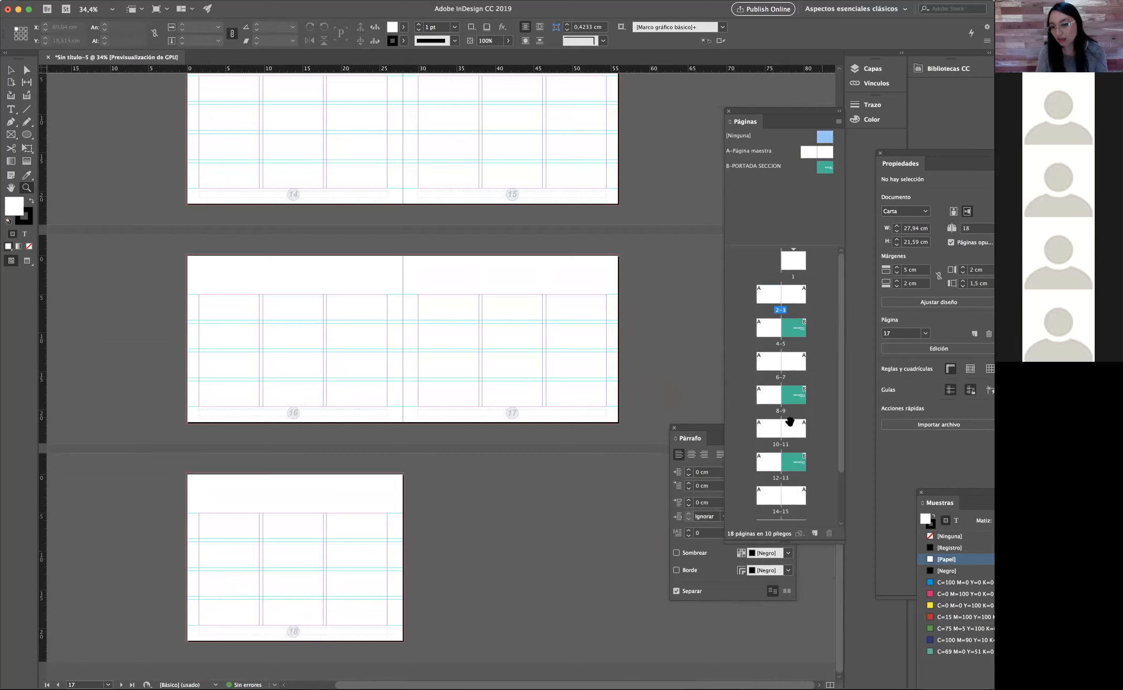
scroll(789, 424, "down", 3)
left_click_drag(786, 236, 768, 513)
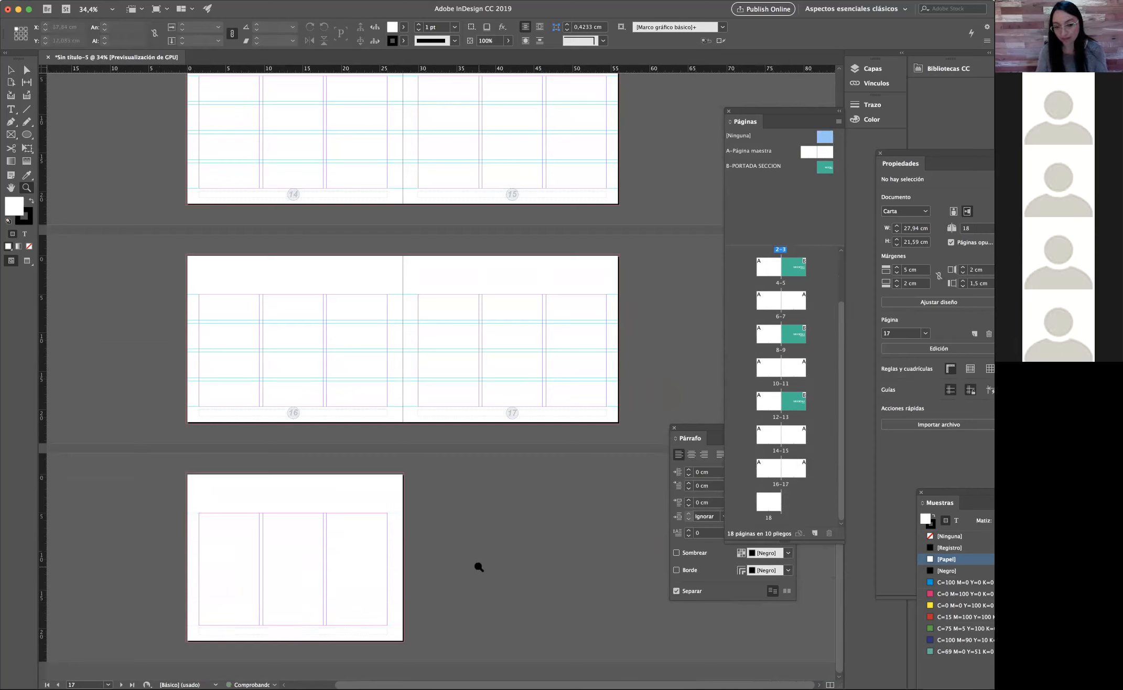
scroll(458, 461, "up", 4)
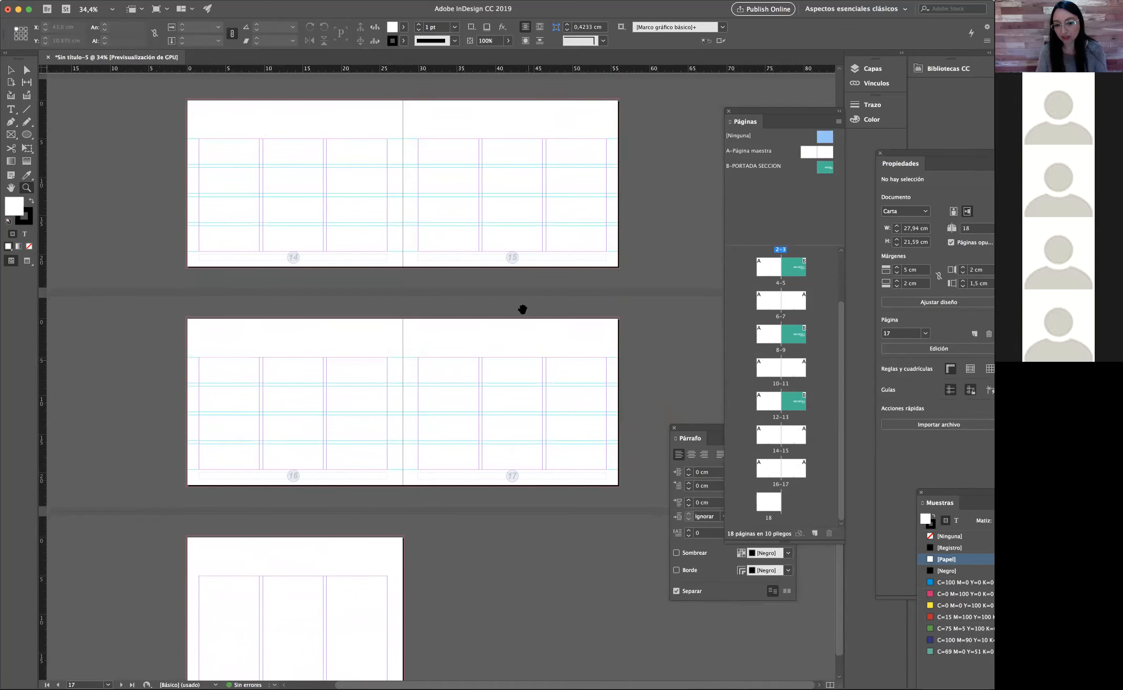
scroll(521, 393, "up", 10)
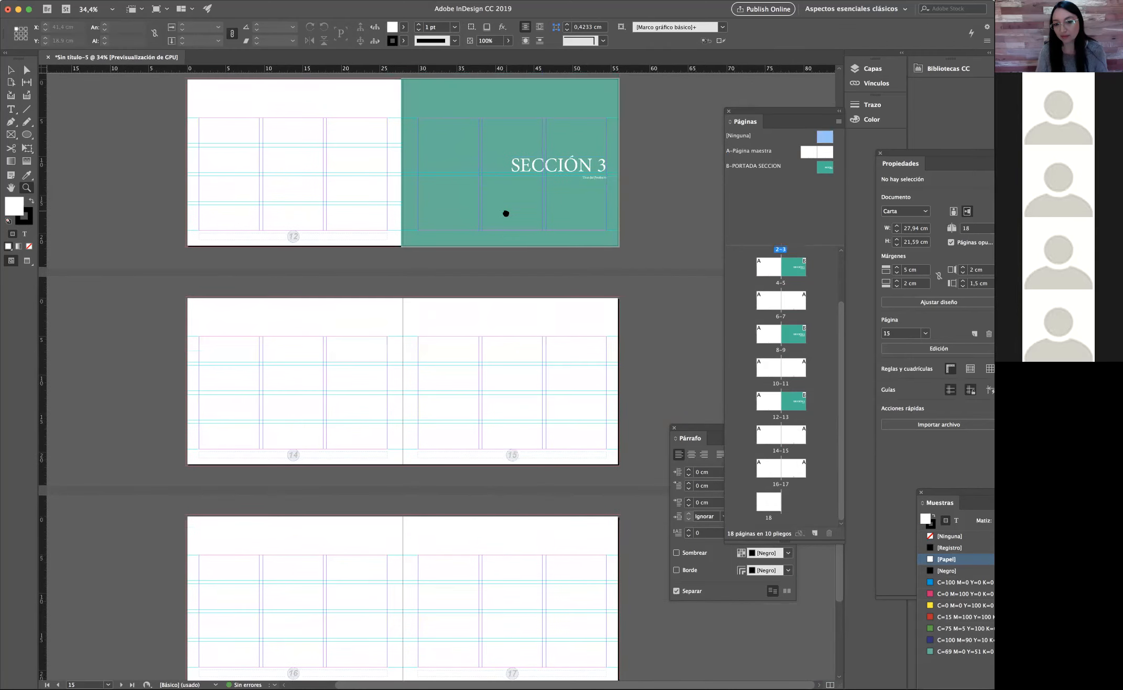
scroll(506, 278, "up", 1)
scroll(501, 220, "down", 5)
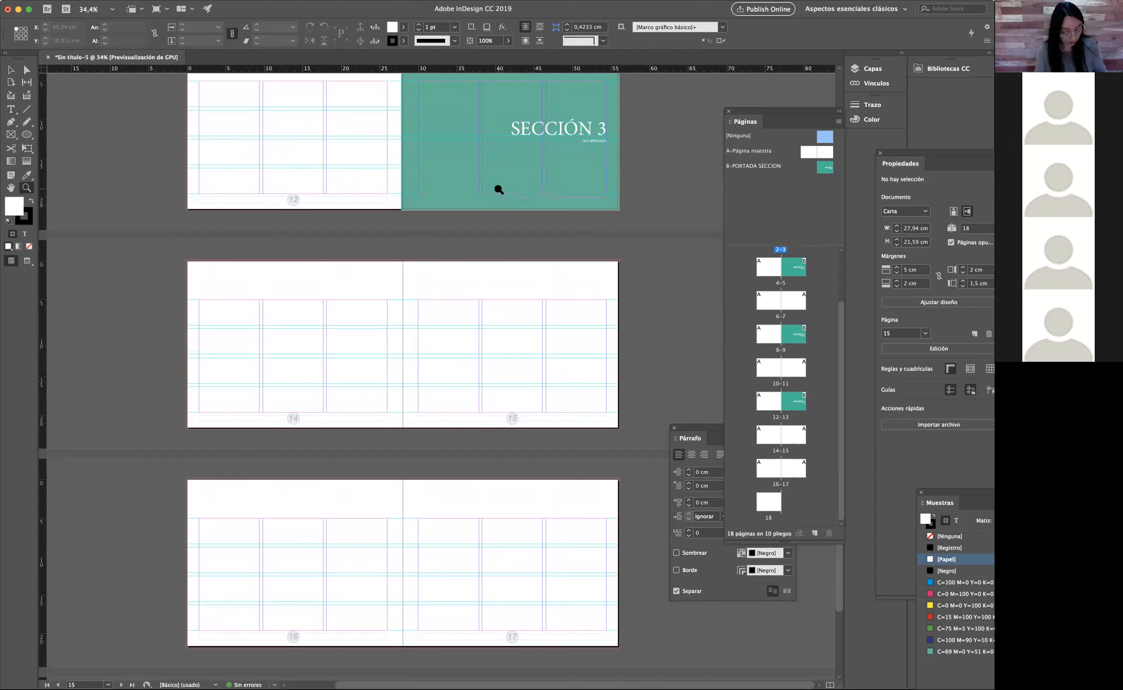
Step: Override the page number frame and its grey circle on page 18 and delete both from that page
left_click_drag(443, 530, 494, 324)
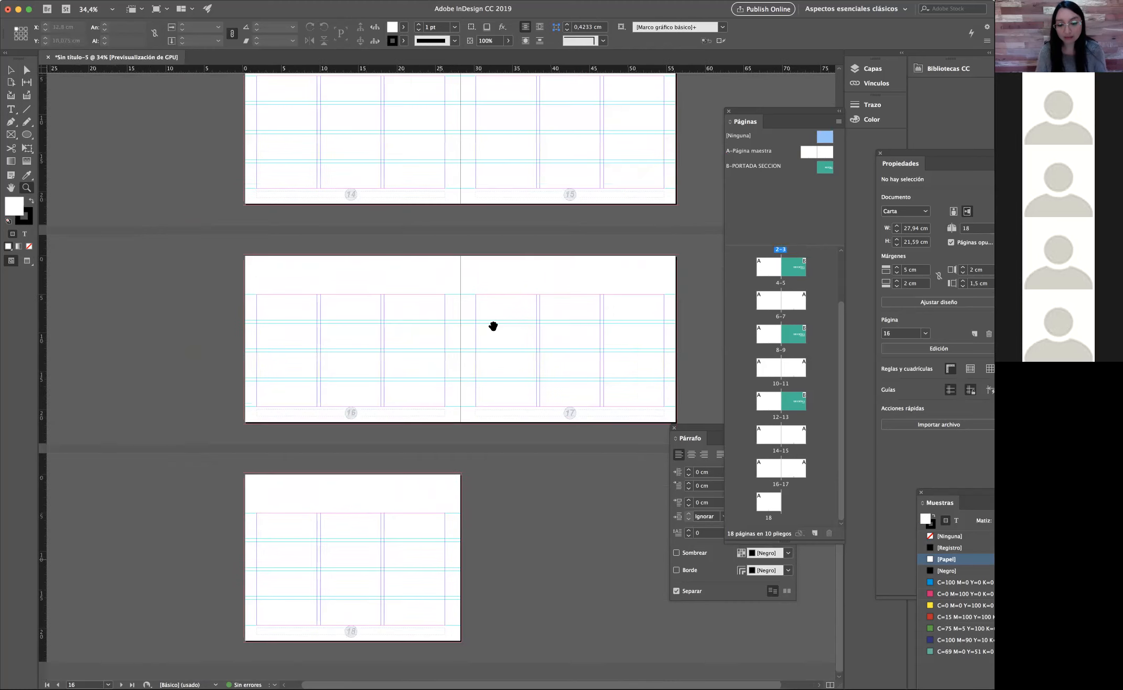
left_click(385, 626)
left_click(446, 599)
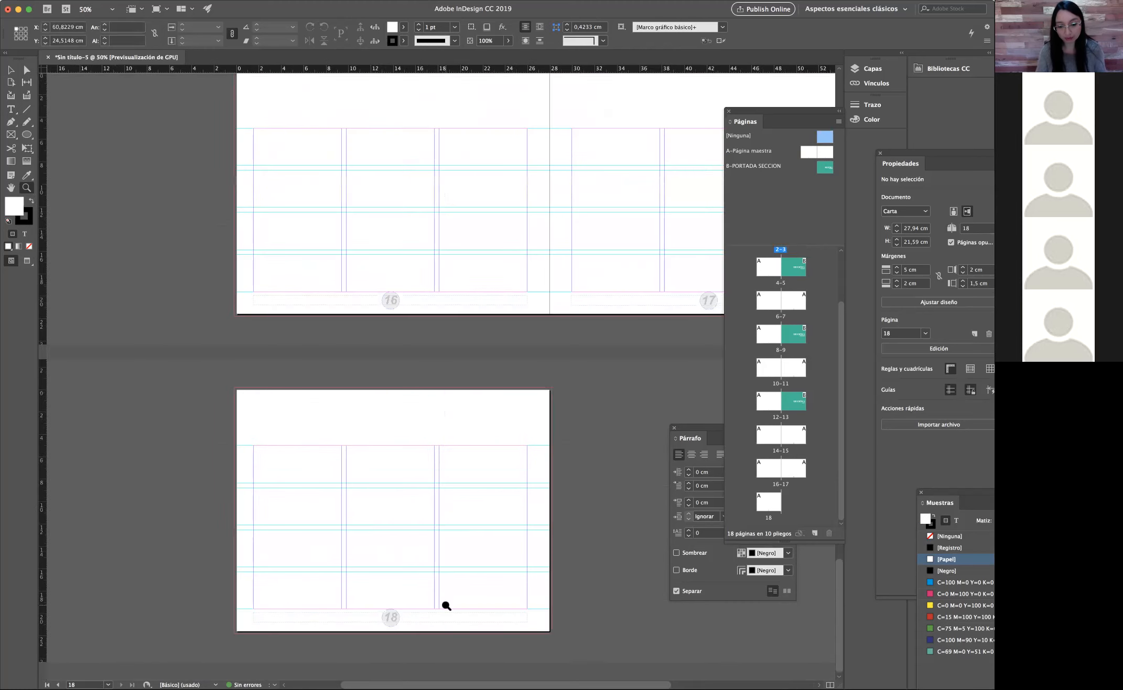
left_click(425, 615)
left_click(12, 69)
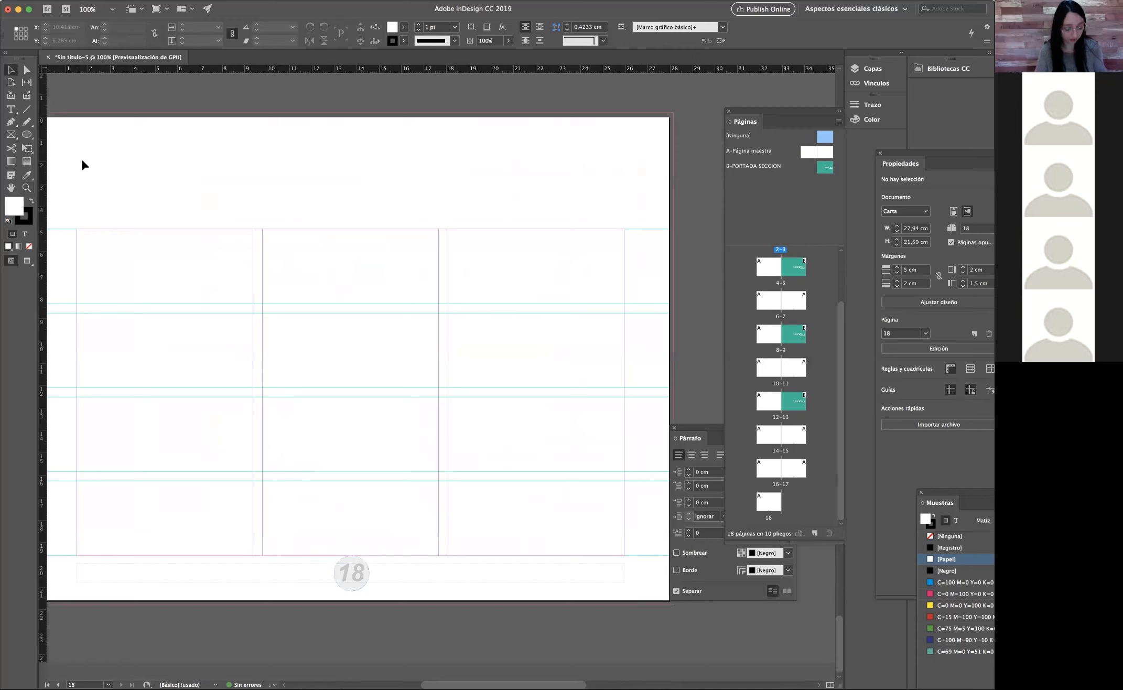
left_click(355, 575, "shift+super")
left_click_drag(357, 575, 380, 510)
key("Delete")
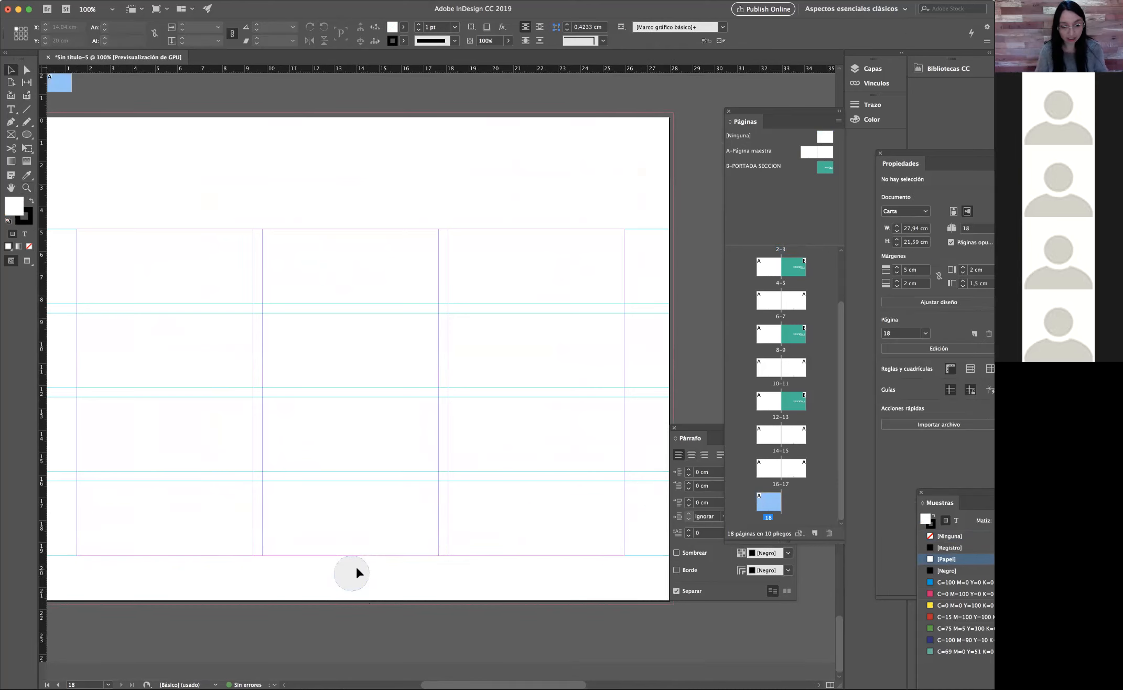
left_click(356, 568, "shift+super")
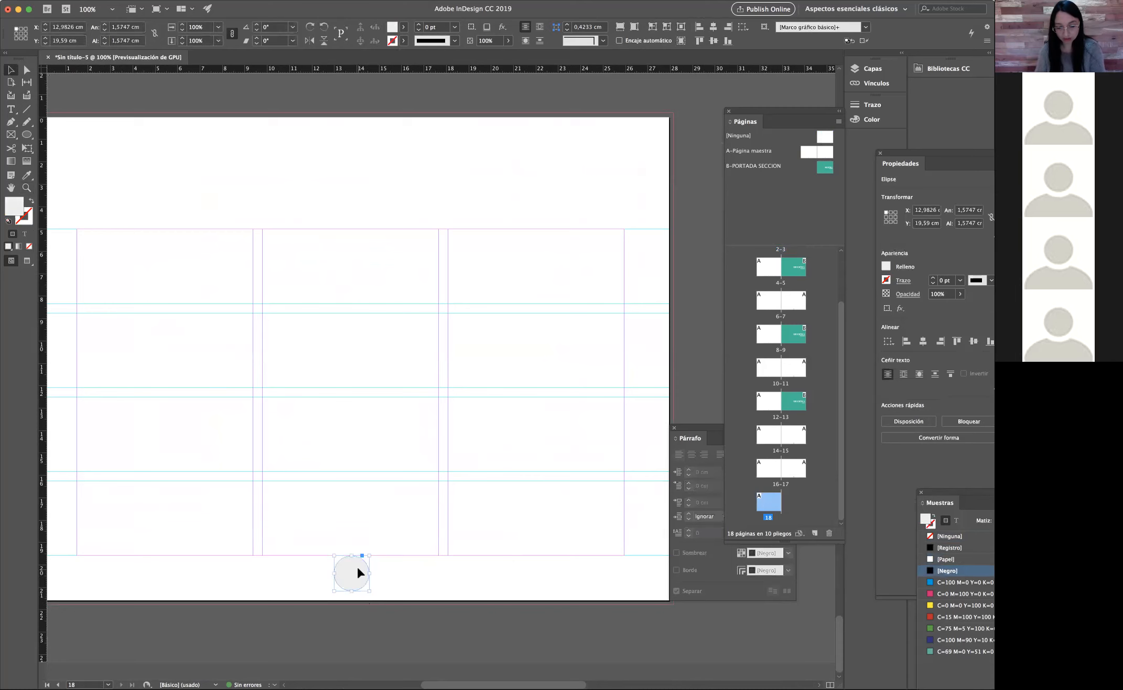
key("Delete")
Step: Override the grey circle behind page 12's number and move it sideways to X 11,5 cm
left_click(26, 187)
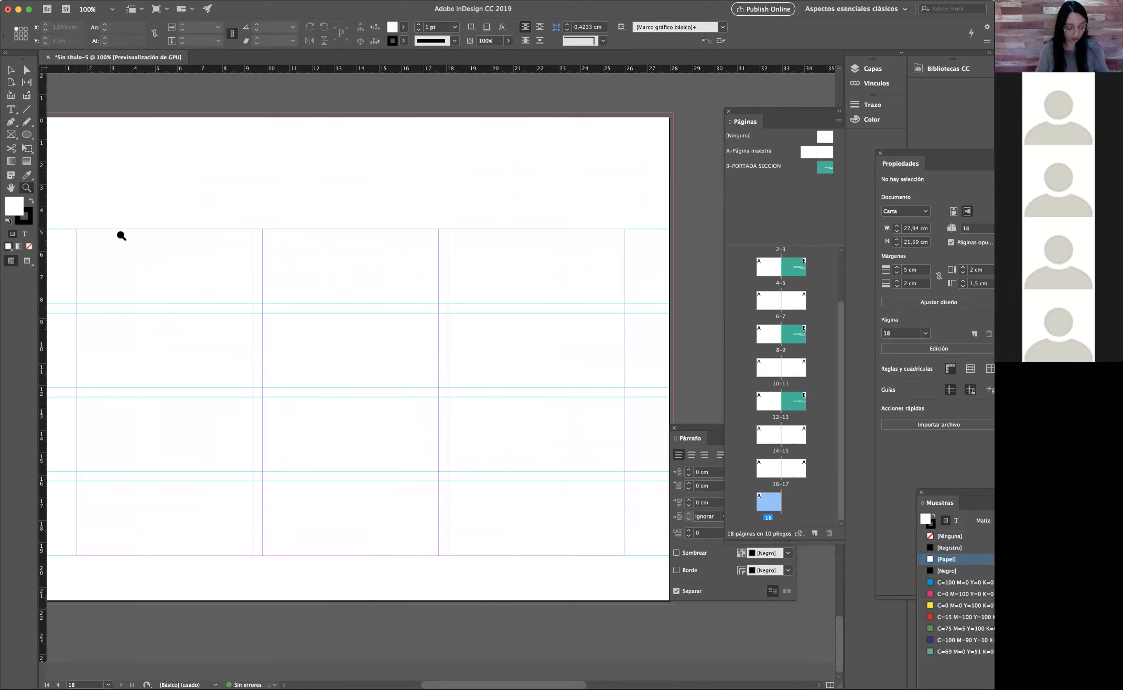
left_click(422, 286, "alt")
left_click(500, 304, "alt")
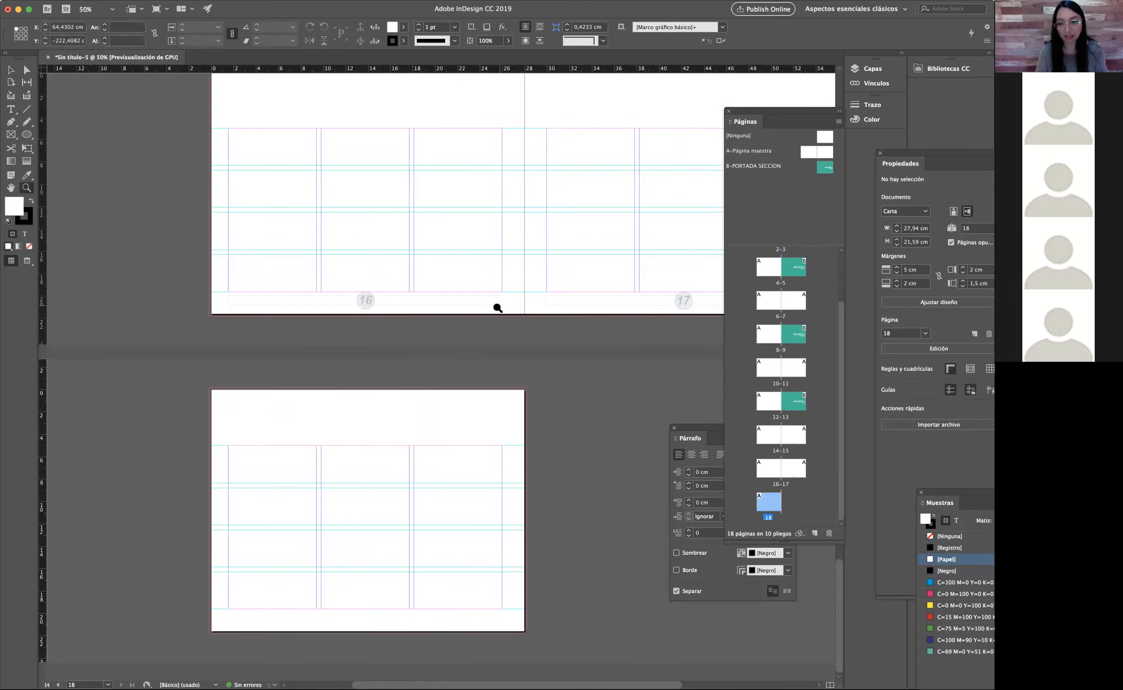
left_click(490, 304, "alt")
left_click(371, 180)
left_click(474, 288)
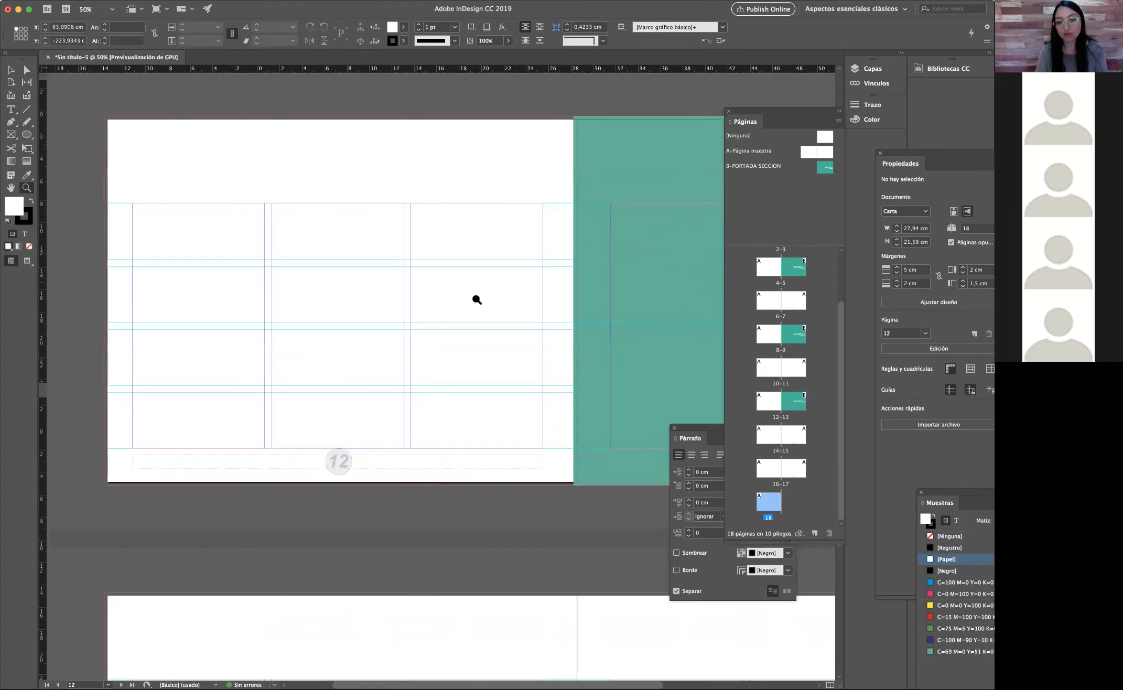
left_click(393, 435)
left_click(392, 438)
left_click(13, 72)
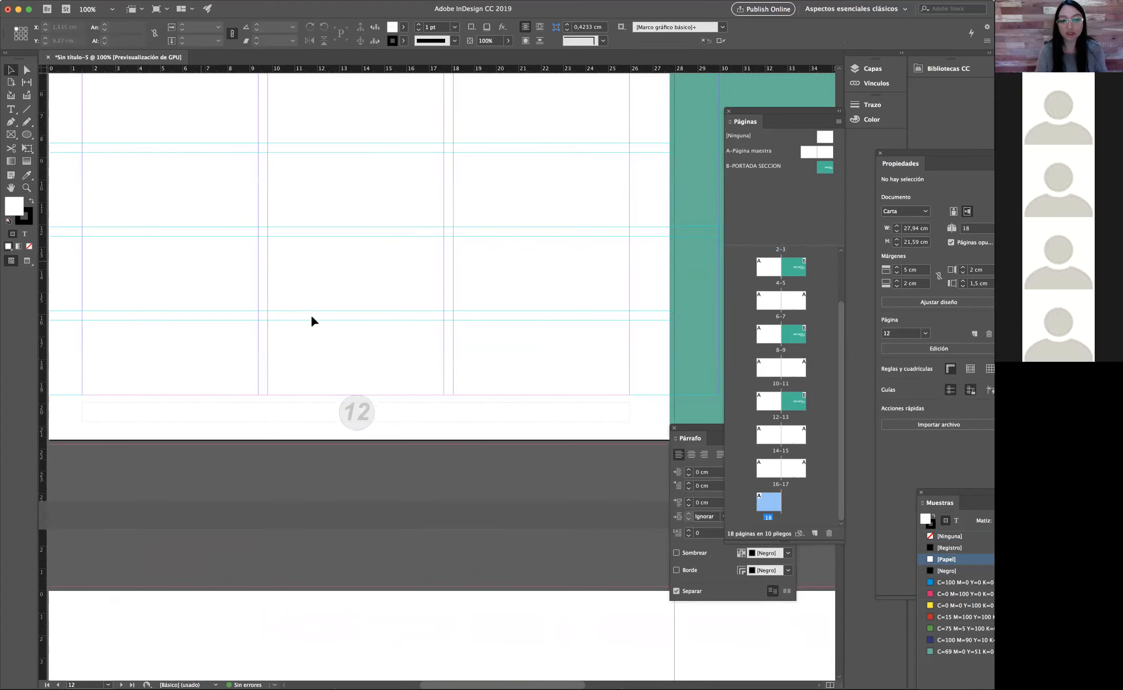
left_click(360, 396)
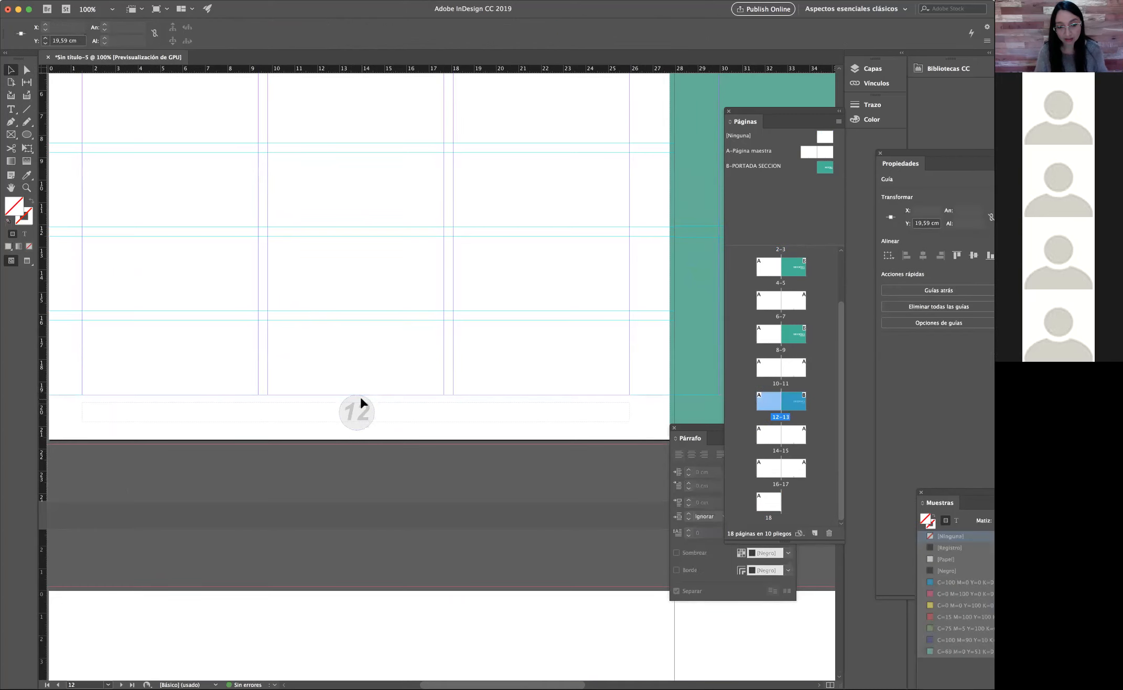
left_click(359, 398, "shift+super")
left_click_drag(356, 401, 323, 402)
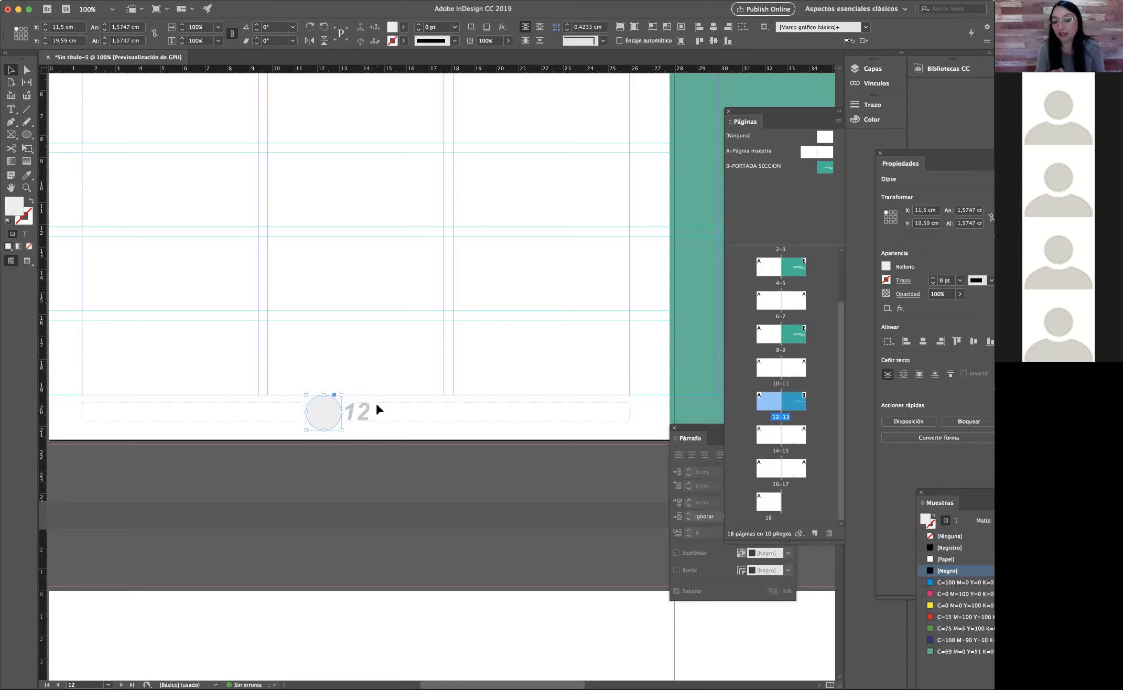
Step: Undo the move and the master override of the grey circle on page 12
key("super+z")
key("super+z")
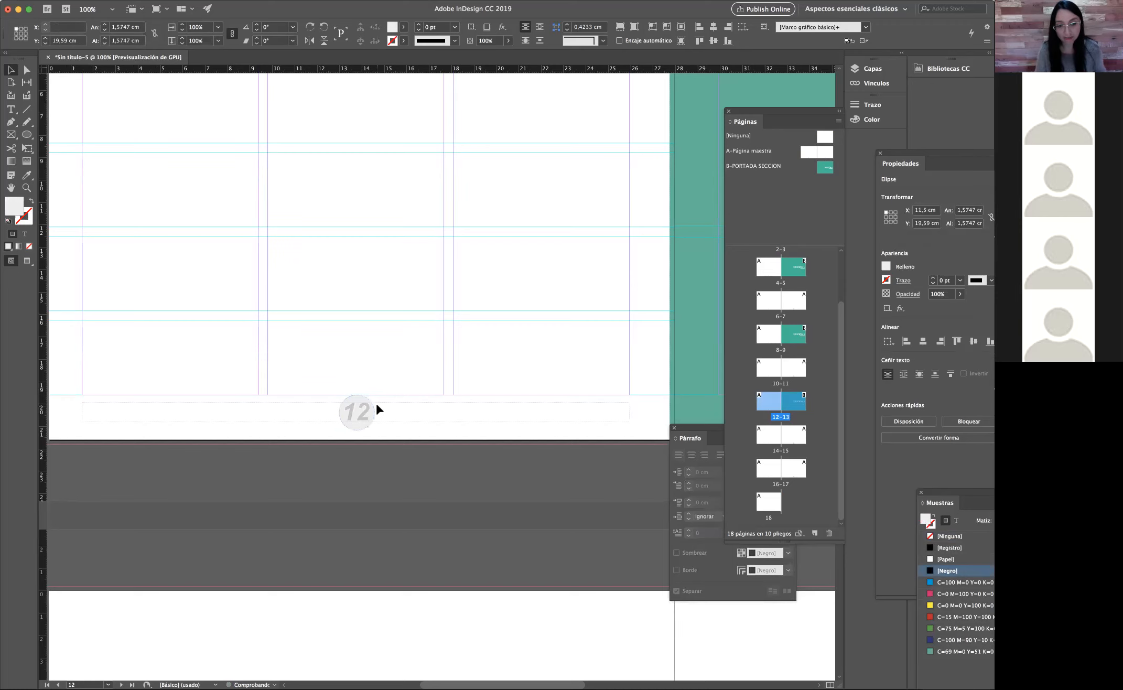
left_click(26, 187)
left_click(488, 221, "alt")
left_click(488, 220, "alt")
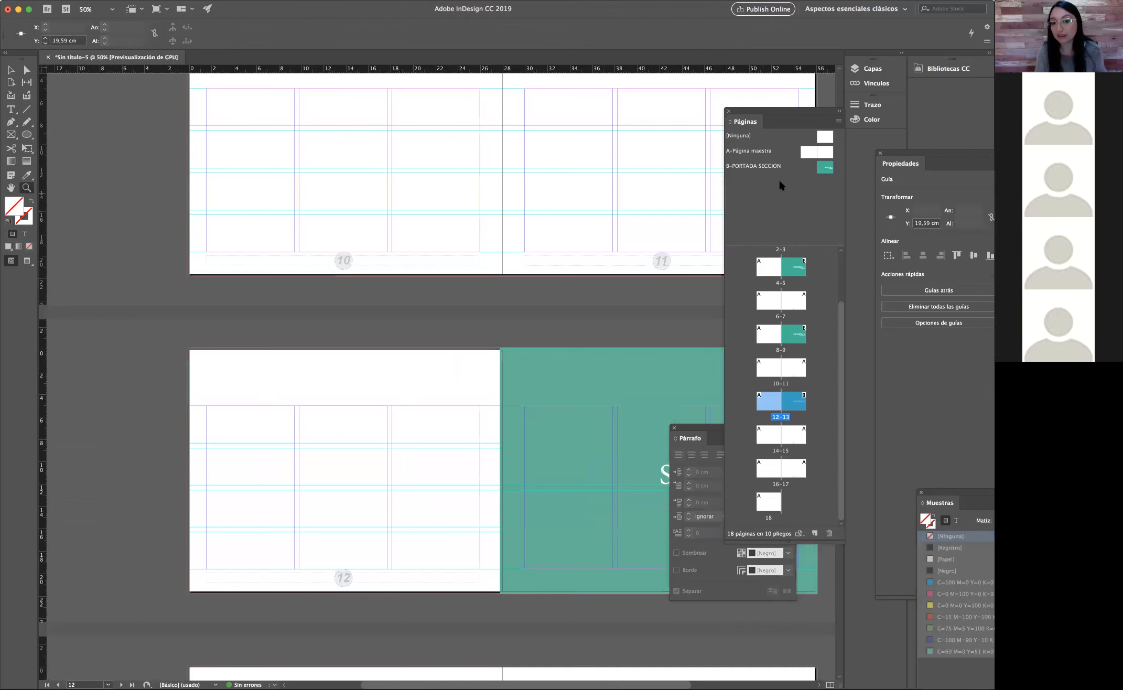
Step: Open the A-Página maestra master and examine the page number marker and circle on both of its pages
double_click(807, 153)
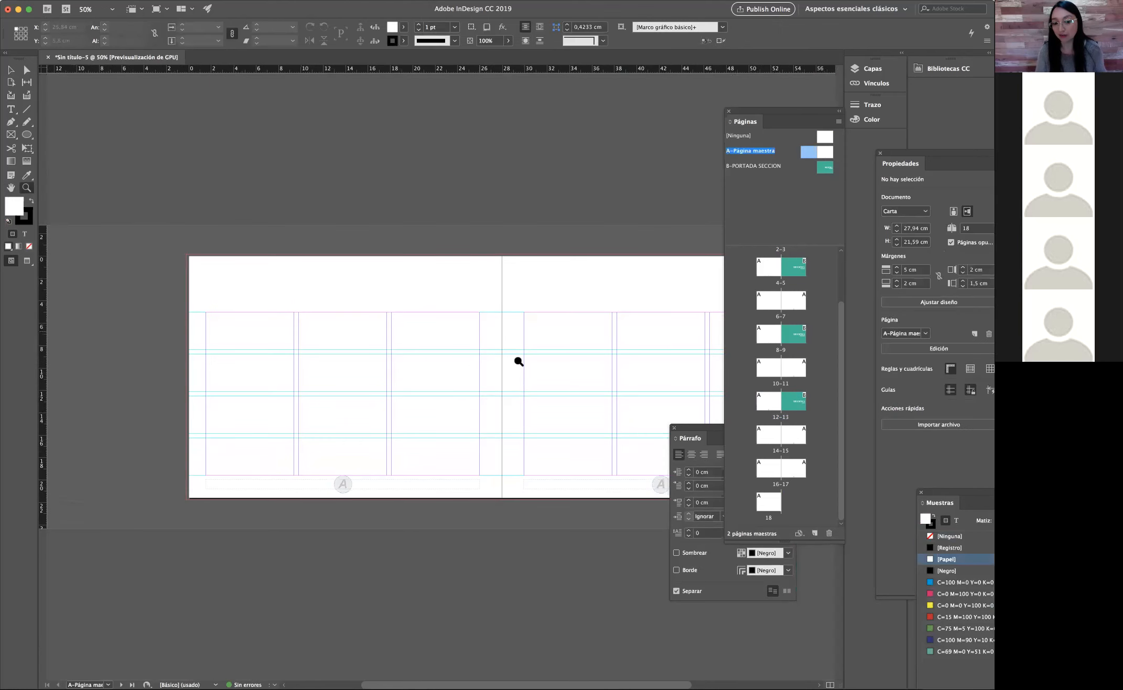
left_click_drag(518, 378, 402, 381)
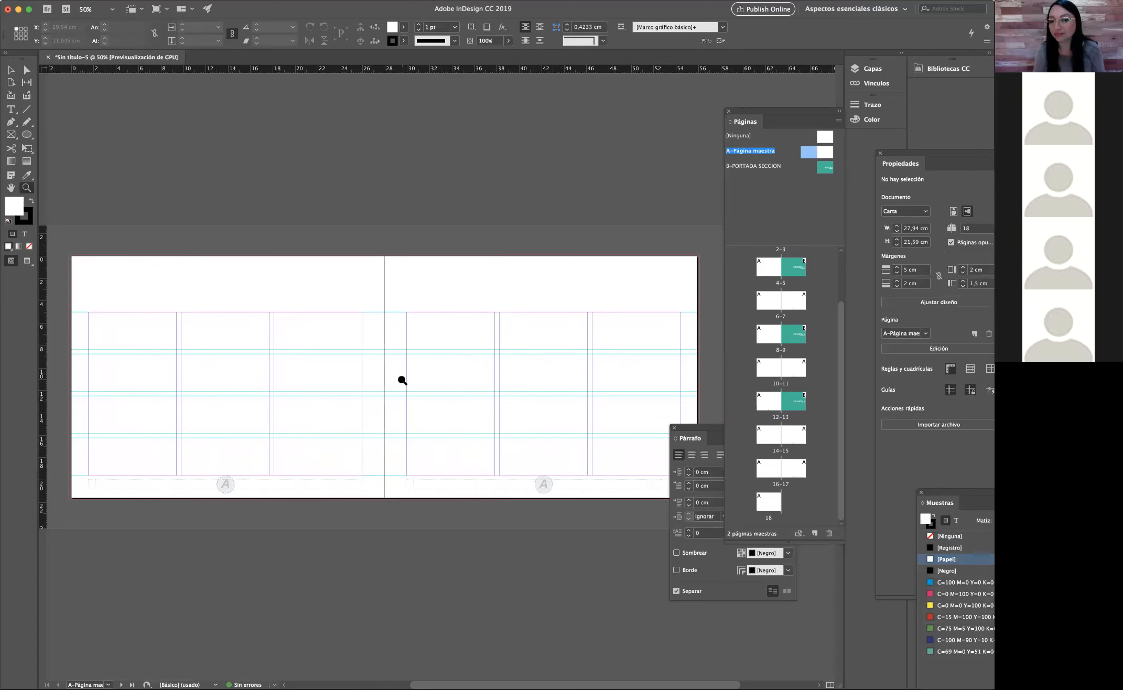
left_click(546, 489)
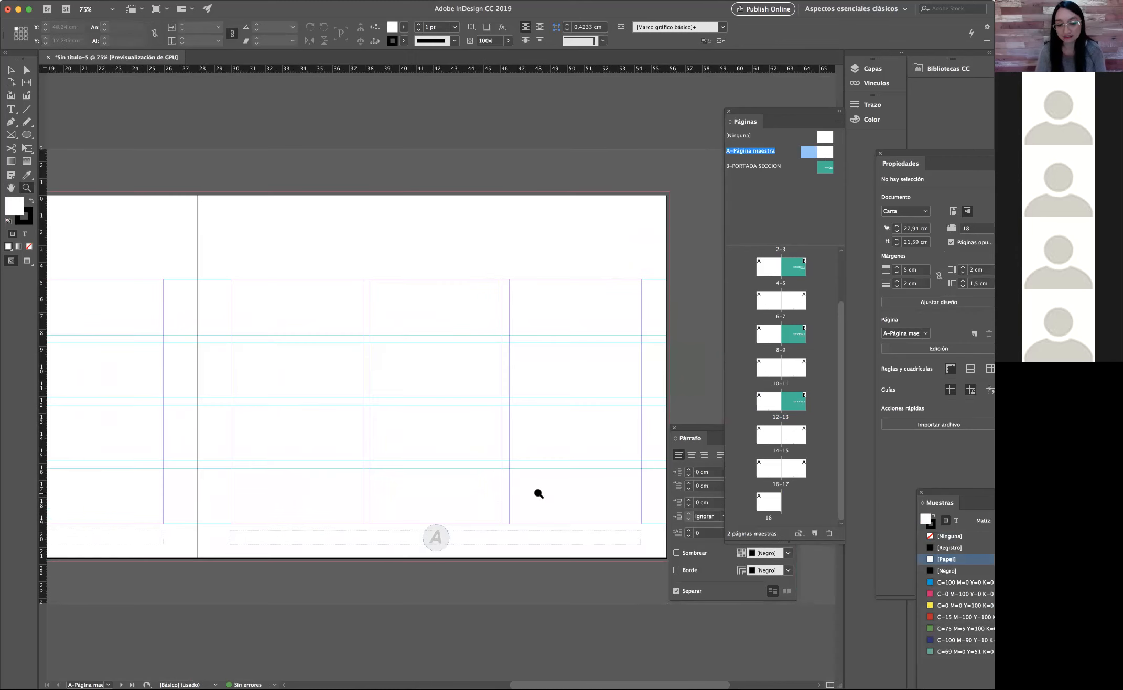
key("super+minus")
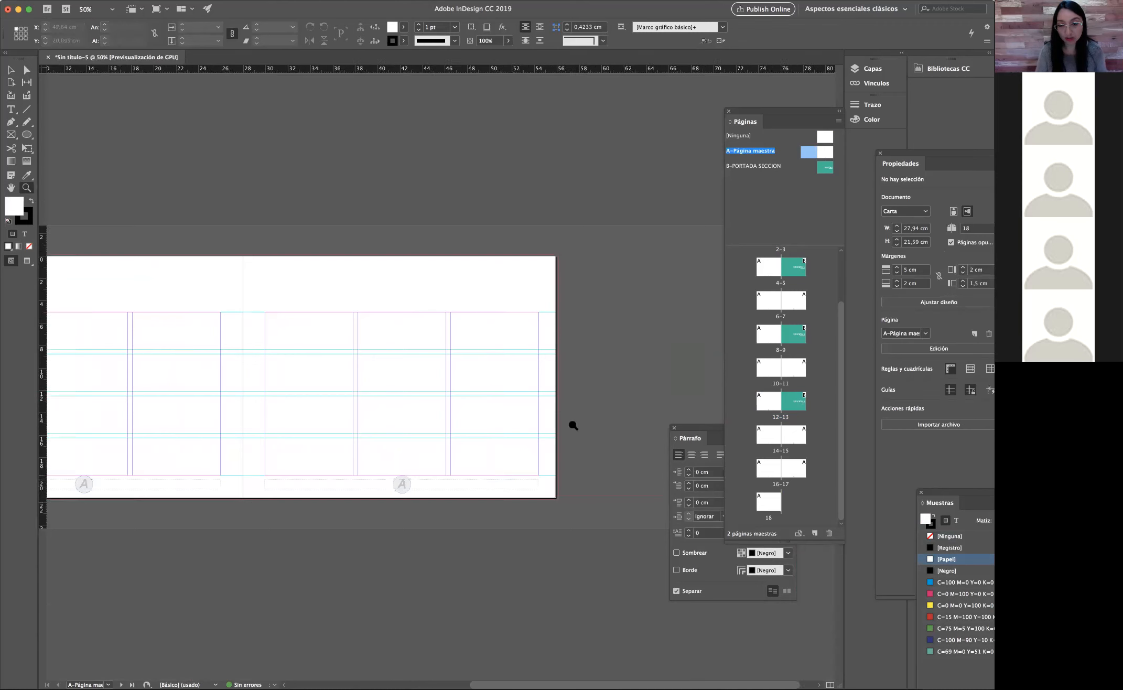
Step: Return to the document at page 4 and review the numbered spreads and section covers through page 18
double_click(770, 270)
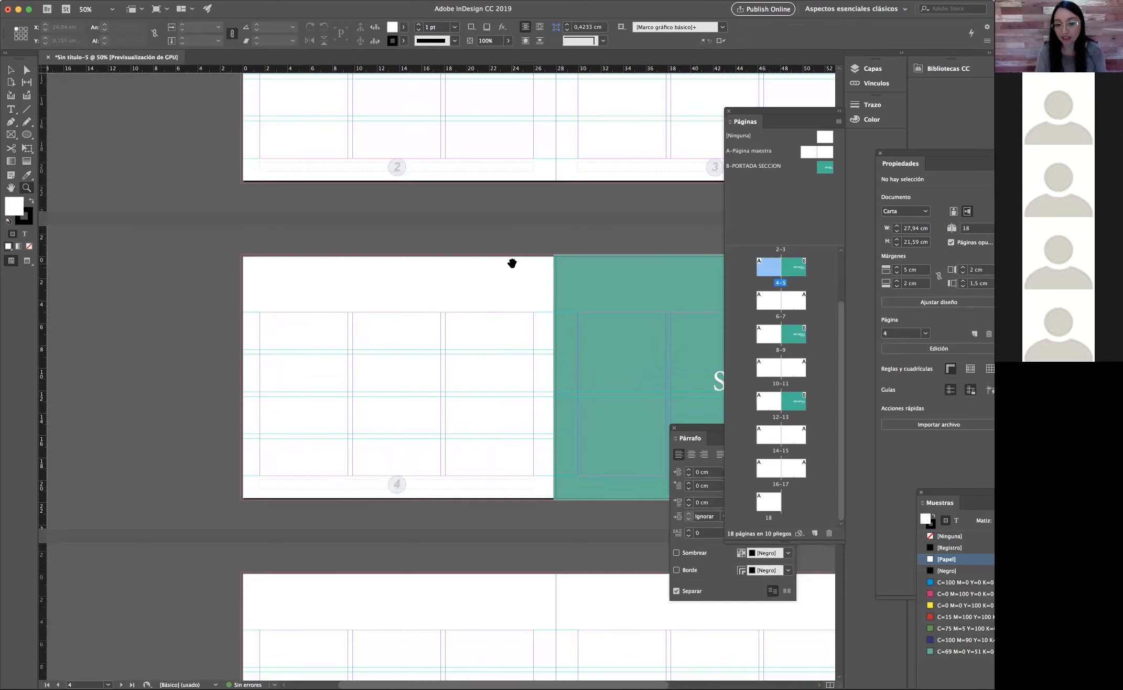
left_click_drag(600, 257, 486, 296)
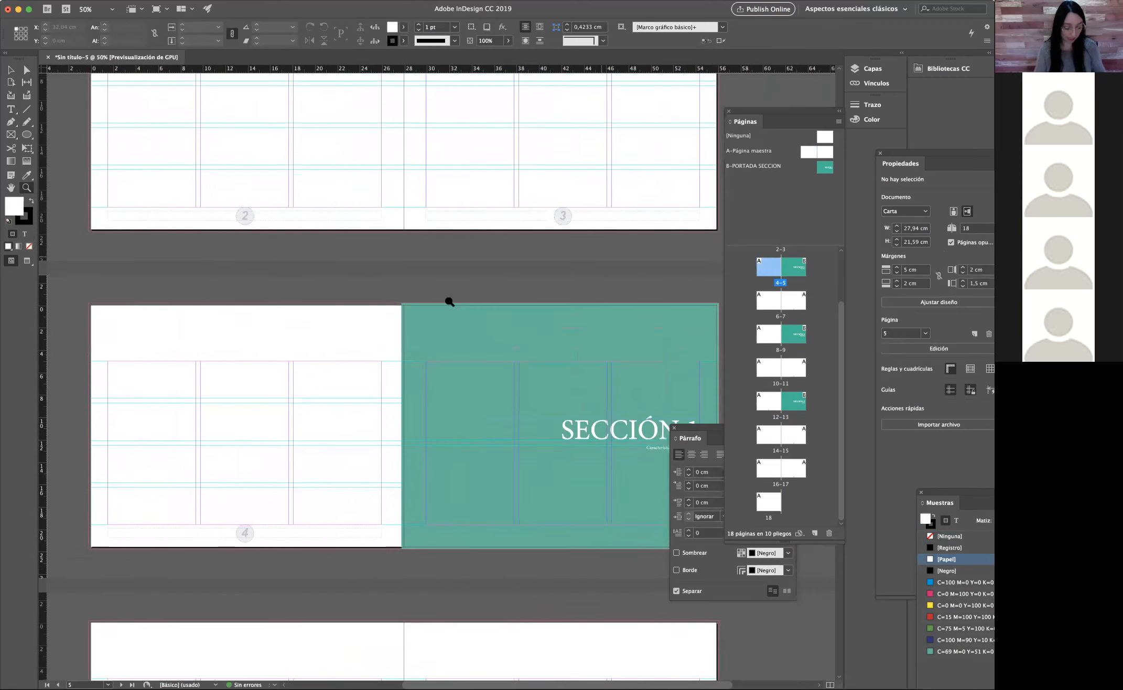
left_click(481, 243, "alt")
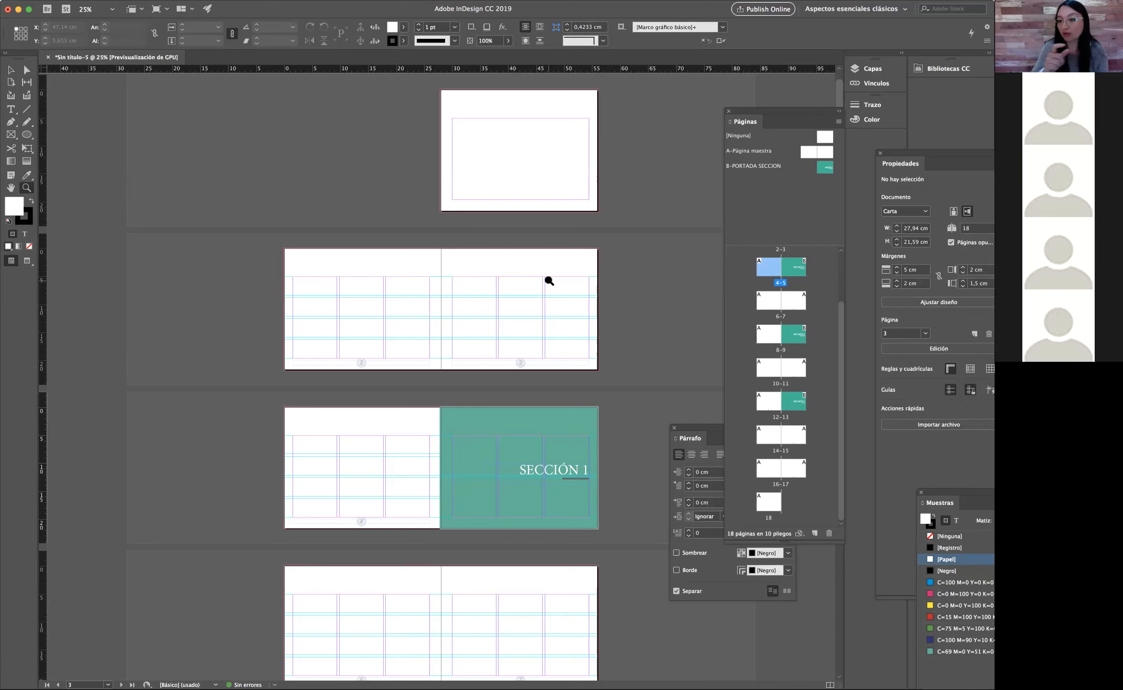
scroll(547, 280, "down", 1)
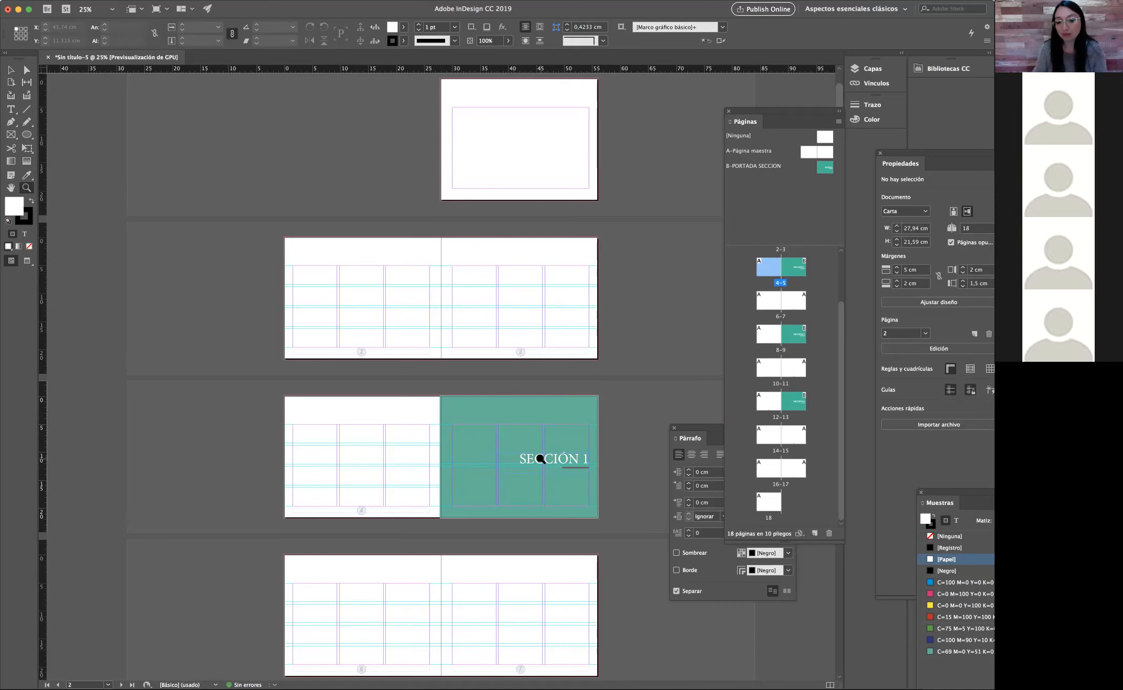
scroll(540, 459, "down", 5)
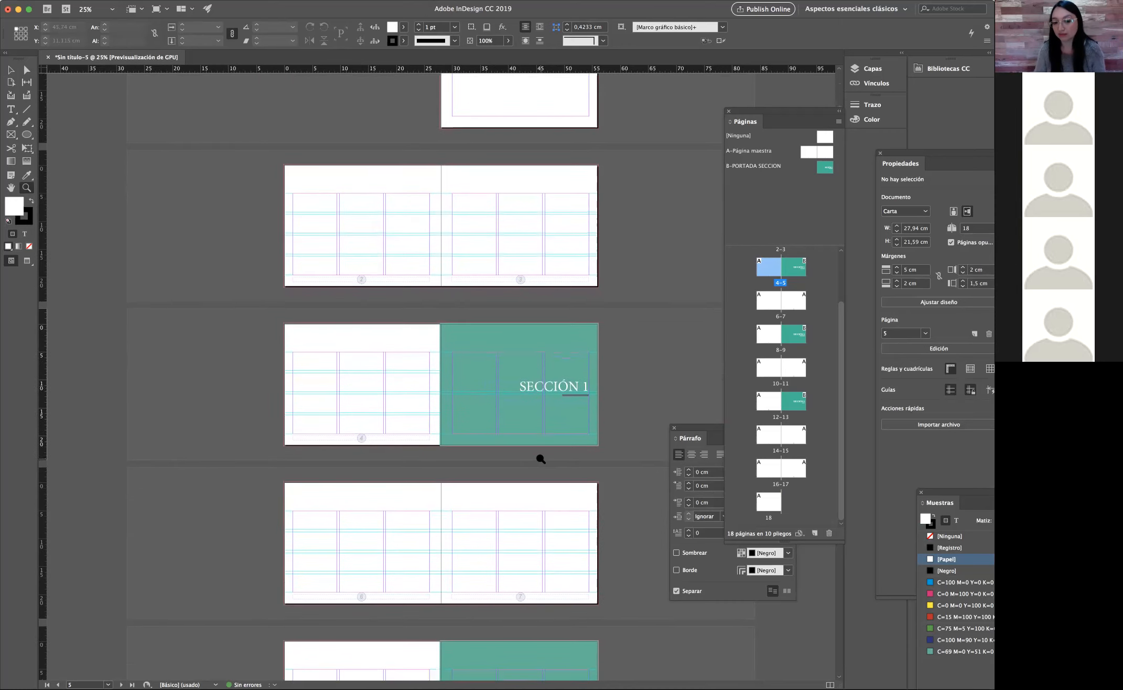
scroll(540, 459, "down", 15)
scroll(540, 458, "down", 10)
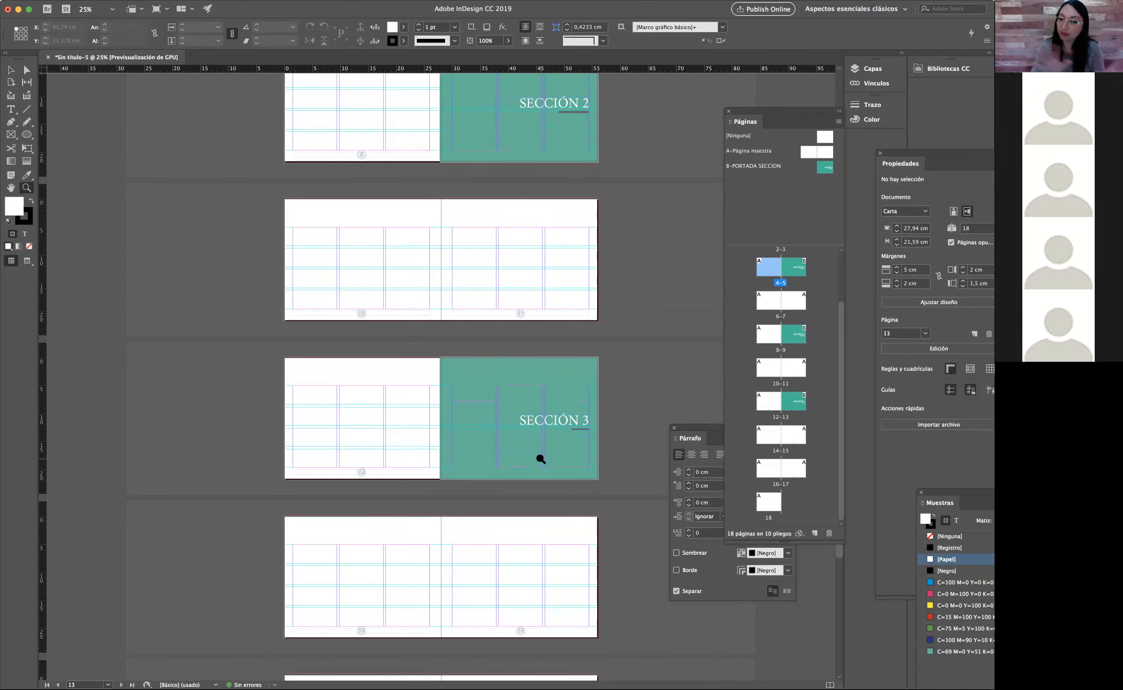
scroll(540, 458, "down", 10)
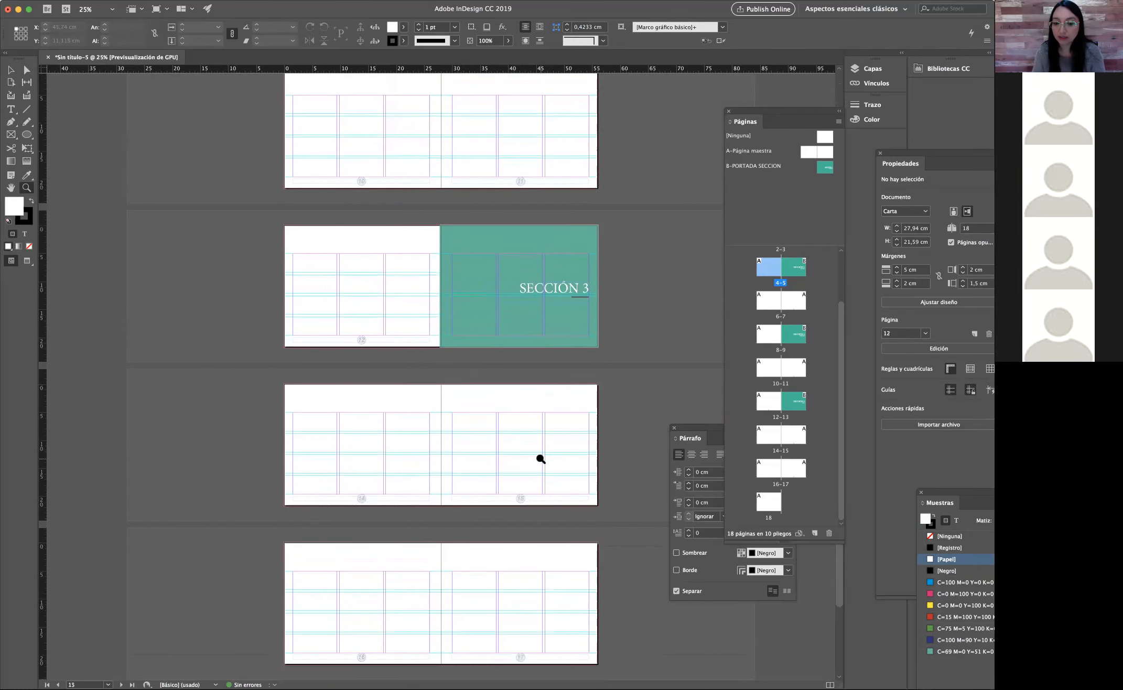
scroll(540, 458, "down", 2)
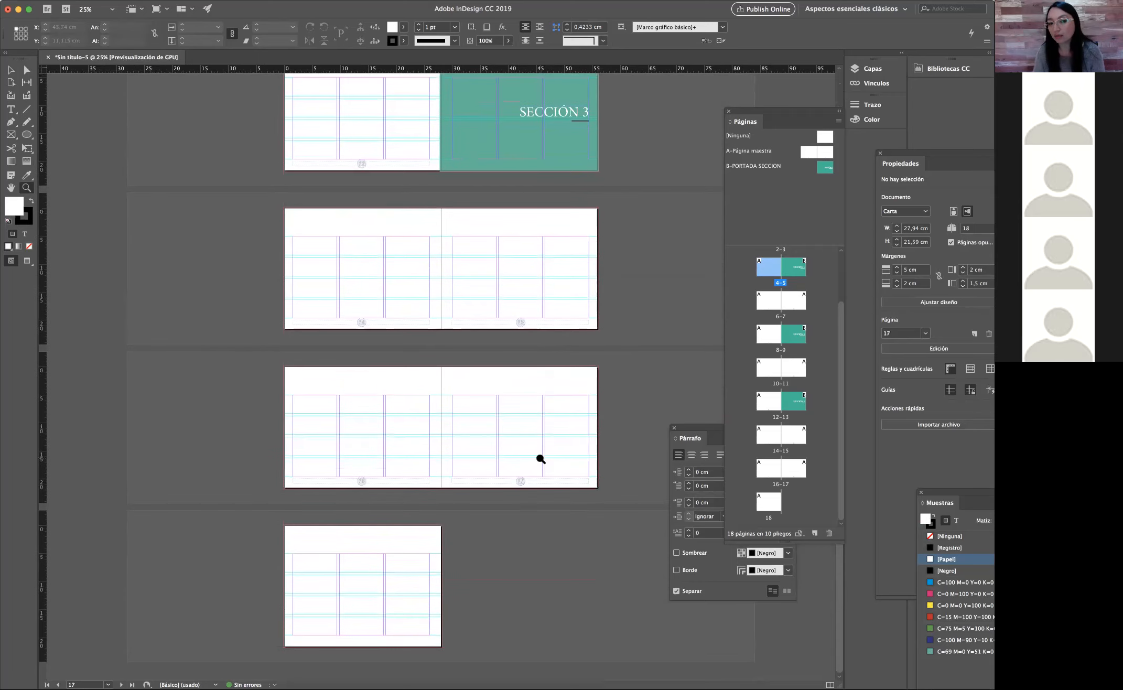
scroll(541, 459, "up", 3)
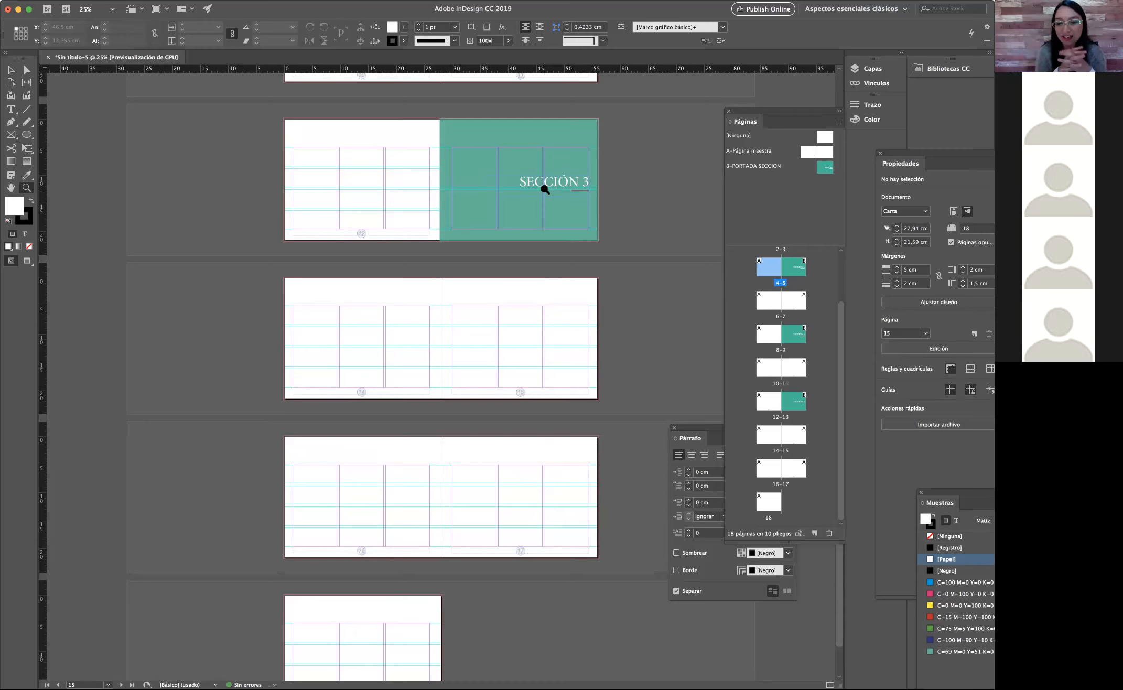
left_click(11, 134)
left_click_drag(27, 134, 48, 148)
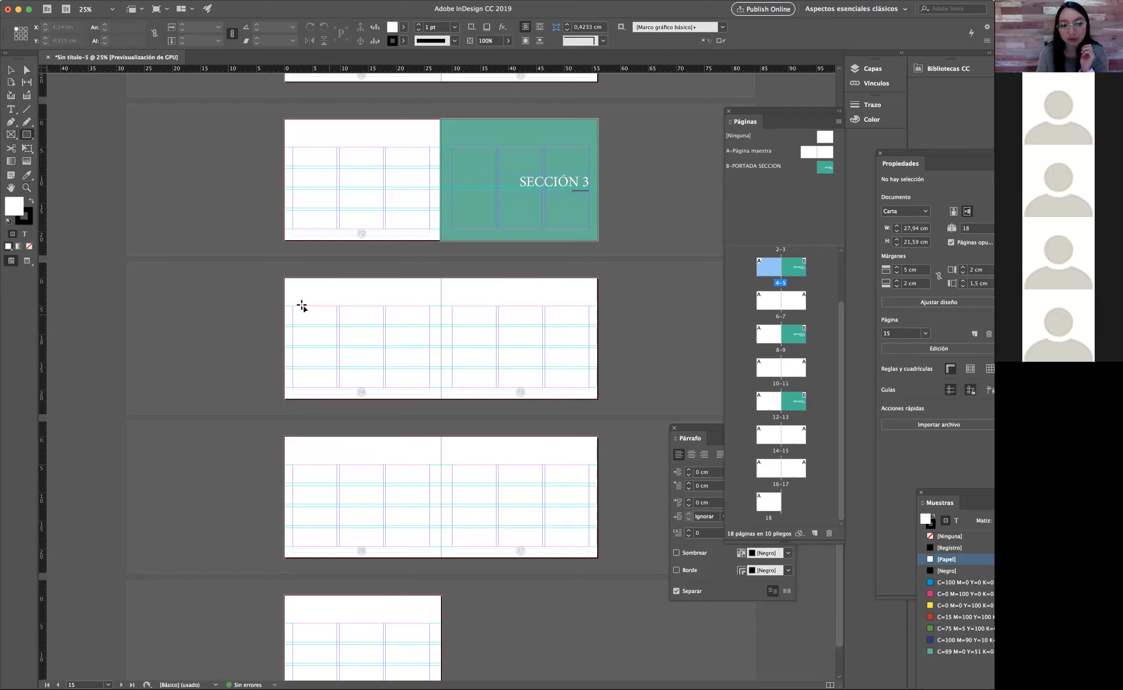
left_click_drag(293, 306, 311, 319)
key("super+z")
Step: Set the rectangle tool's fill to orange RGB 255, 158, 109 for shapes on page 2
left_click(27, 188)
left_click(479, 206)
left_click_drag(319, 337, 475, 351)
left_click(27, 134)
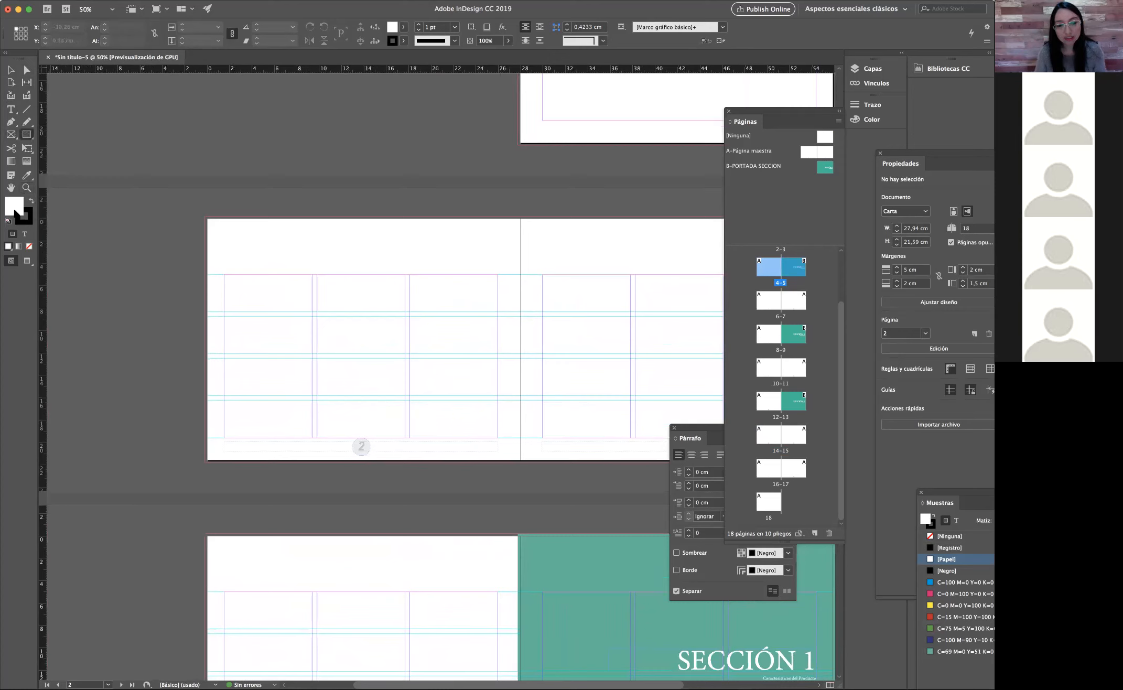
double_click(14, 209)
left_click(627, 468)
left_click(811, 407)
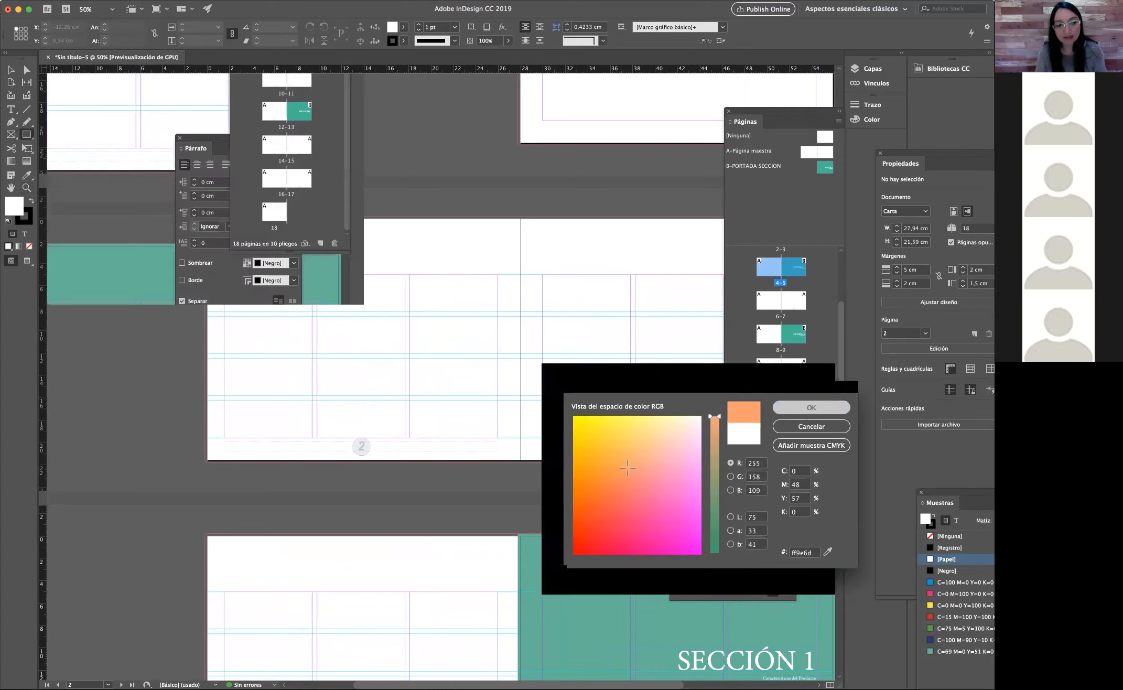
Step: Remove the stroke and draw three orange rectangles on page 2: the first and third columns' top modules and a two-by-two block under the second and third
left_click(25, 219)
left_click(29, 247)
left_click(10, 206)
left_click_drag(225, 274, 496, 396)
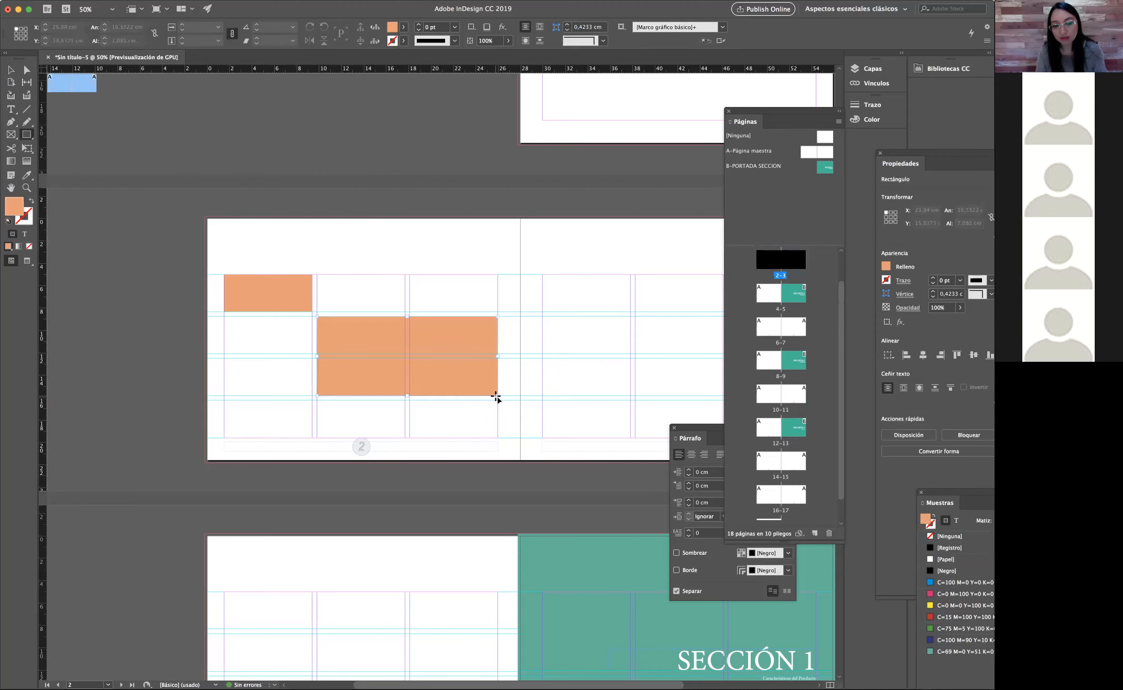
left_click_drag(408, 274, 497, 312)
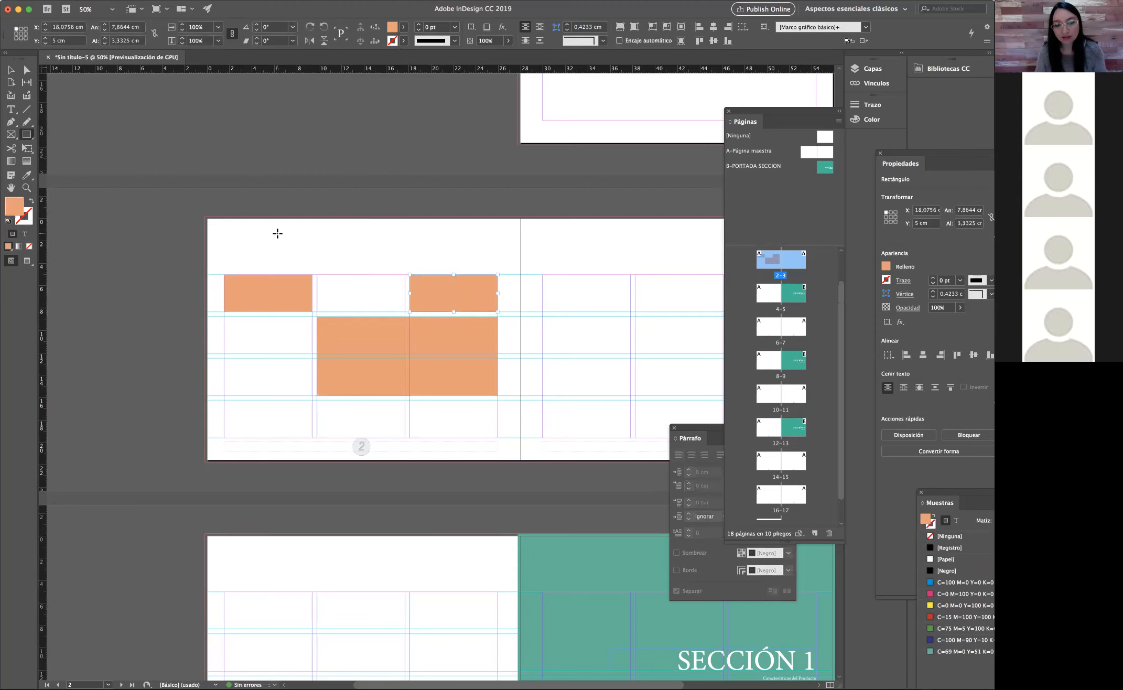
Step: Add a text frame in the middle column's top module on page 2, fill it with placeholder text and justify it with the last line left-aligned
left_click(10, 109)
left_click_drag(317, 276, 403, 312)
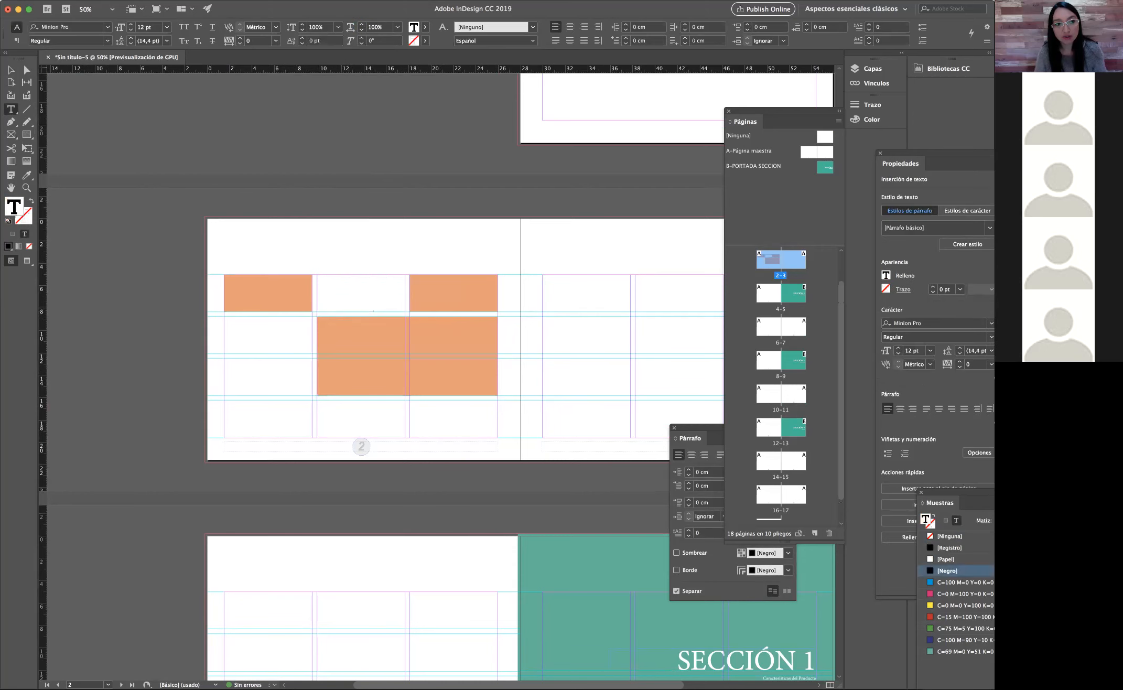
left_click(171, 1)
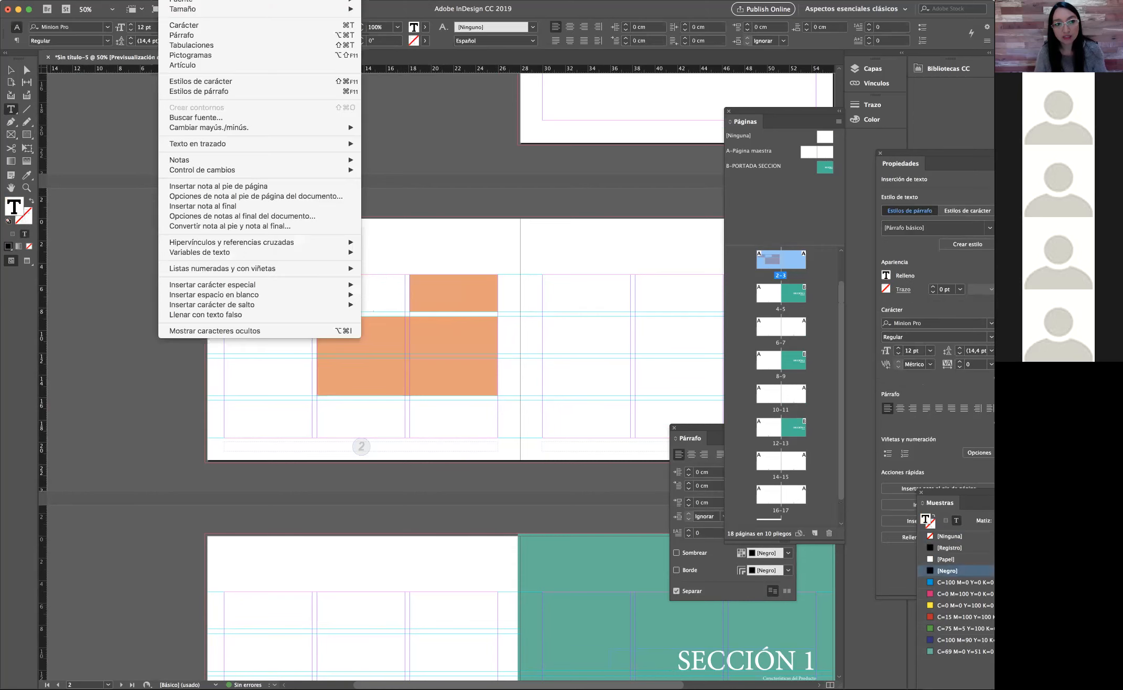
left_click(205, 314)
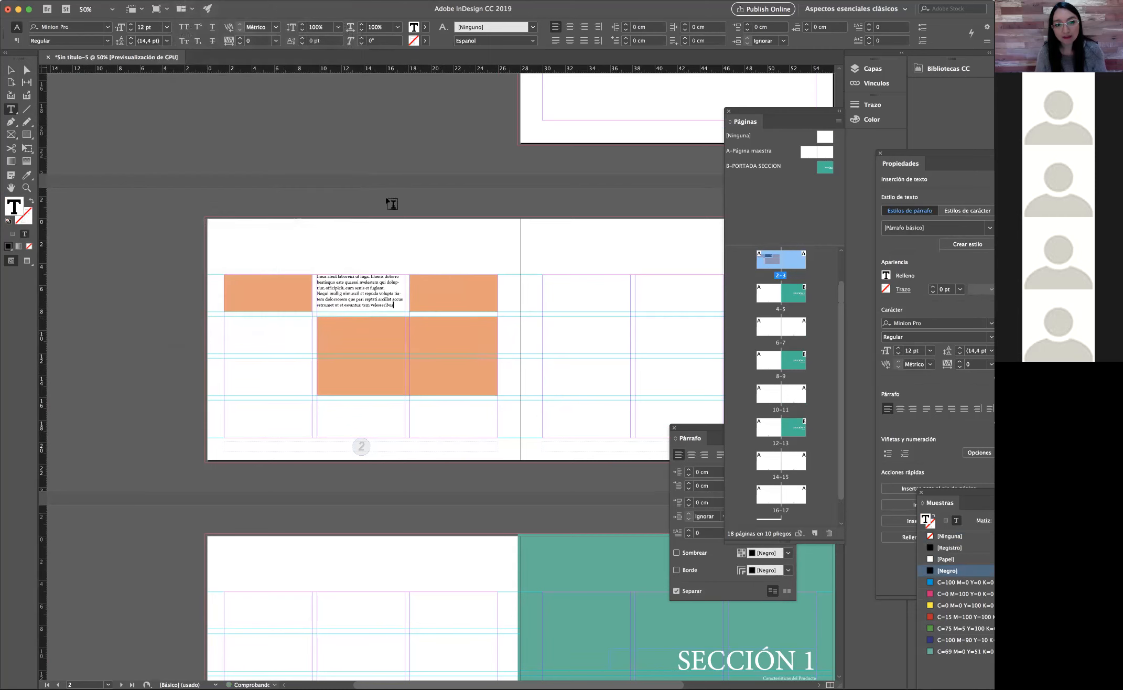
left_click_drag(393, 304, 317, 276)
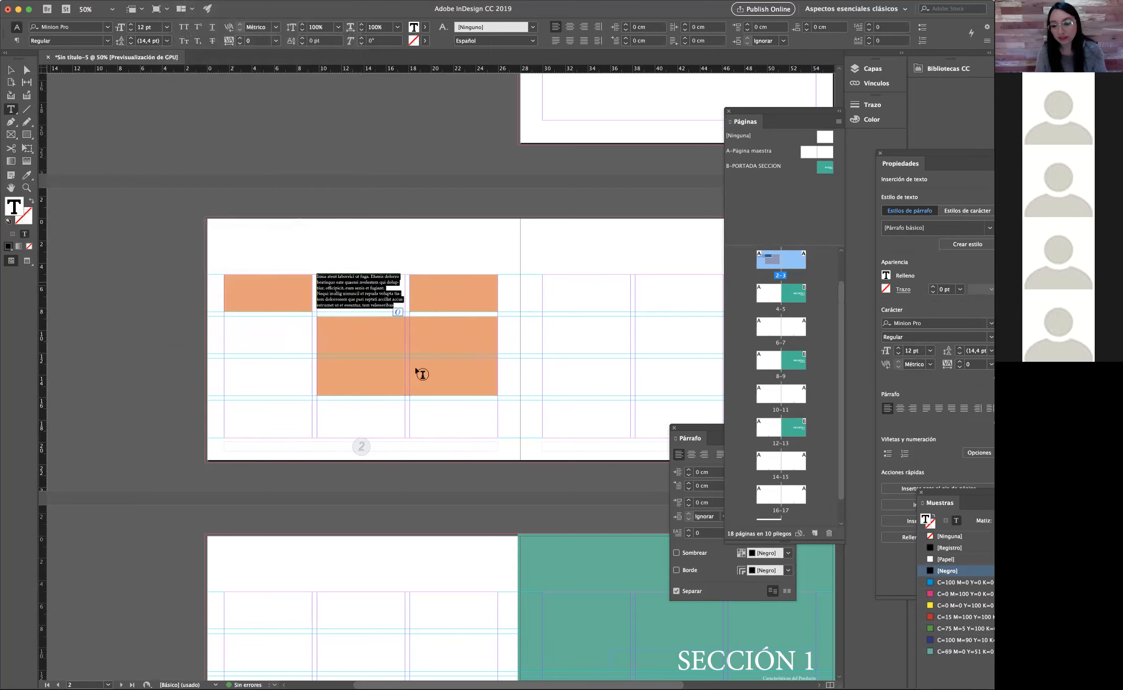
left_click(720, 454)
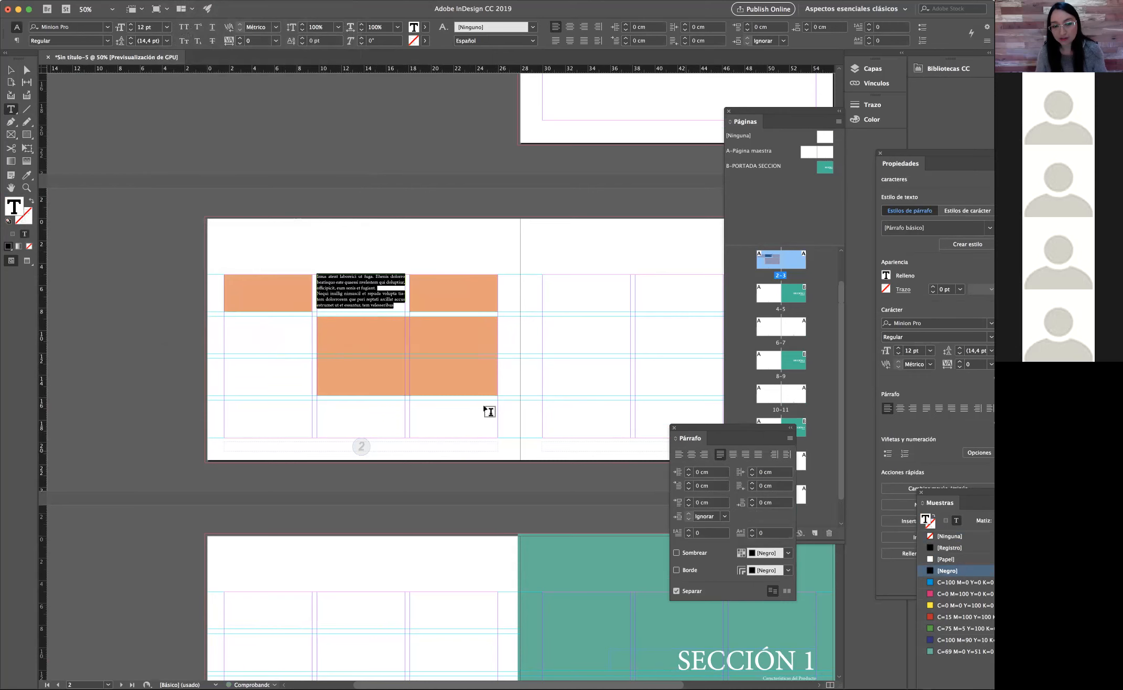
Step: Duplicate the text frame into page 2's first column below the orange rectangle and extend it to the bottom margin, 10,8375 cm high
left_click(11, 70)
left_click(338, 268)
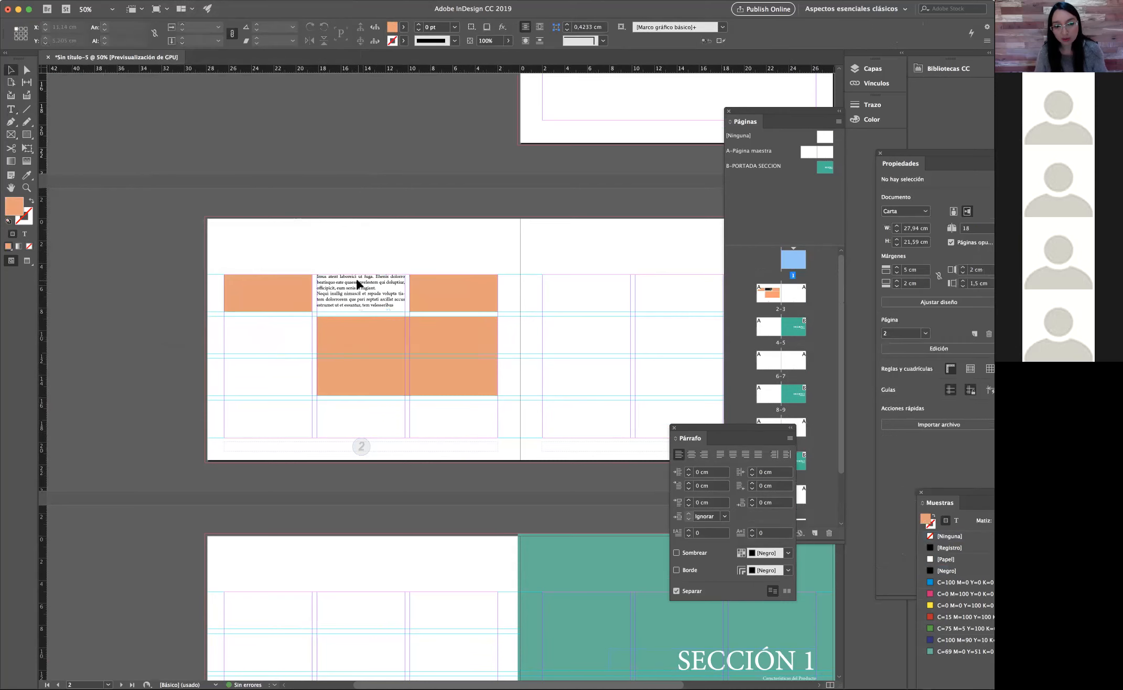
left_click(356, 278)
left_click_drag(356, 284, 272, 436)
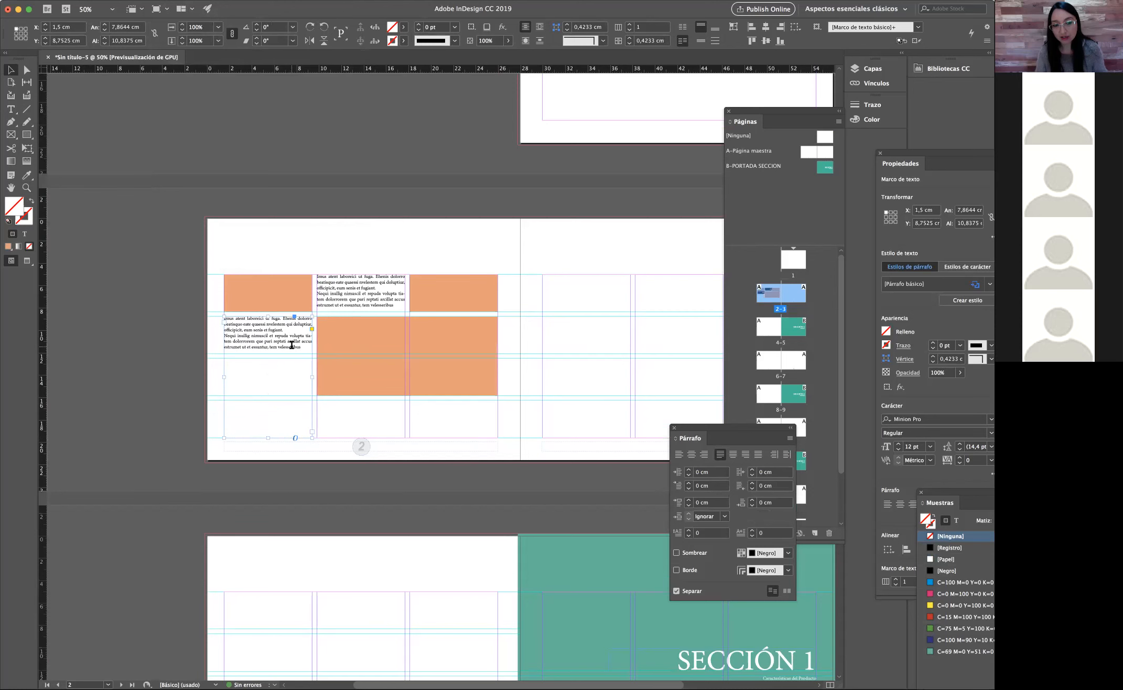
Step: Copy the placeholder text in the first-column frame and paste it repeatedly after itself to fill the column
double_click(301, 345)
left_click_drag(300, 346, 225, 313)
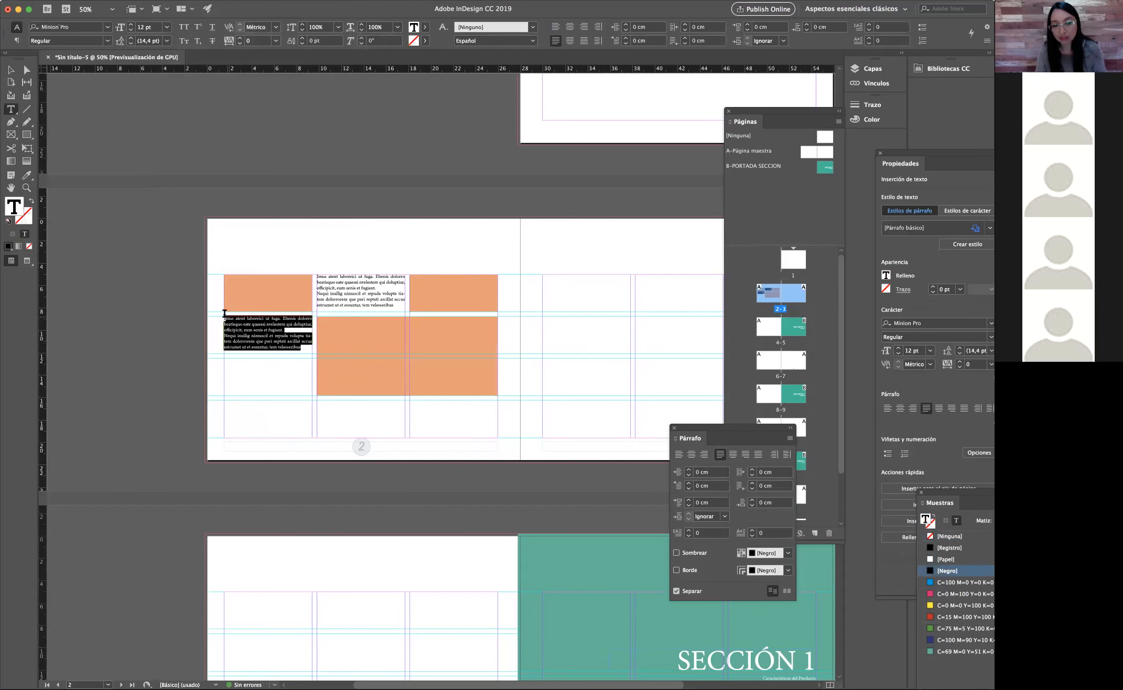
left_click(304, 347)
key("super+v")
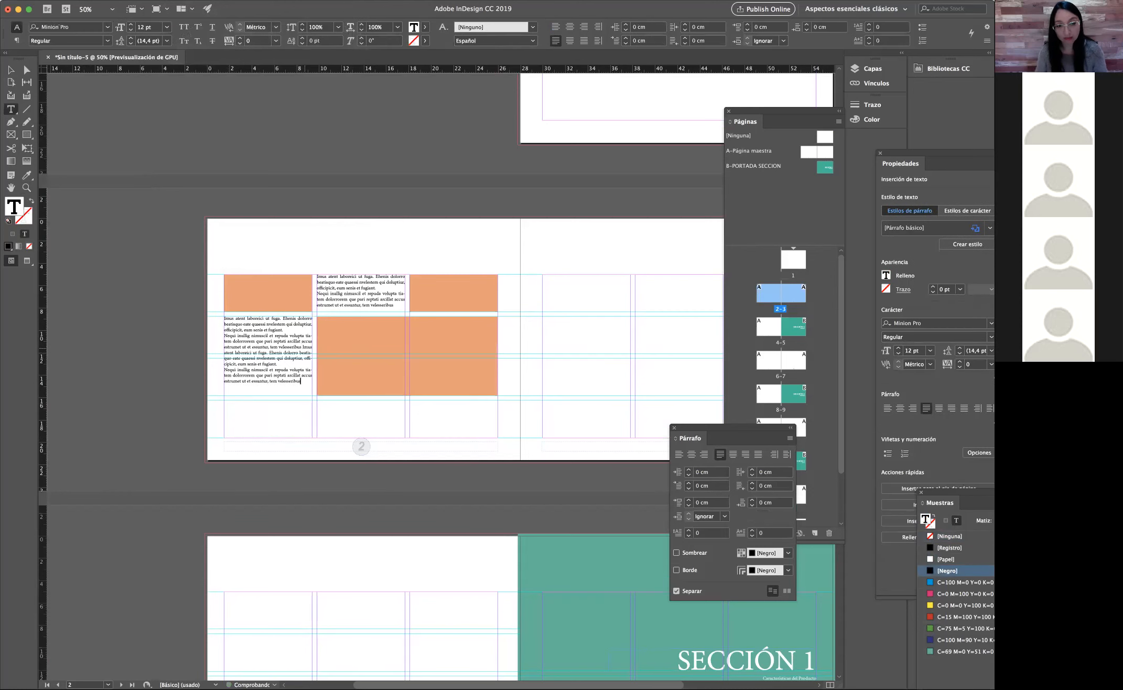
key("super+v")
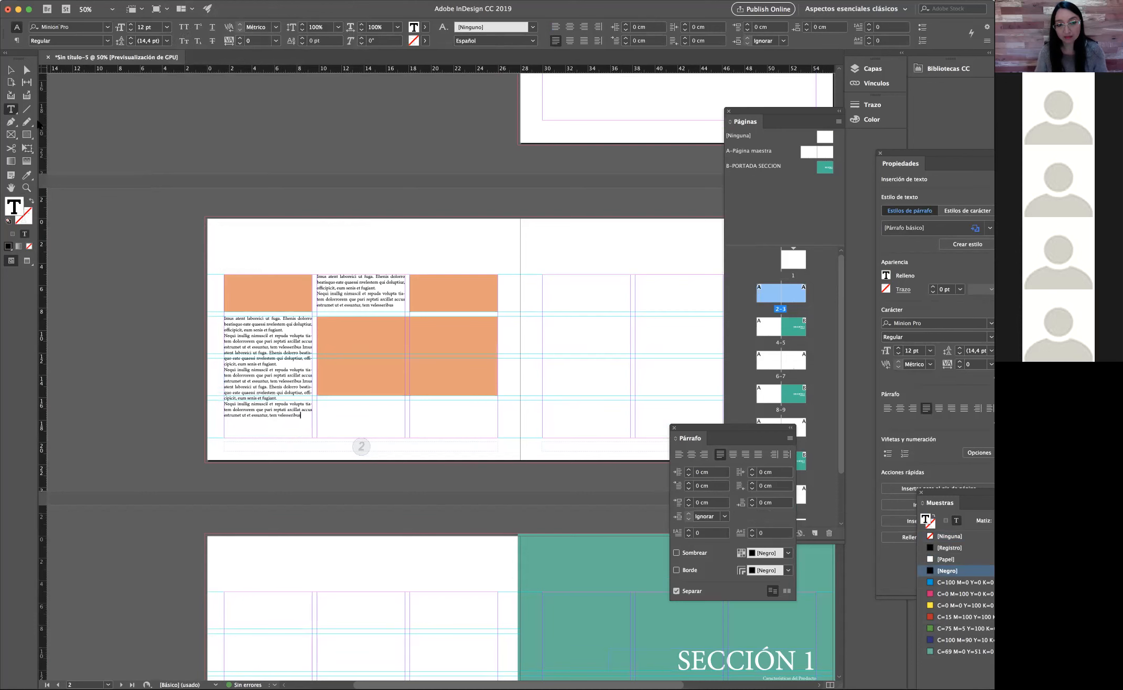
left_click(11, 70)
left_click(126, 142)
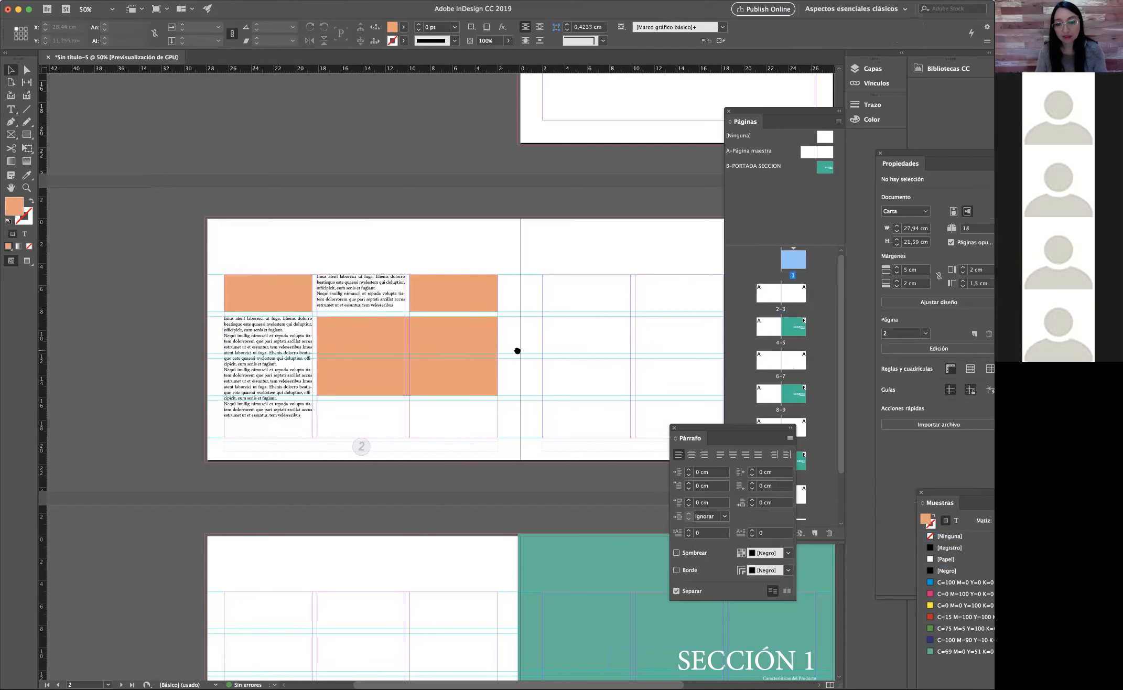
Step: Draw an orange rectangle across page 3's margin area, 14,59 cm high, and extend it to the outer page edge, 25,94 cm wide
left_click_drag(517, 351, 376, 353)
left_click(28, 135)
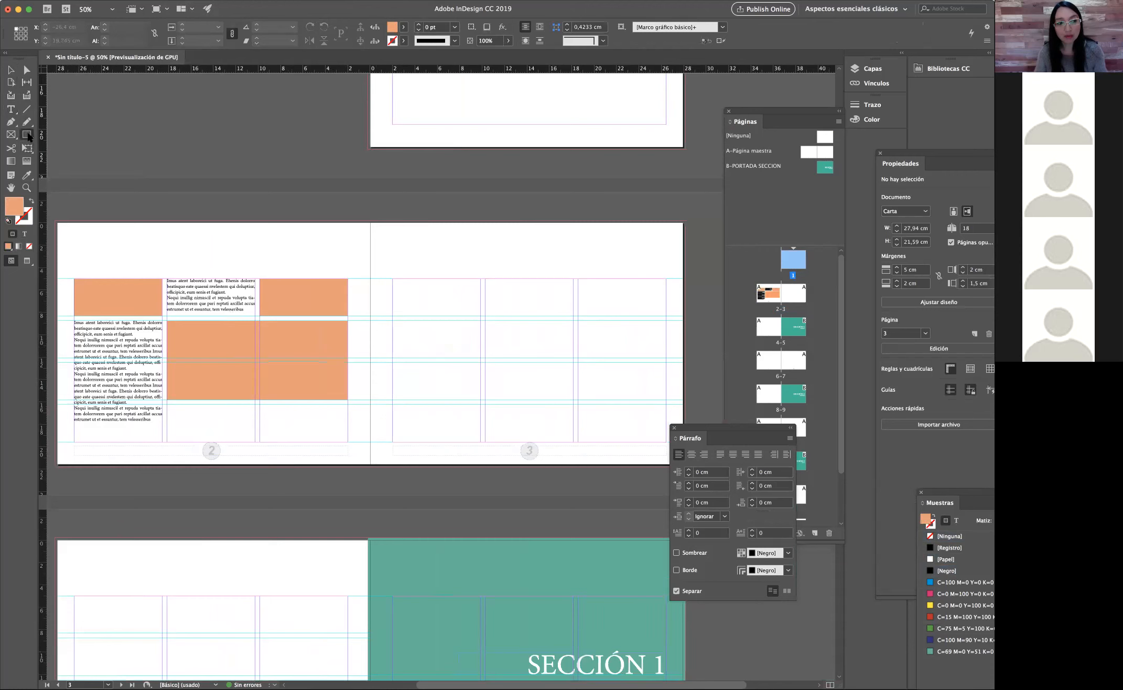
left_click_drag(392, 279, 666, 441)
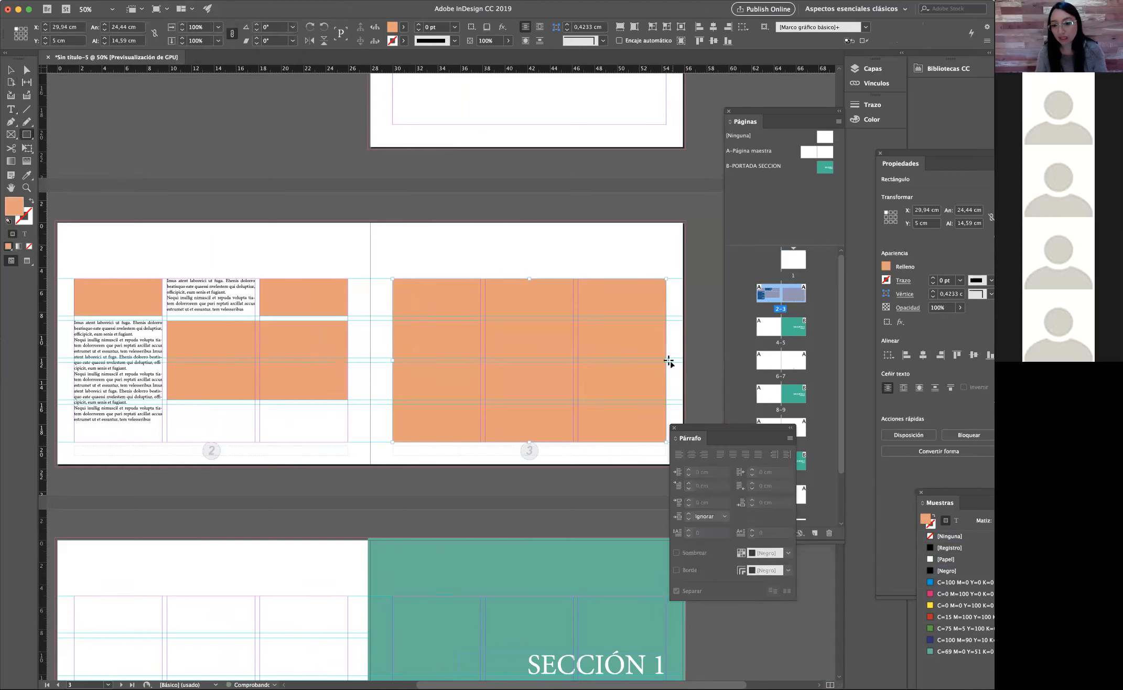
key("v")
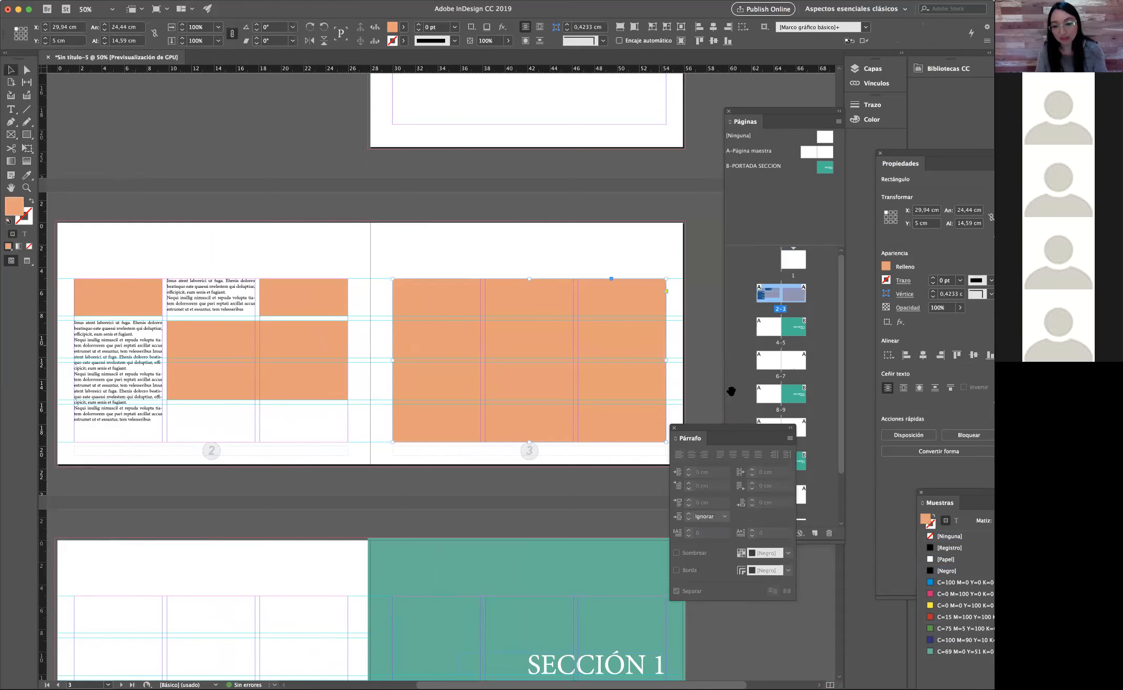
left_click_drag(666, 360, 683, 361)
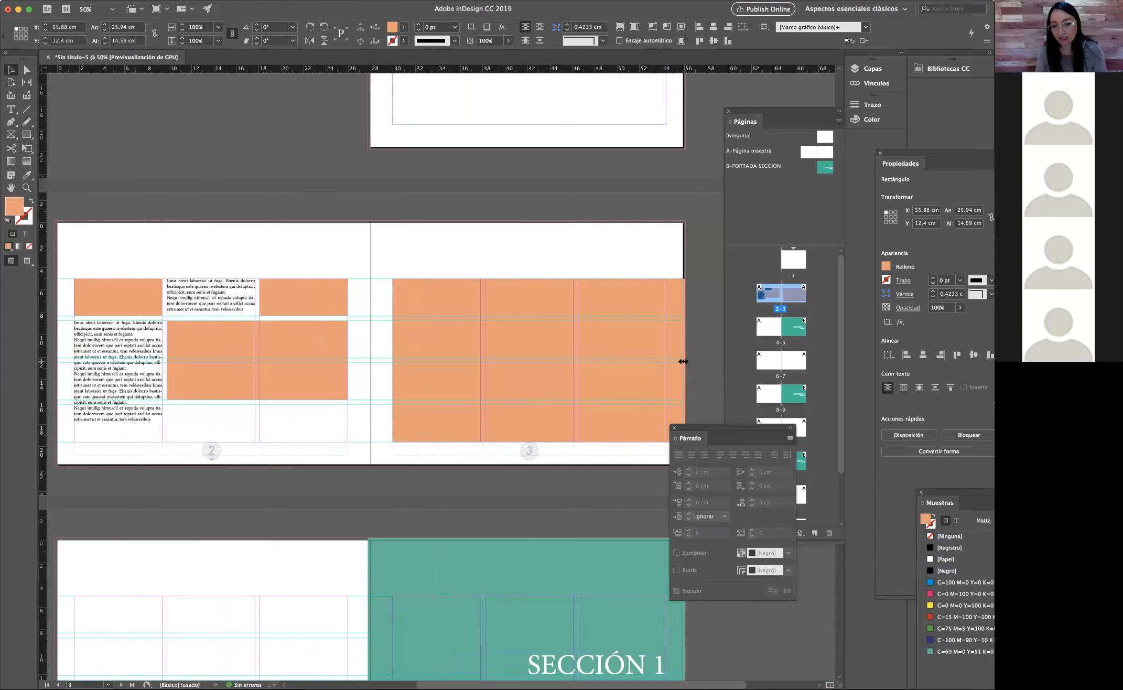
Step: Switch the screen mode to Preview and inspect the layout of pages 2 and 3
left_click(26, 260)
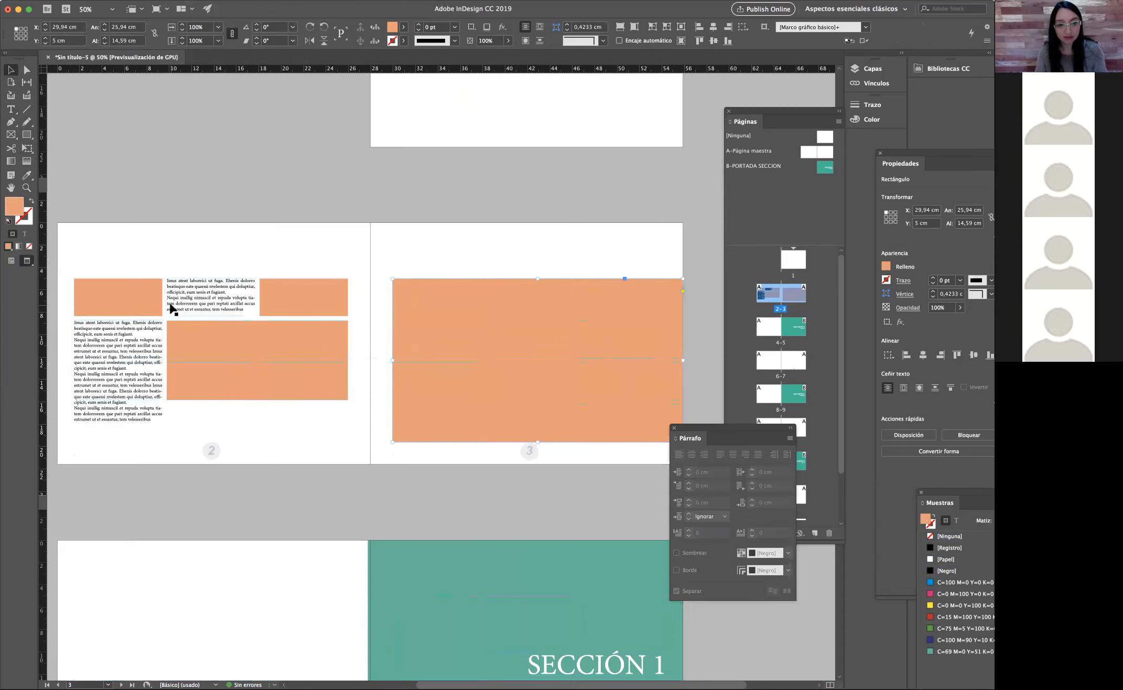
left_click(205, 183)
left_click_drag(500, 212, 586, 248)
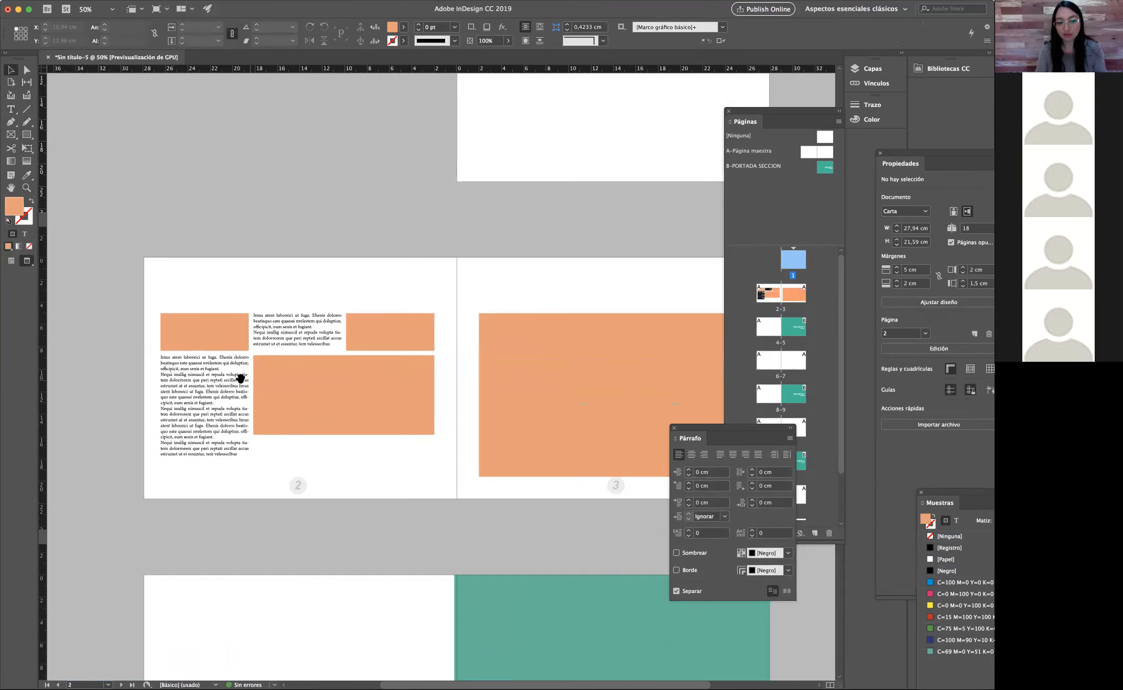
left_click_drag(431, 390, 246, 423)
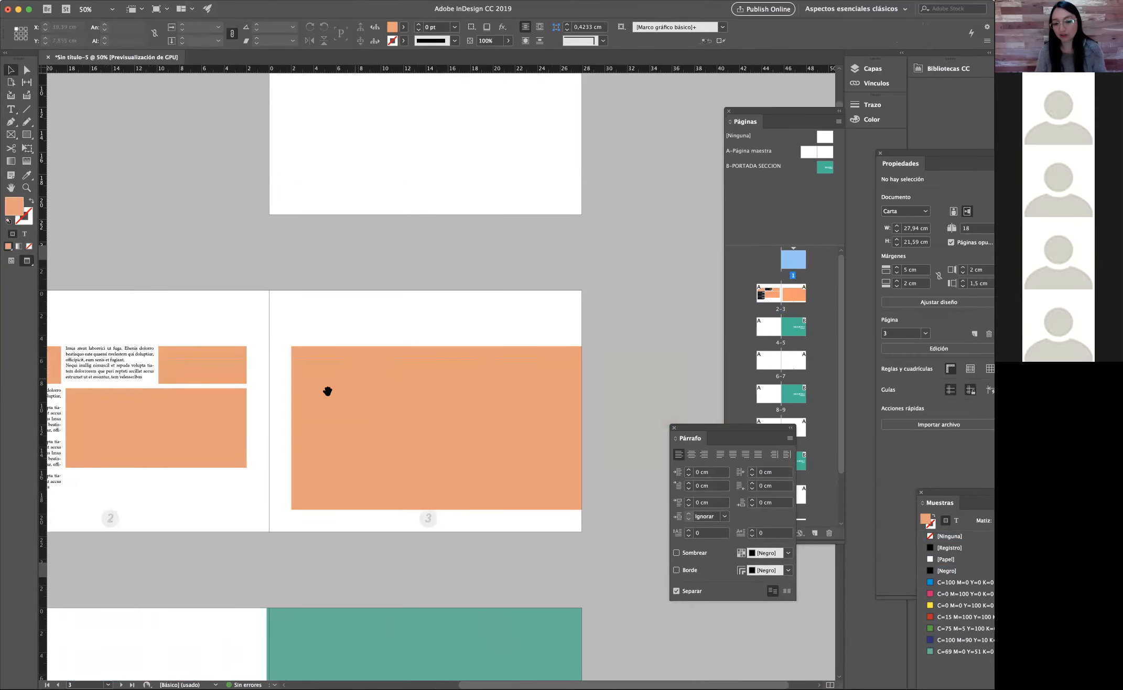
left_click_drag(298, 206, 370, 254)
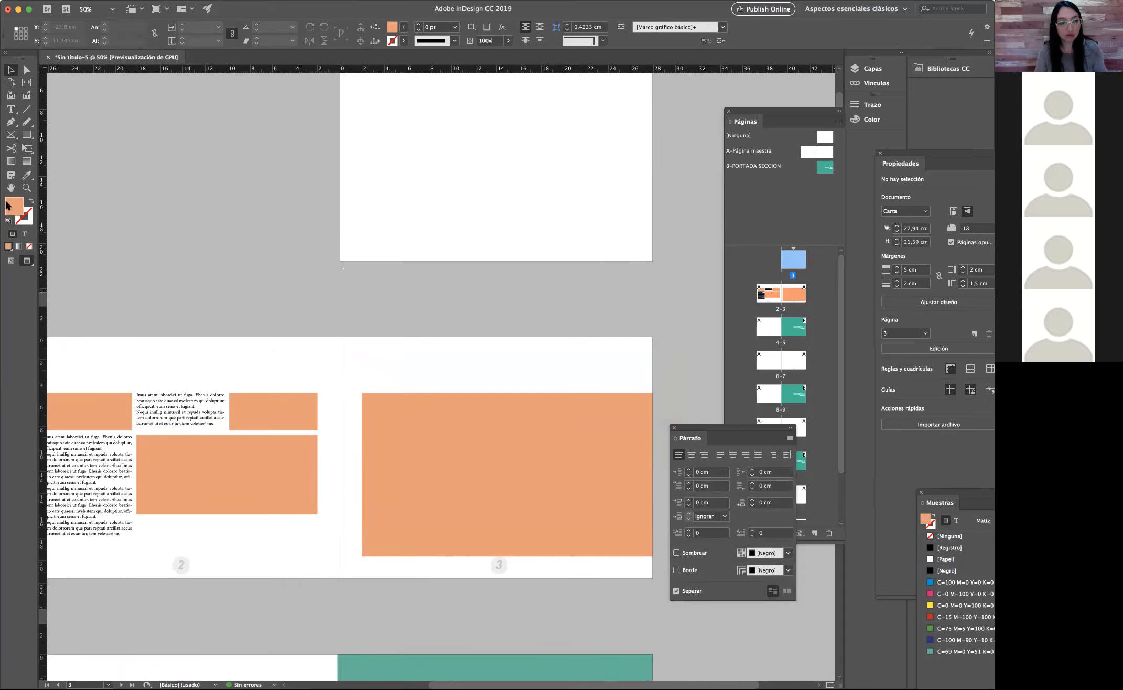
Step: Zoom out to 25% and review the previewed spreads and section covers across the document
left_click(27, 187)
left_click(511, 431, "alt")
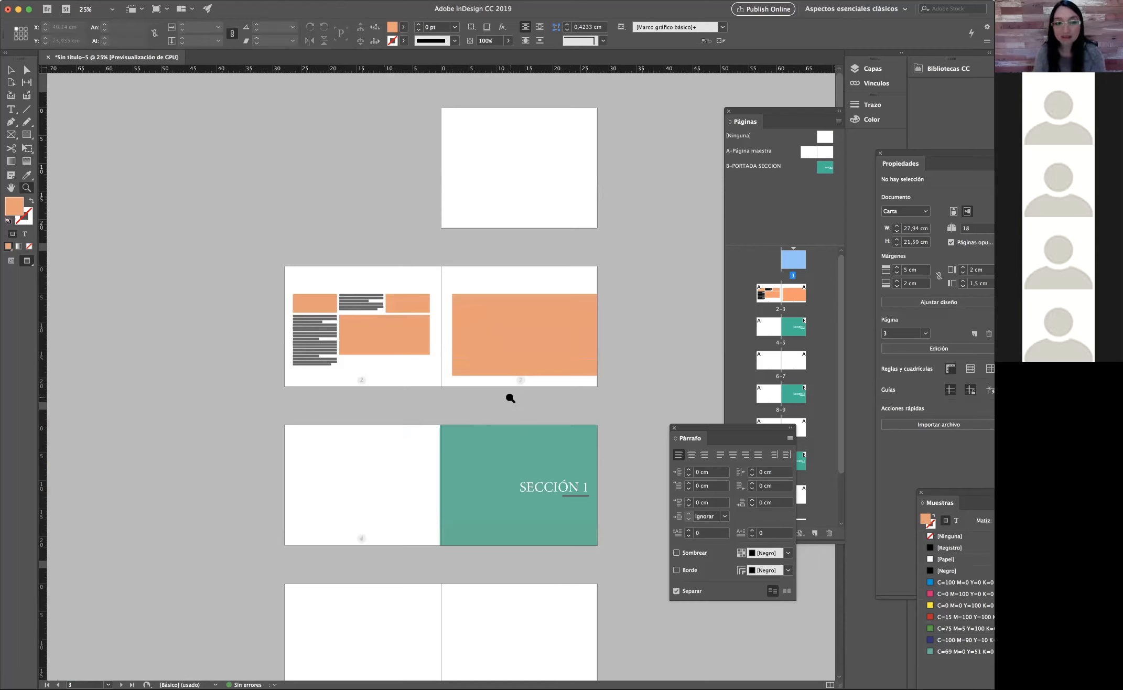
left_click(8, 70)
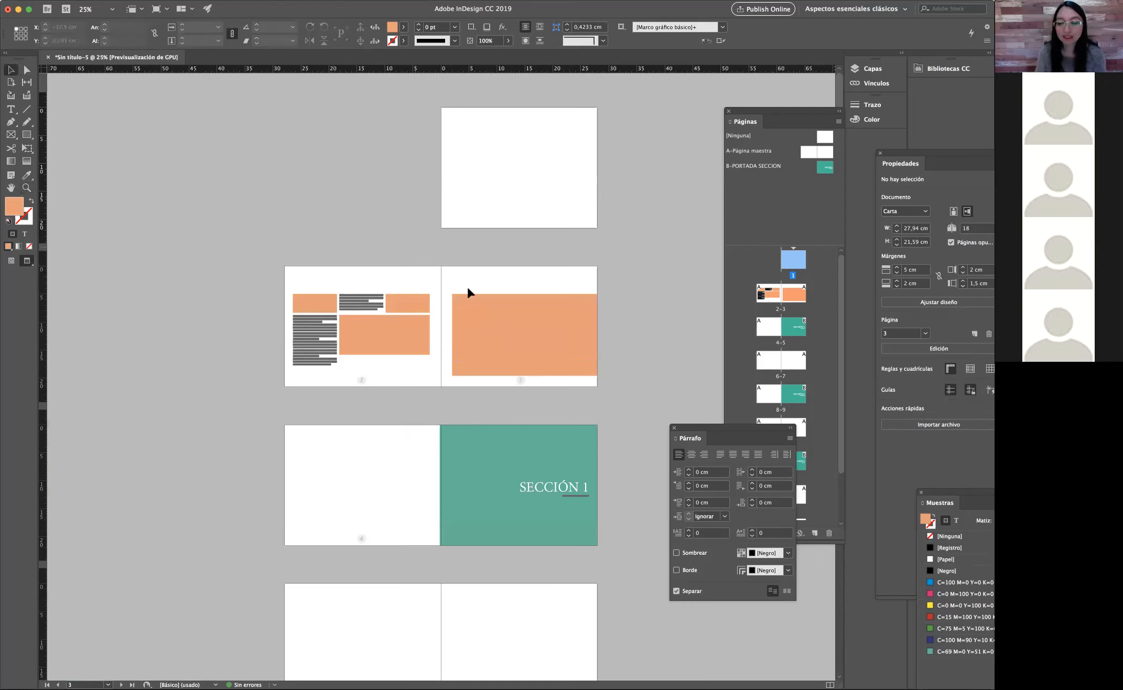
scroll(461, 291, "down", 1)
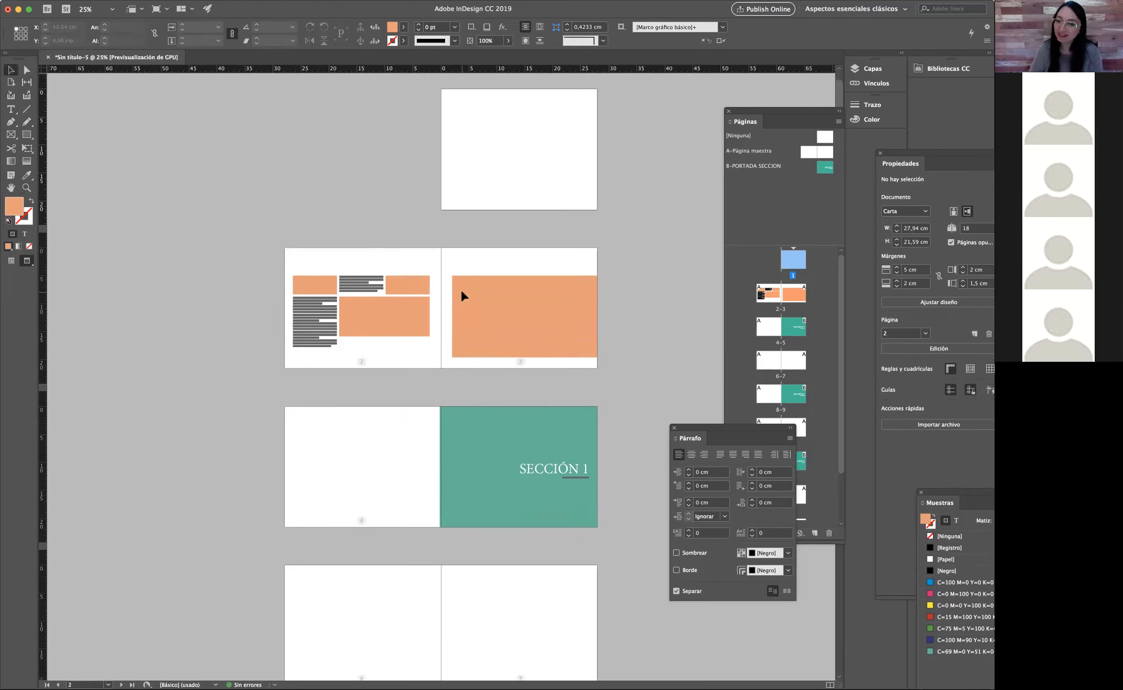
scroll(461, 289, "down", 15)
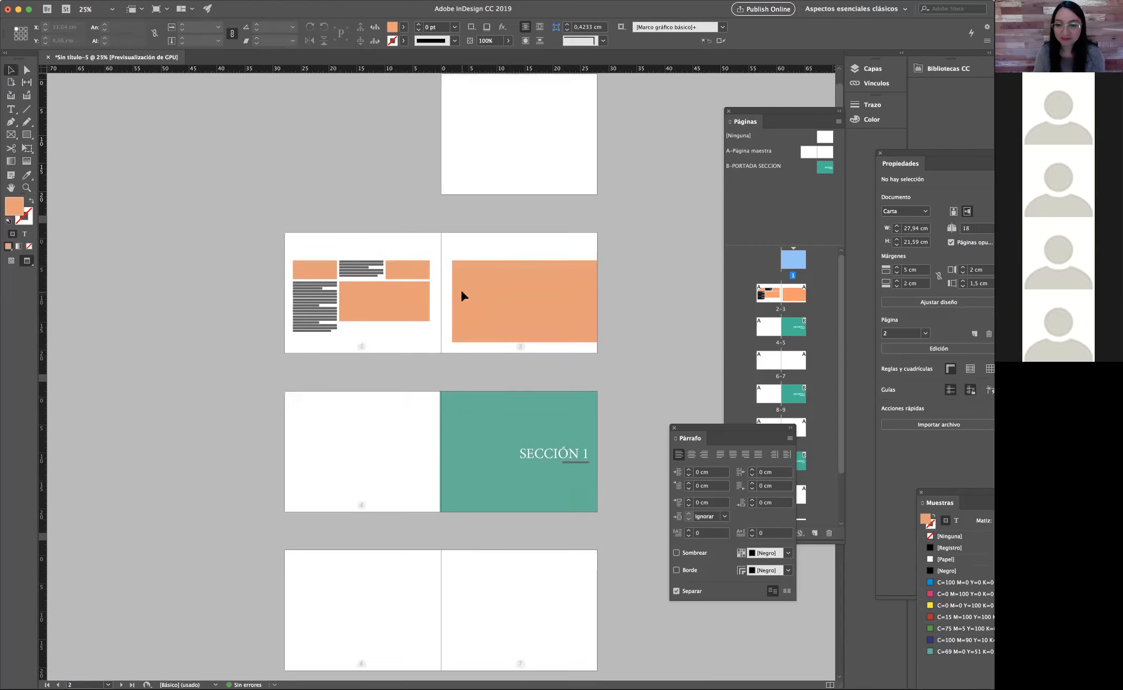
scroll(461, 289, "down", 8)
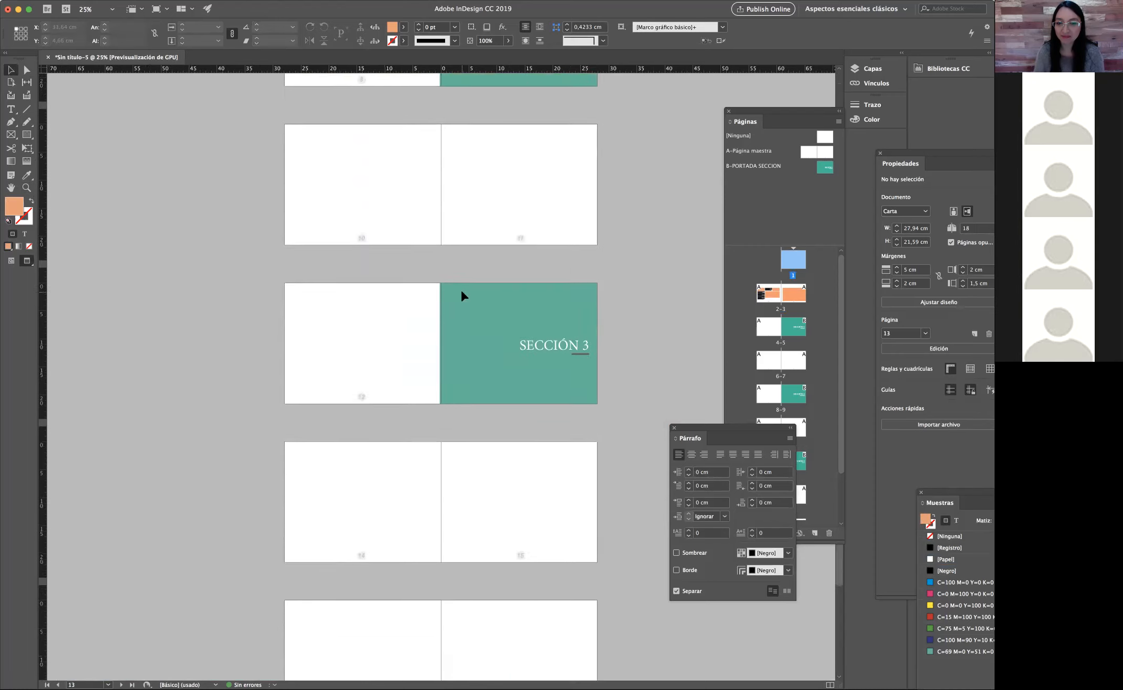
scroll(461, 289, "up", 14)
scroll(461, 288, "up", 10)
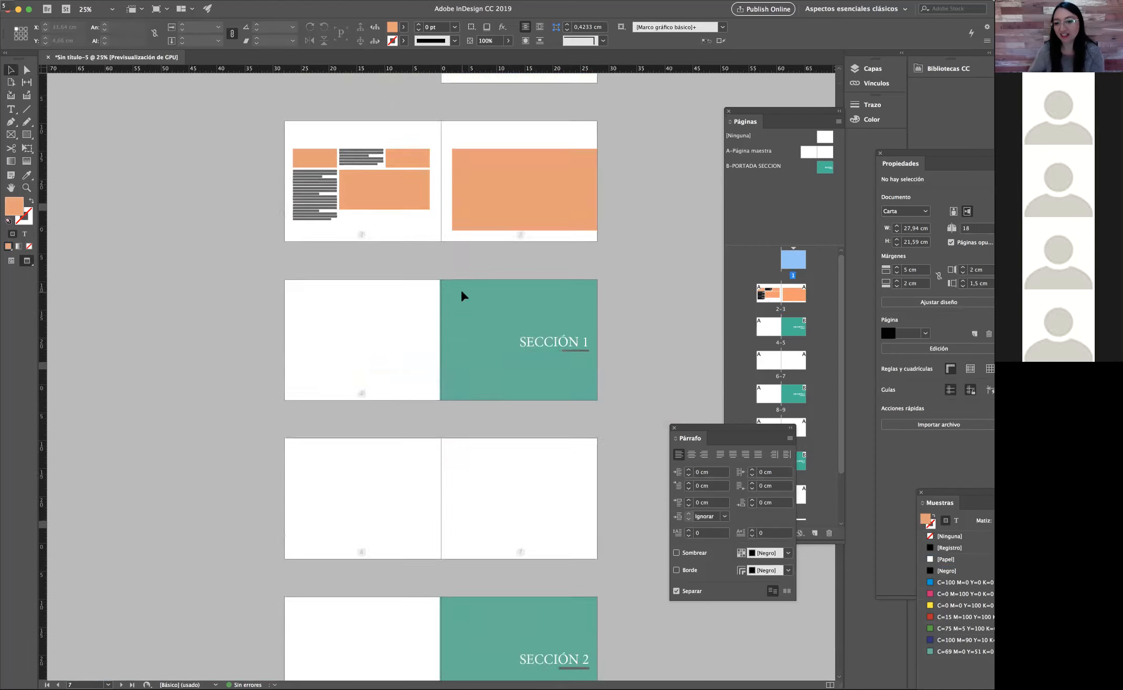